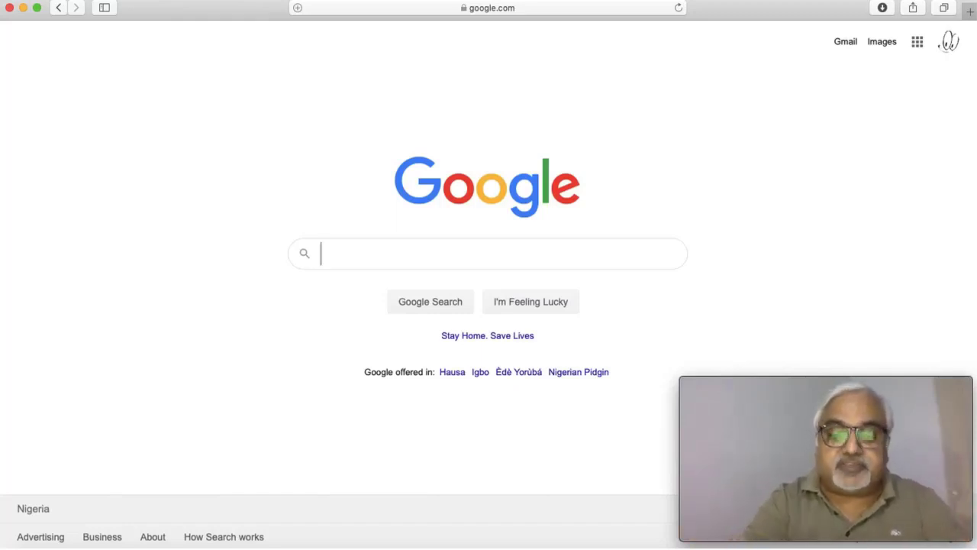
Step: Search Google for 'how to start a blog' and scan the results
text(ow to)
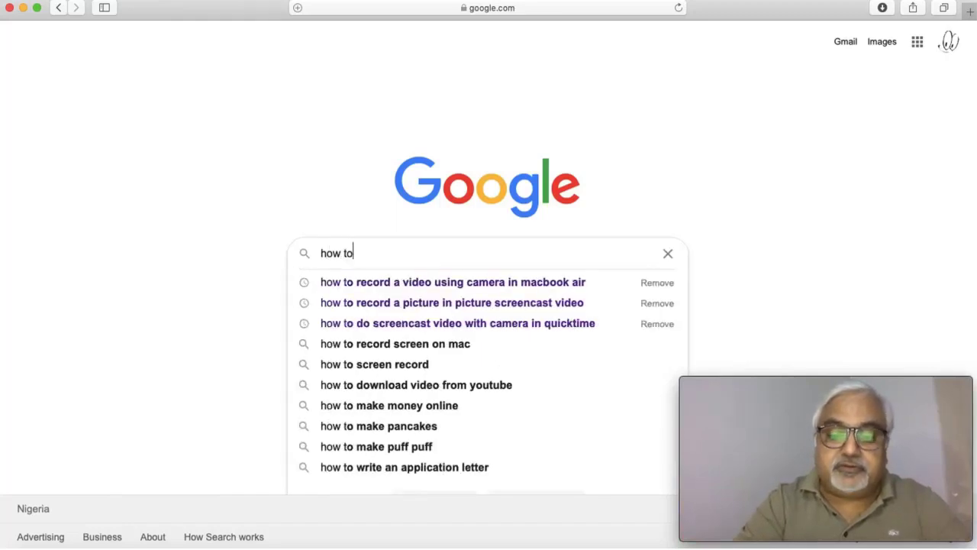
text( start a blog)
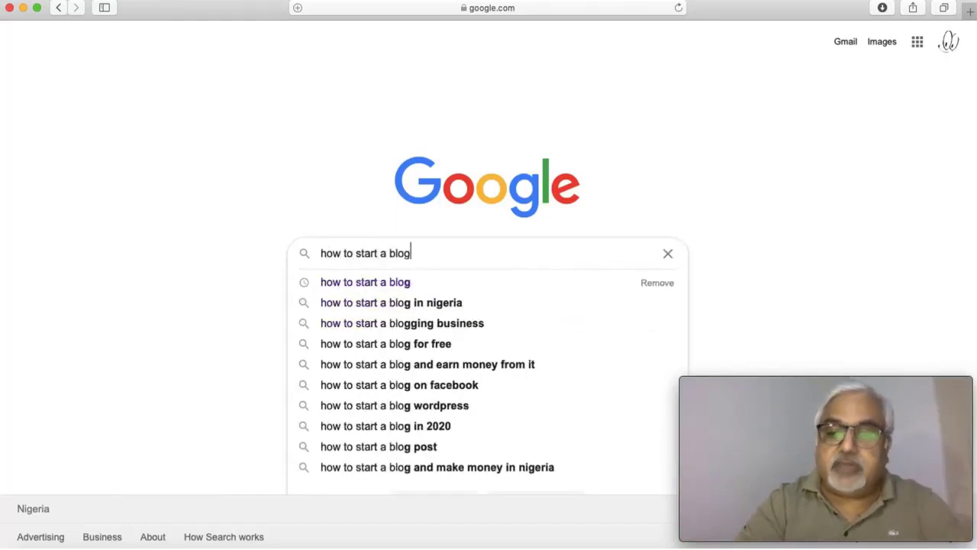
key(Return)
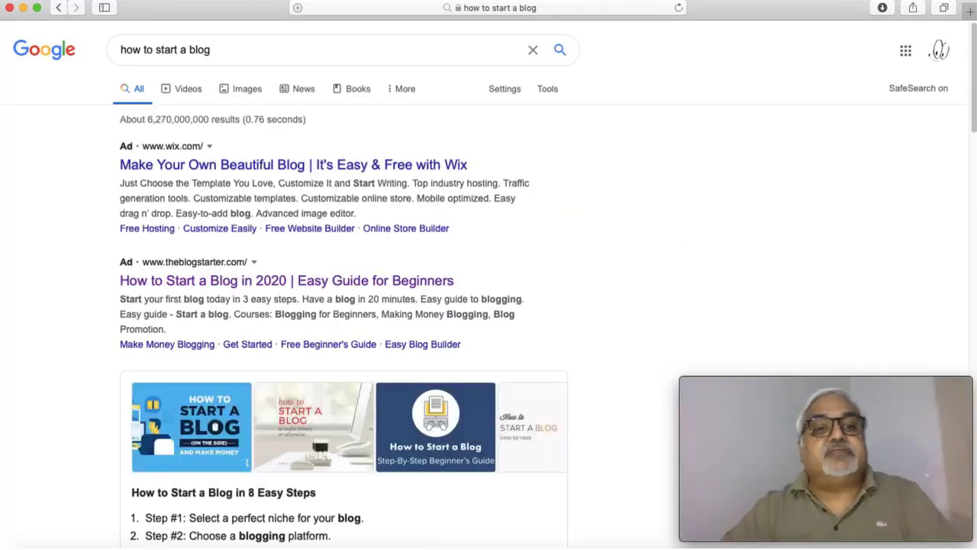
scroll(261, 214, down, 3)
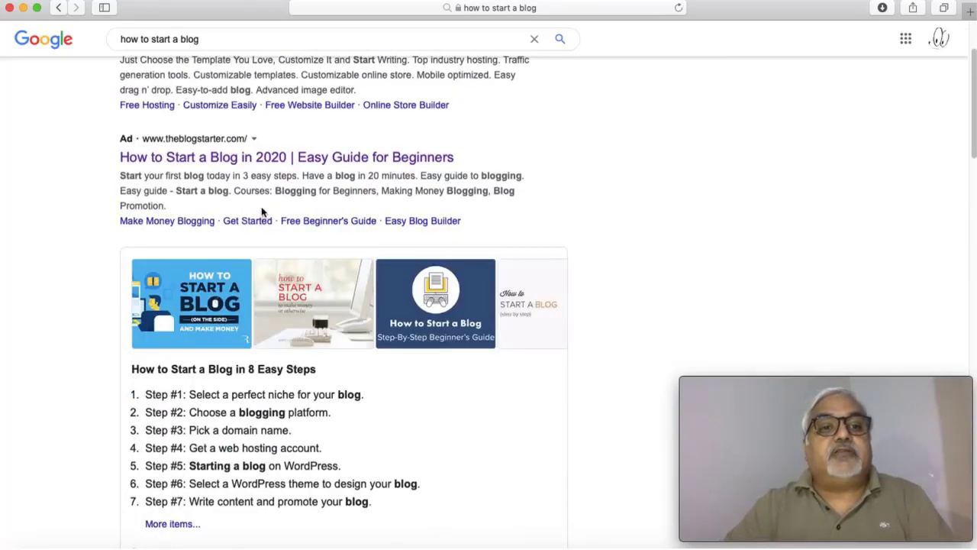
scroll(261, 214, up, 1)
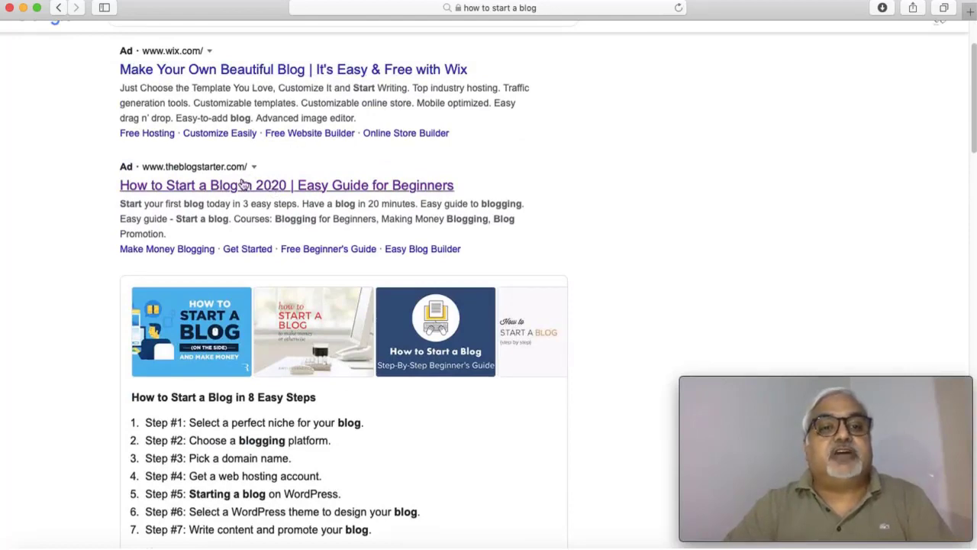
scroll(291, 188, down, 4)
scroll(306, 189, down, 8)
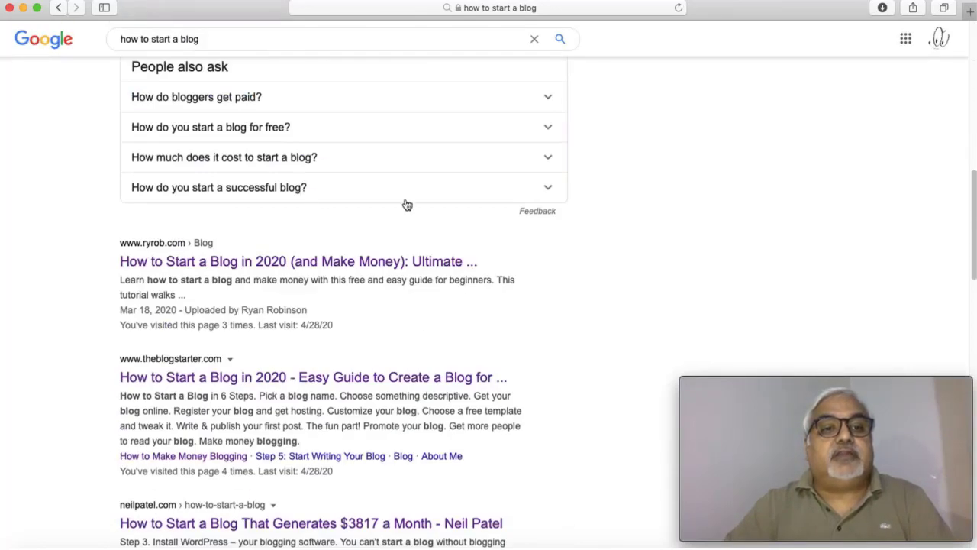
scroll(259, 387, down, 1)
scroll(259, 388, down, 1)
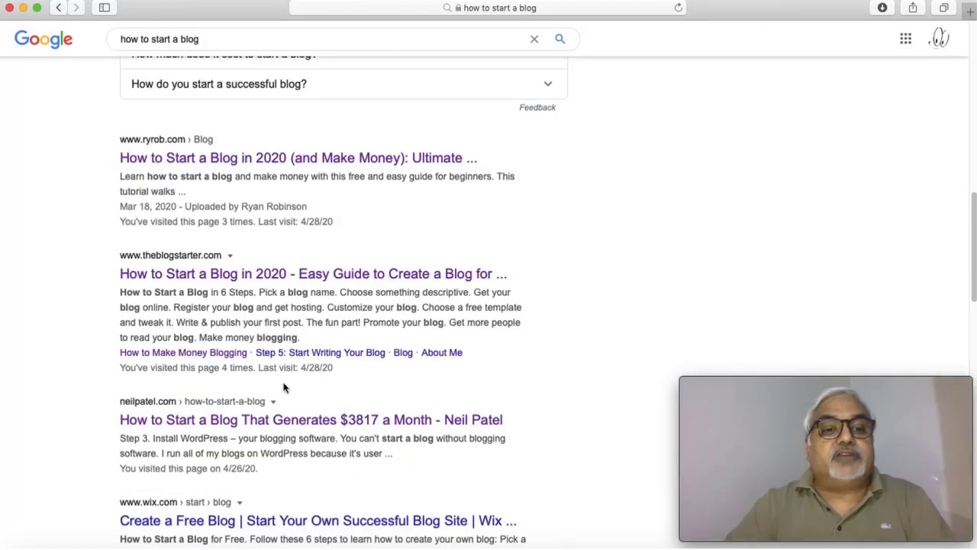
Step: Open the firstsiteguide.com beginner's guide from the results
scroll(282, 390, down, 5)
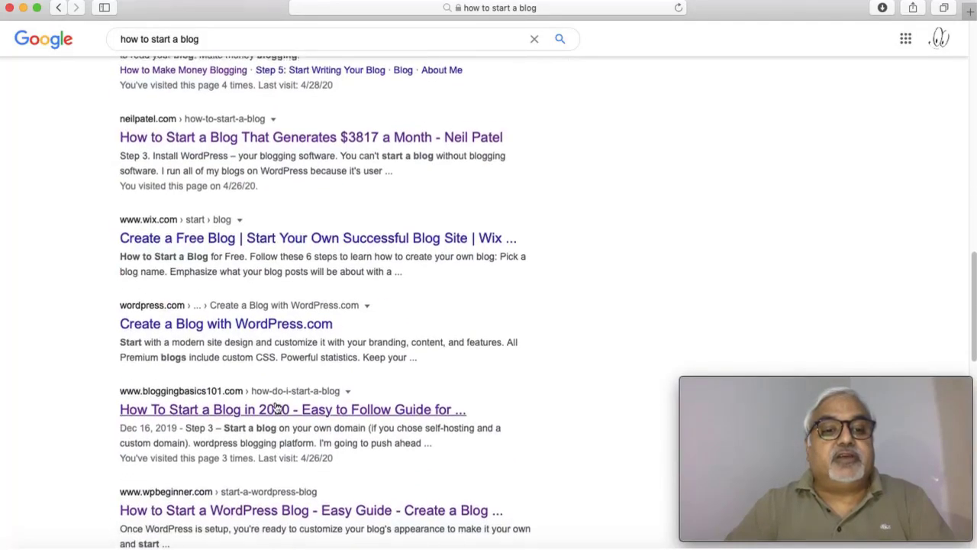
scroll(277, 407, down, 3)
scroll(99, 430, down, 3)
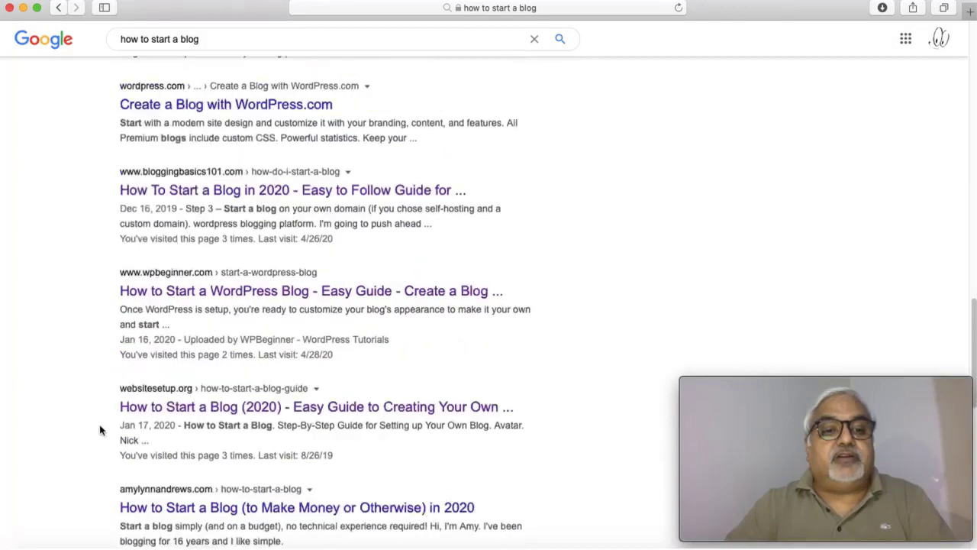
scroll(148, 407, up, 15)
scroll(174, 405, up, 3)
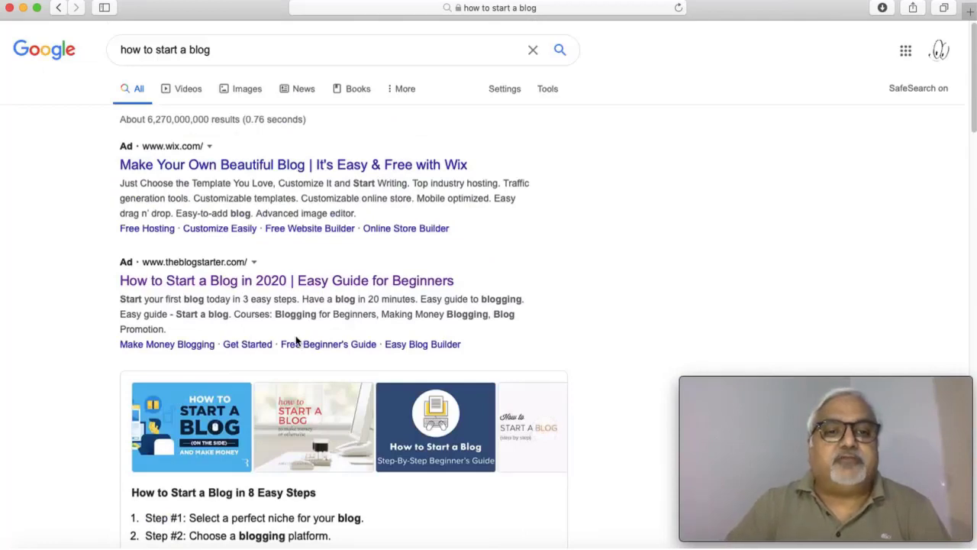
scroll(294, 339, down, 10)
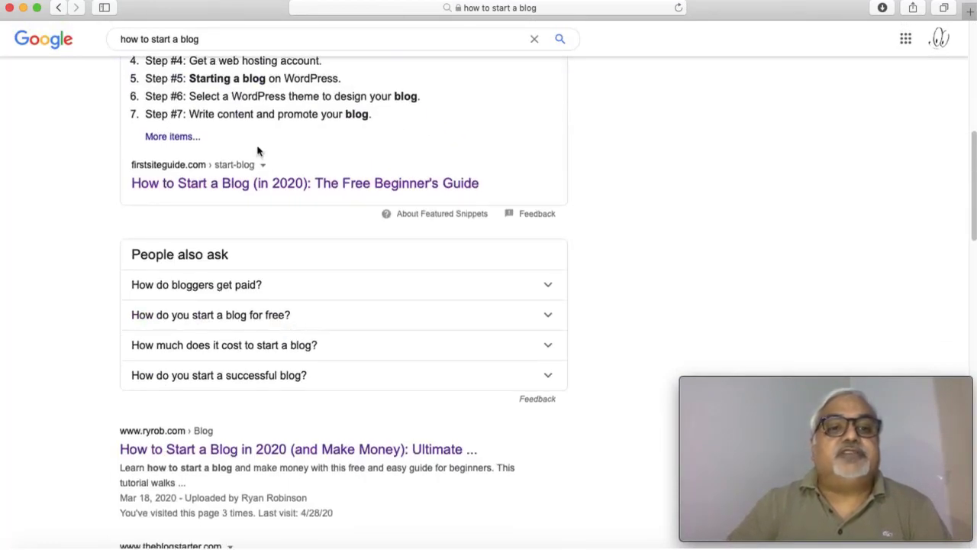
click(269, 189)
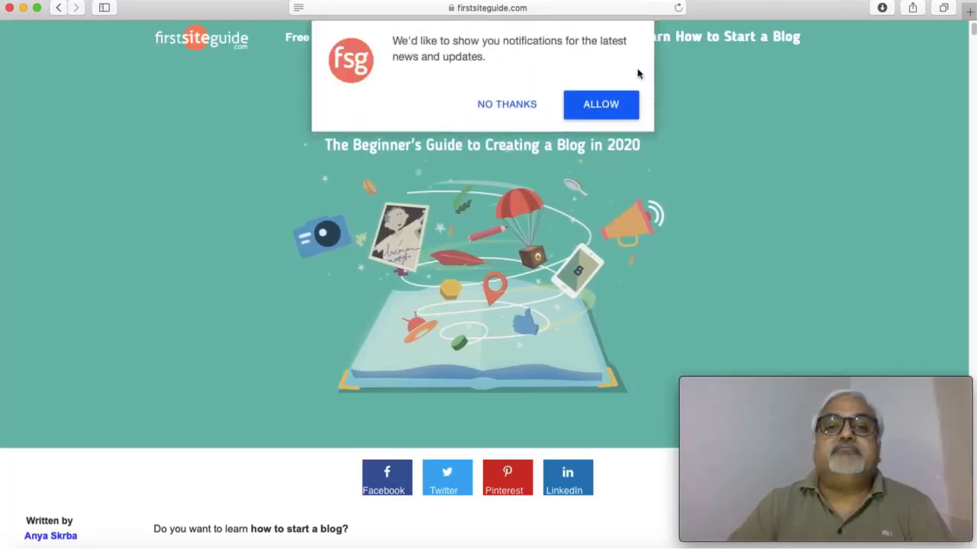
Step: Decline firstsiteguide.com's notification request and begin reading the guide
click(485, 105)
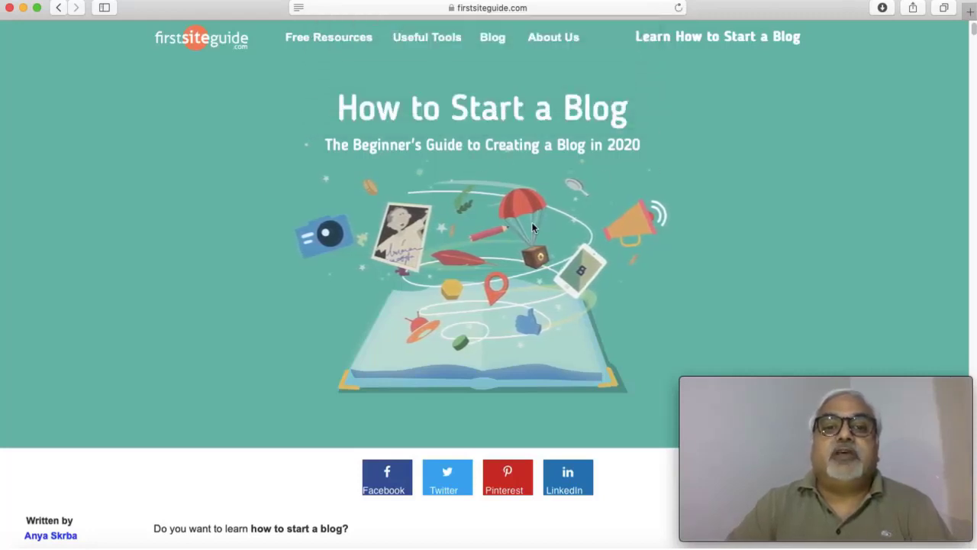
scroll(448, 226, down, 3)
scroll(397, 222, up, 3)
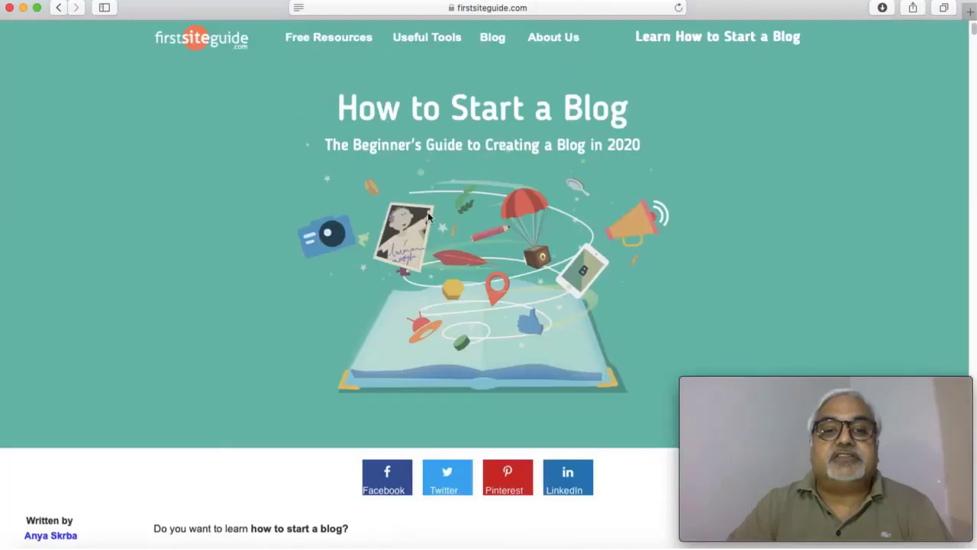
scroll(355, 213, down, 3)
scroll(348, 208, up, 3)
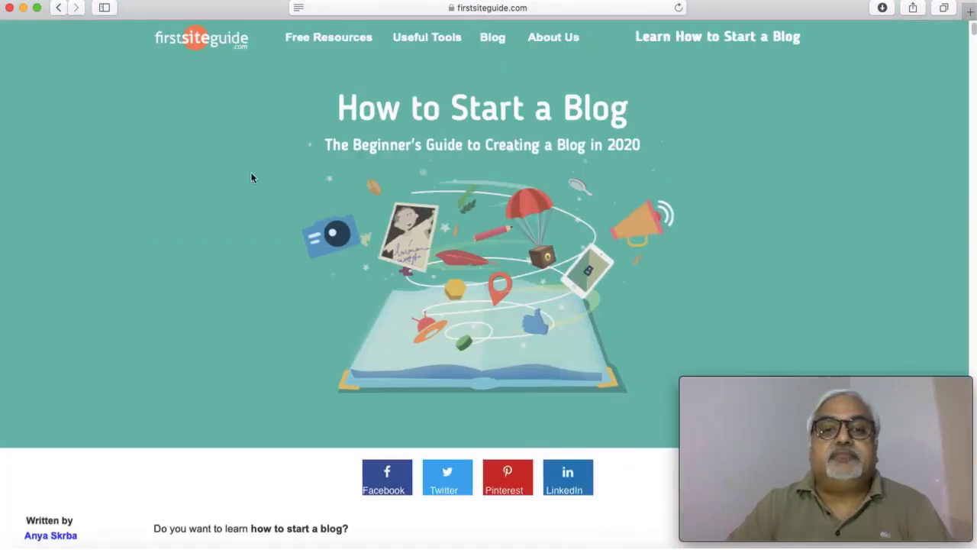
scroll(252, 260, down, 2)
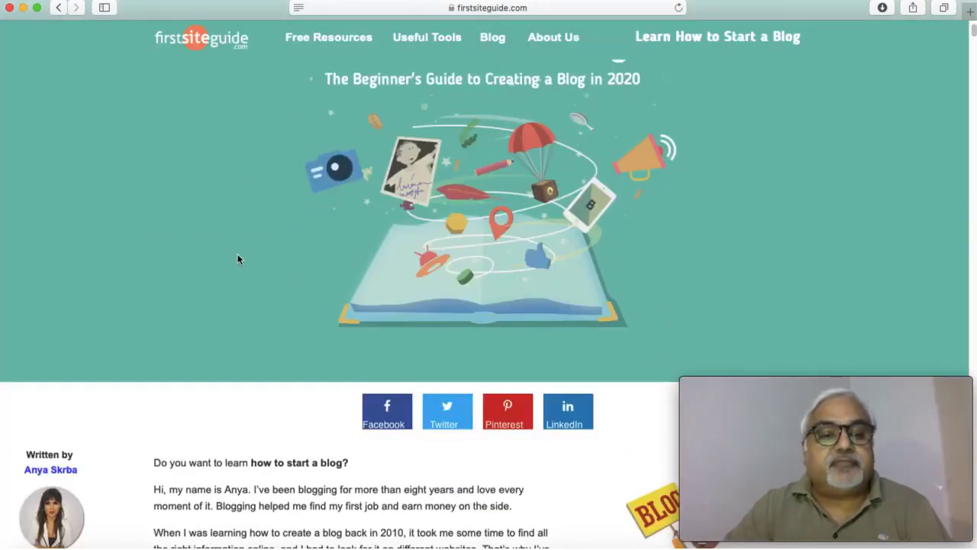
scroll(238, 253, up, 2)
scroll(188, 258, down, 3)
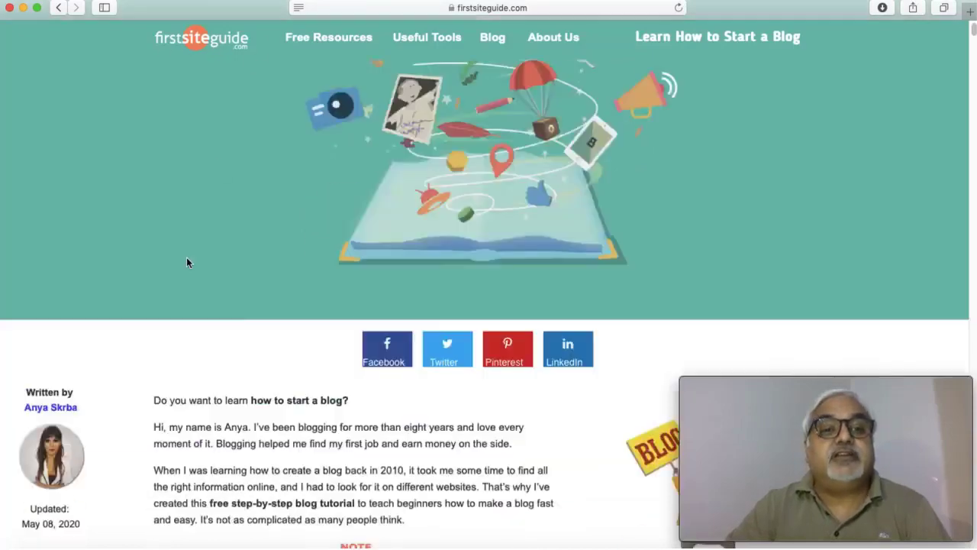
scroll(187, 259, down, 3)
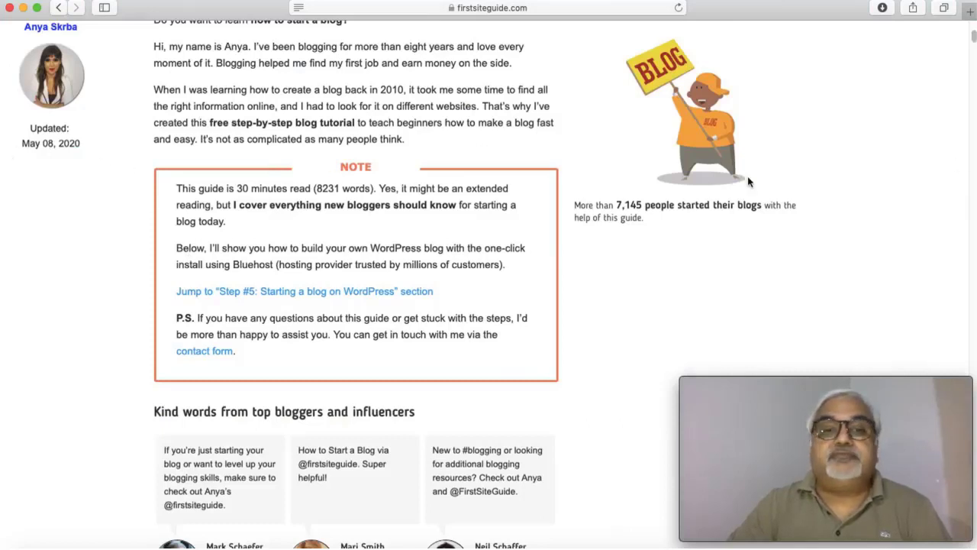
Step: Skim the How to Start a Blog guide down to the reader comments
scroll(709, 225, down, 10)
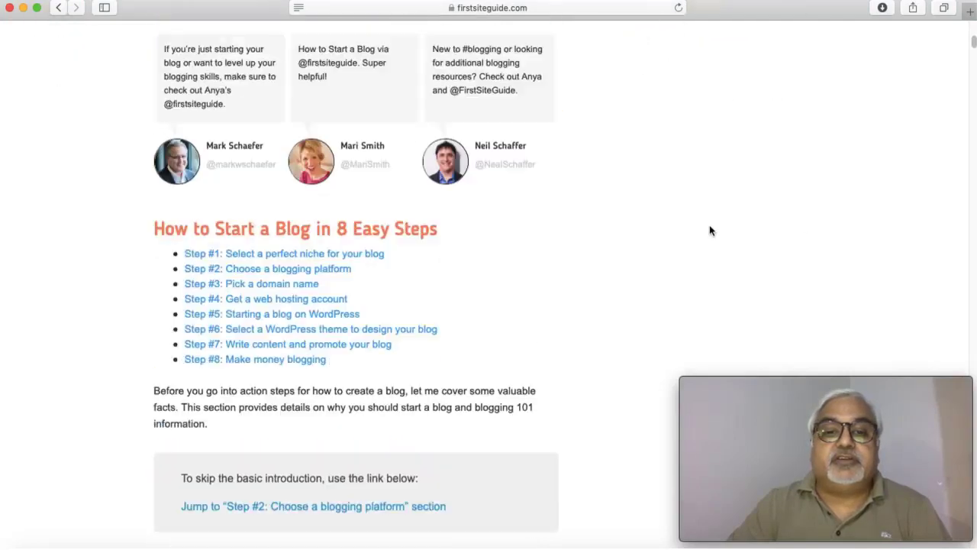
scroll(710, 229, down, 20)
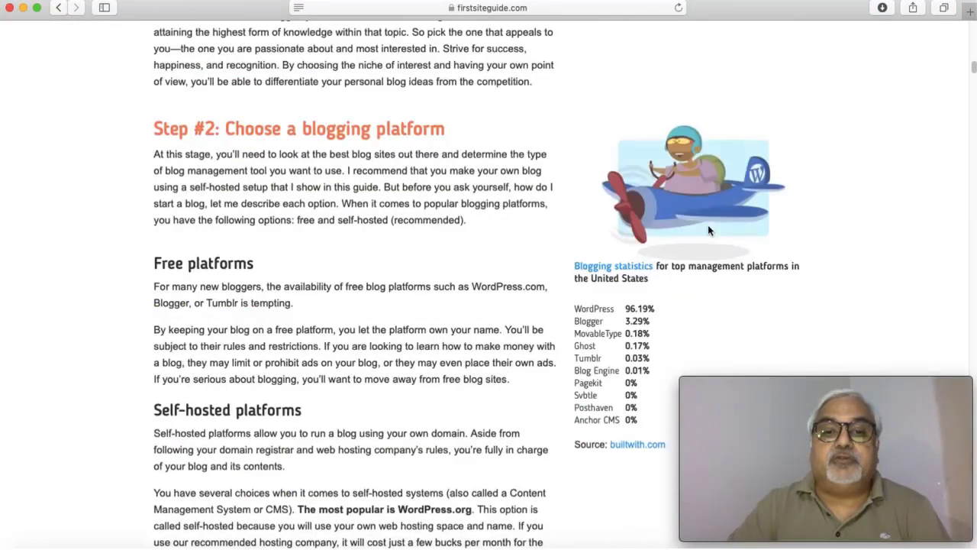
scroll(708, 231, down, 20)
scroll(706, 227, up, 3)
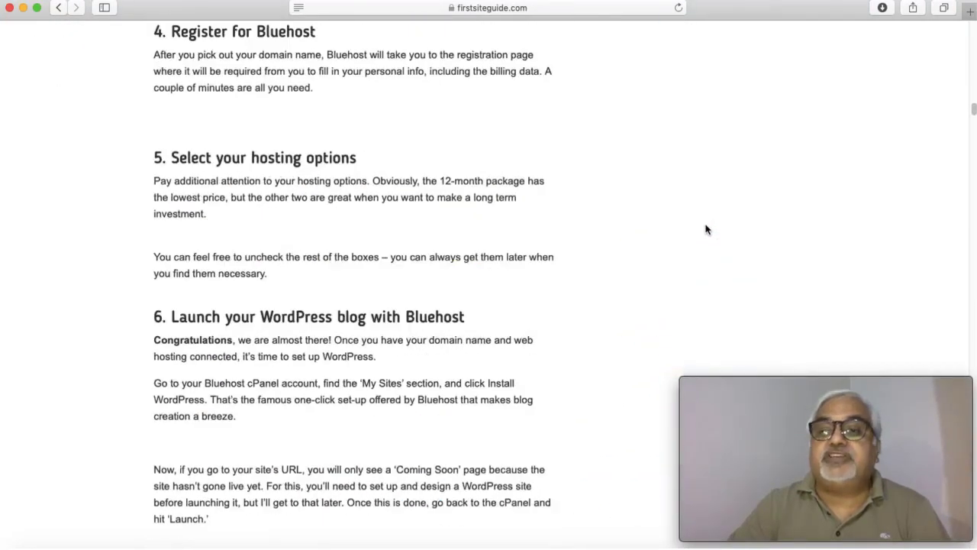
scroll(706, 227, down, 20)
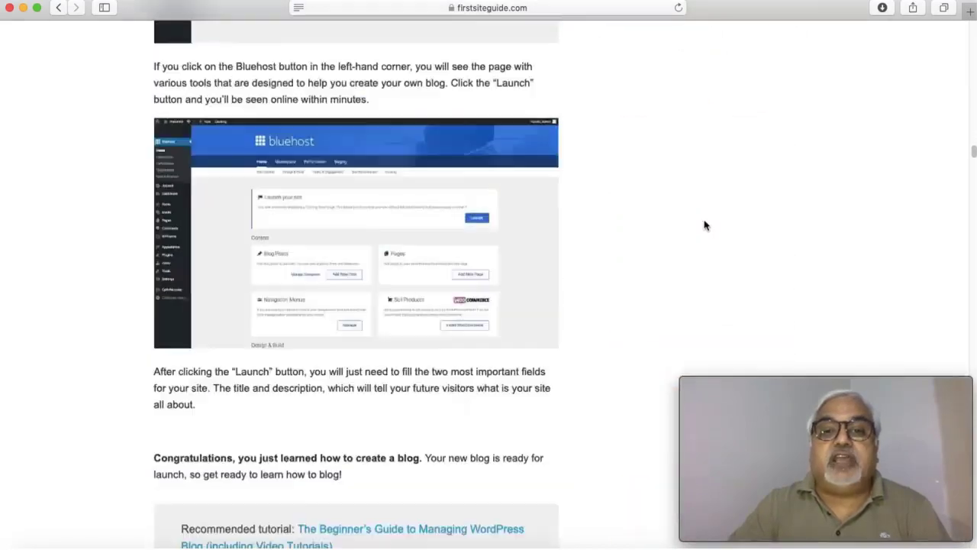
scroll(703, 223, down, 20)
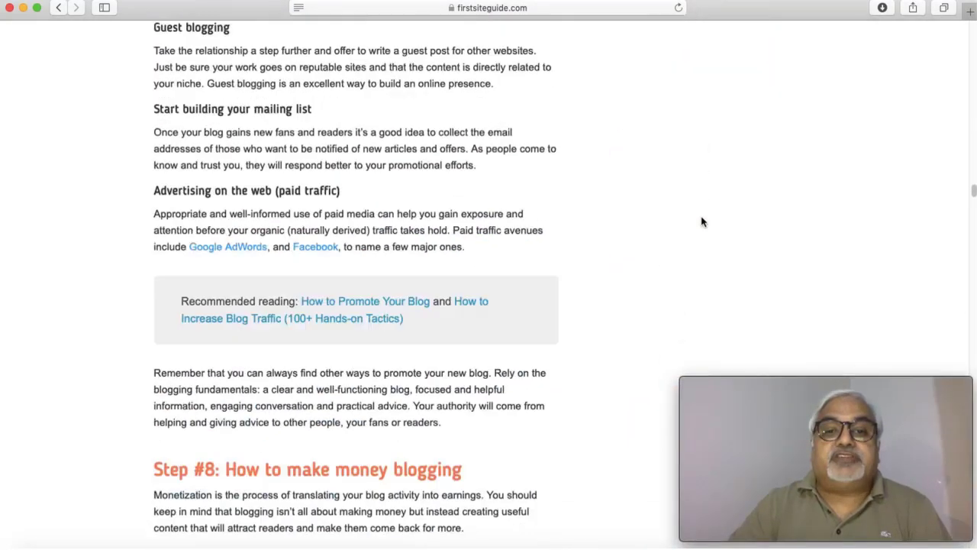
scroll(703, 221, down, 20)
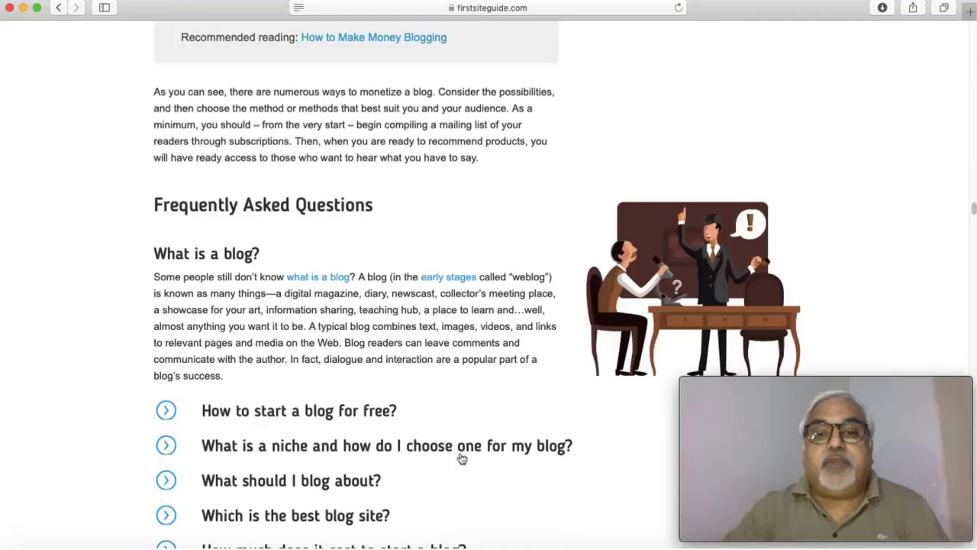
scroll(469, 287, down, 20)
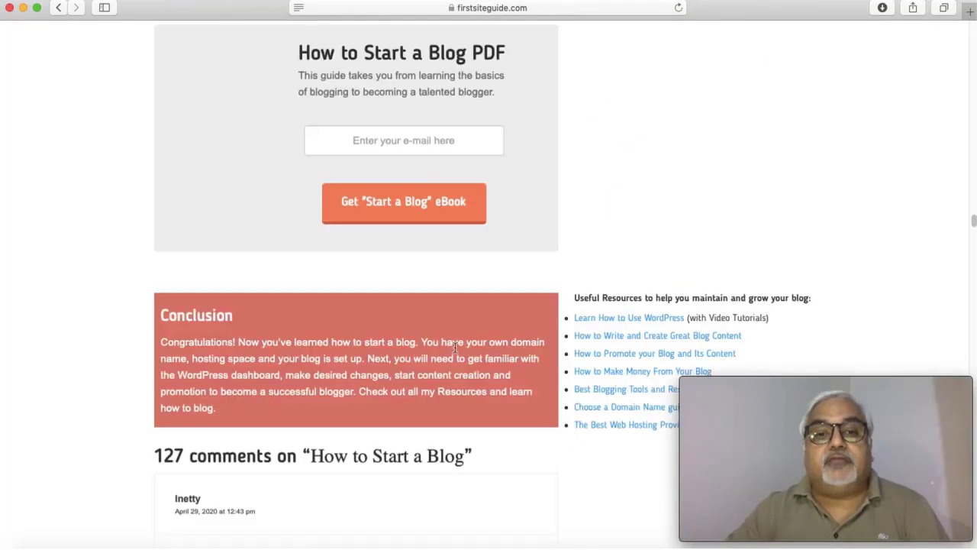
scroll(468, 350, down, 20)
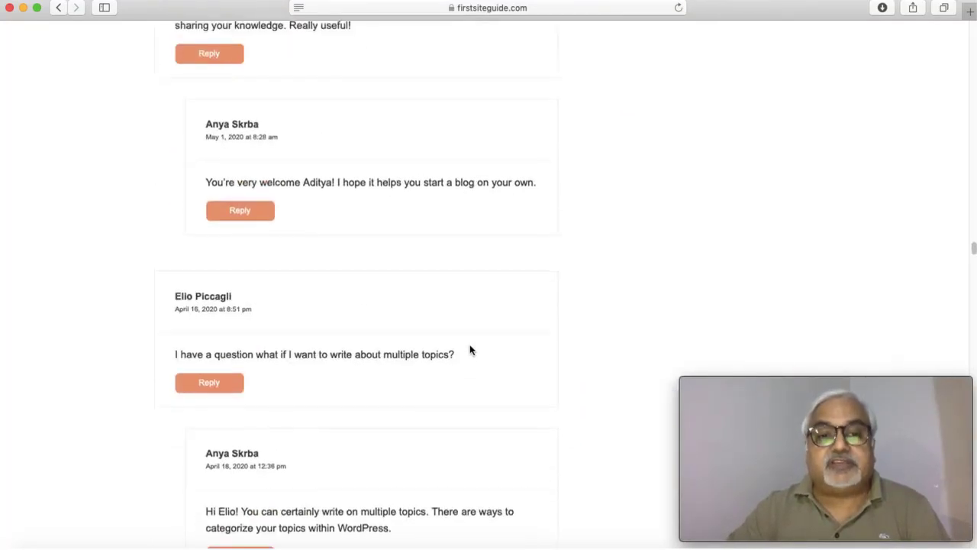
scroll(472, 345, down, 3)
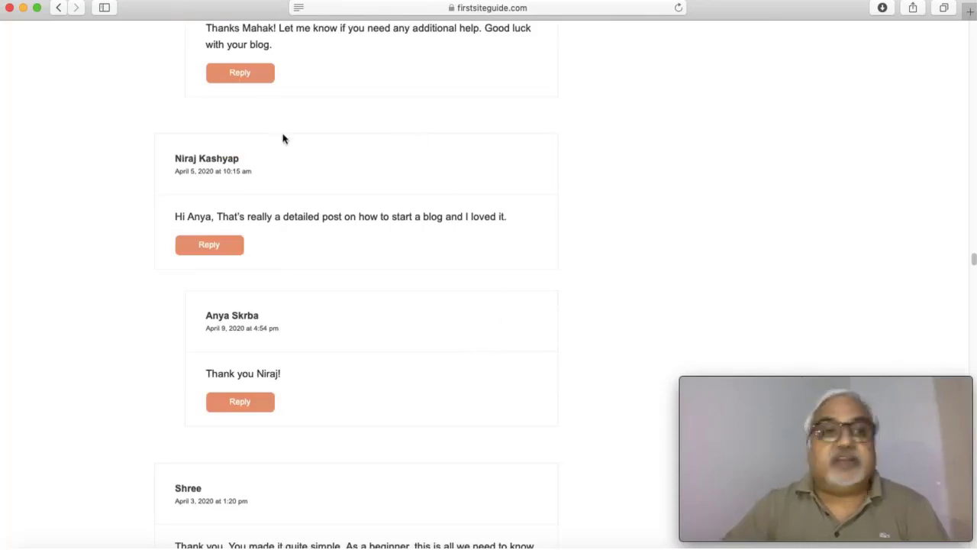
Step: Go back to the Google results for 'how to start a blog'
click(61, 7)
scroll(336, 290, down, 4)
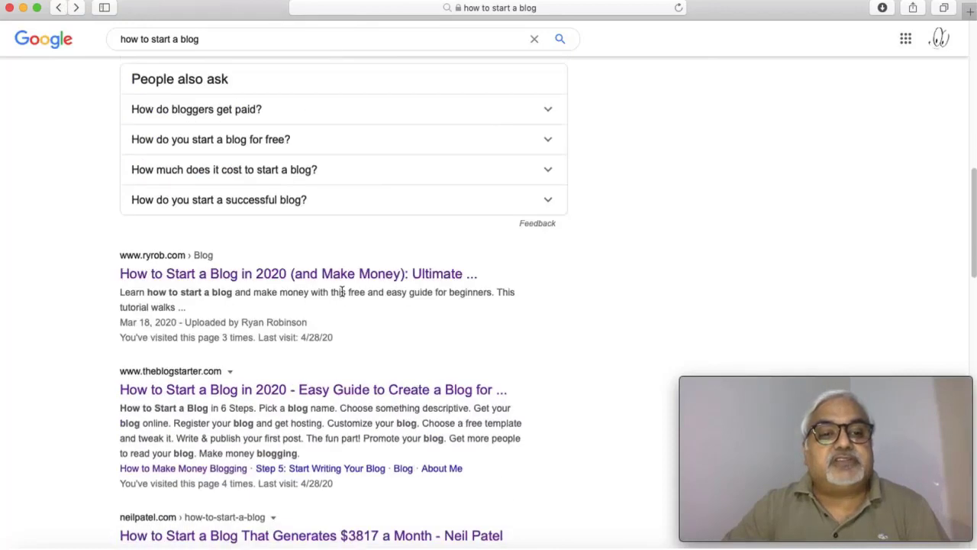
scroll(340, 290, down, 3)
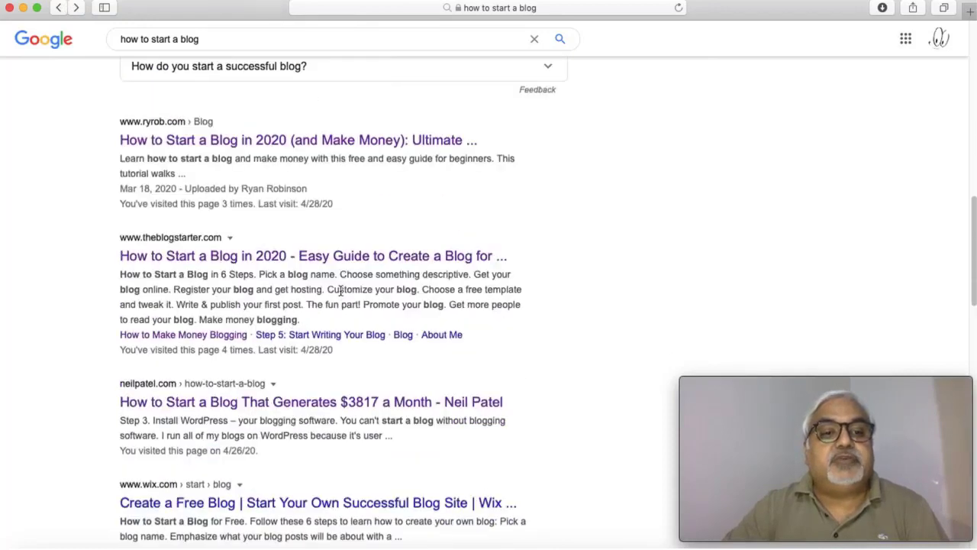
Step: Open theblogstarter.com guide and skim it down to the reader comments
click(275, 256)
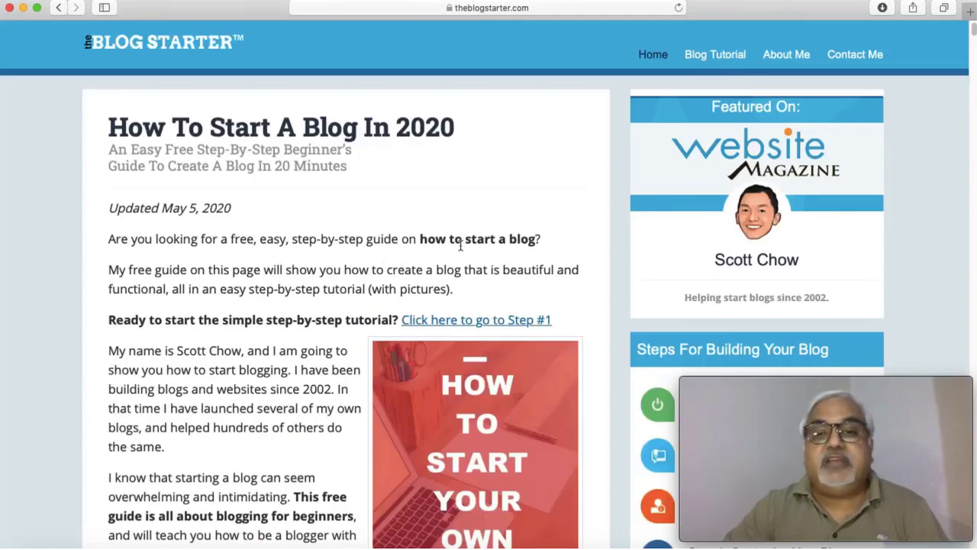
scroll(461, 245, down, 4)
scroll(459, 242, up, 4)
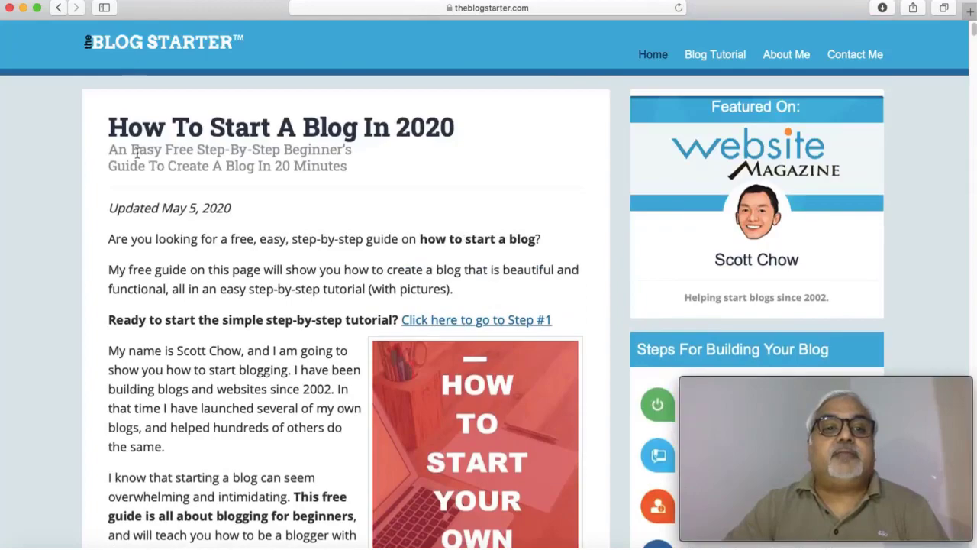
scroll(561, 164, down, 15)
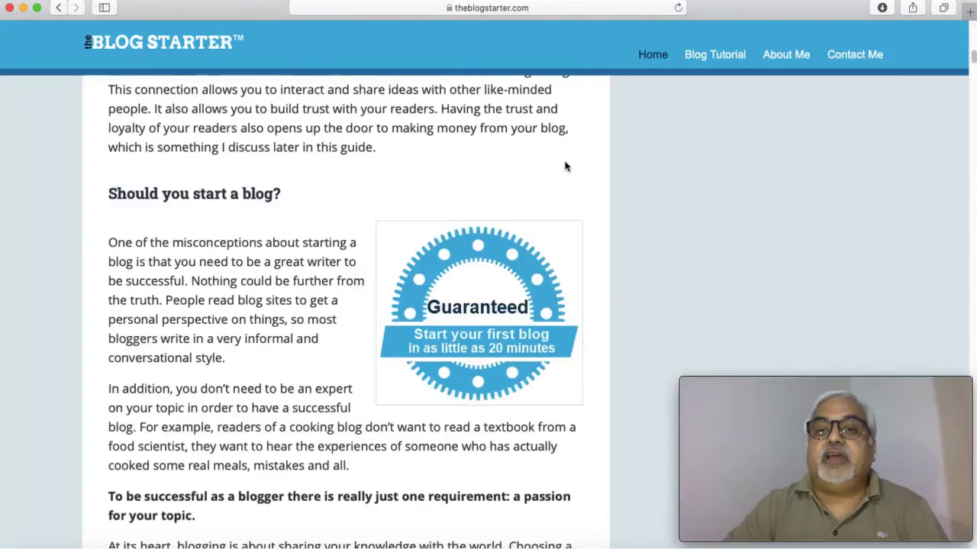
scroll(565, 165, down, 15)
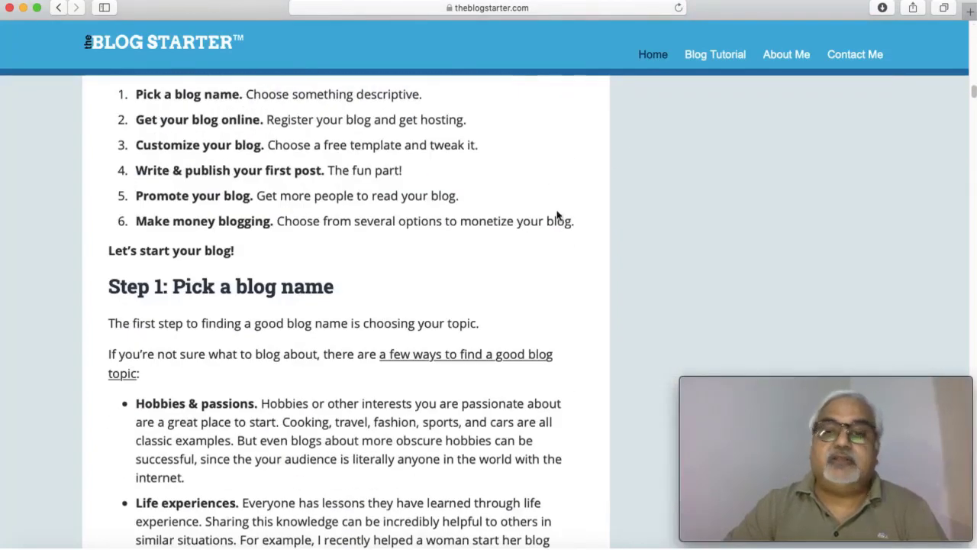
scroll(569, 246, down, 10)
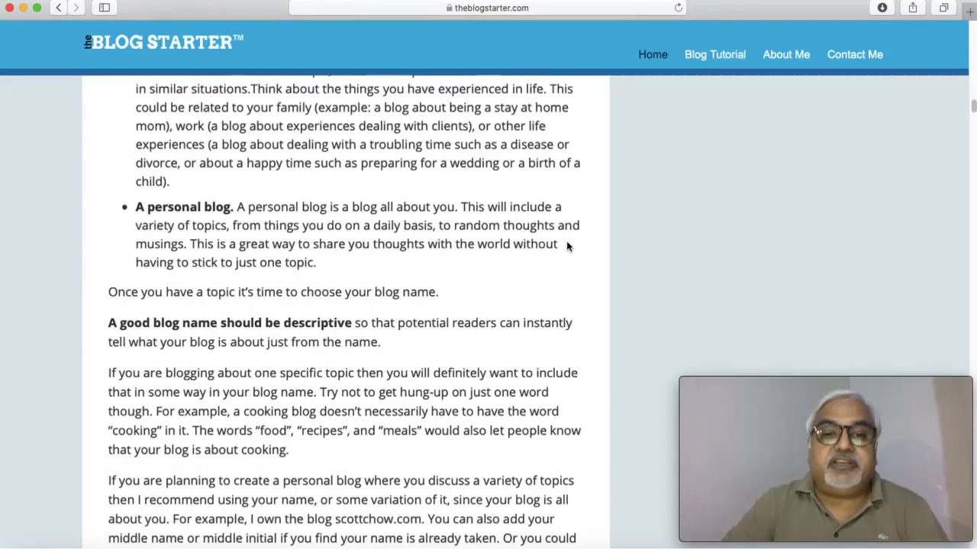
scroll(567, 245, down, 20)
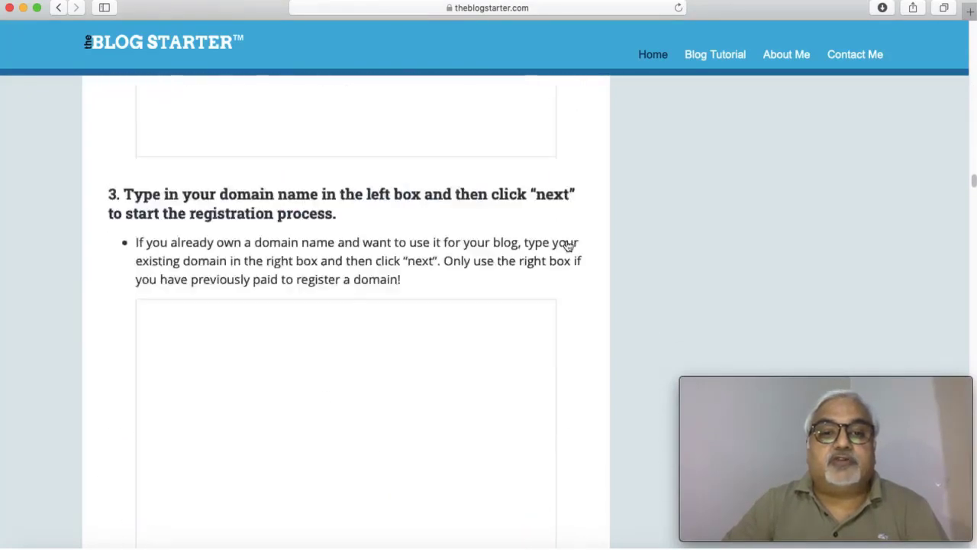
scroll(566, 244, down, 20)
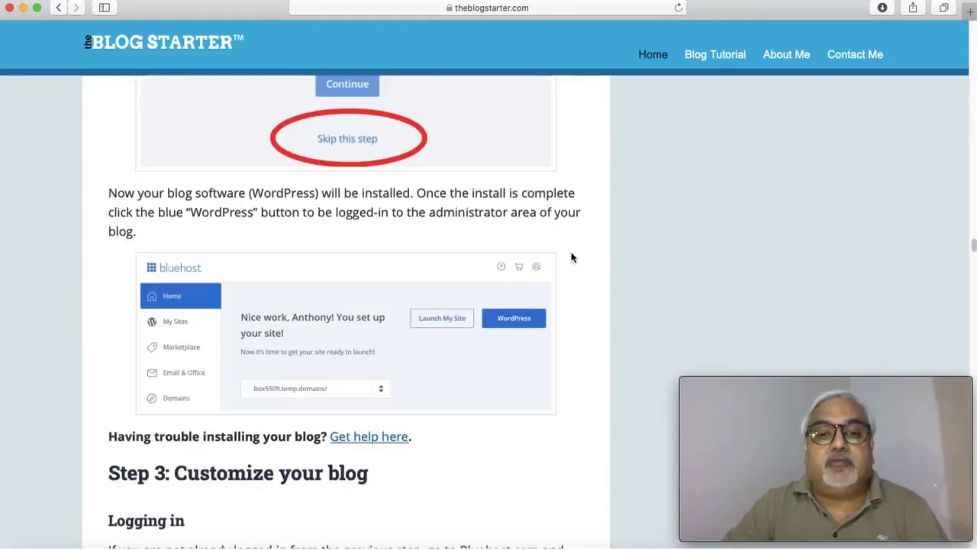
scroll(572, 258, down, 20)
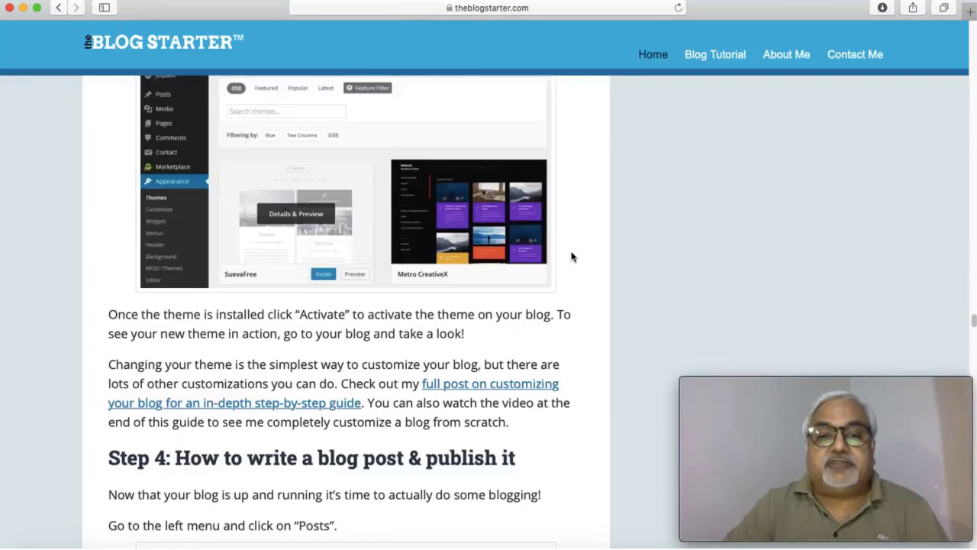
scroll(572, 258, down, 20)
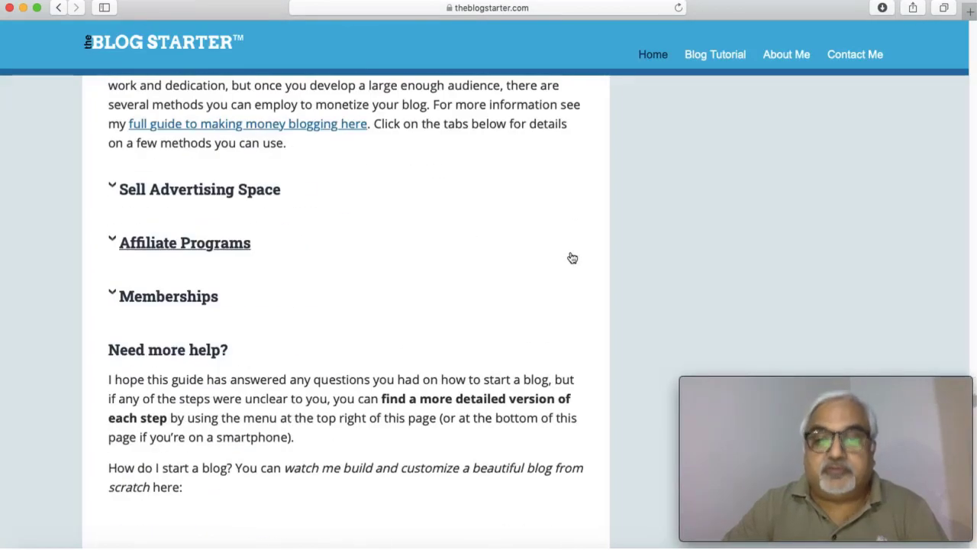
scroll(570, 251, down, 20)
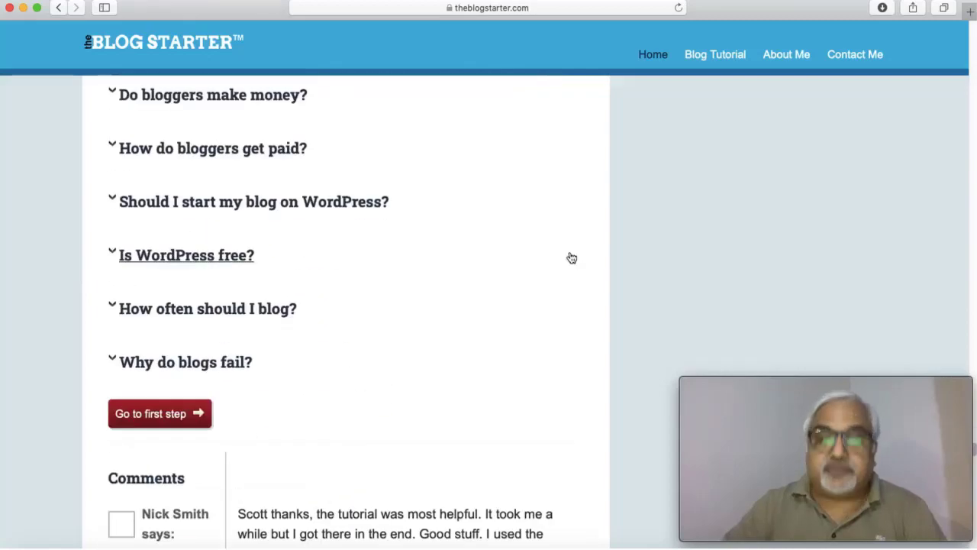
scroll(570, 254, down, 10)
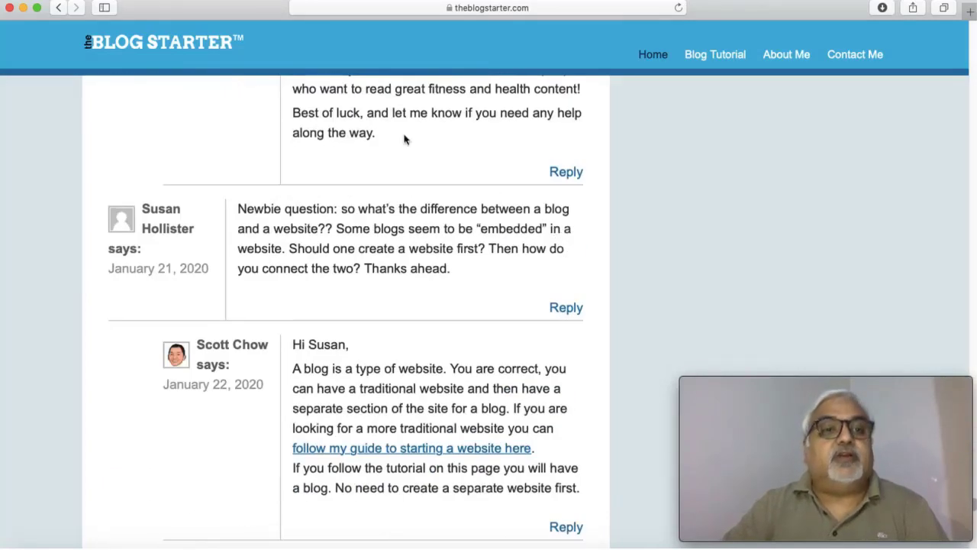
Step: Return to the 'how to start a blog' search results
click(58, 9)
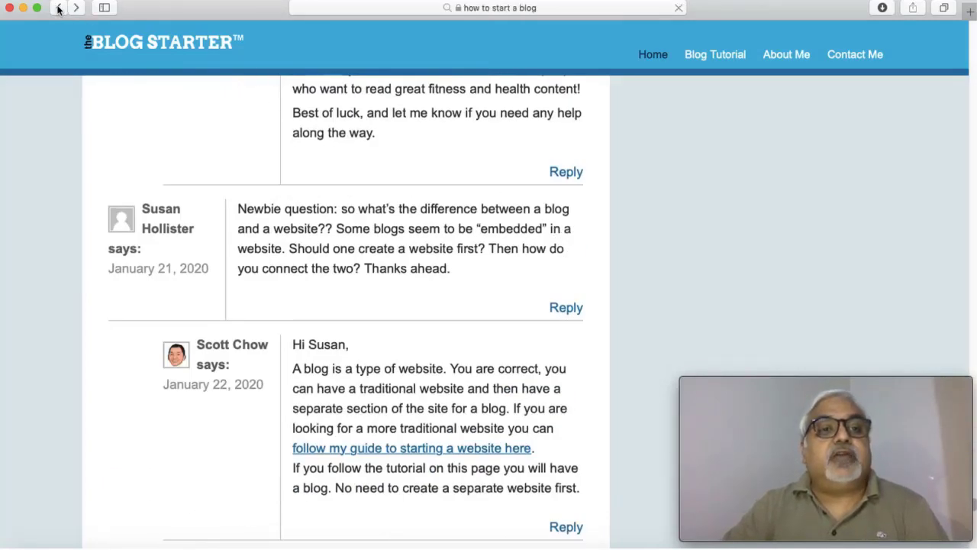
scroll(483, 308, down, 5)
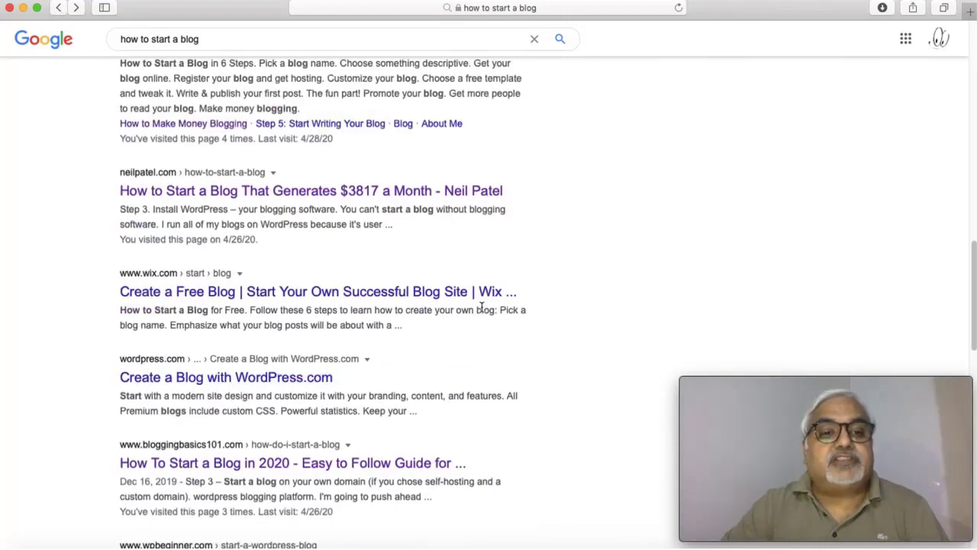
scroll(481, 307, down, 4)
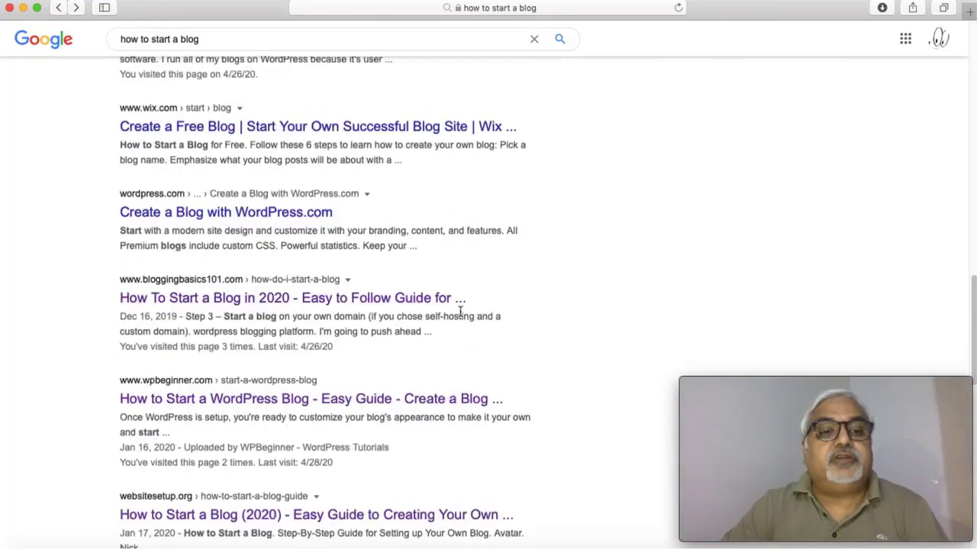
Step: Open bloggingbasics101.com's beginner's guide and skim it into the reader responses
click(323, 305)
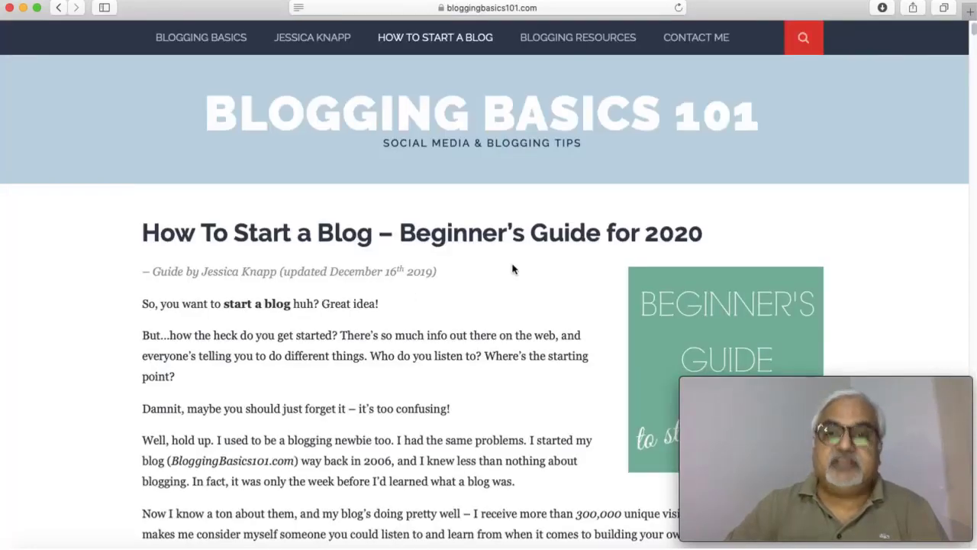
scroll(474, 258, down, 15)
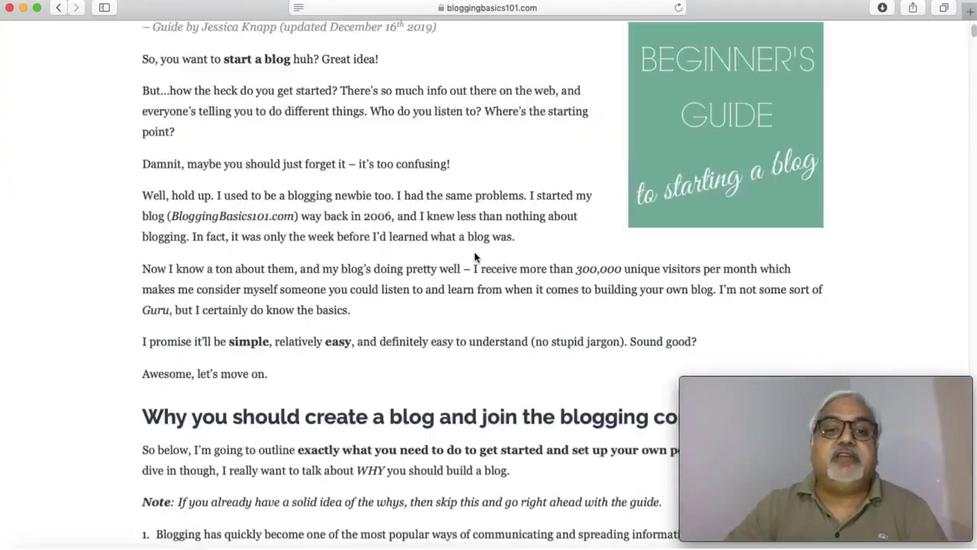
scroll(475, 258, down, 20)
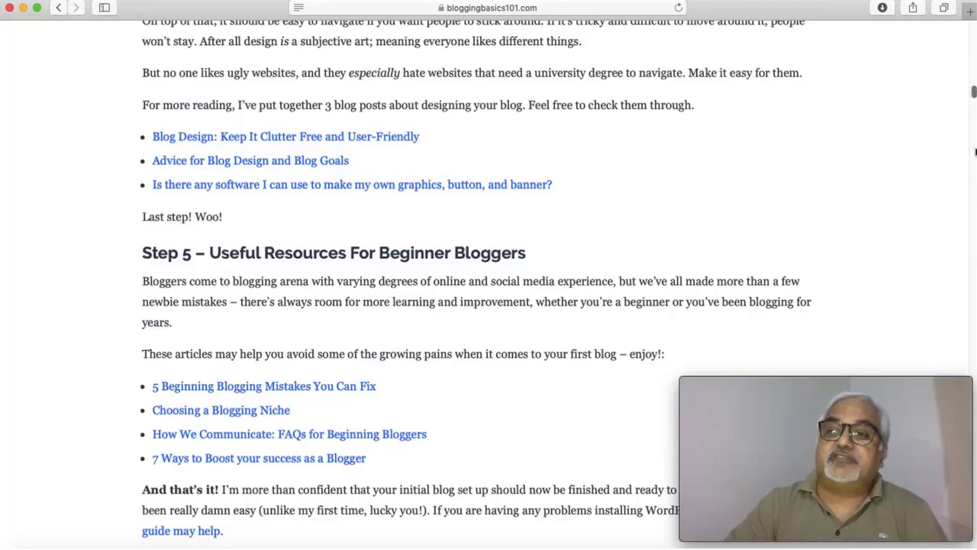
scroll(502, 174, down, 20)
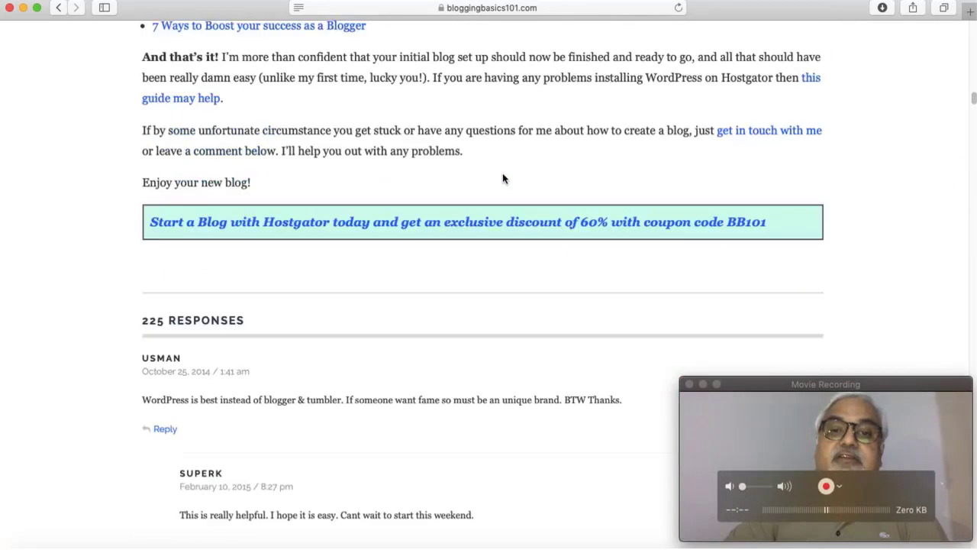
scroll(511, 181, down, 20)
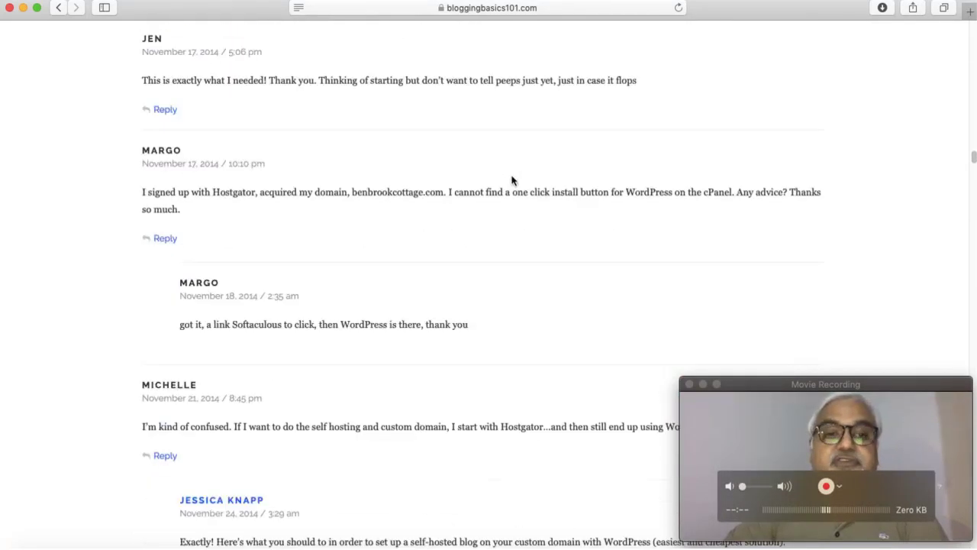
Step: Go back to the results and open WPBeginner's How to Start a WordPress Blog guide
click(58, 10)
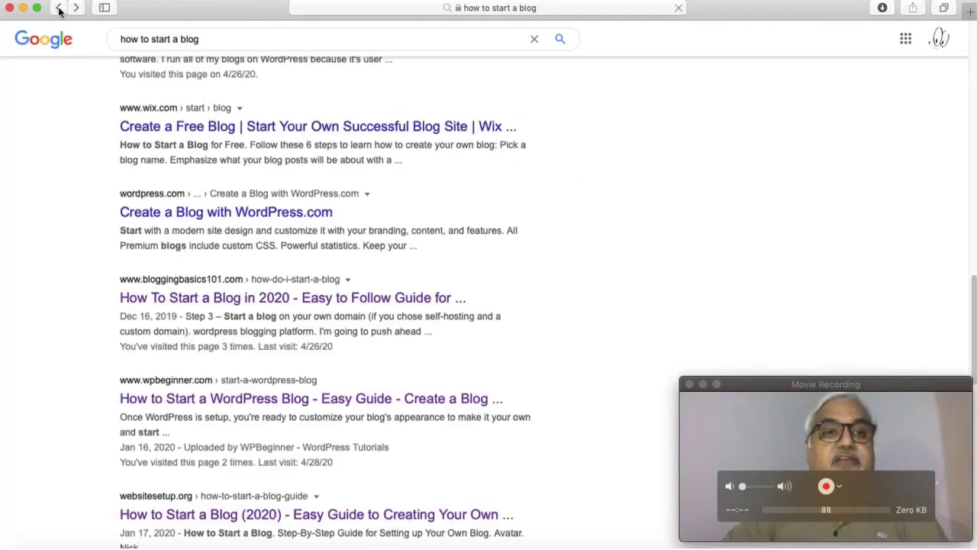
scroll(482, 358, down, 4)
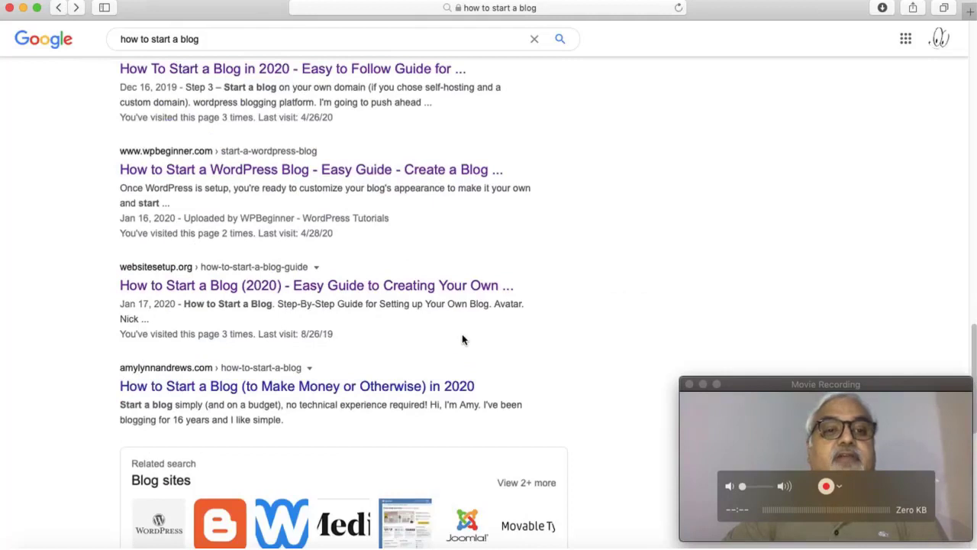
click(328, 169)
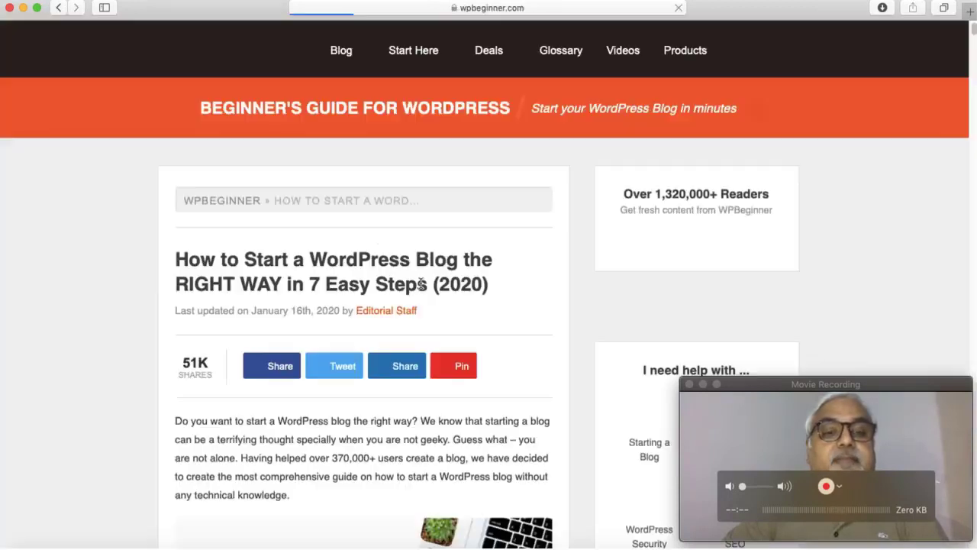
scroll(521, 349, down, 10)
scroll(519, 350, up, 10)
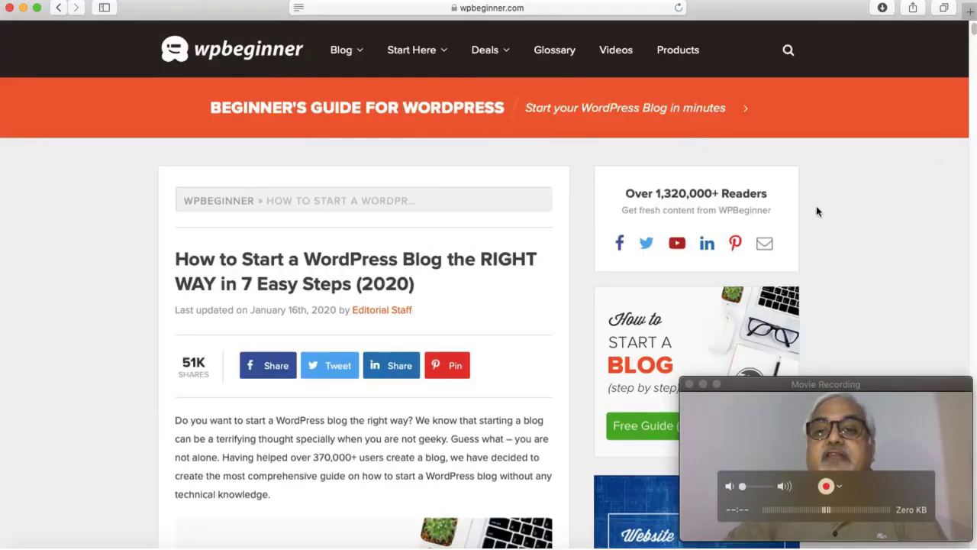
scroll(812, 212, down, 20)
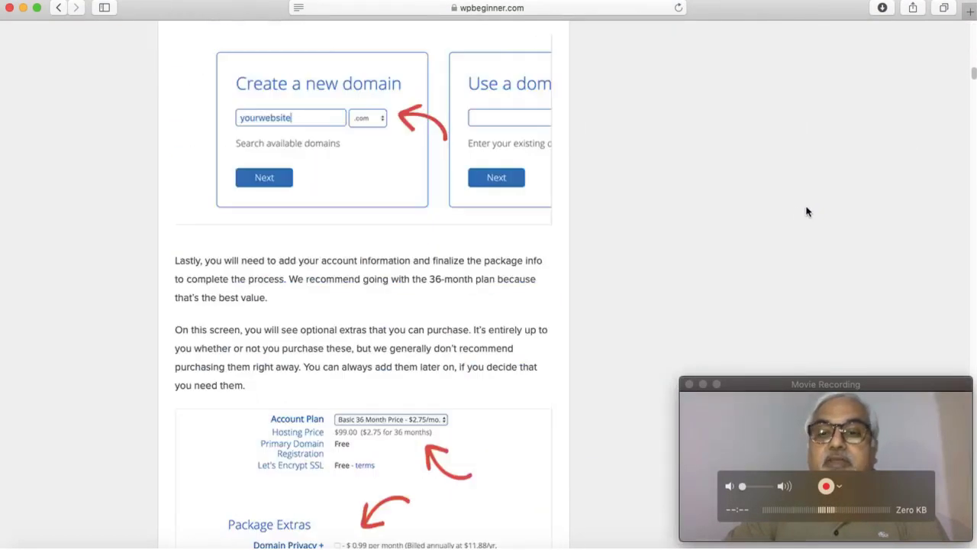
scroll(807, 212, down, 20)
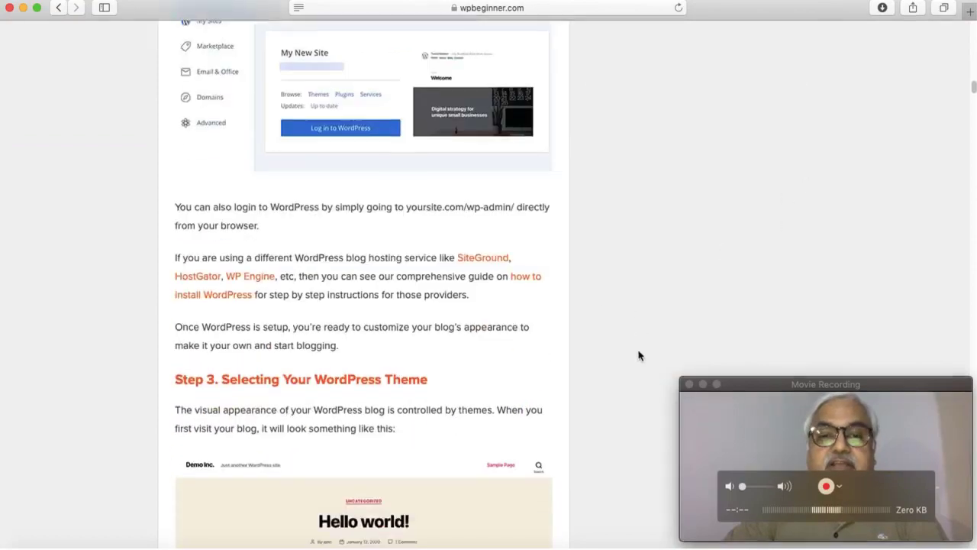
Step: Skim the WPBeginner guide past the theme and WPForms sections to Google Analytics
scroll(638, 351, down, 15)
scroll(635, 335, down, 5)
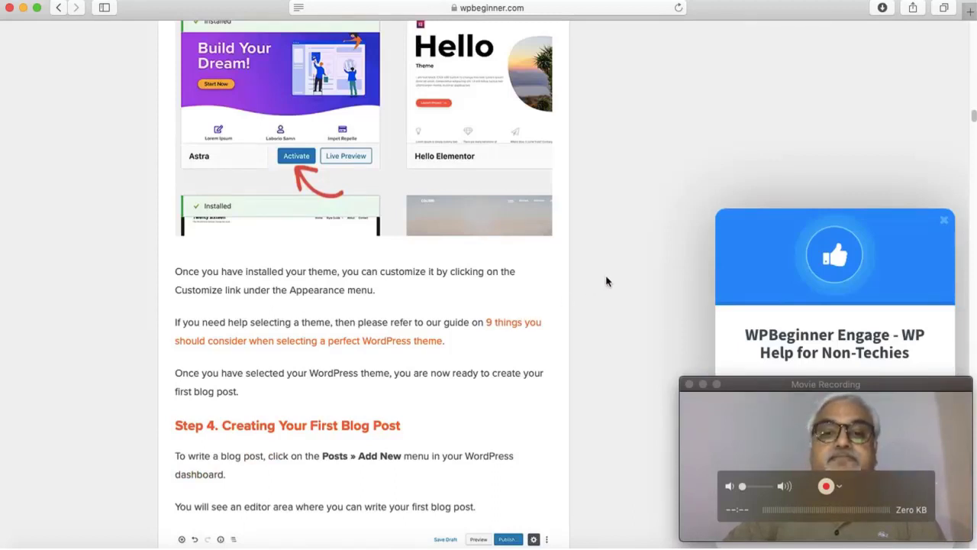
scroll(597, 276, down, 1)
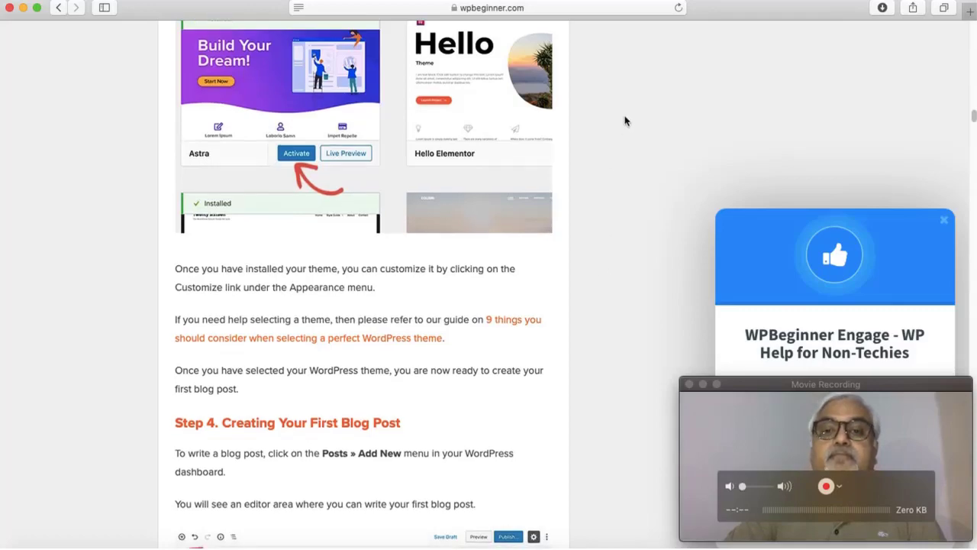
scroll(626, 157, down, 5)
scroll(625, 158, down, 20)
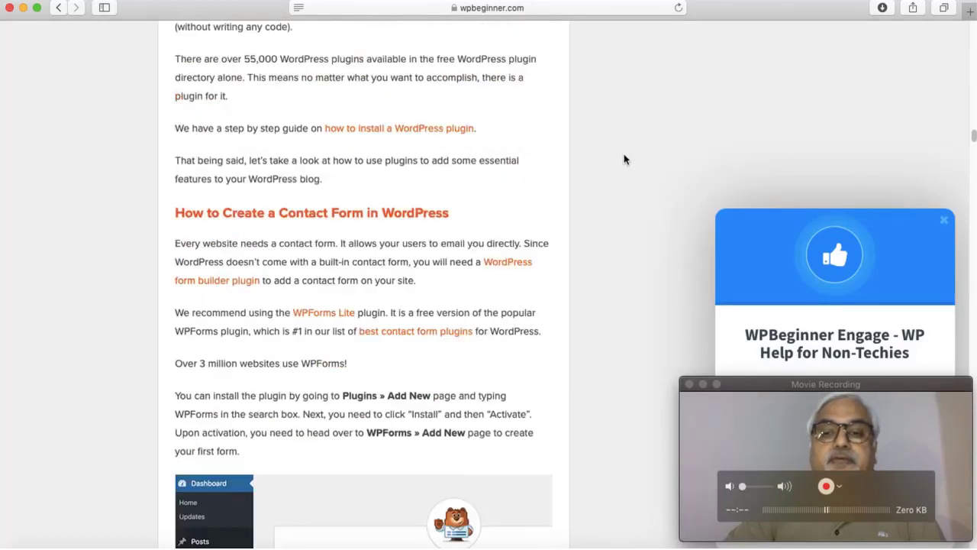
scroll(623, 160, down, 2)
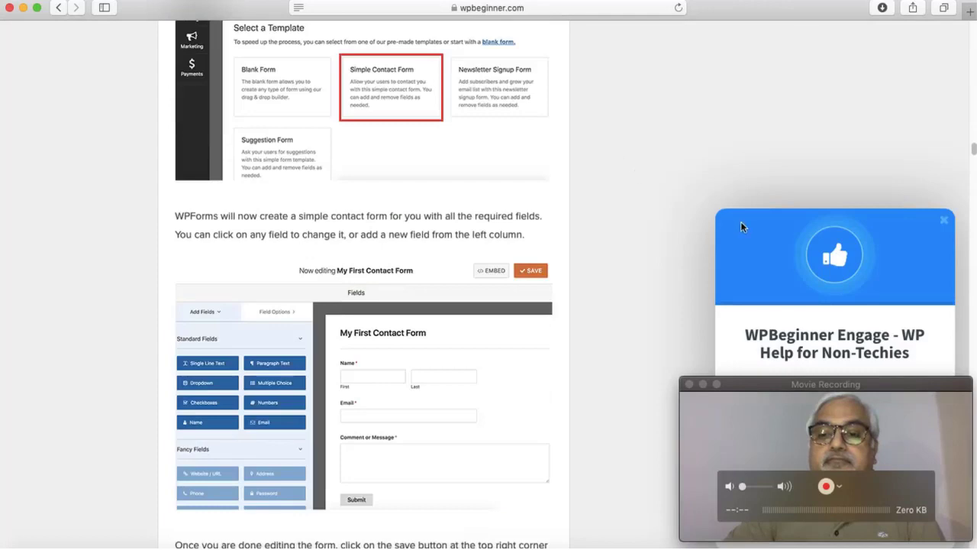
scroll(682, 214, down, 5)
scroll(683, 214, down, 15)
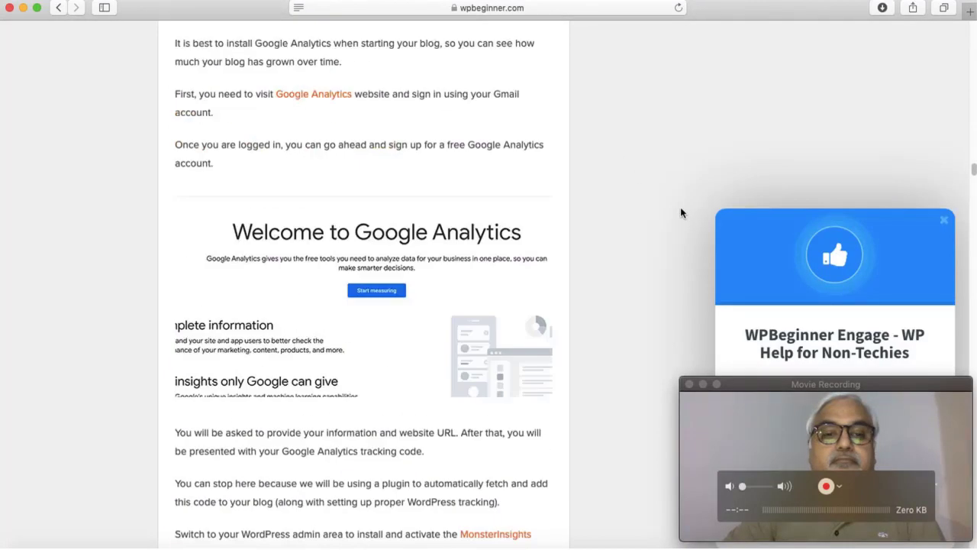
scroll(680, 207, up, 12)
Step: Go back to the results and open the amylynnandrews.com blog article
click(59, 9)
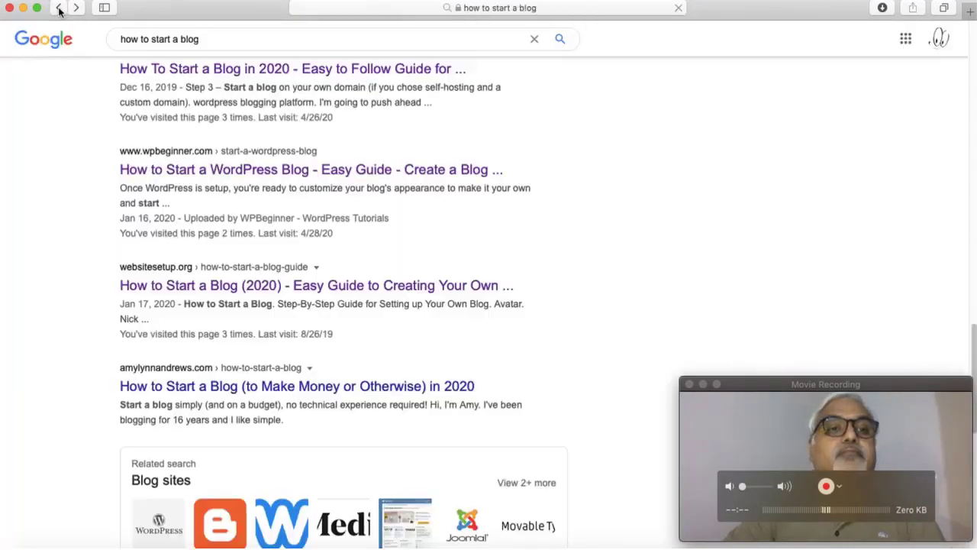
scroll(345, 341, down, 5)
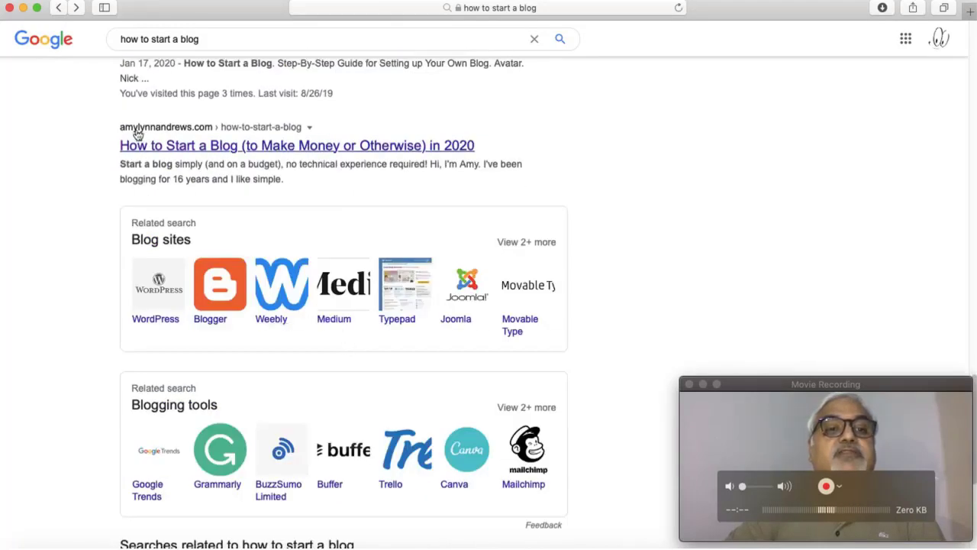
click(235, 148)
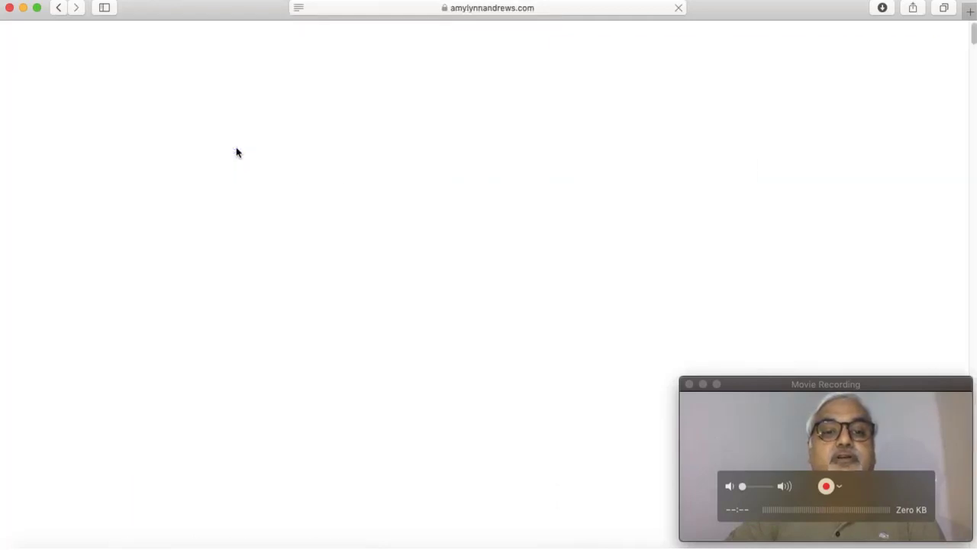
Step: Skim the article into the reader comments, then return to the Google results
scroll(395, 338, down, 15)
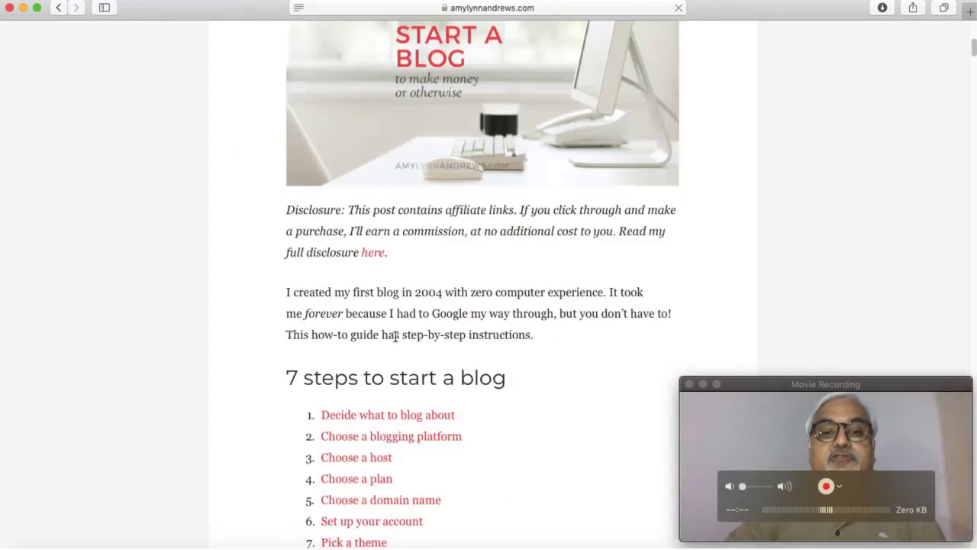
scroll(395, 341, down, 20)
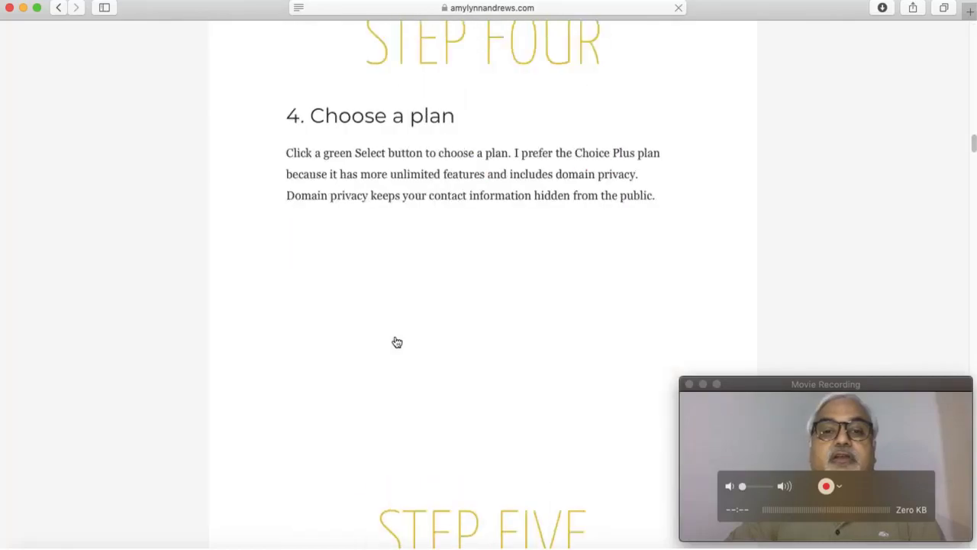
scroll(394, 339, down, 20)
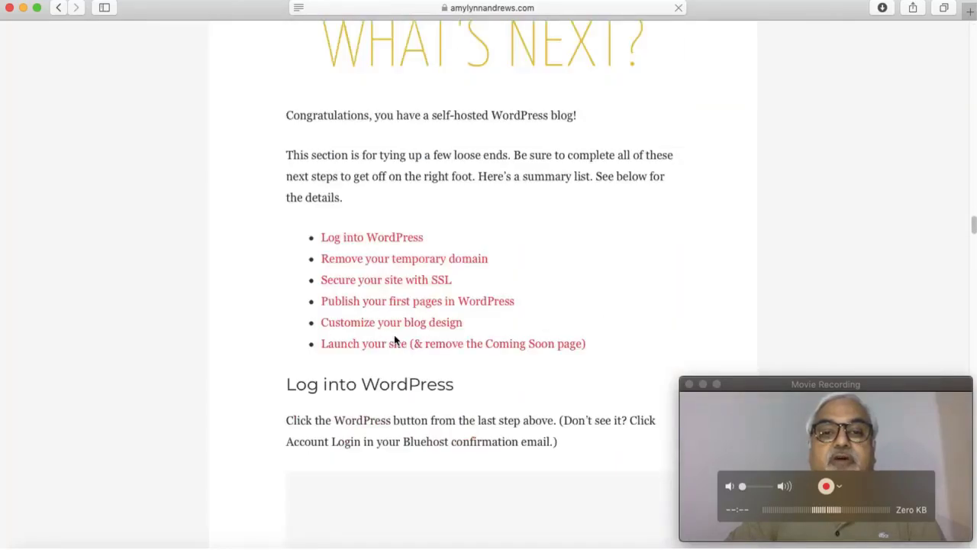
scroll(394, 336, down, 15)
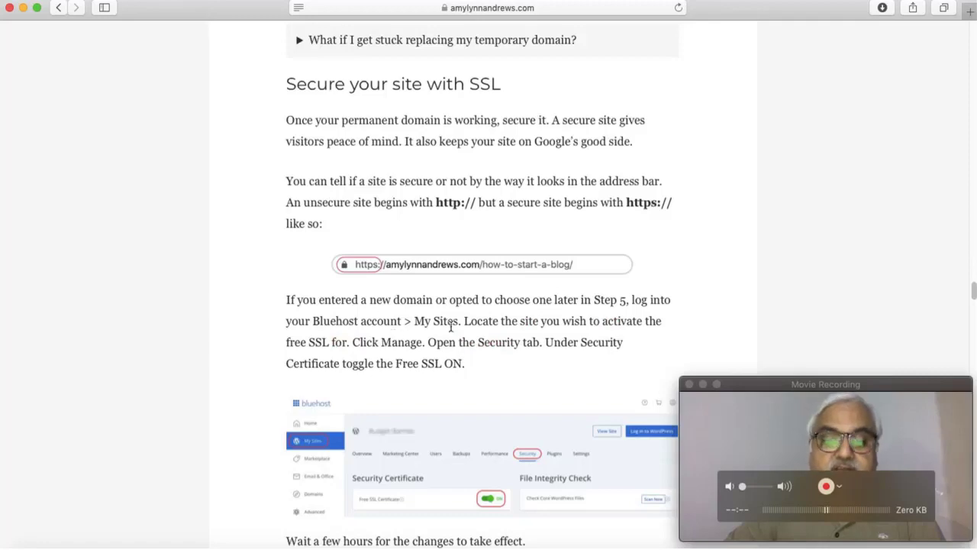
scroll(451, 327, down, 20)
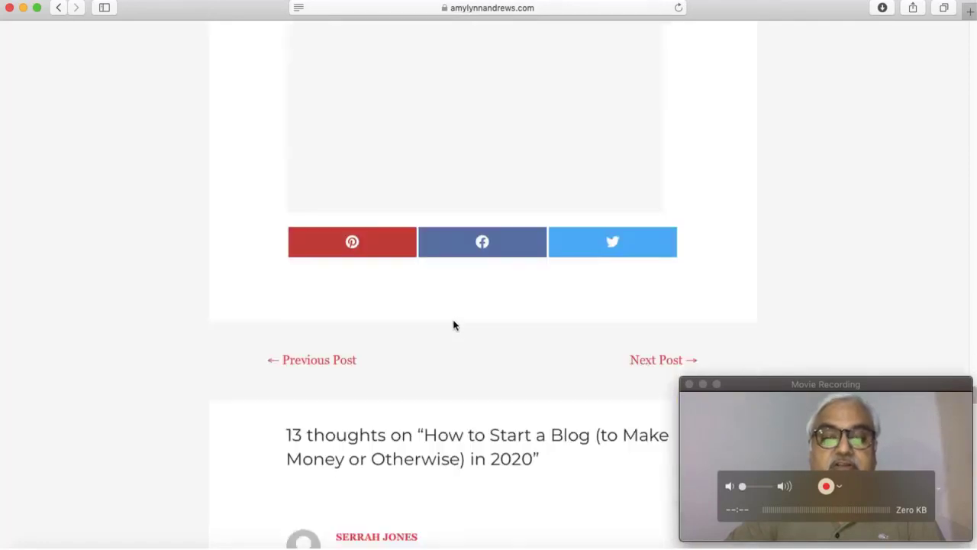
scroll(453, 326, down, 20)
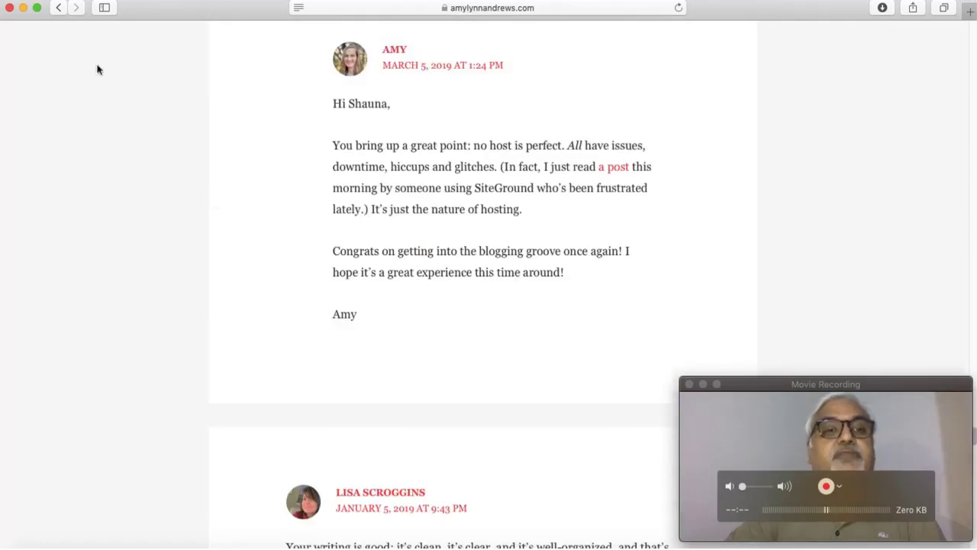
click(58, 9)
scroll(300, 202, down, 5)
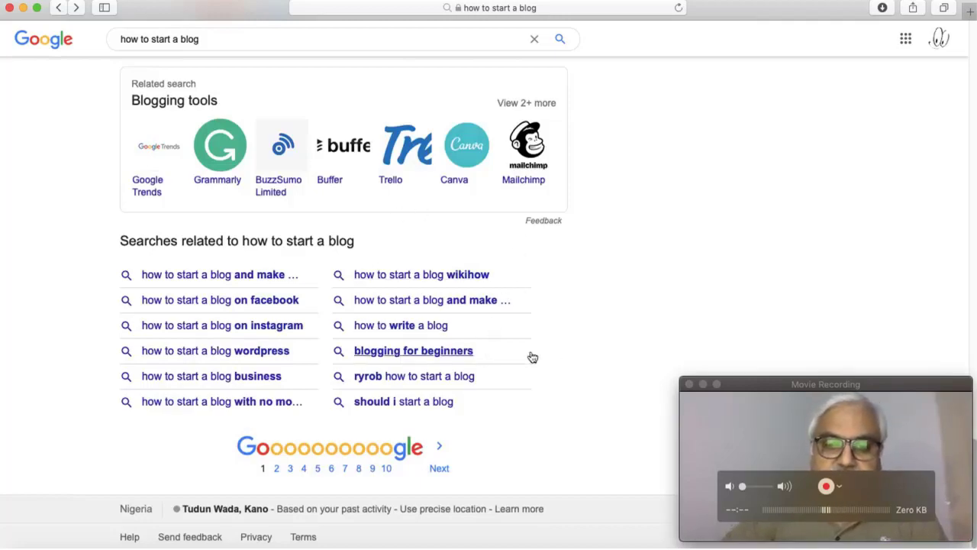
scroll(556, 350, up, 20)
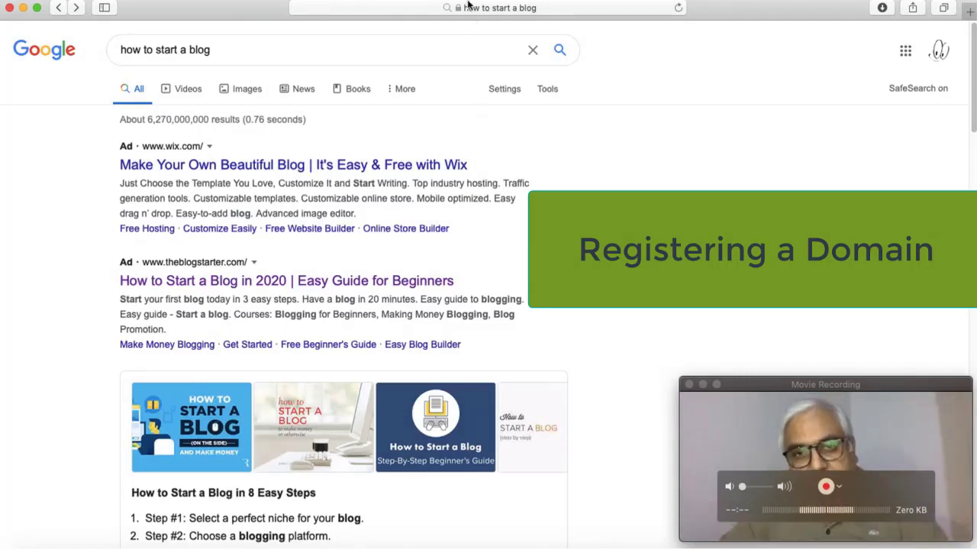
Step: Load name.com and enter getsetblogging.com in the domain search box
click(466, 9)
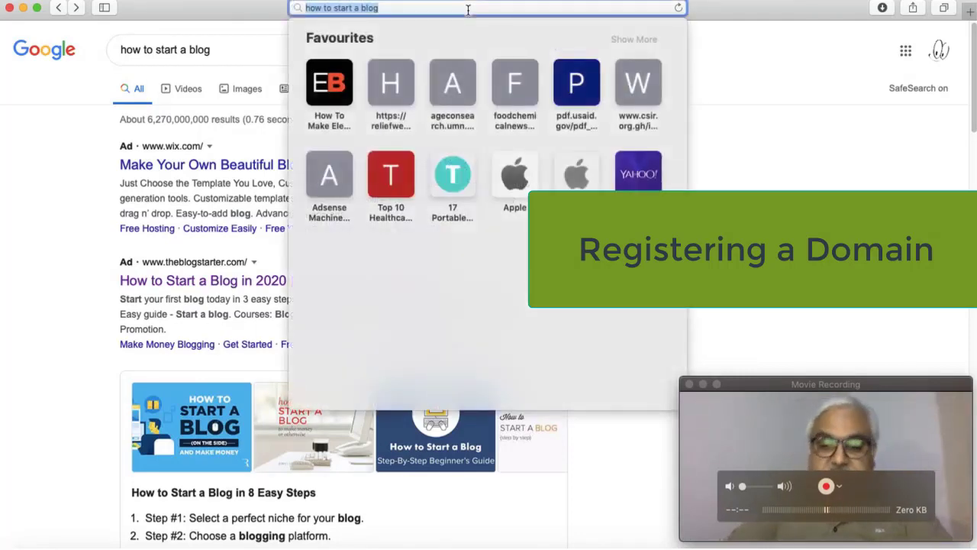
text(name.)
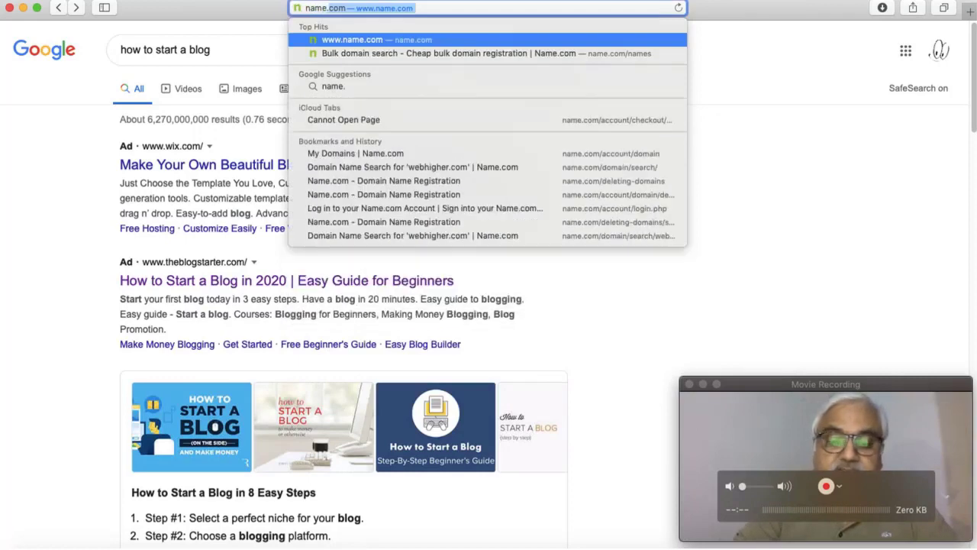
text(com)
key(Return)
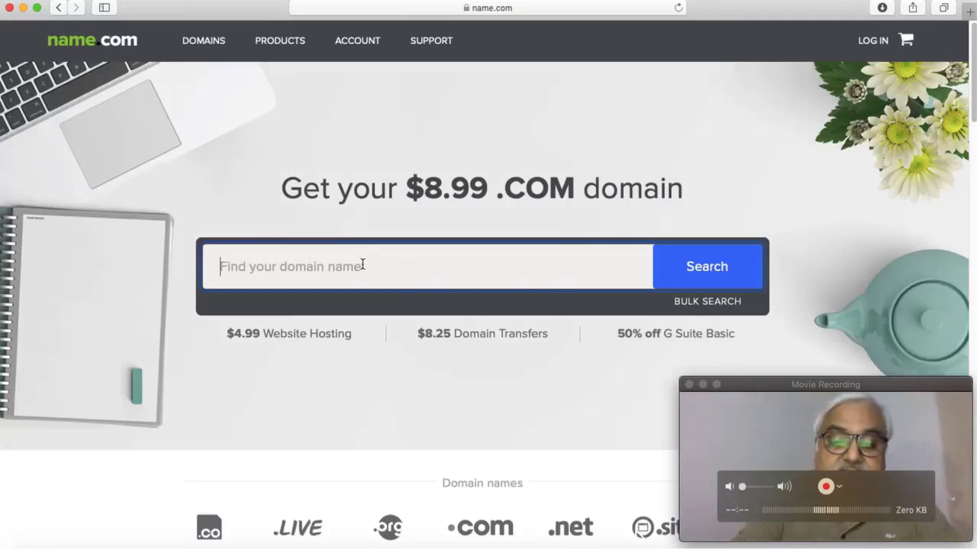
text(getset)
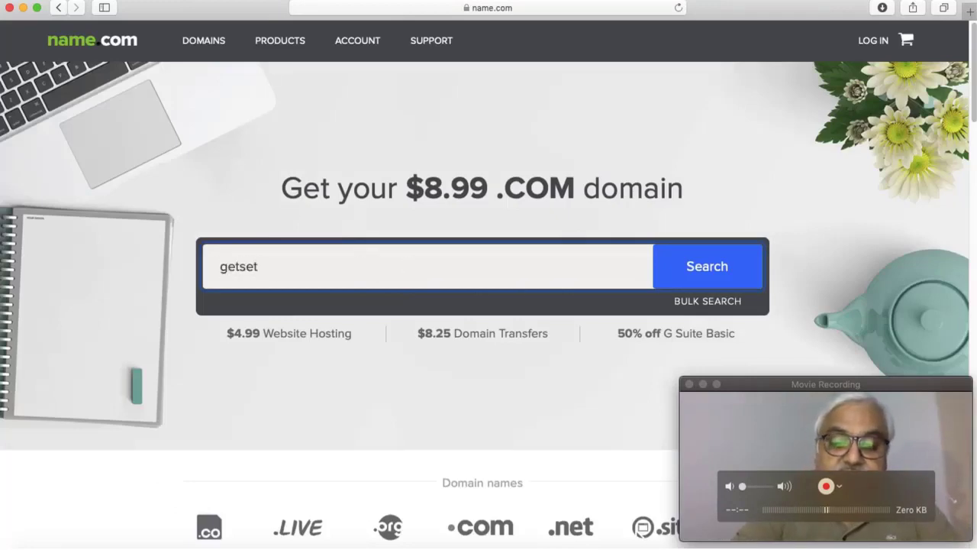
text(blogging)
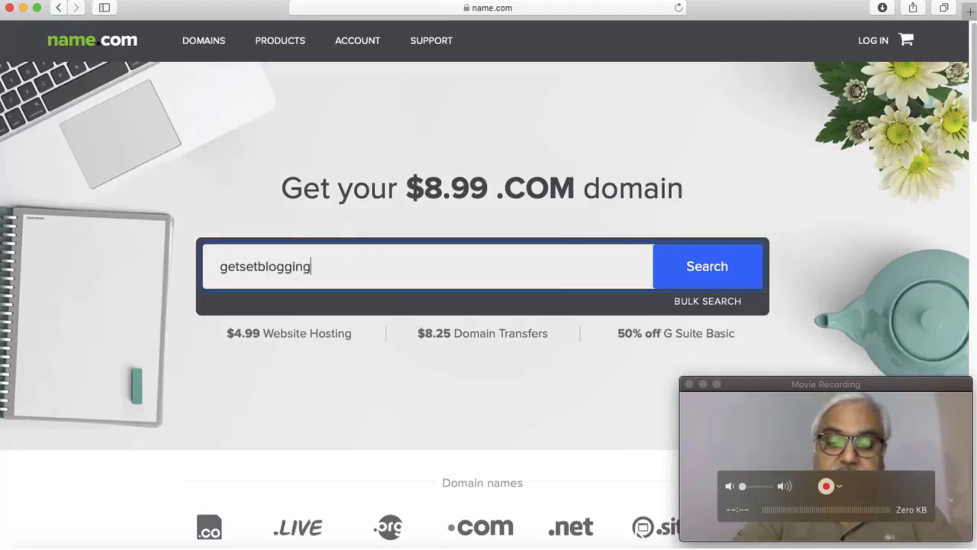
text(.com)
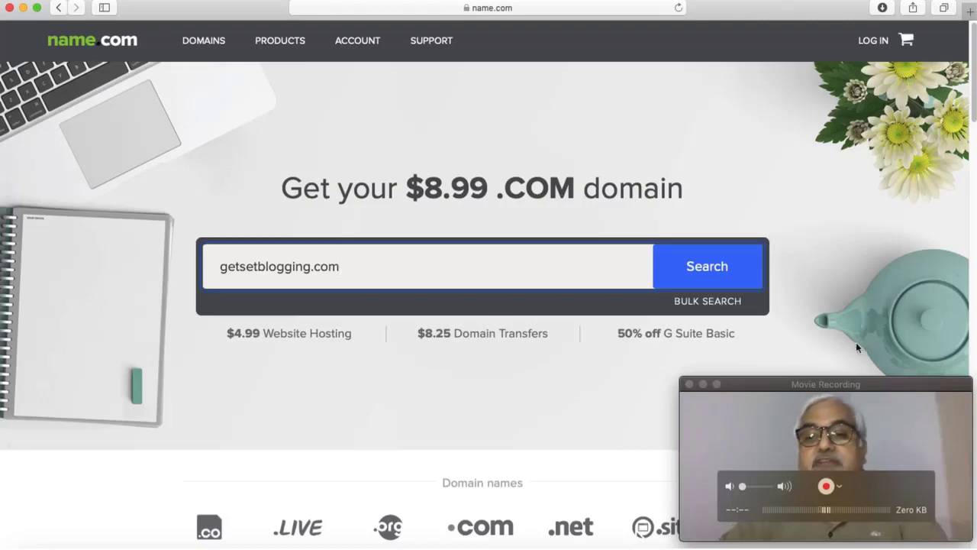
Step: Search for getsetblogging.com, which shows as already owned, with getsetblogging.net offered at $8.99
click(708, 271)
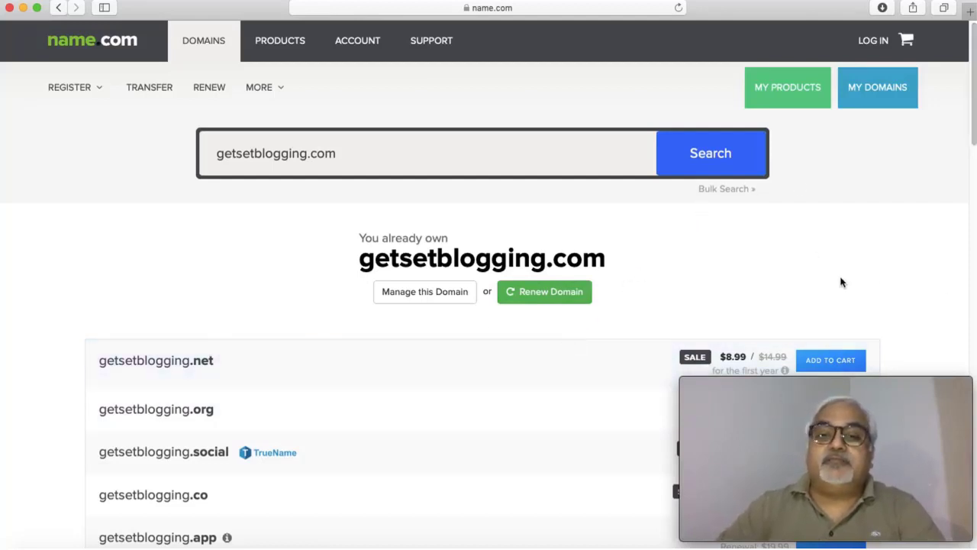
Step: Log in to the Name.com account using the saved autofill credentials
click(883, 47)
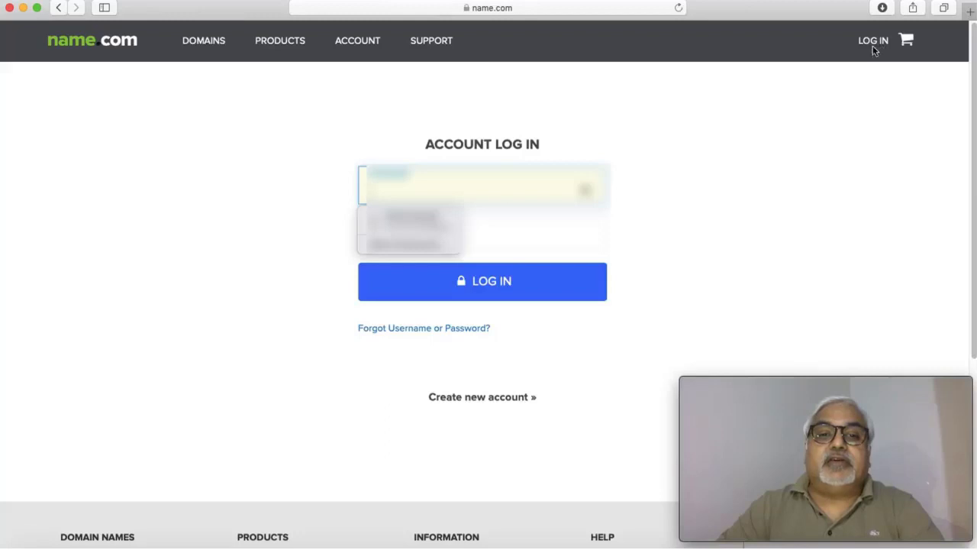
click(431, 218)
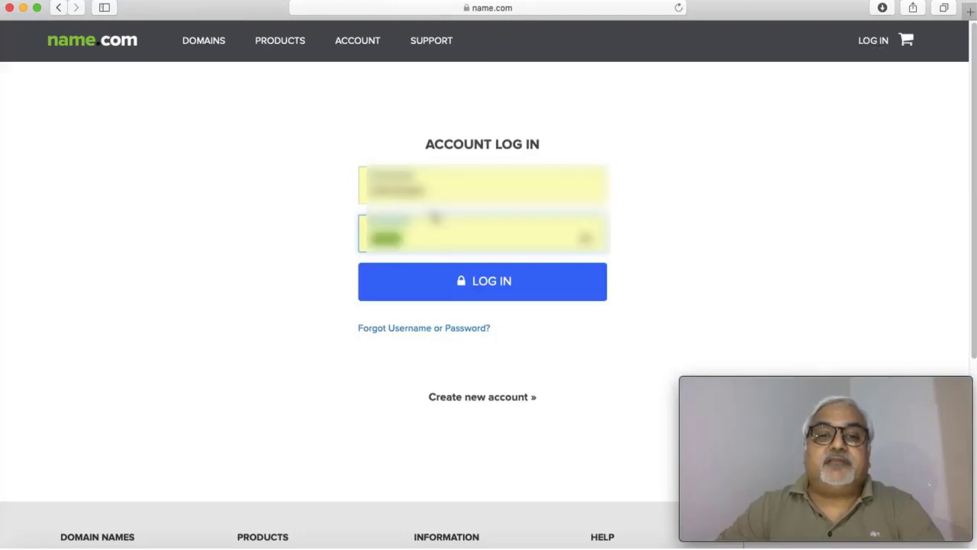
click(485, 282)
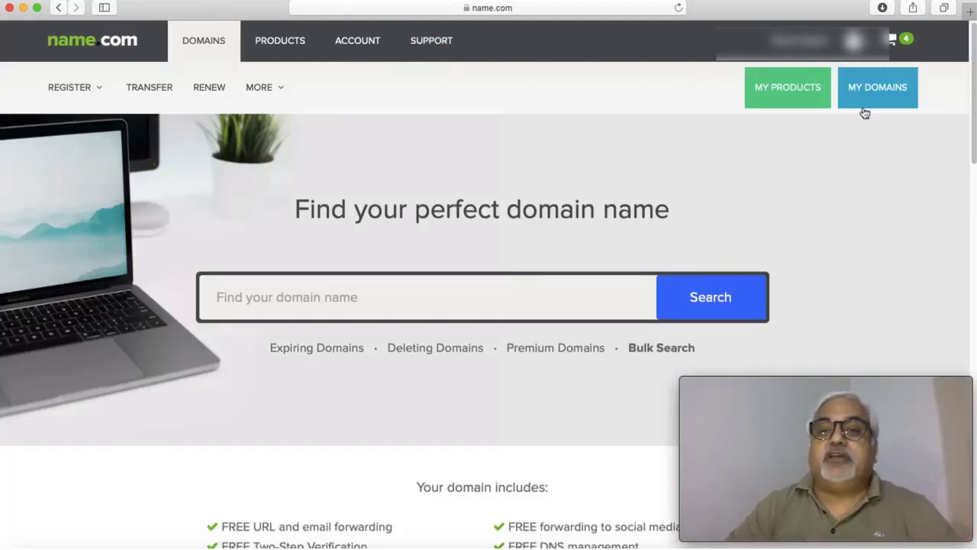
Step: Browse the My Domains list of 29 domains and their expiration dates
click(876, 85)
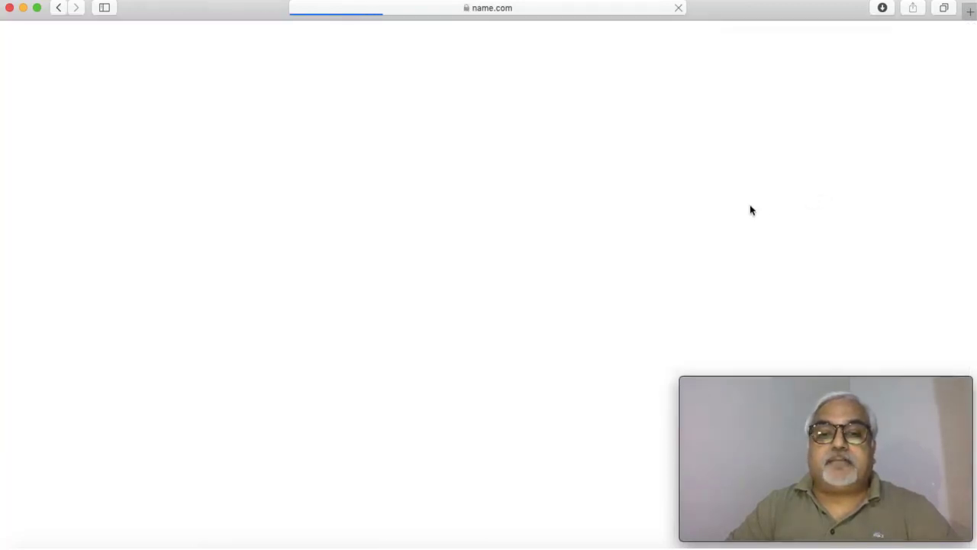
scroll(512, 245, down, 15)
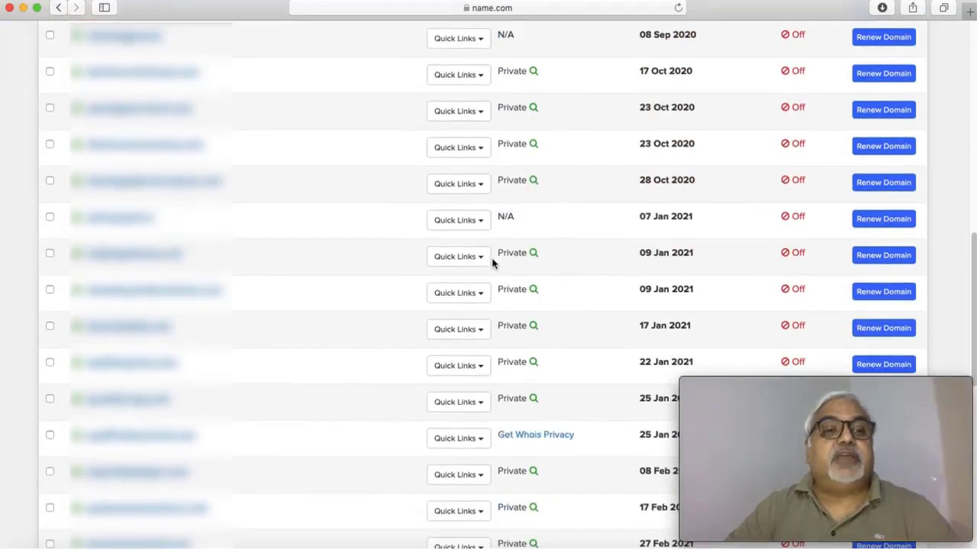
scroll(492, 262, up, 5)
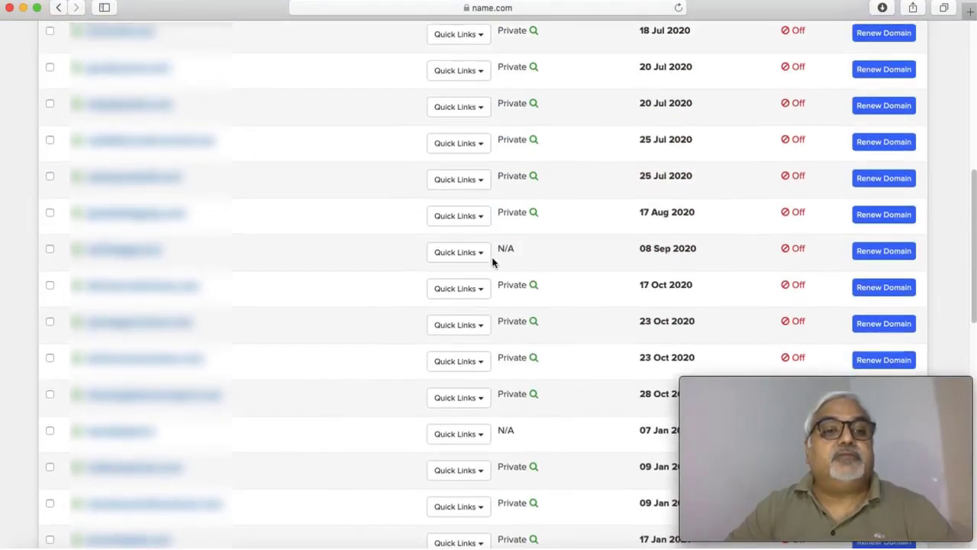
scroll(323, 264, up, 1)
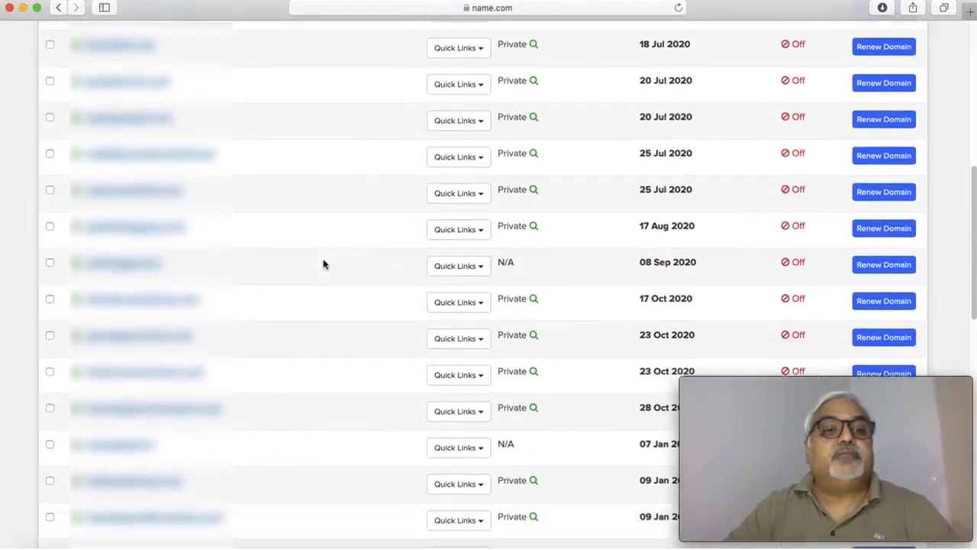
scroll(323, 264, down, 10)
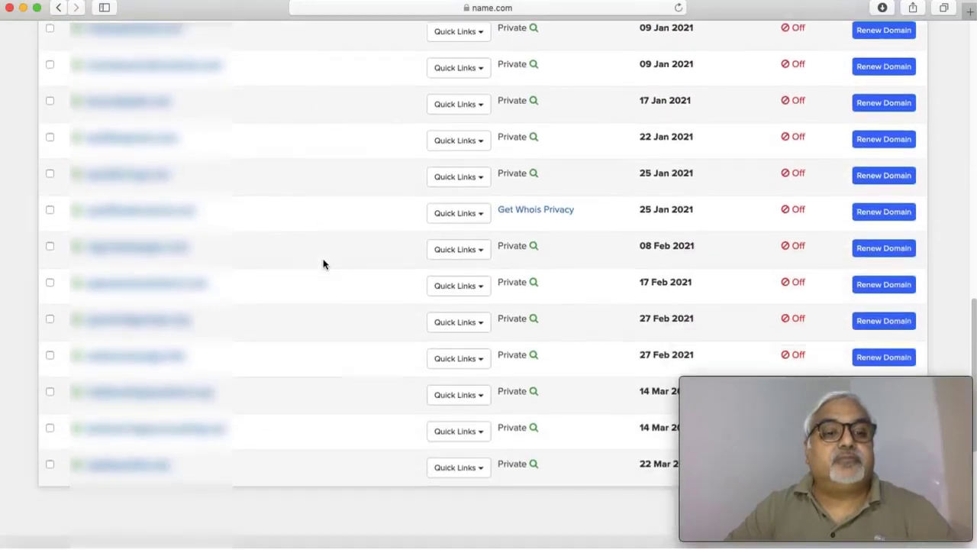
scroll(323, 264, up, 15)
scroll(323, 264, down, 4)
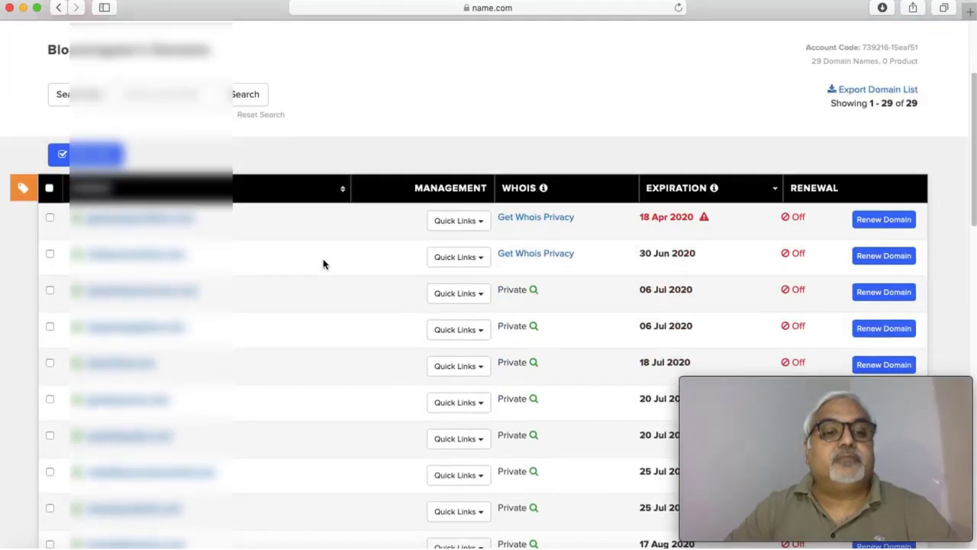
scroll(323, 264, down, 2)
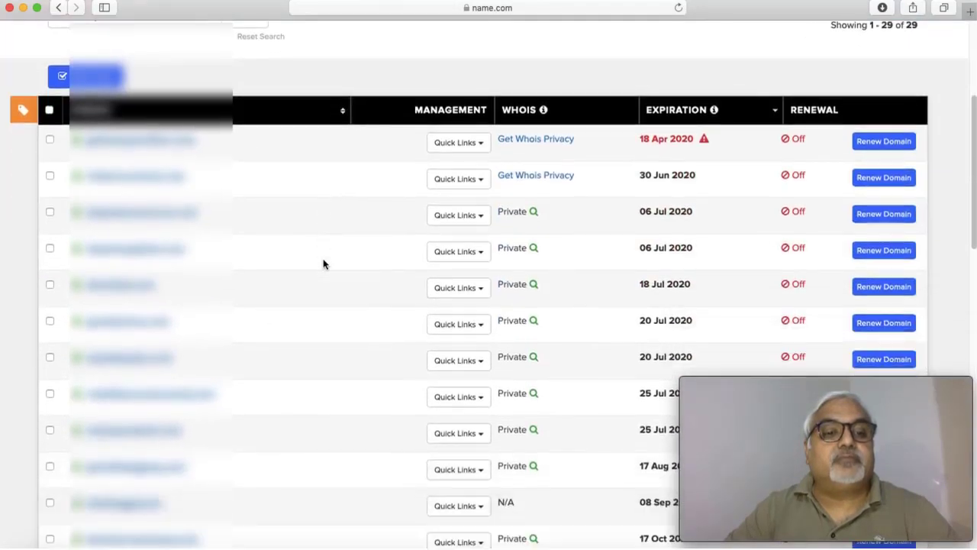
Step: Open getsetblogging.com's Domain Details to see nameservers ns1 and ns2.shockhosting.net
click(152, 468)
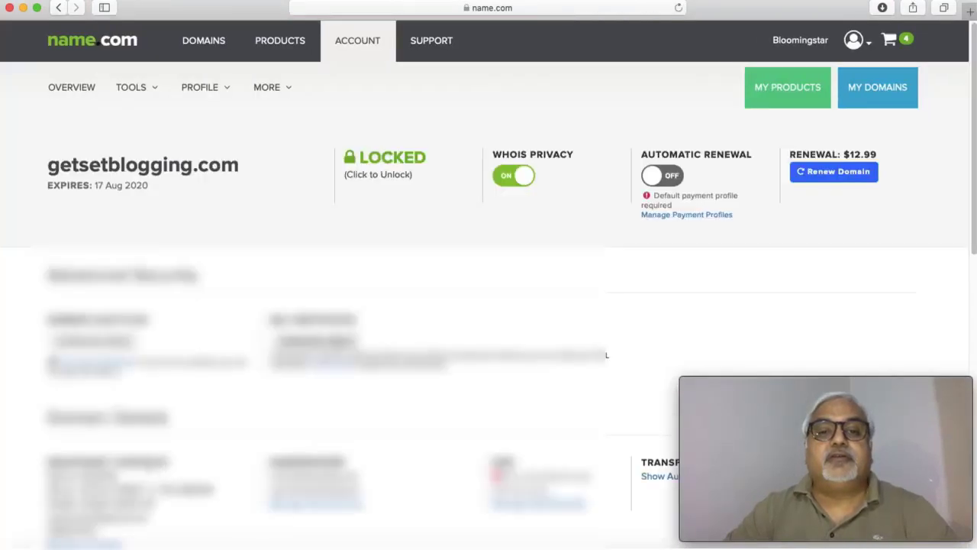
scroll(159, 465, down, 6)
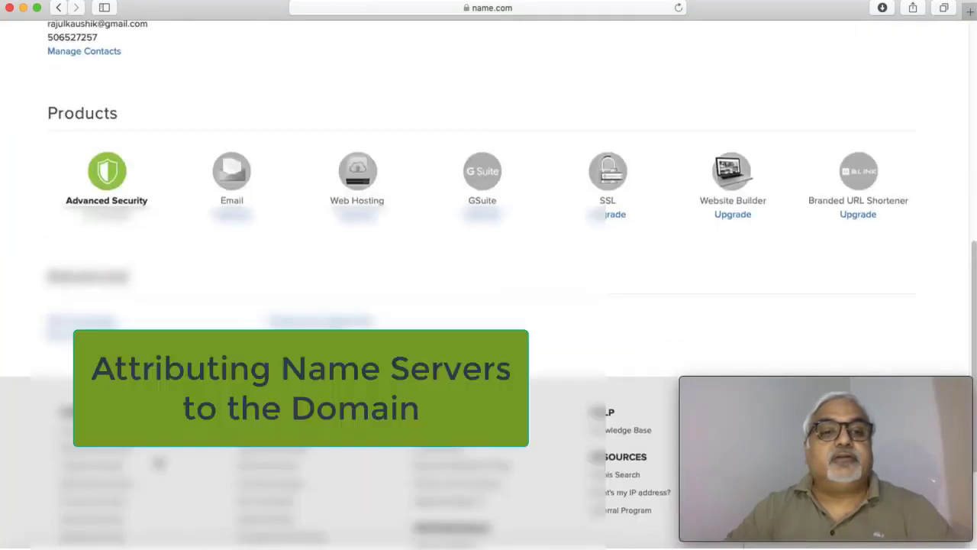
scroll(159, 463, up, 4)
scroll(159, 463, up, 3)
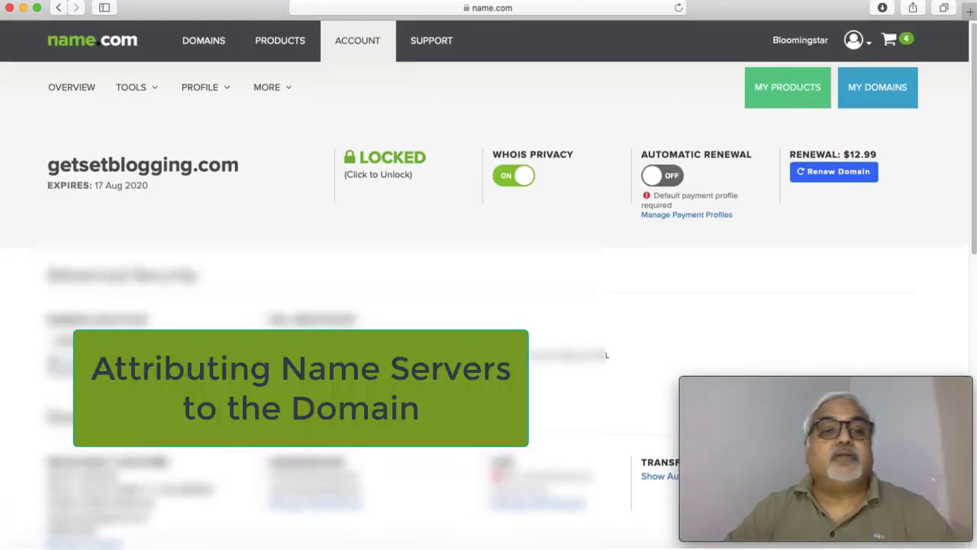
scroll(342, 456, down, 3)
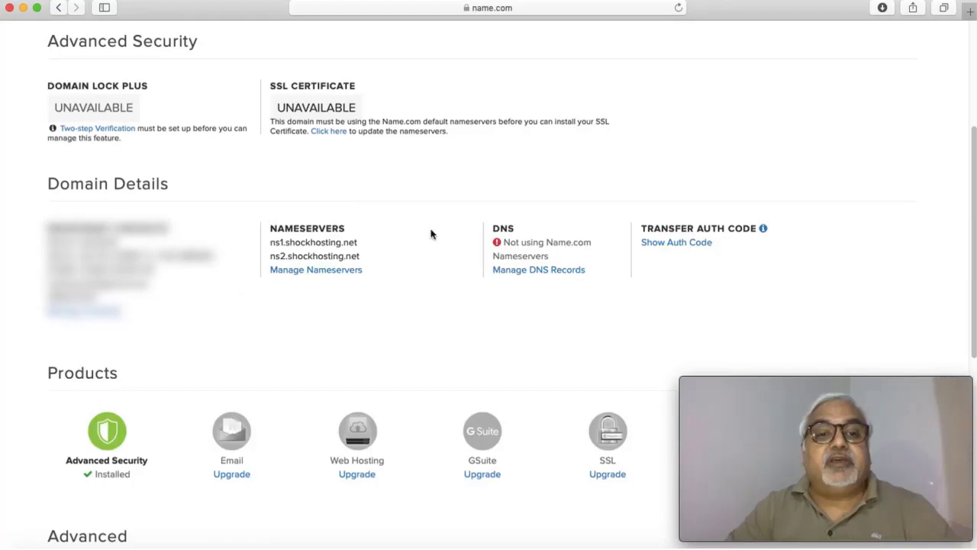
Step: Open Manage Nameservers for getsetblogging.com, showing ns1 and ns2.shockhosting.net
click(345, 276)
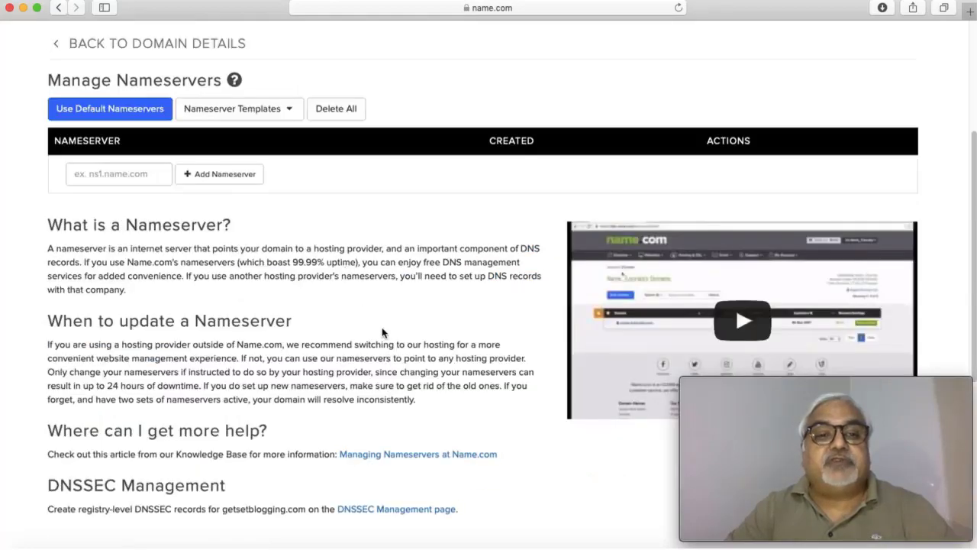
scroll(389, 336, down, 5)
scroll(391, 337, up, 4)
scroll(390, 336, up, 3)
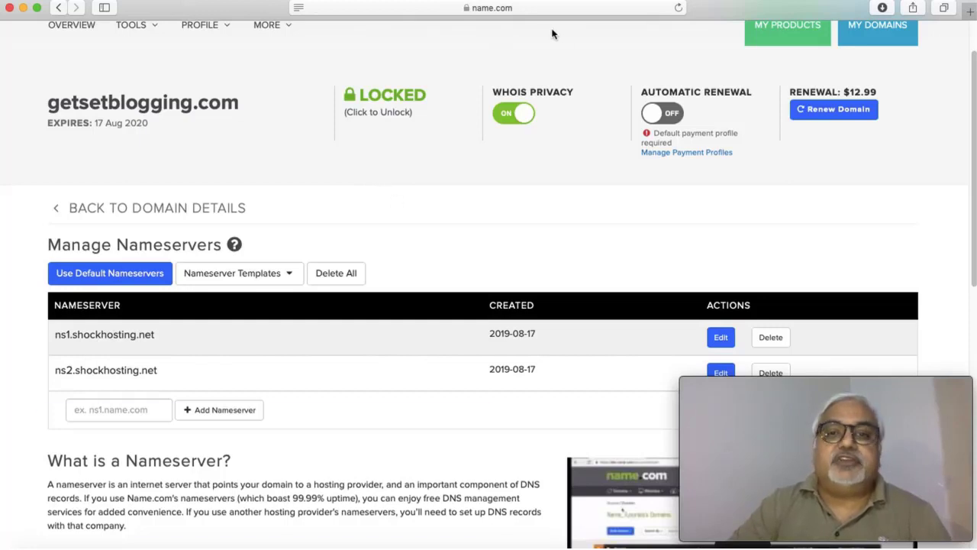
Step: Go to the shockhosting.net homepage from the address bar and open its CLIENT AREA login page
click(534, 8)
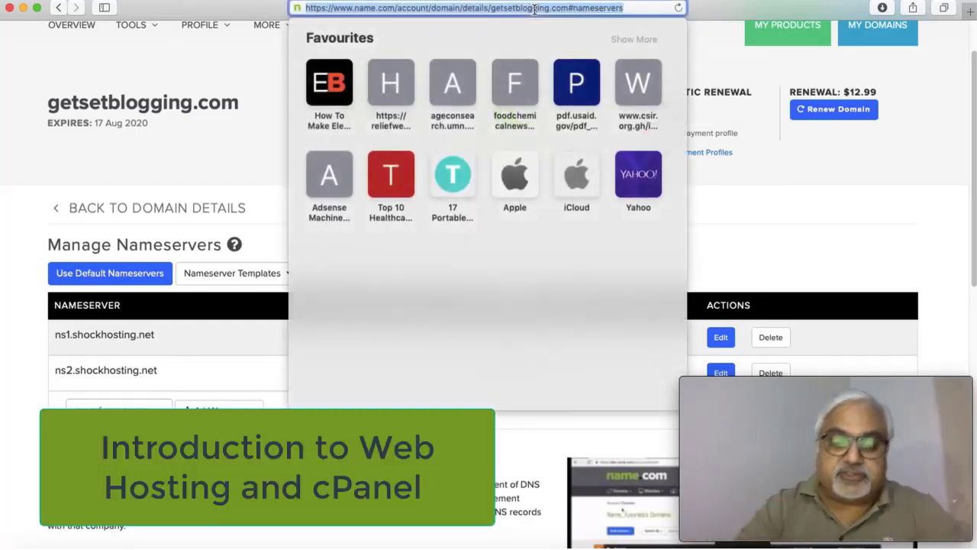
text(shock)
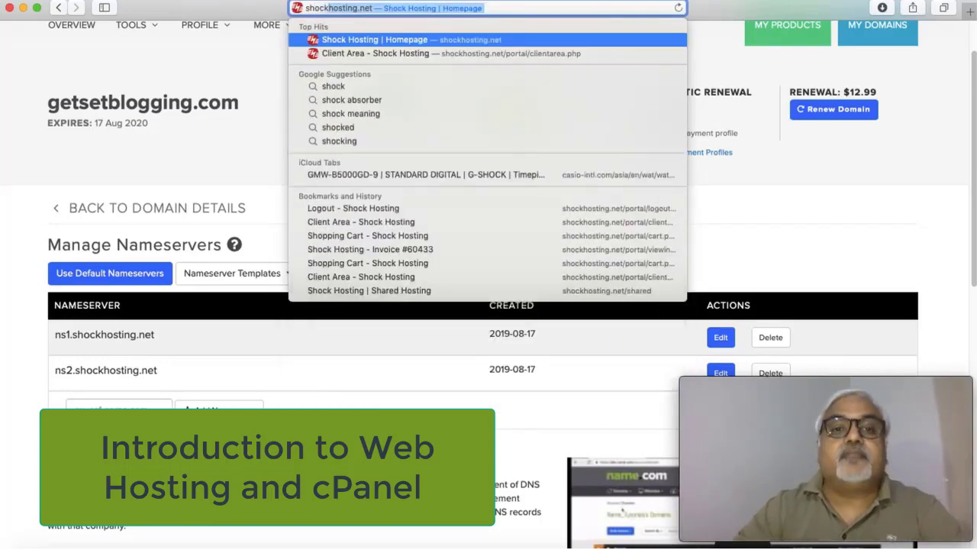
click(427, 39)
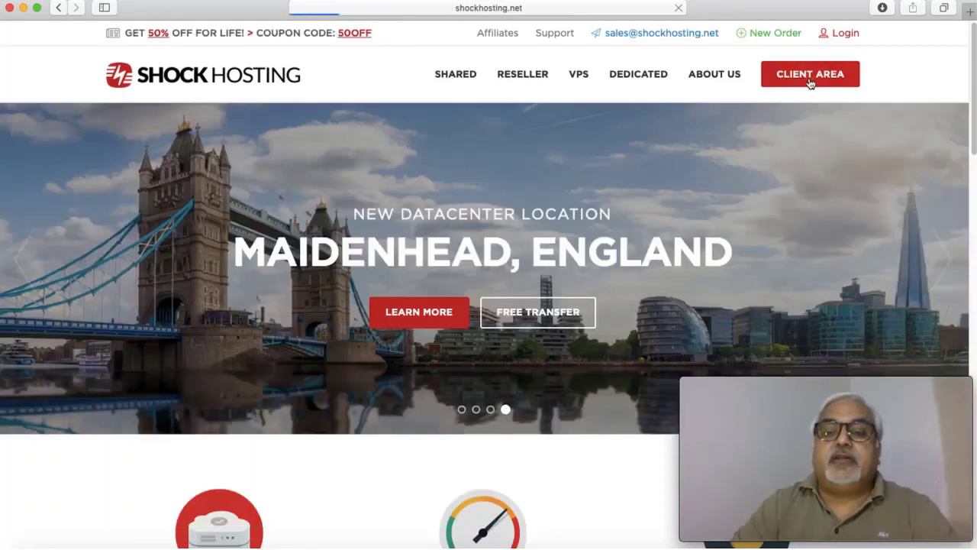
click(809, 76)
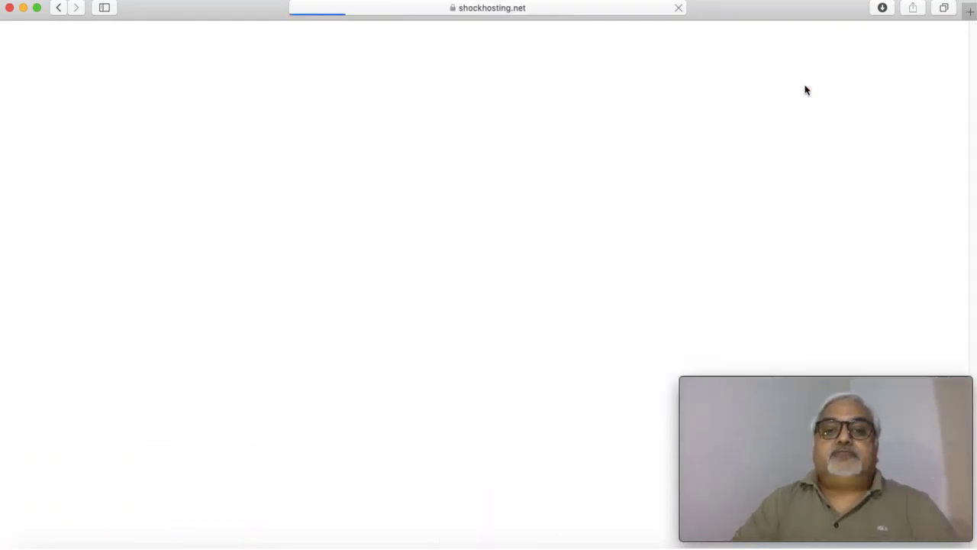
scroll(589, 212, down, 5)
scroll(587, 210, up, 5)
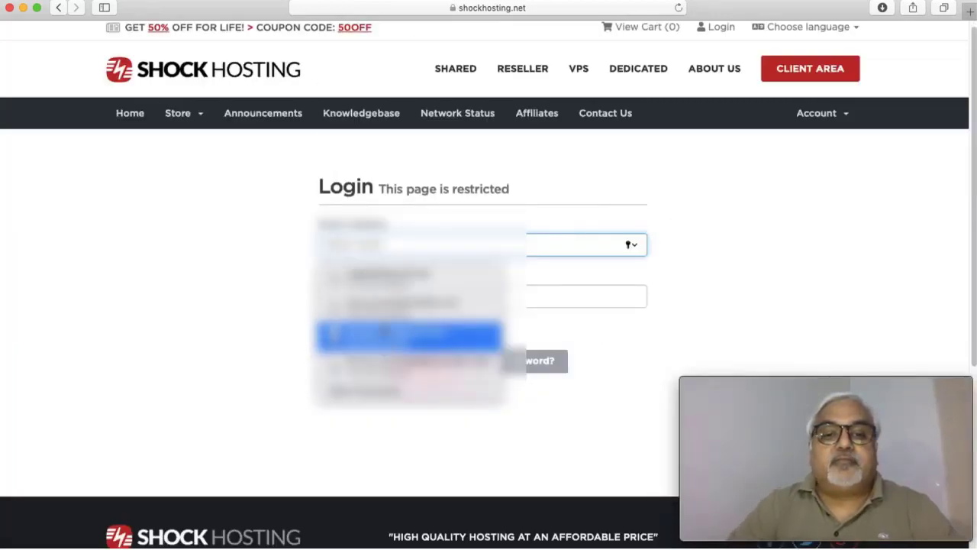
Step: Sign in to the Shock Hosting client area using the saved autofill login
click(386, 276)
click(426, 362)
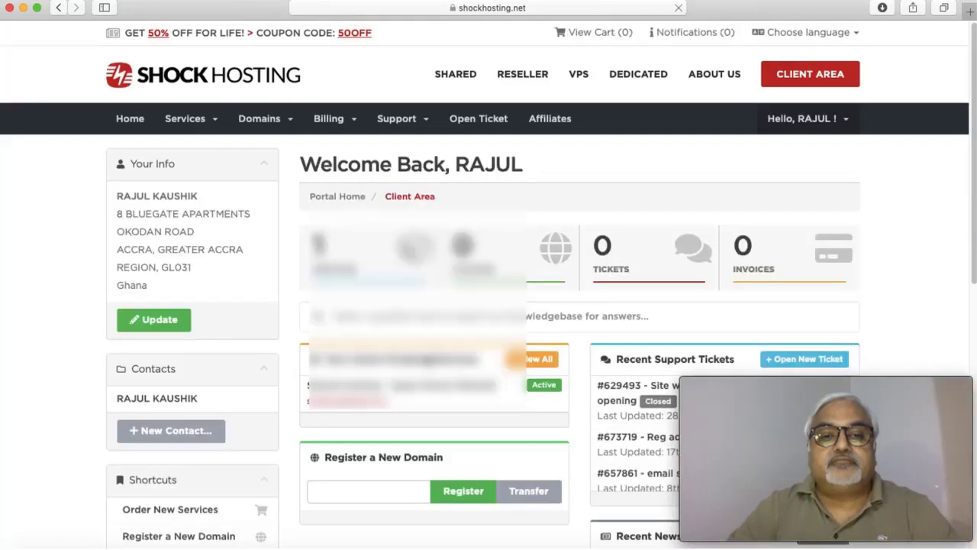
scroll(415, 342, down, 3)
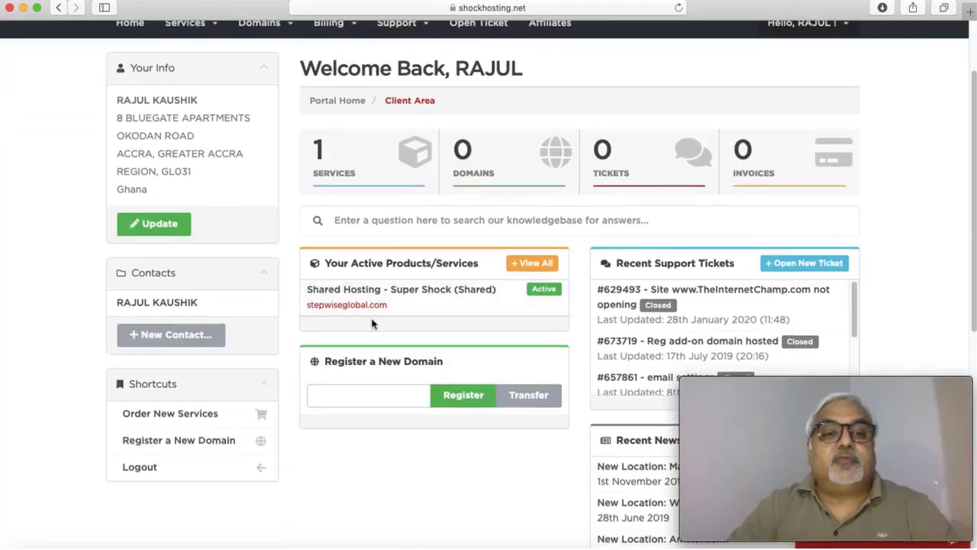
scroll(366, 309, up, 3)
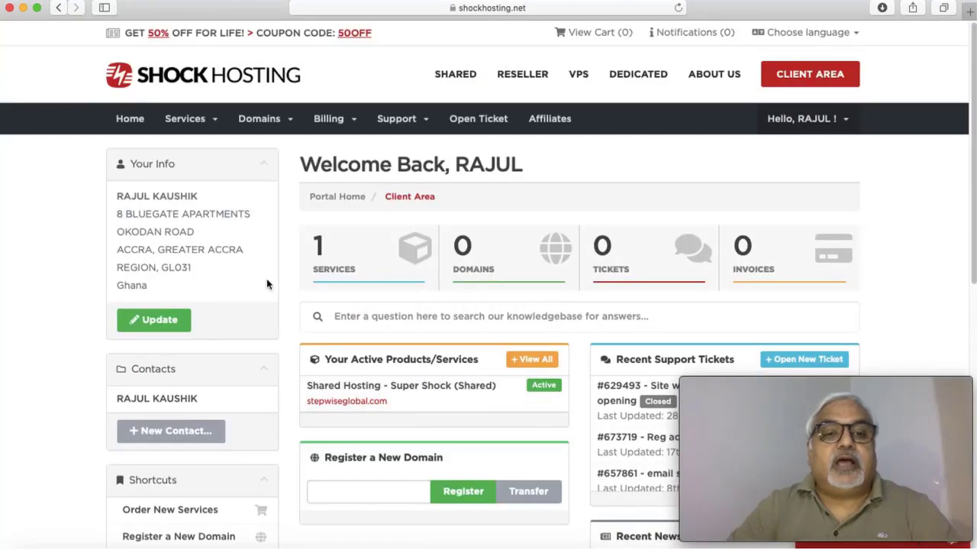
Step: Open the Shared Hosting - Super Shock package from Your Active Products/Services
scroll(299, 293, down, 5)
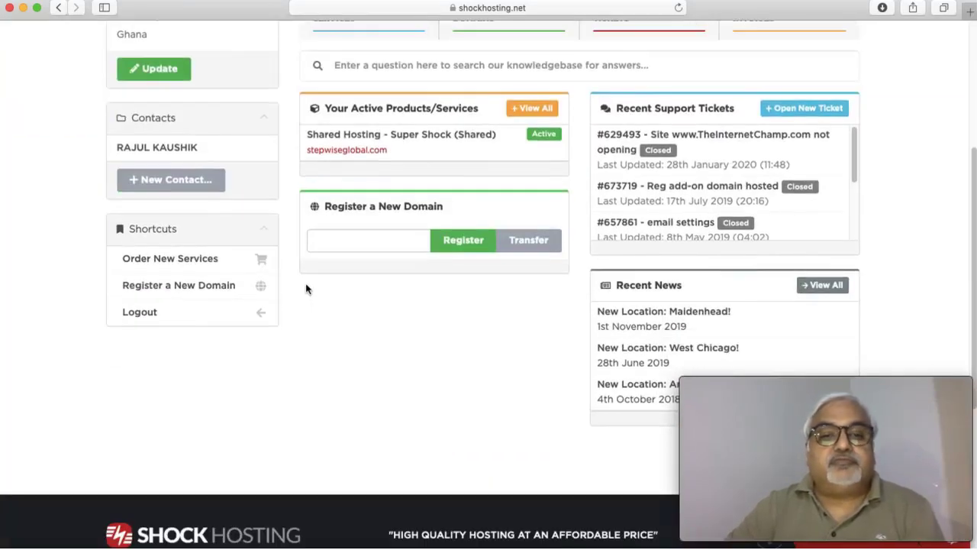
scroll(308, 293, up, 5)
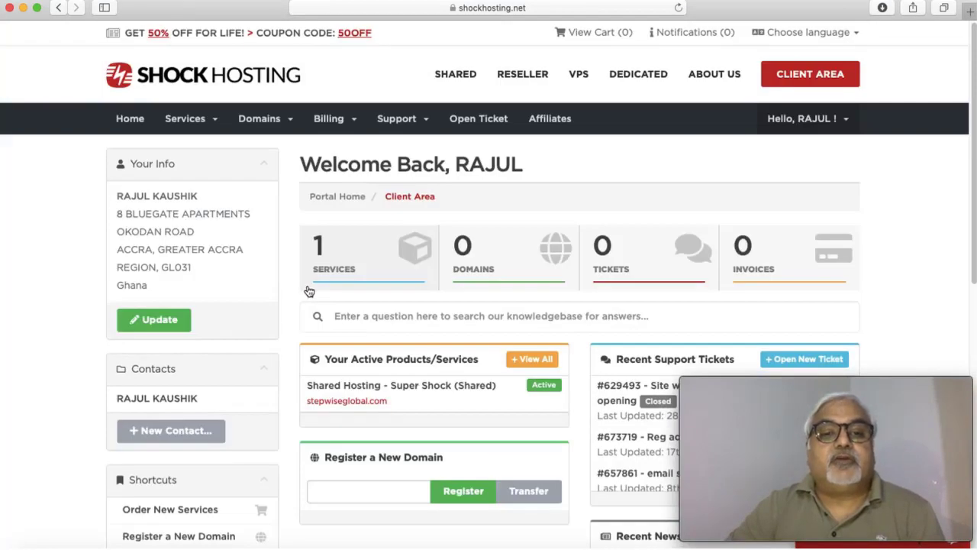
scroll(313, 288, down, 2)
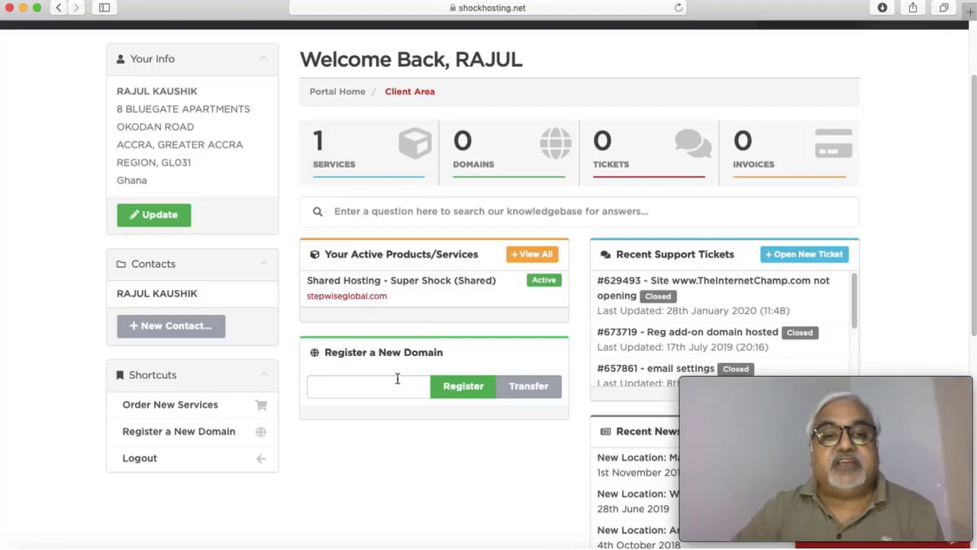
click(367, 282)
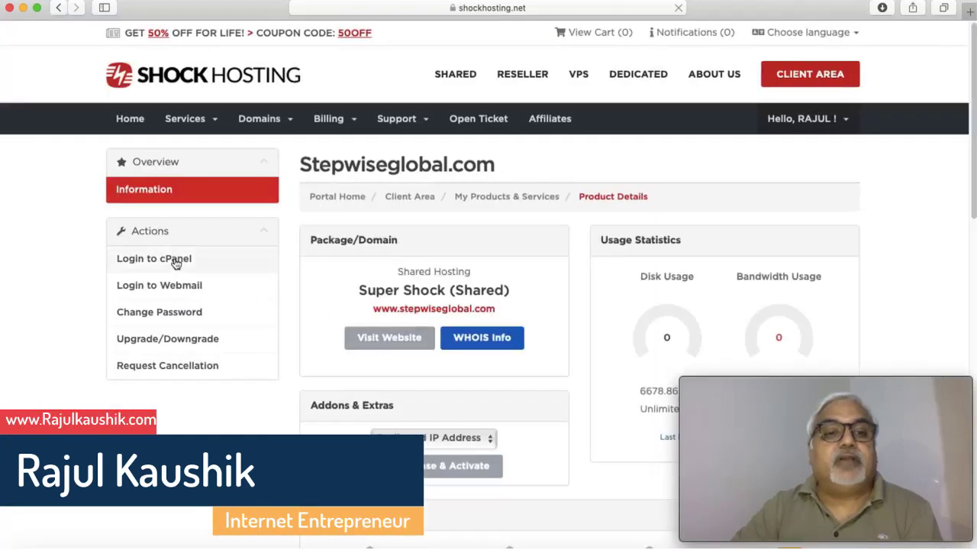
Step: Log in to cPanel in a new tab and scroll to the Domains tools like Addon Domains
click(175, 260)
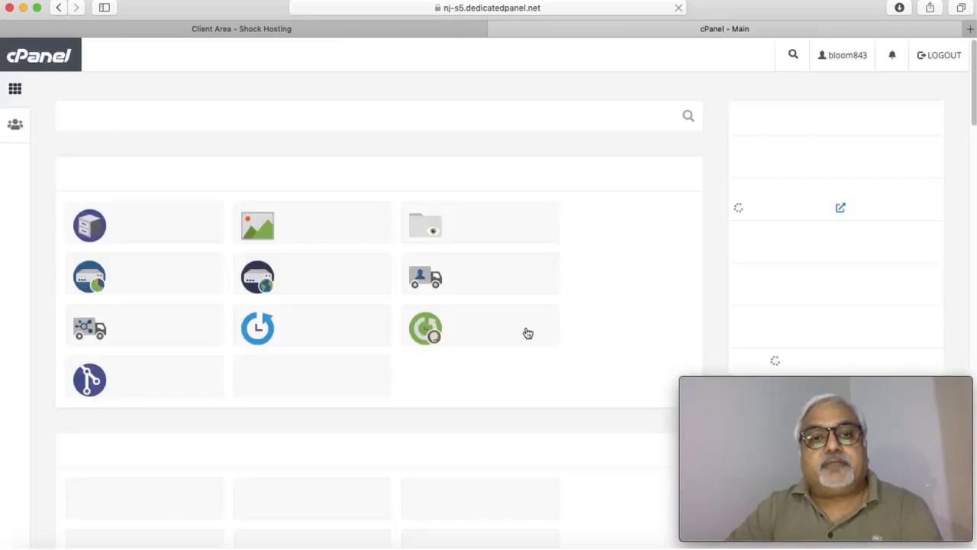
scroll(520, 345, down, 20)
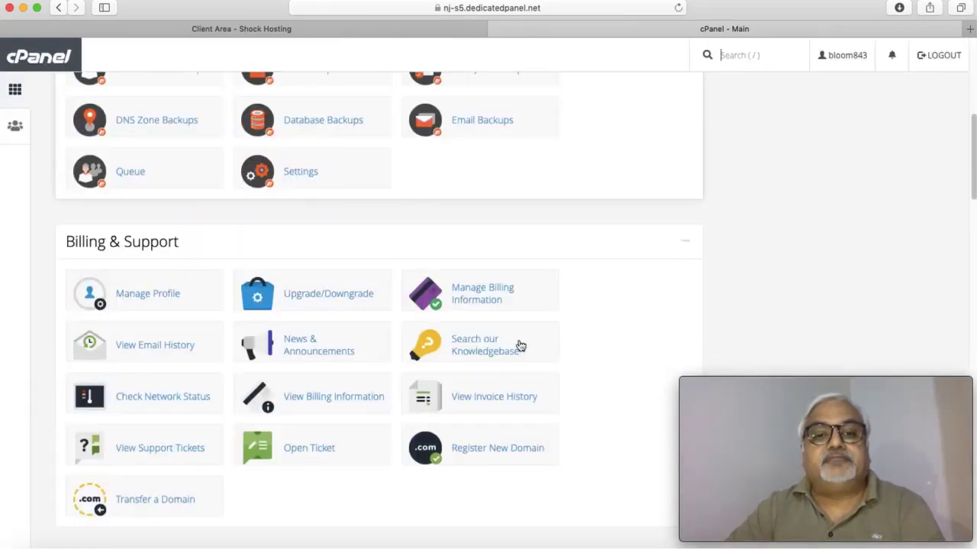
scroll(519, 345, down, 3)
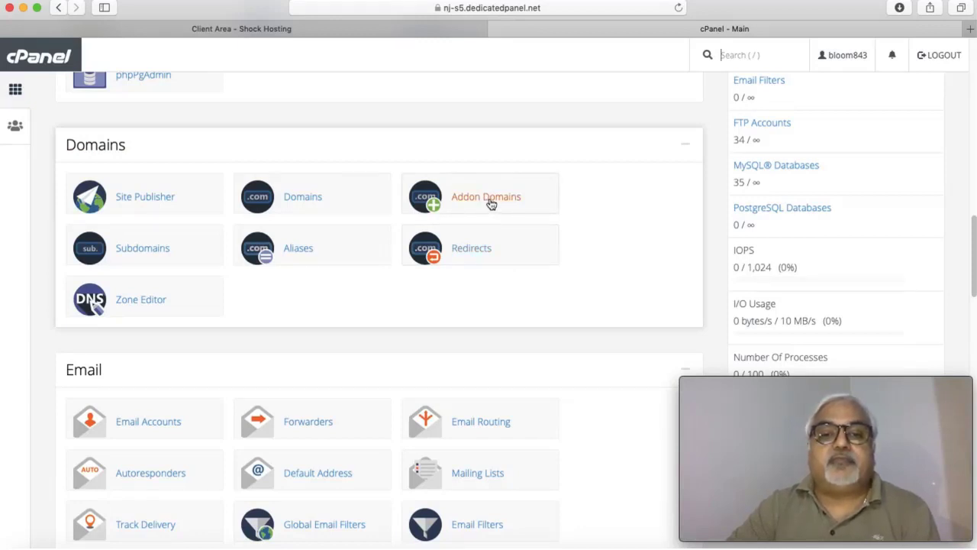
click(313, 200)
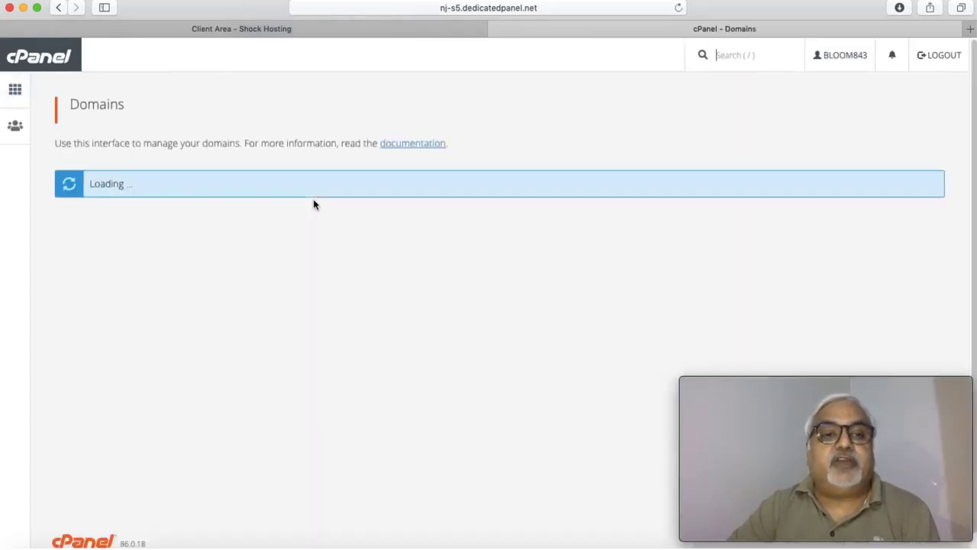
scroll(343, 241, down, 10)
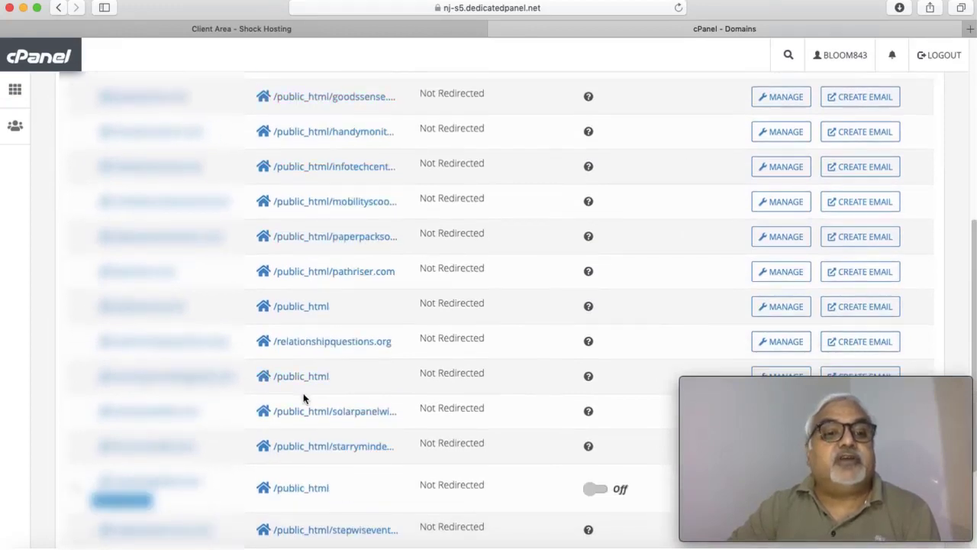
scroll(304, 398, down, 4)
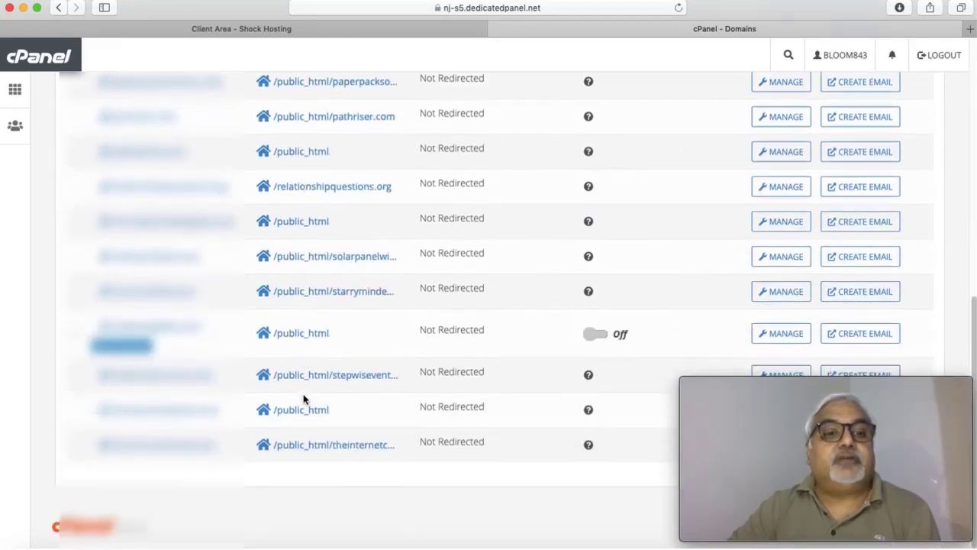
scroll(303, 398, up, 15)
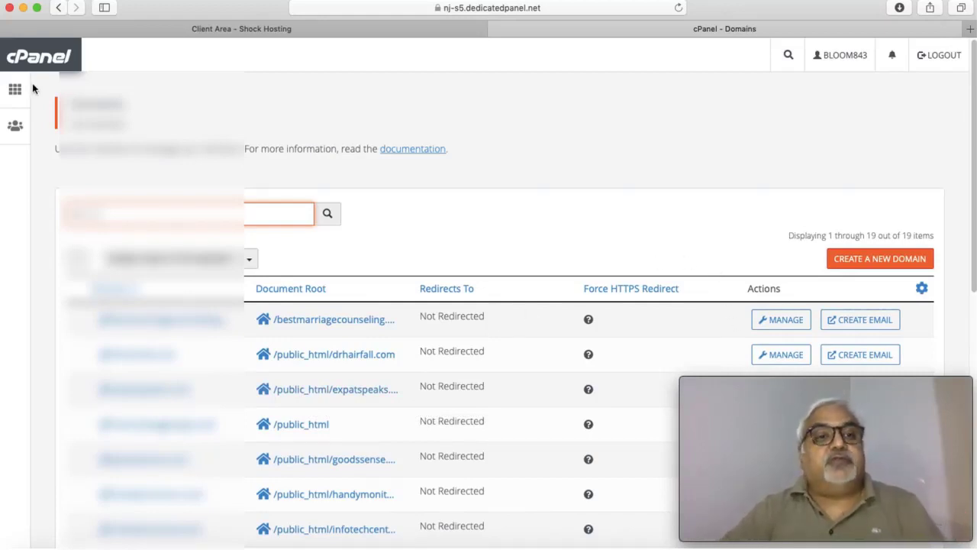
click(61, 8)
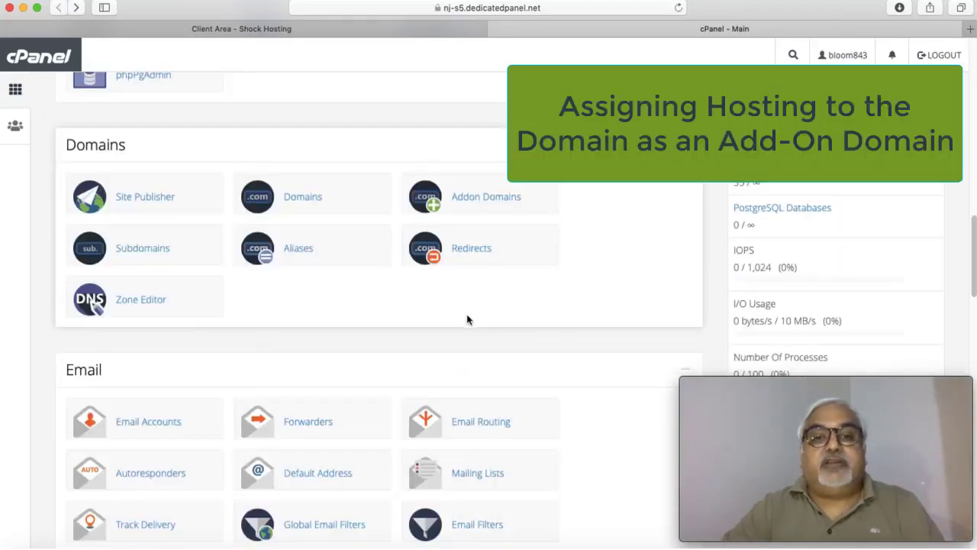
Step: Enter getsetblogging.com as a new addon domain with auto-filled subdomain and document root
scroll(548, 342, up, 2)
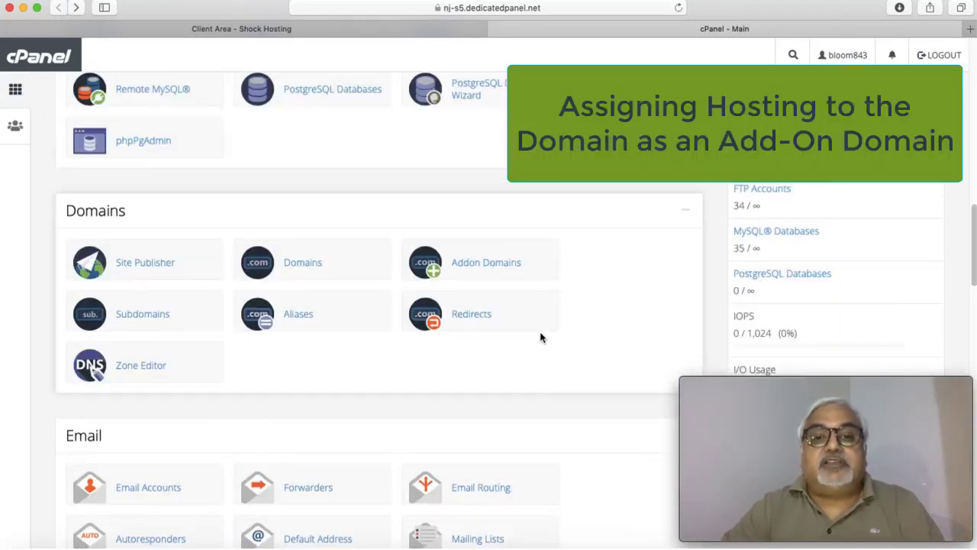
click(493, 266)
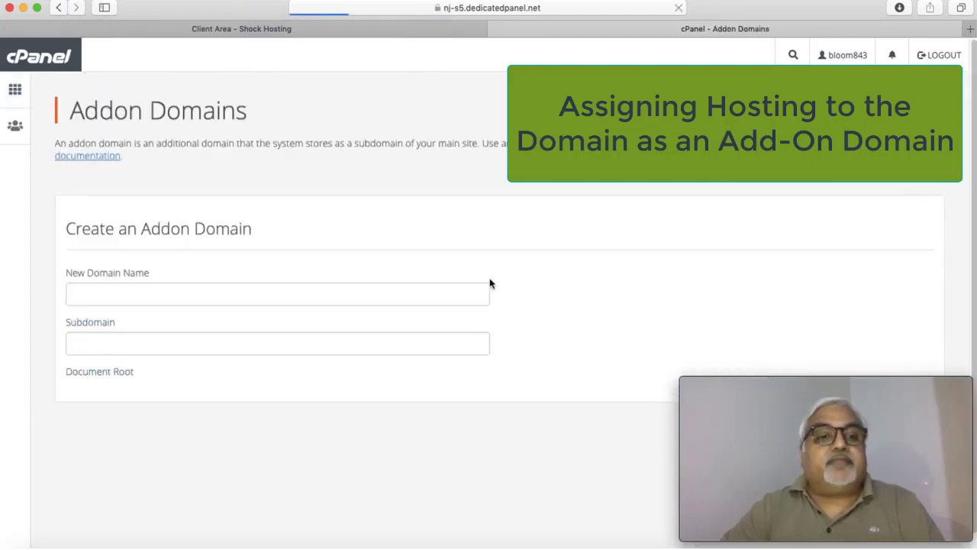
click(118, 290)
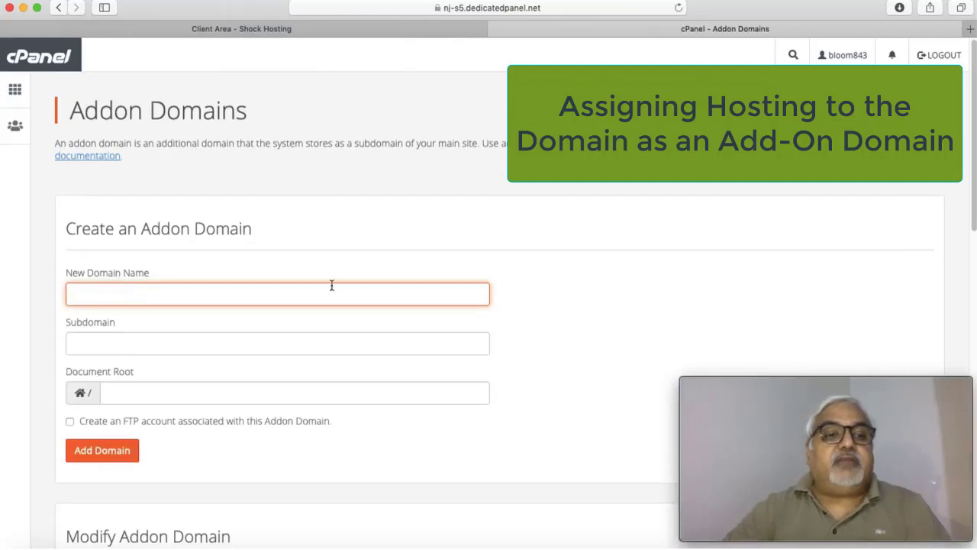
text(get)
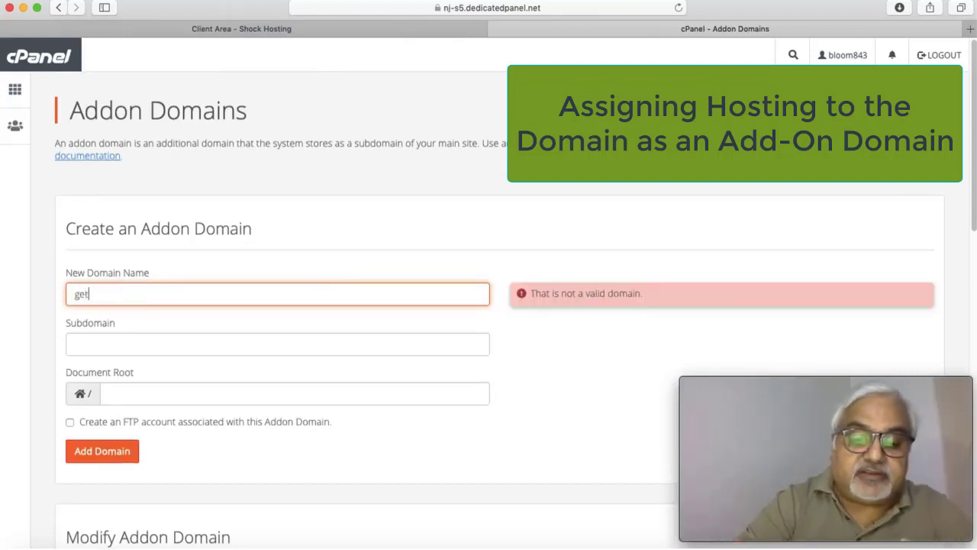
text(setblo)
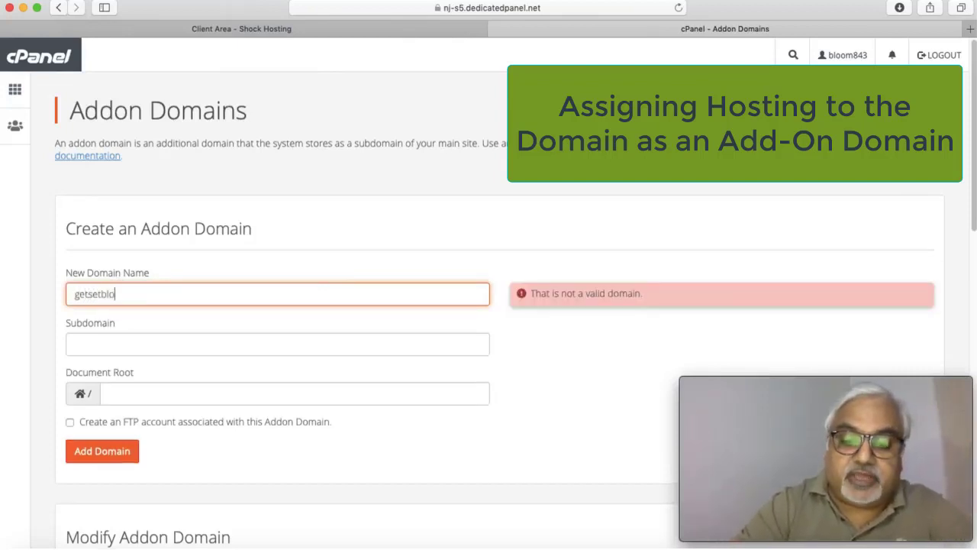
text(gging.com)
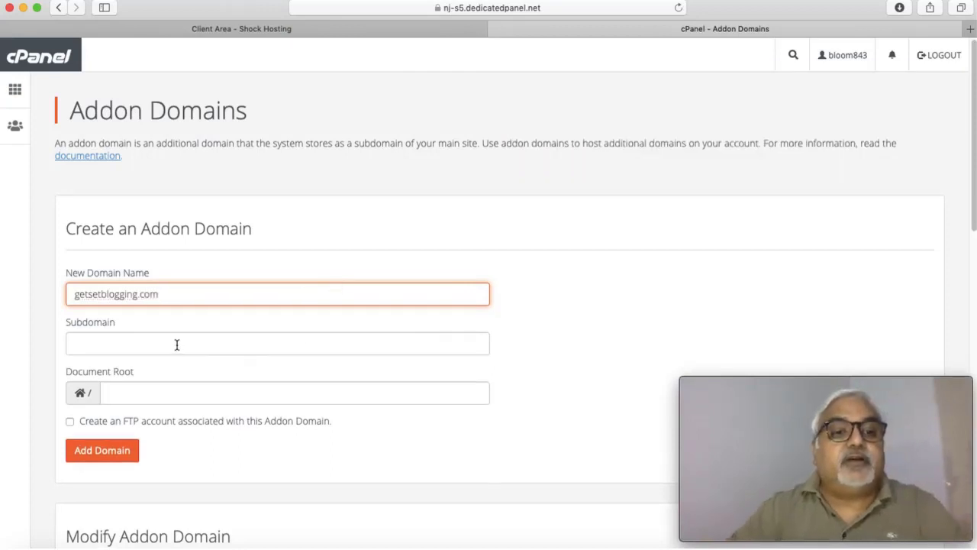
scroll(171, 343, down, 3)
click(127, 298)
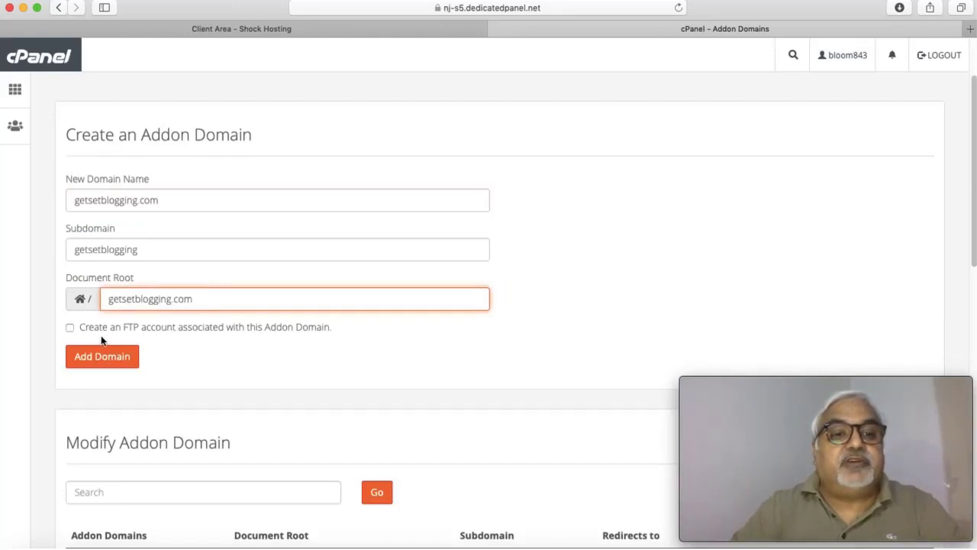
Step: Enable an FTP account for the domain and give it a Very Strong generated password
click(69, 327)
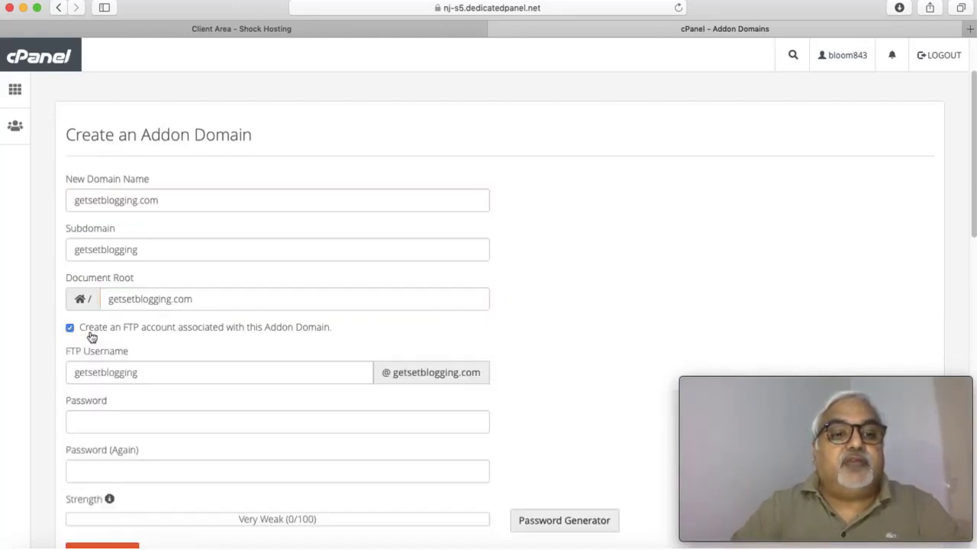
scroll(204, 373, down, 4)
scroll(204, 373, down, 3)
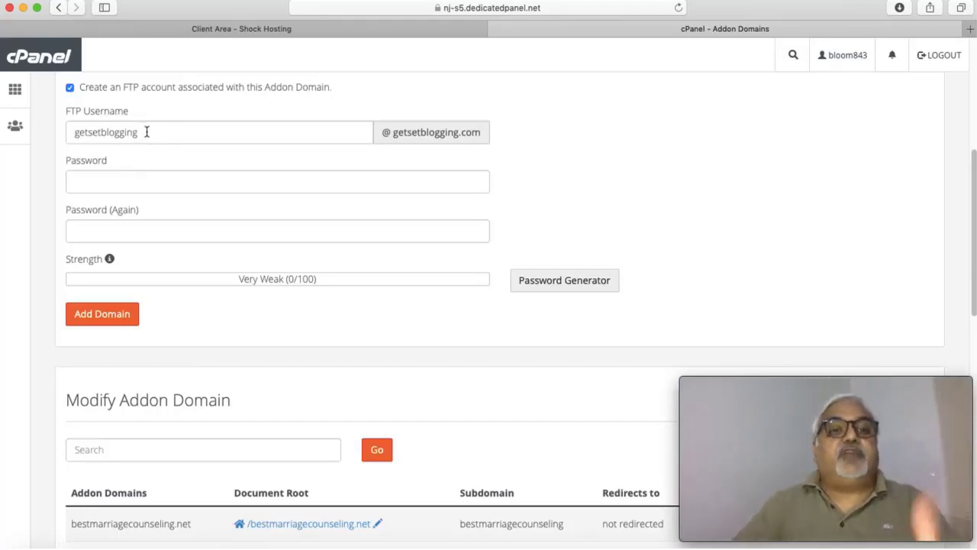
scroll(140, 131, up, 8)
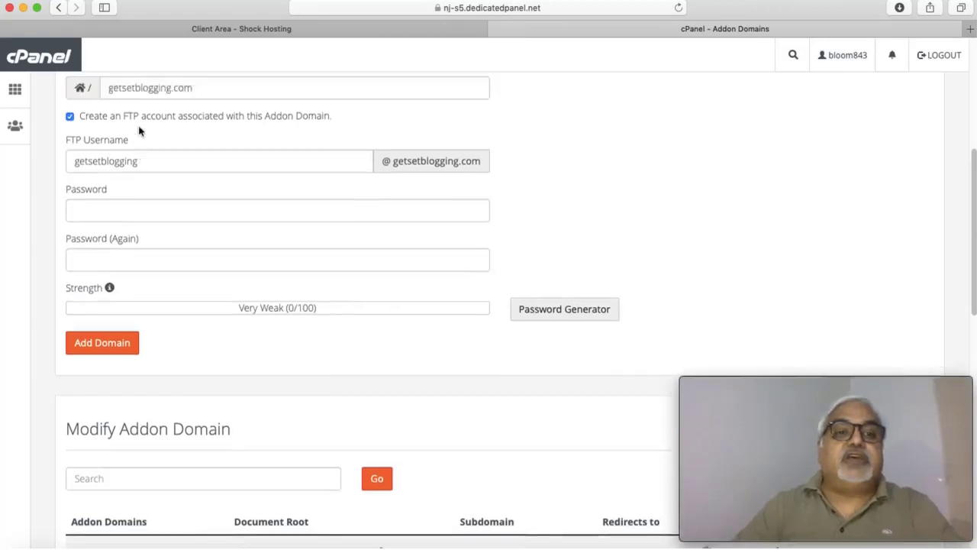
scroll(149, 337, down, 6)
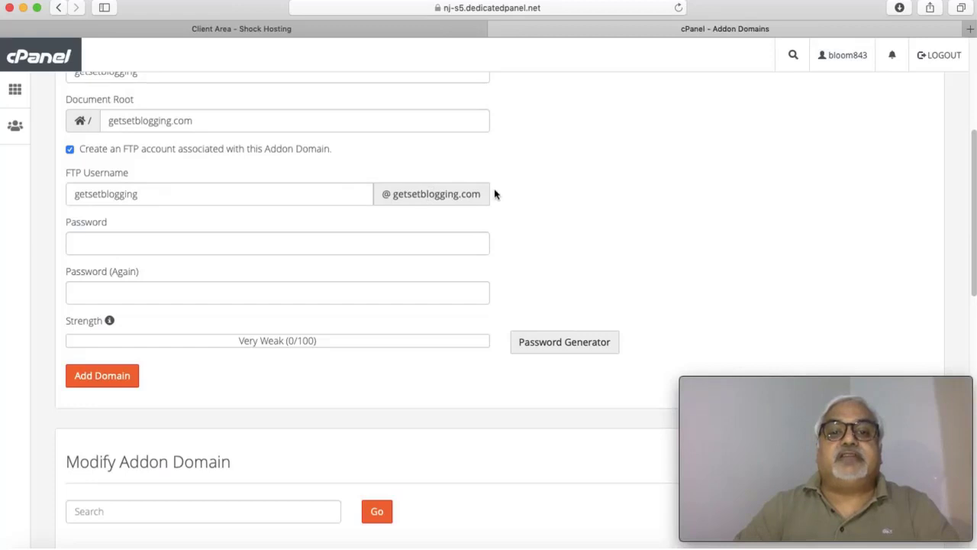
click(198, 246)
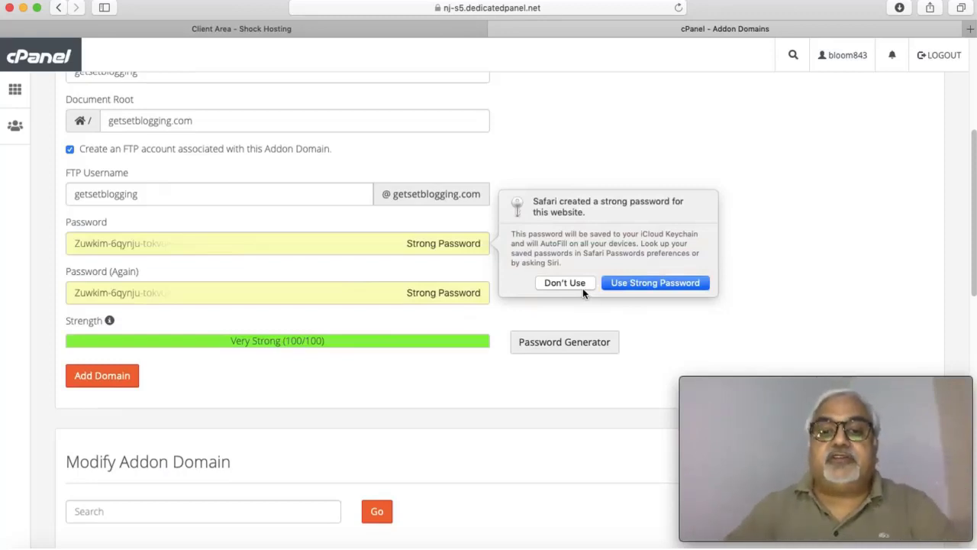
click(646, 283)
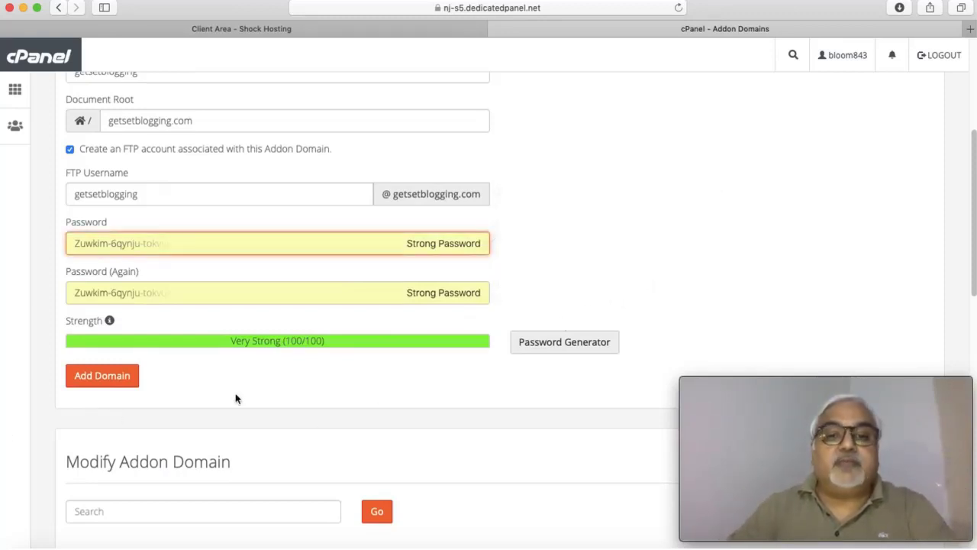
Step: Create the getsetblogging.com addon domain, then return to the cPanel home dashboard
click(99, 380)
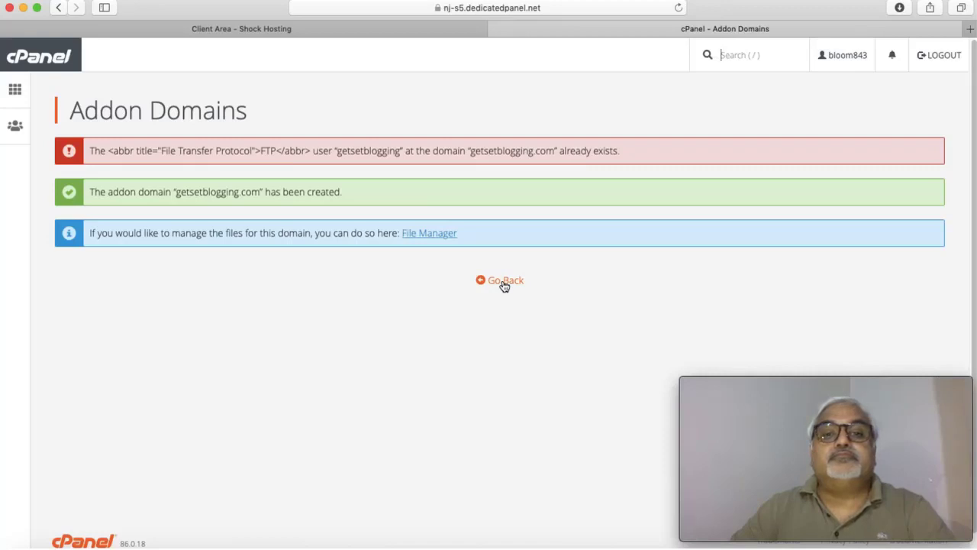
click(504, 284)
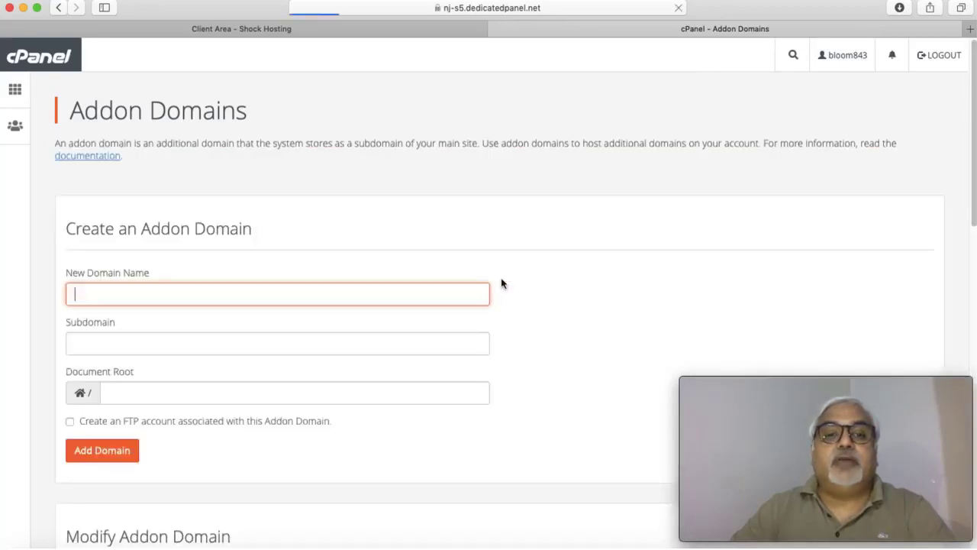
click(15, 91)
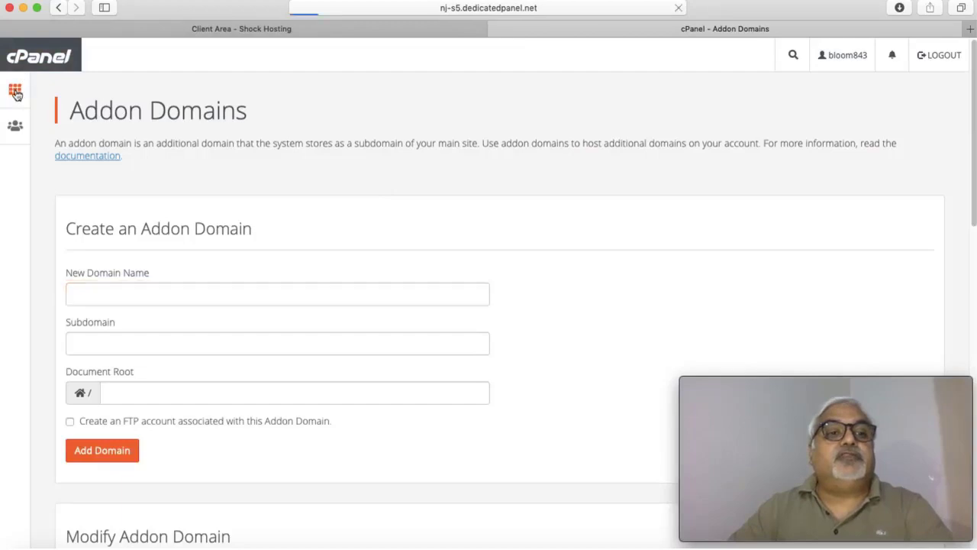
scroll(356, 207, down, 5)
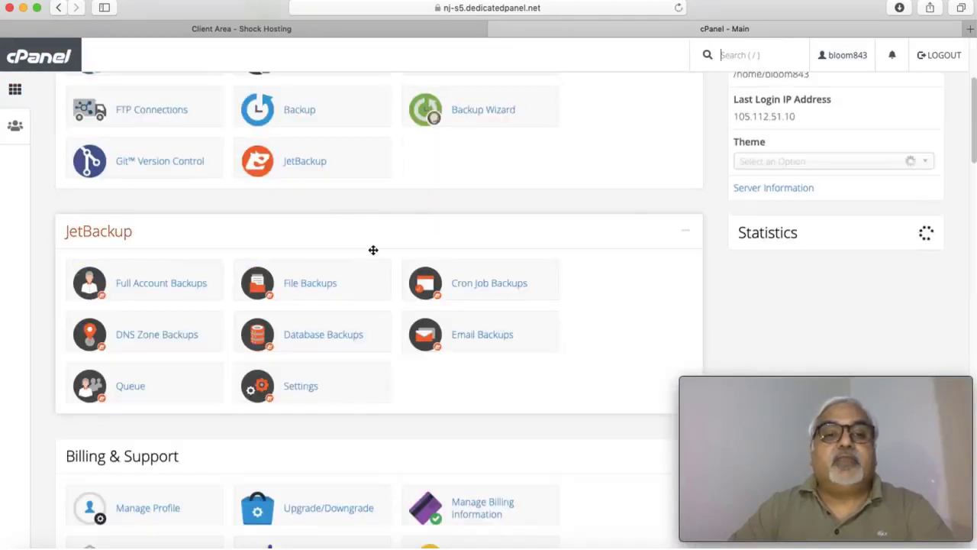
scroll(394, 284, up, 5)
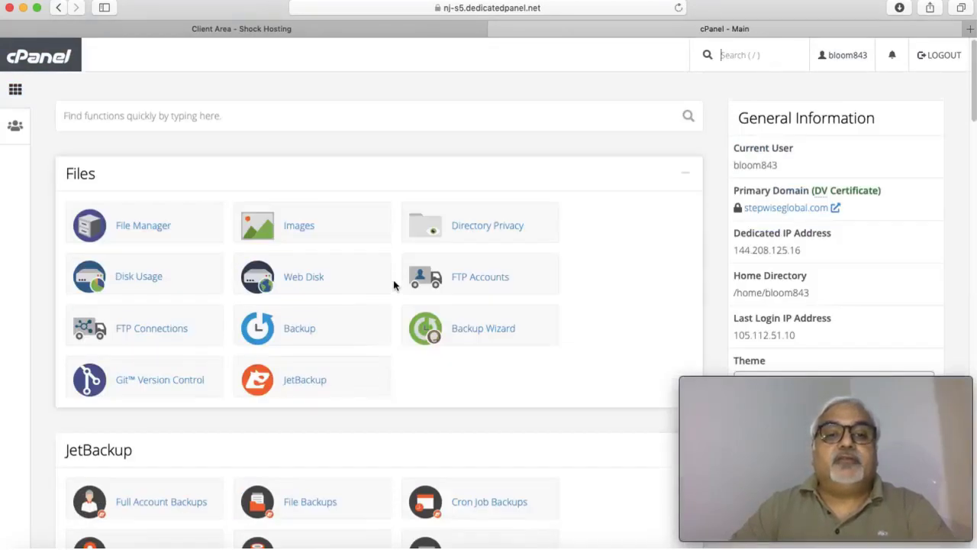
Step: Load getsetblogging.com in a new Safari tab, showing a bare 'Index of /' listing
click(970, 31)
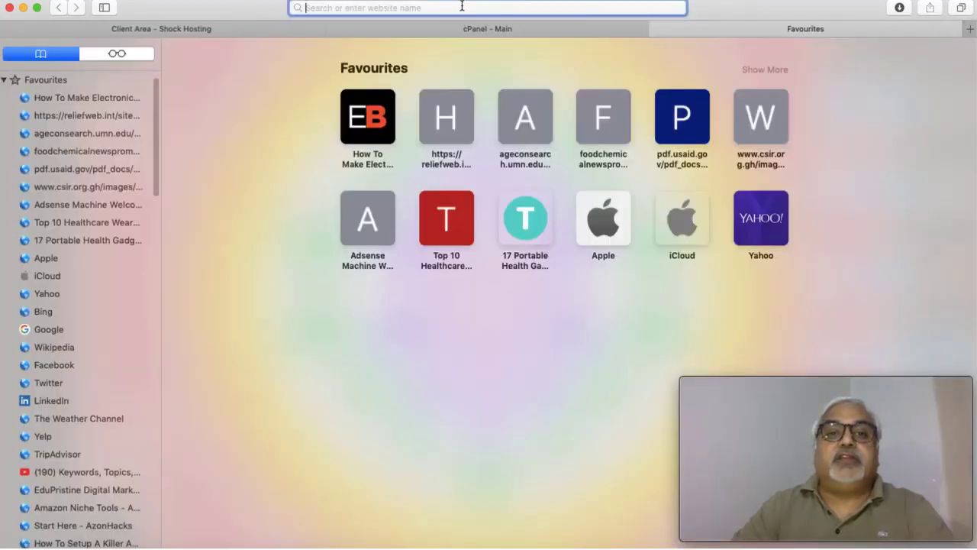
text(getsetbl)
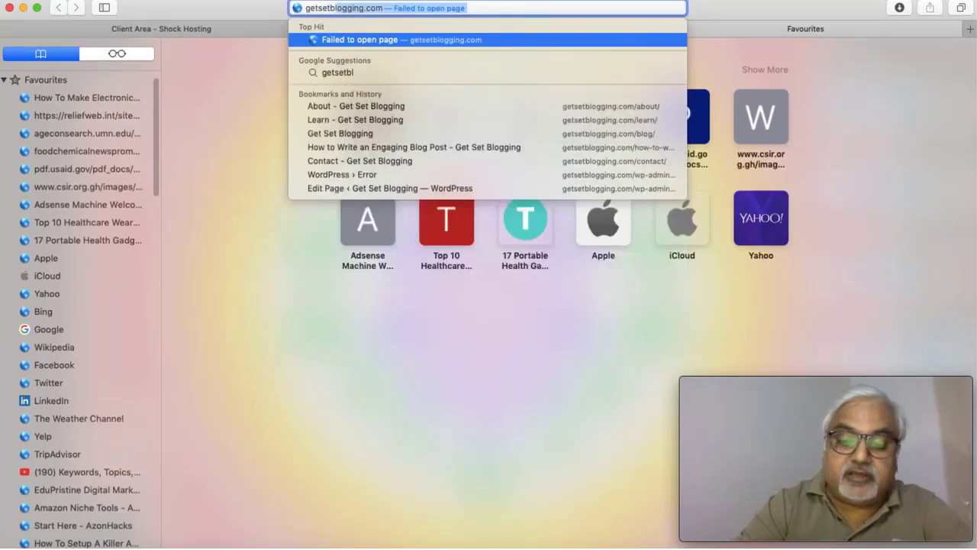
text(ogging)
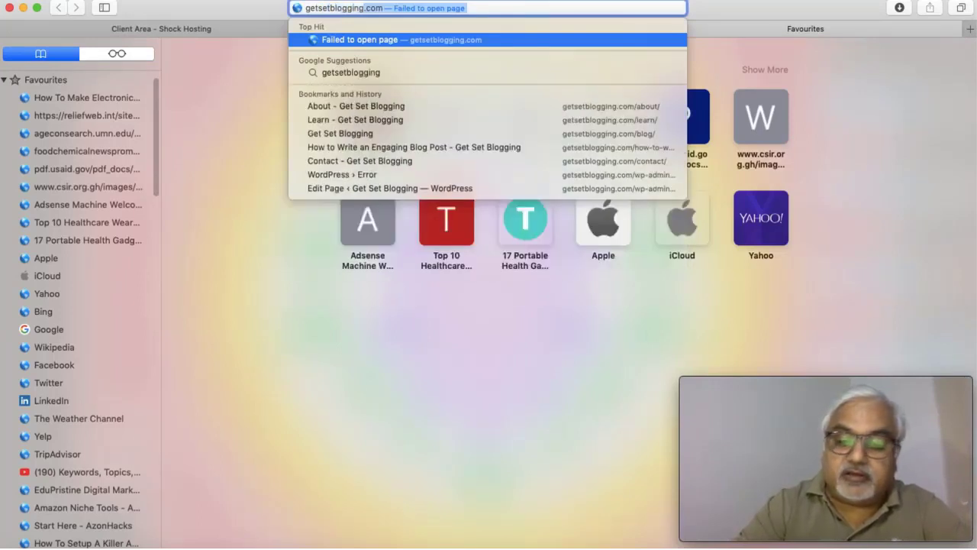
text(.com)
key(Return)
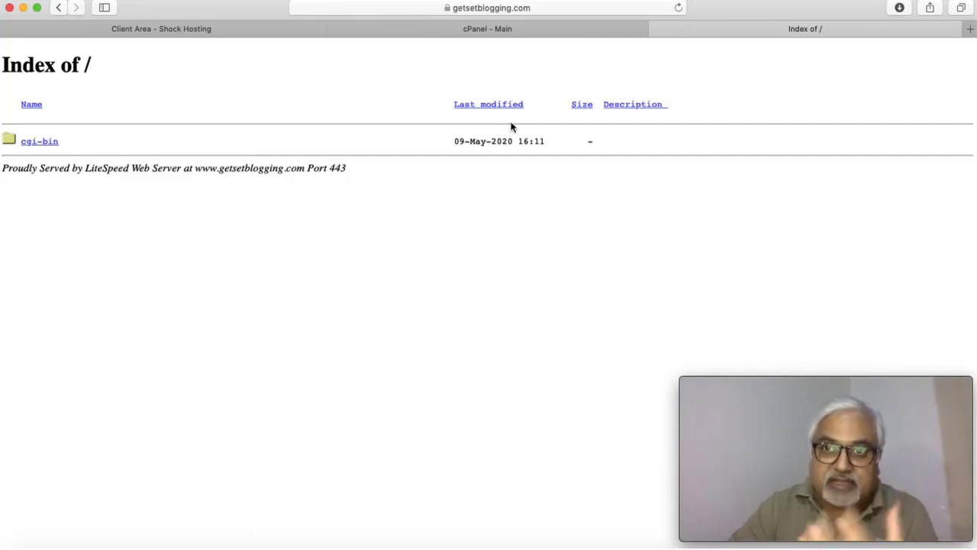
Step: Back on the cPanel - Main tab, scroll down to Softaculous Apps Installer showing WordPress
click(493, 30)
scroll(380, 266, down, 10)
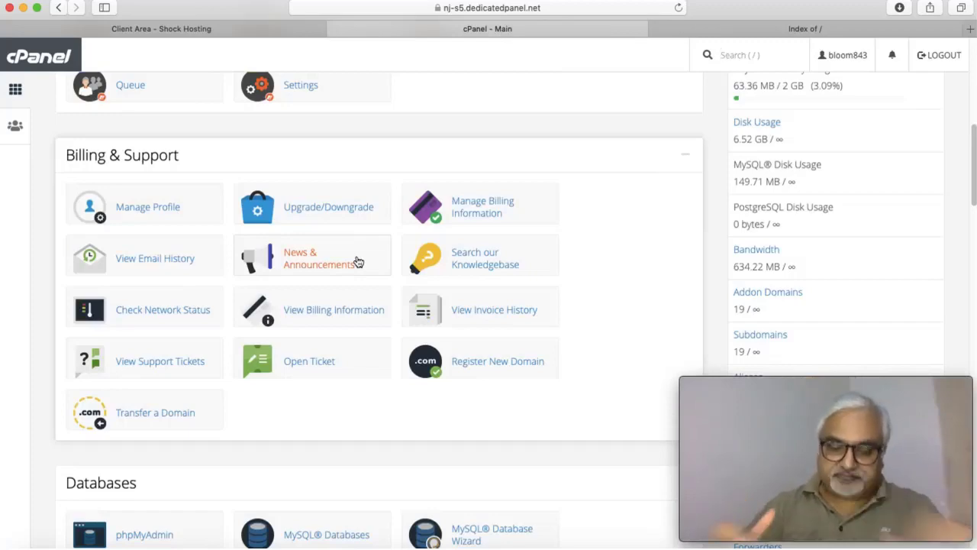
scroll(371, 408, down, 5)
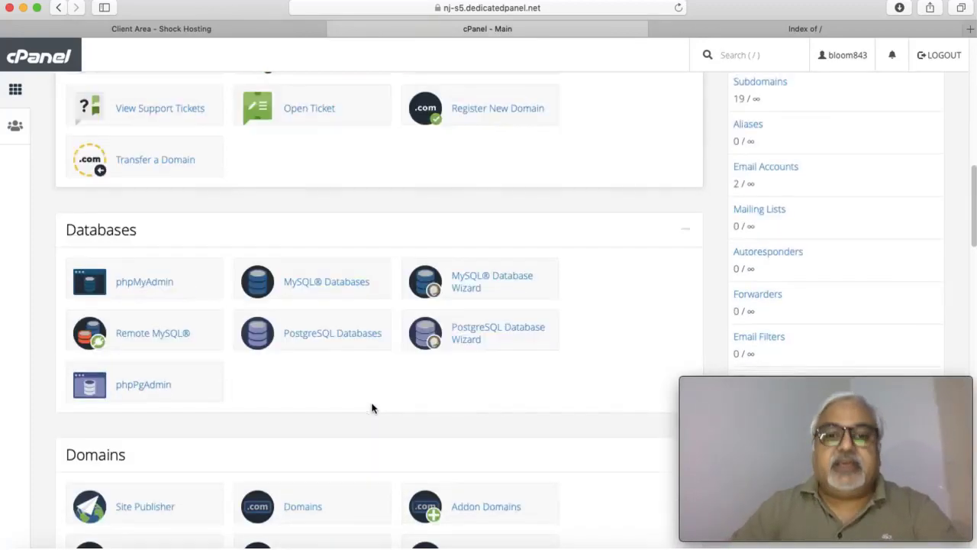
scroll(371, 409, down, 15)
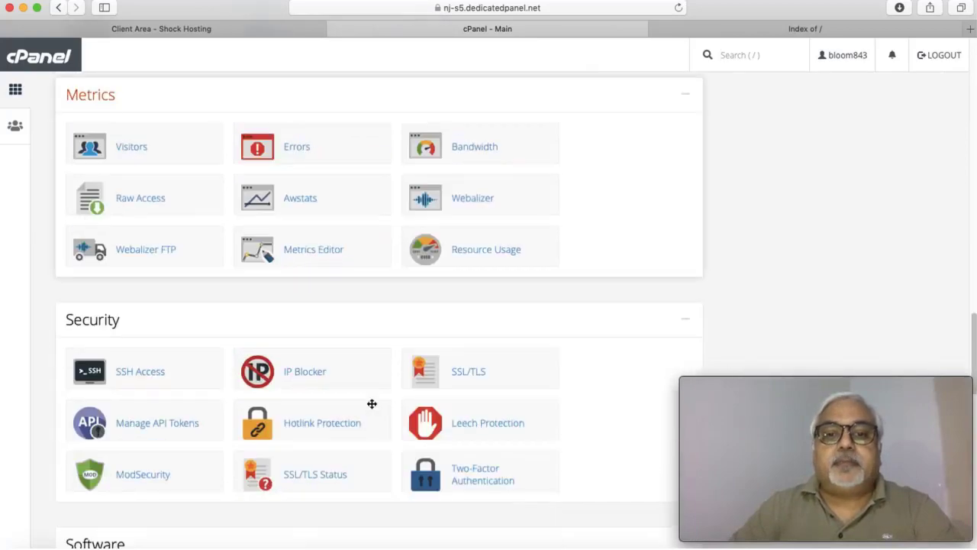
scroll(371, 404, down, 3)
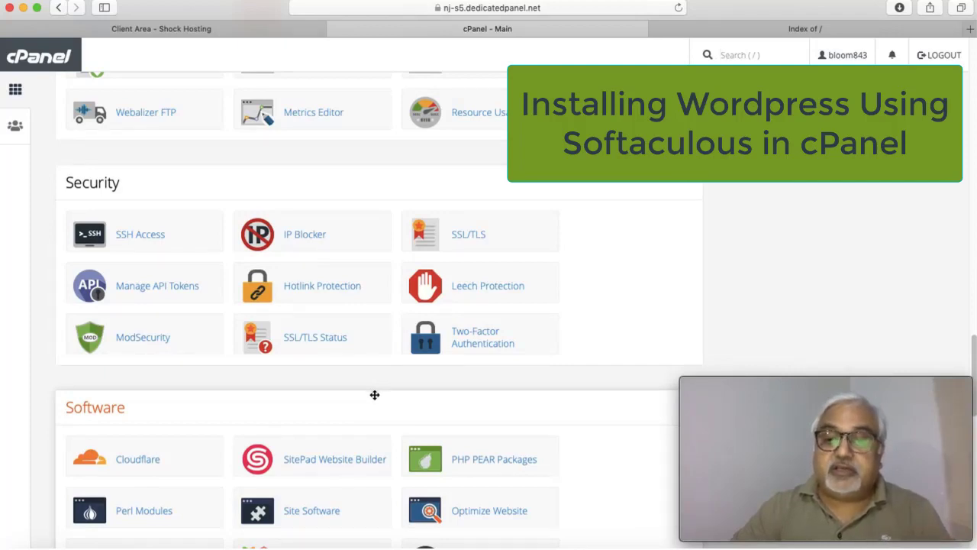
scroll(374, 395, down, 10)
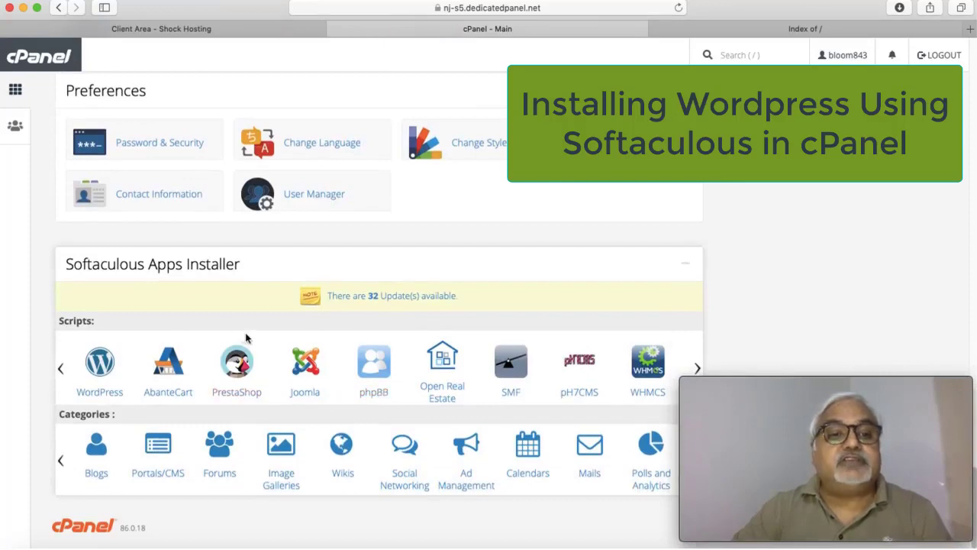
scroll(221, 350, up, 10)
scroll(221, 349, up, 10)
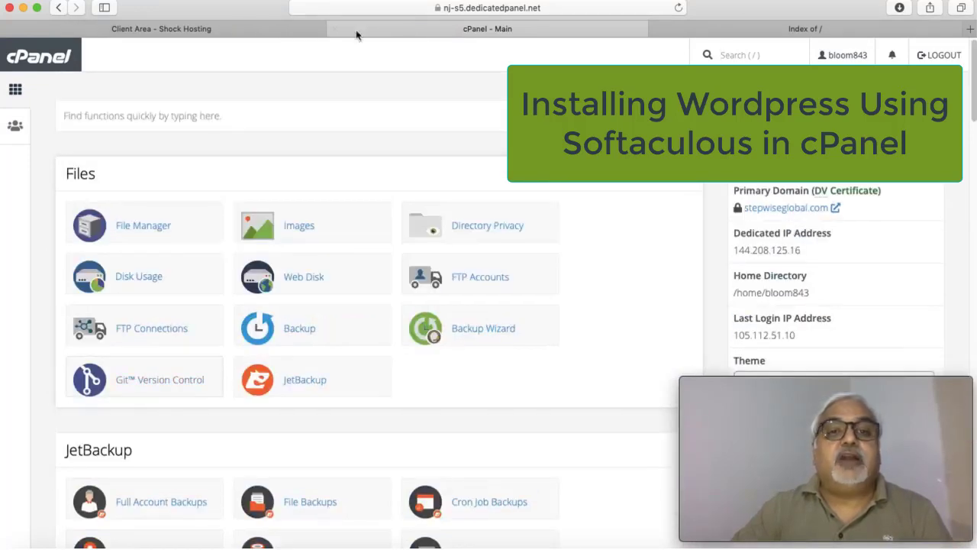
scroll(419, 325, down, 15)
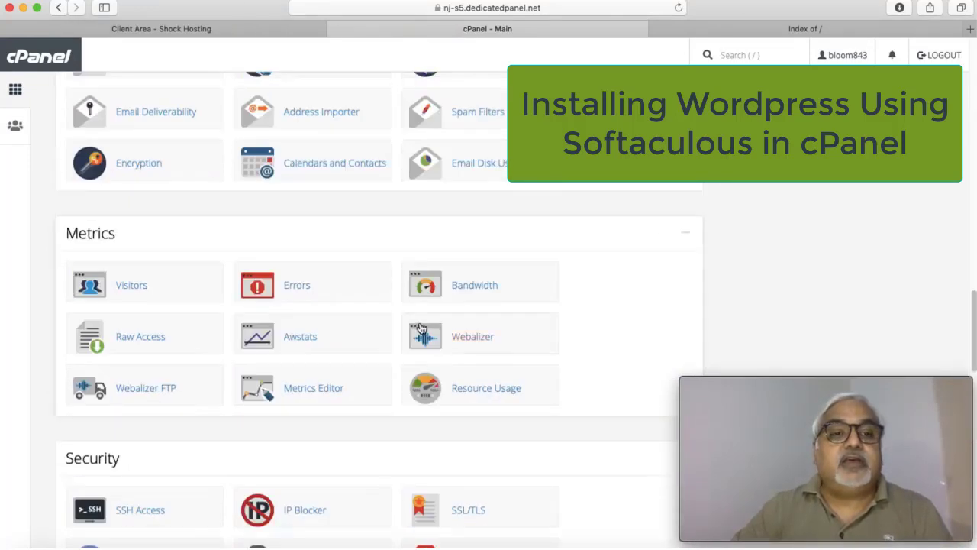
scroll(420, 324, down, 3)
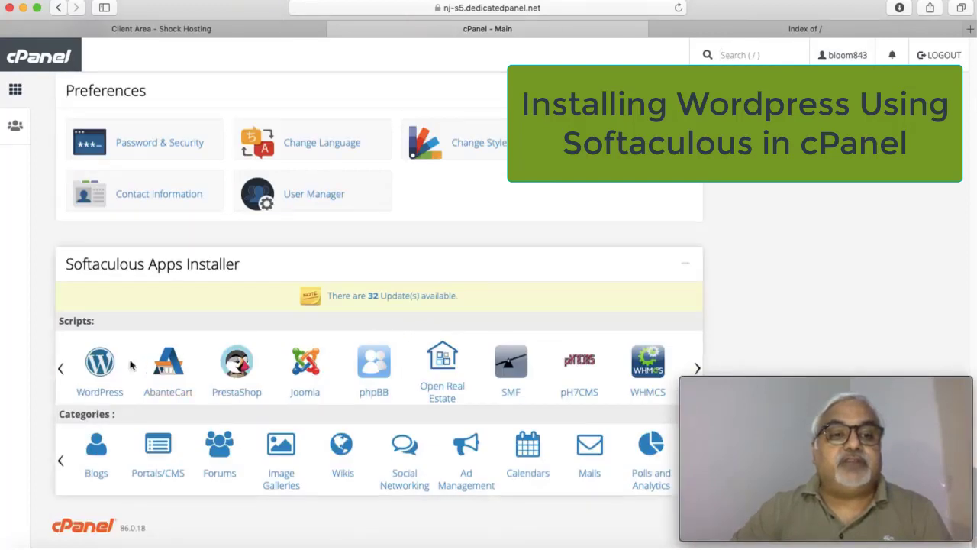
Step: Choose WordPress in Softaculous and start Install Now to bring up the installation form
click(103, 365)
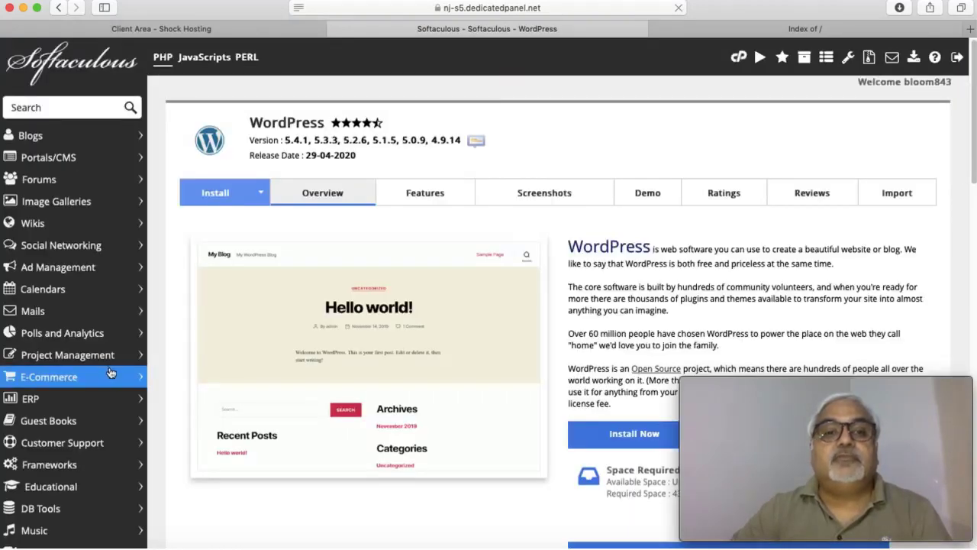
scroll(360, 348, down, 5)
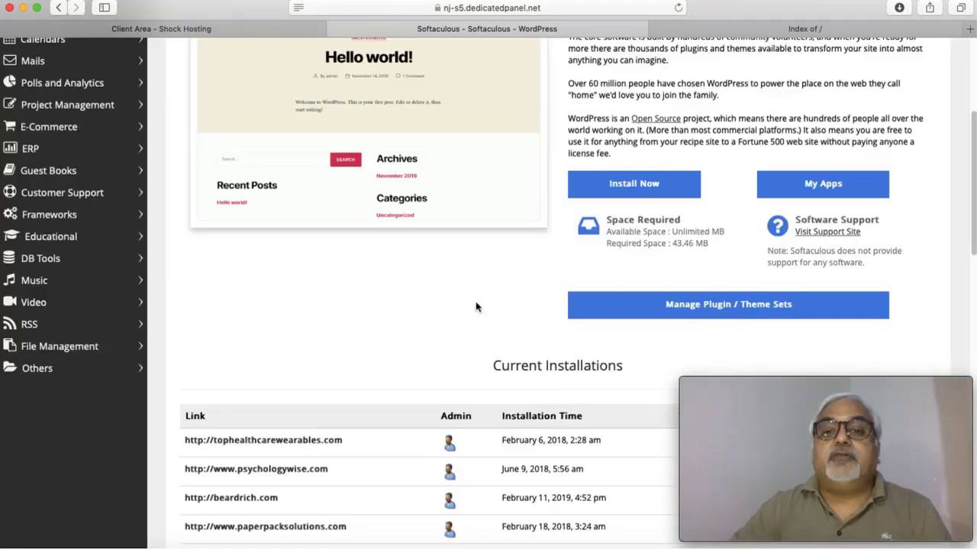
click(650, 190)
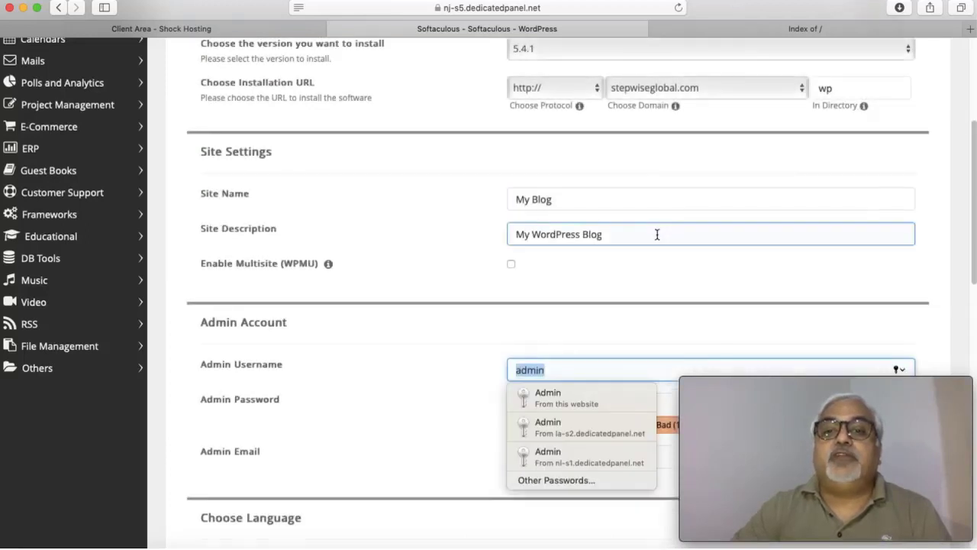
scroll(657, 234, up, 2)
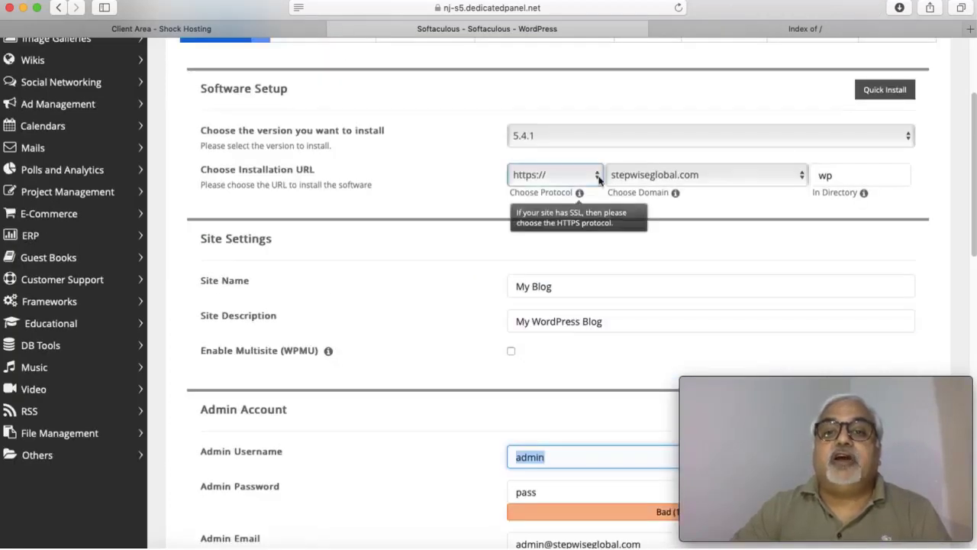
Step: Target getsetblogging.com in Choose Domain and clear the default 'wp' directory for a root install
click(802, 177)
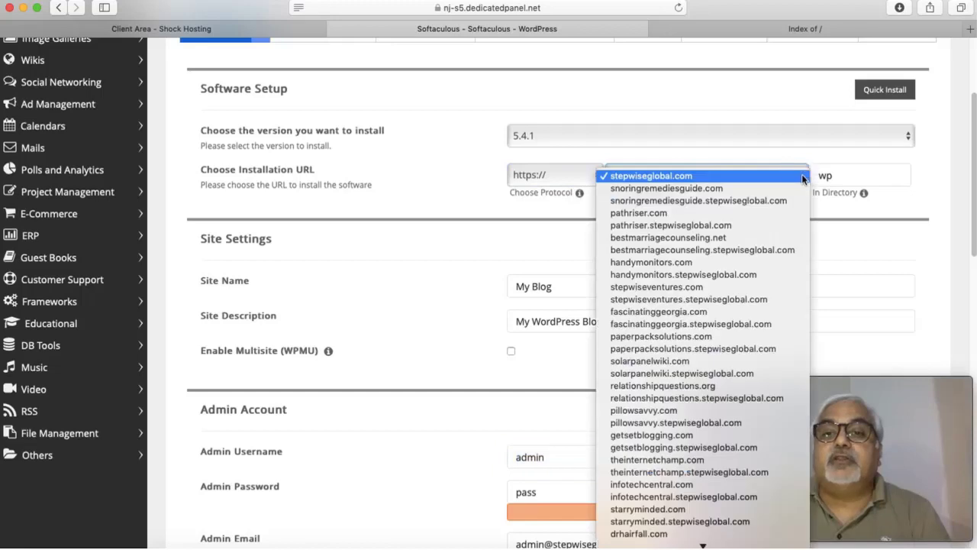
scroll(699, 336, down, 3)
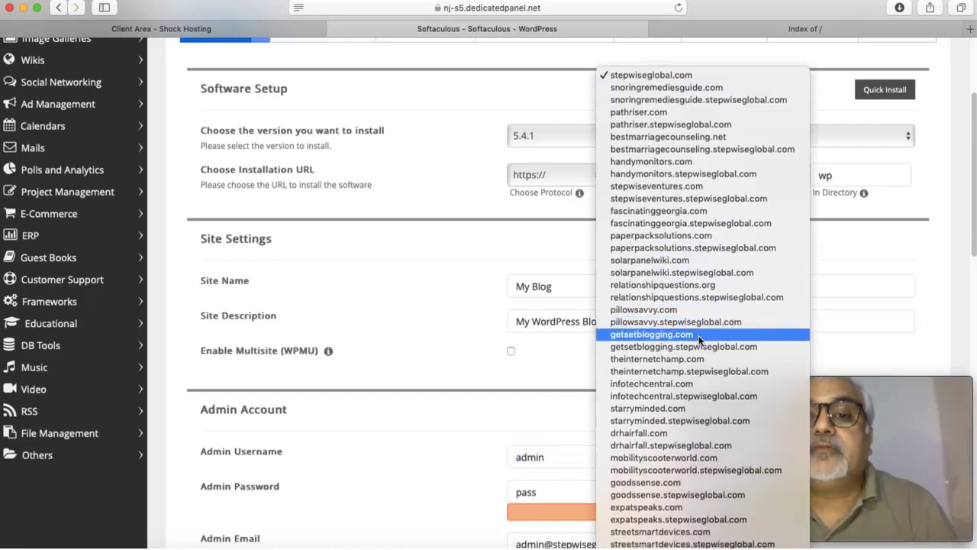
click(675, 335)
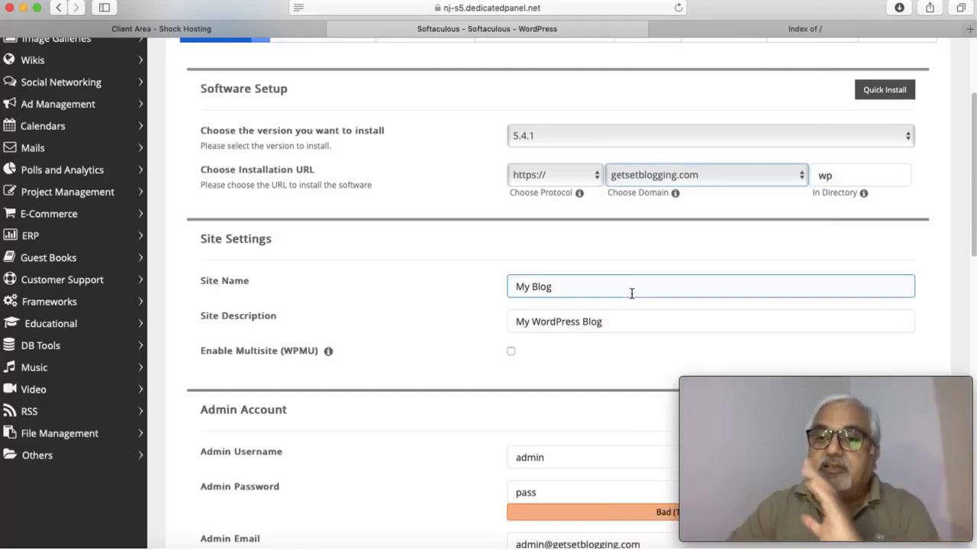
click(861, 171)
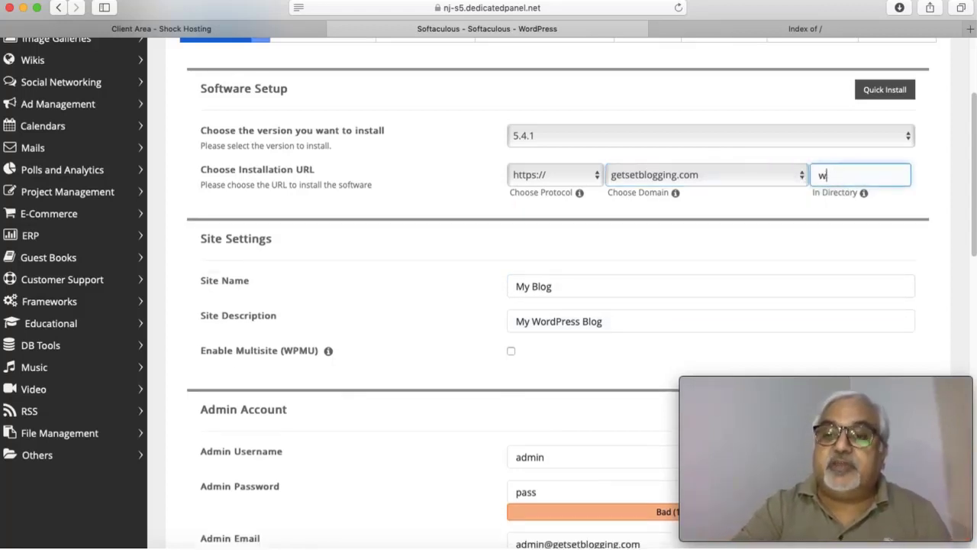
key(BackSpace)
key(BackSpace)
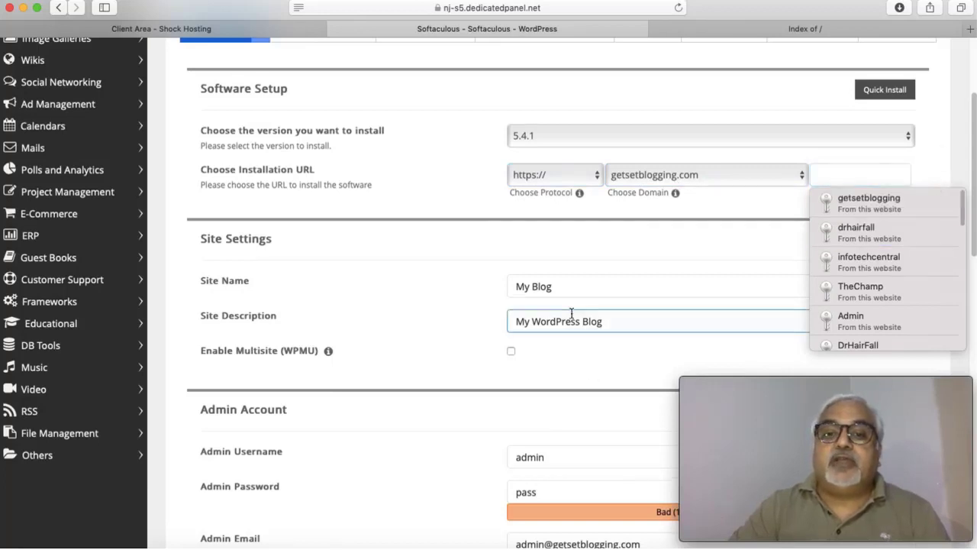
Step: Set the WordPress admin username to 'Admin'
scroll(568, 305, down, 2)
scroll(580, 239, down, 5)
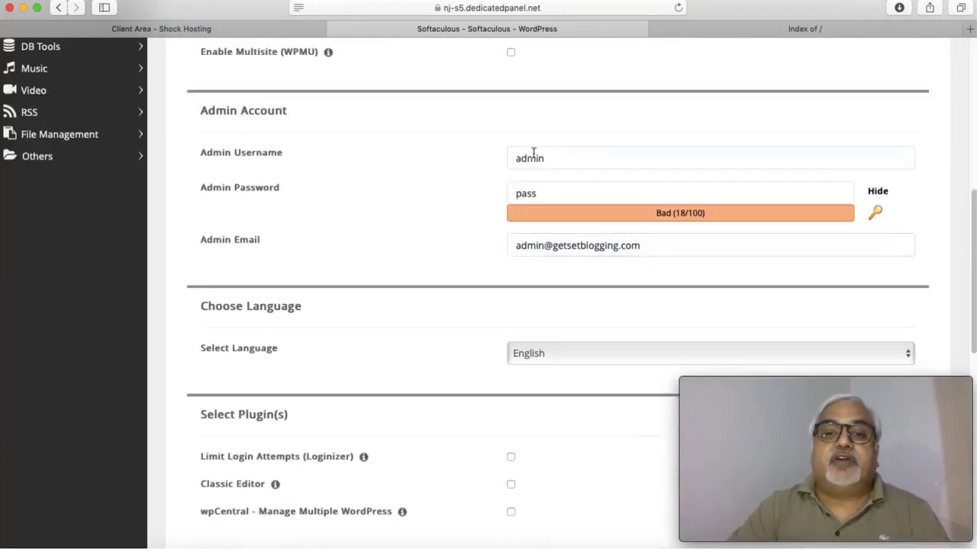
click(533, 155)
click(543, 156)
double_click(544, 157)
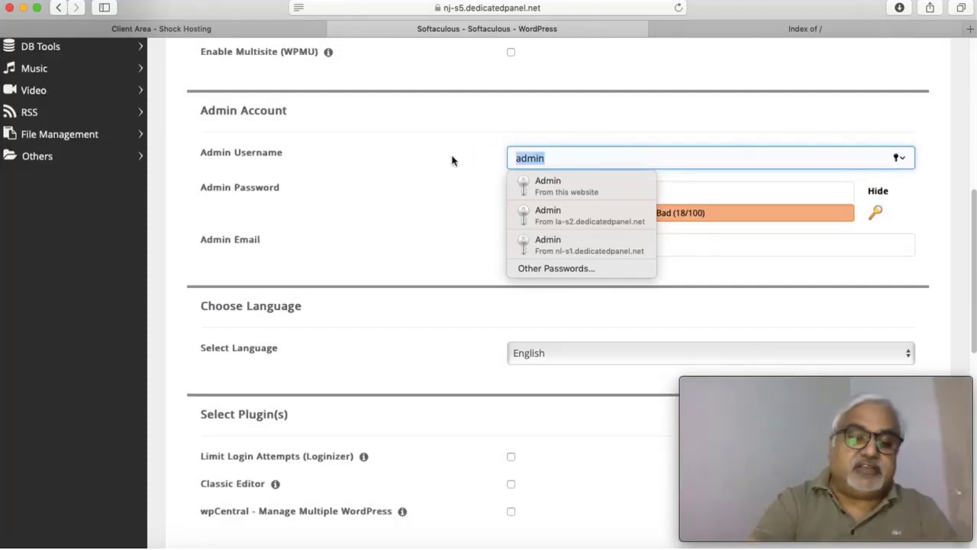
text(Admi)
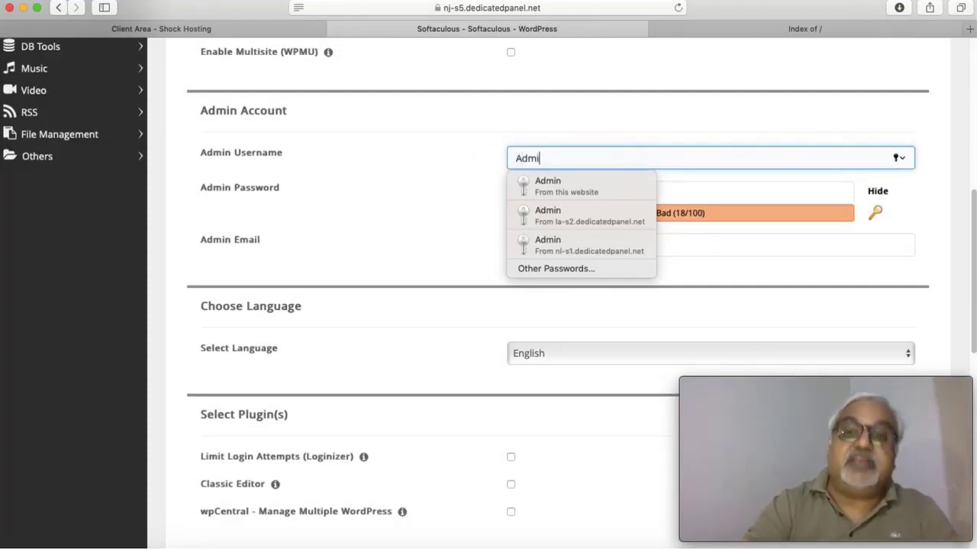
text(n)
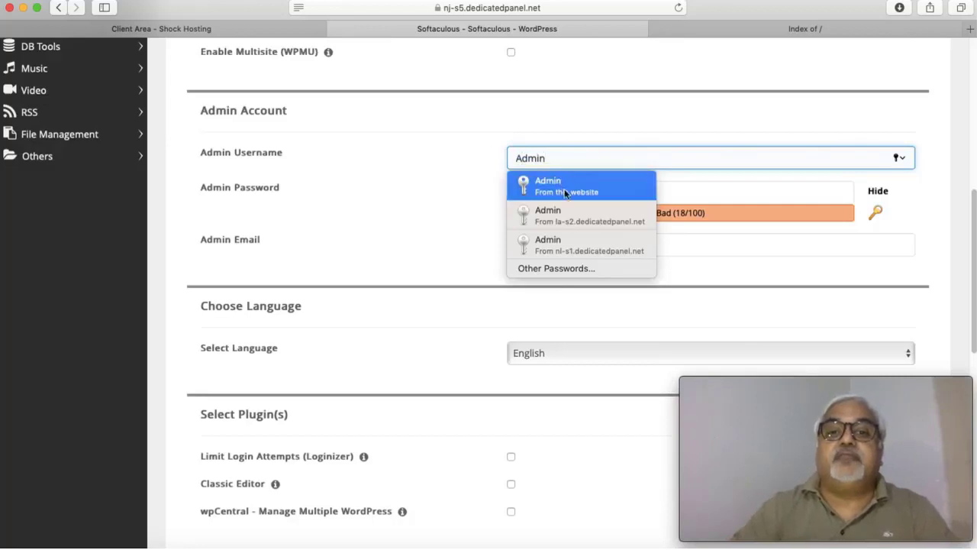
Step: Clear the autofilled password and enter a new strong admin password
click(548, 188)
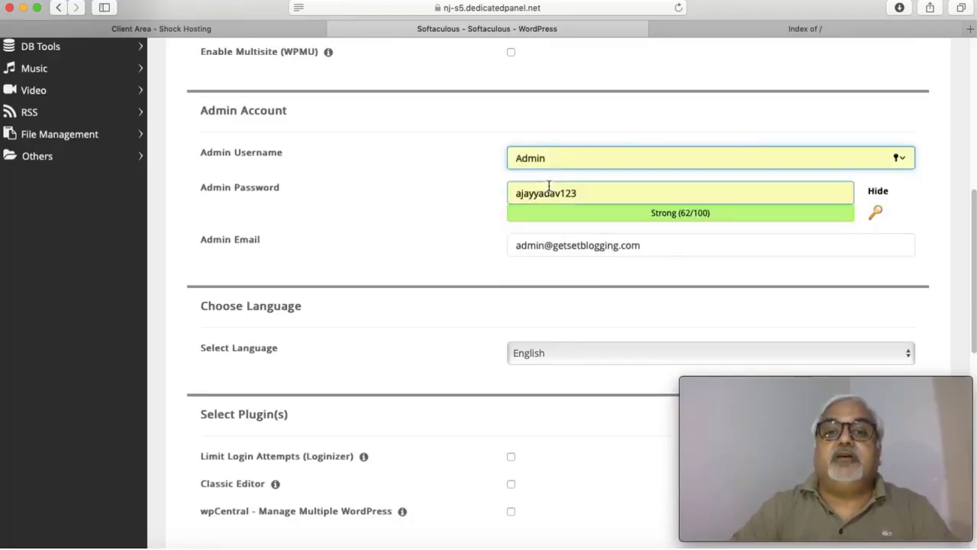
click(539, 247)
click(585, 187)
drag(585, 187, 493, 182)
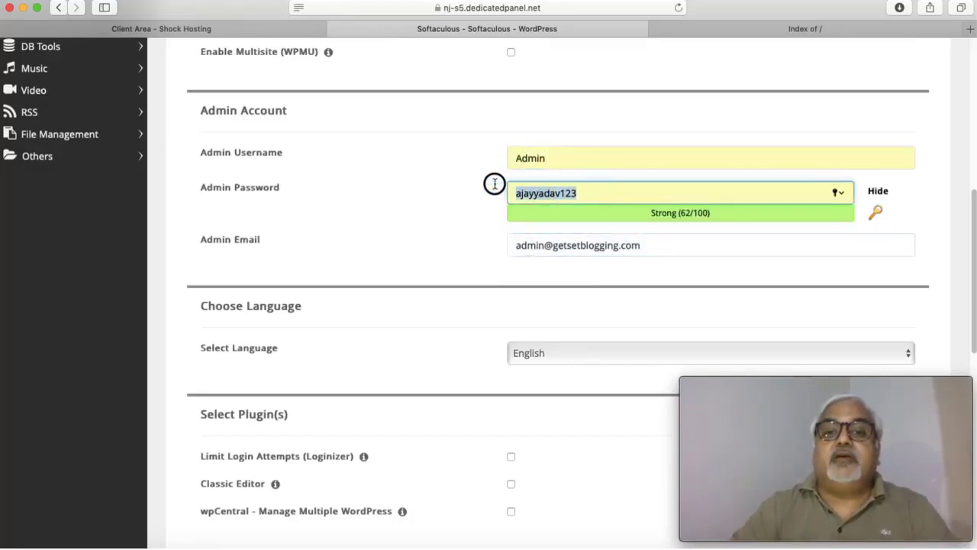
key(BackSpace)
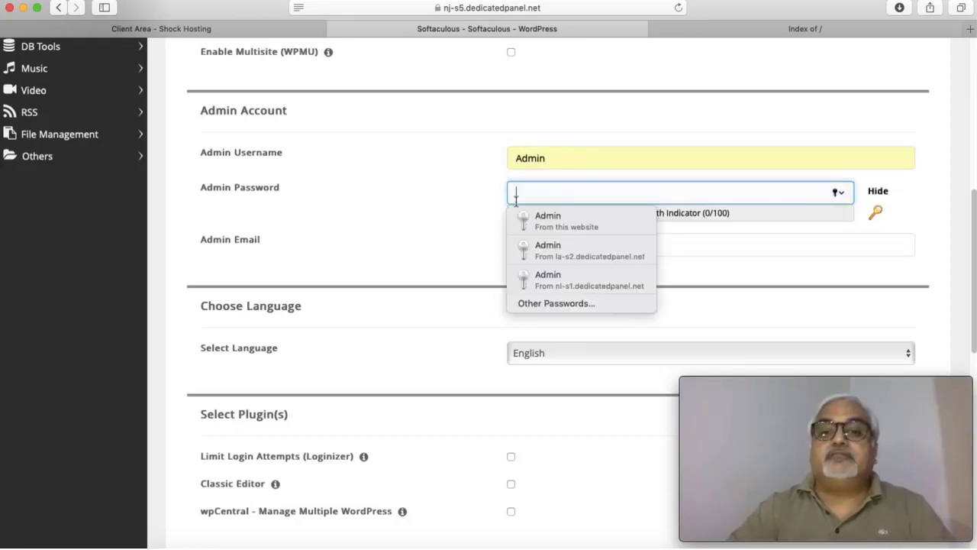
click(740, 213)
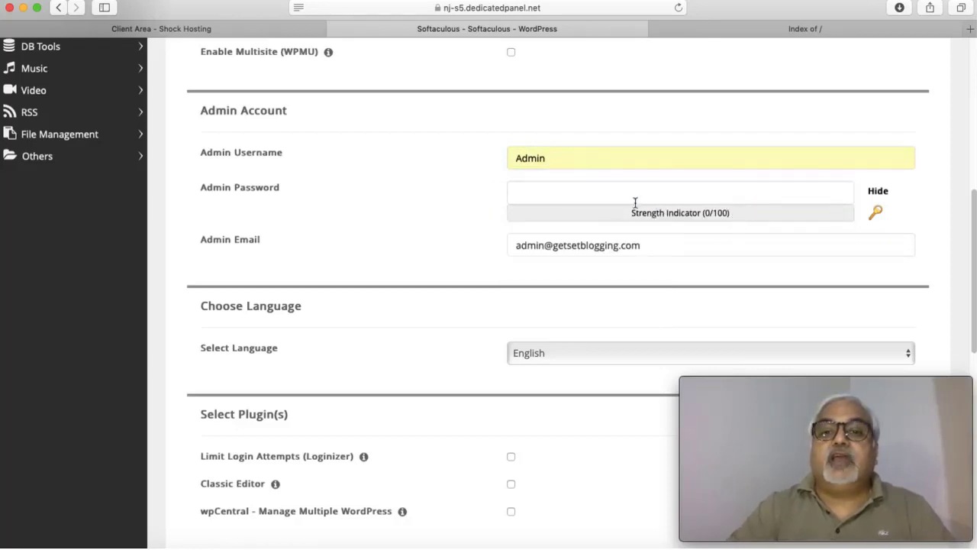
click(589, 193)
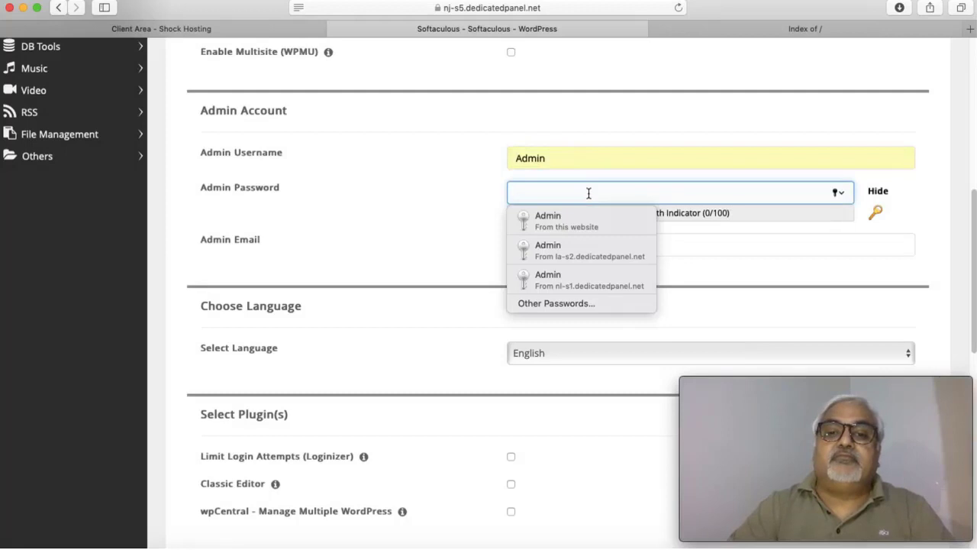
click(910, 207)
click(532, 191)
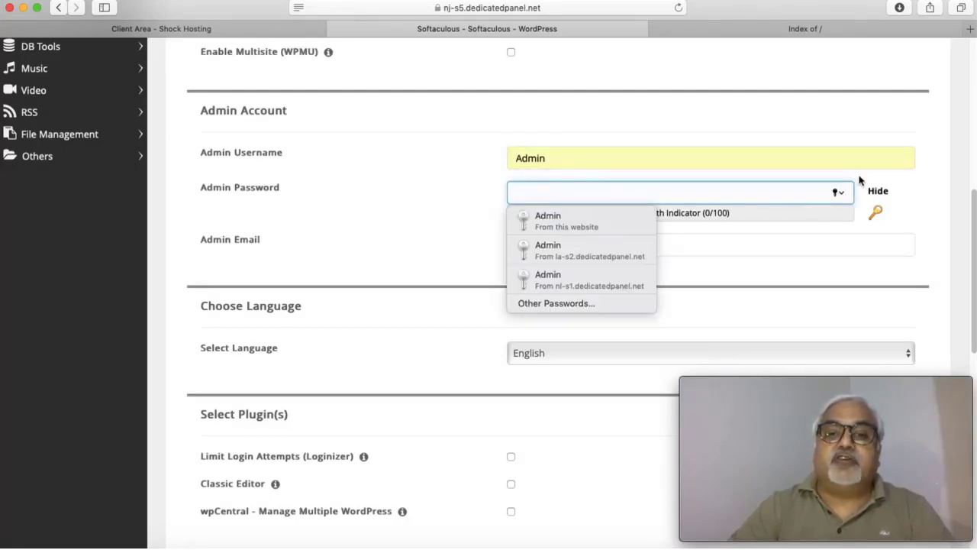
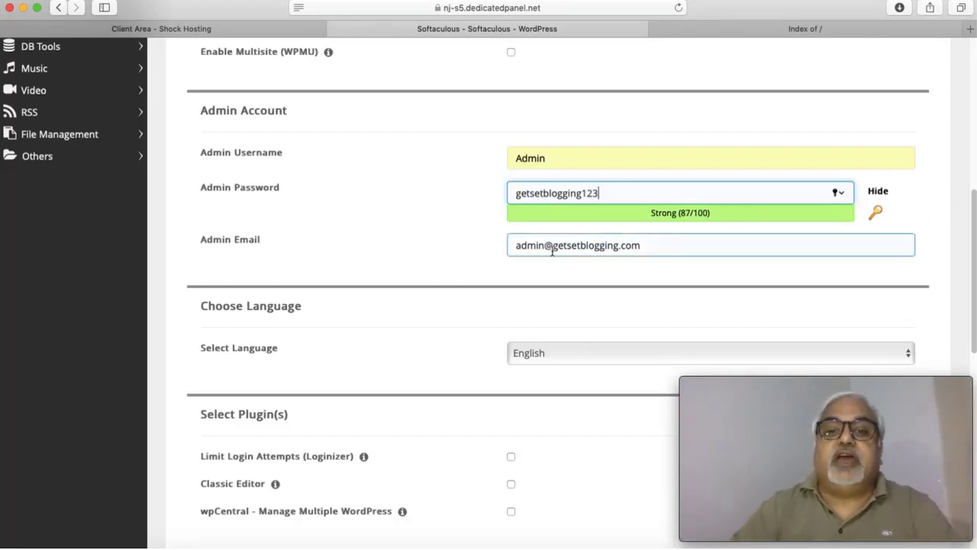
Step: Replace the 'admin' mailbox name in the admin e-mail with a new mailbox name
drag(545, 245, 498, 245)
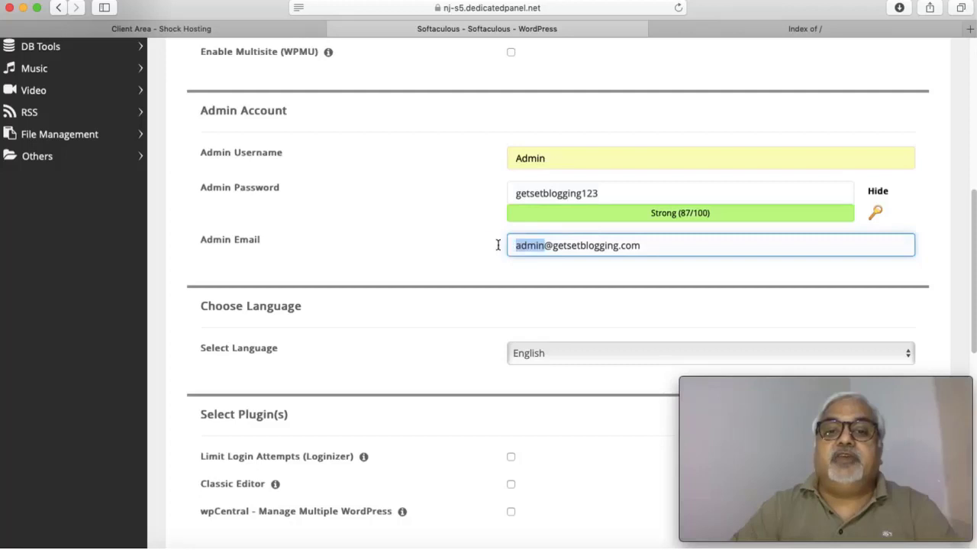
key(BackSpace)
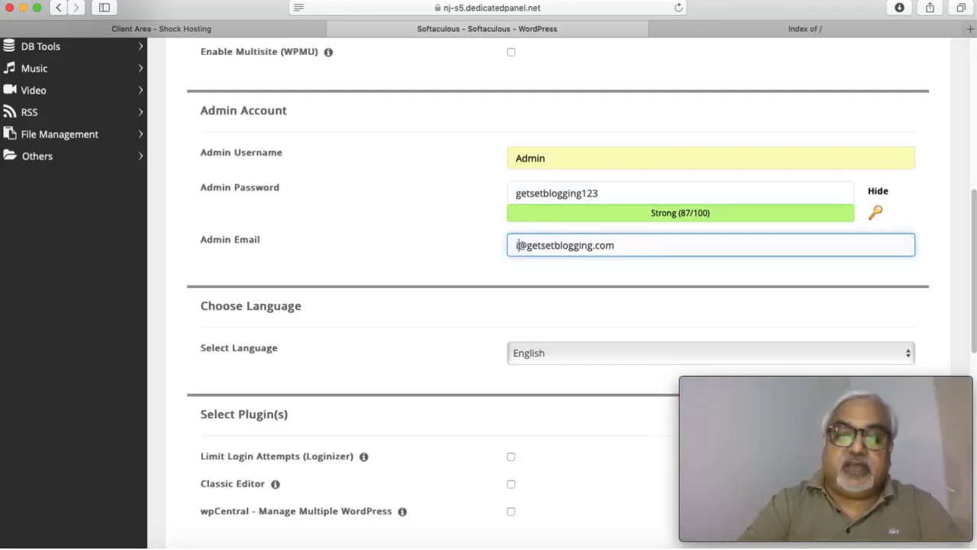
text(info)
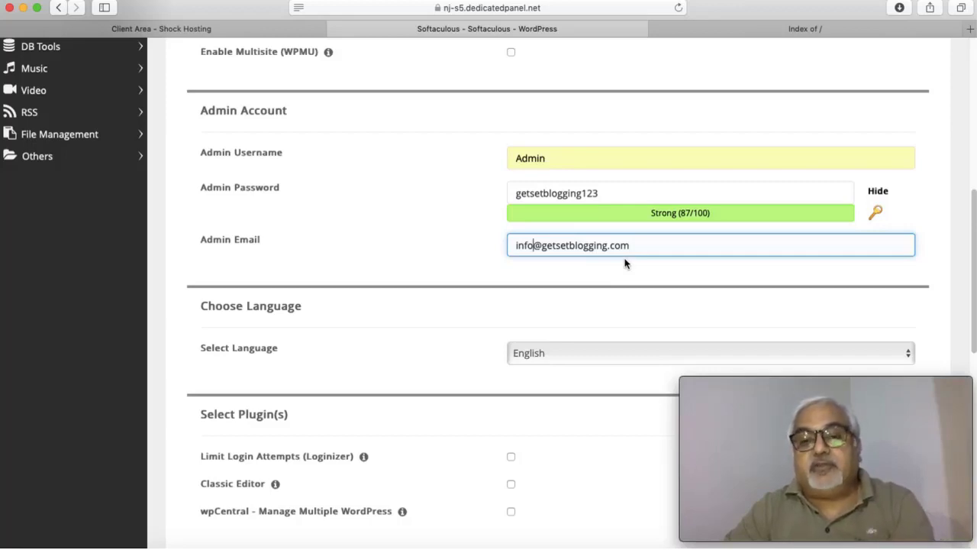
Step: Enter your own e-mail address in the 'Email installation details to' field
scroll(625, 328, down, 3)
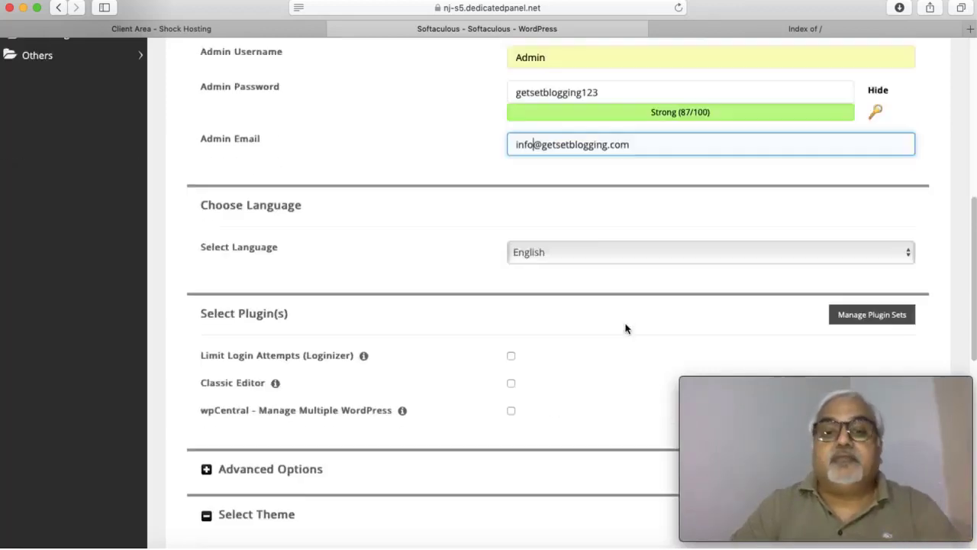
scroll(625, 328, down, 5)
scroll(626, 328, down, 5)
scroll(627, 329, up, 7)
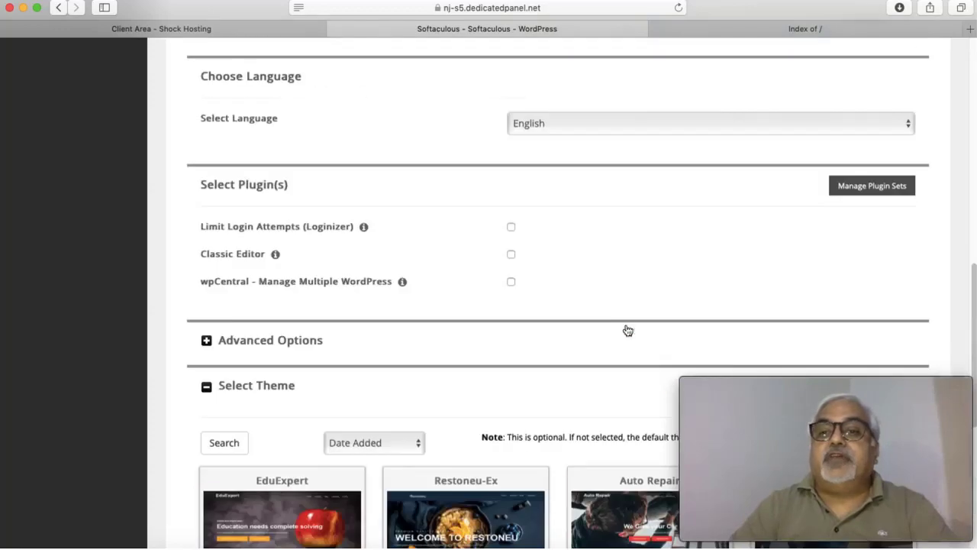
scroll(626, 329, down, 1)
scroll(627, 325, up, 20)
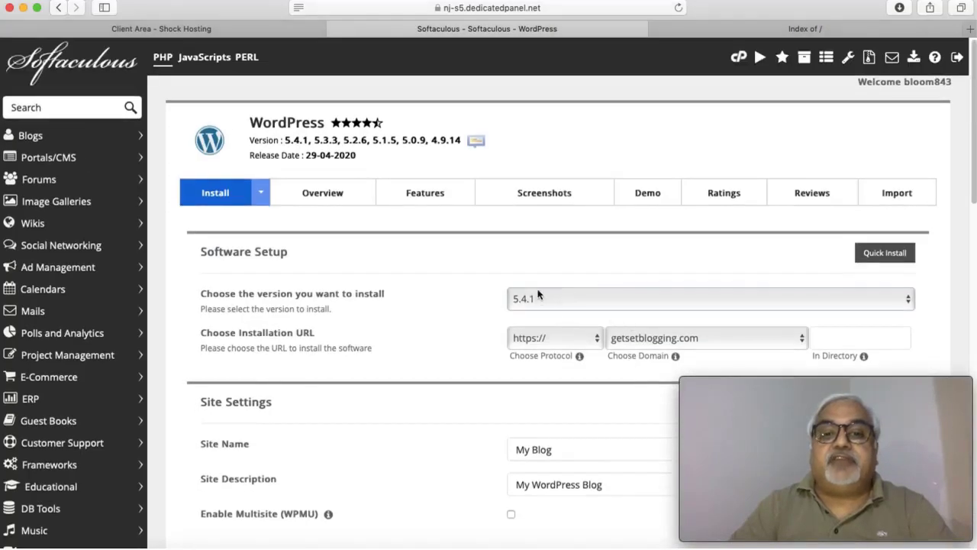
scroll(563, 374, down, 20)
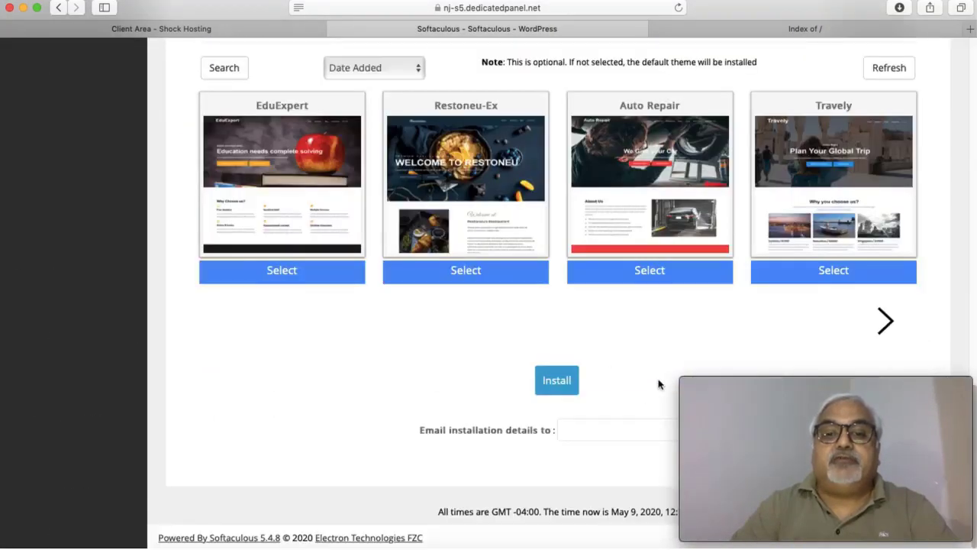
click(575, 429)
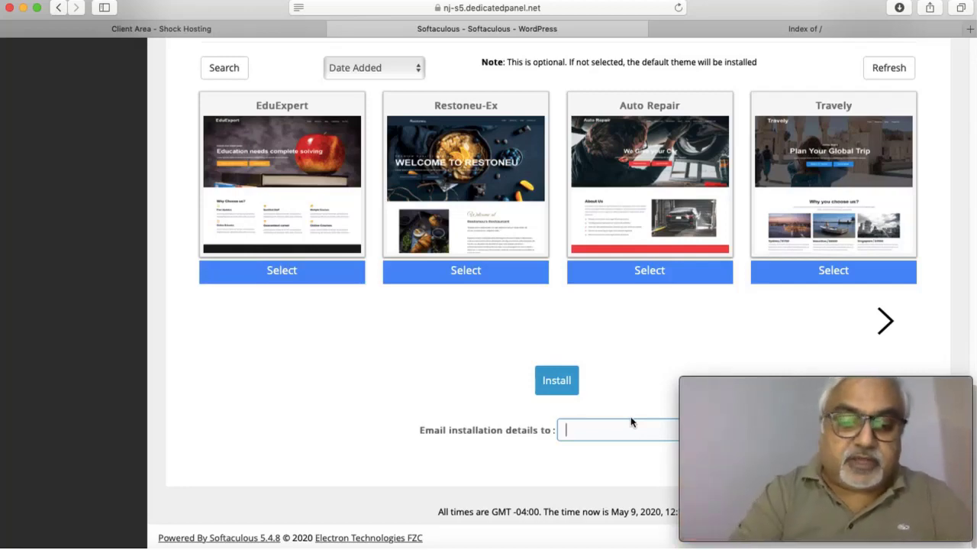
text(a)
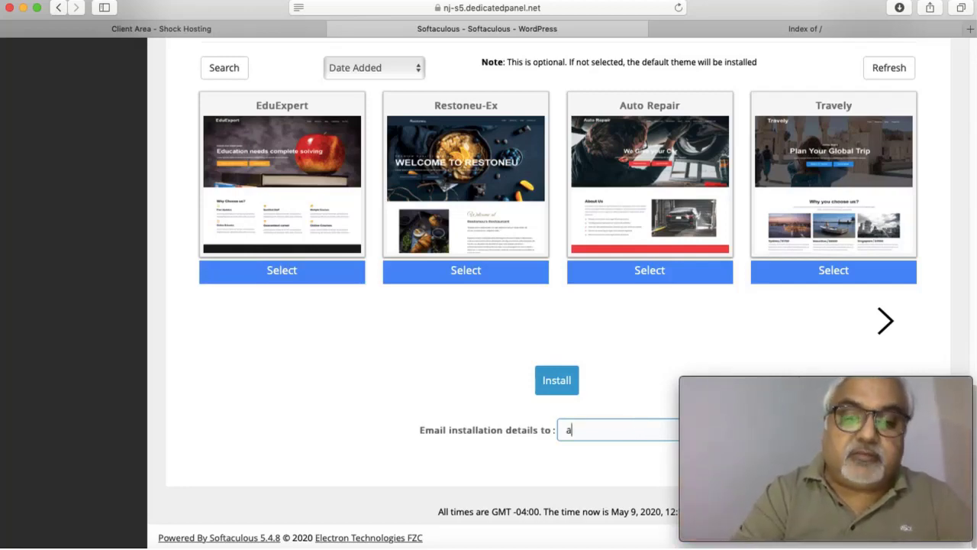
key(BackSpace)
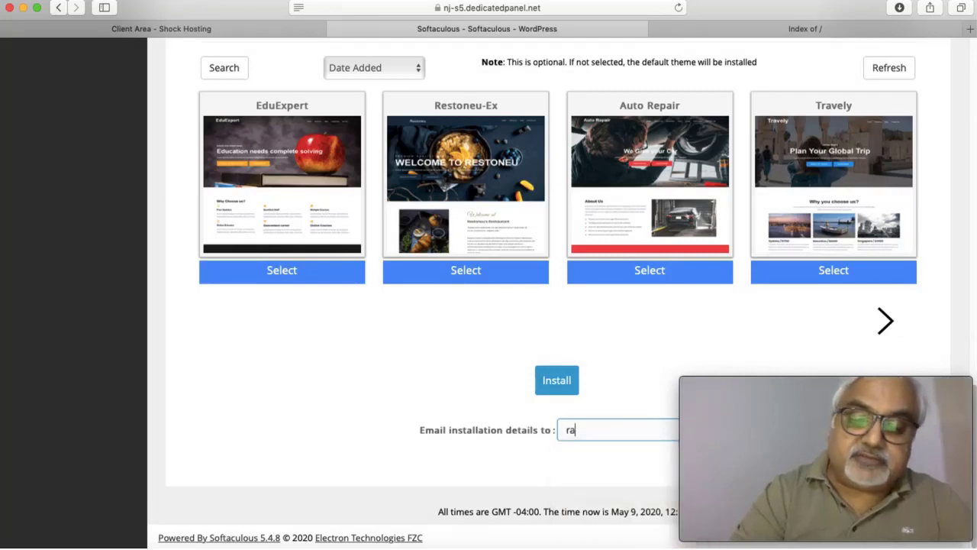
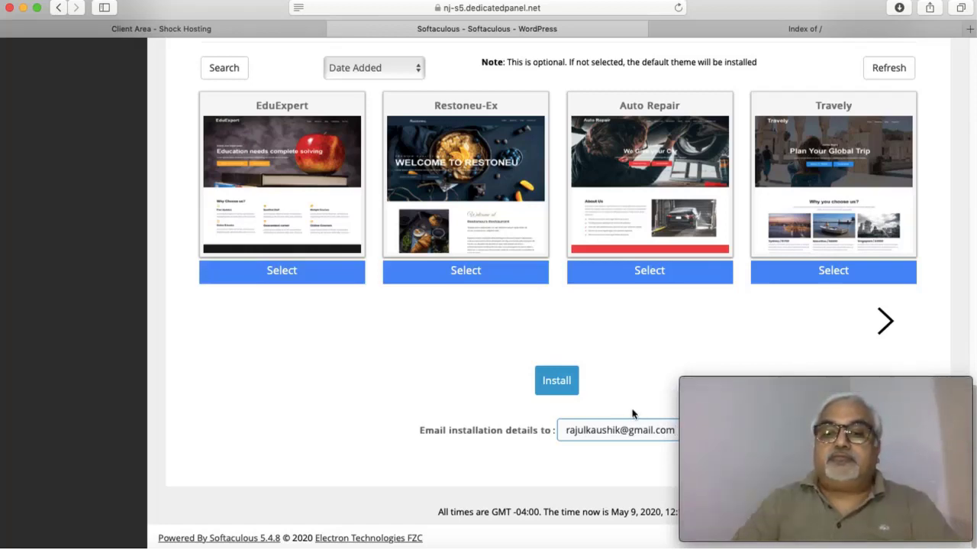
mouse_move(842, 437)
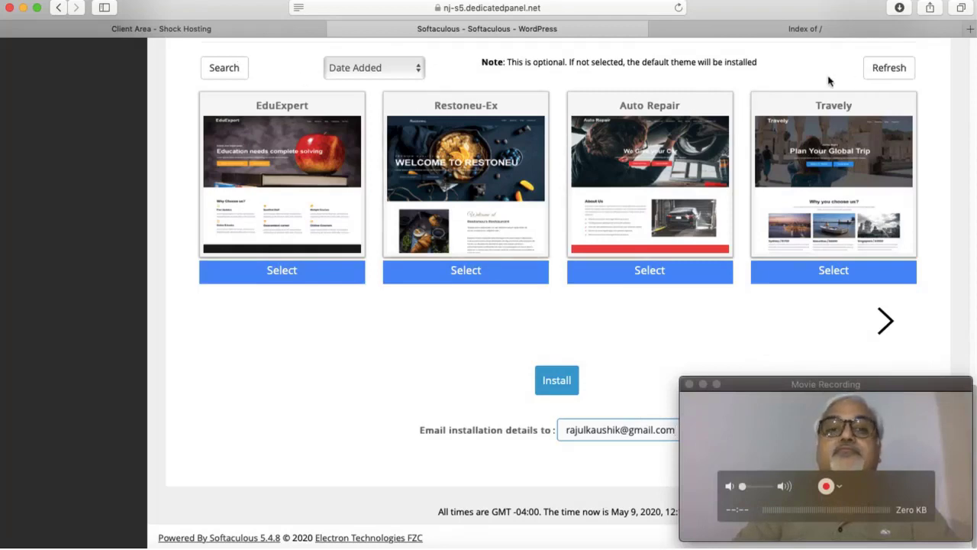
Step: Start the WordPress installation on getsetblogging.com from the filled-in form
click(558, 381)
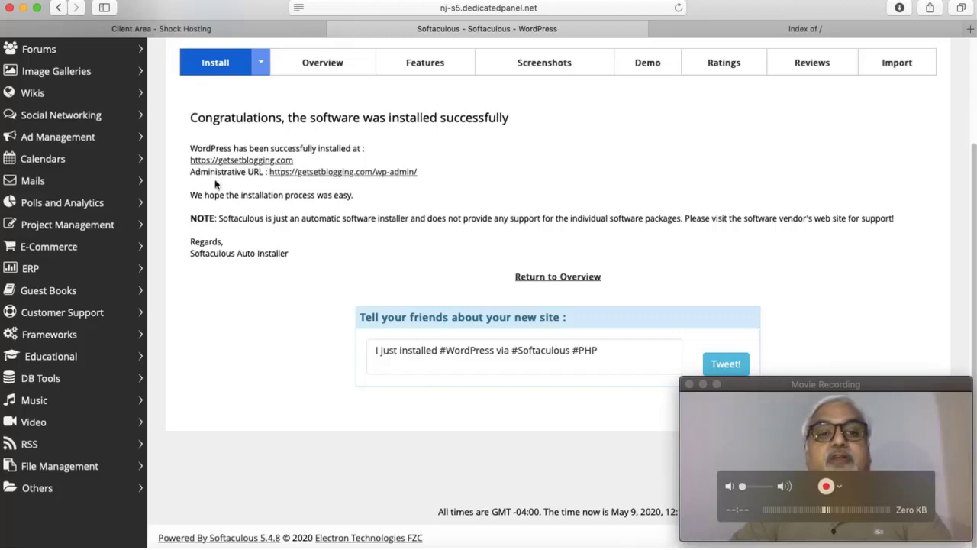
click(249, 160)
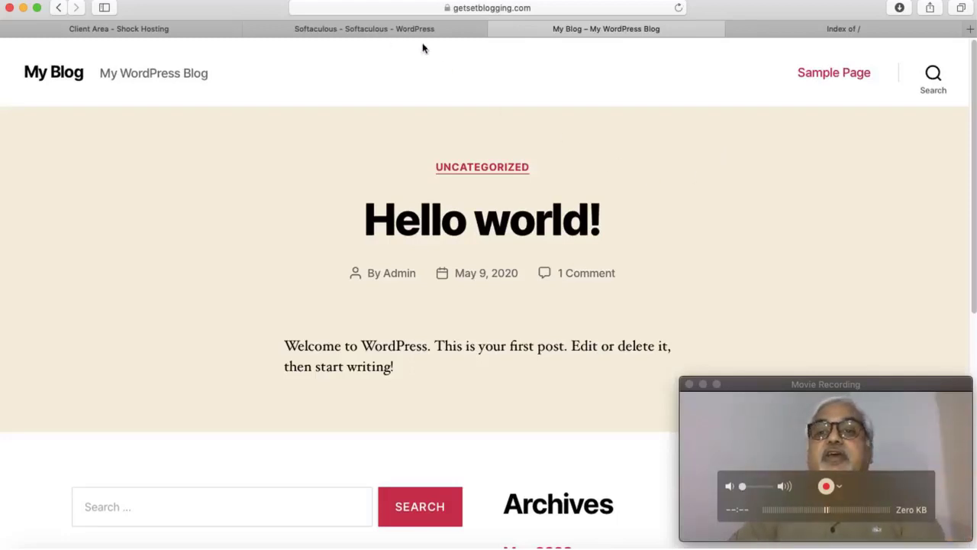
click(868, 35)
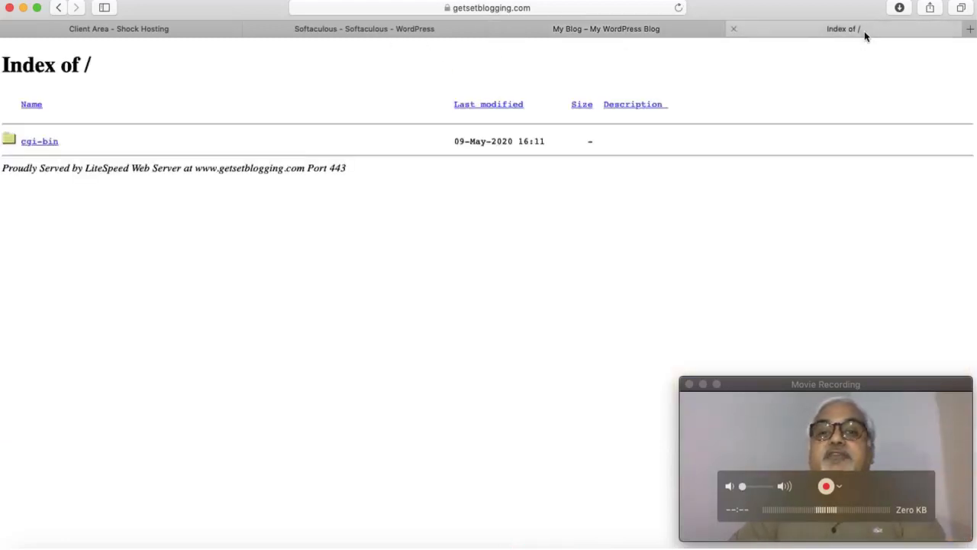
click(679, 9)
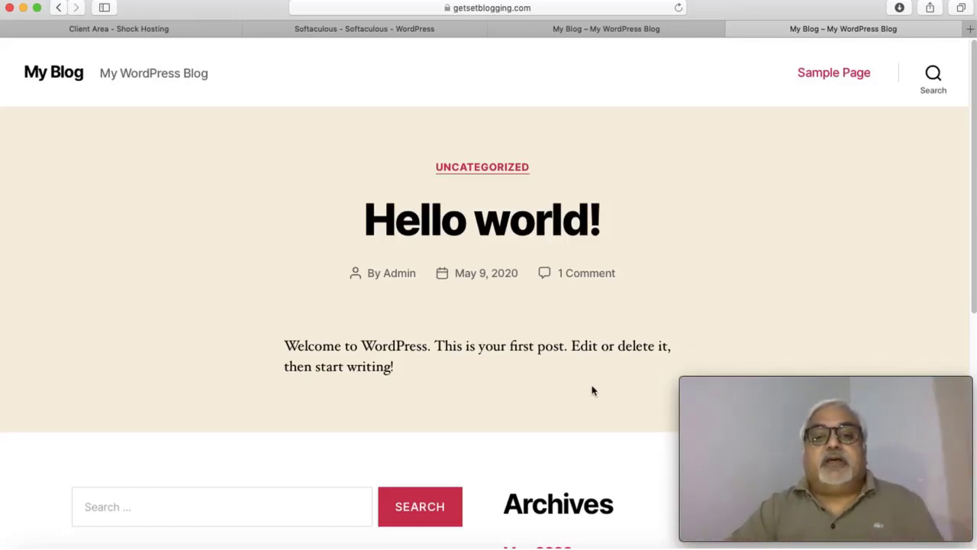
click(501, 10)
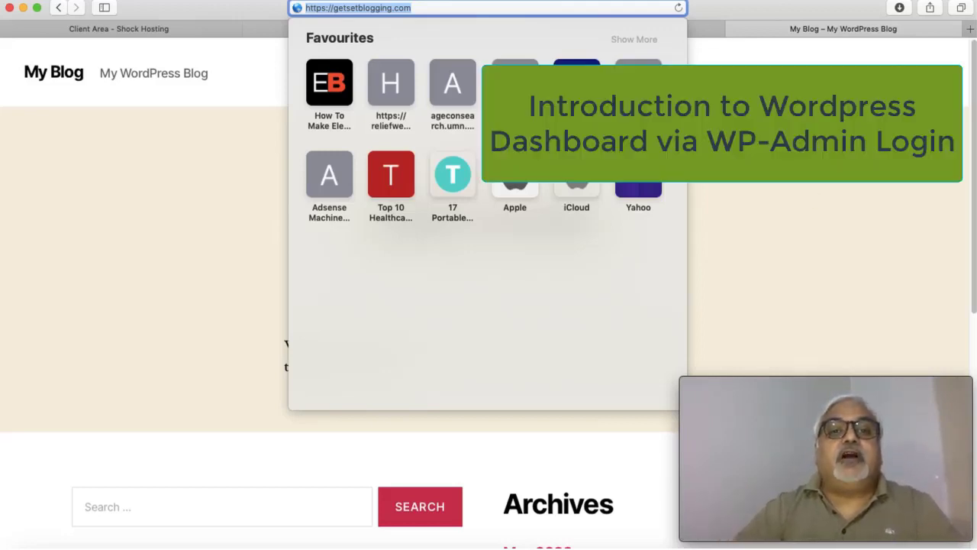
Step: Load getsetblogging.com/wp-admin to reach the WordPress login page
click(427, 9)
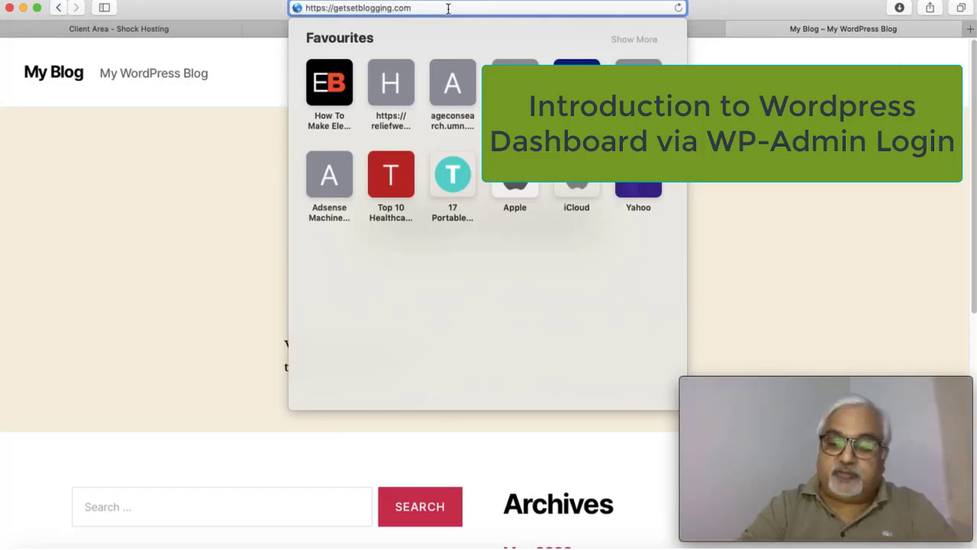
text(/)
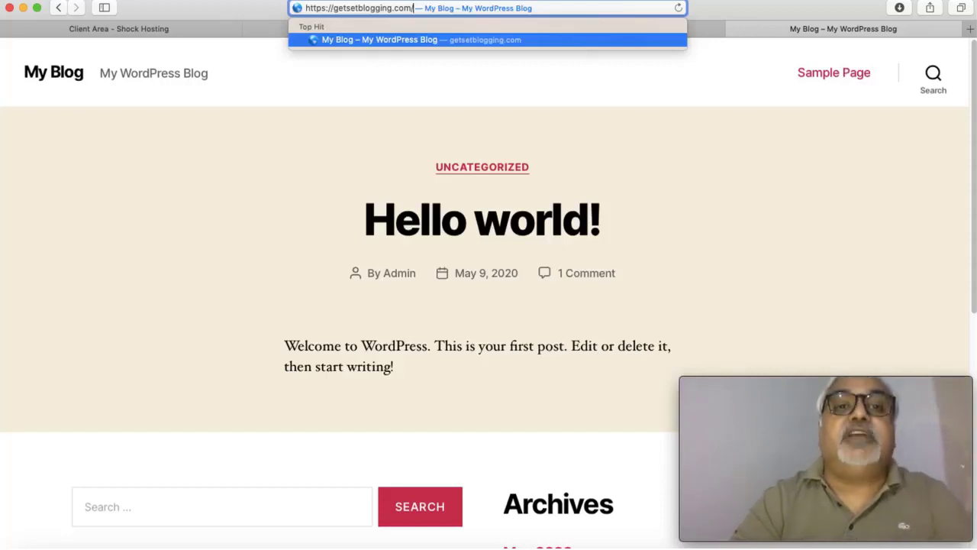
text(wp-admin)
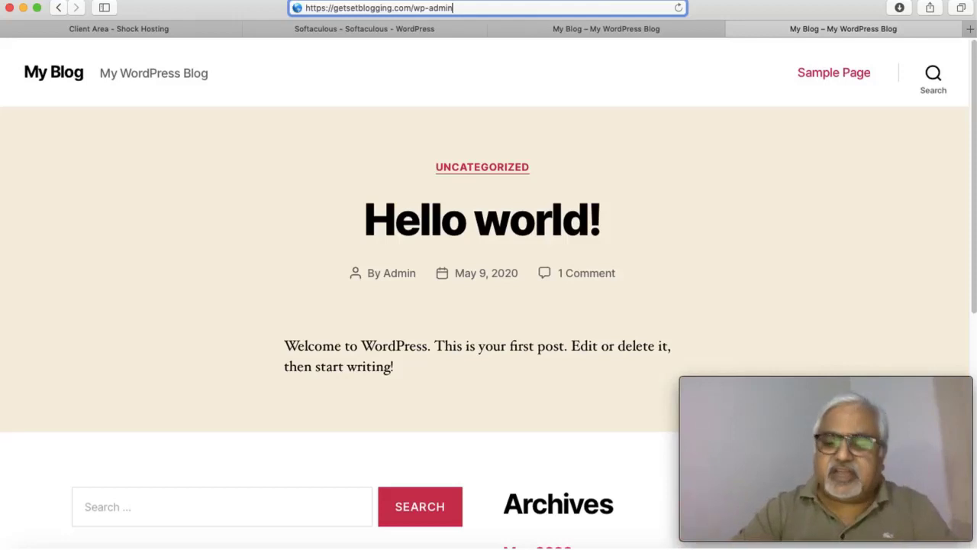
key(Return)
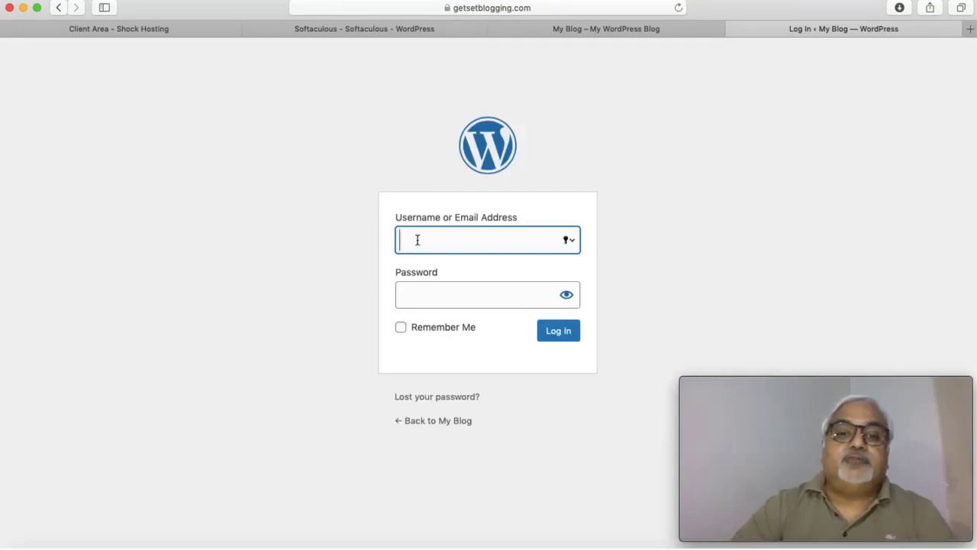
Step: Log in as Admin with the account password and save it to Safari's keychain
text(A)
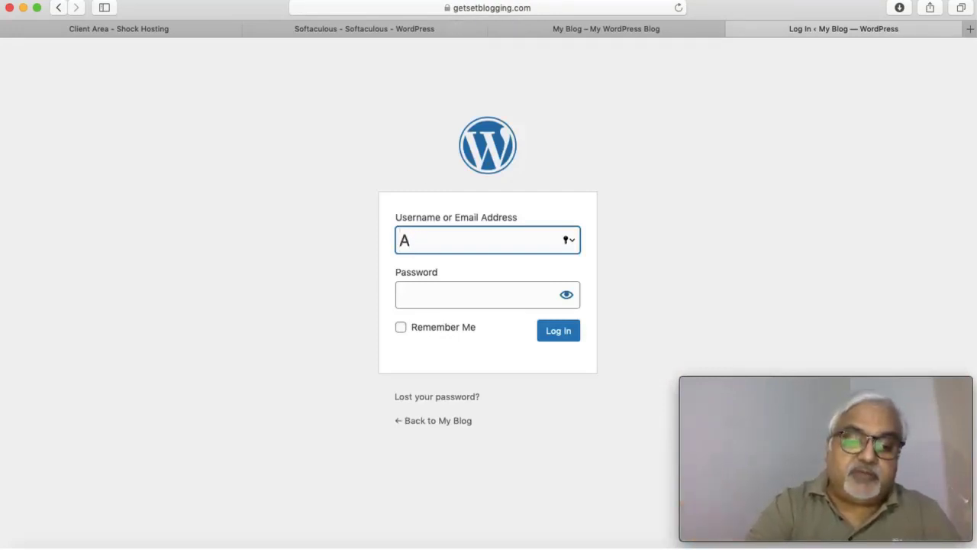
text(dmin)
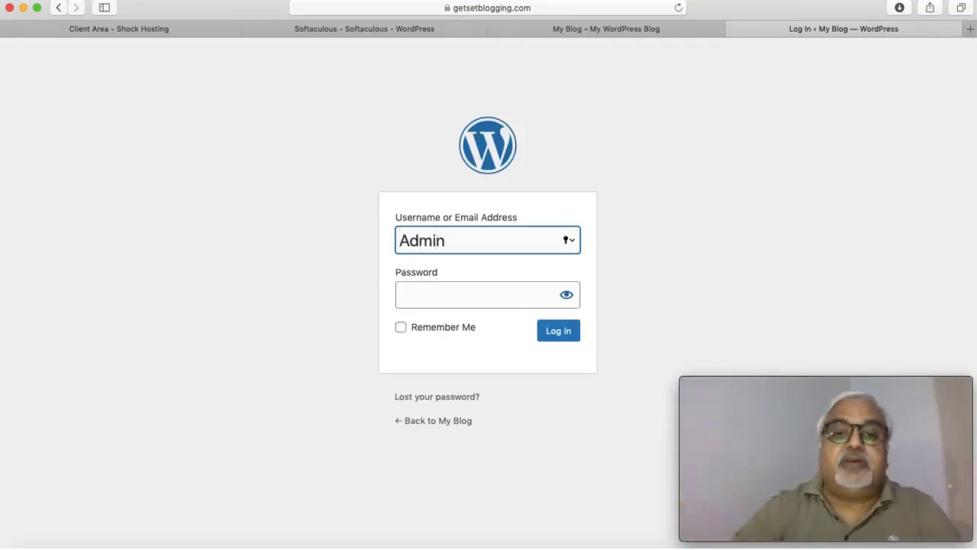
click(446, 294)
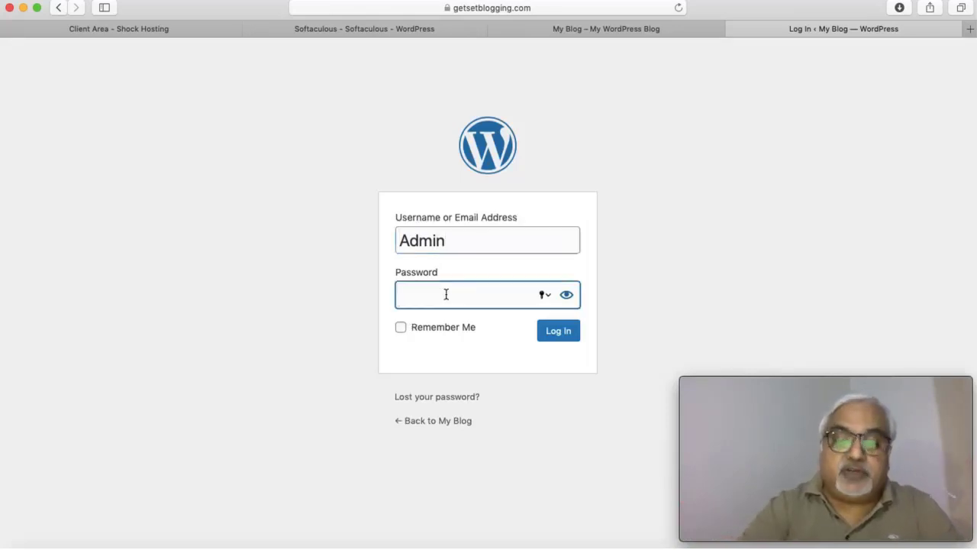
text(••)
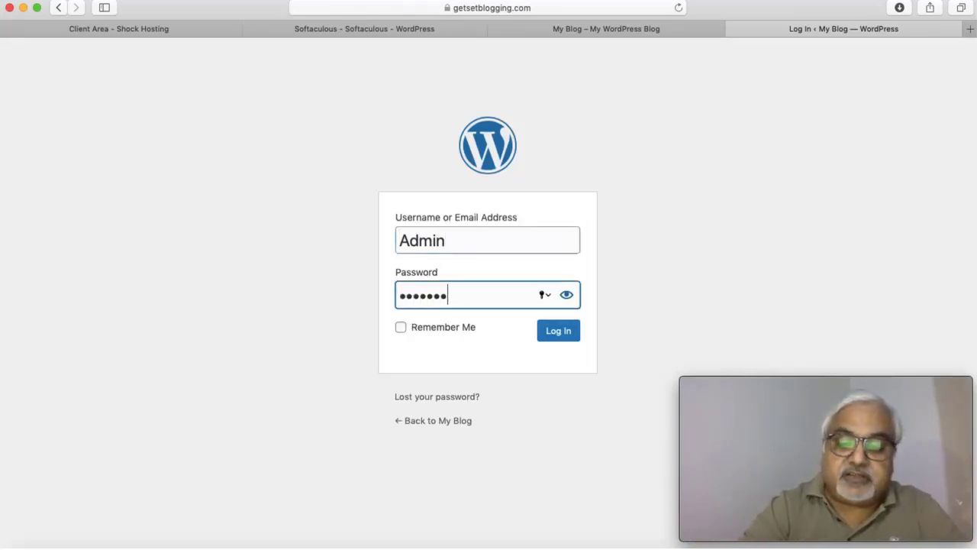
text(••••••••••••)
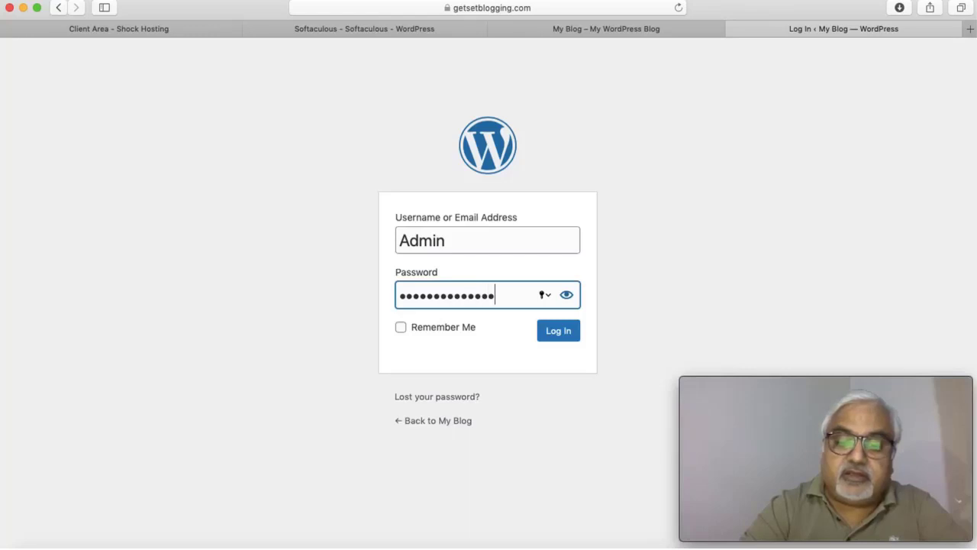
text(•)
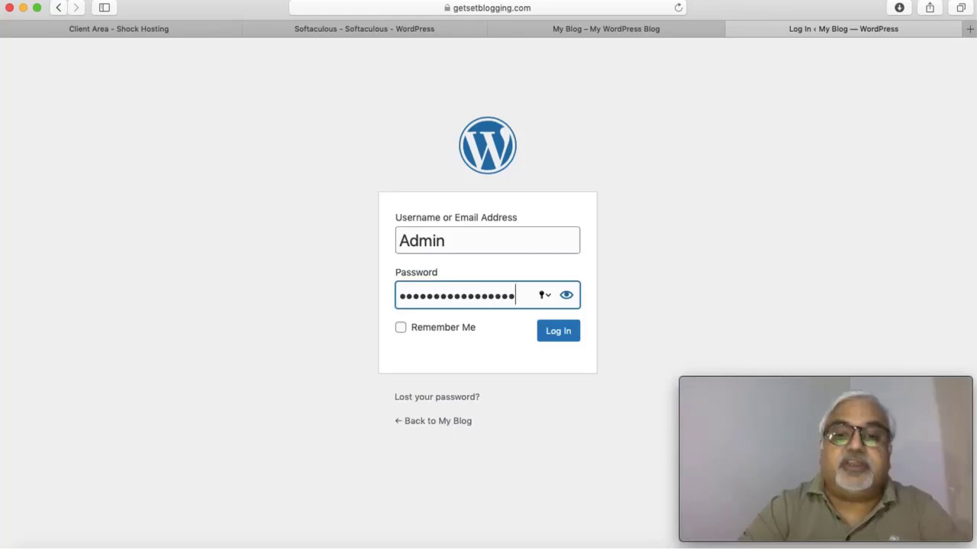
key(Return)
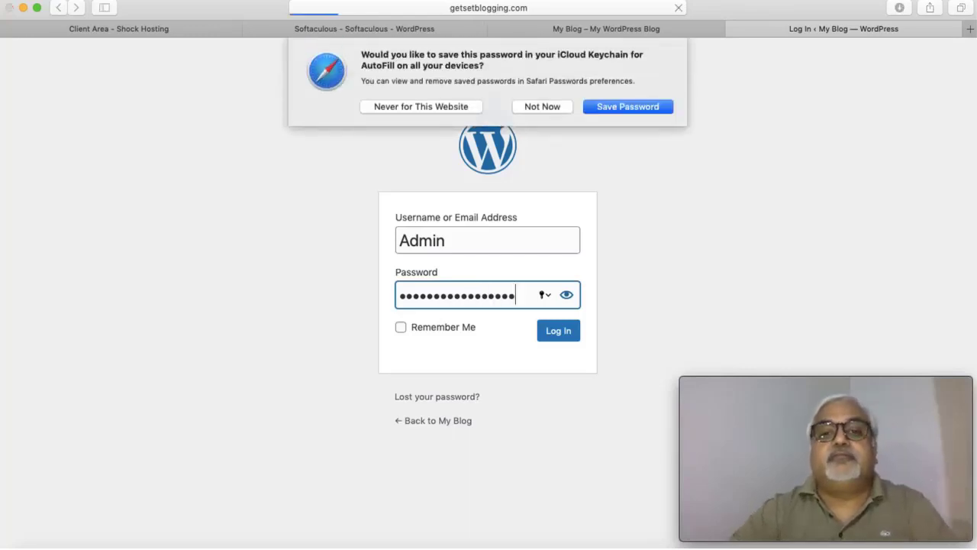
click(622, 106)
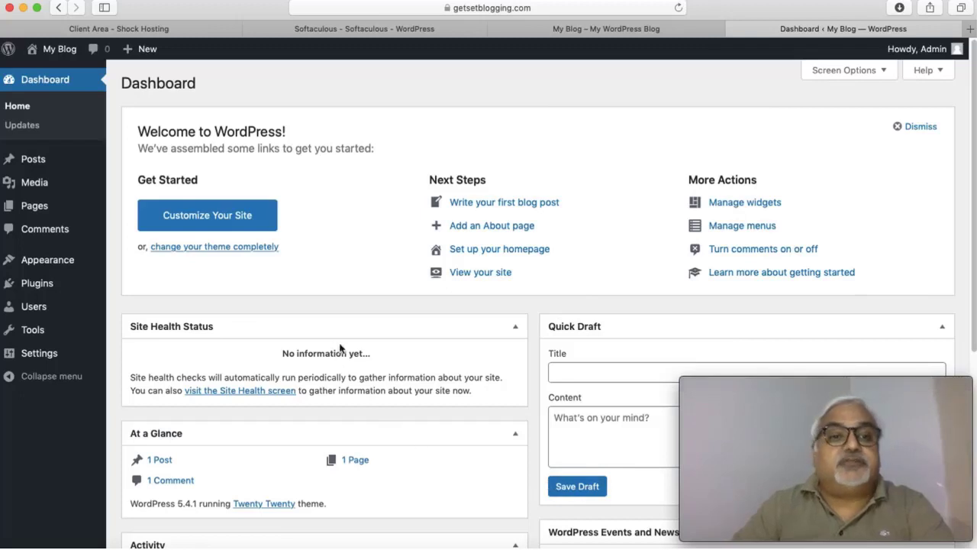
Step: Open All Posts and compare the Hello world! post with the live My Blog tab
mouse_move(102, 154)
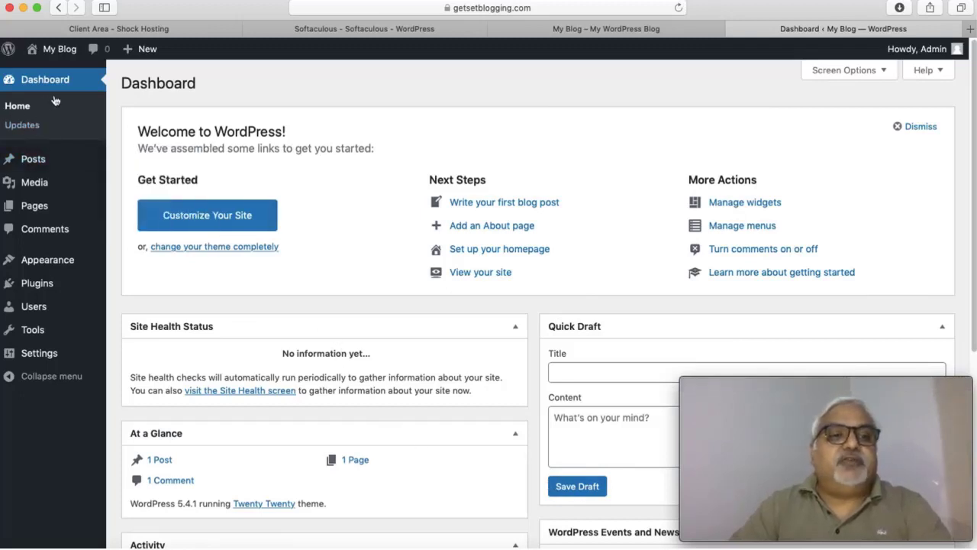
mouse_move(36, 163)
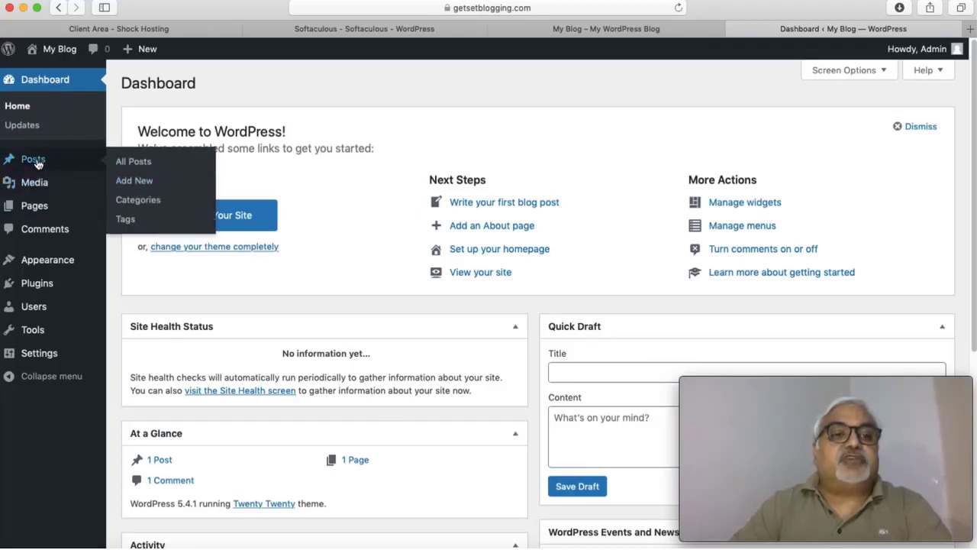
click(38, 164)
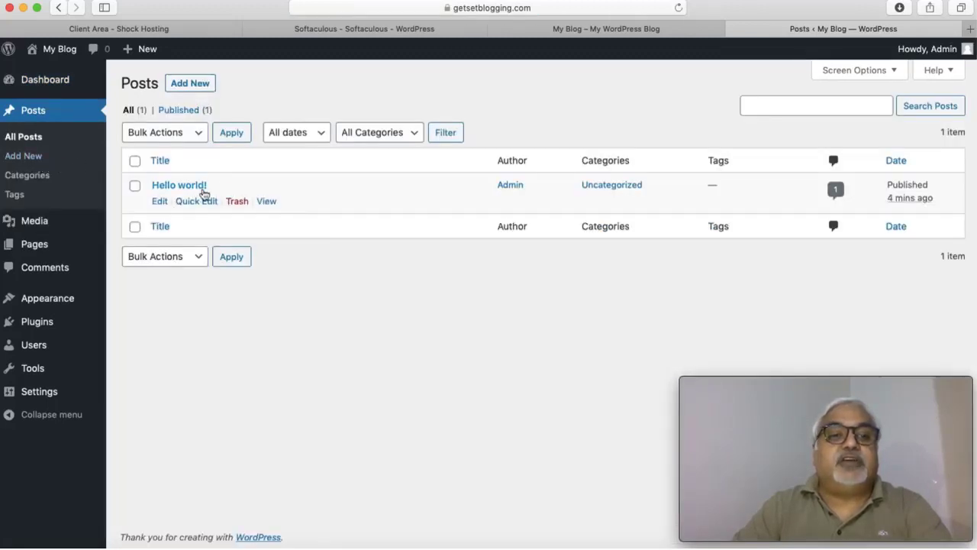
click(619, 32)
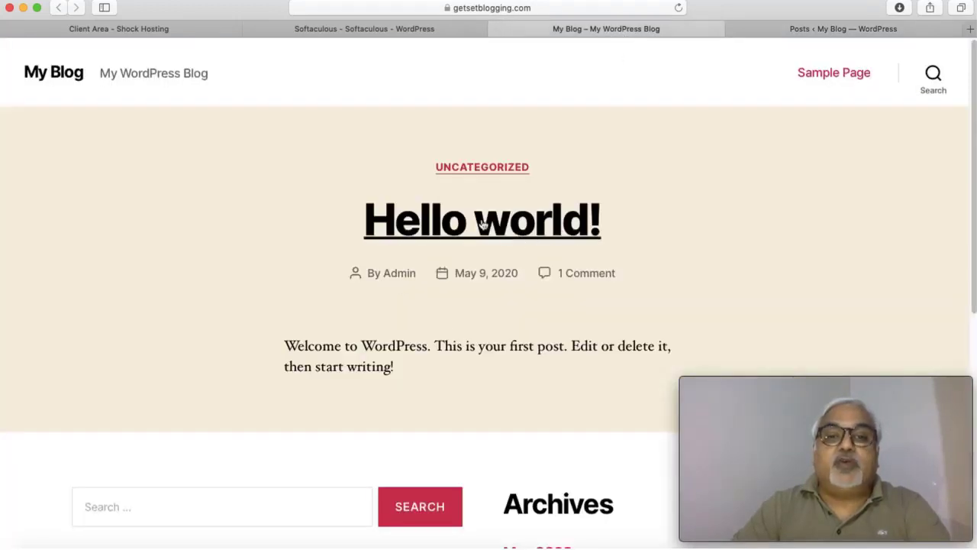
click(830, 30)
mouse_move(229, 192)
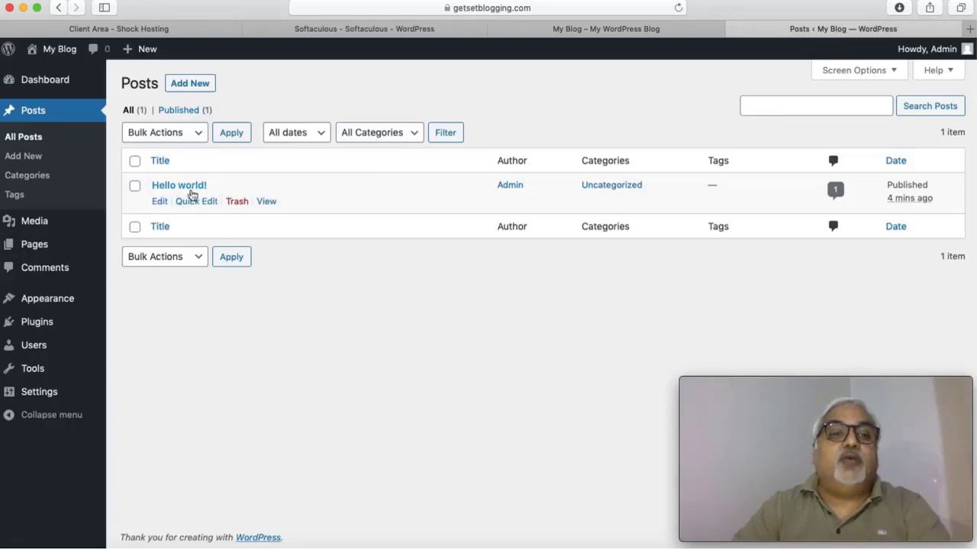
click(604, 31)
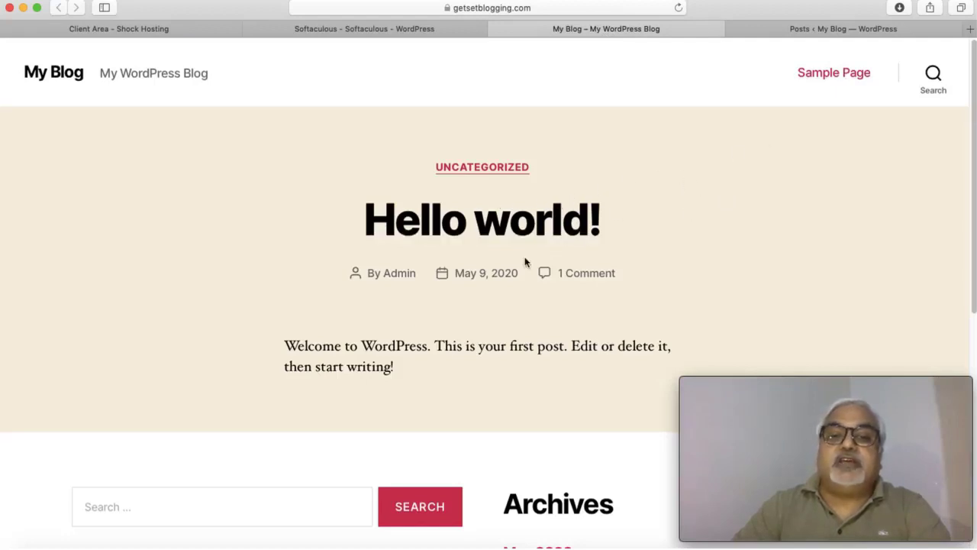
click(840, 29)
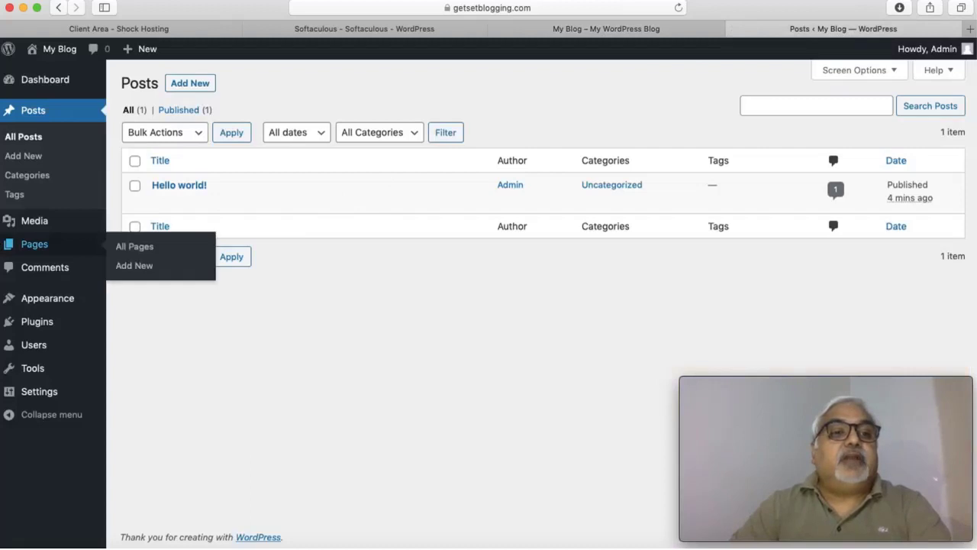
click(28, 160)
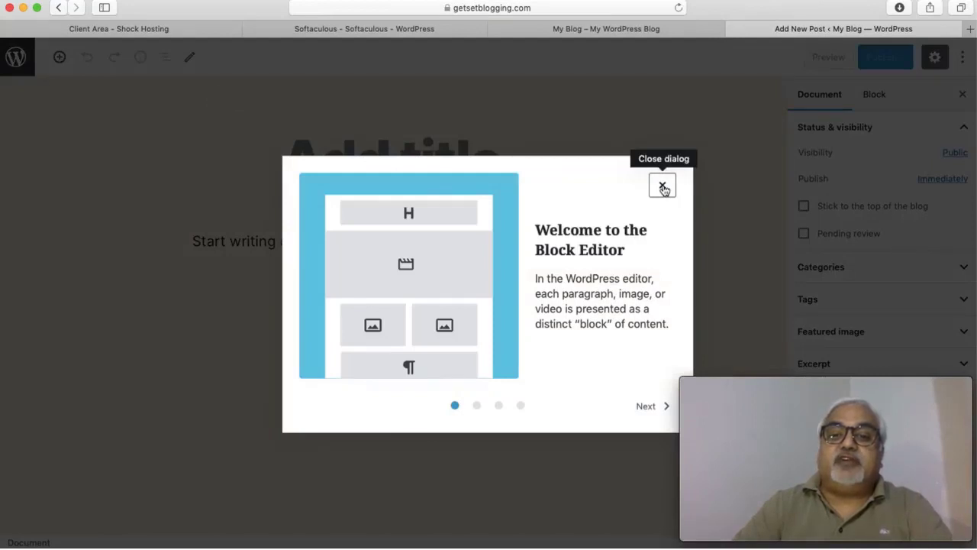
click(662, 187)
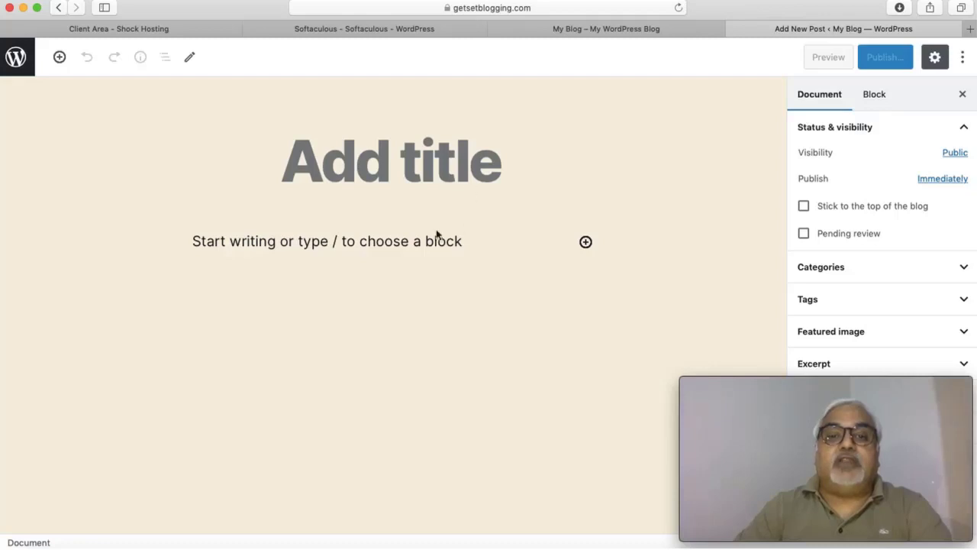
click(627, 28)
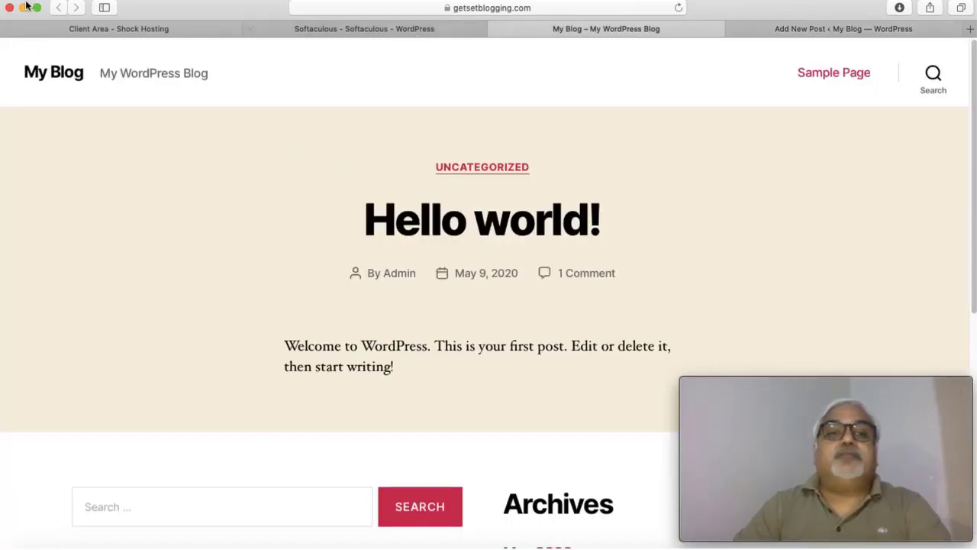
click(823, 28)
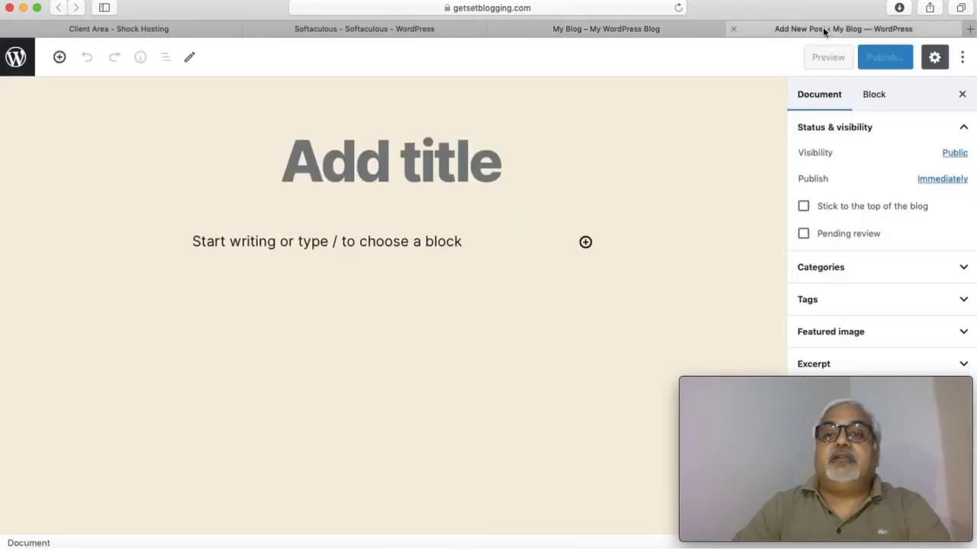
click(61, 8)
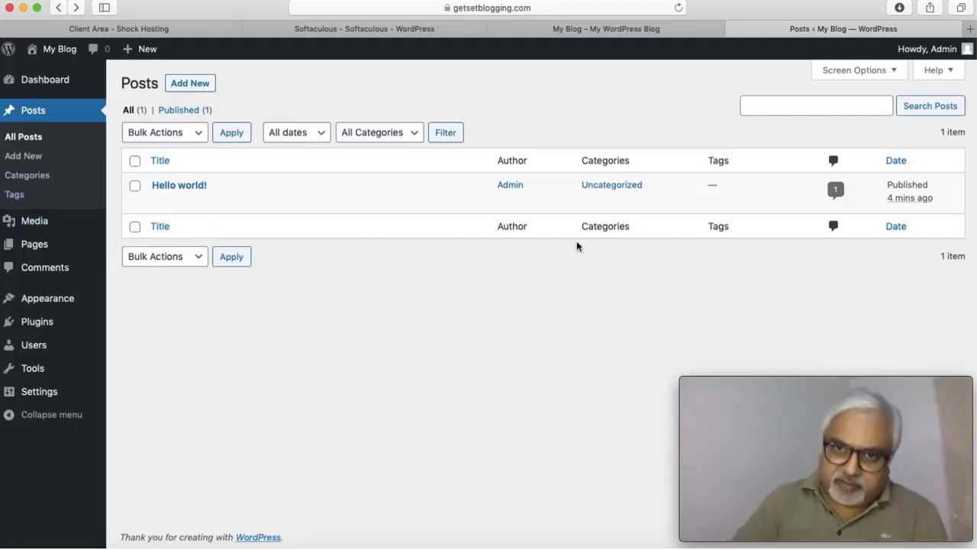
Step: Check the empty Media Library, then open the Pages list
click(33, 222)
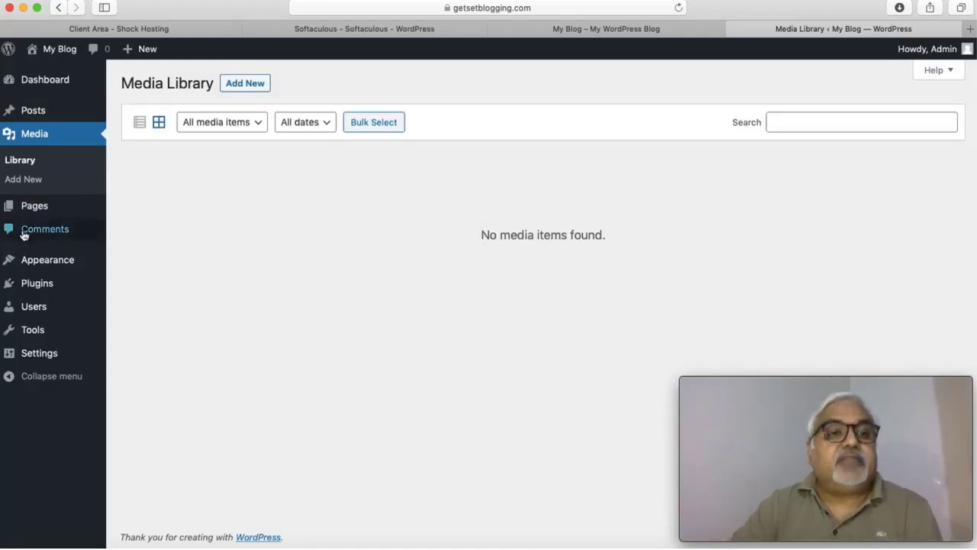
click(32, 209)
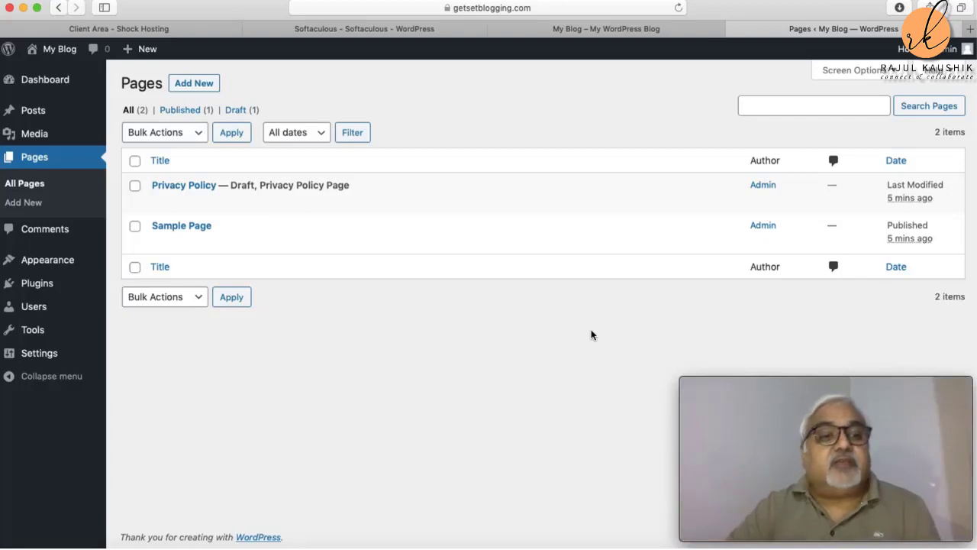
Step: Open Appearance > Themes to see Twenty Twenty, Twenty Nineteen and Twenty Seventeen
mouse_move(33, 262)
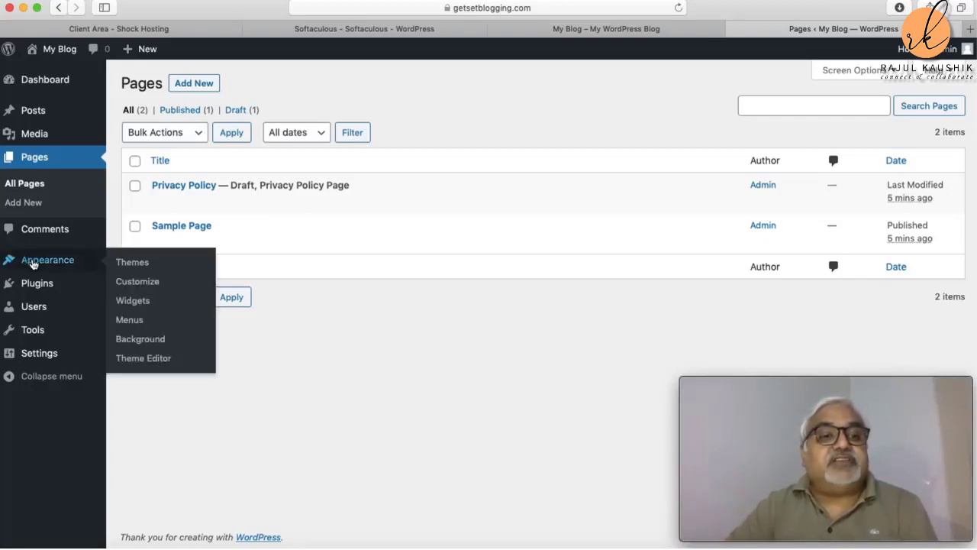
mouse_move(37, 287)
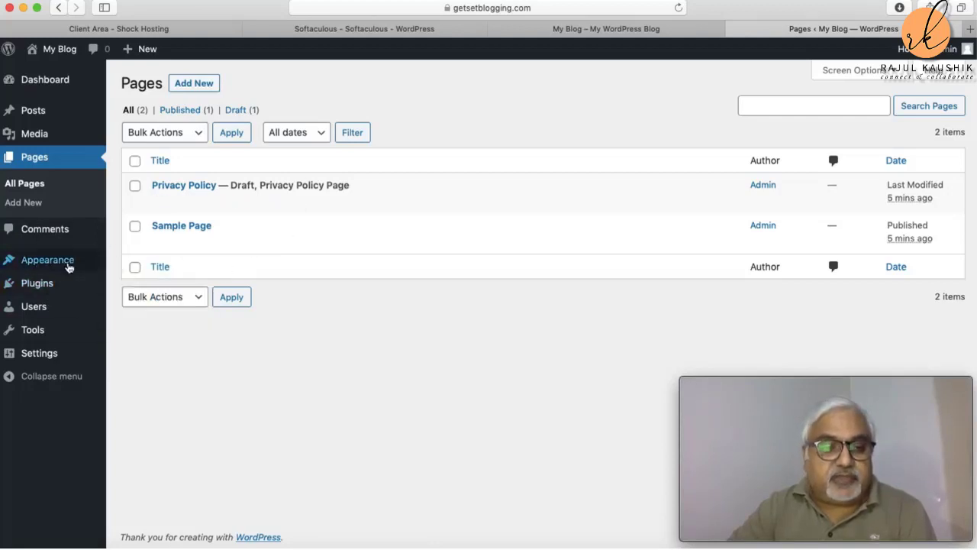
click(61, 264)
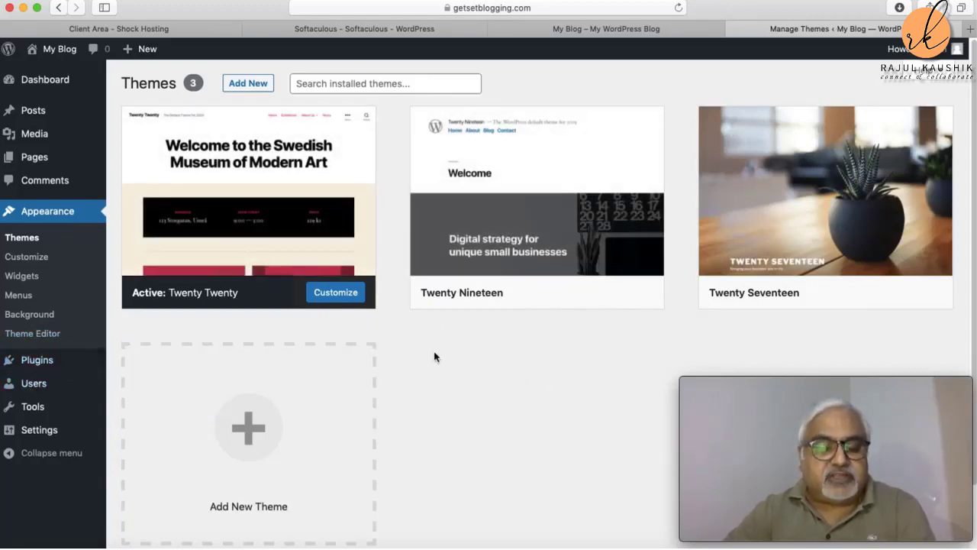
Step: Delete the Hello Dolly plugin from Installed Plugins, confirming the deletion
click(39, 363)
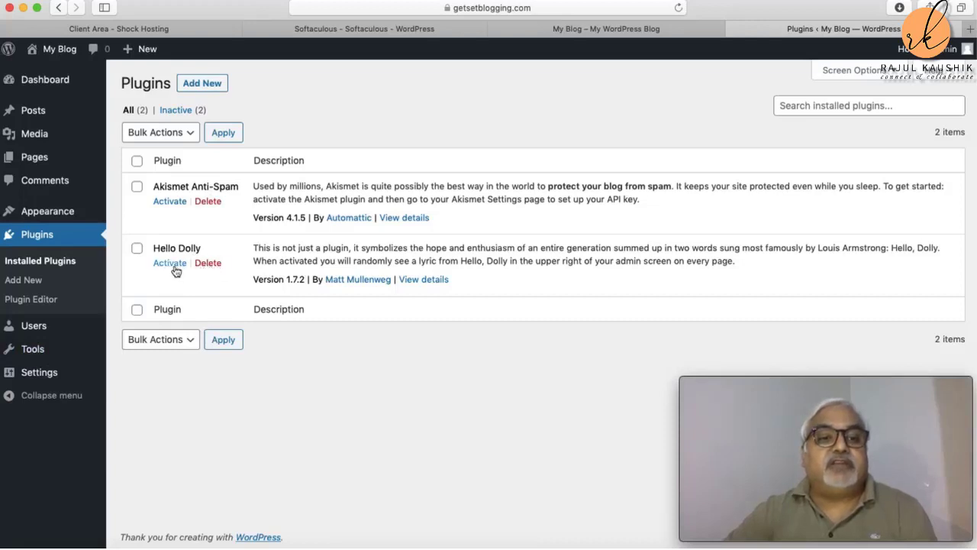
click(208, 263)
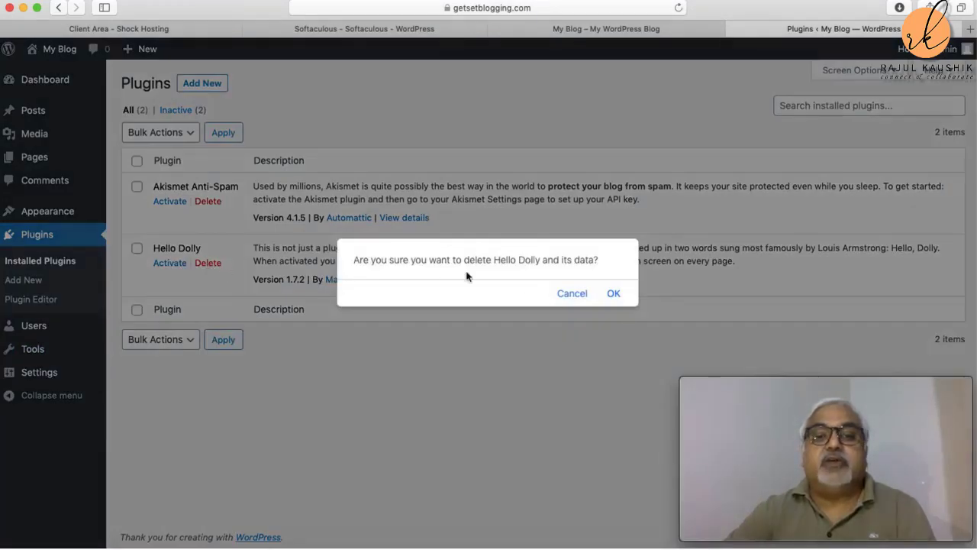
click(613, 298)
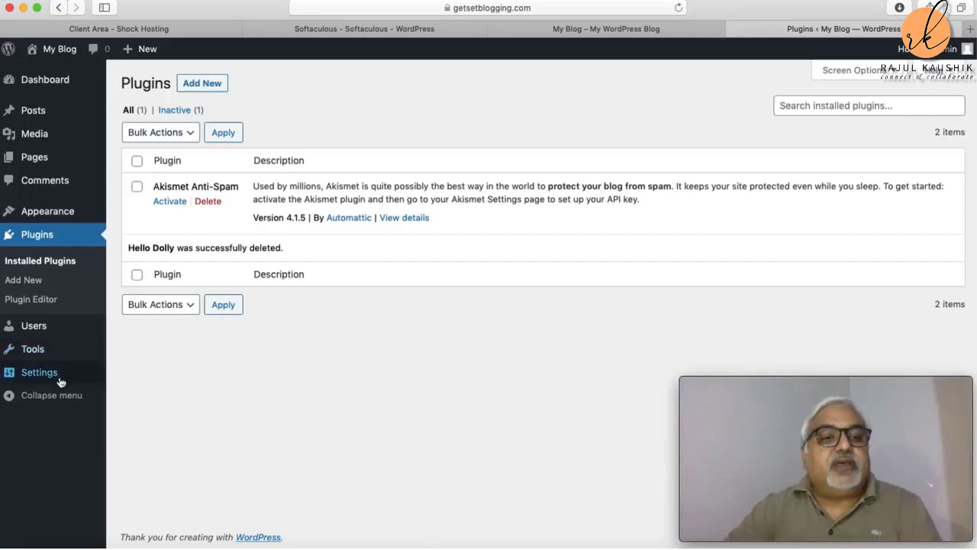
Step: Glance at the Tools page, then return to the Appearance Themes screen
mouse_move(29, 331)
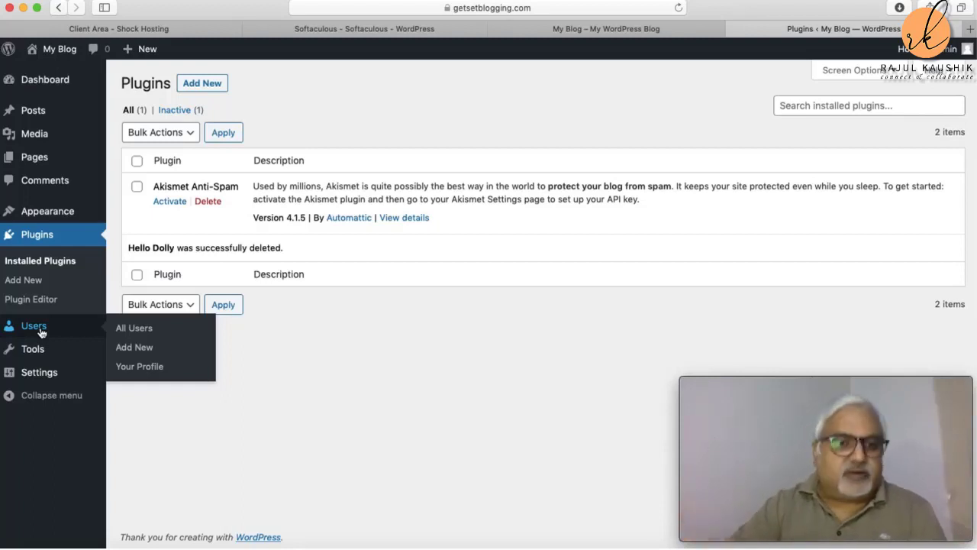
click(34, 355)
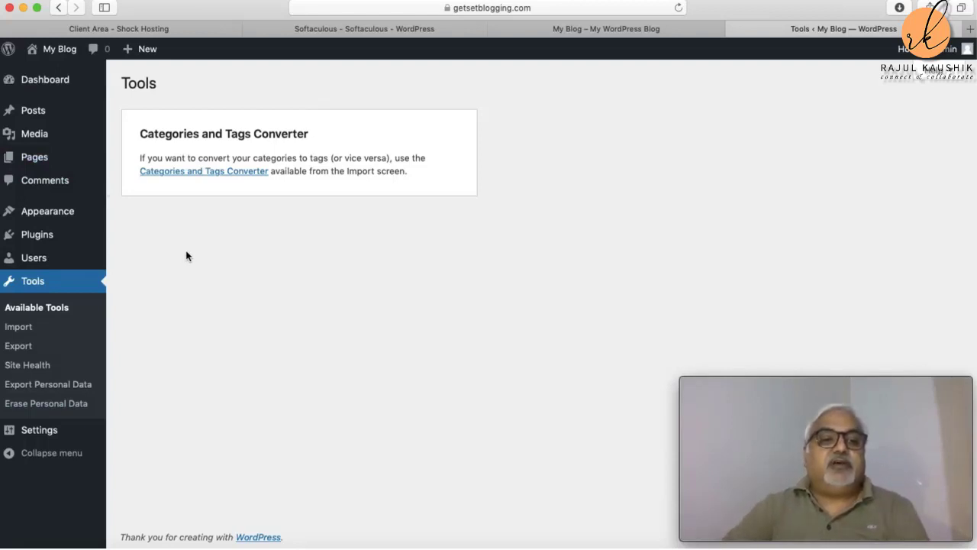
click(45, 212)
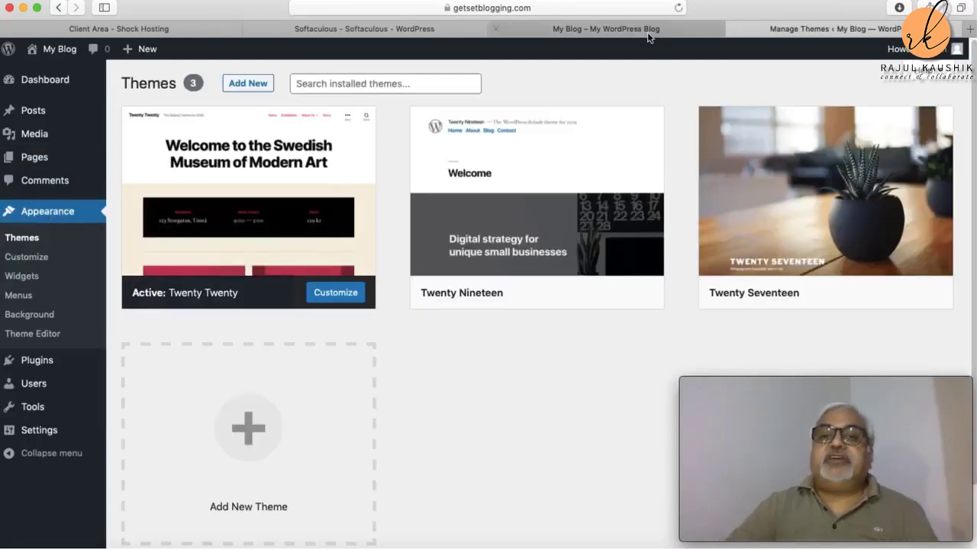
Step: Peek at the live blog and Themes, then select the Shock Hosting client area's address
click(613, 28)
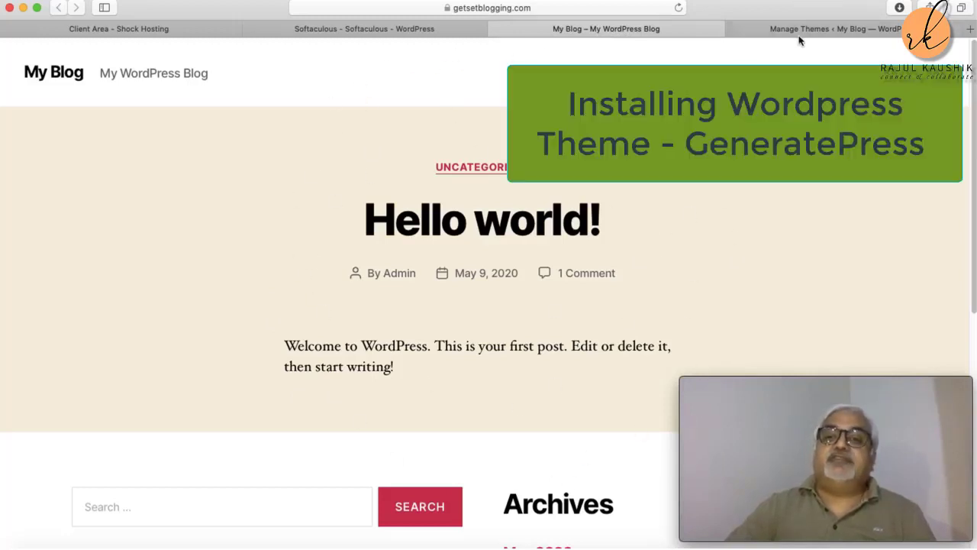
click(800, 29)
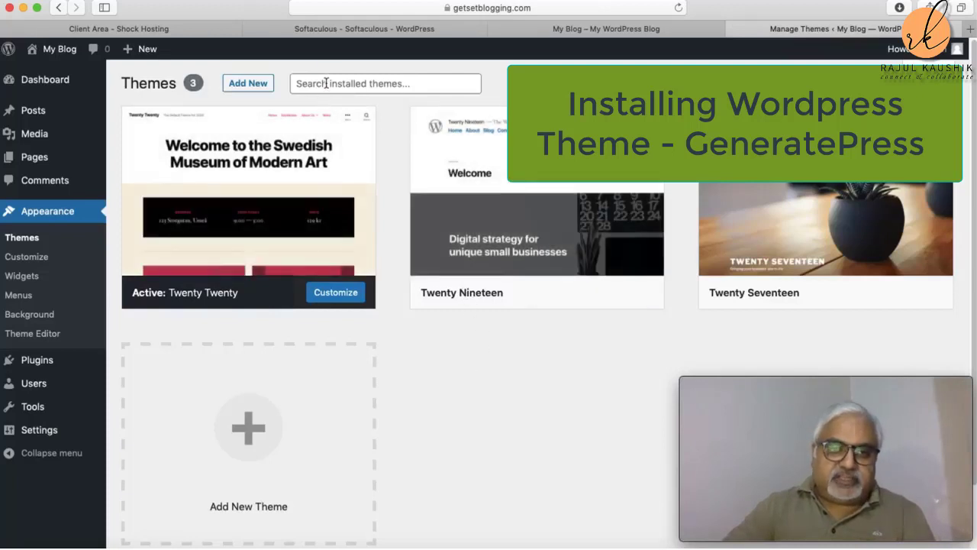
click(294, 83)
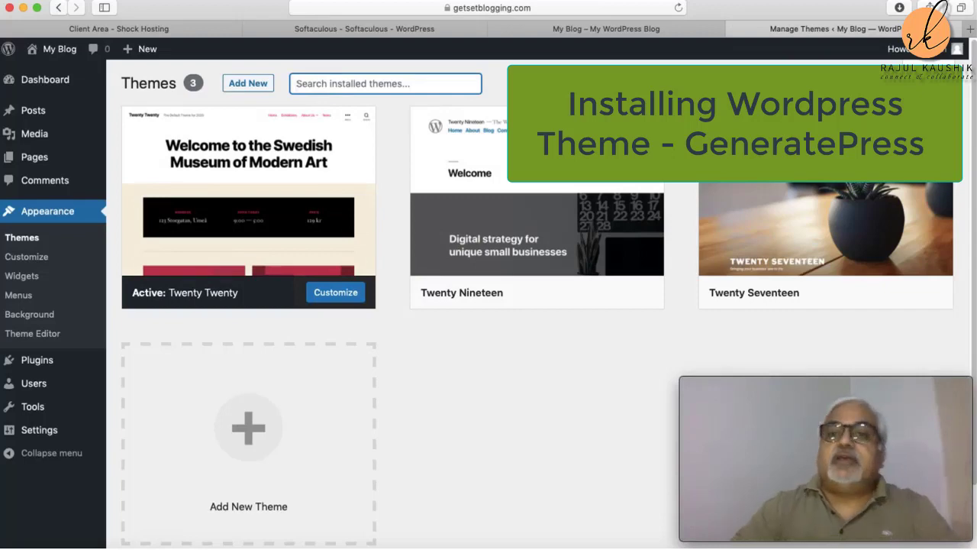
click(136, 29)
click(472, 7)
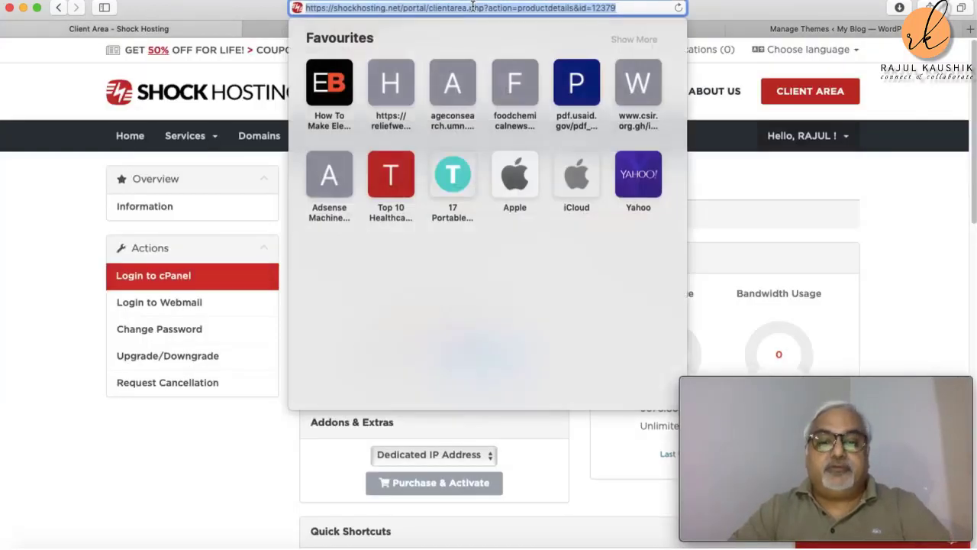
Step: Search Google for 'generatepress theme demo' and skim the results
key(BackSpace)
text(google.com)
click(429, 42)
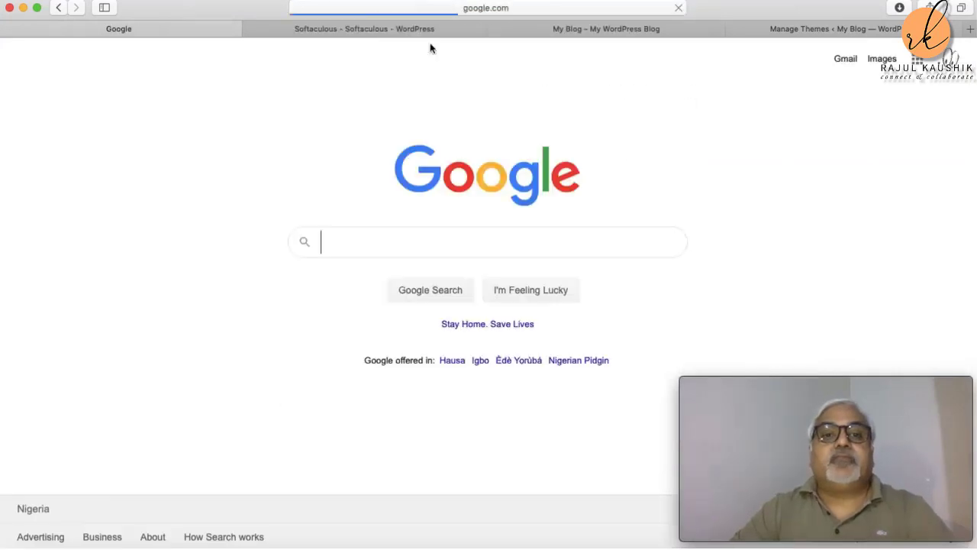
text(ge)
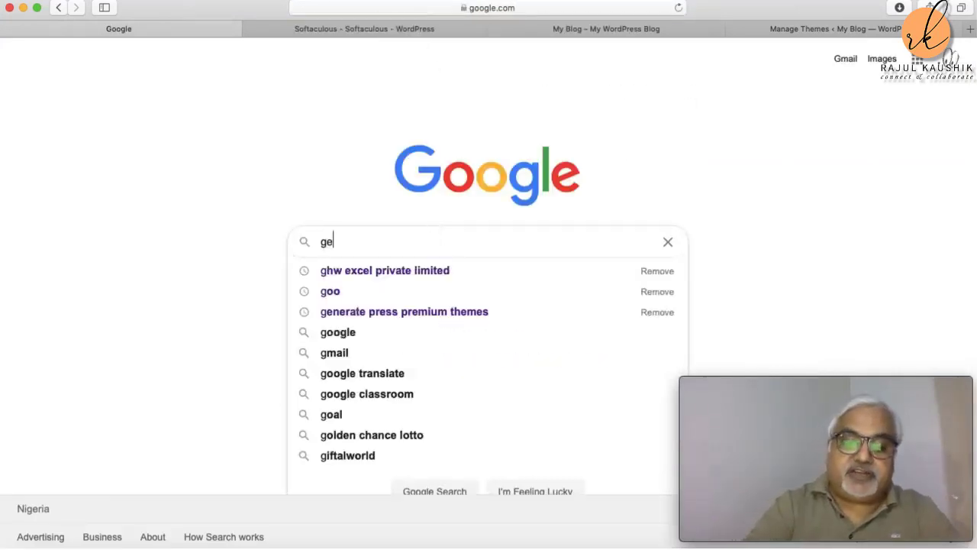
text(neratepre)
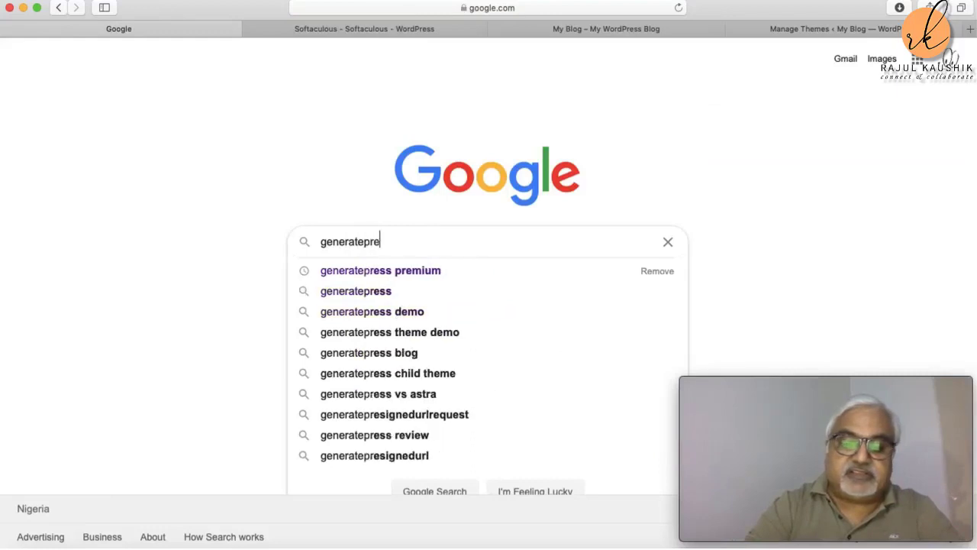
text(ss)
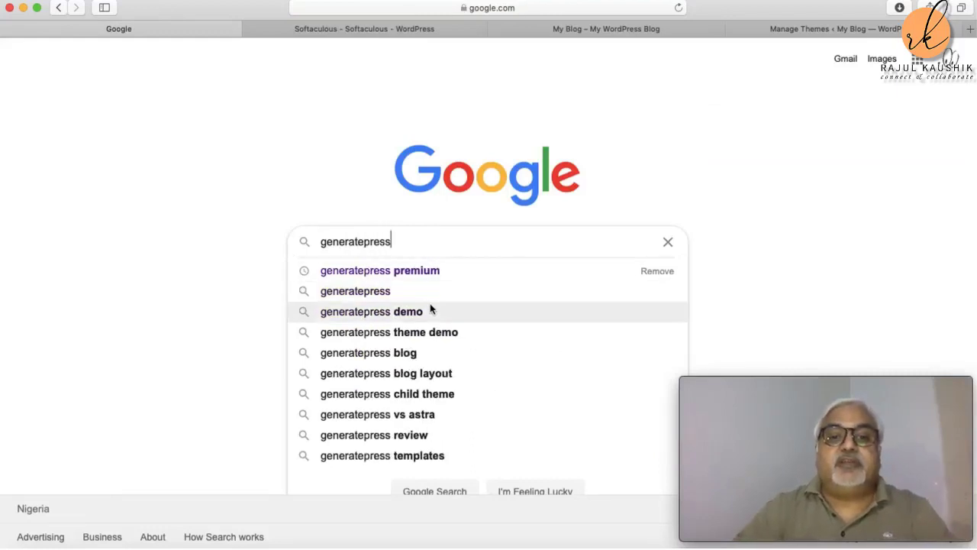
text( the)
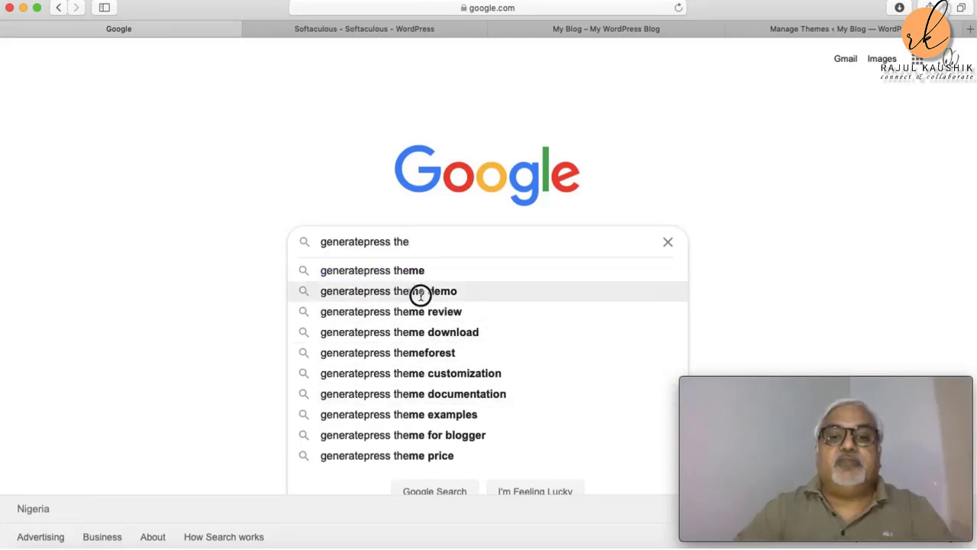
click(423, 294)
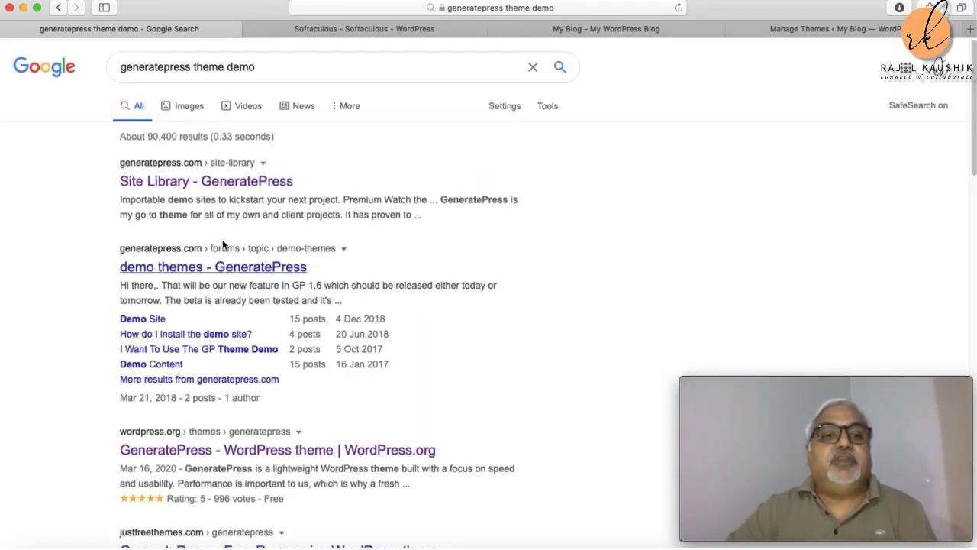
scroll(422, 287, down, 3)
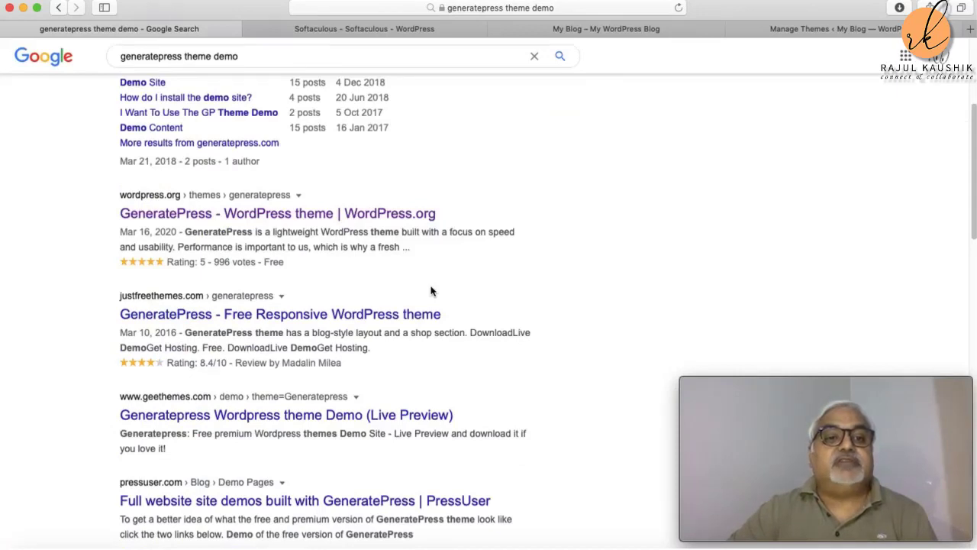
scroll(324, 252, up, 2)
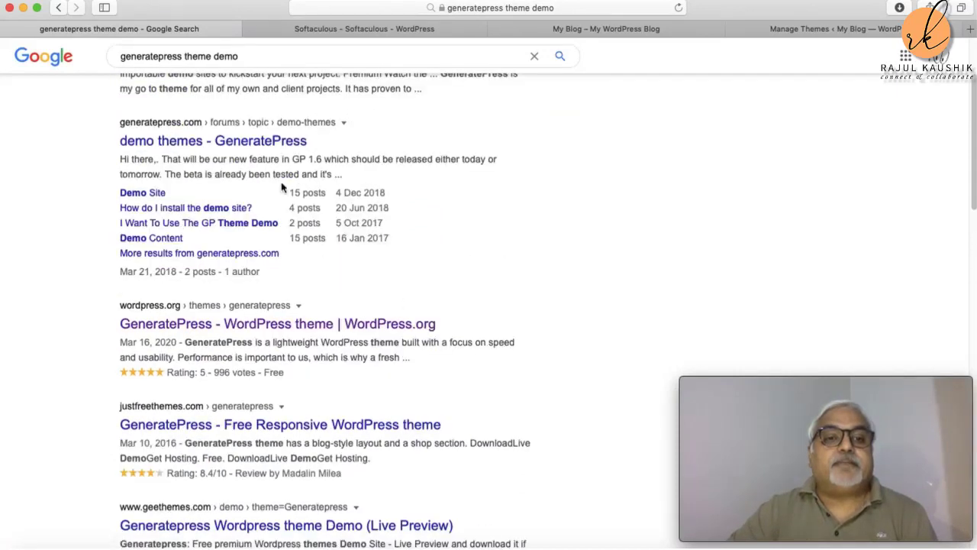
Step: Check the GeneratePress demo themes forum result, then return to the Google results
click(256, 145)
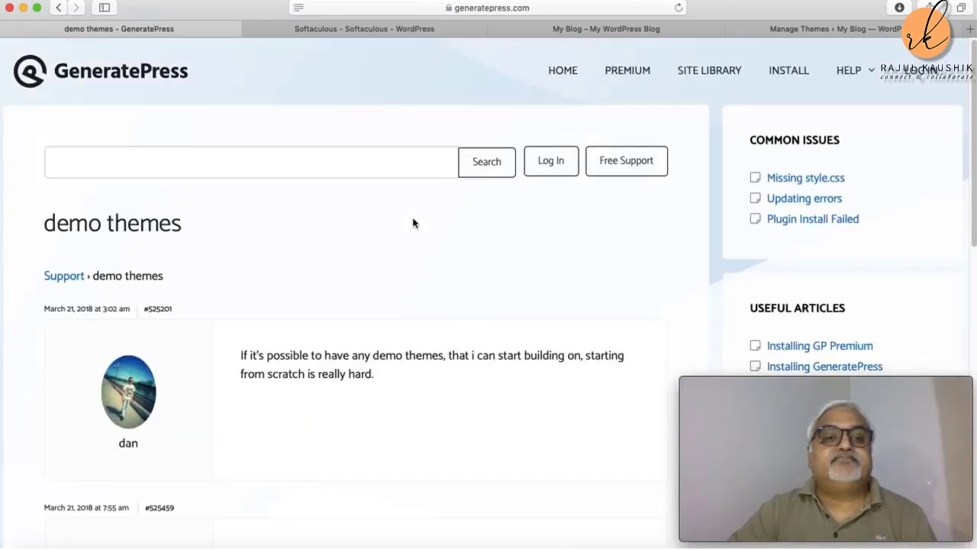
click(59, 9)
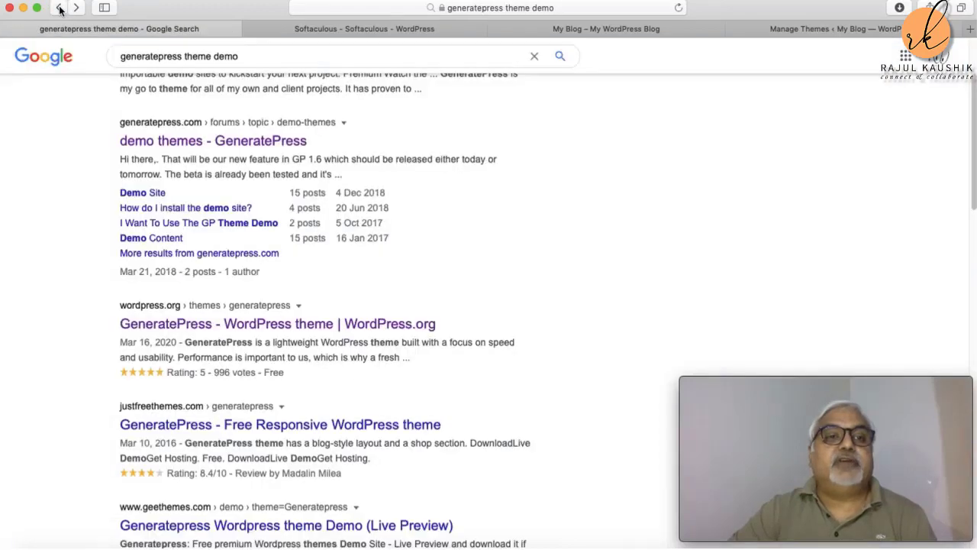
scroll(340, 191, up, 3)
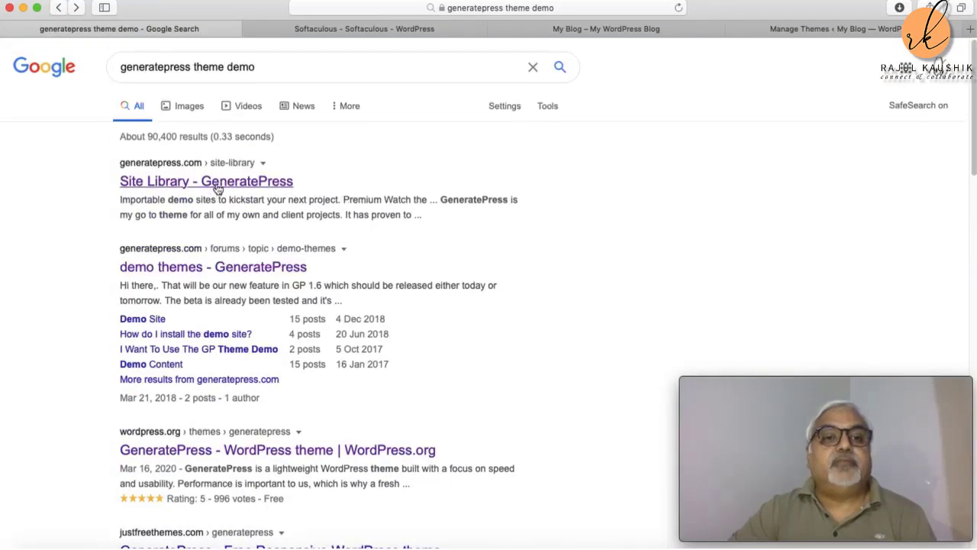
Step: Browse the Site Library's importable demo sites, then go to the GeneratePress home page
click(218, 188)
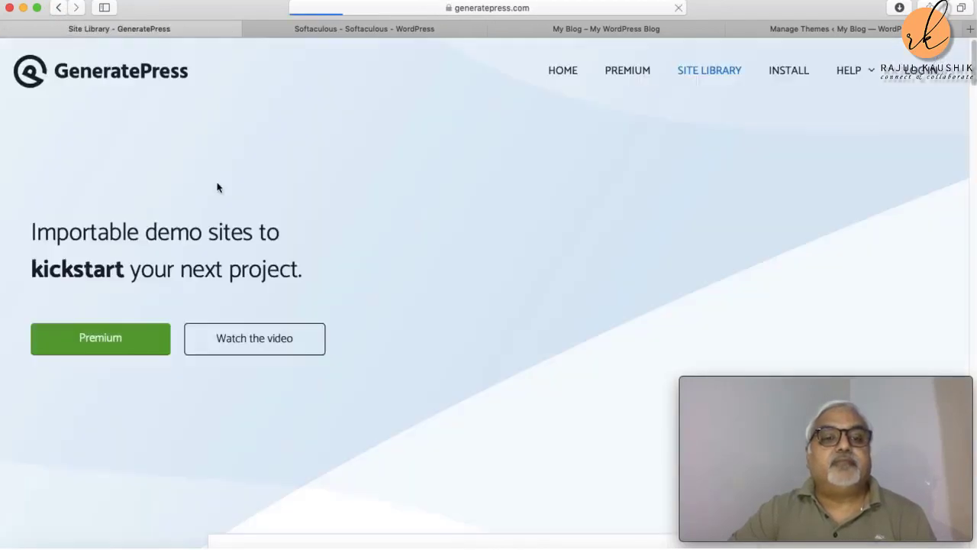
scroll(420, 221, down, 20)
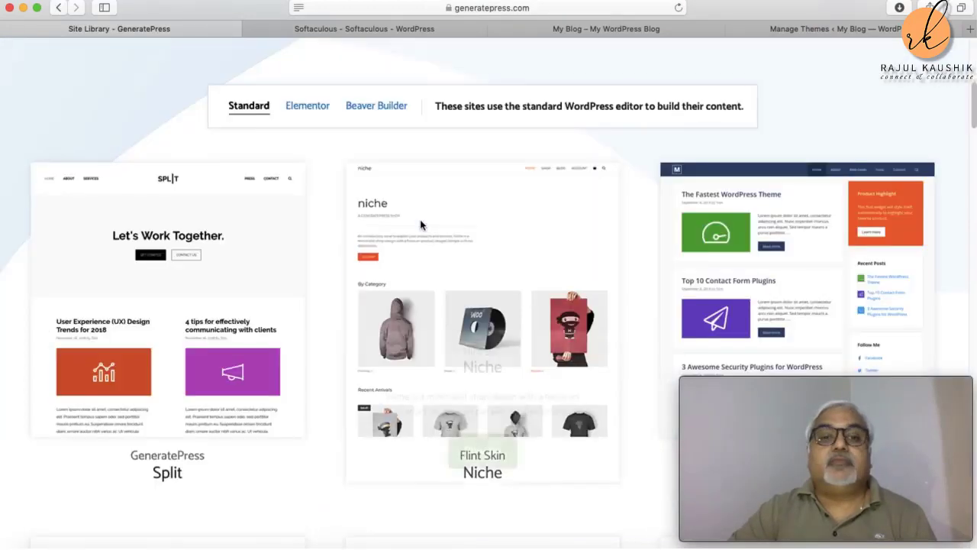
scroll(420, 223, down, 20)
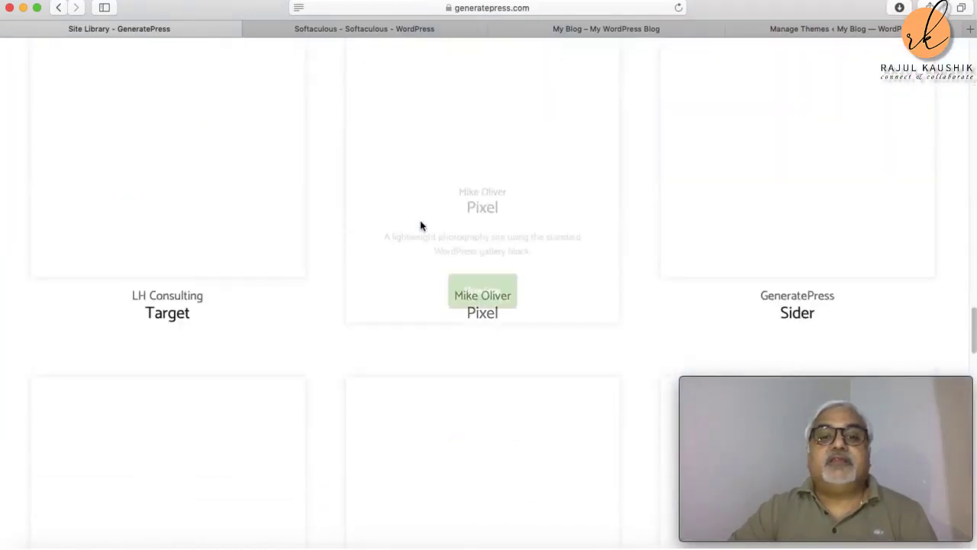
scroll(426, 222, up, 20)
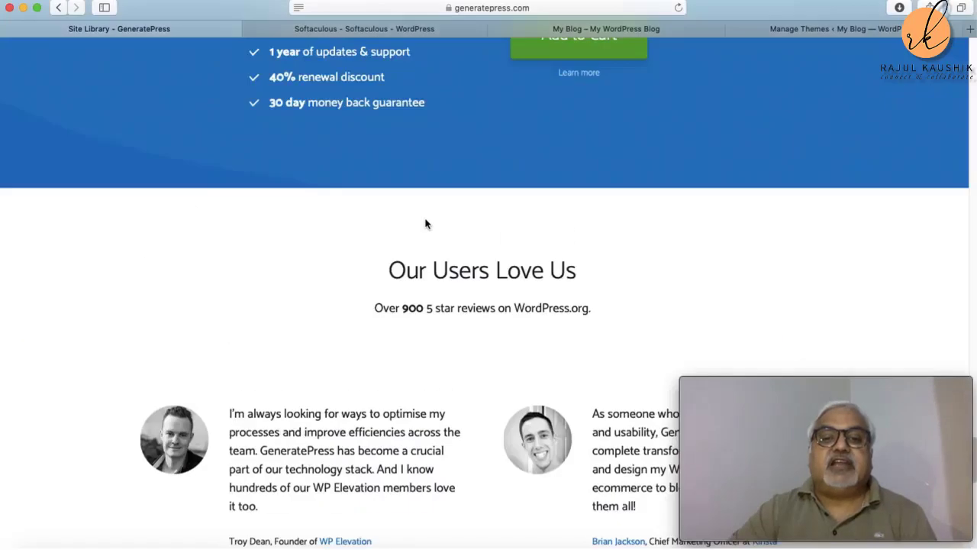
scroll(418, 218, up, 15)
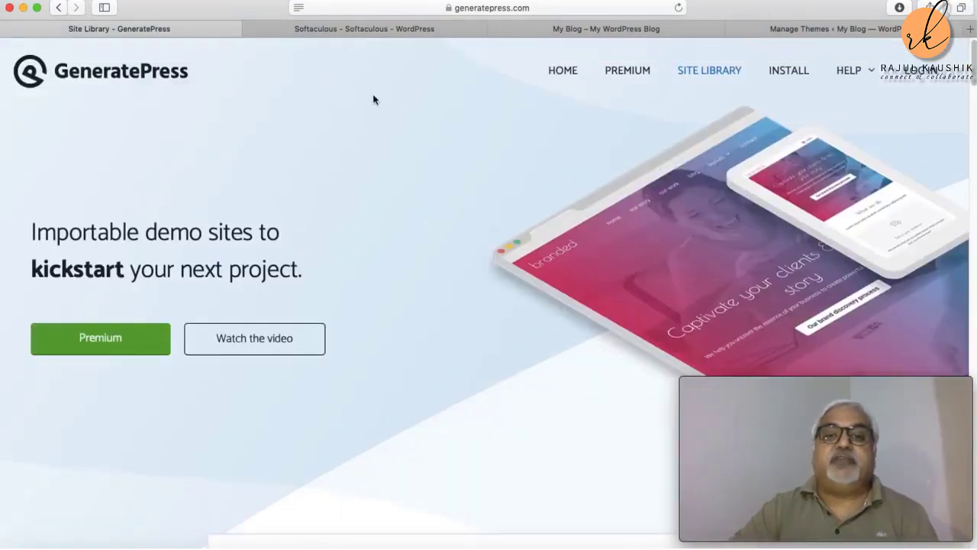
click(561, 72)
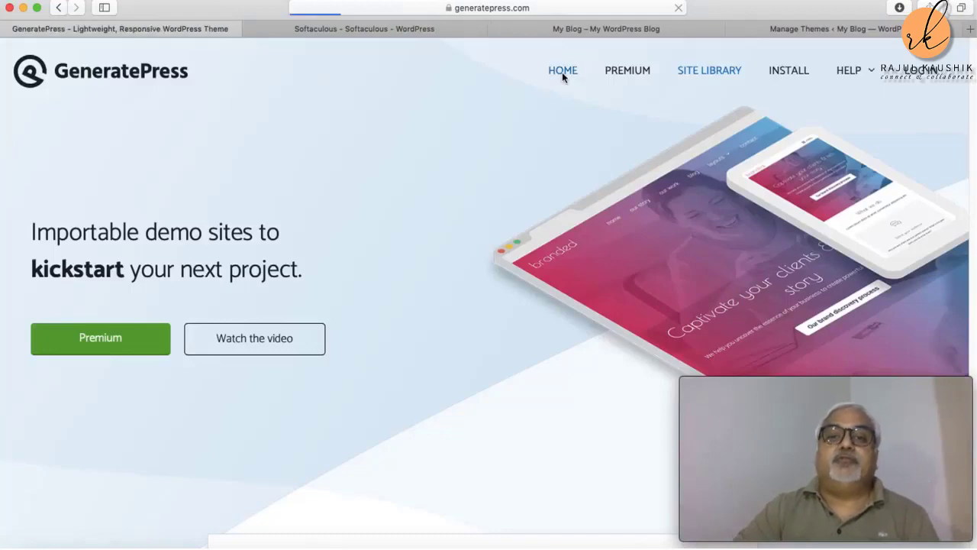
Step: Scroll through the GeneratePress home page, then head back to WordPress's Manage Themes page
scroll(396, 289, down, 5)
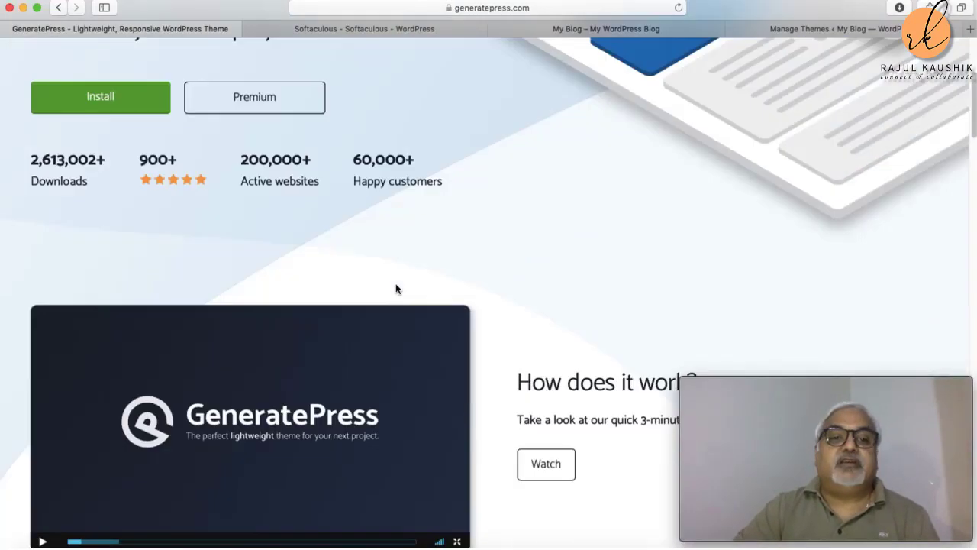
scroll(395, 289, down, 3)
scroll(397, 288, down, 13)
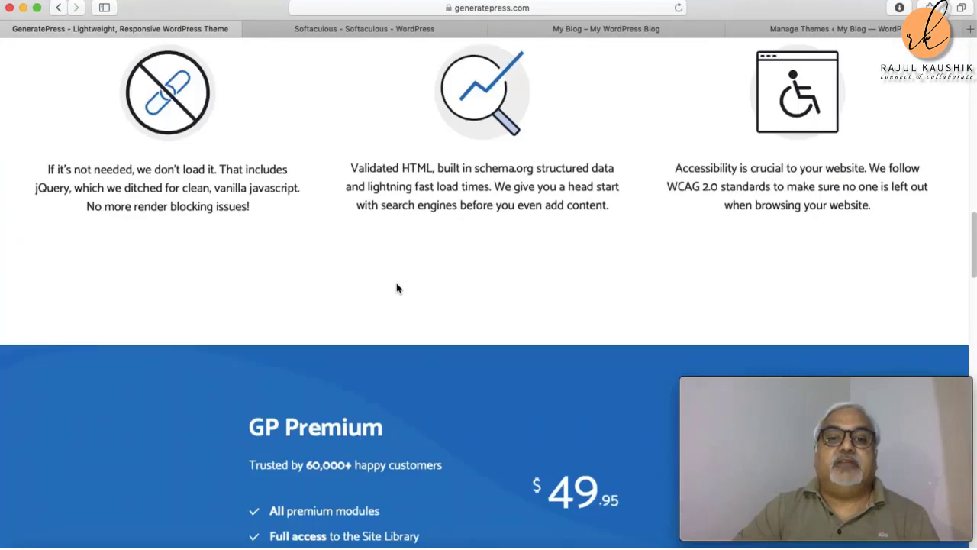
scroll(397, 285, up, 11)
scroll(397, 284, up, 2)
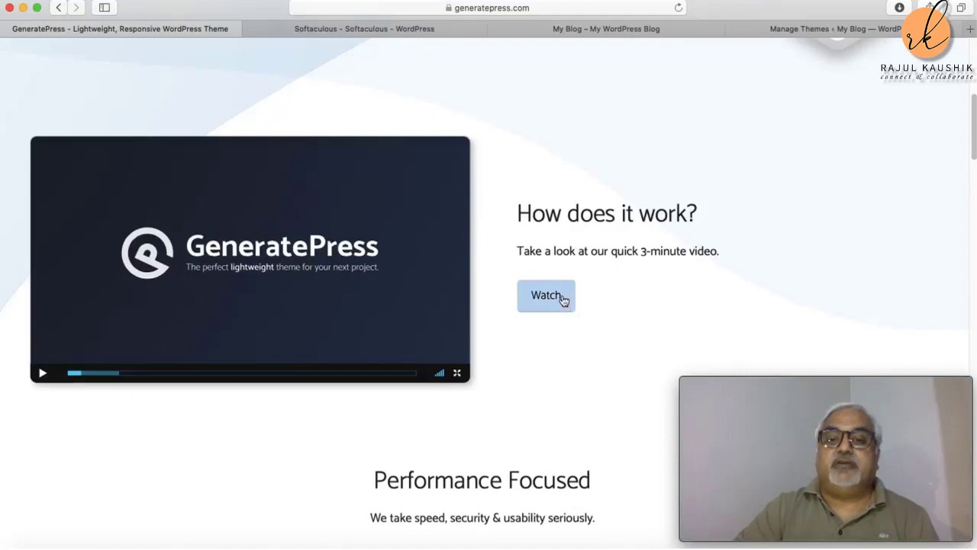
scroll(563, 299, up, 5)
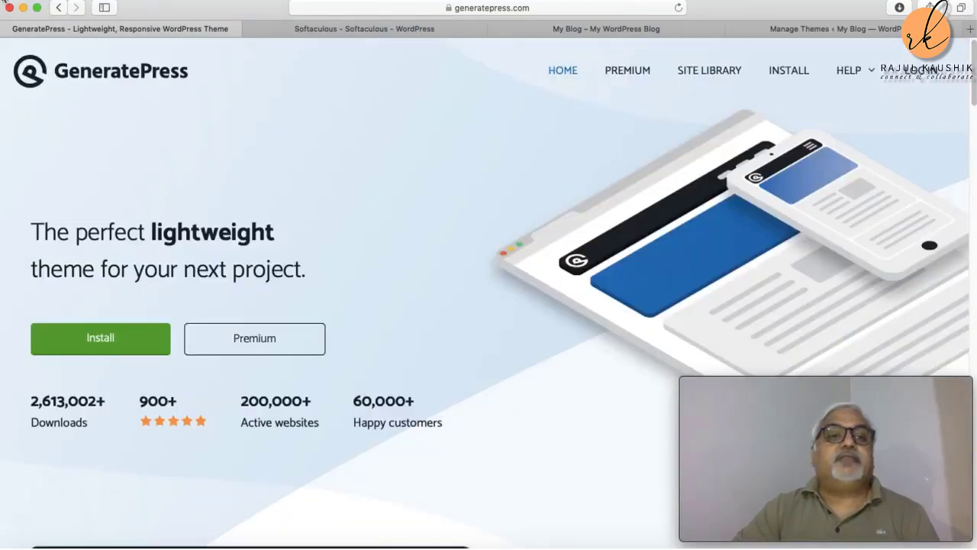
click(61, 8)
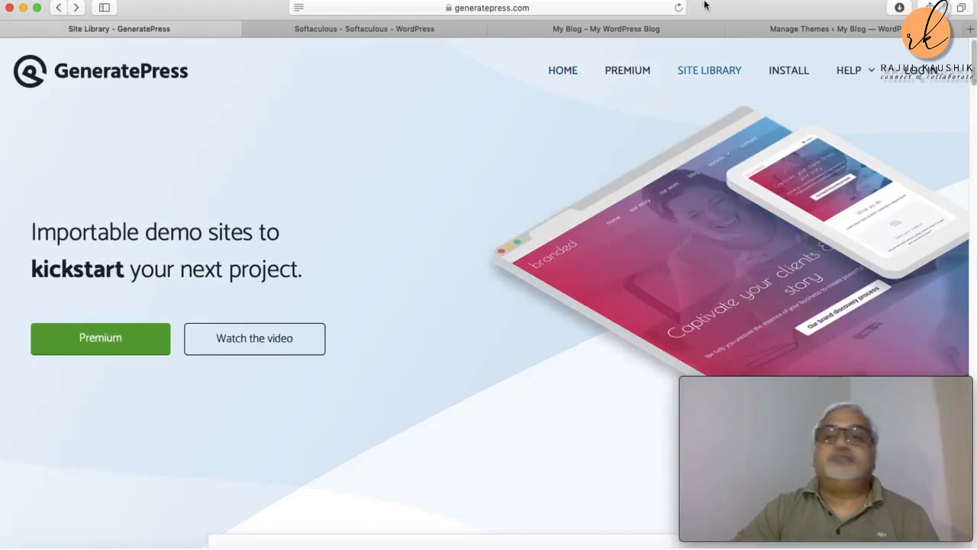
click(815, 31)
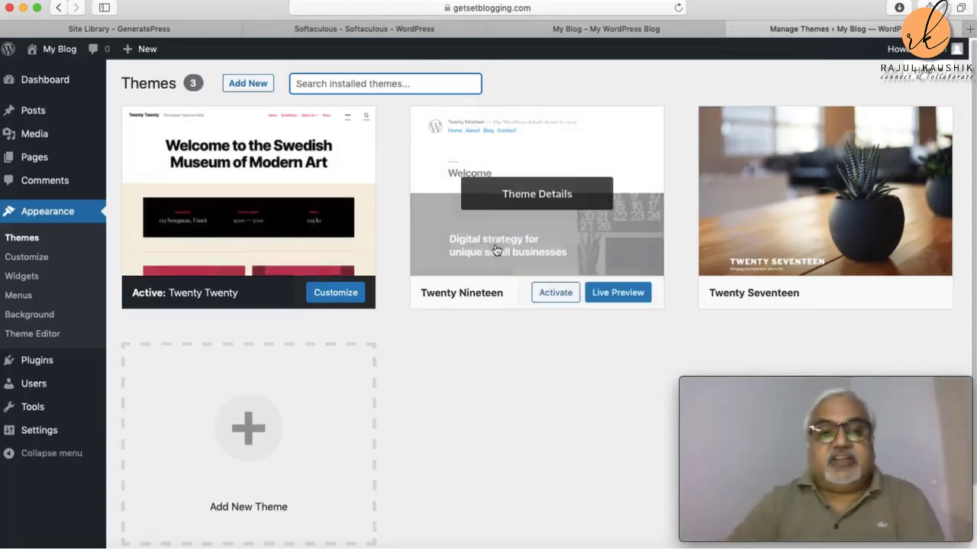
Step: Search Add New themes for 'generatep' and open the GeneratePress theme preview
click(368, 84)
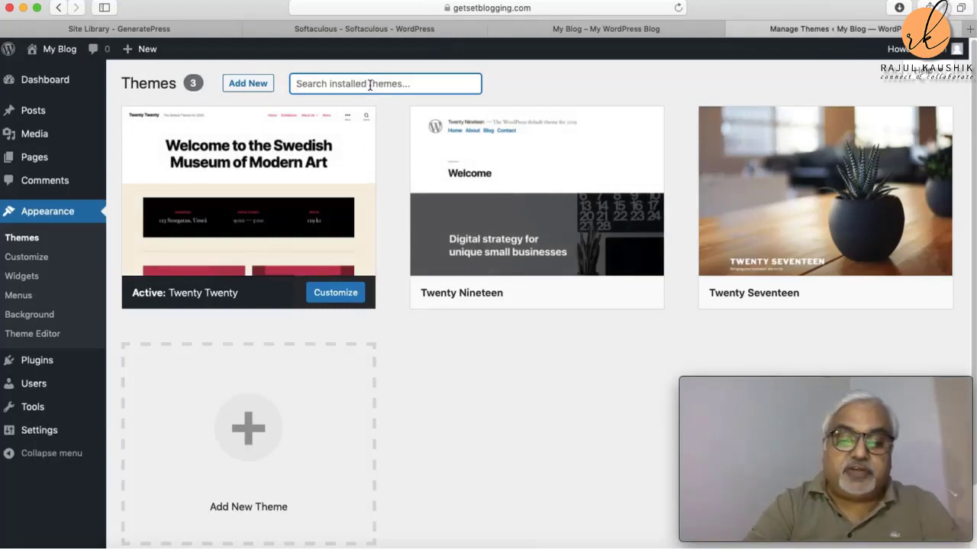
text(generate)
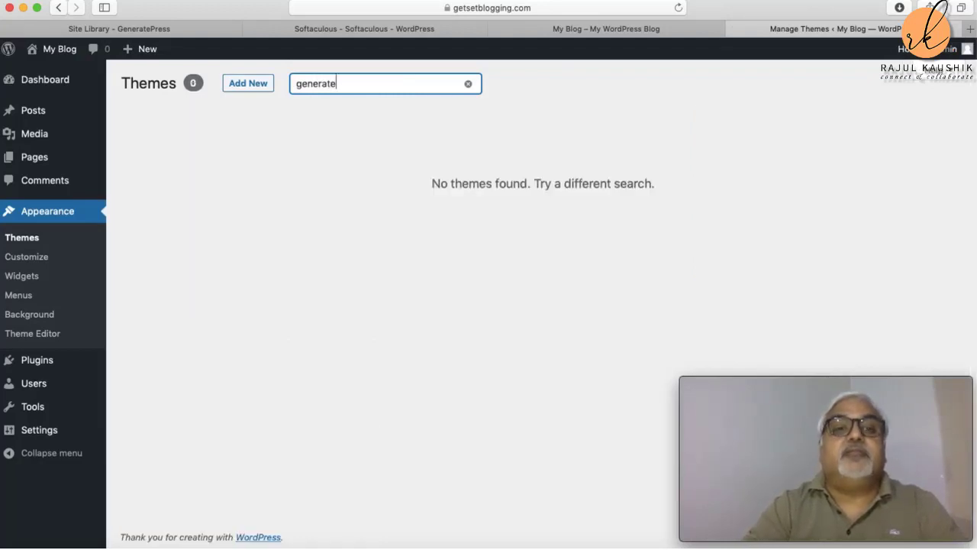
text(press)
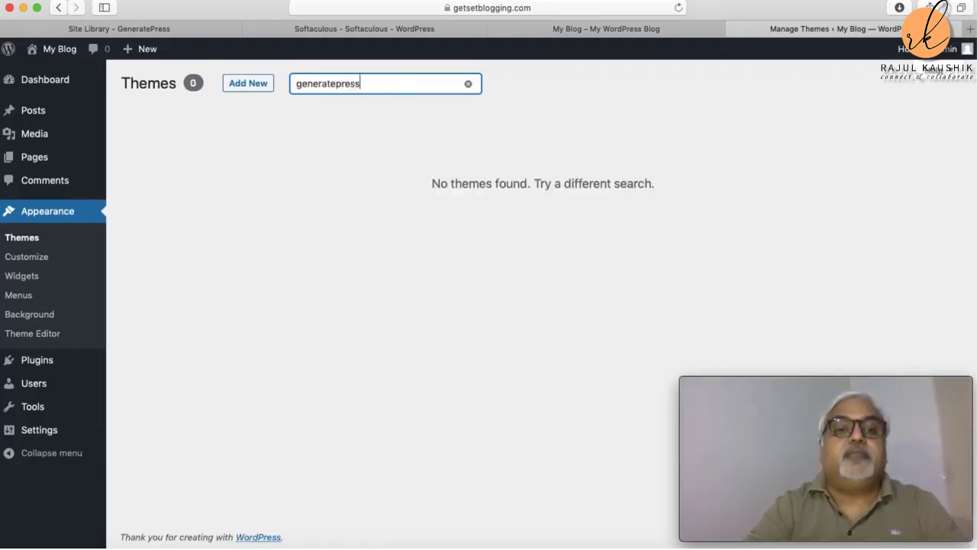
click(256, 85)
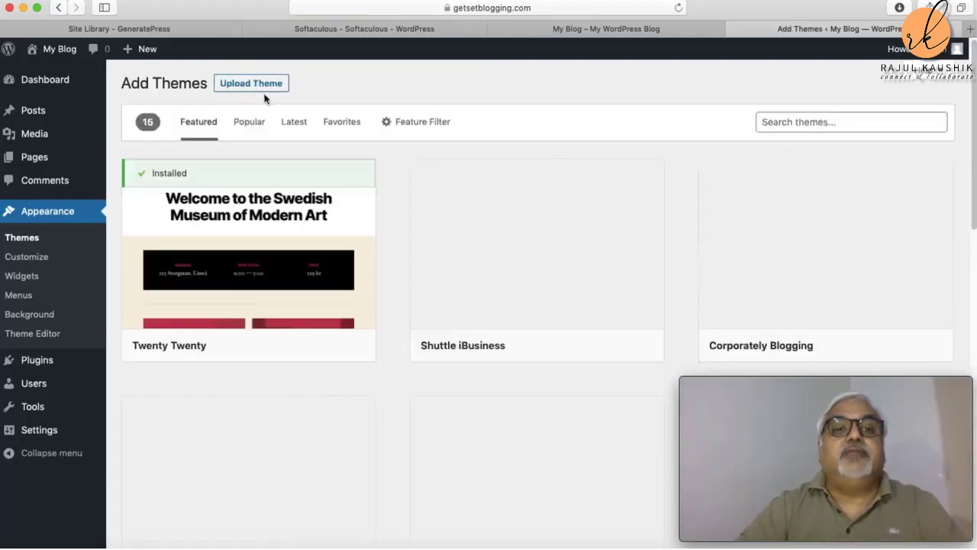
click(825, 122)
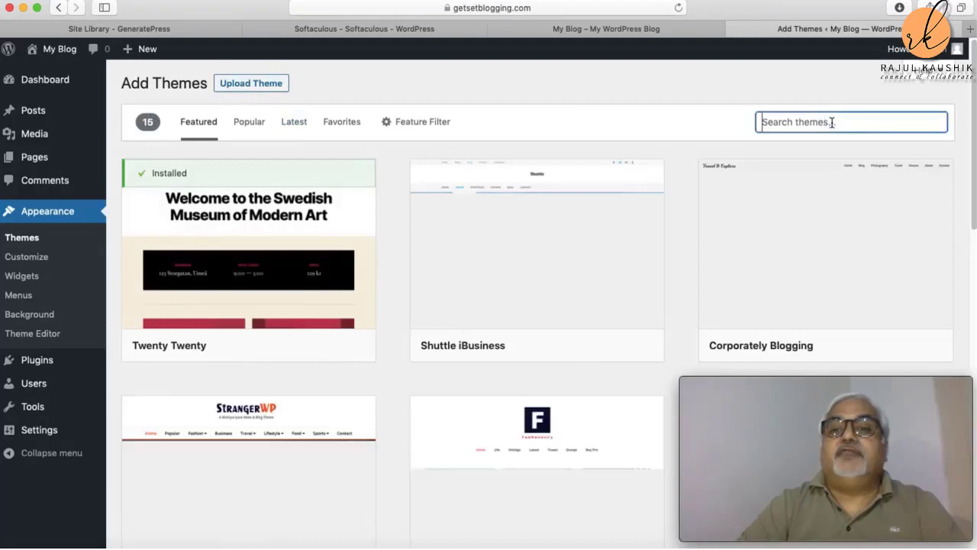
text(ge)
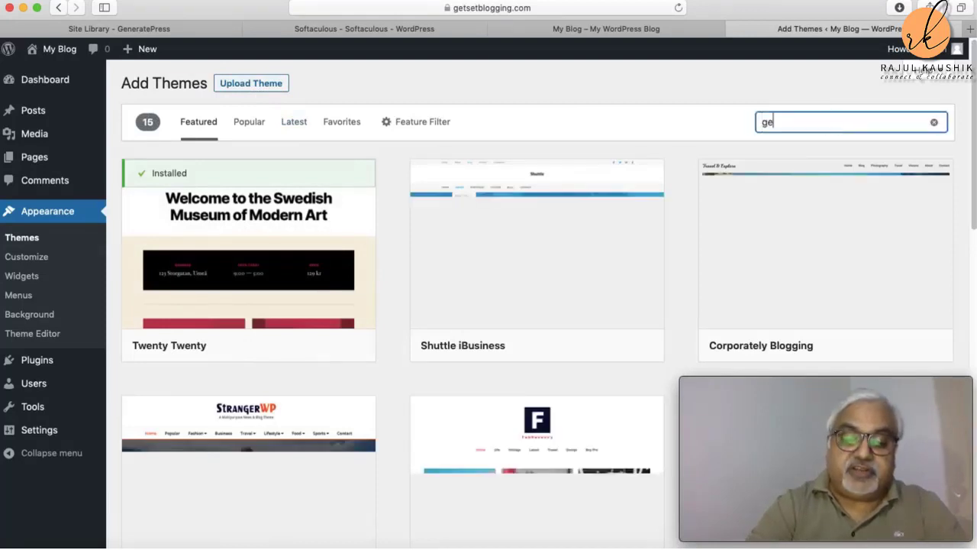
text(neratep)
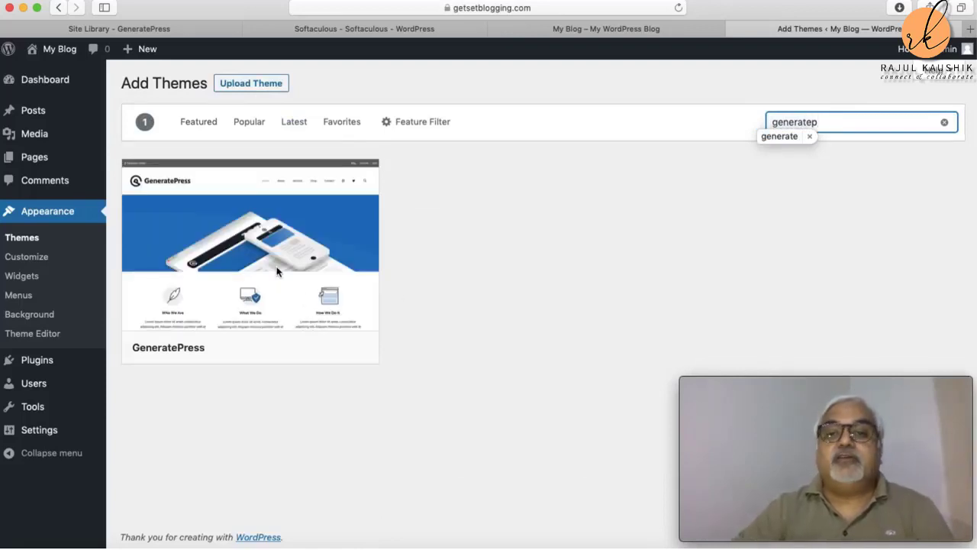
click(340, 228)
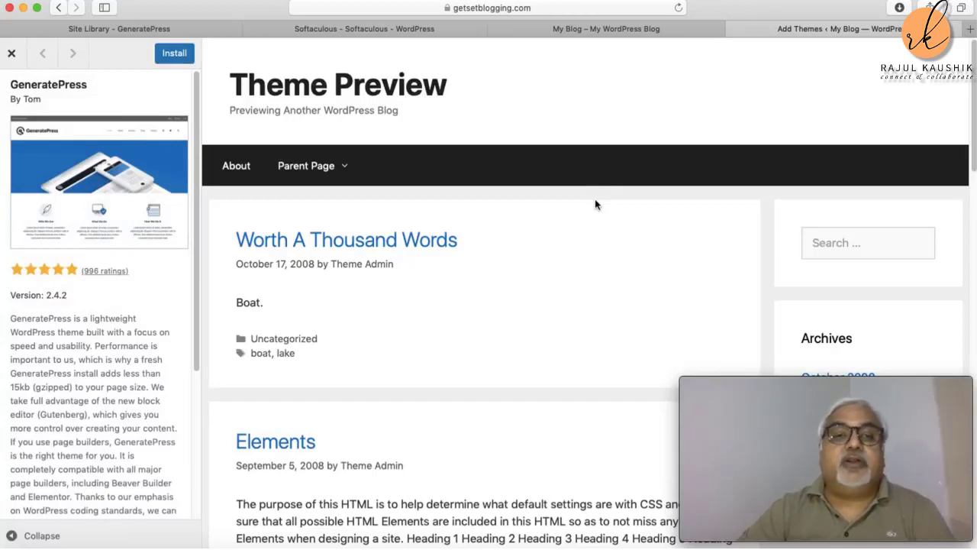
Step: Glance at the blog's current front page, then reopen the GeneratePress preview
click(620, 30)
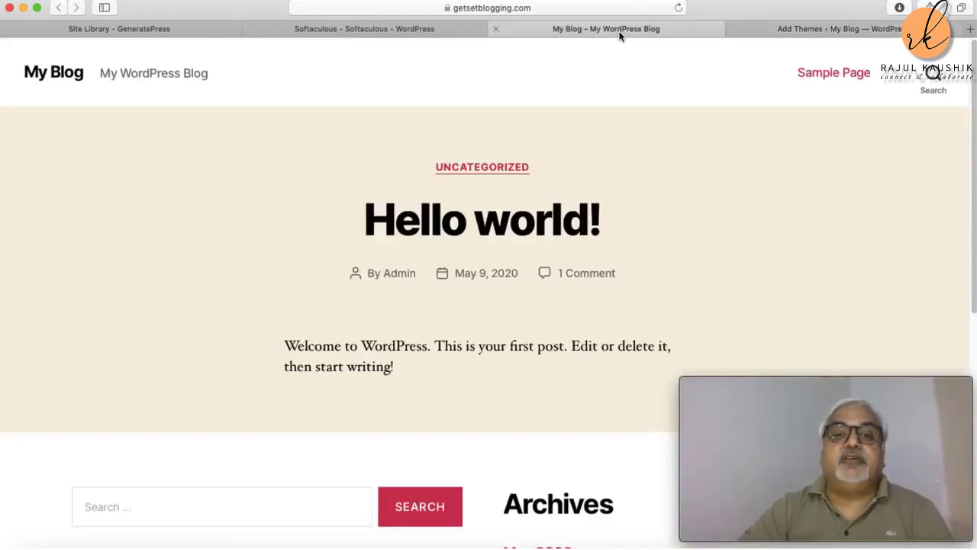
click(827, 29)
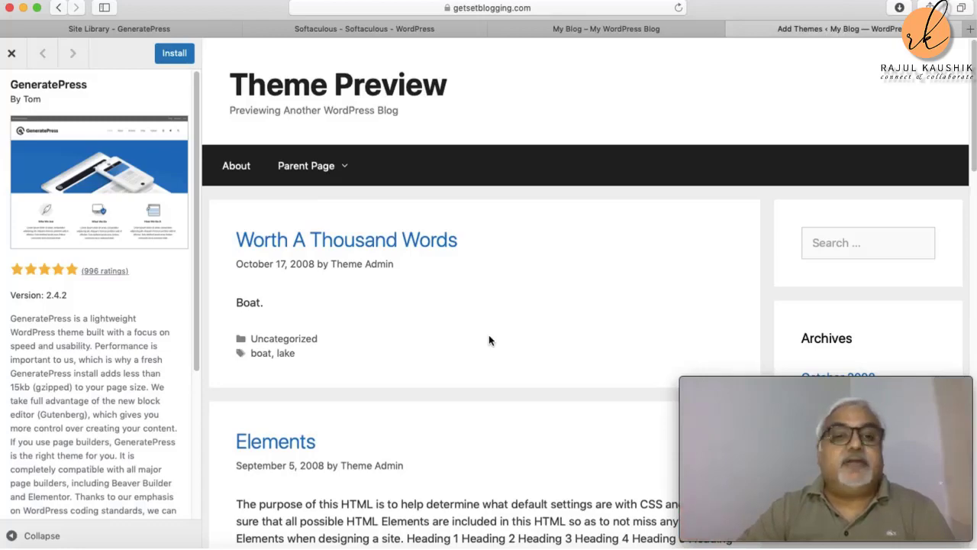
click(12, 54)
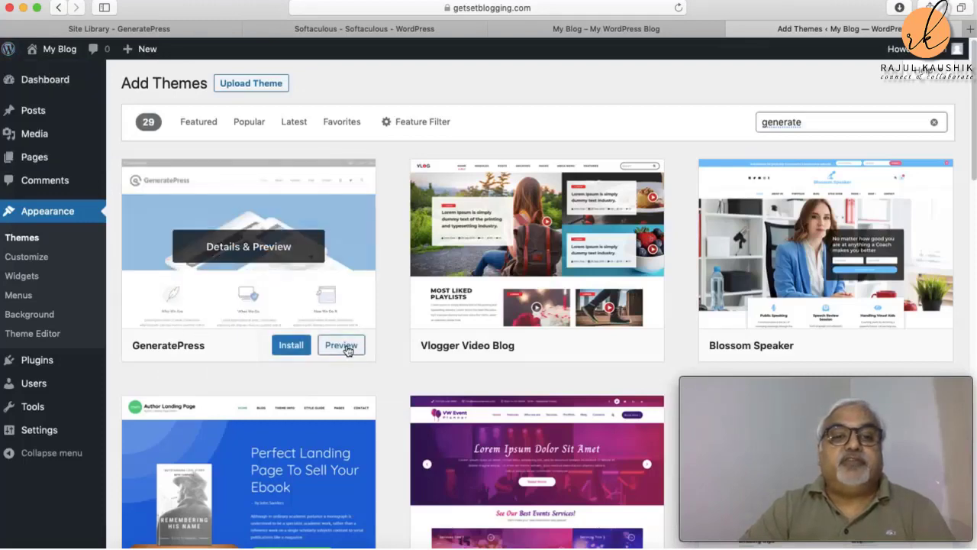
click(341, 348)
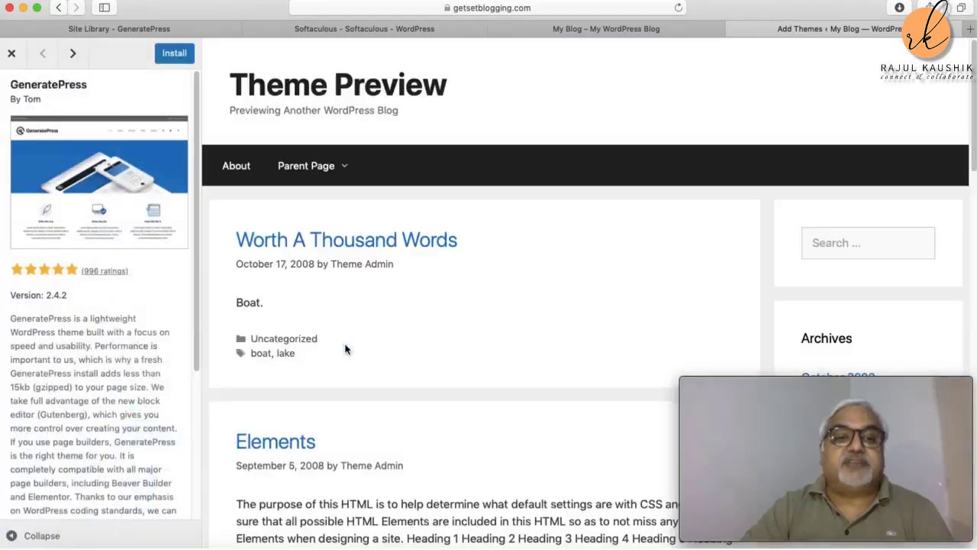
Step: Close the preview, then install and activate GeneratePress
click(13, 54)
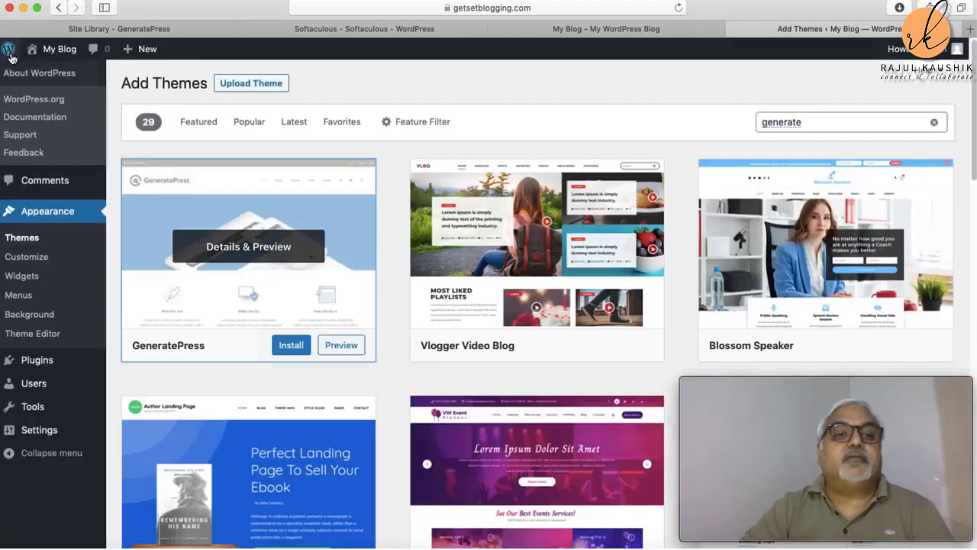
click(291, 347)
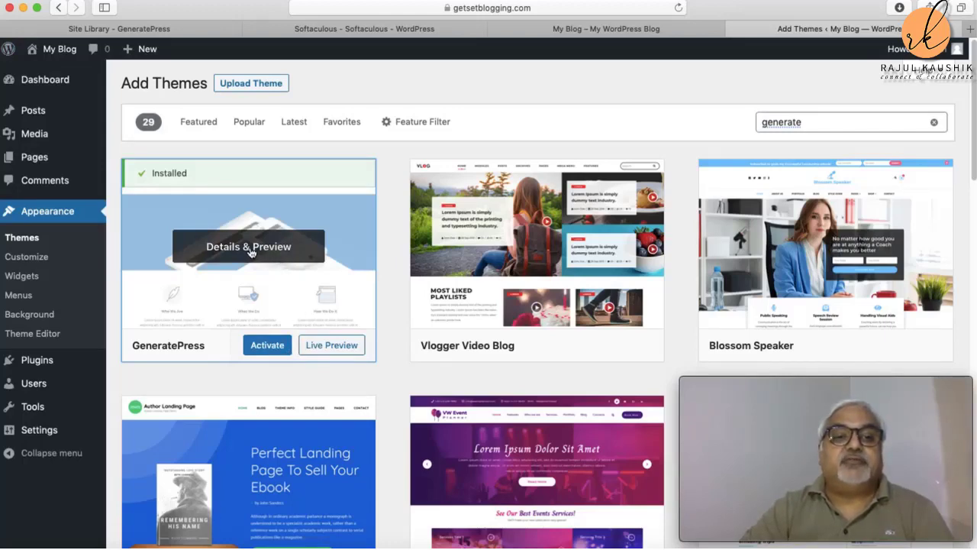
click(274, 349)
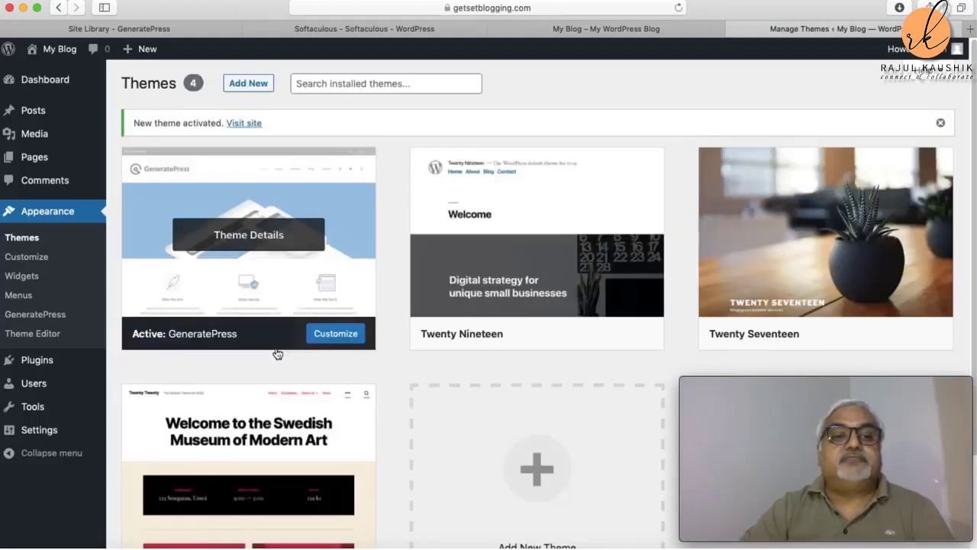
Step: Open the live My Blog front page and scroll through its GeneratePress design and sidebar
click(243, 124)
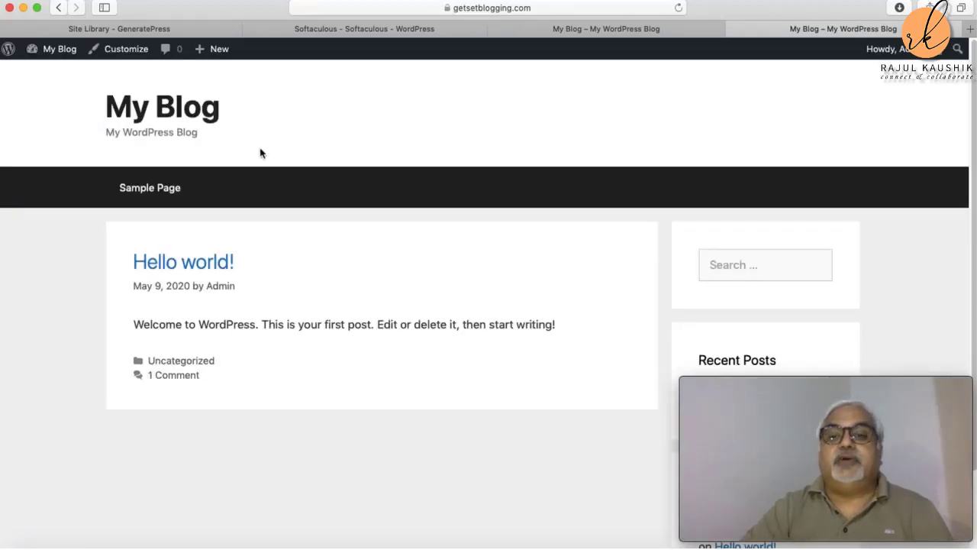
scroll(319, 211, down, 3)
scroll(320, 211, up, 3)
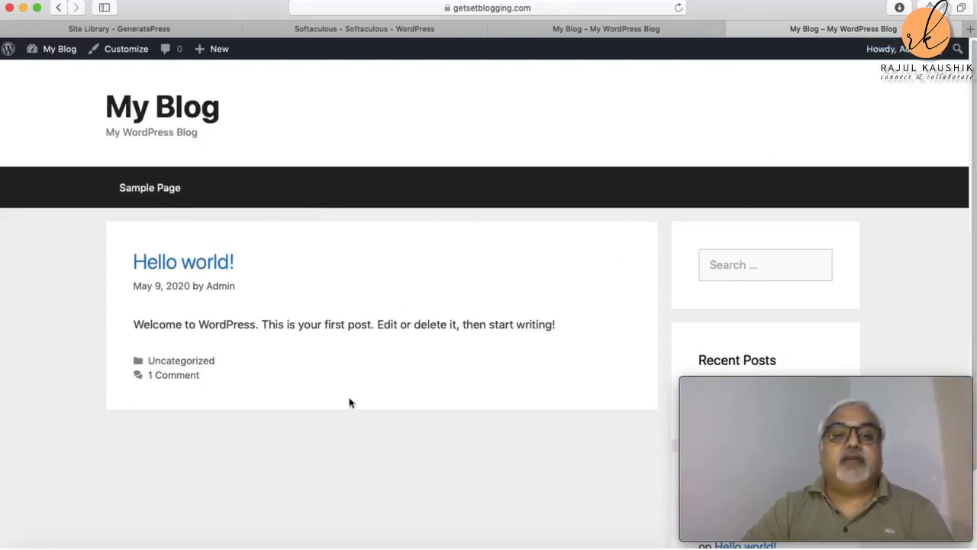
scroll(365, 368, down, 3)
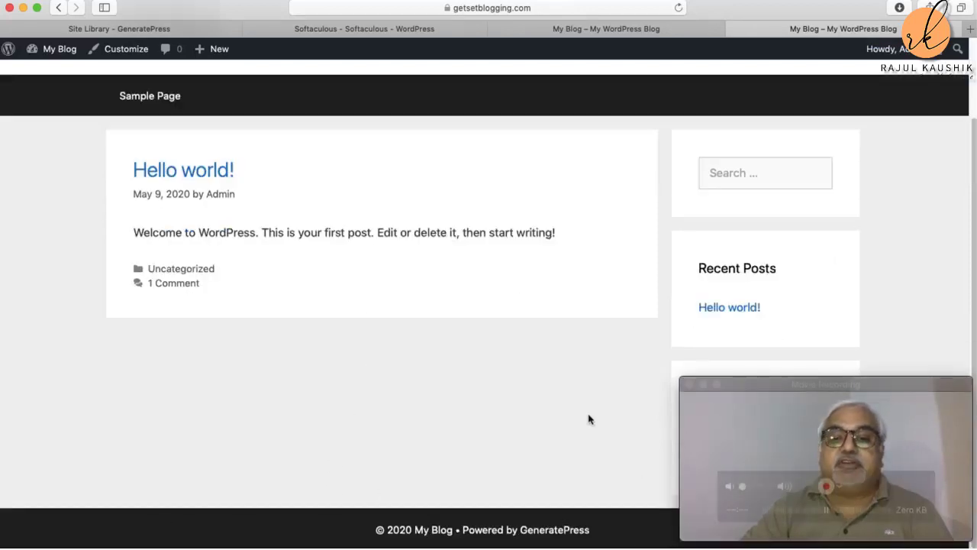
scroll(523, 313, up, 3)
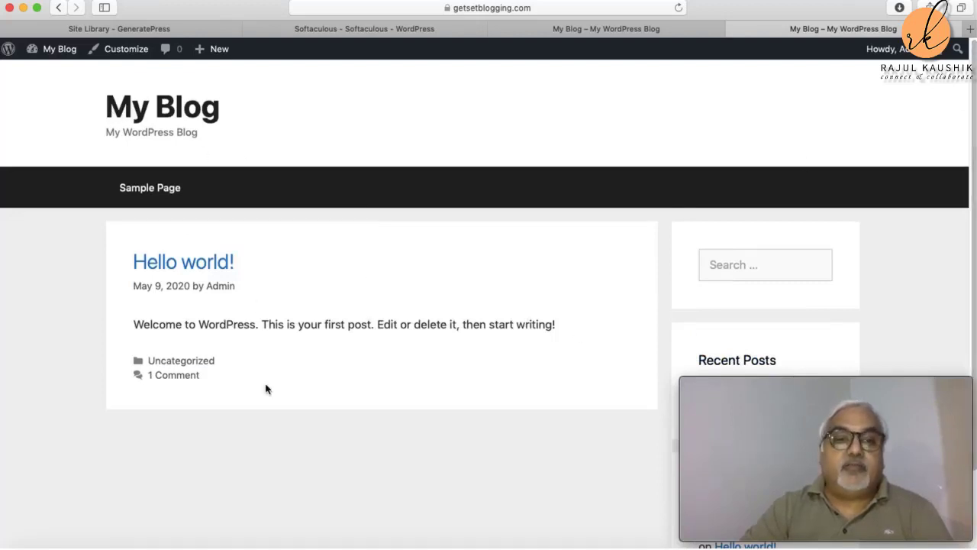
scroll(370, 395, down, 3)
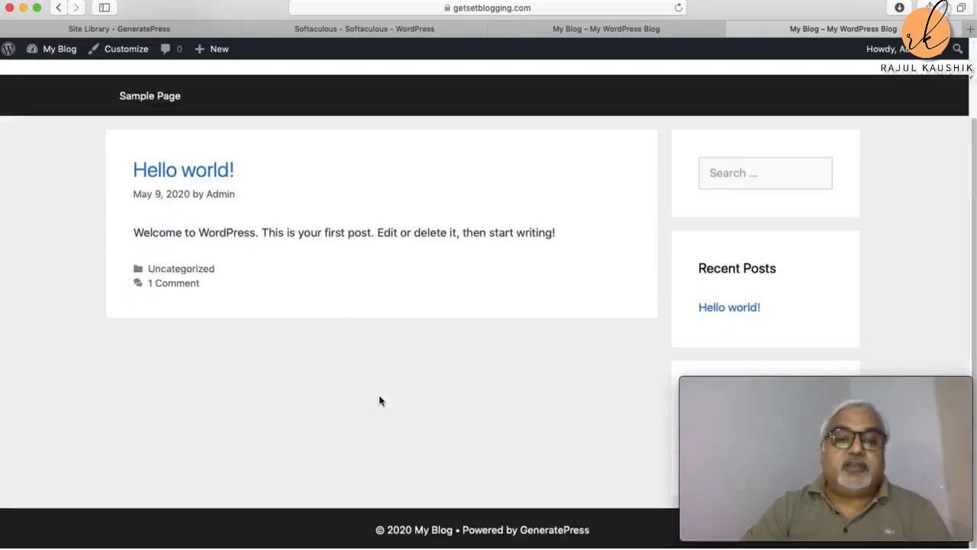
mouse_move(758, 442)
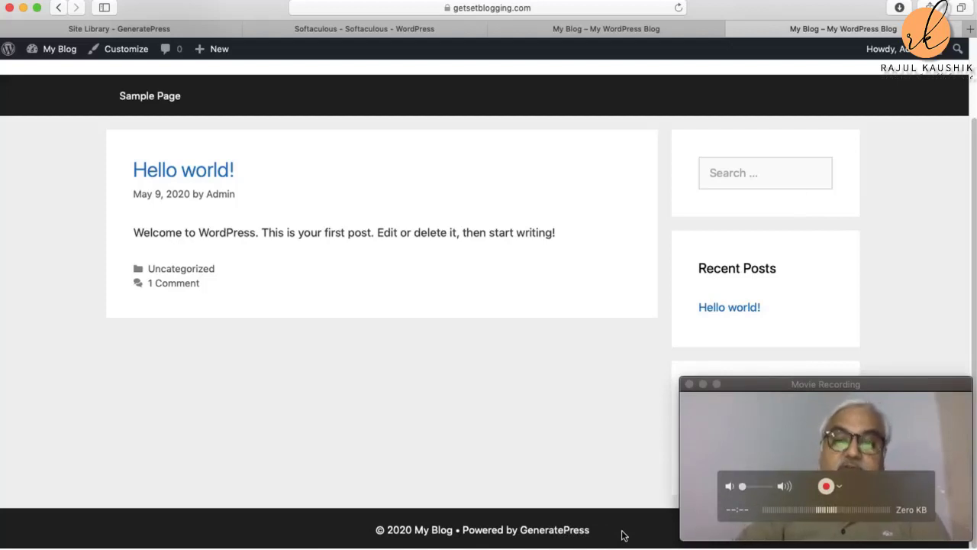
scroll(516, 401, up, 3)
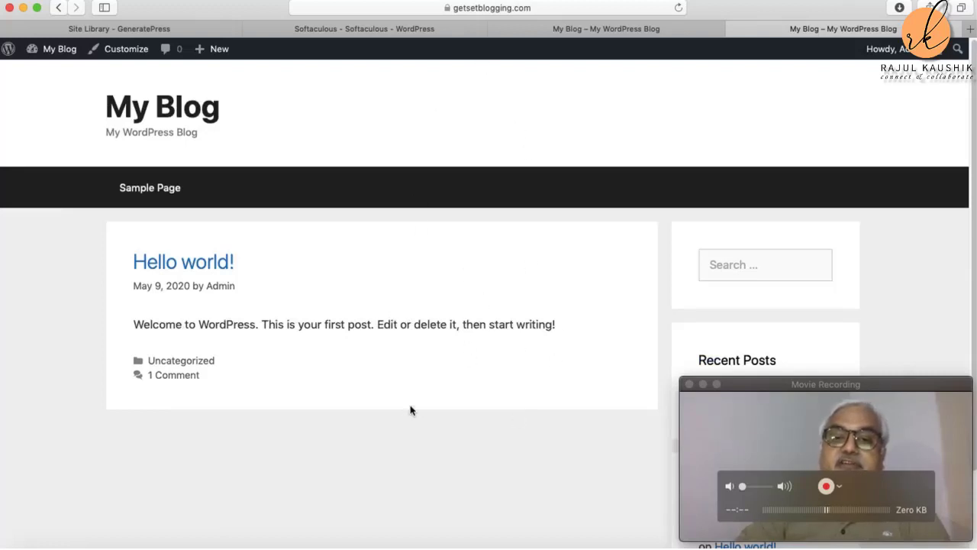
scroll(490, 419, down, 3)
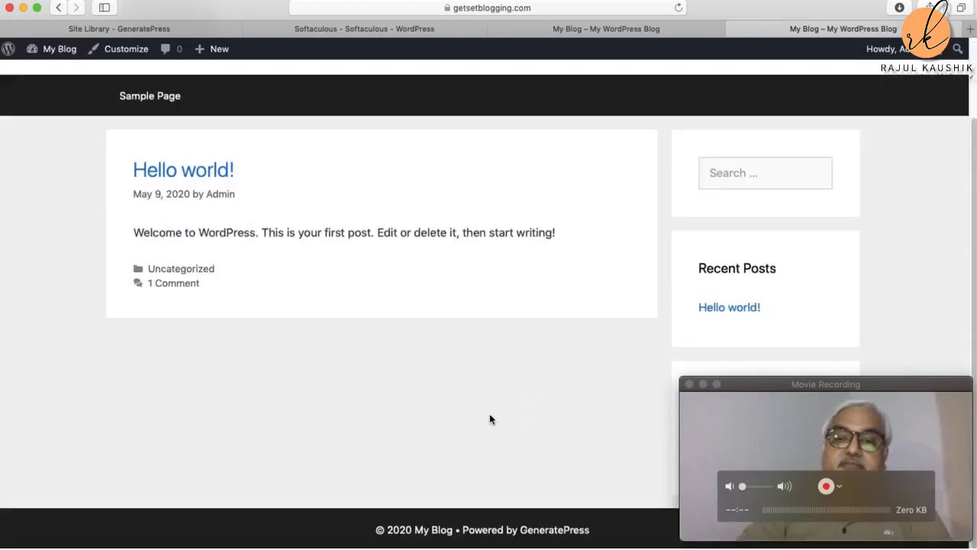
scroll(517, 390, up, 3)
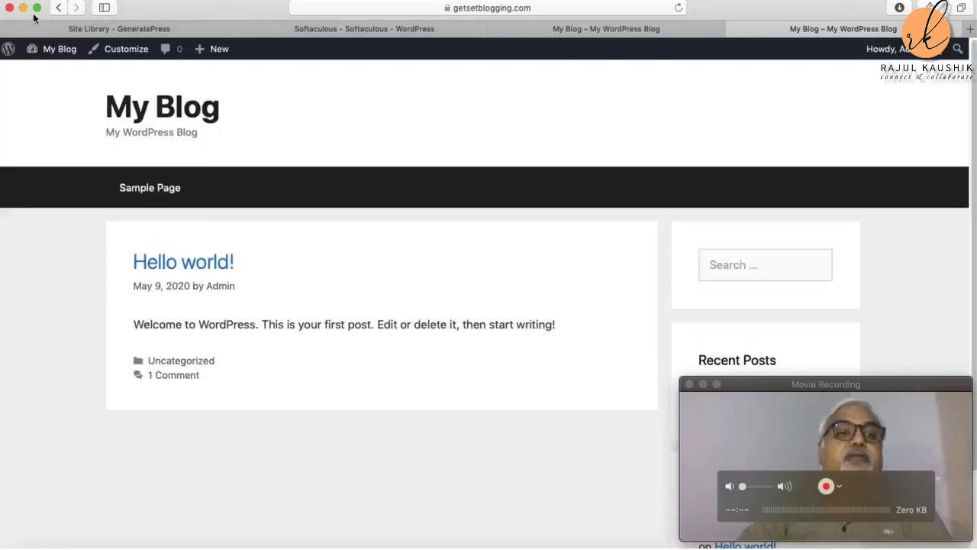
Step: Go back to the Themes admin page and scroll through the installed themes
click(57, 10)
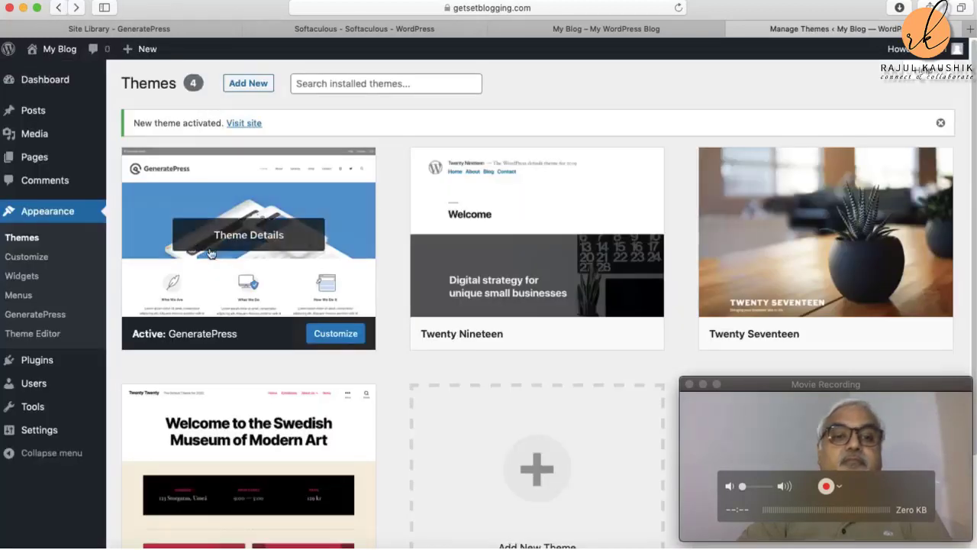
scroll(246, 277, down, 3)
scroll(245, 274, down, 1)
scroll(245, 273, up, 1)
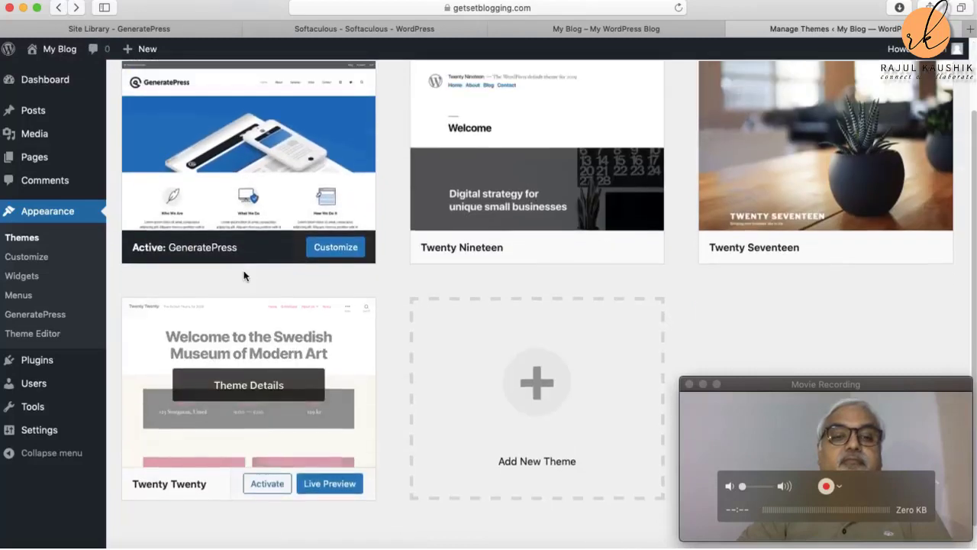
scroll(248, 268, up, 2)
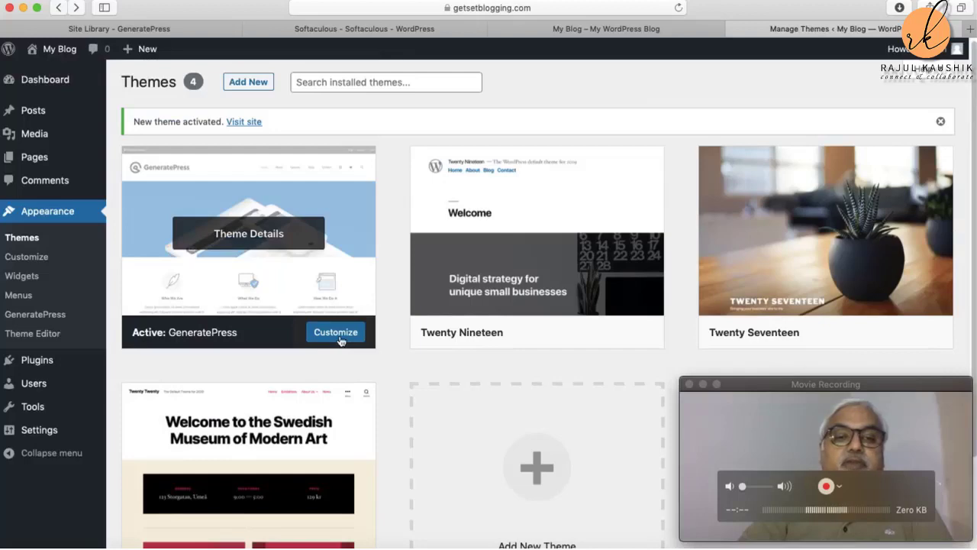
scroll(341, 342, down, 1)
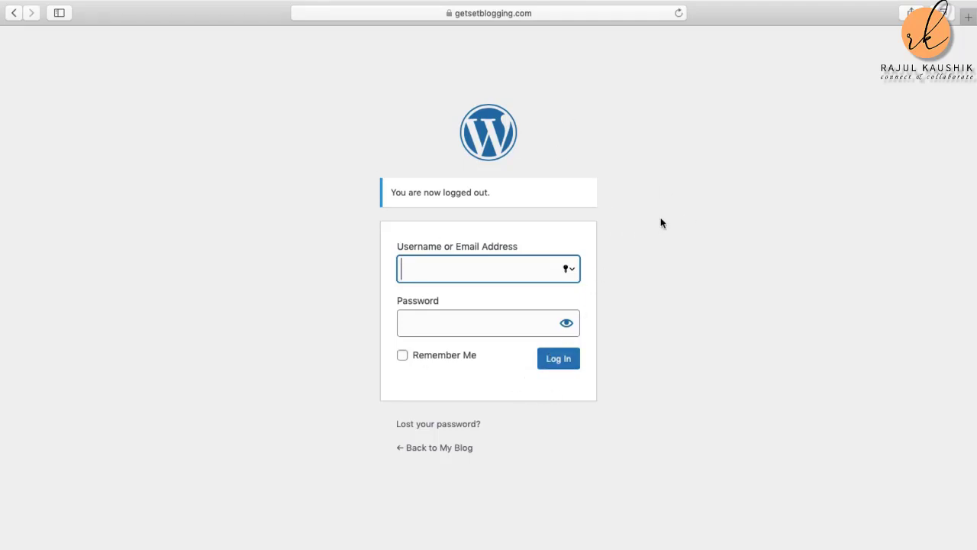
Step: Enter getsetblogging.com in the address bar to load the site
click(488, 14)
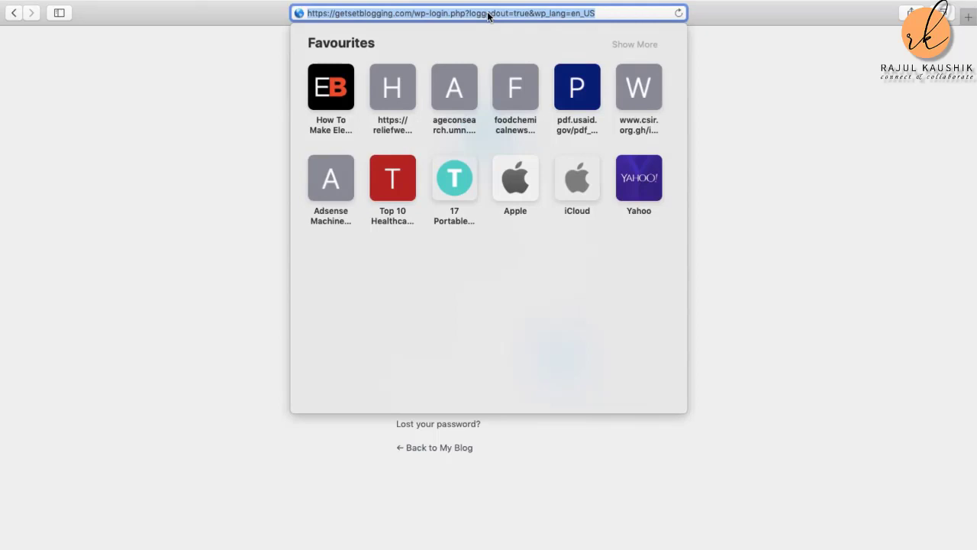
text(getset)
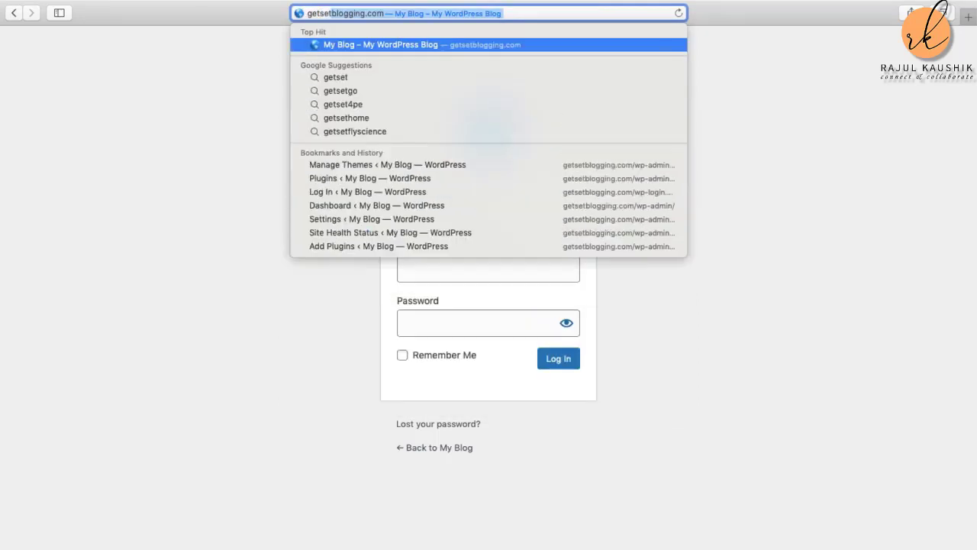
text(blogging)
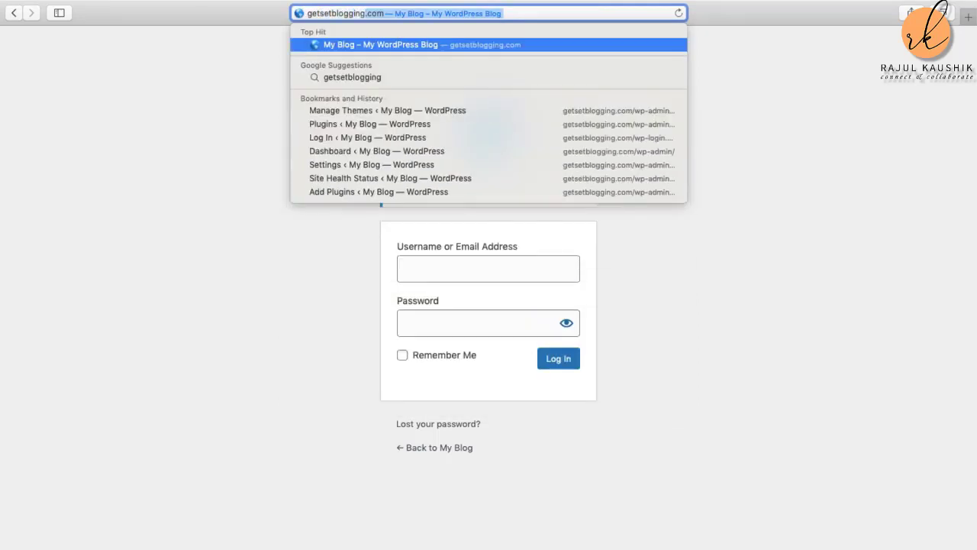
text(.com)
key(Return)
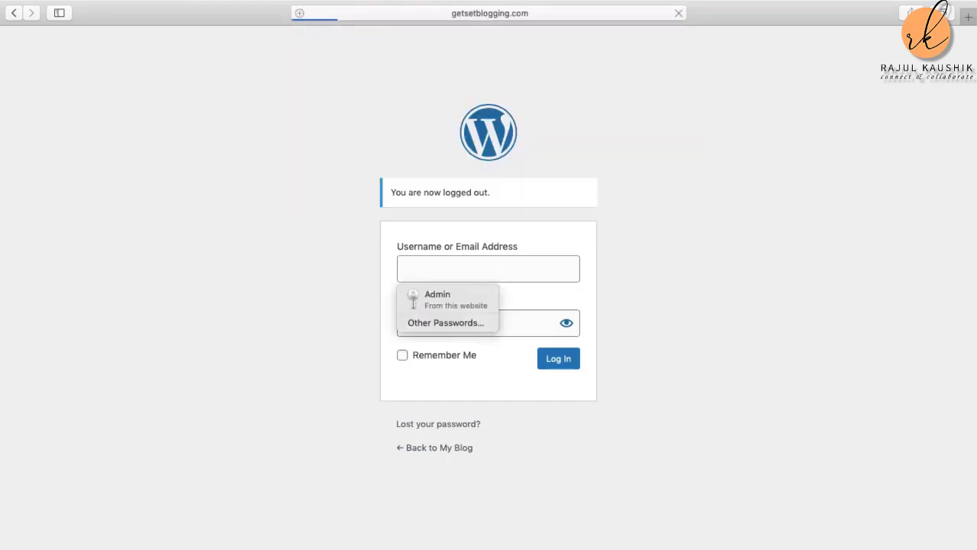
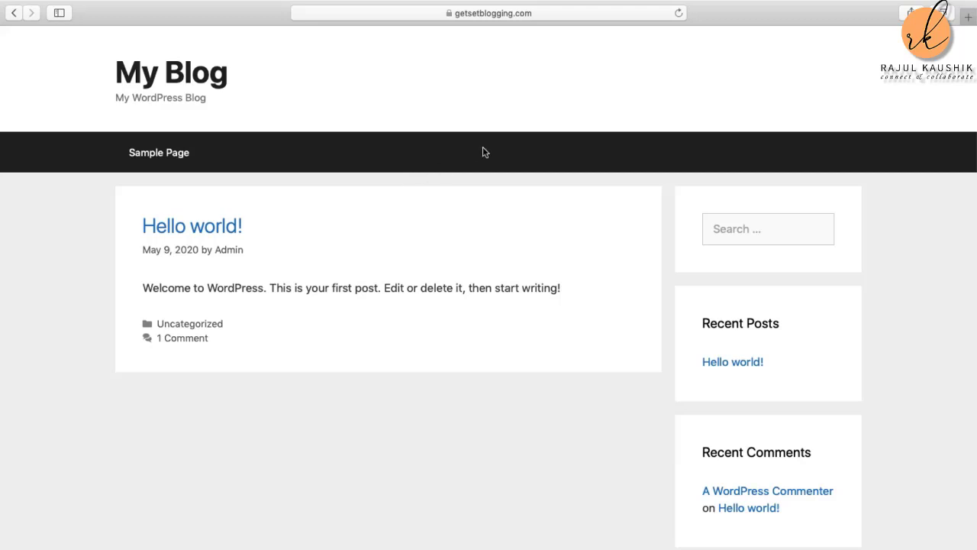
Step: Return to the login page and sign in with the saved administrator credentials
click(15, 13)
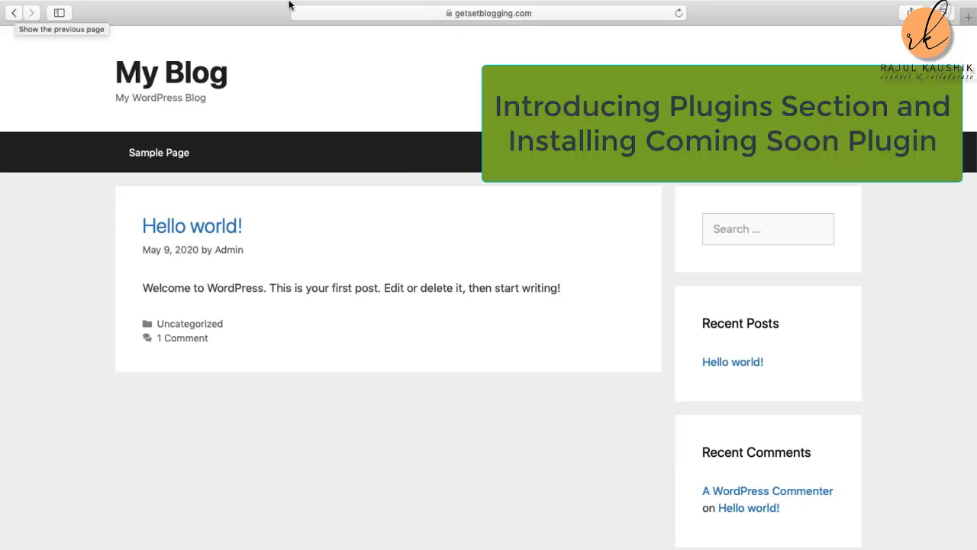
click(13, 13)
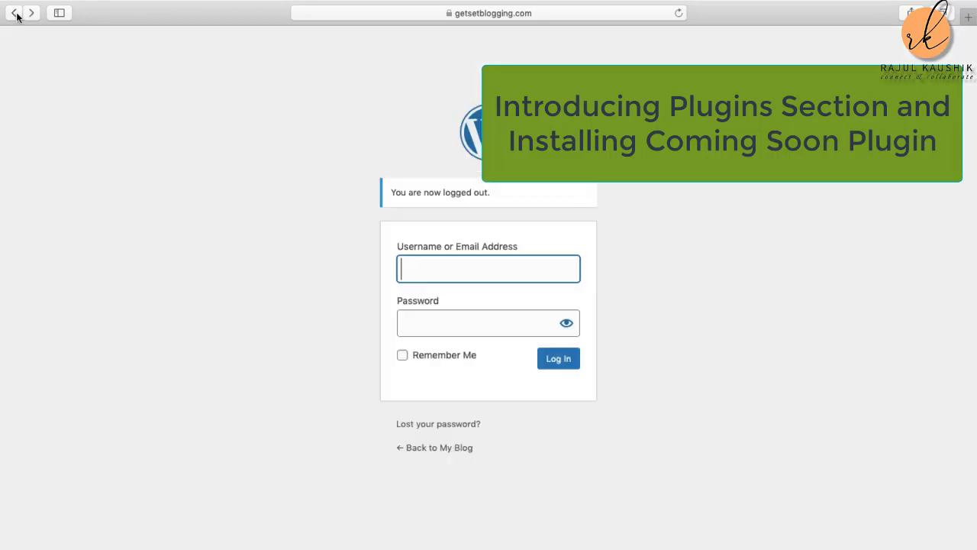
click(436, 263)
text(a)
click(440, 299)
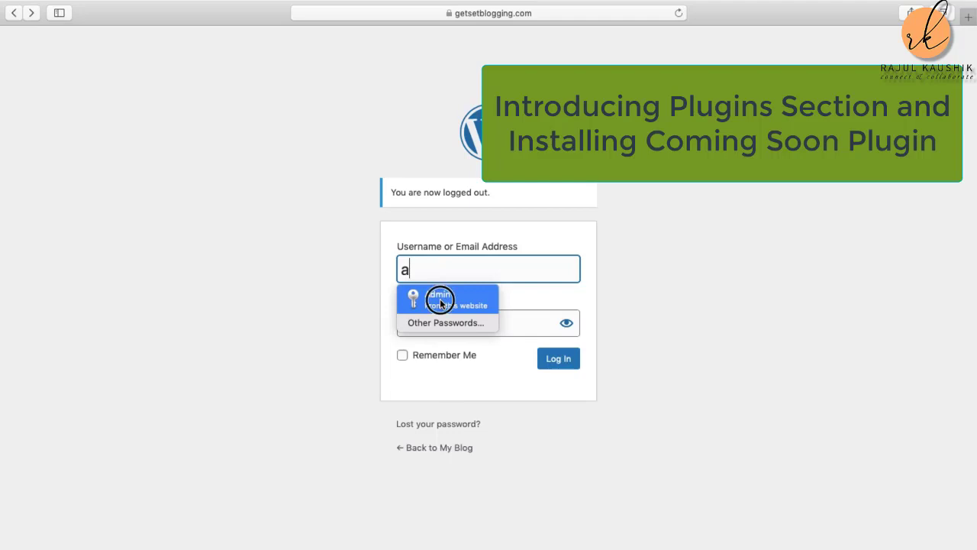
click(561, 361)
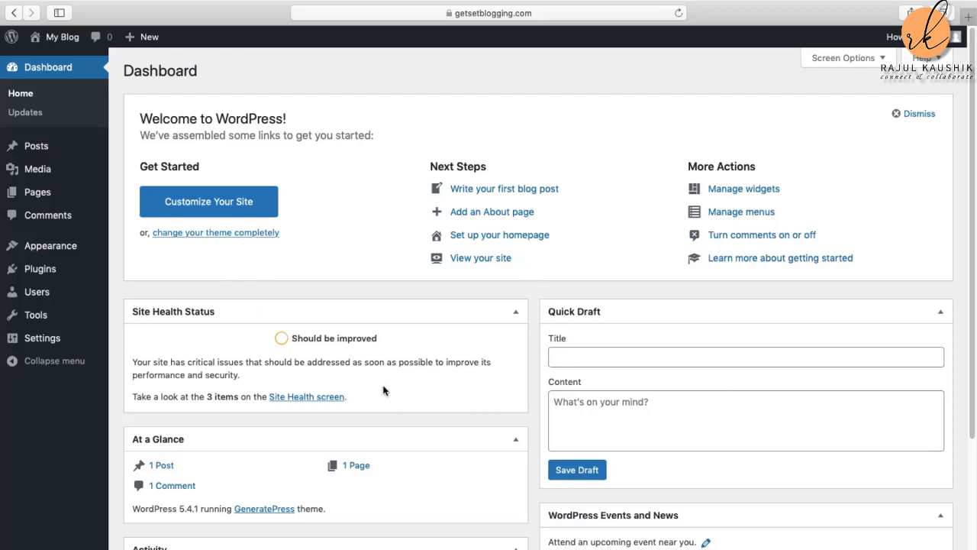
Step: Under Plugins > Add New, search the plugin directory for 'coming soon'
click(36, 275)
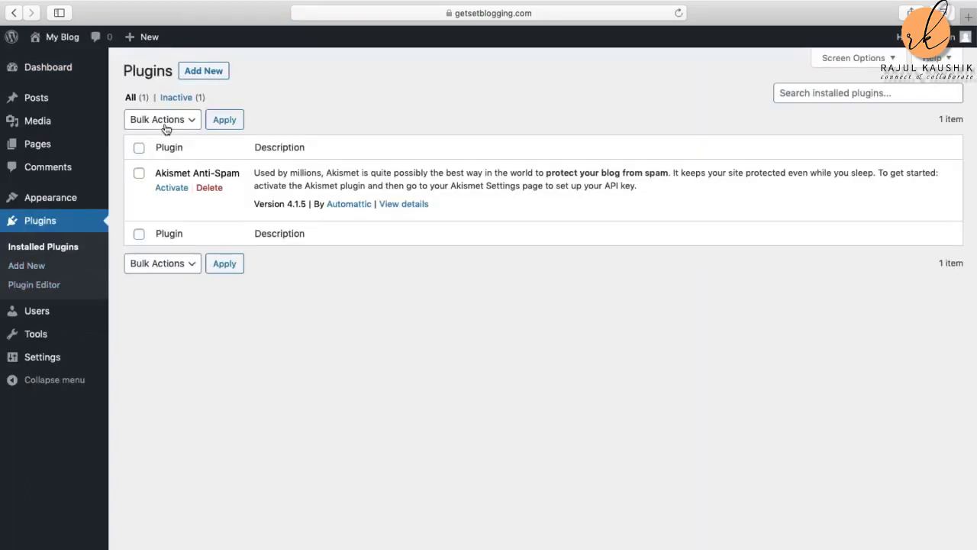
click(203, 71)
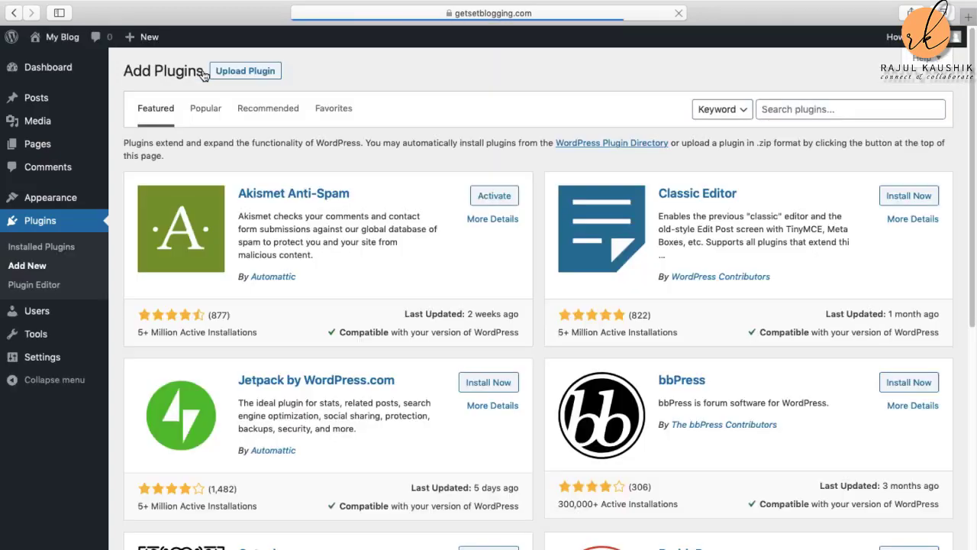
click(812, 108)
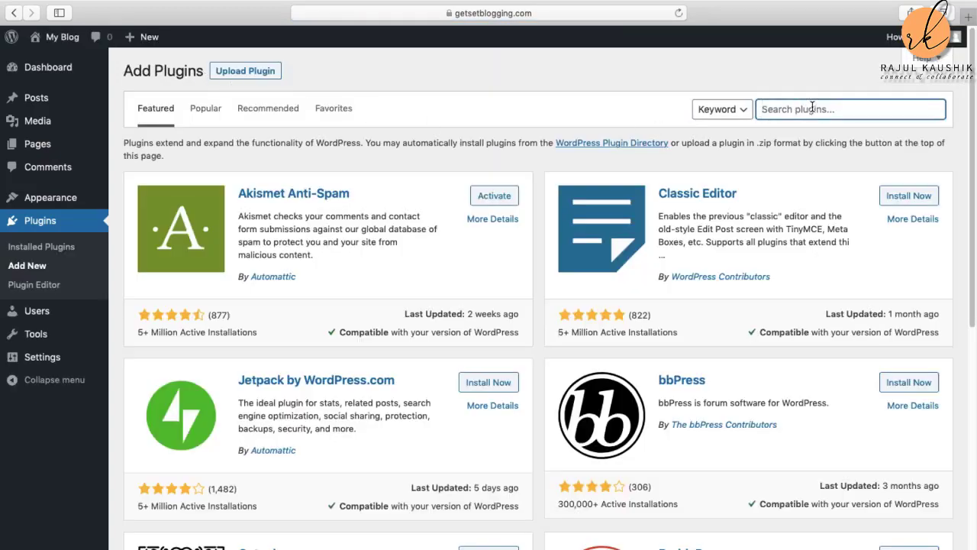
text(coming soon)
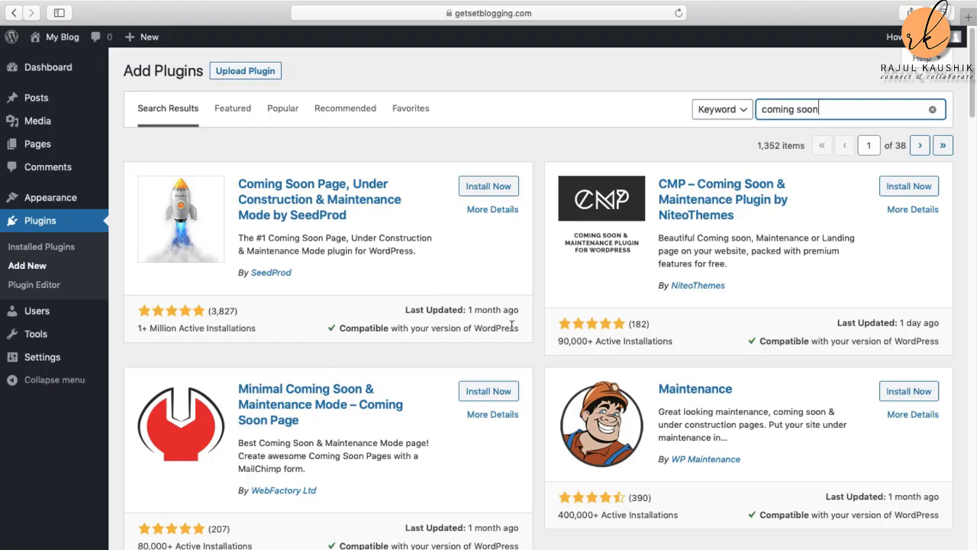
scroll(677, 418, down, 10)
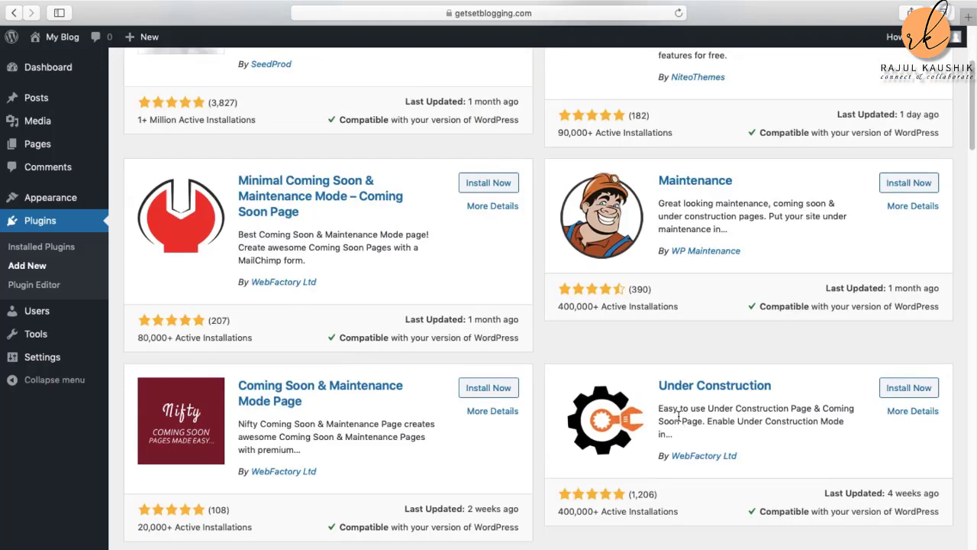
scroll(678, 416, down, 5)
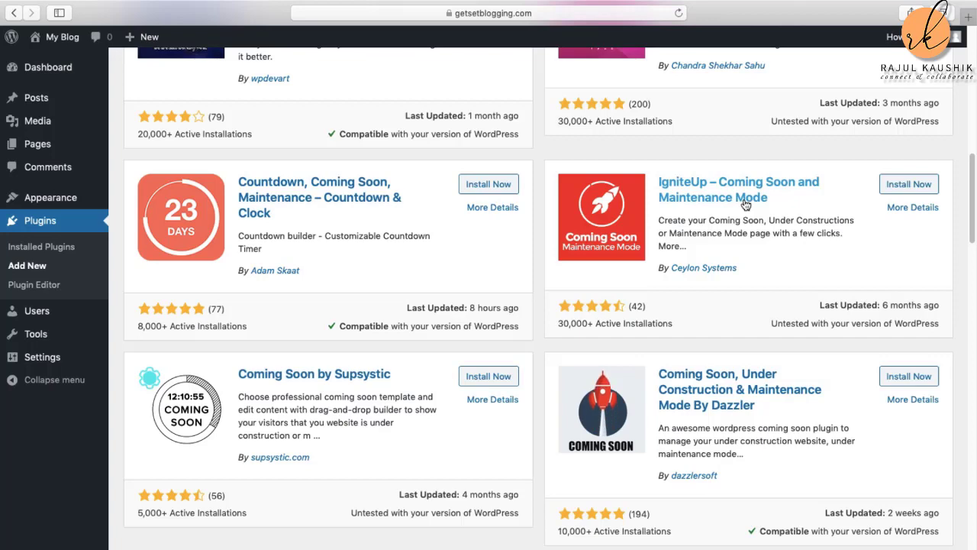
scroll(739, 199, up, 10)
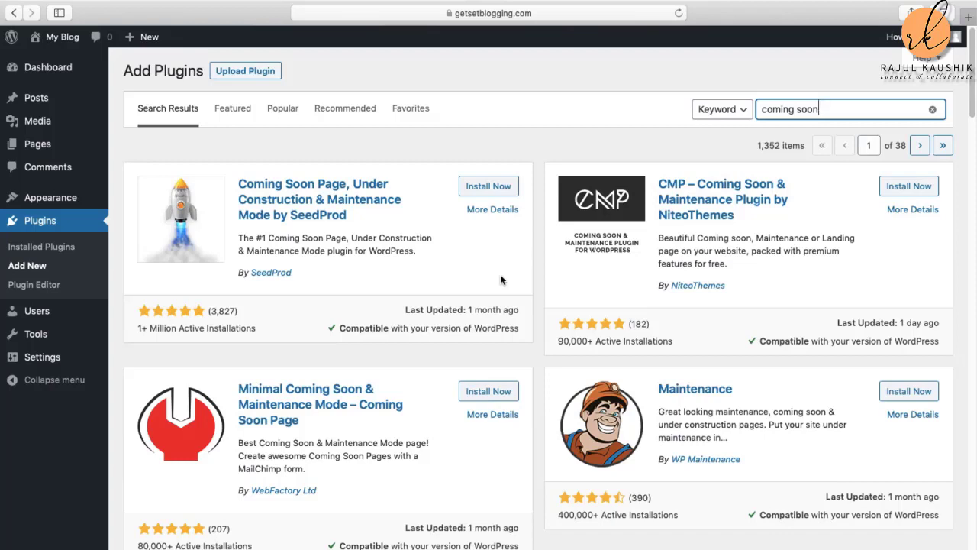
Step: Install and activate SeedProd's Coming Soon Page and Maintenance Mode plugin
click(489, 186)
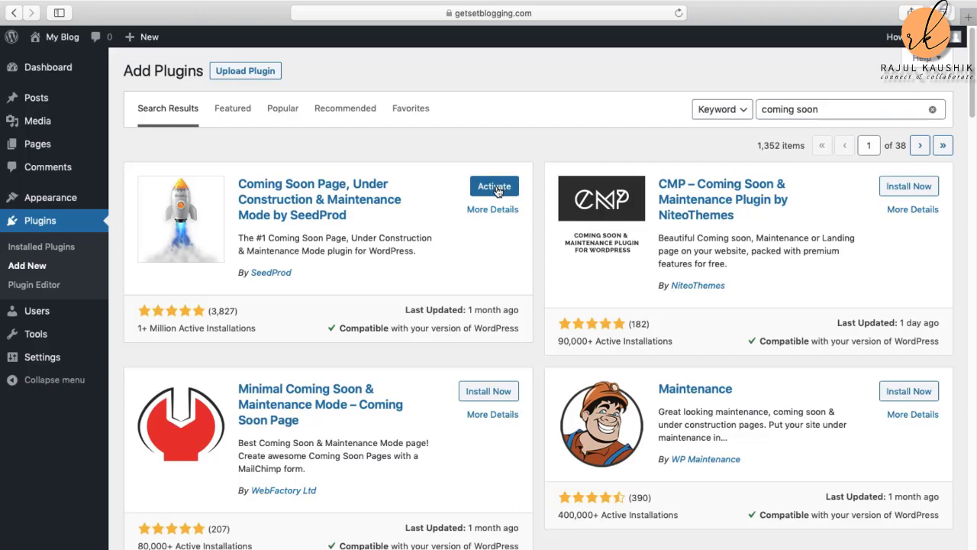
click(494, 188)
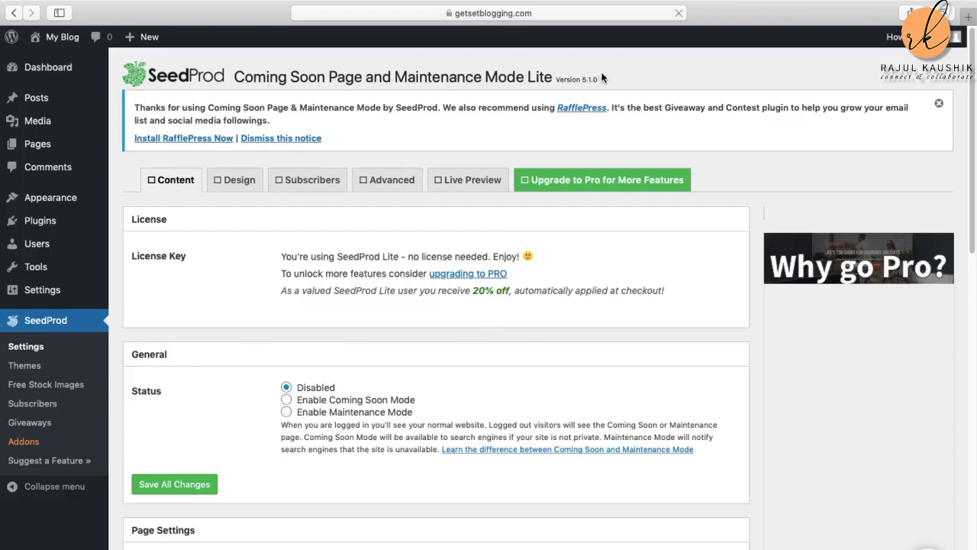
Step: Load the getsetblogging.com My Blog homepage in a new Safari tab
click(968, 17)
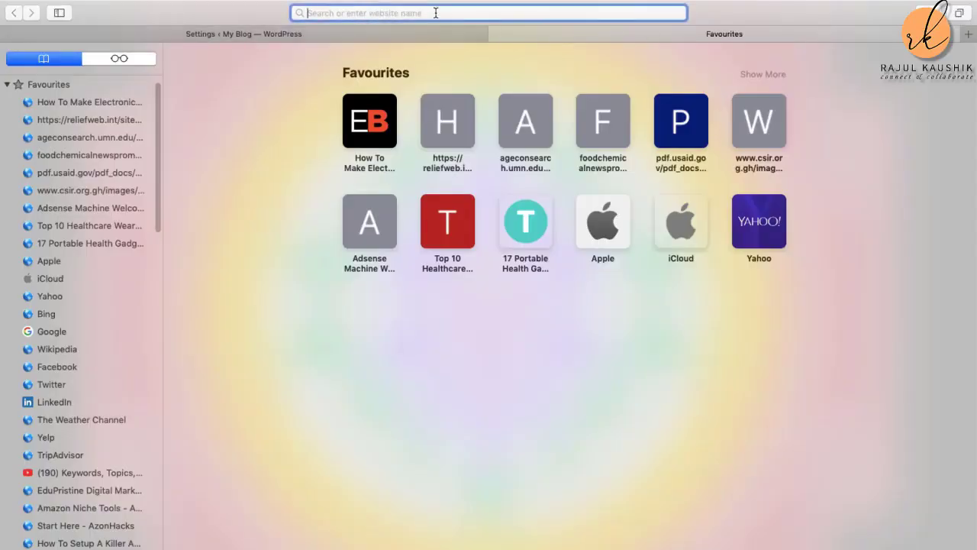
click(229, 34)
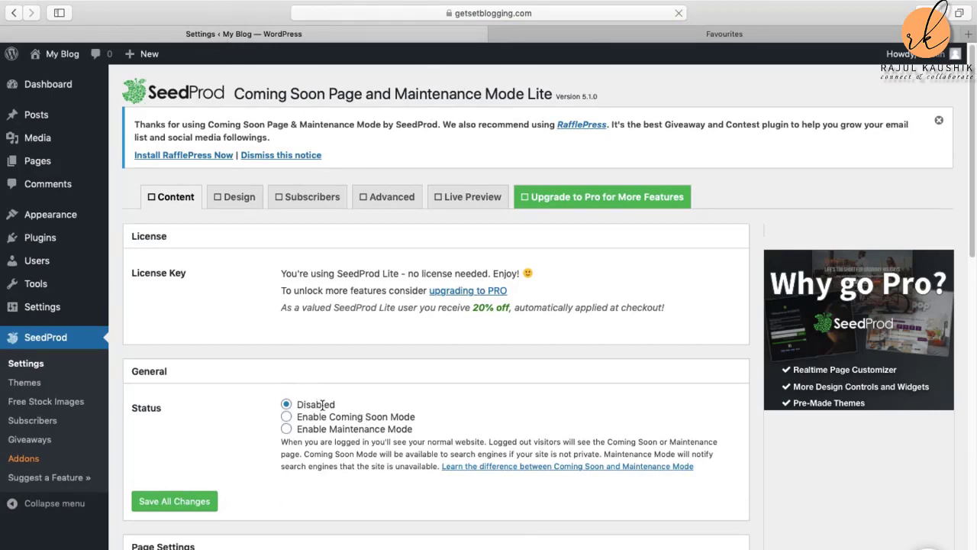
click(773, 36)
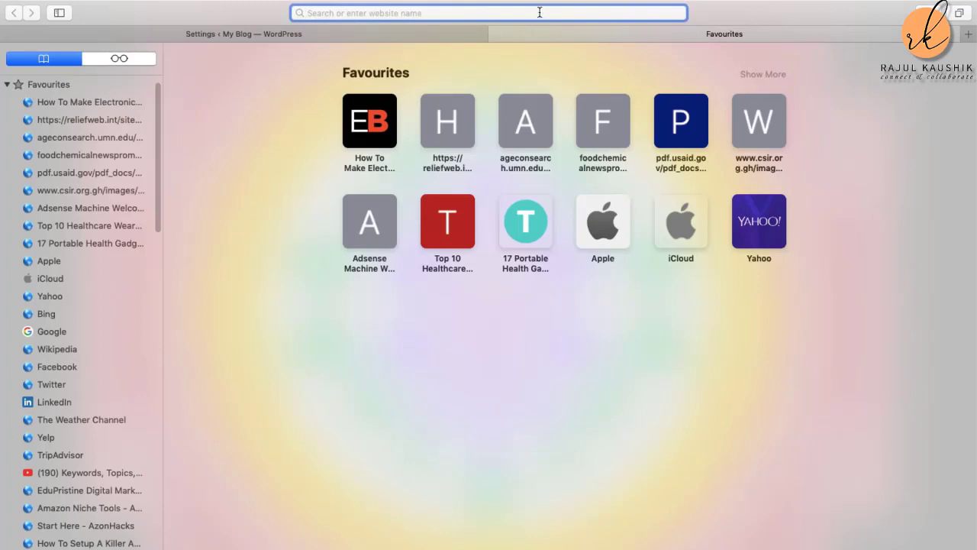
text(getsetv)
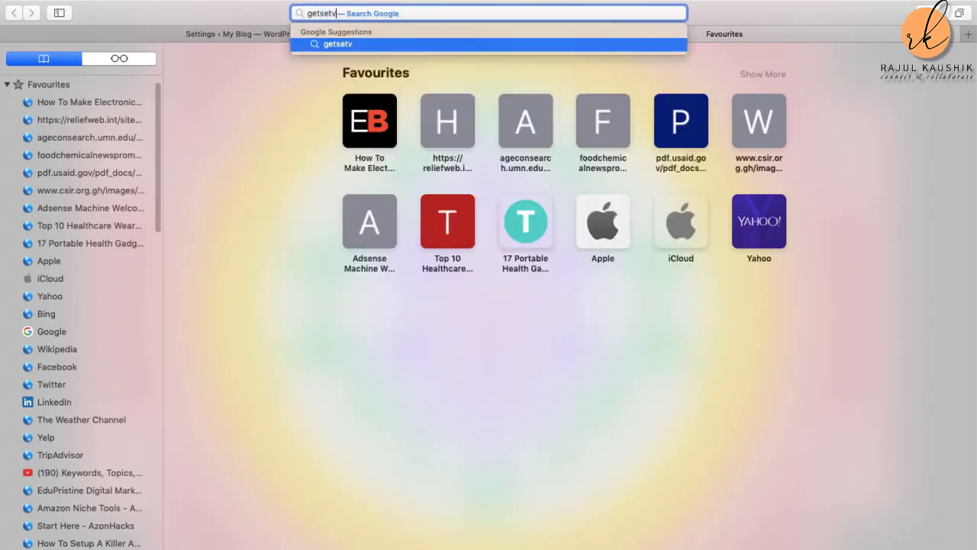
key(BackSpace)
text(b)
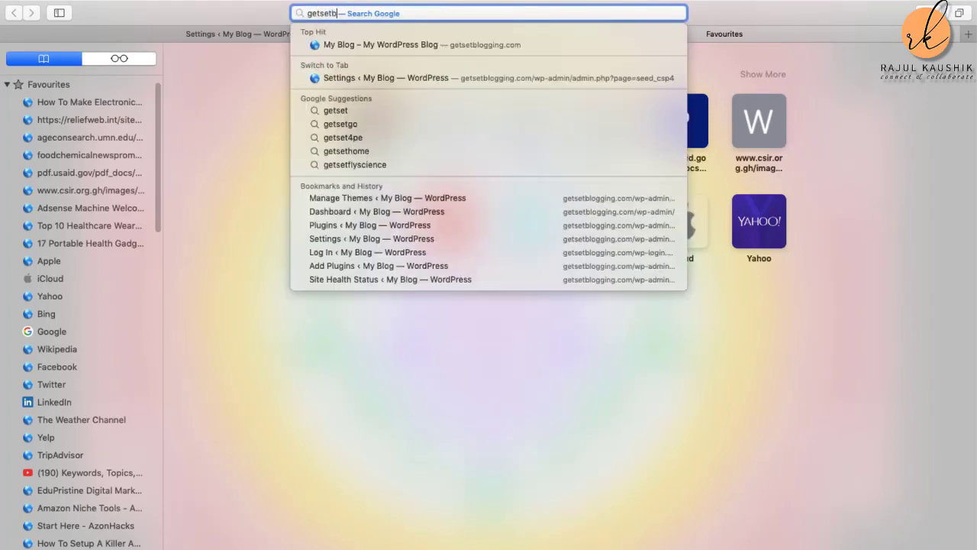
text(lo)
click(506, 44)
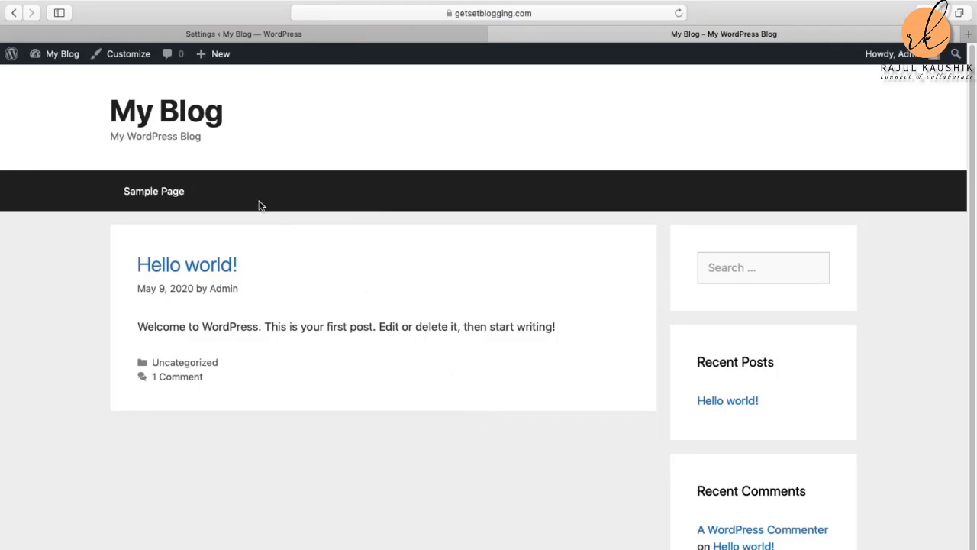
Step: Enable Coming Soon Mode in SeedProd's settings, save all changes, and return to the blog tab
click(256, 35)
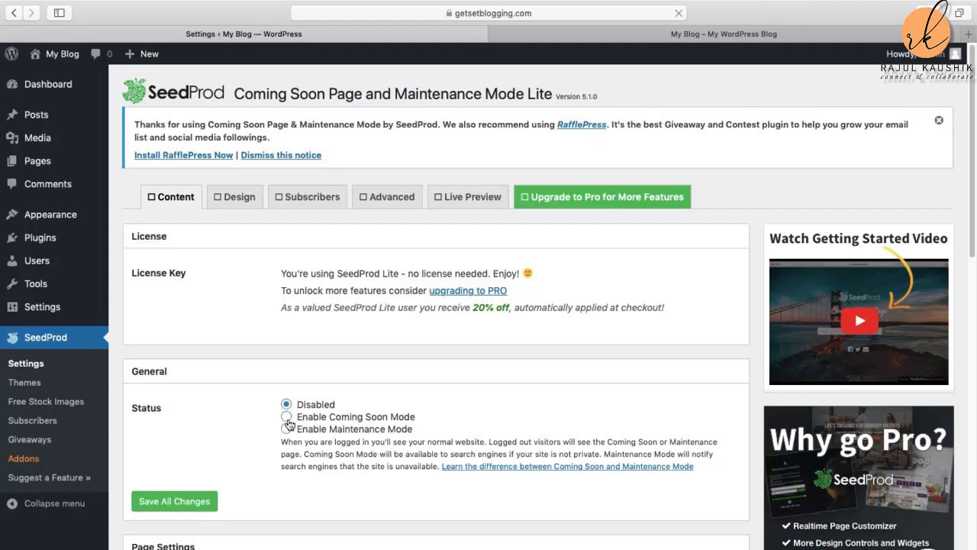
click(286, 417)
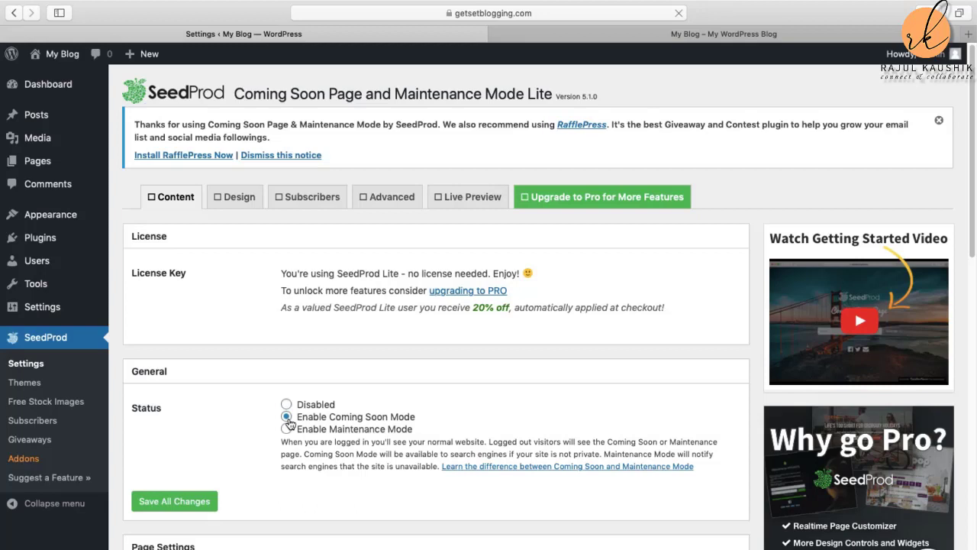
click(189, 503)
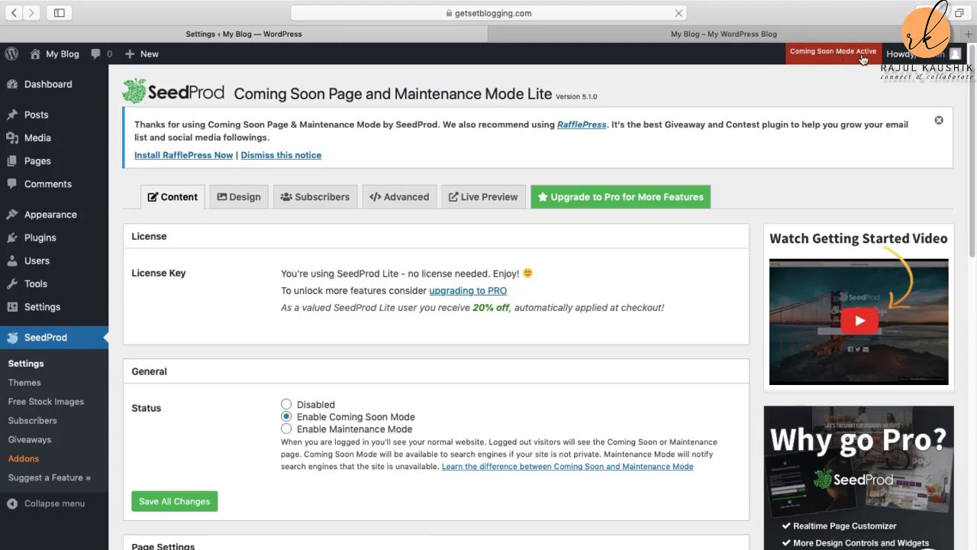
click(755, 34)
Step: Reload the blog and compare it with the SeedProd settings, ending on the settings tab
click(679, 13)
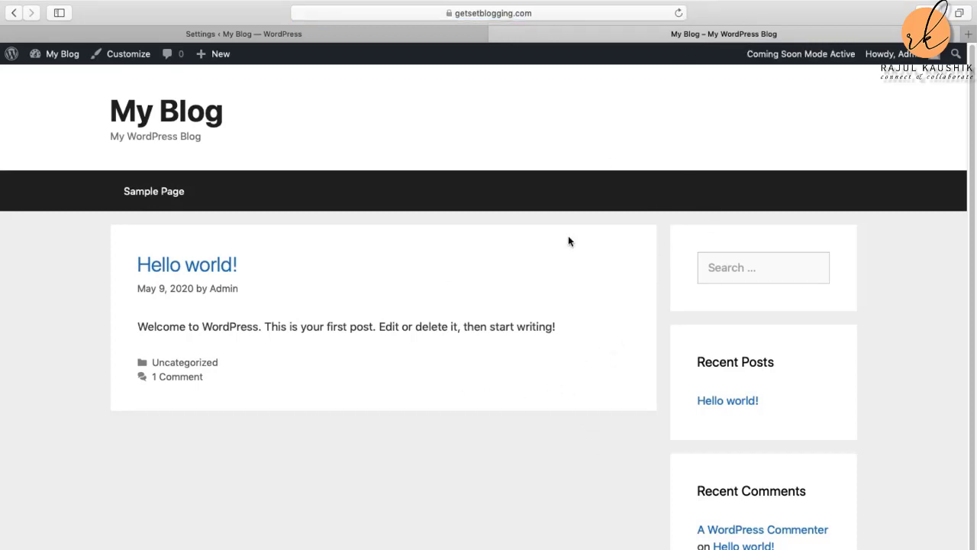
click(319, 37)
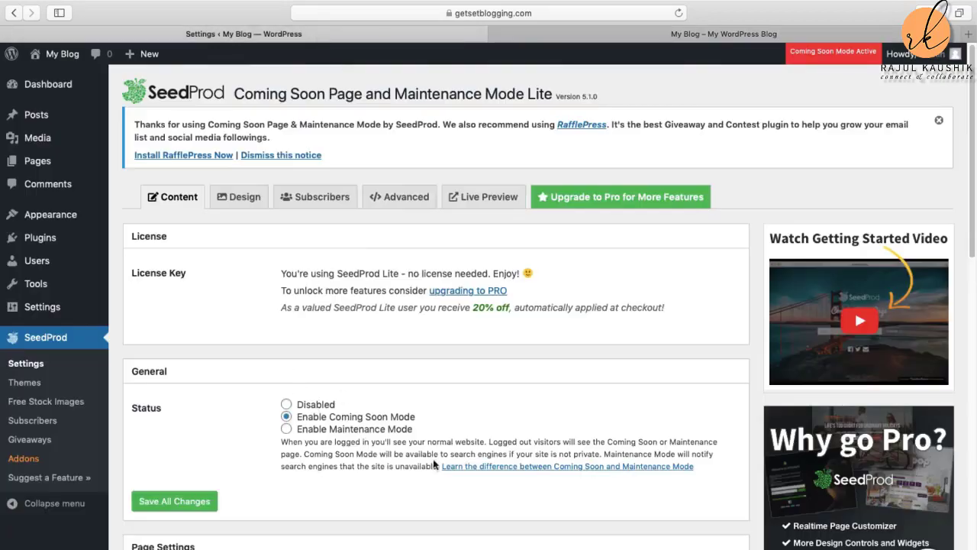
click(788, 34)
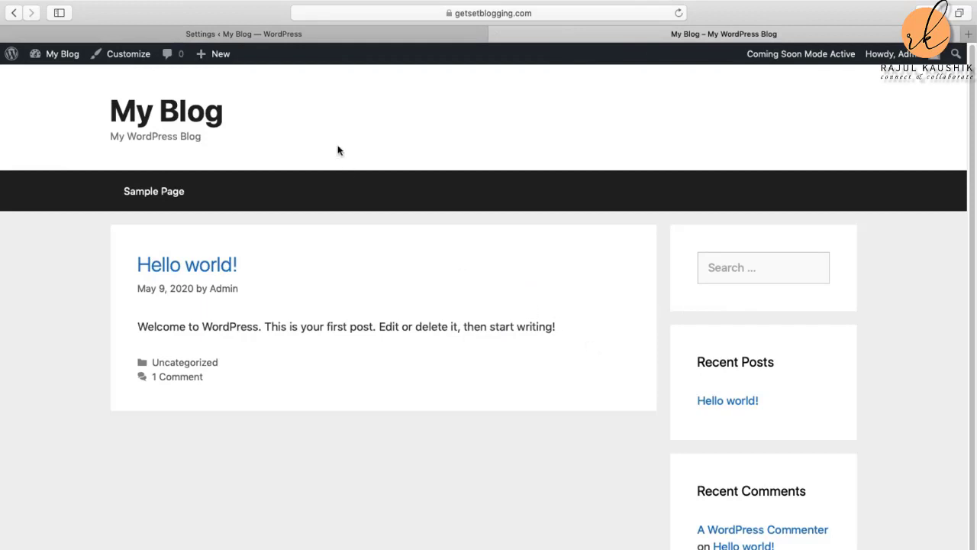
click(316, 36)
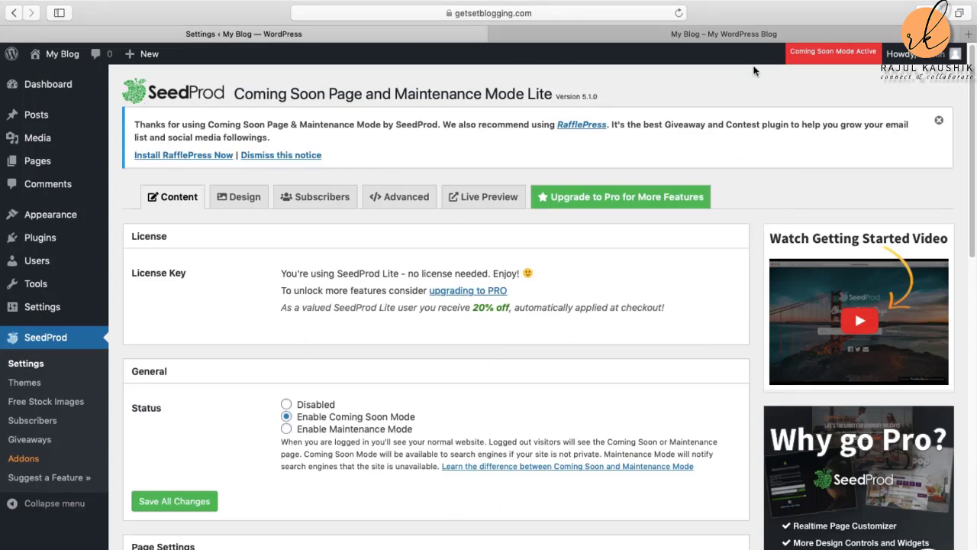
click(754, 39)
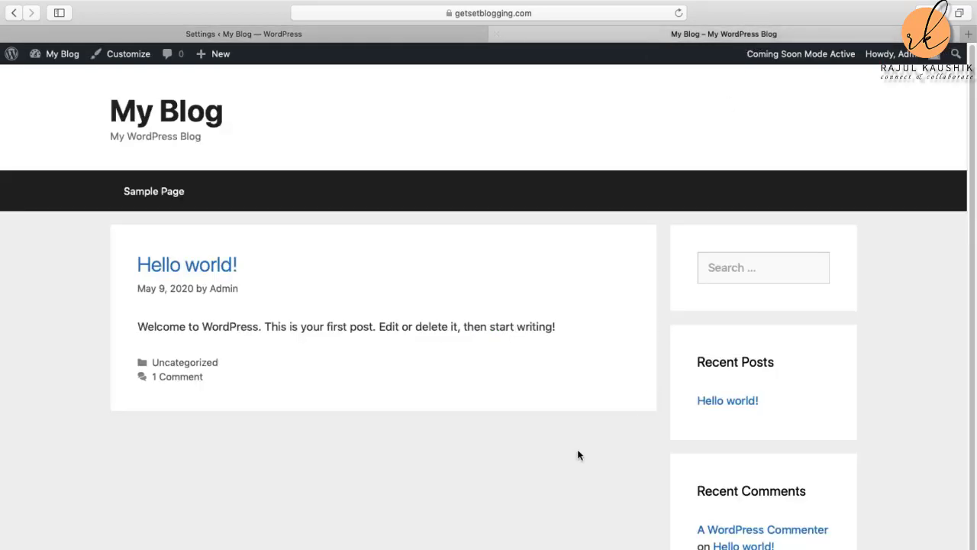
click(316, 39)
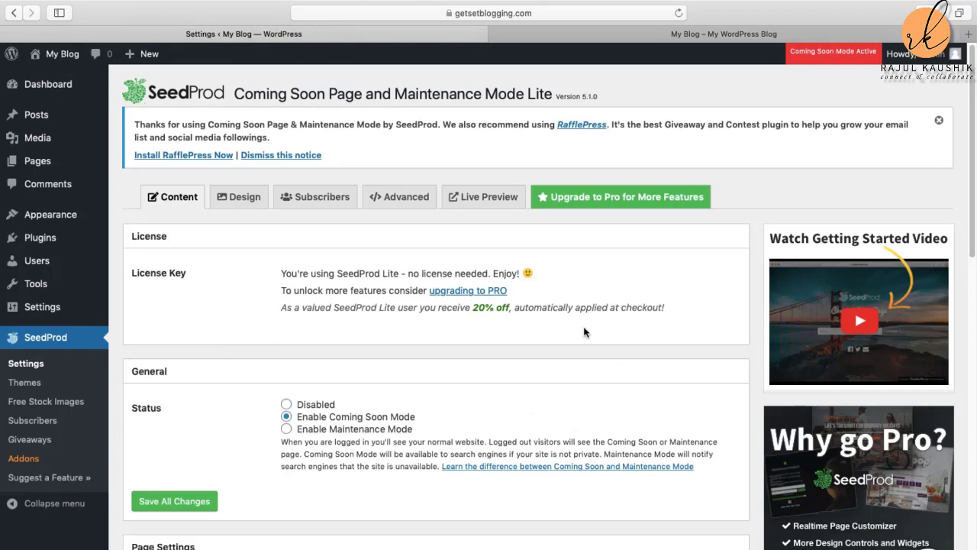
click(733, 36)
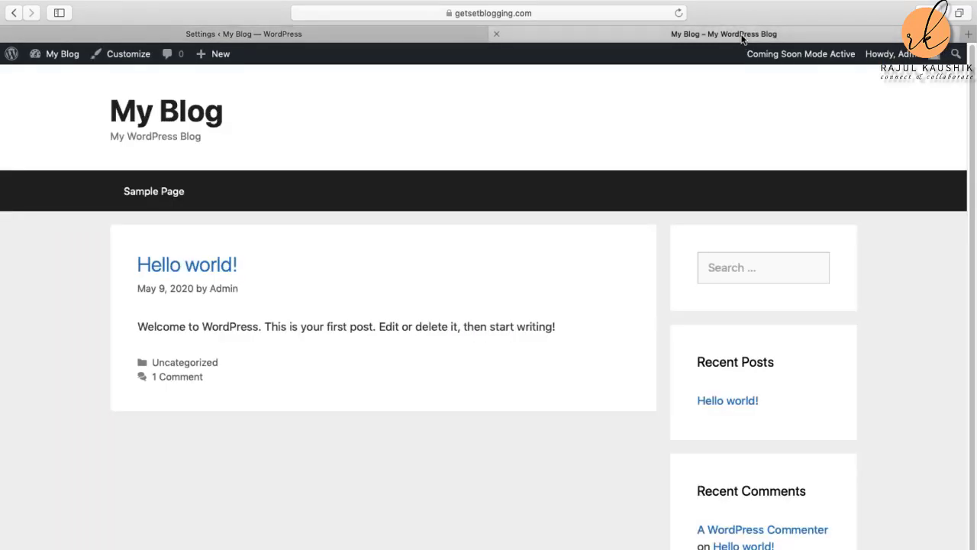
click(300, 32)
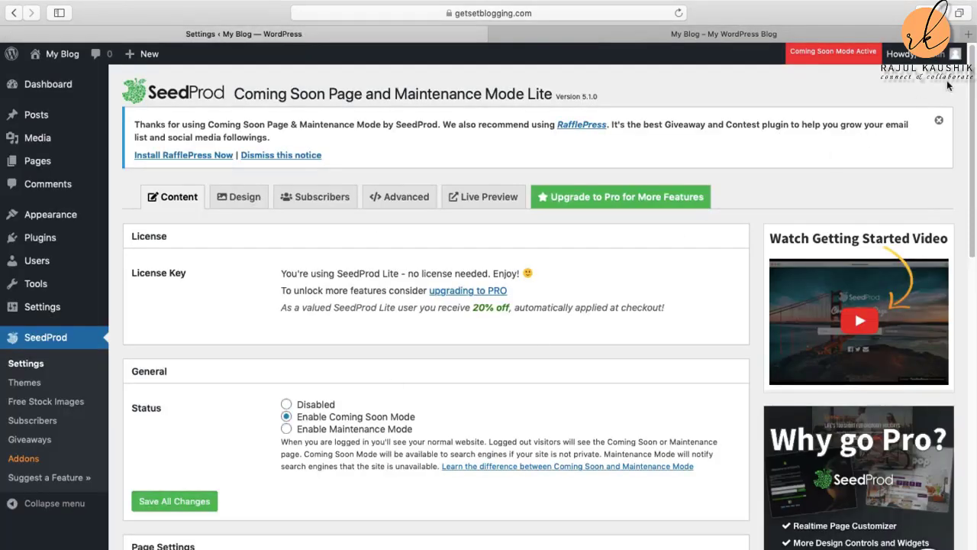
Step: Log out from the Howdy, admin menu and switch to the My Blog tab
mouse_move(916, 55)
click(890, 128)
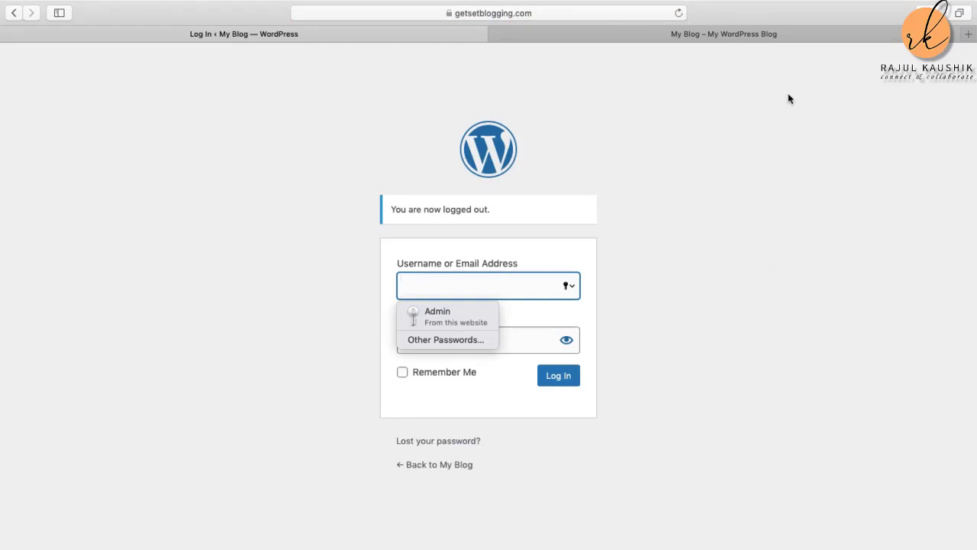
click(733, 37)
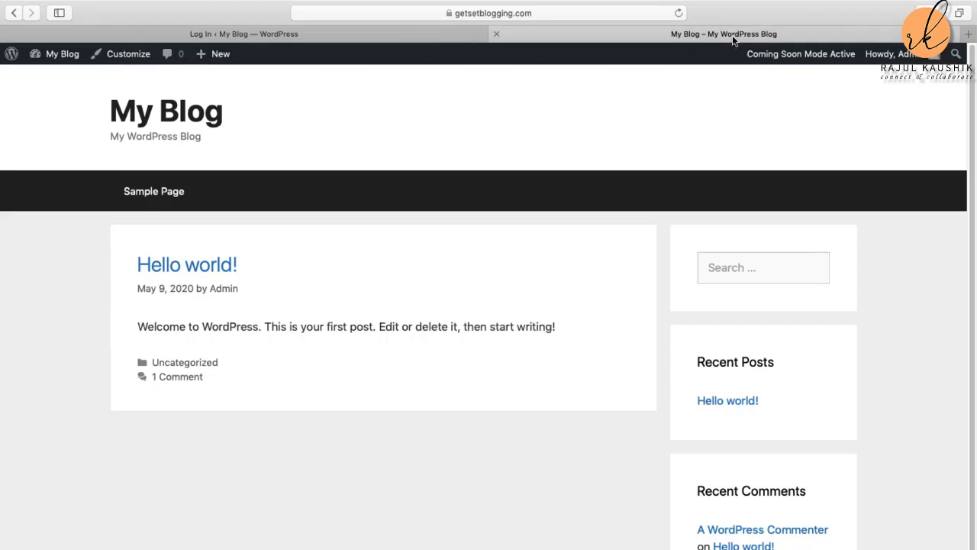
Step: Reload the blog to see SeedProd's coming soon message, then return to the login tab
click(678, 14)
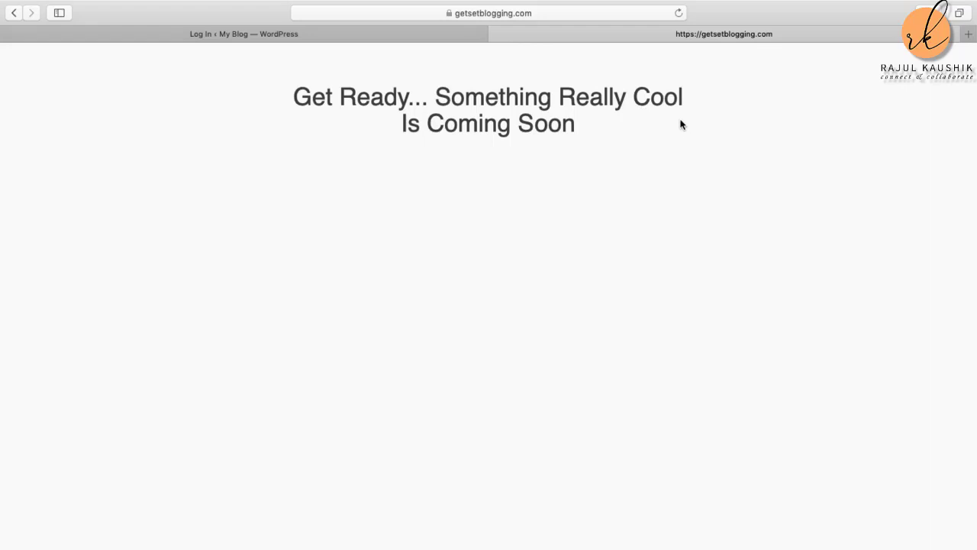
click(275, 35)
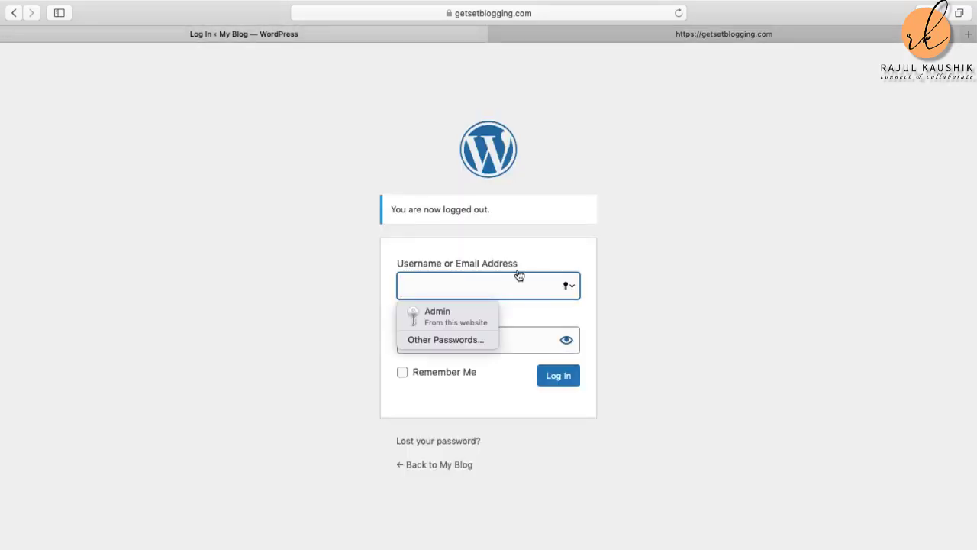
Step: Log in with the saved admin entry and go to Appearance > Themes
click(445, 311)
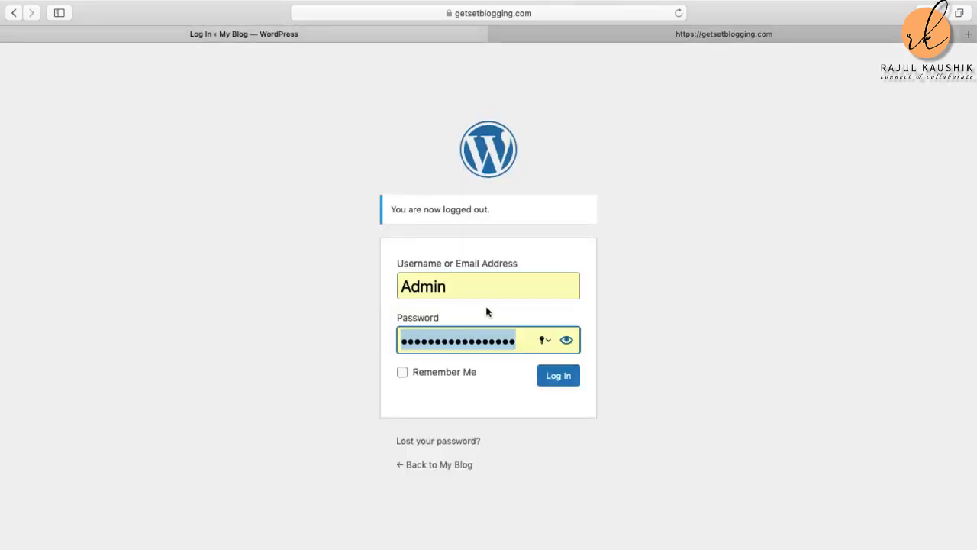
click(559, 377)
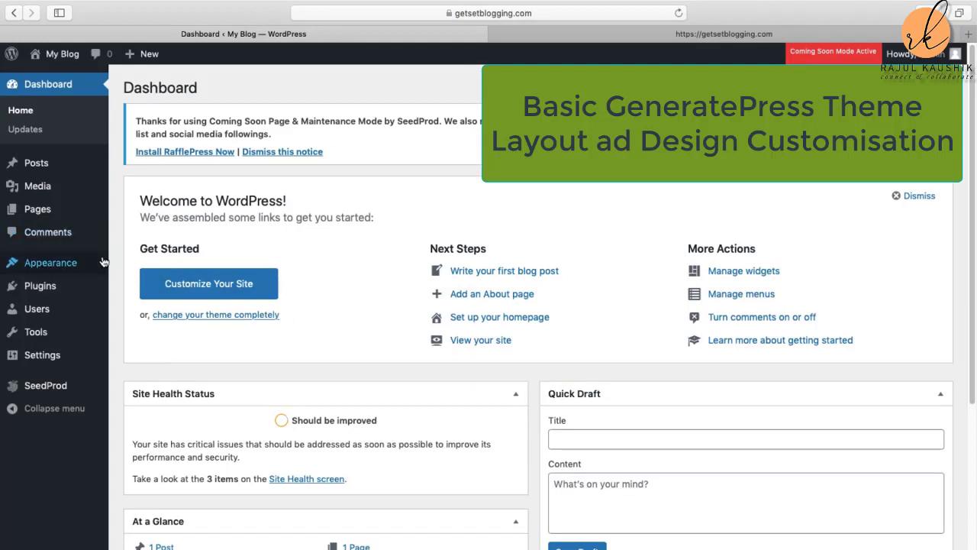
mouse_move(55, 272)
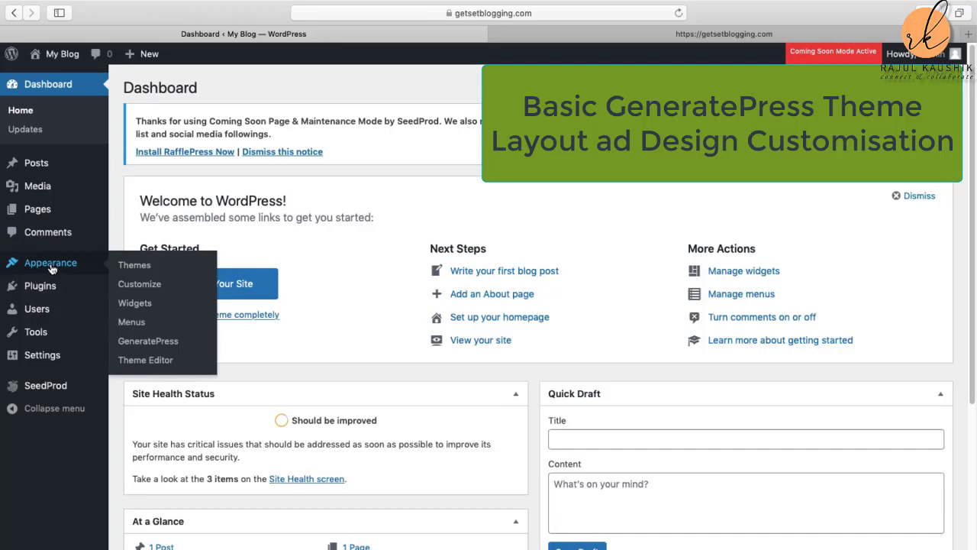
click(139, 268)
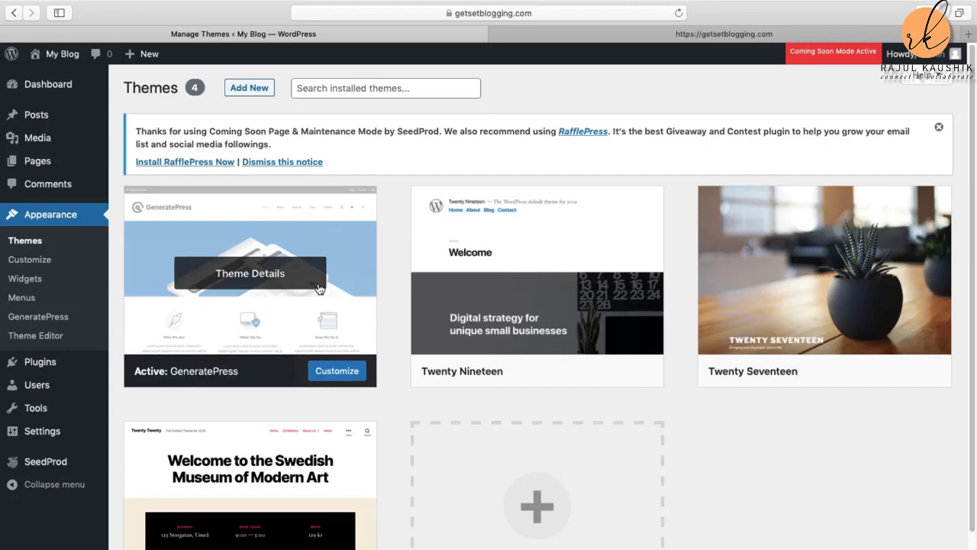
Step: Open the Customizer from the active GeneratePress theme card
click(338, 375)
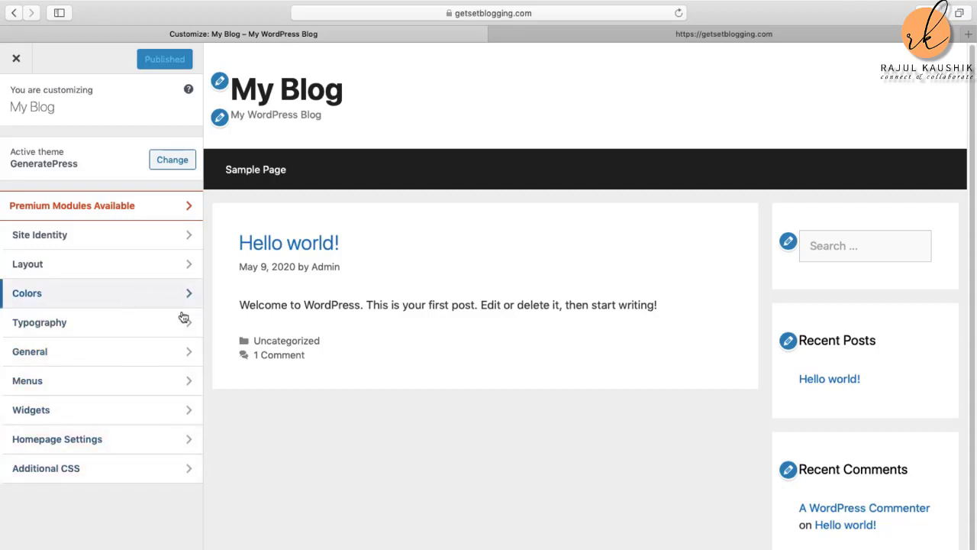
Step: In Site Identity, replace the site title 'My Blog' with 'GetSet Blogging'
click(76, 239)
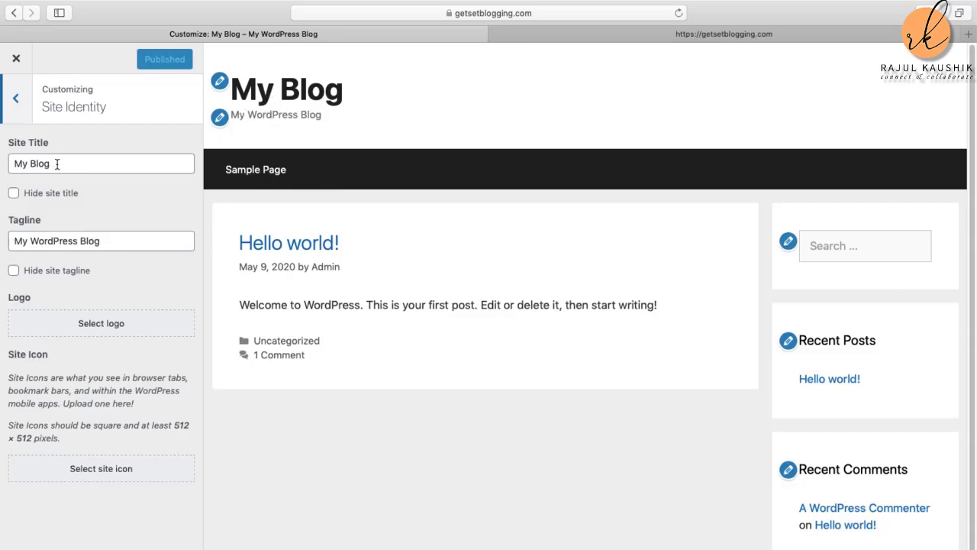
drag(57, 163, 2, 162)
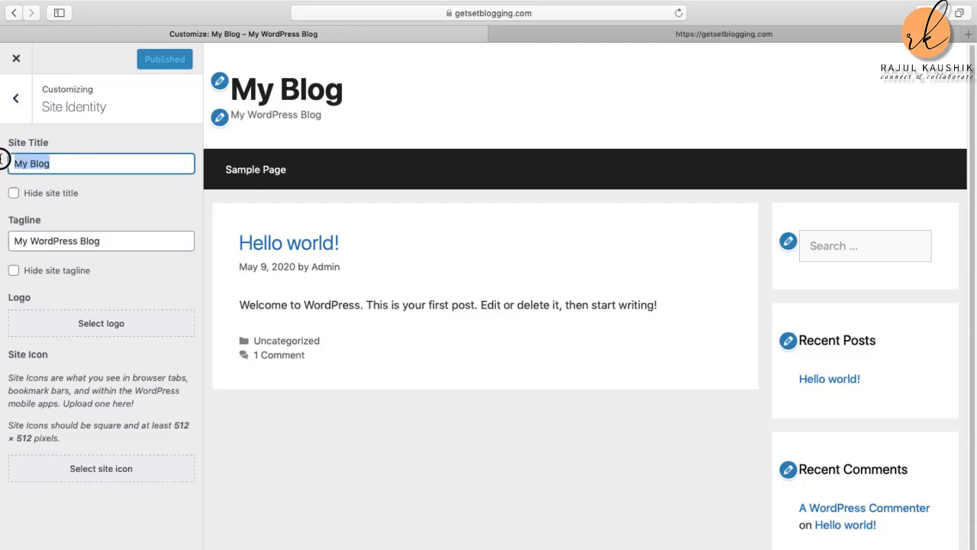
mouse_move(1, 162)
text(Get)
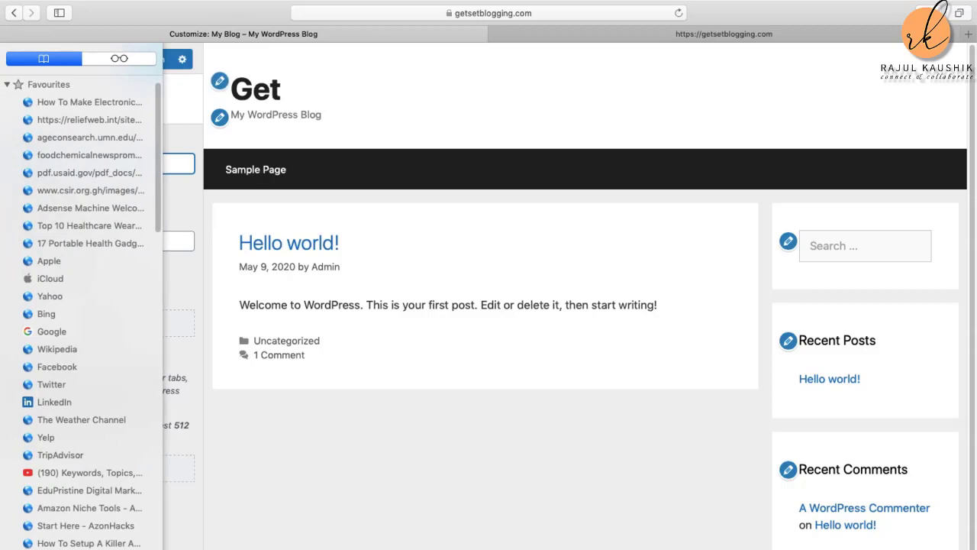
text(Set Blo)
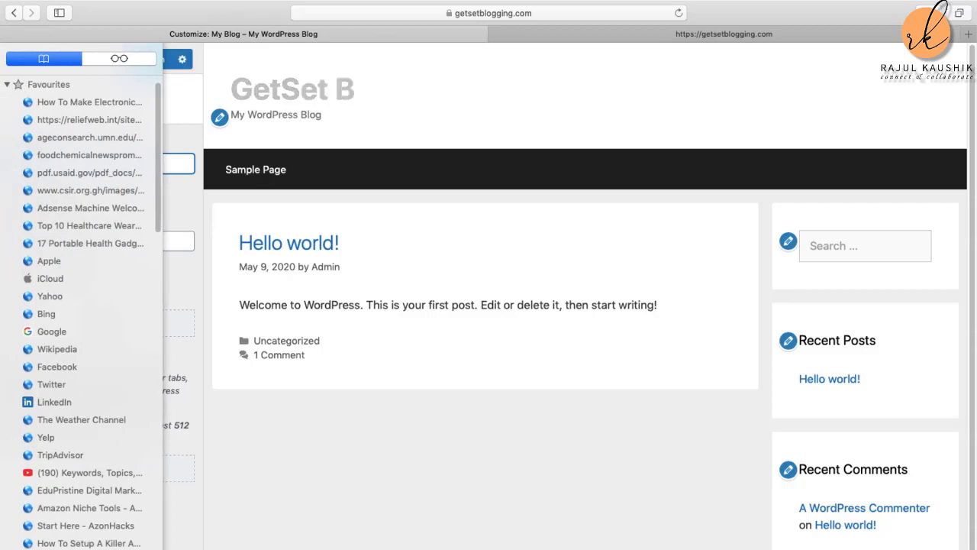
text(gging)
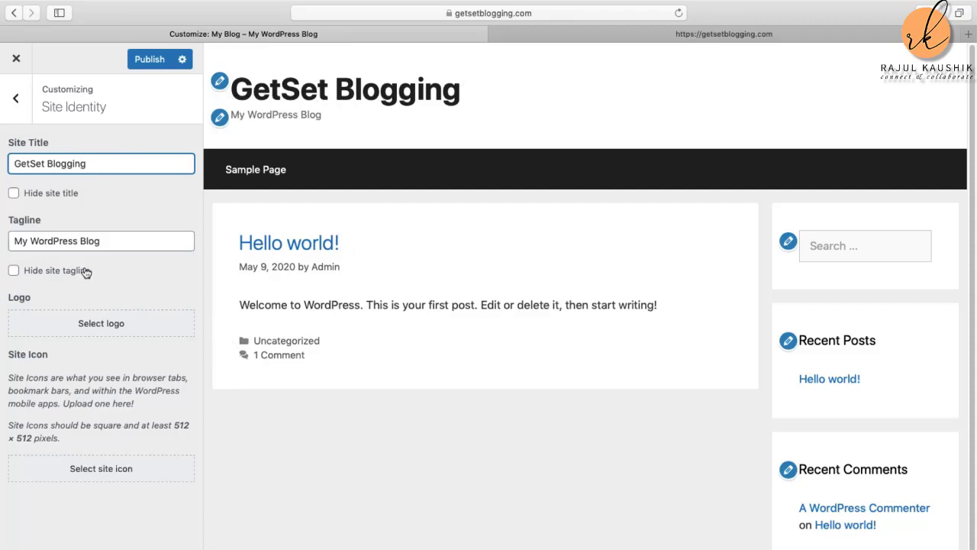
Step: Replace the tagline 'My WordPress Blog' with 'Learn How to Blog Like a Pro'
drag(102, 241, 3, 243)
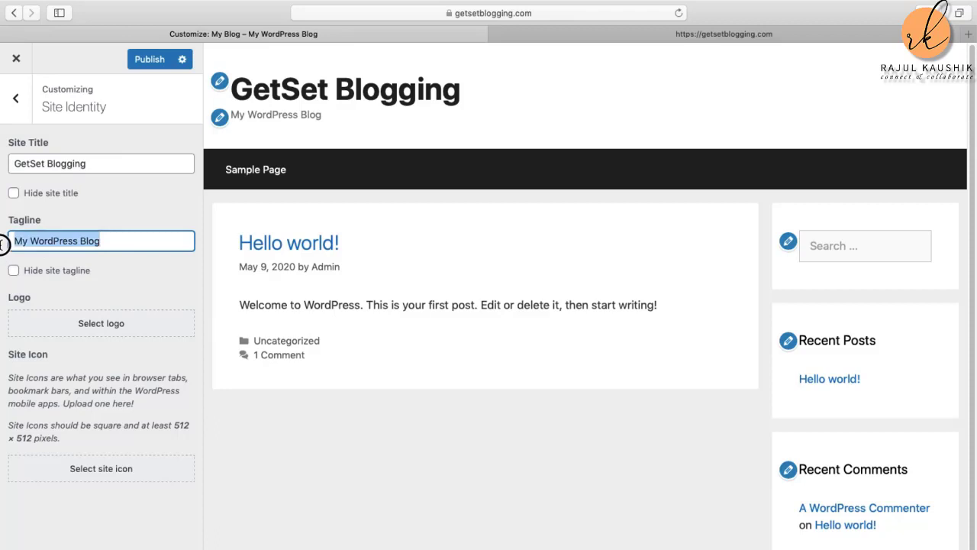
key(BackSpace)
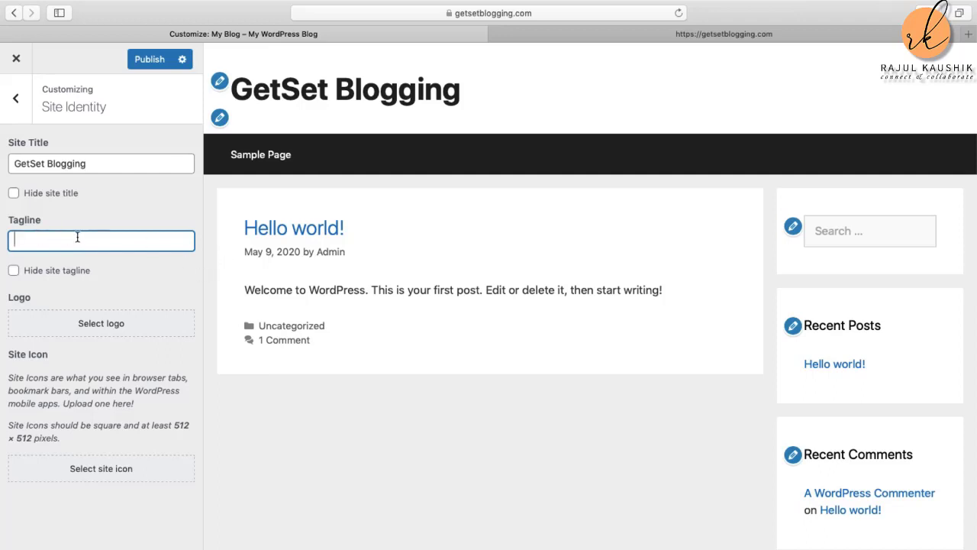
text(L)
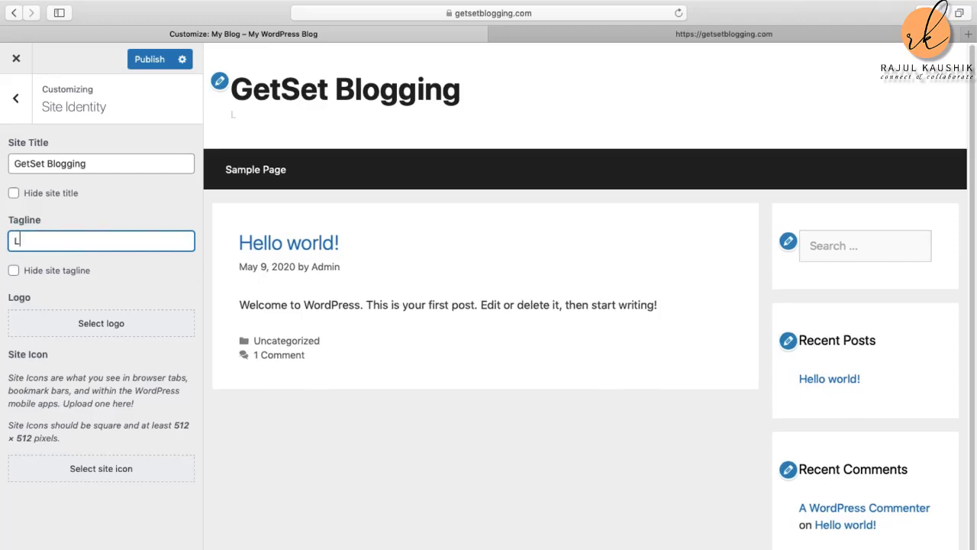
text(earn How to Blo)
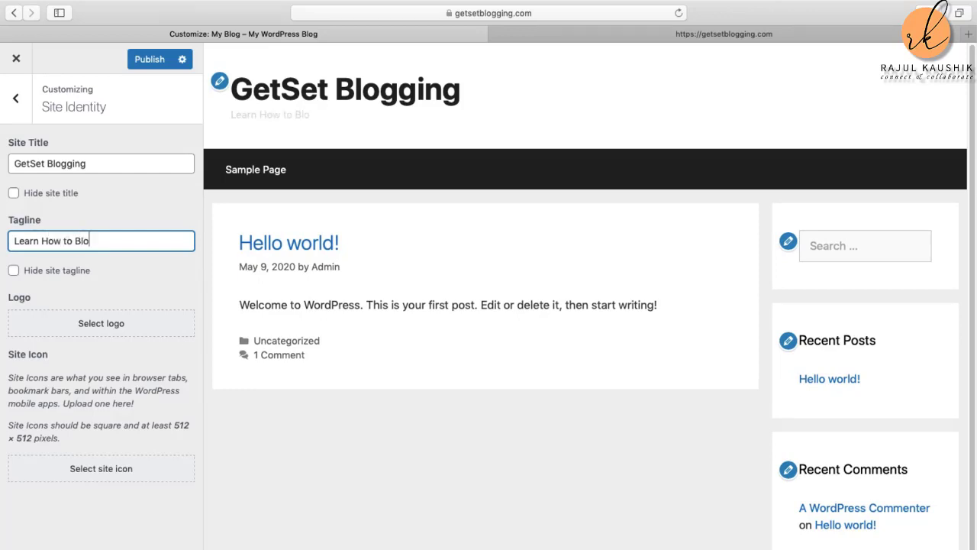
text(g Like a Pro)
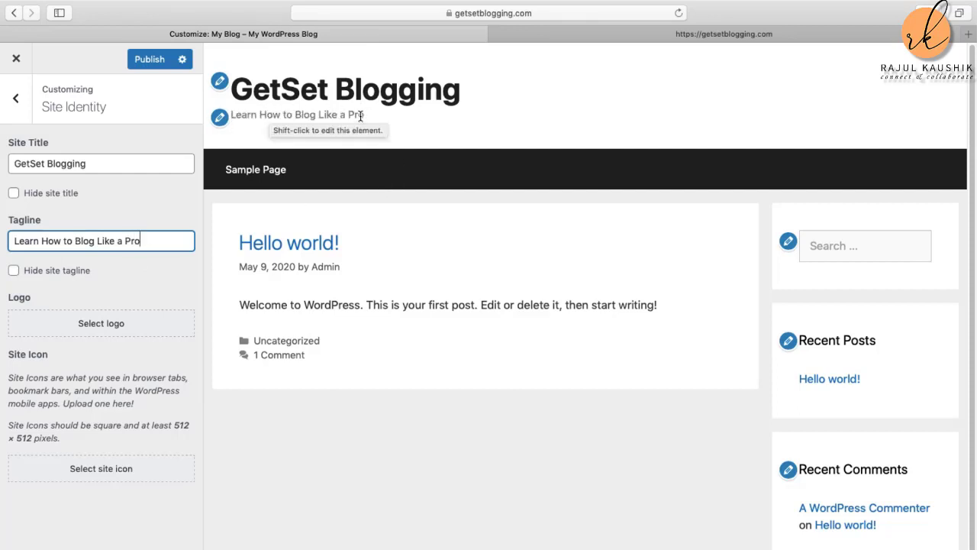
Step: Toggle Hide site tagline on and back off, then publish the new title and tagline
click(14, 271)
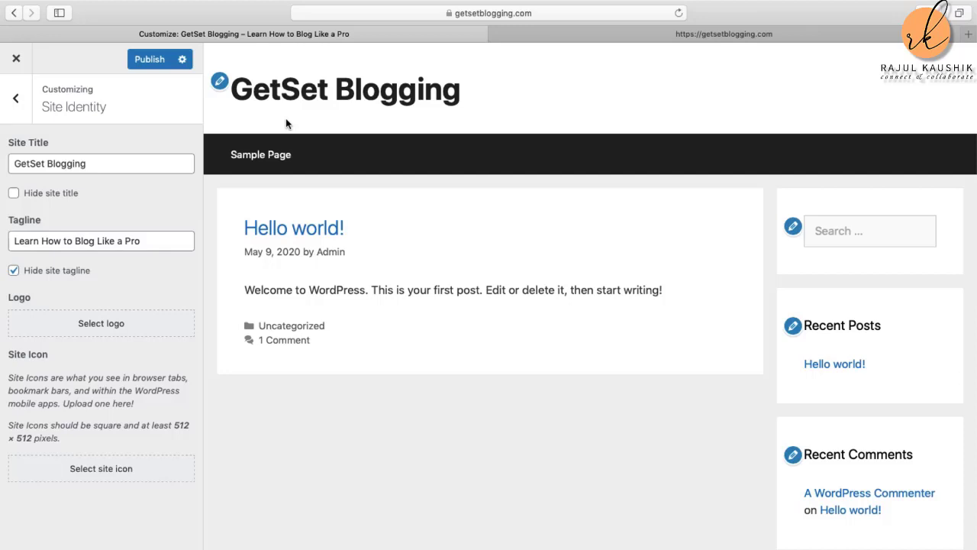
click(14, 271)
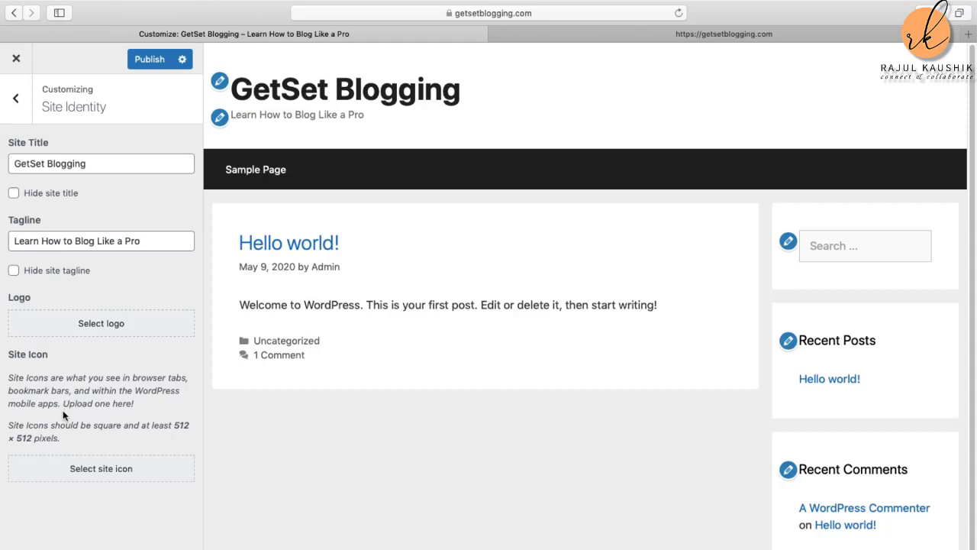
click(150, 61)
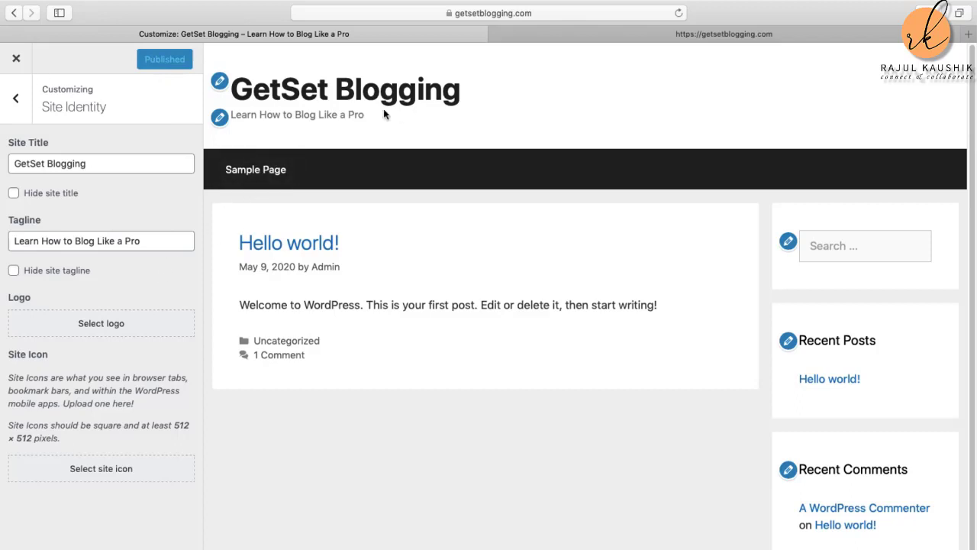
click(15, 98)
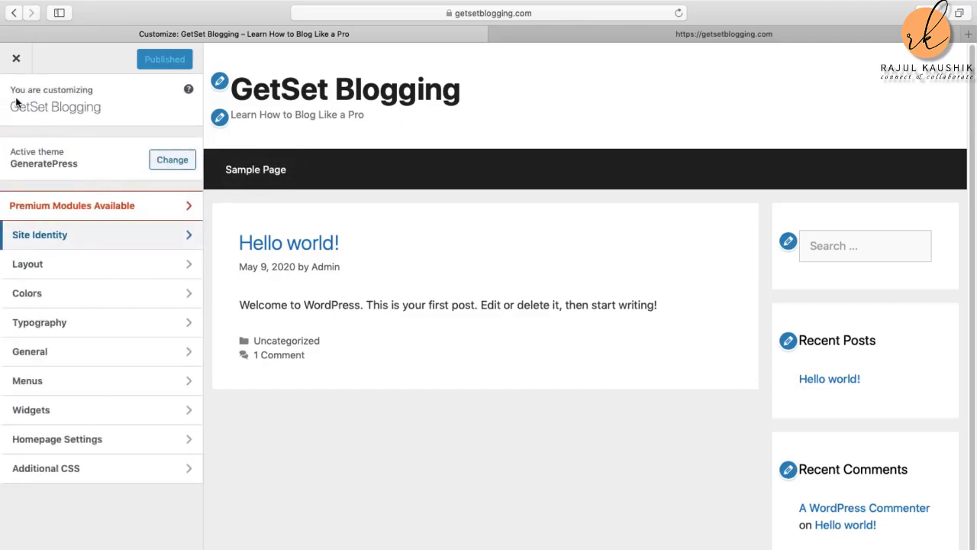
Step: Open Layout > Container and widen the Container Width to 1200 px
click(72, 264)
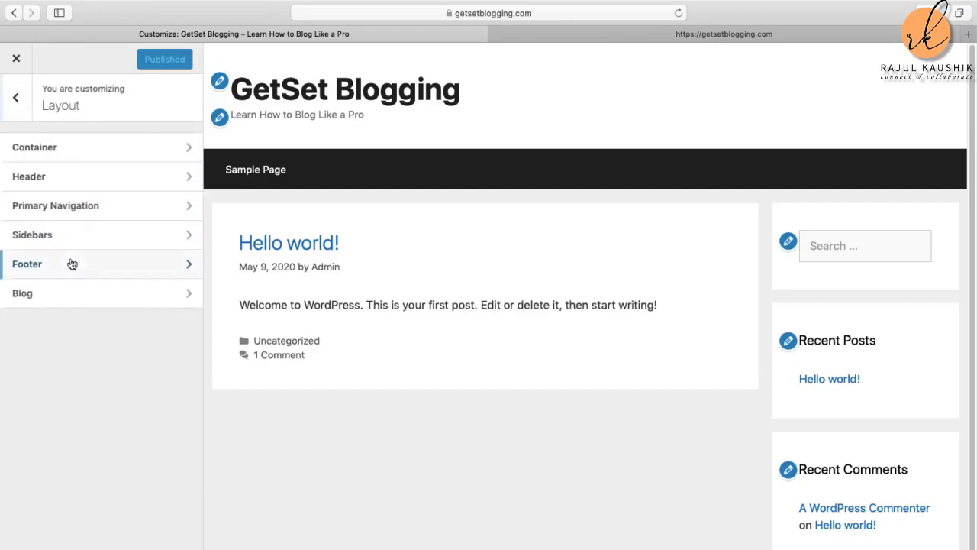
click(107, 152)
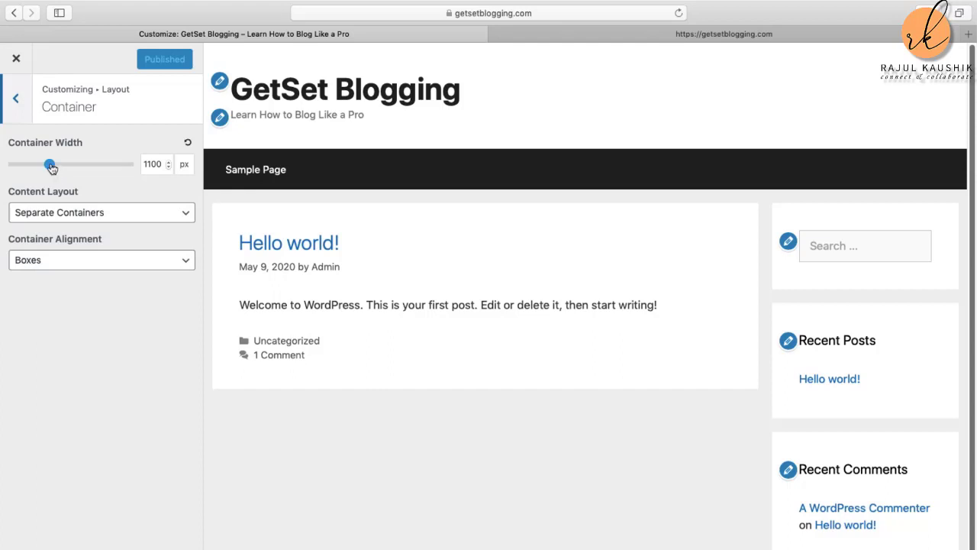
mouse_move(51, 166)
mouse_down()
mouse_move(69, 167)
mouse_move(58, 162)
mouse_up()
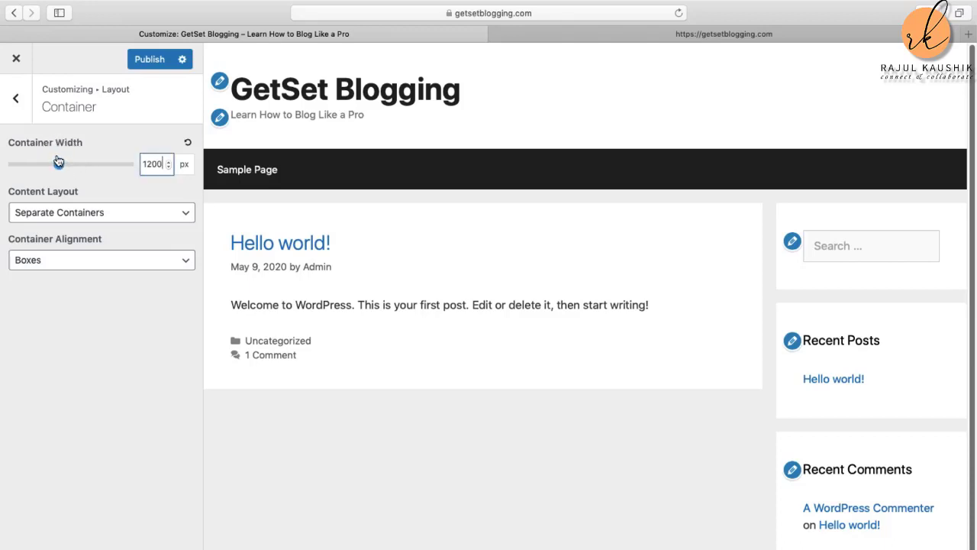
Step: Try One Container and Text alignment, restore Separate Containers and Boxes, then publish
click(187, 213)
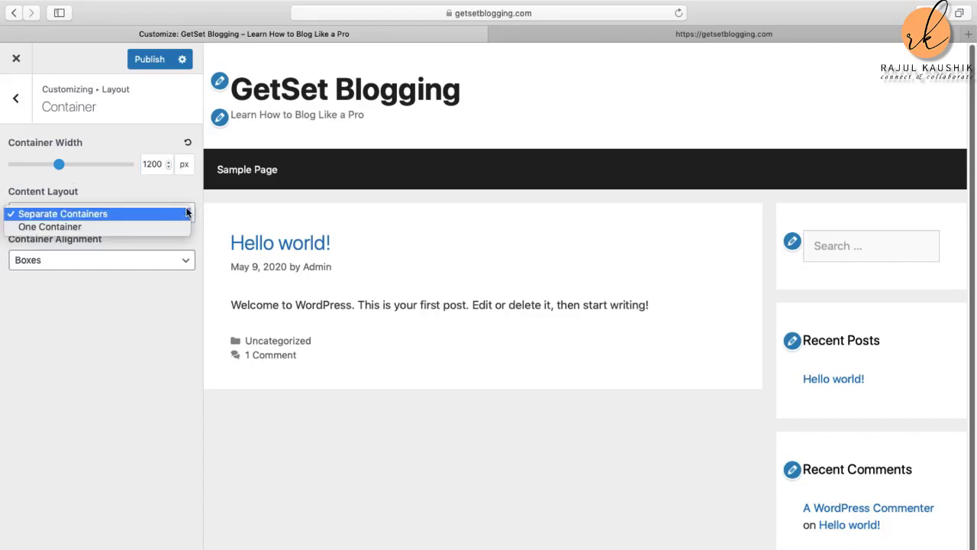
click(120, 227)
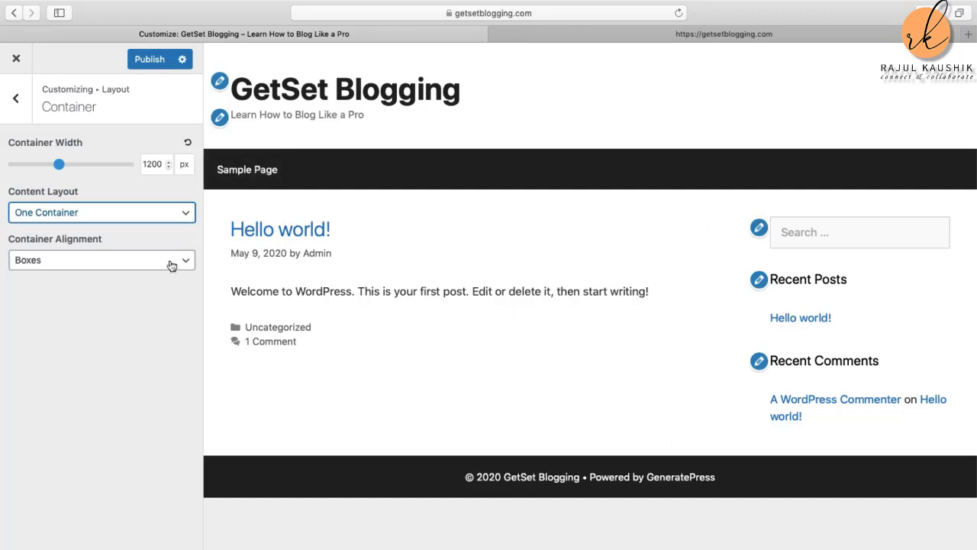
click(186, 219)
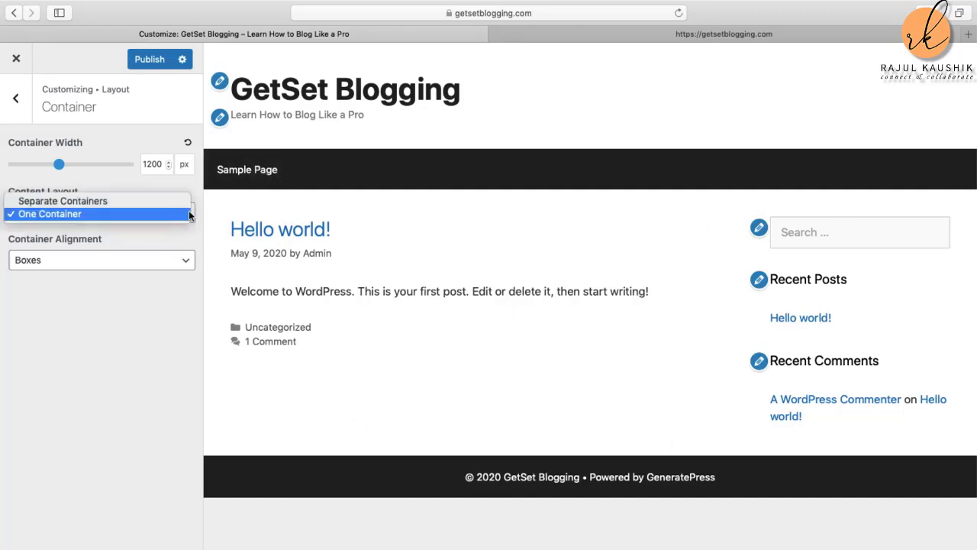
click(150, 200)
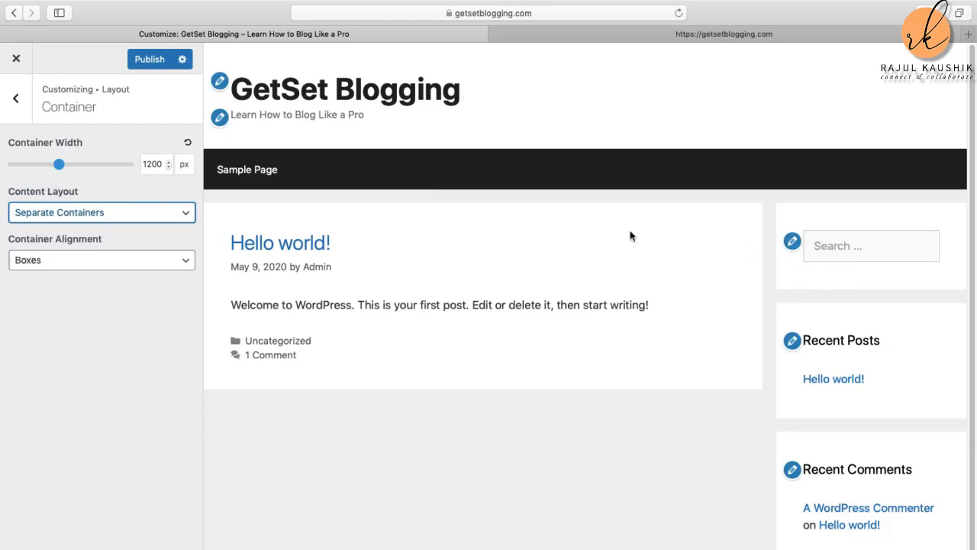
click(187, 262)
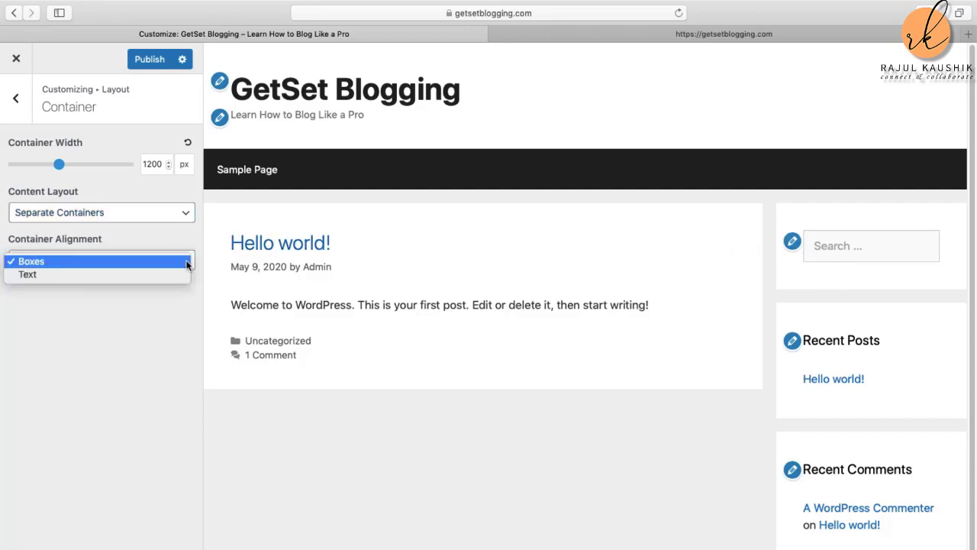
click(117, 274)
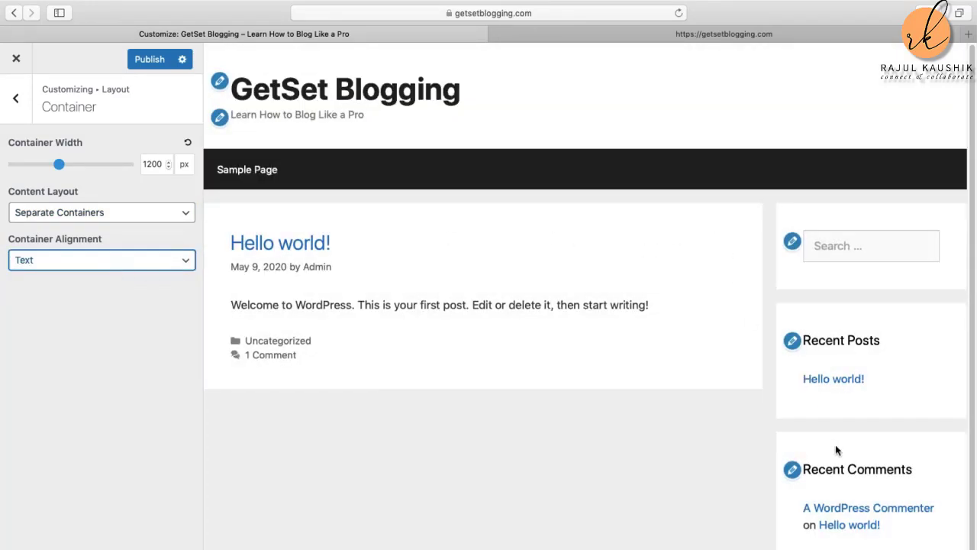
click(184, 258)
click(128, 250)
click(147, 61)
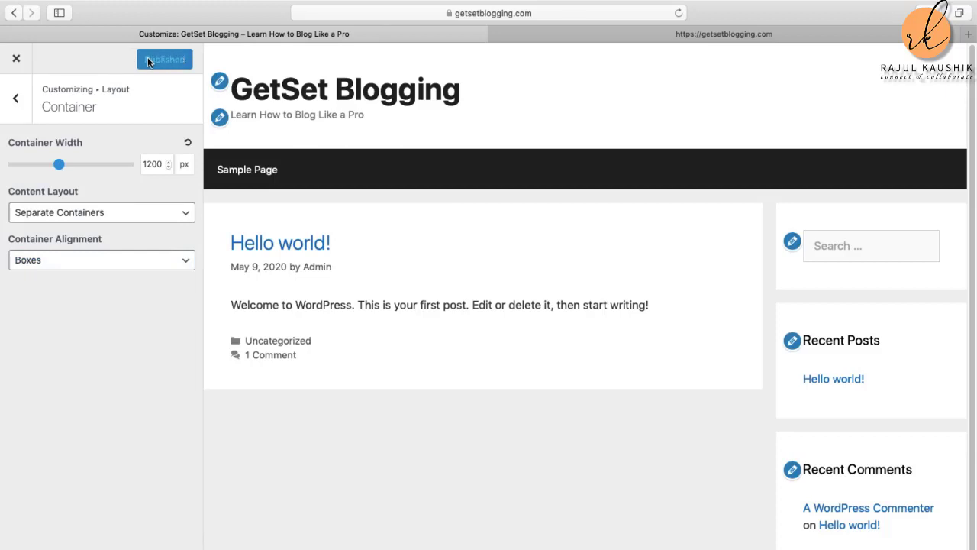
Step: Open Header layout, apply the Default preset, and keep the inner header width Contained after trying Full
click(18, 102)
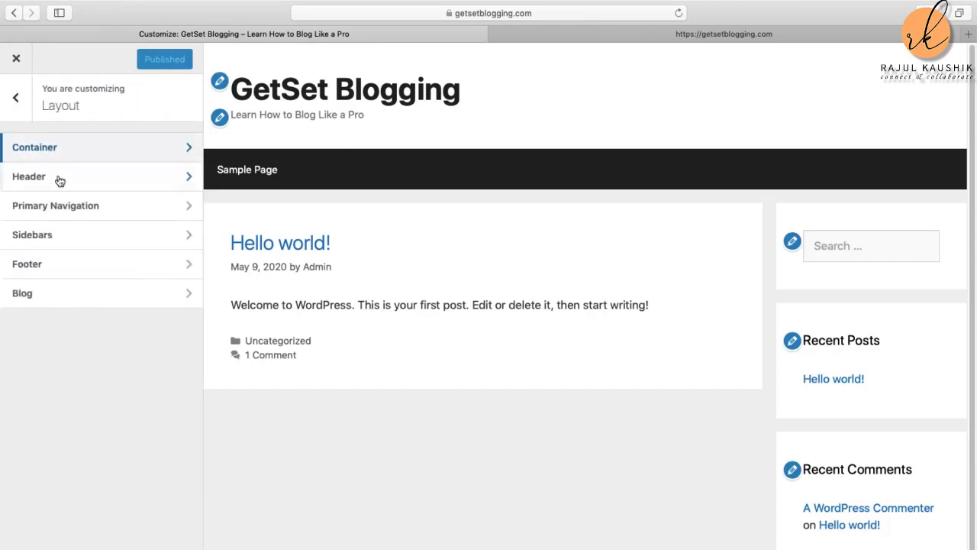
click(115, 180)
click(115, 180)
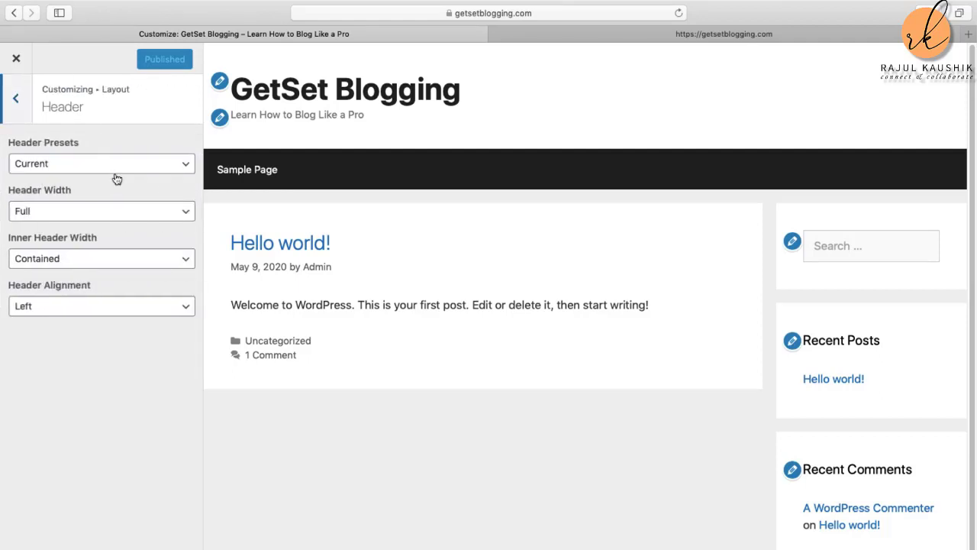
click(188, 167)
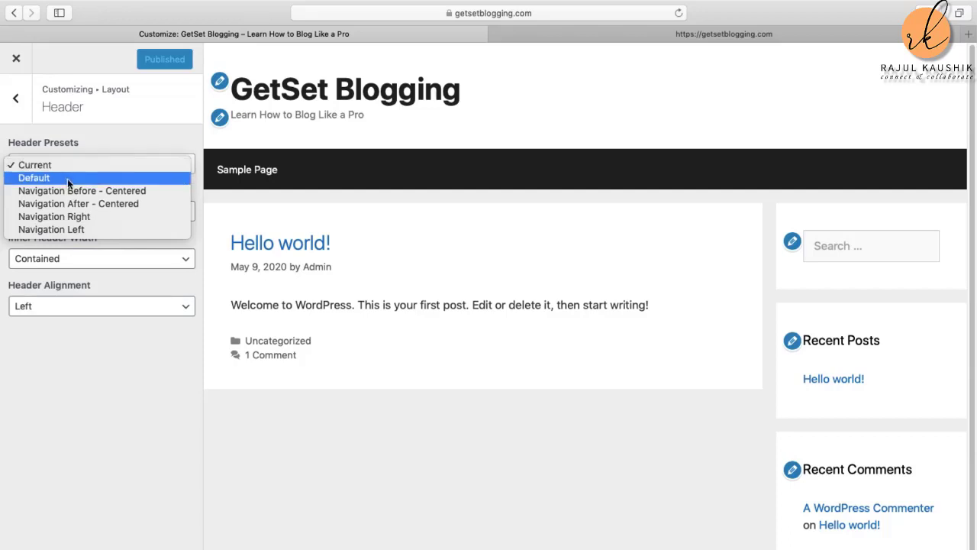
click(102, 178)
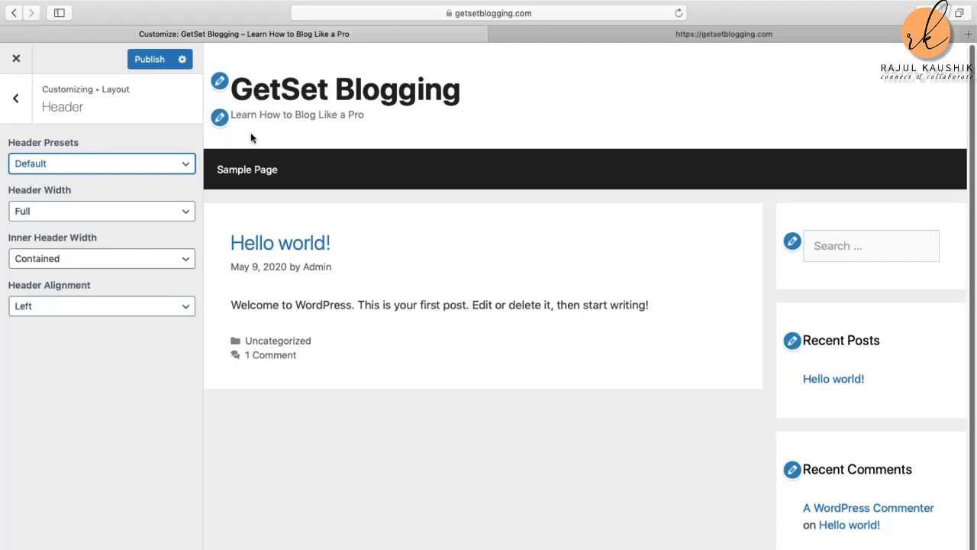
click(181, 260)
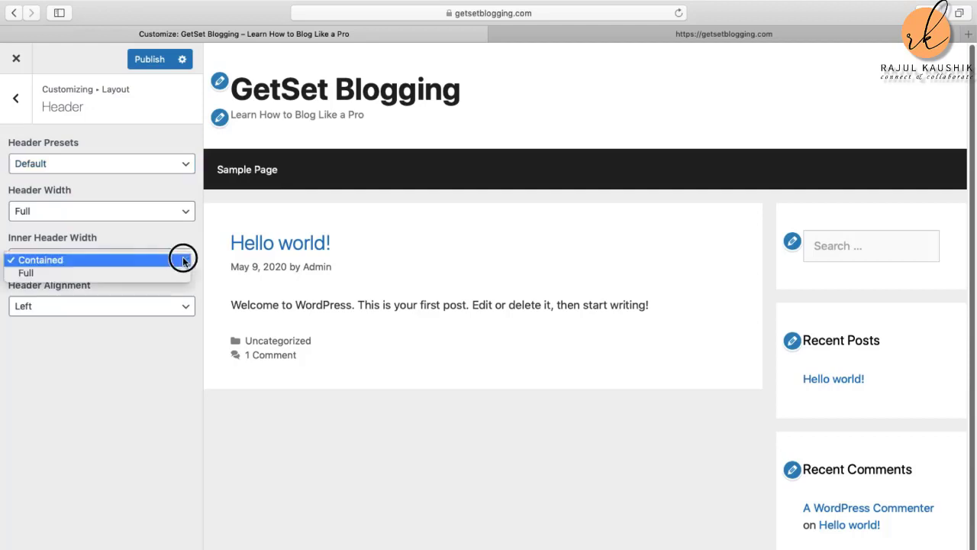
click(132, 273)
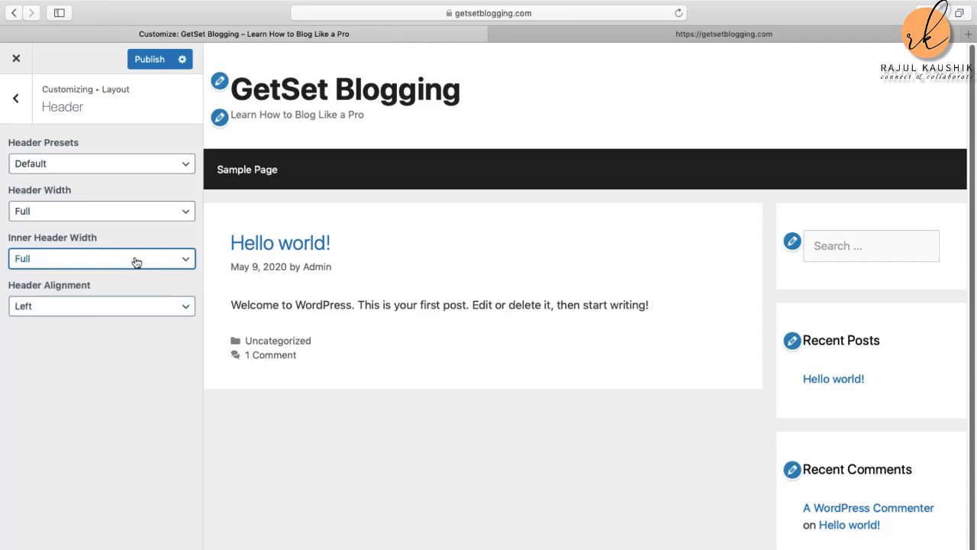
click(136, 260)
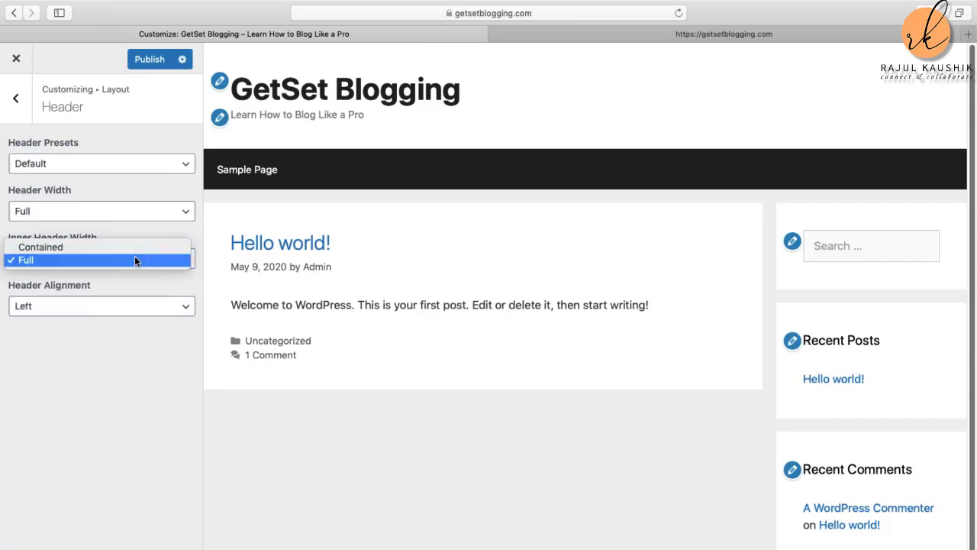
click(129, 250)
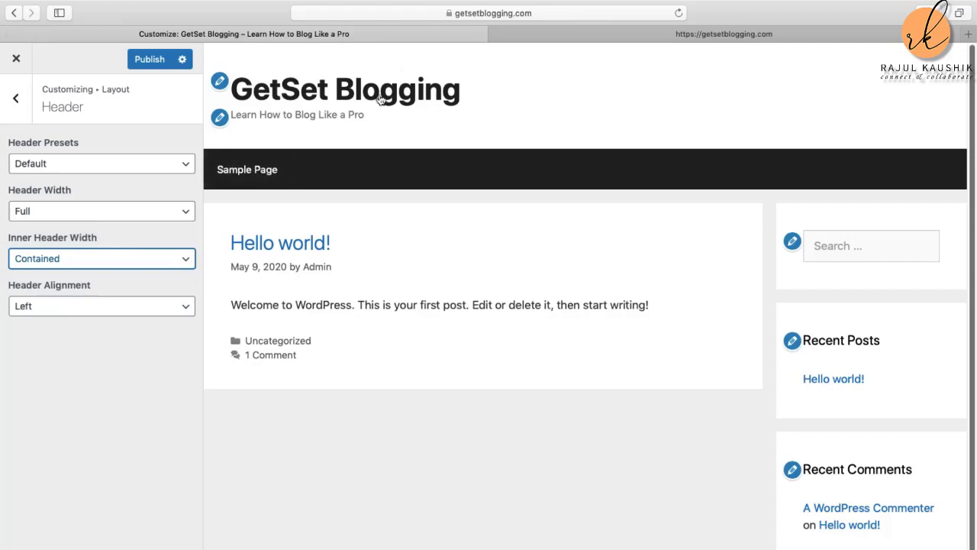
Step: Set Header Alignment to Center, publish, and return to the Layout sections list
click(184, 307)
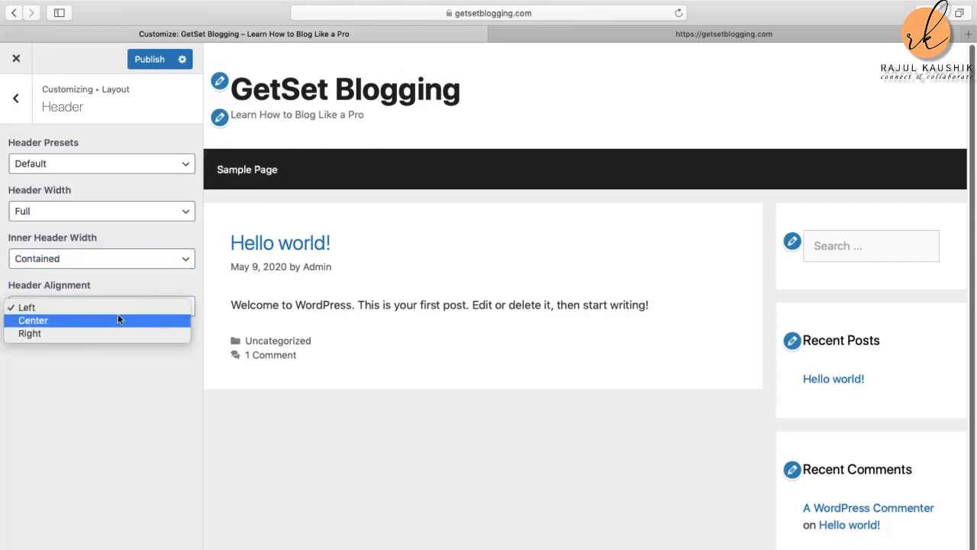
click(85, 320)
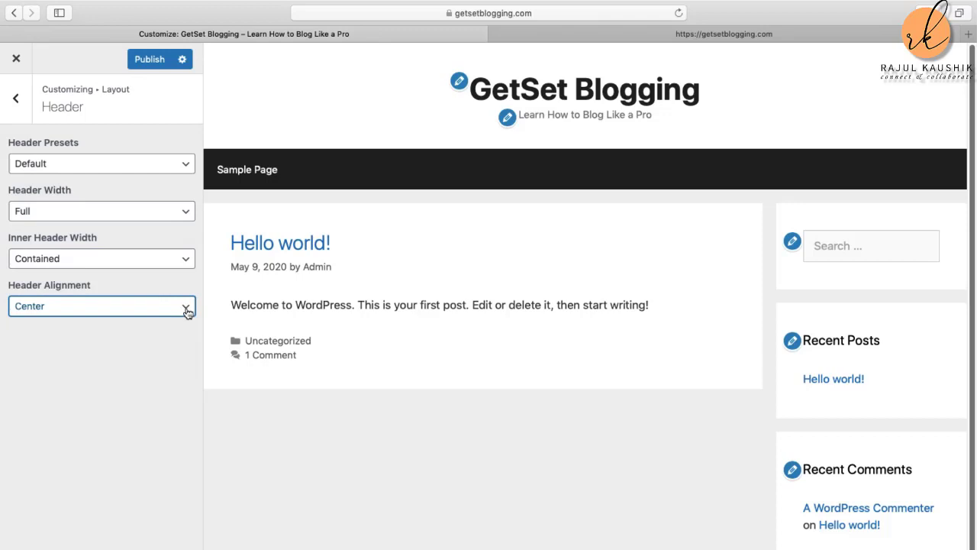
click(187, 312)
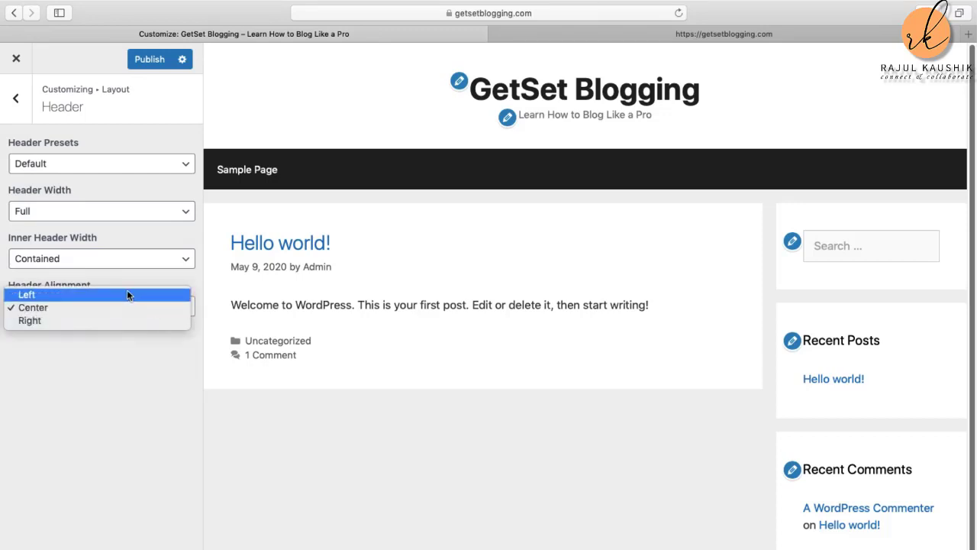
click(82, 309)
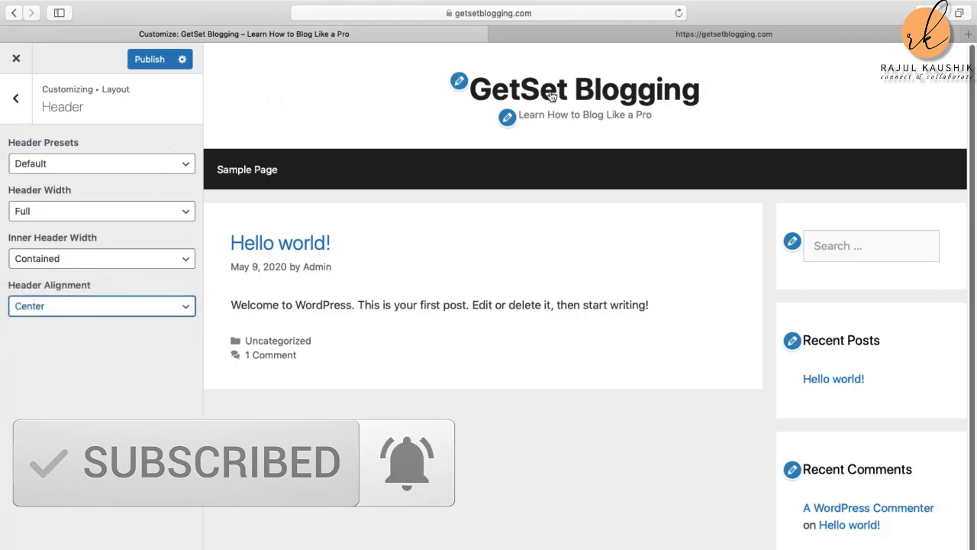
click(149, 59)
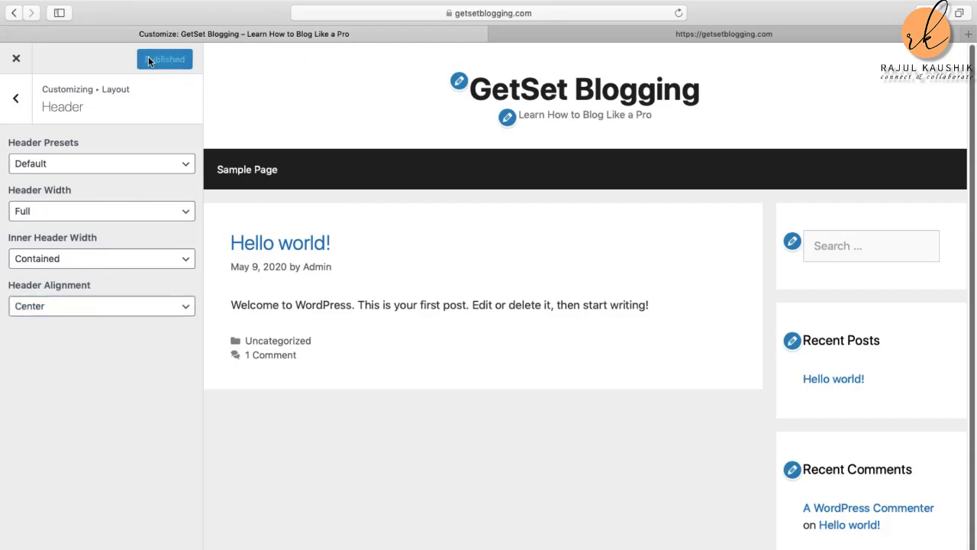
click(19, 101)
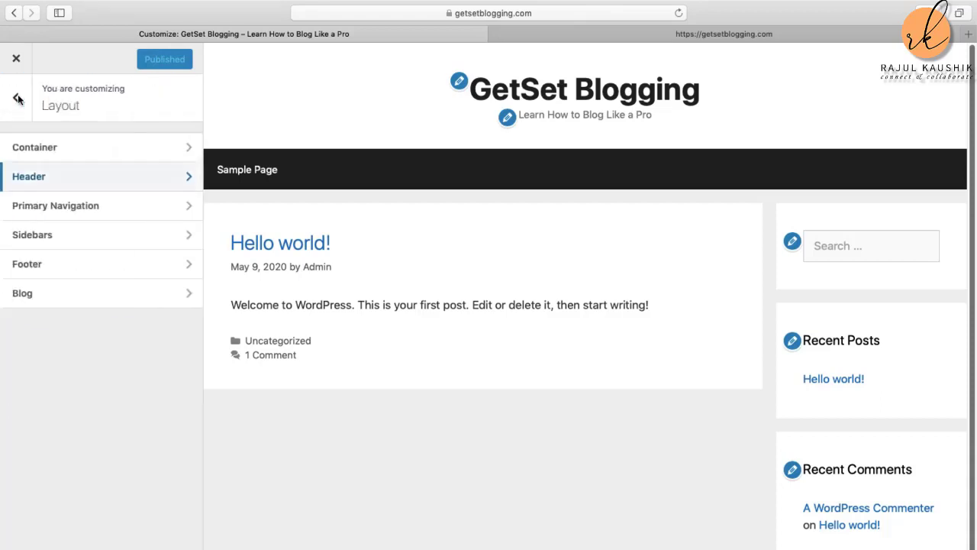
Step: Open Primary Navigation settings and leave Navigation Width at Full
click(105, 215)
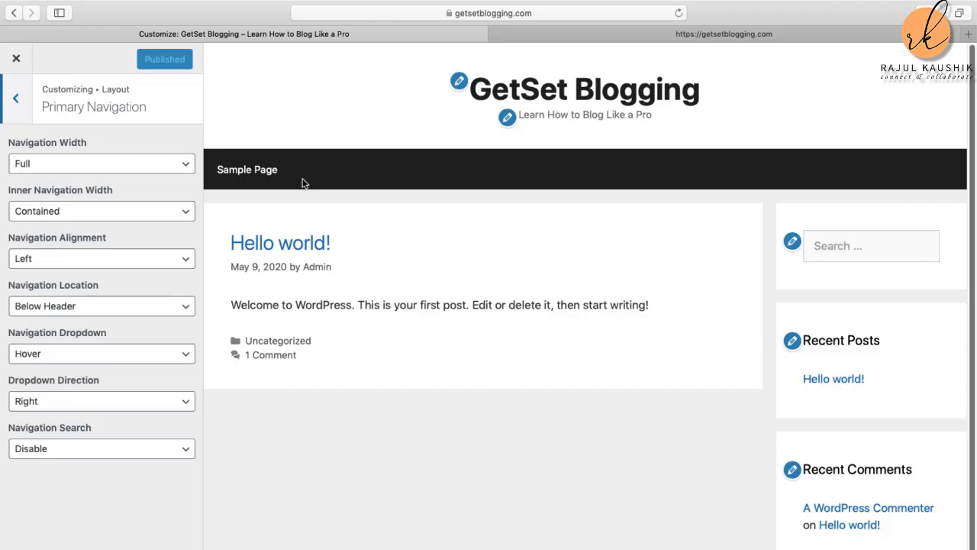
click(187, 166)
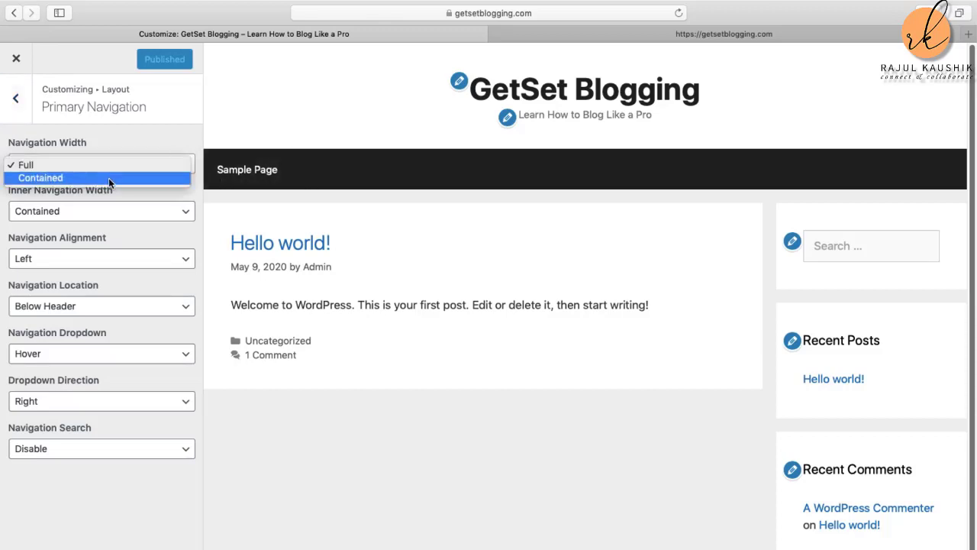
click(183, 200)
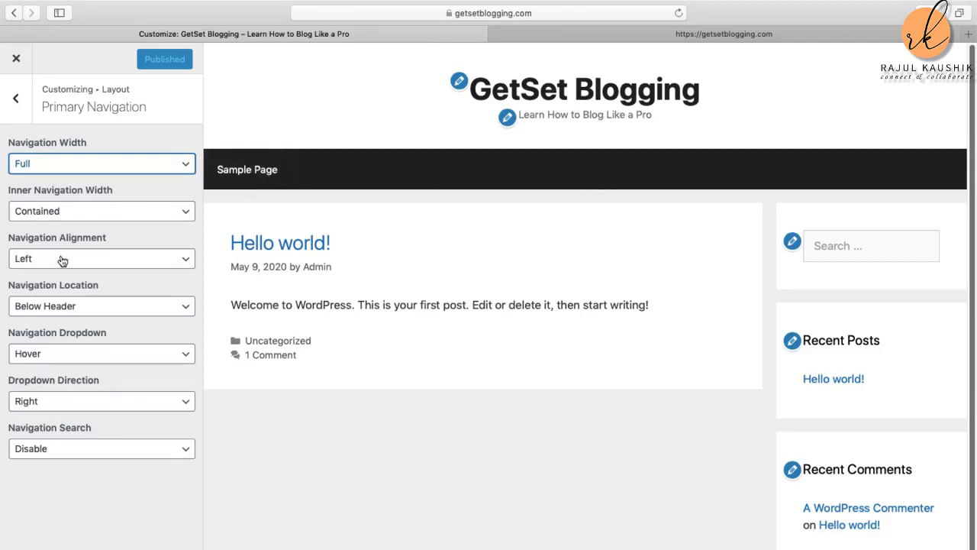
click(183, 263)
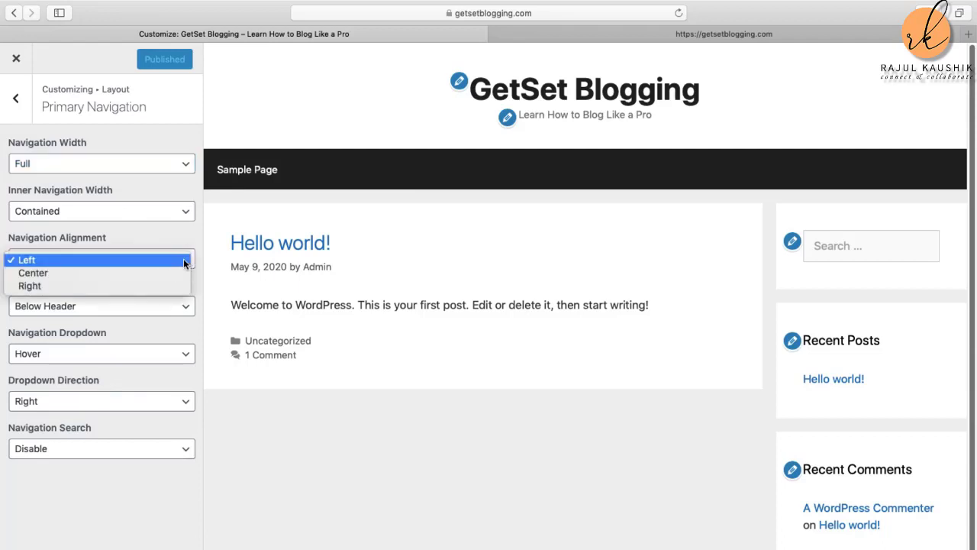
click(111, 272)
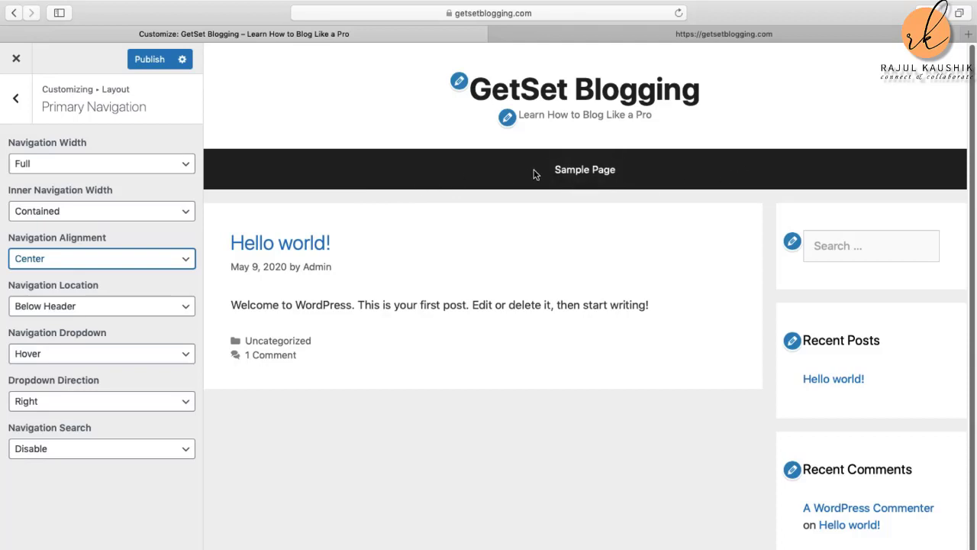
click(86, 259)
click(59, 247)
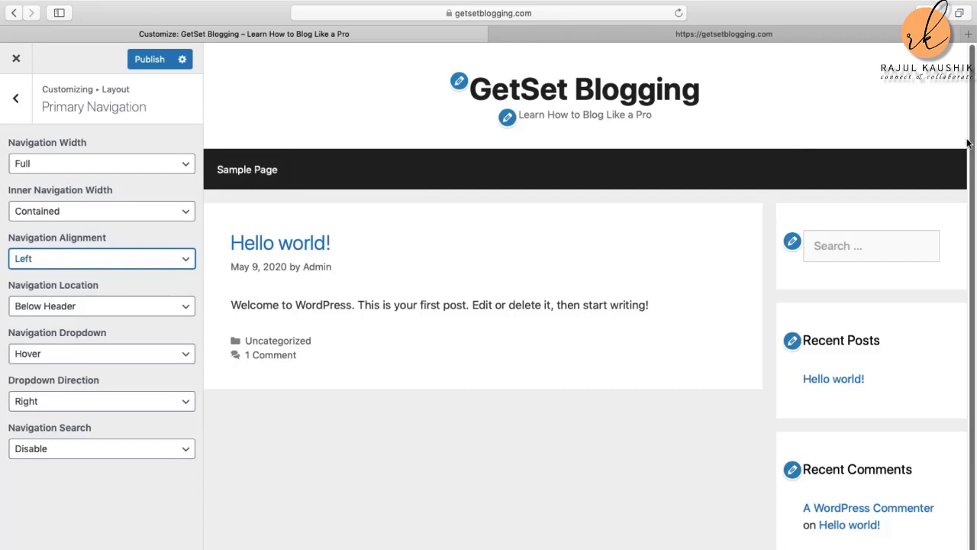
mouse_move(1, 309)
click(173, 355)
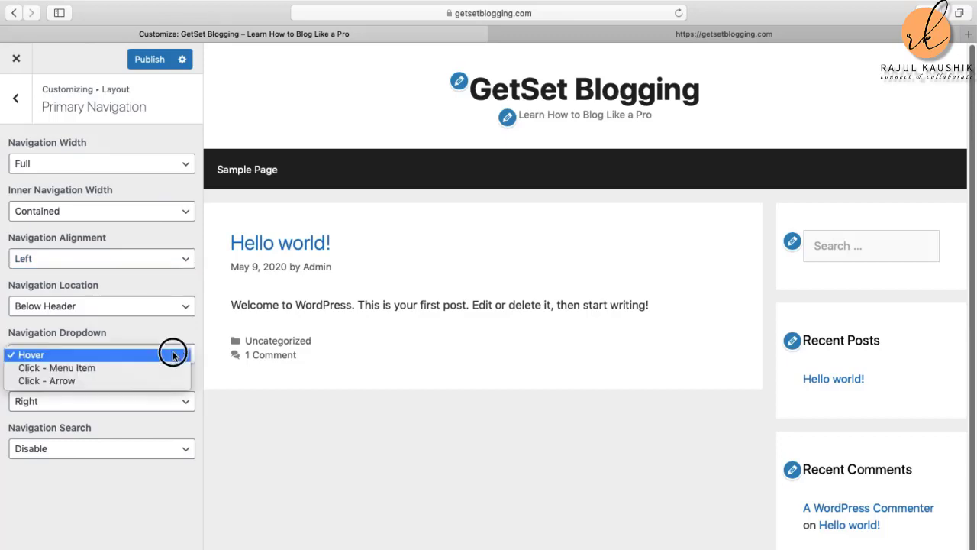
click(114, 355)
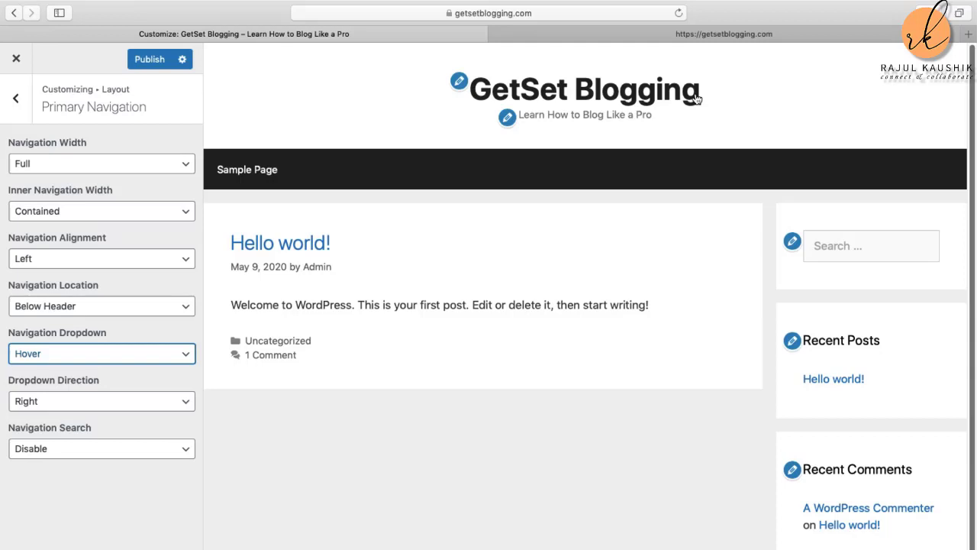
Step: Enable Navigation Search for a menu-bar search icon, publish, and return to Layout
click(90, 450)
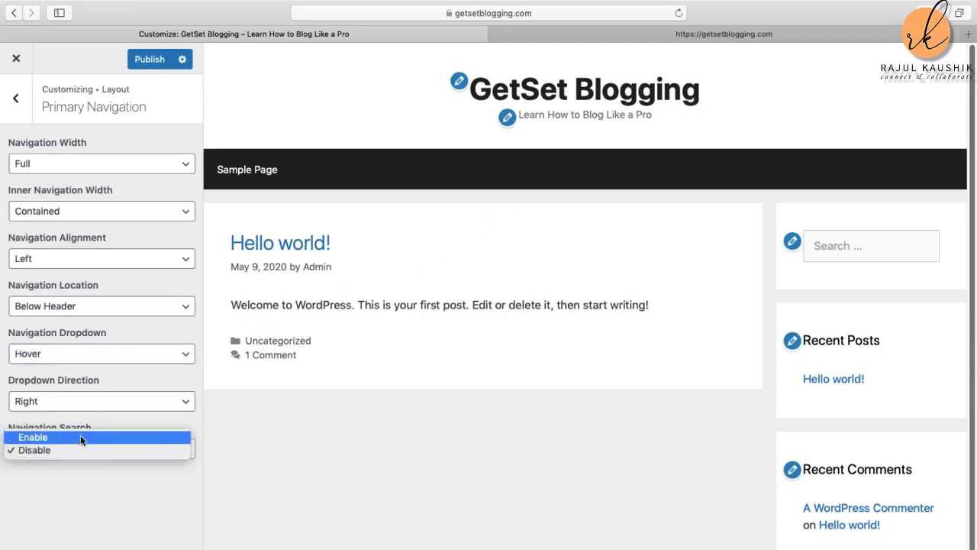
click(82, 438)
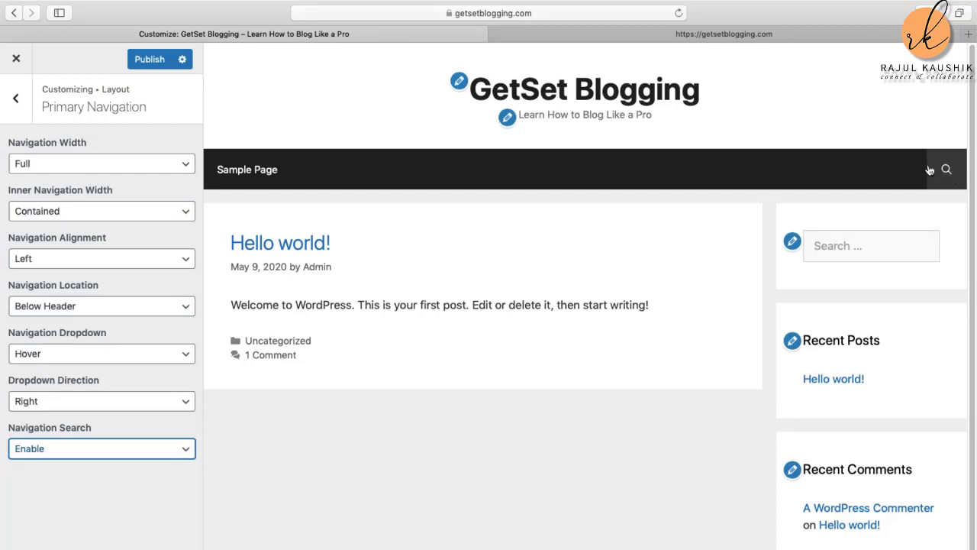
click(152, 60)
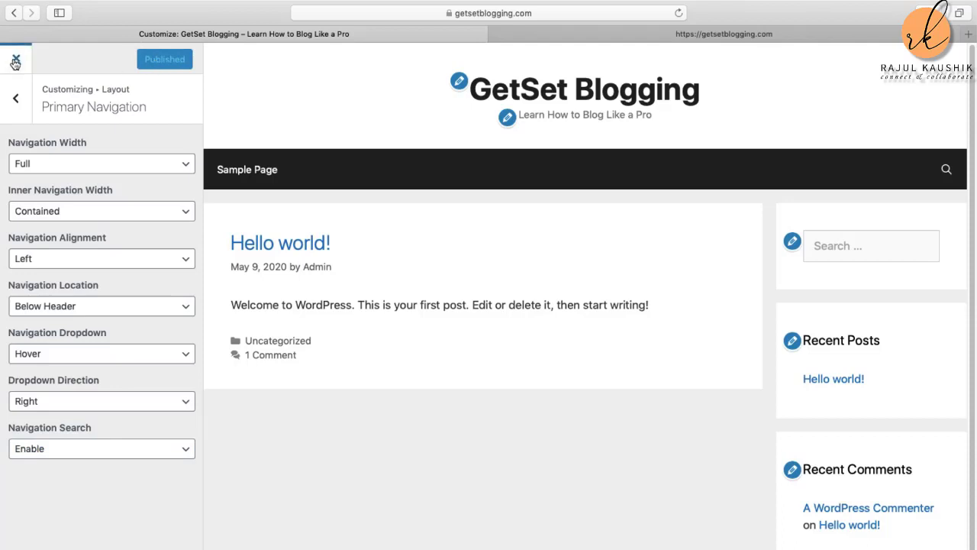
click(16, 99)
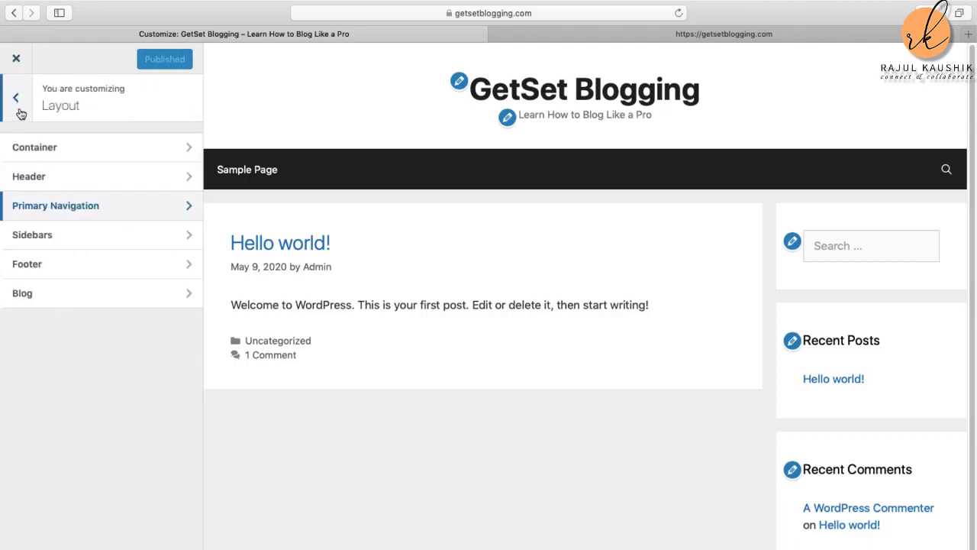
Step: Open the Sidebars section from the Layout panel
click(64, 237)
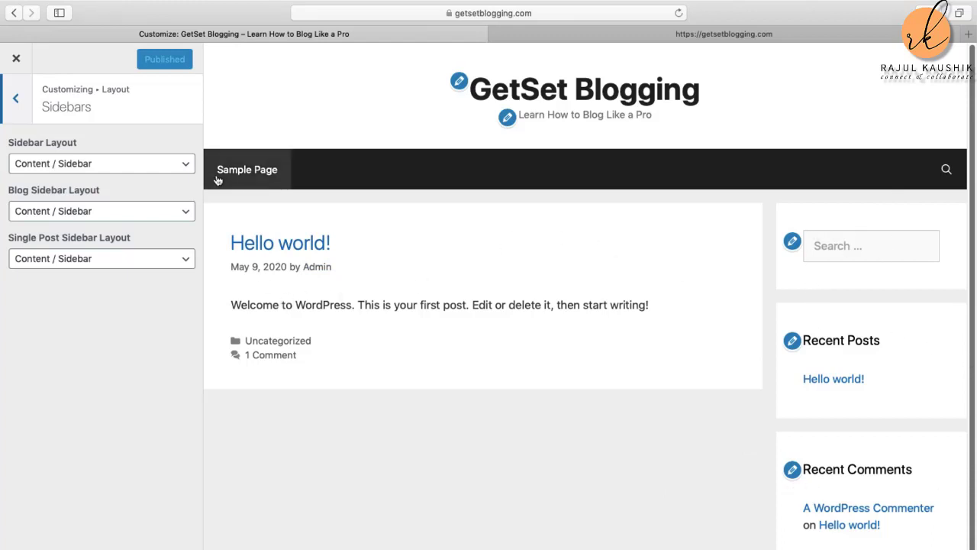
Step: After trying a left sidebar, keep site and blog sidebars at Content / Sidebar and publish
click(120, 165)
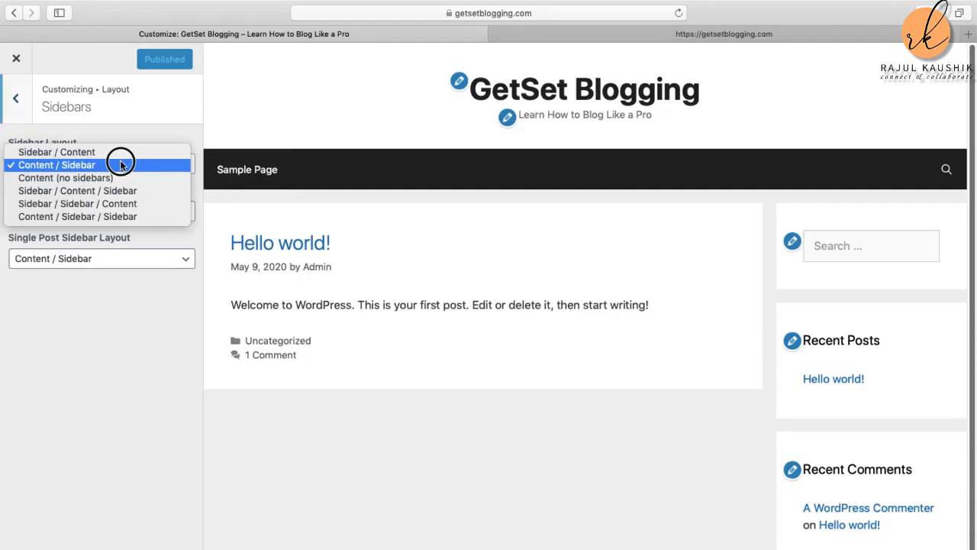
click(77, 152)
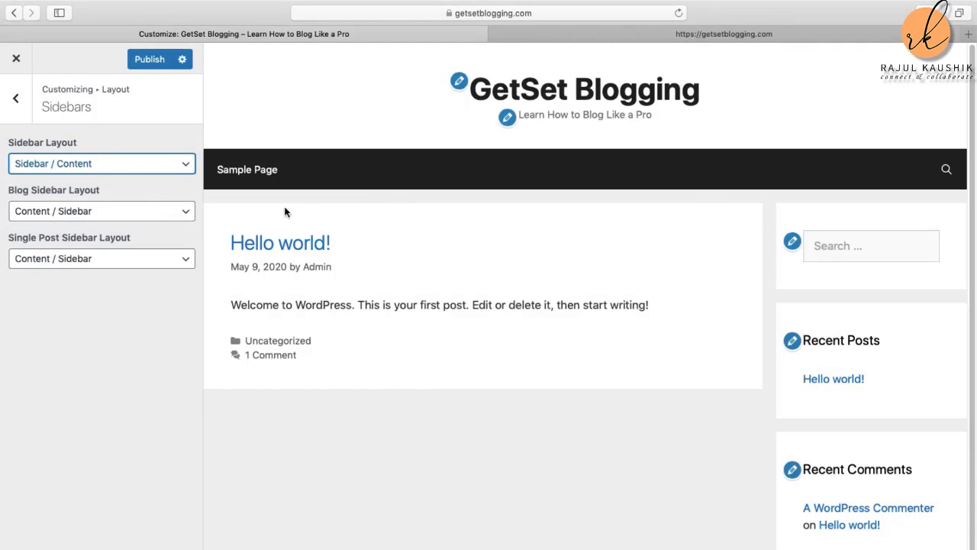
click(107, 165)
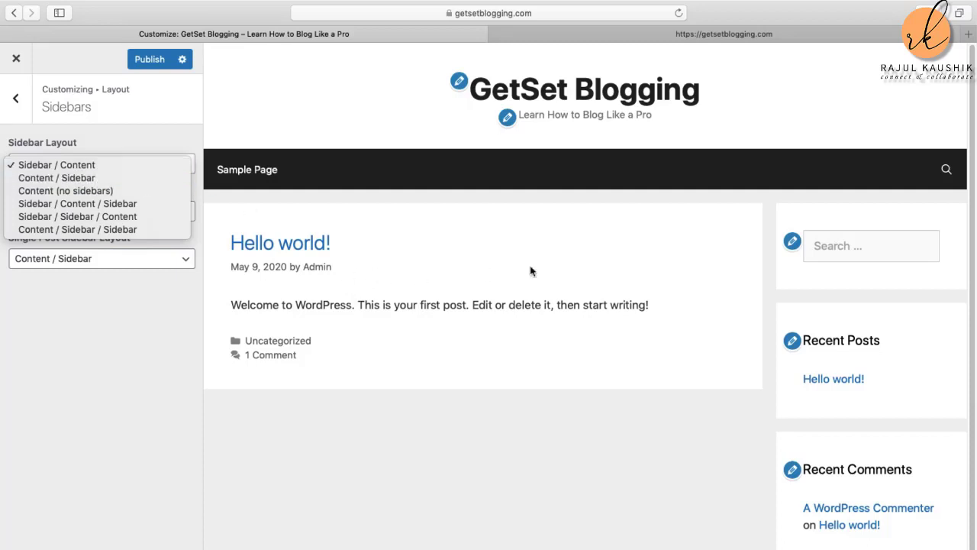
click(81, 177)
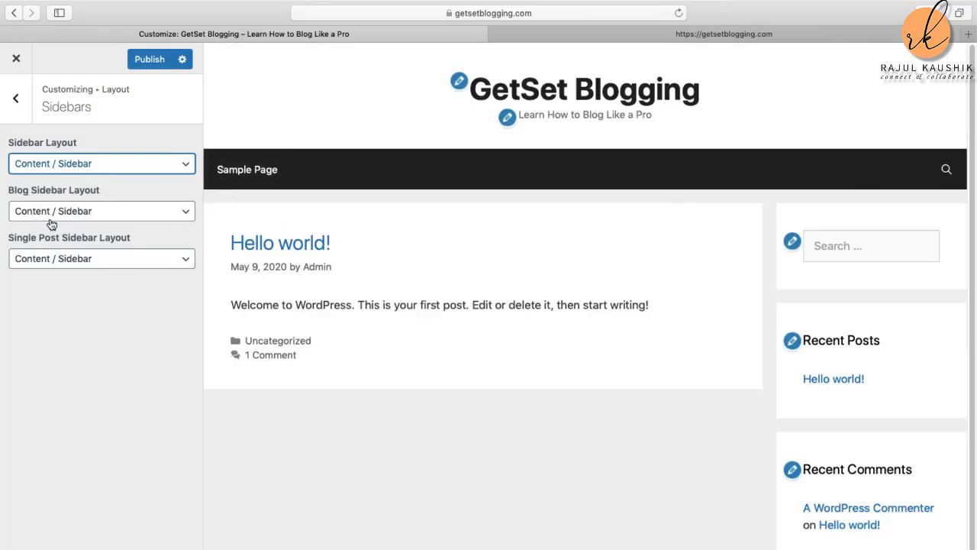
click(176, 214)
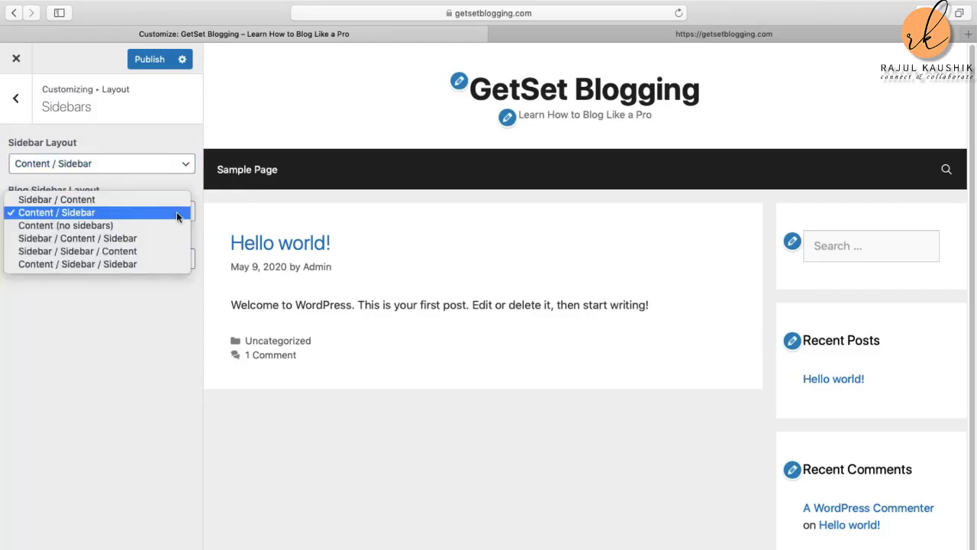
click(145, 214)
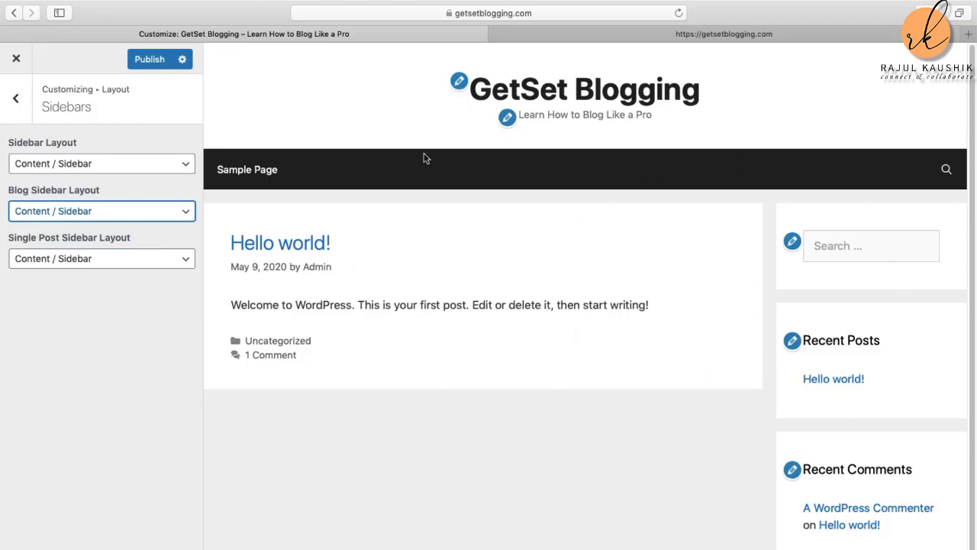
click(151, 59)
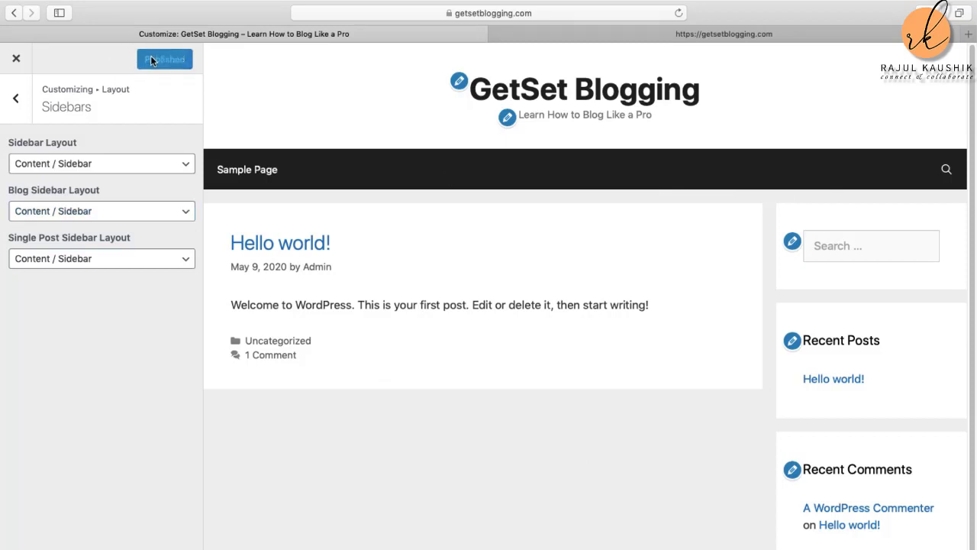
Step: Return to Layout, open the Footer settings, and scroll through its options
click(16, 99)
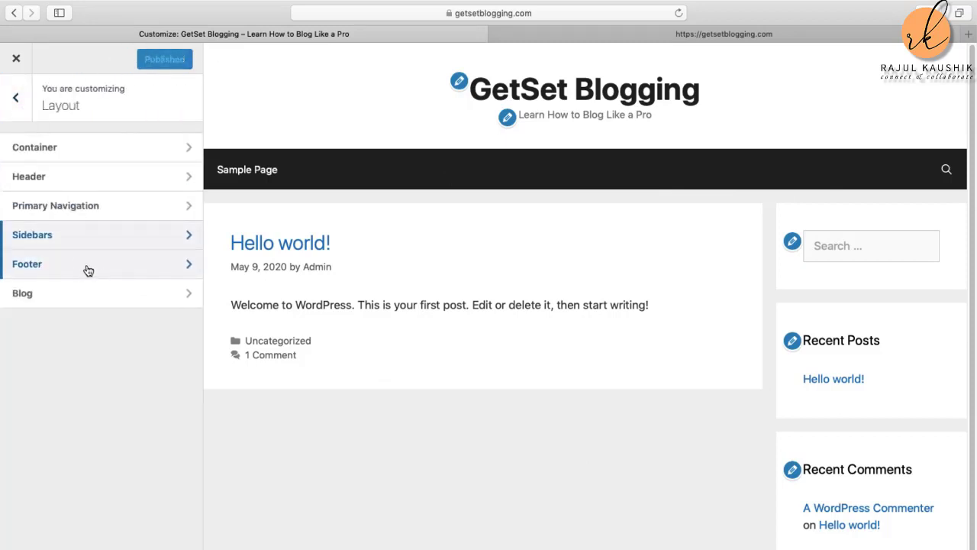
click(89, 267)
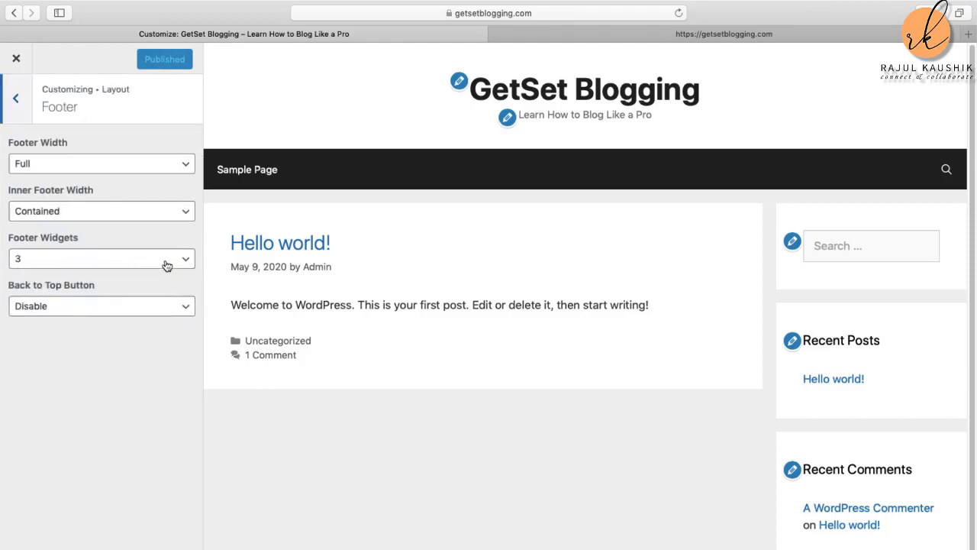
scroll(467, 333, down, 1)
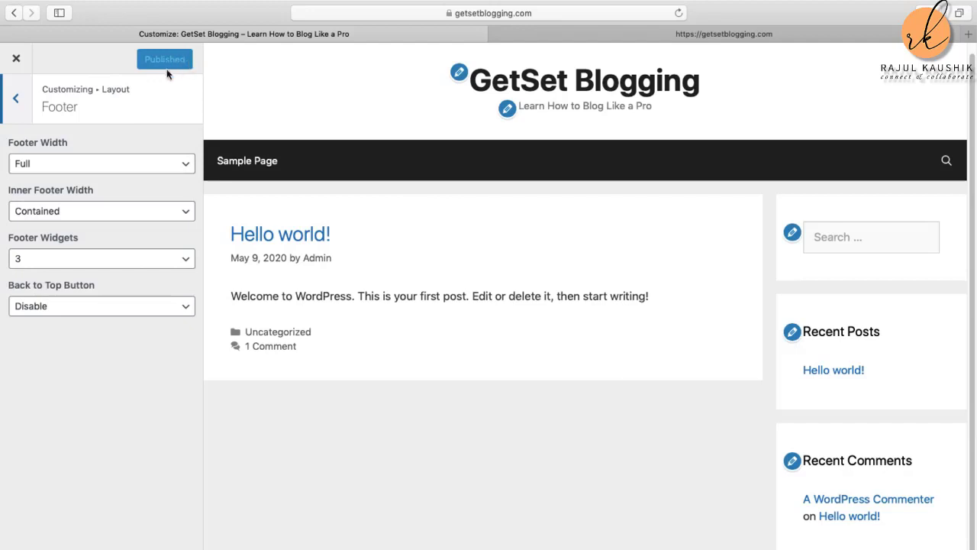
Step: Return to Layout and open the Blog settings, where Content Type is Excerpt
click(17, 99)
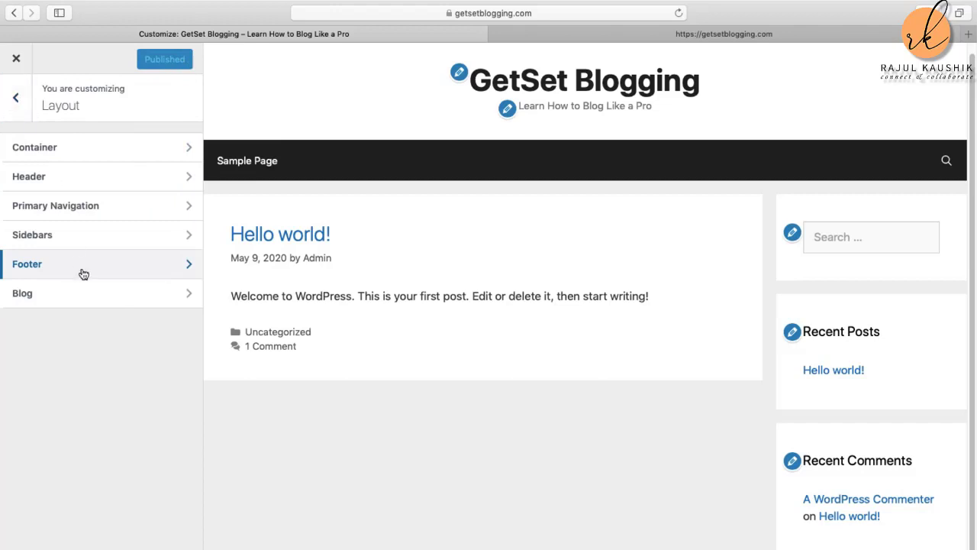
click(89, 304)
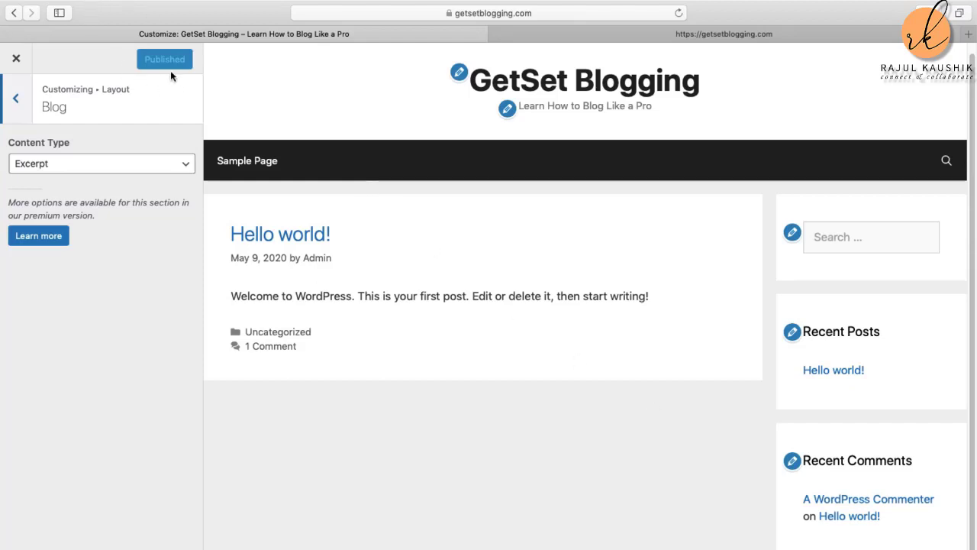
Step: Back out of the Blog and Layout panels to the main Customizer sections list
click(16, 101)
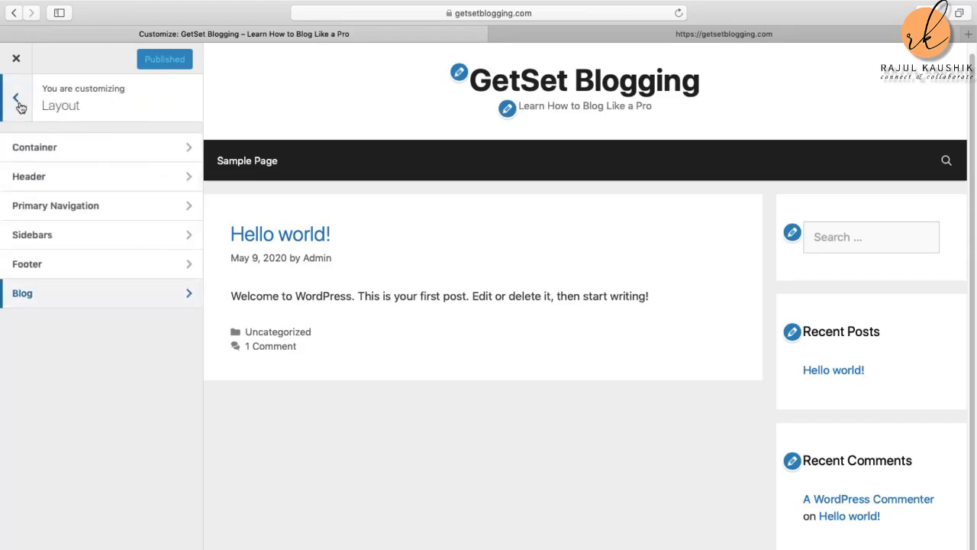
click(17, 102)
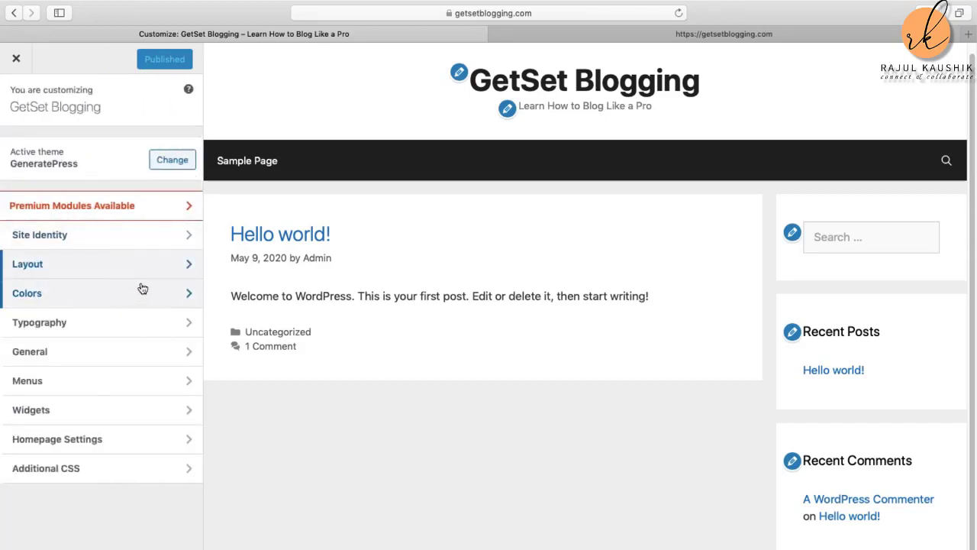
Step: Under Colors, set Background Color to the white swatch (#ffffff)
click(118, 294)
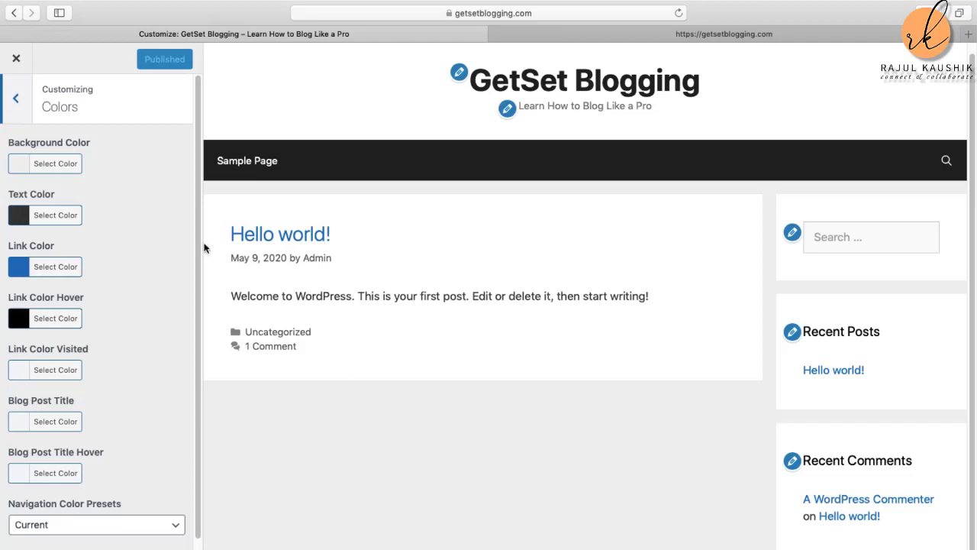
click(55, 170)
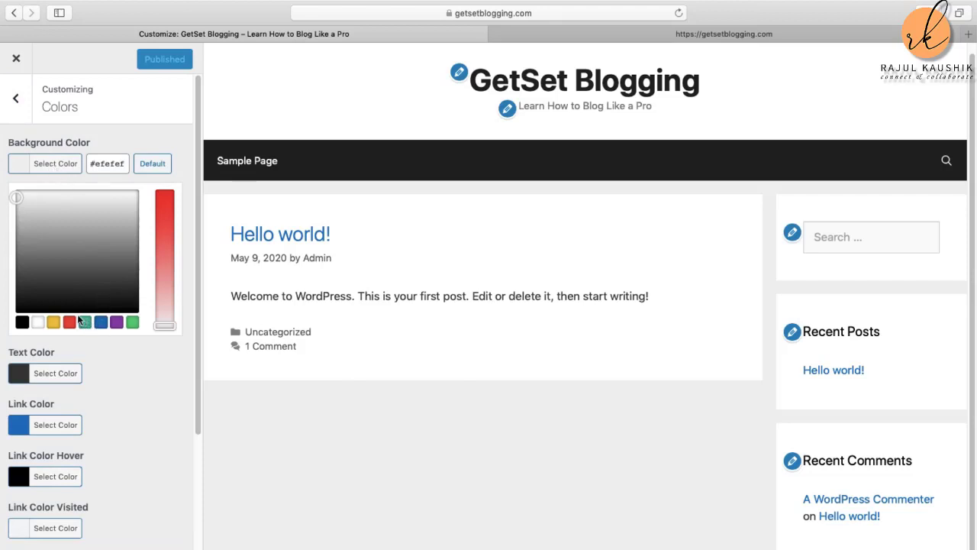
click(38, 322)
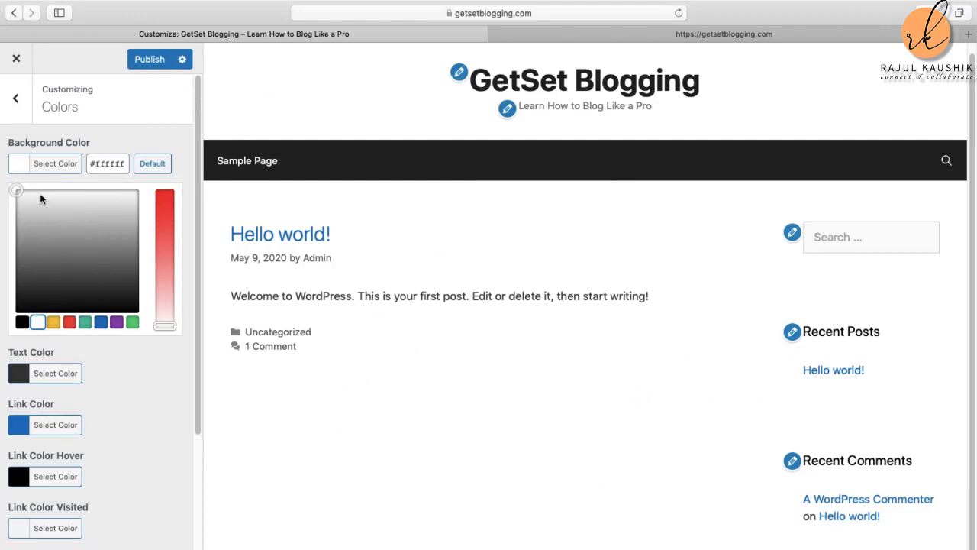
click(150, 393)
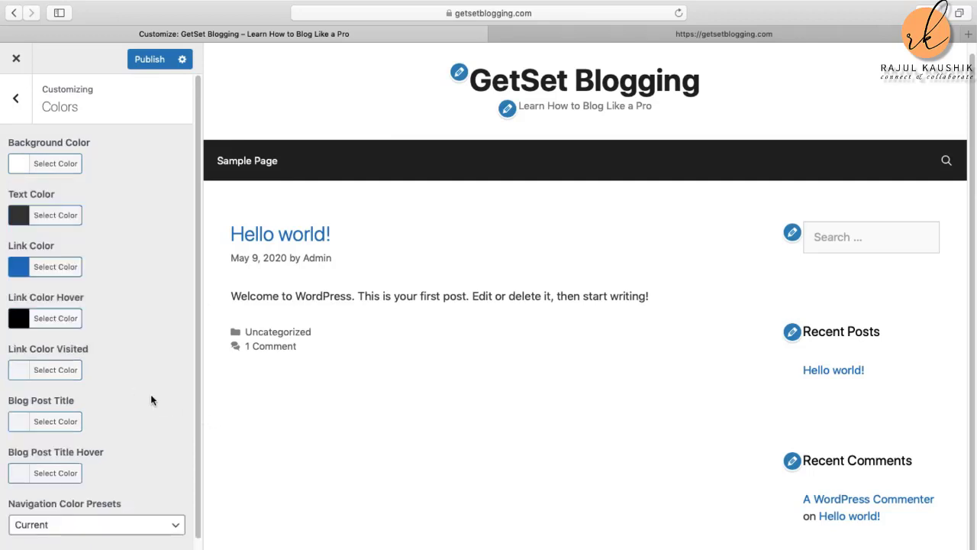
Step: Set Text Color to black and Link Color Hover to yellow (#f1c40f)
click(21, 222)
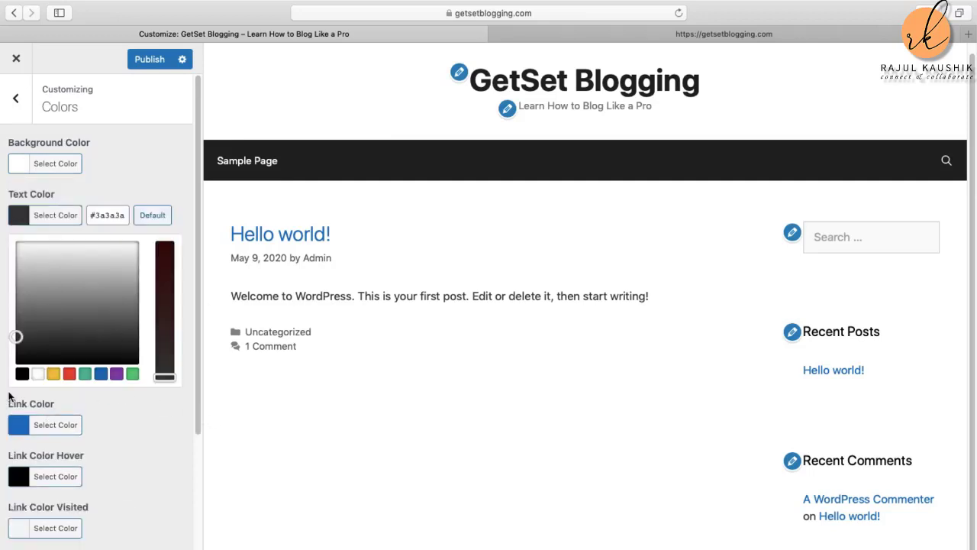
click(23, 374)
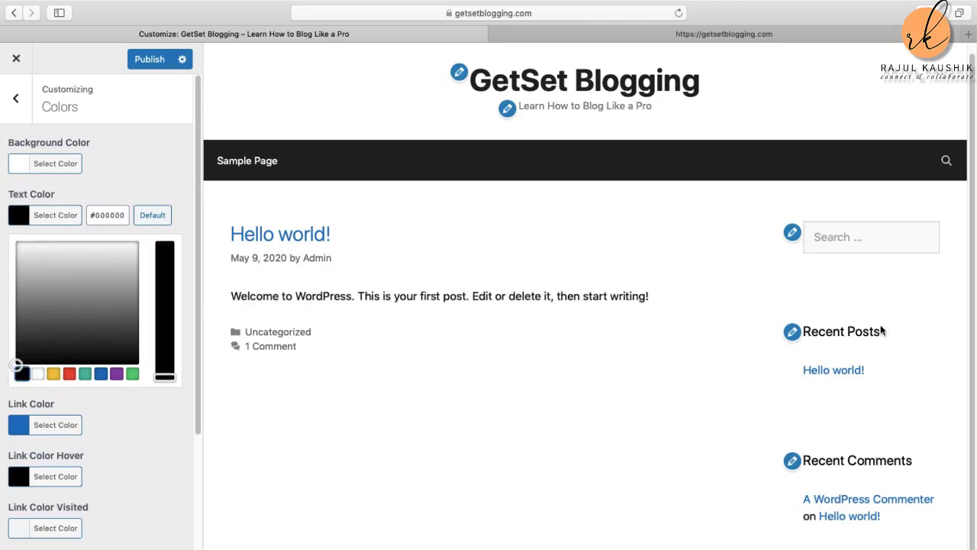
scroll(145, 410, down, 1)
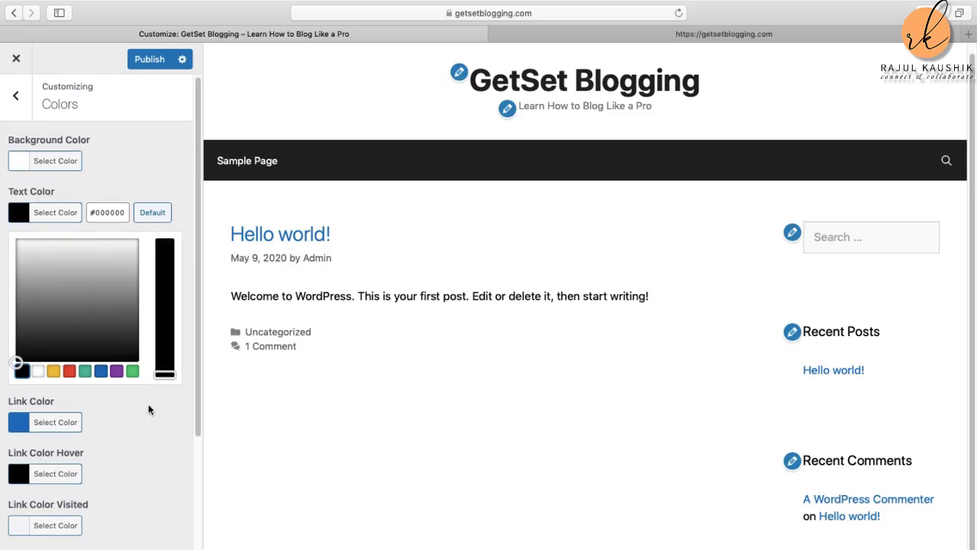
scroll(148, 410, down, 3)
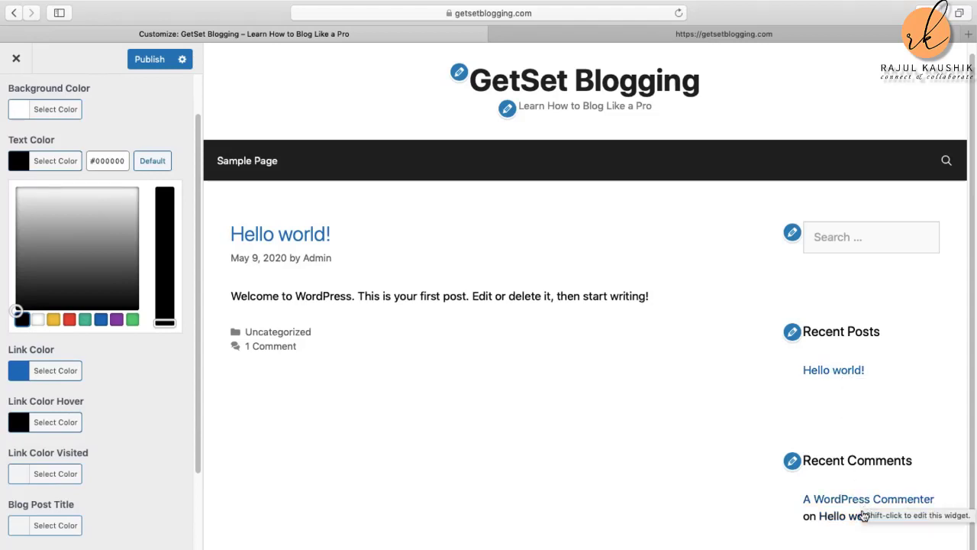
click(56, 422)
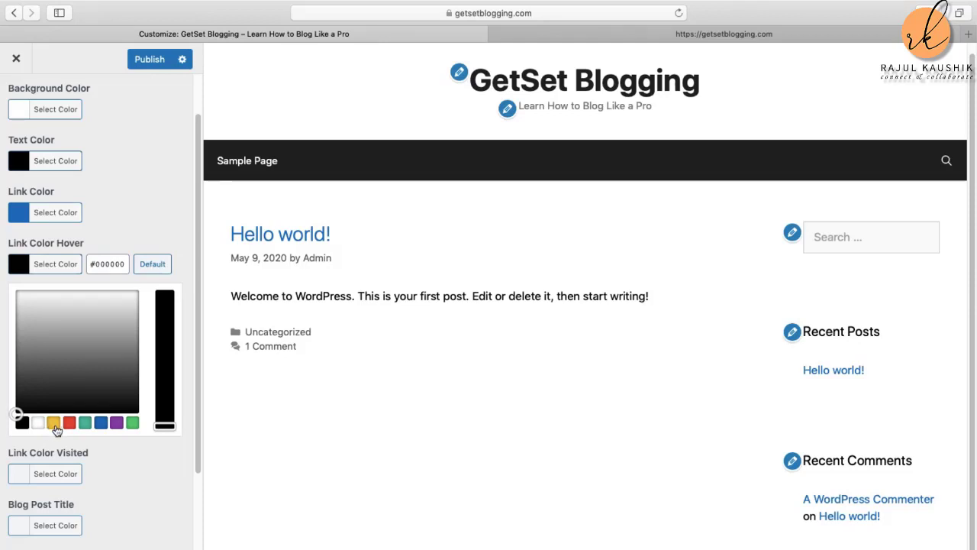
click(55, 425)
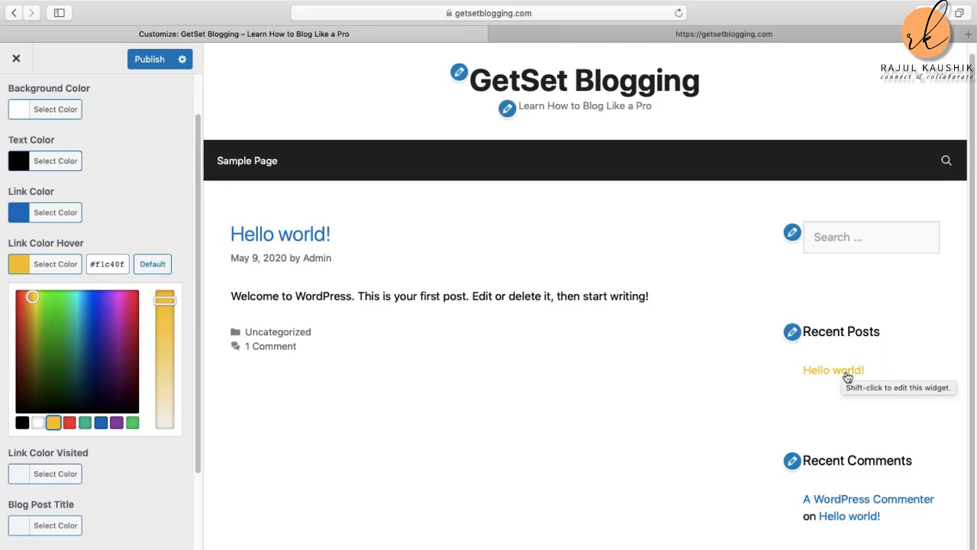
click(126, 455)
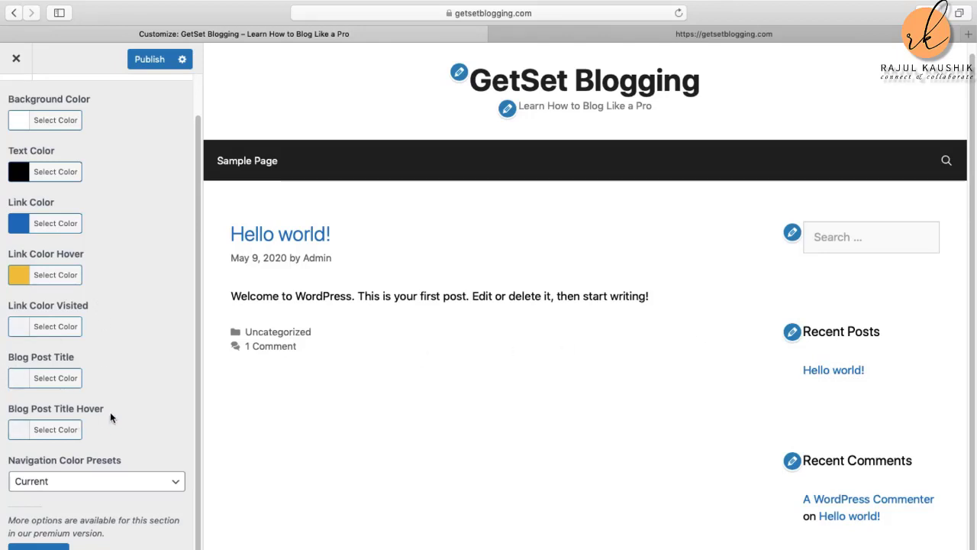
Step: Set Navigation Color Presets to Blue after trying the Red, Grey and Green presets
click(176, 480)
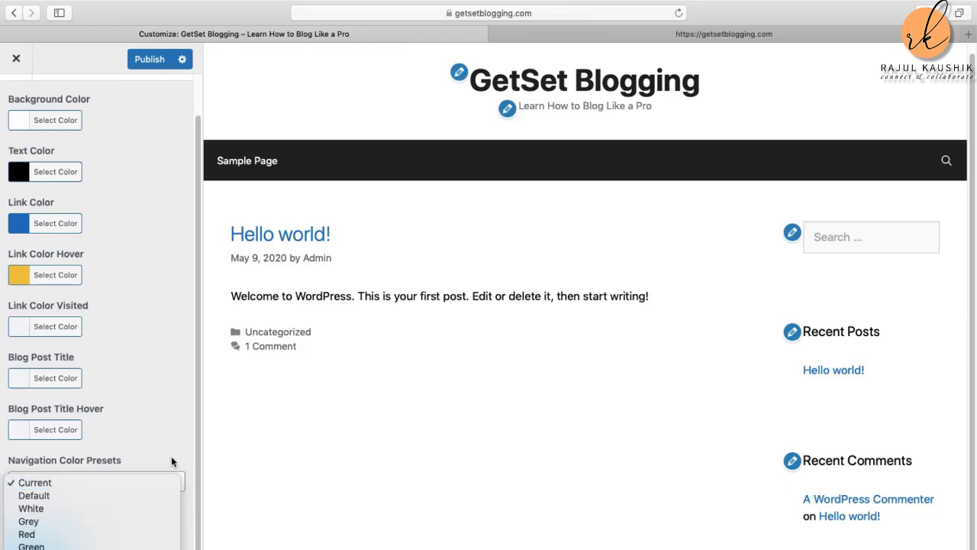
key(Down)
key(Down)
key(Down)
key(Down)
key(Down)
key(Down)
key(Return)
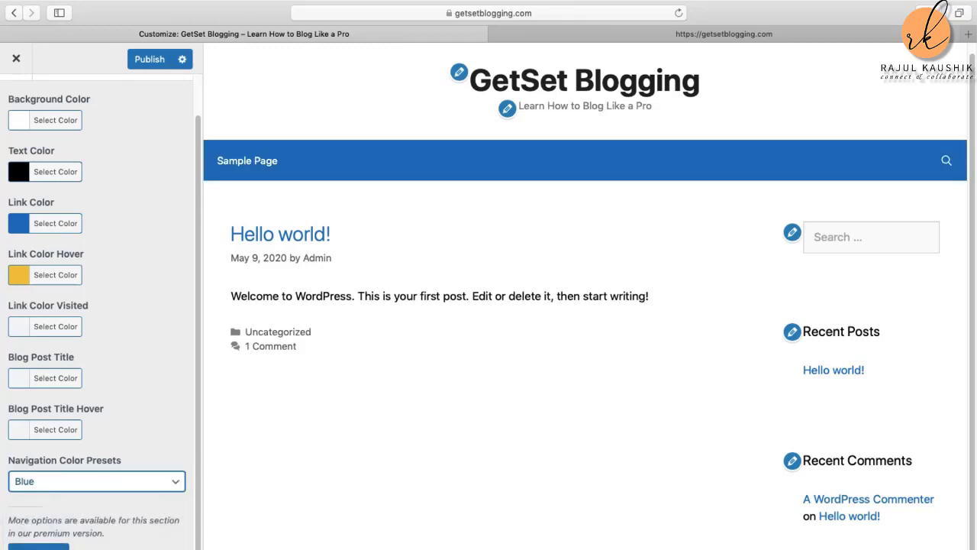
click(176, 487)
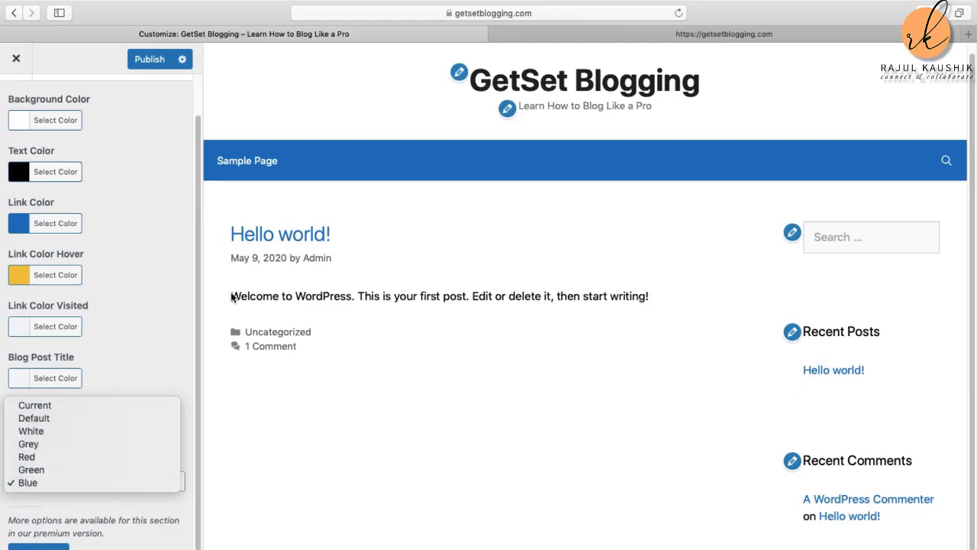
click(58, 458)
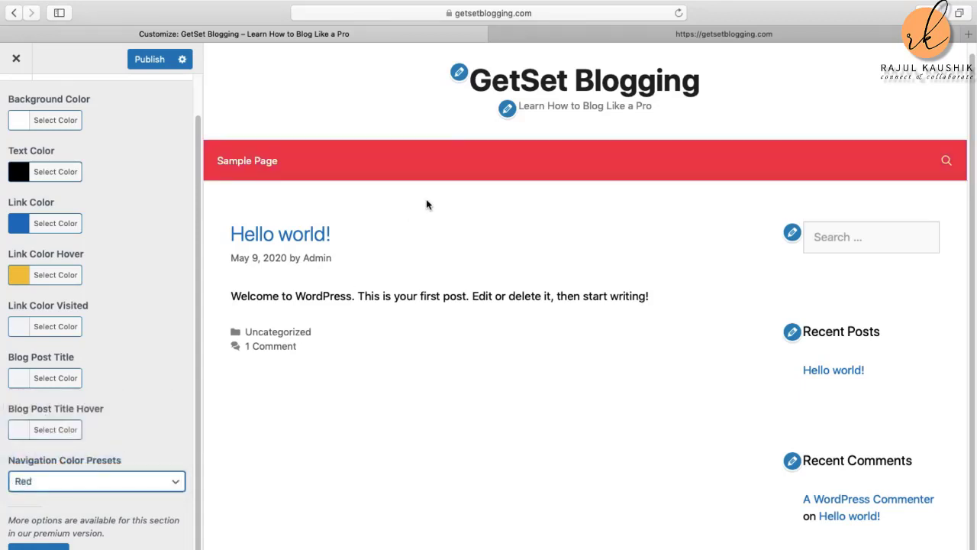
click(142, 484)
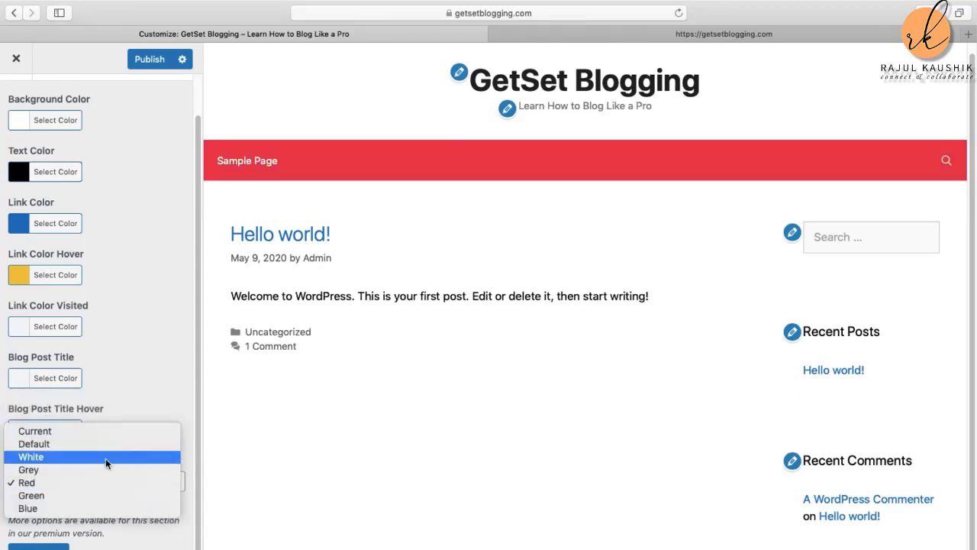
click(81, 470)
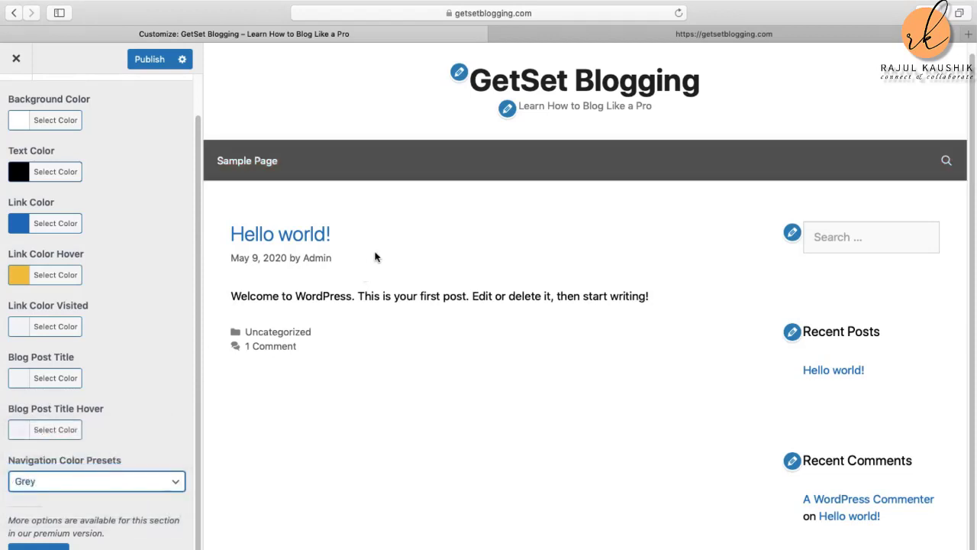
click(109, 479)
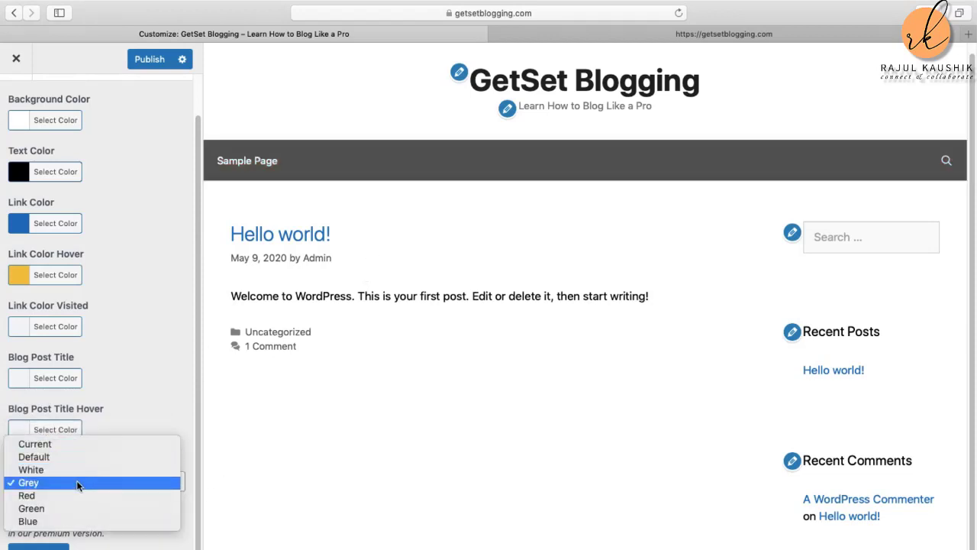
click(71, 508)
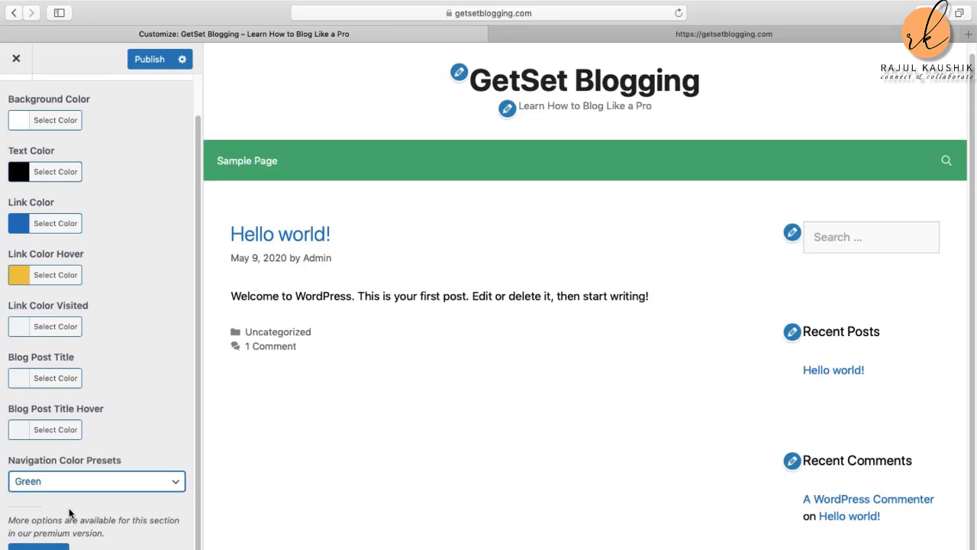
click(179, 484)
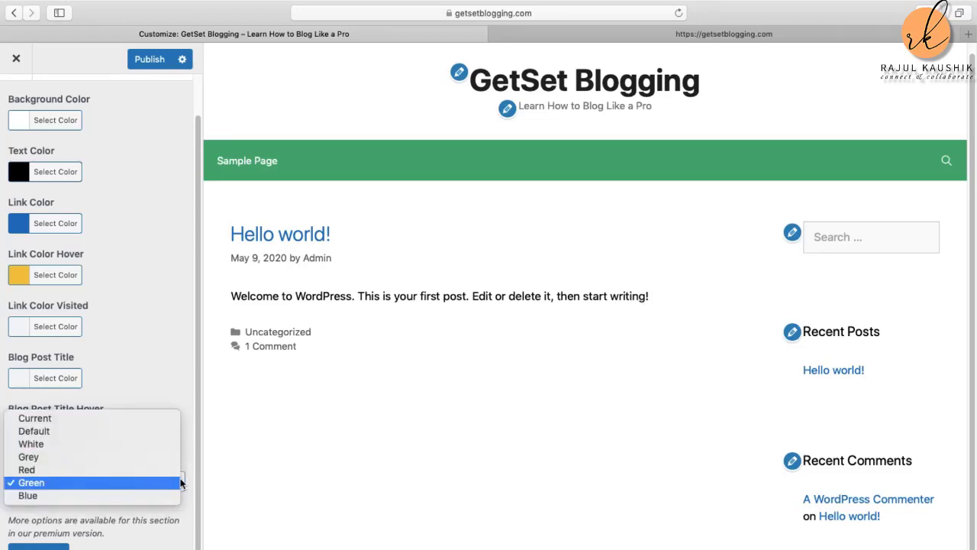
click(106, 500)
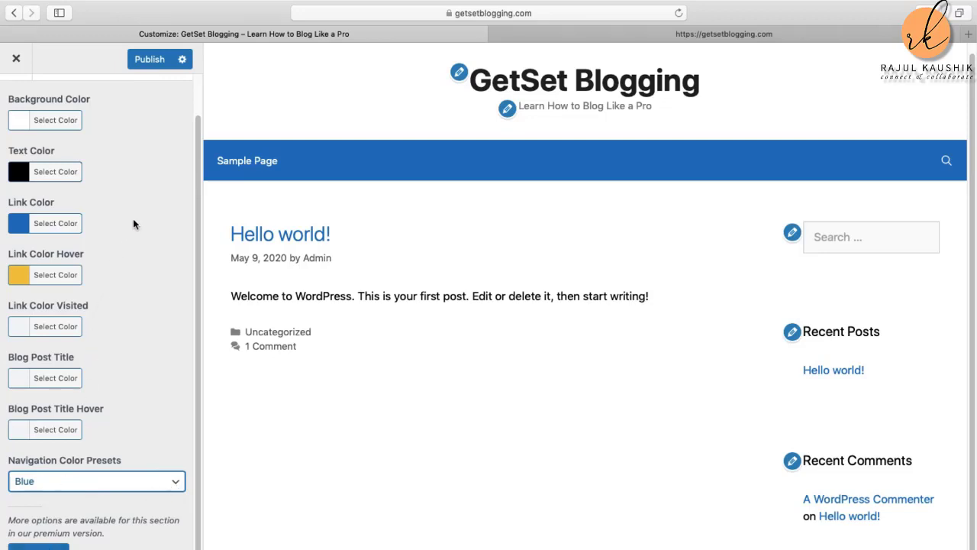
Step: Publish the colour changes and return to the main Customizer sections
scroll(131, 229, up, 2)
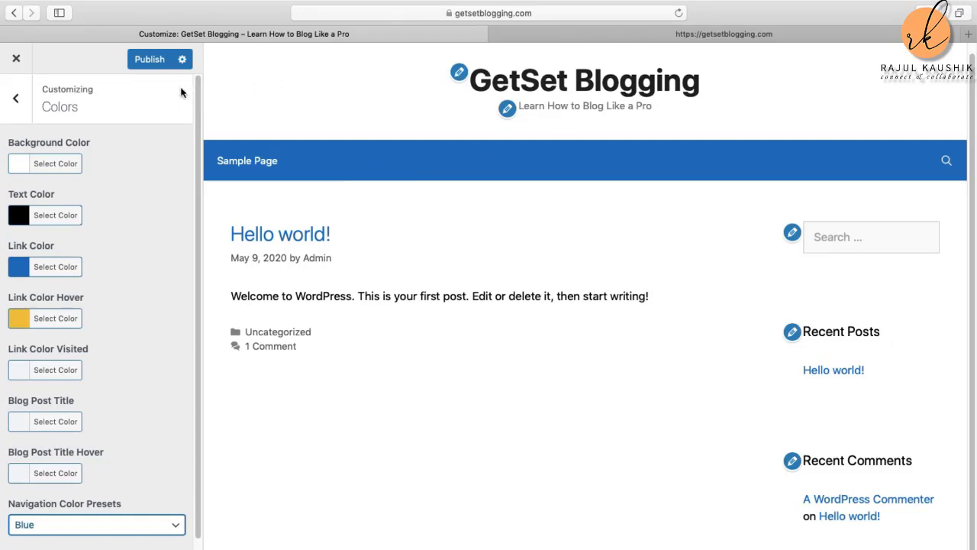
click(156, 61)
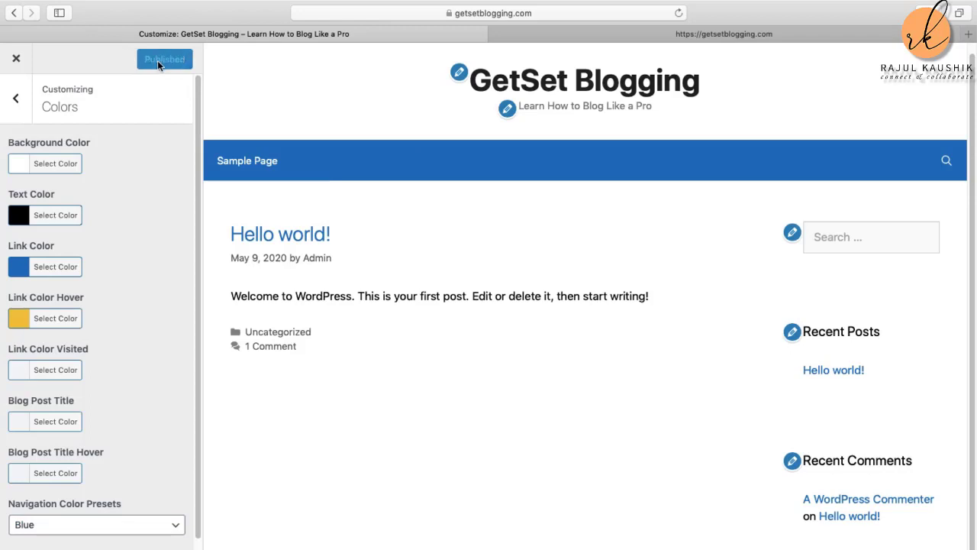
click(17, 99)
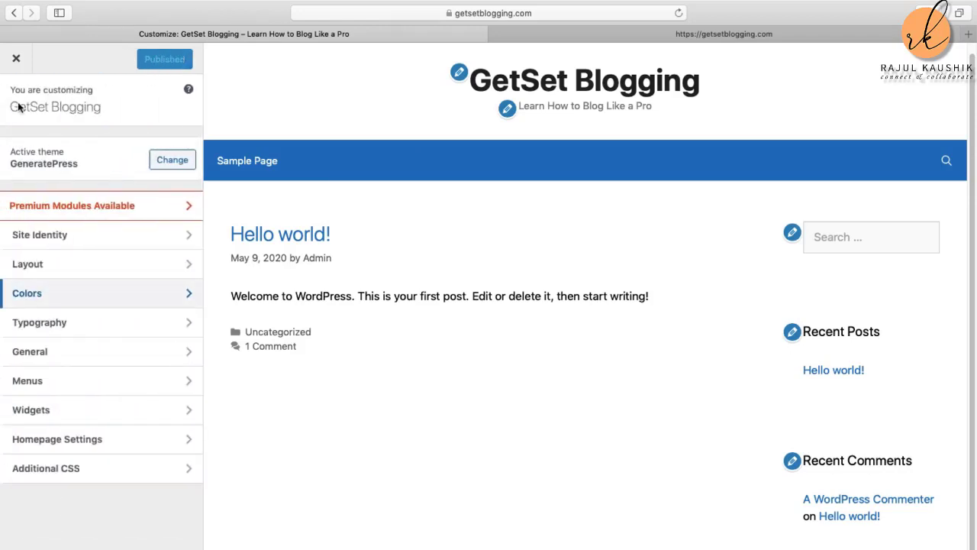
Step: In Typography, keep Body font weight at normal and set Body font size to 20 px
click(81, 324)
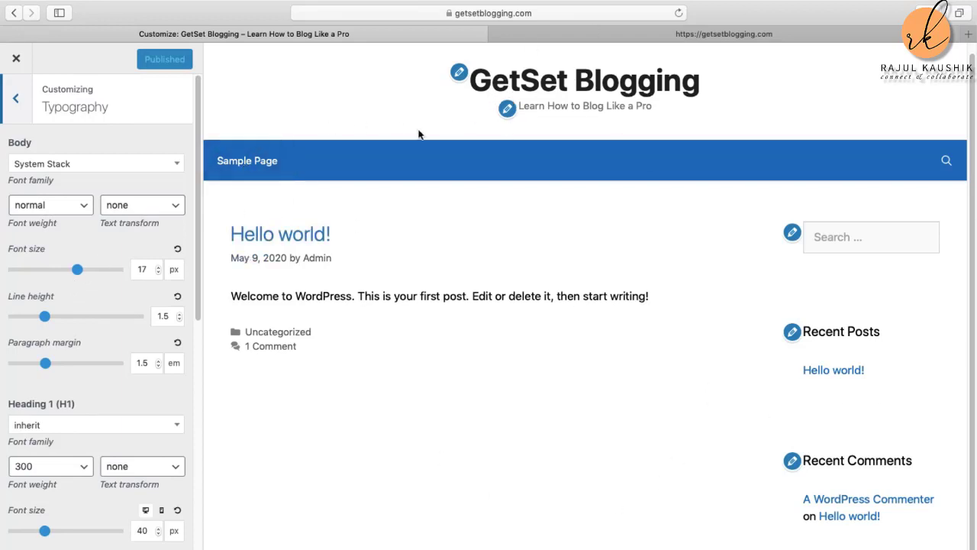
click(87, 211)
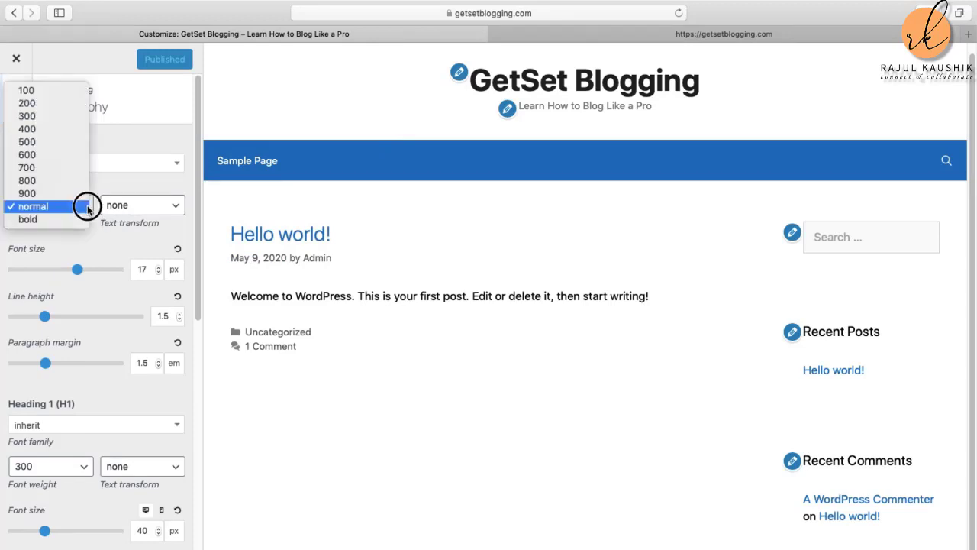
click(68, 211)
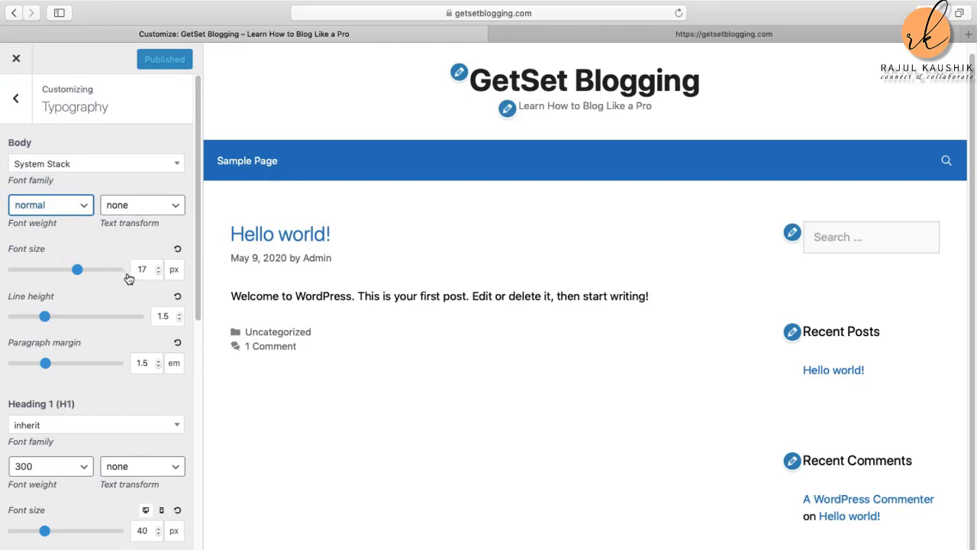
click(159, 267)
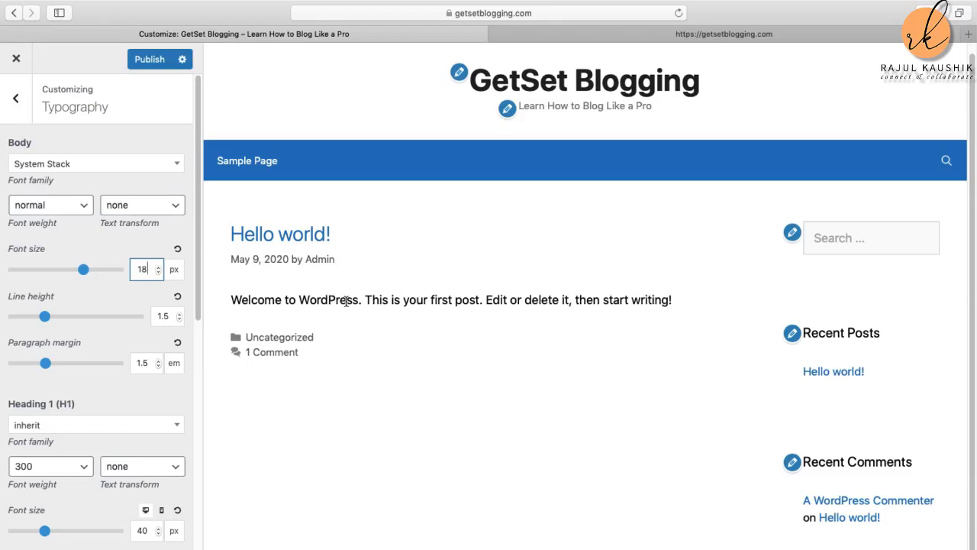
click(159, 267)
click(159, 268)
click(159, 267)
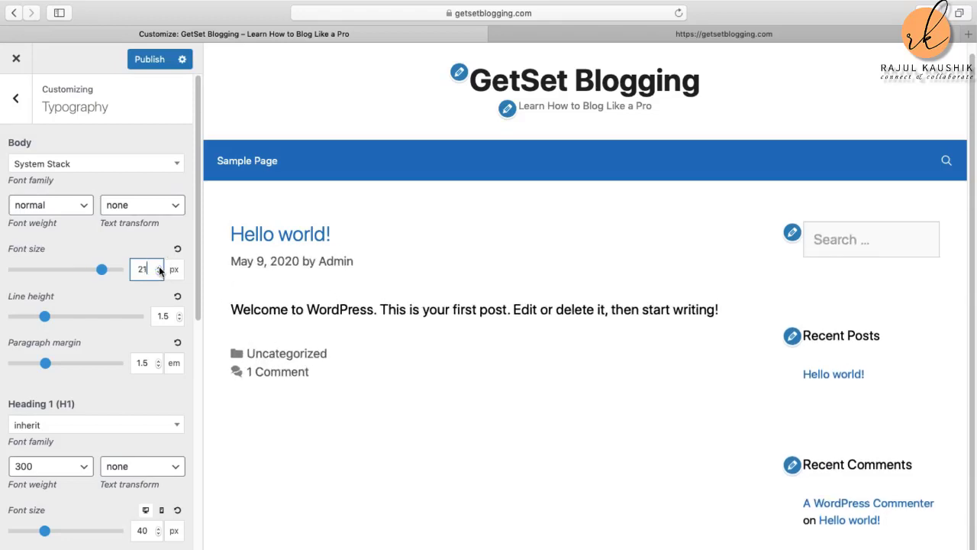
click(159, 273)
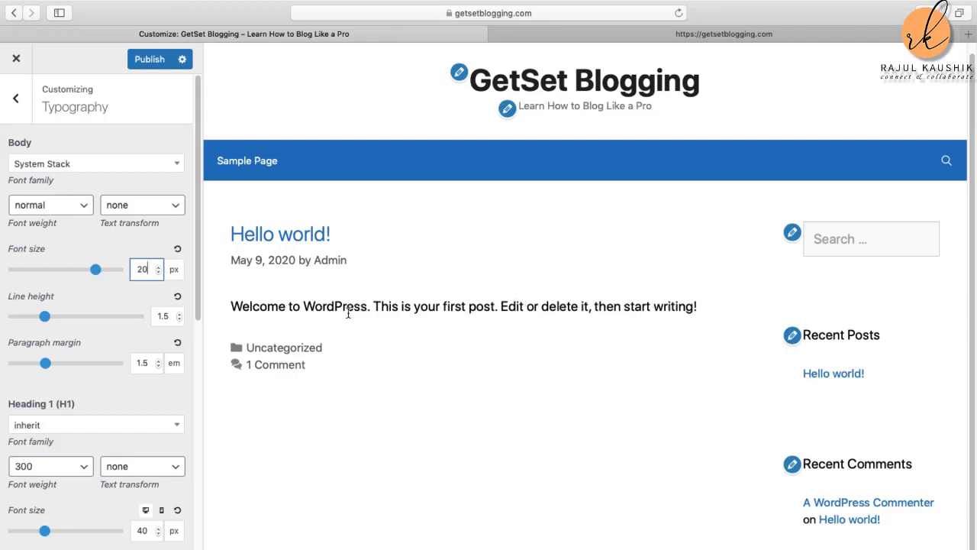
scroll(147, 400, down, 1)
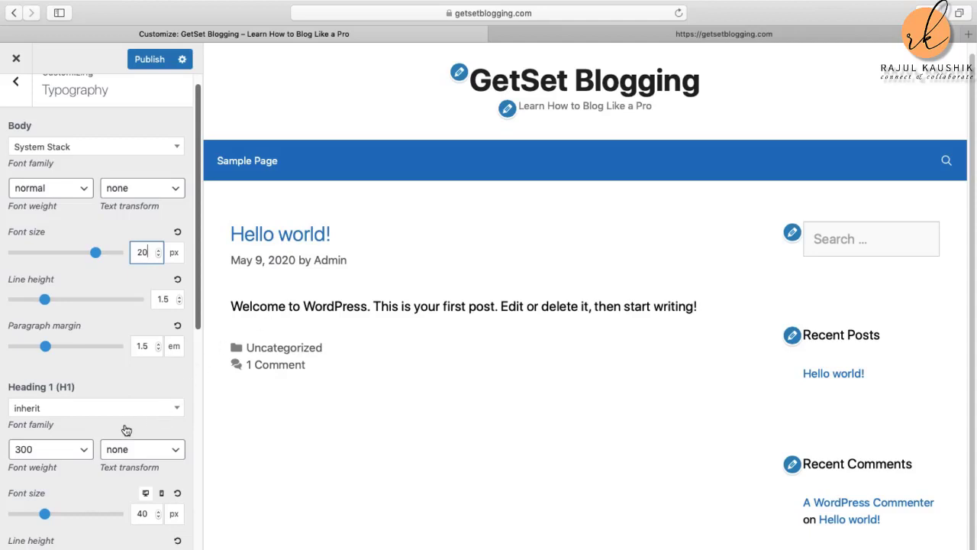
click(175, 407)
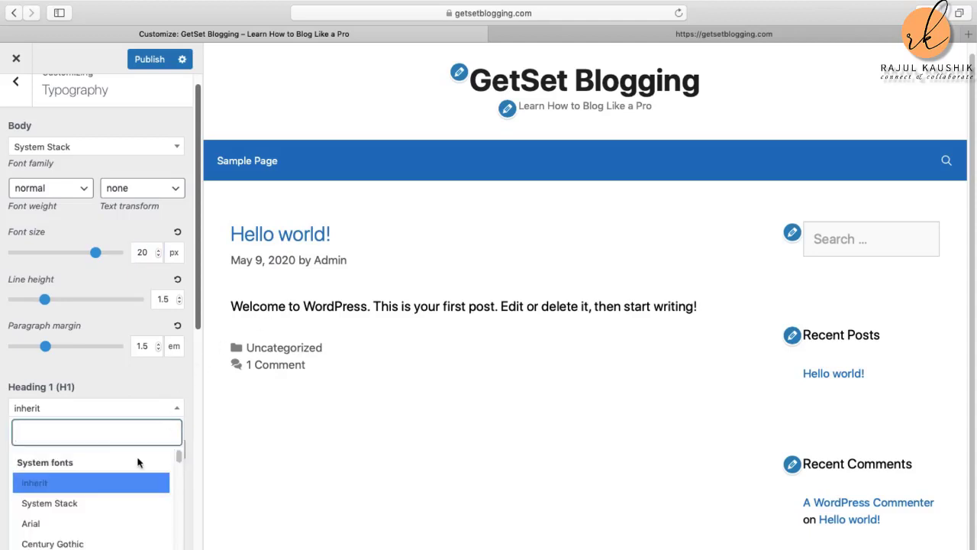
Step: Give Heading 1 the Poppins font family, after briefly trying Montserrat
click(80, 429)
text(mon)
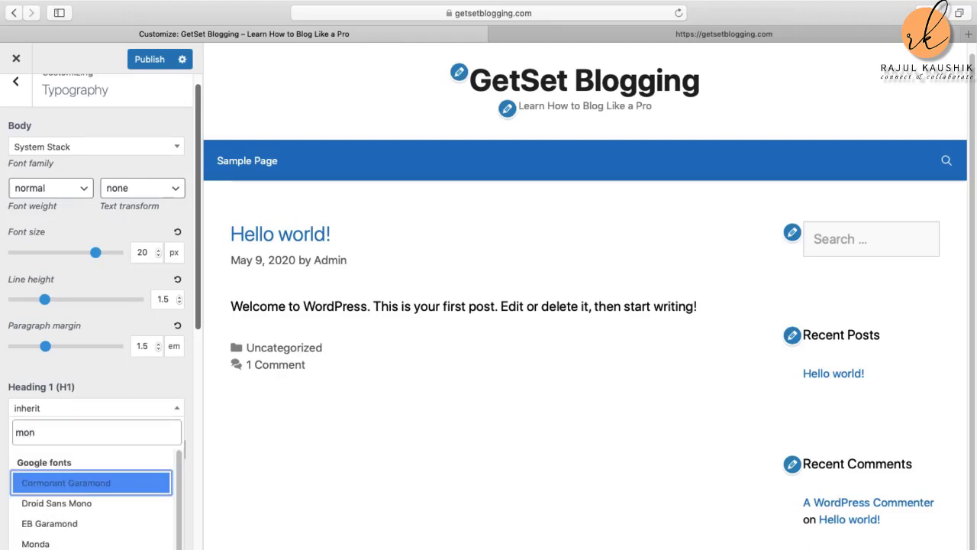
text(t)
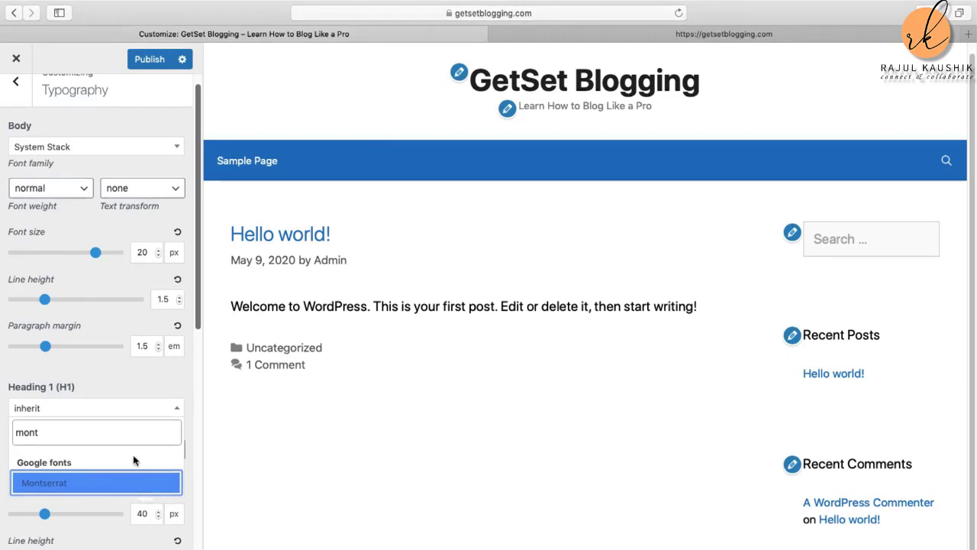
key(Return)
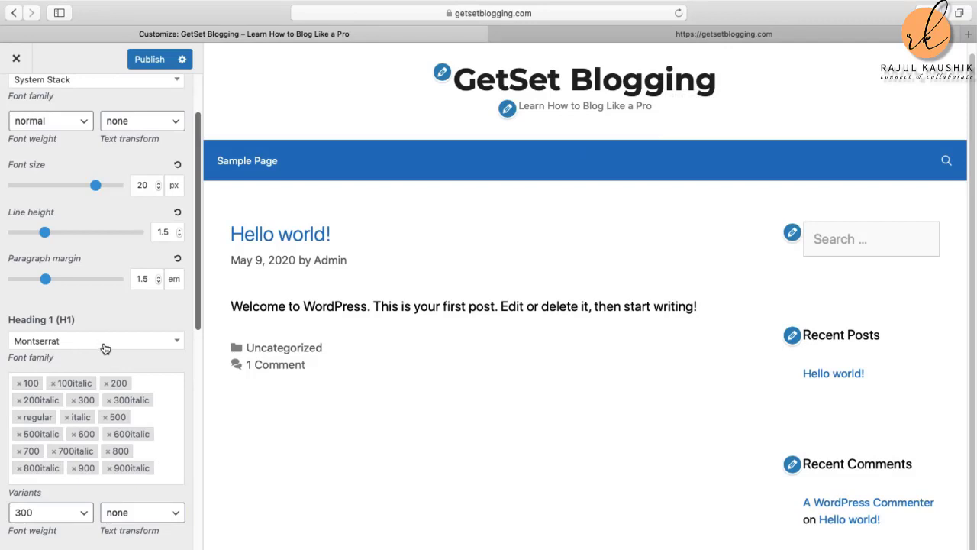
click(75, 343)
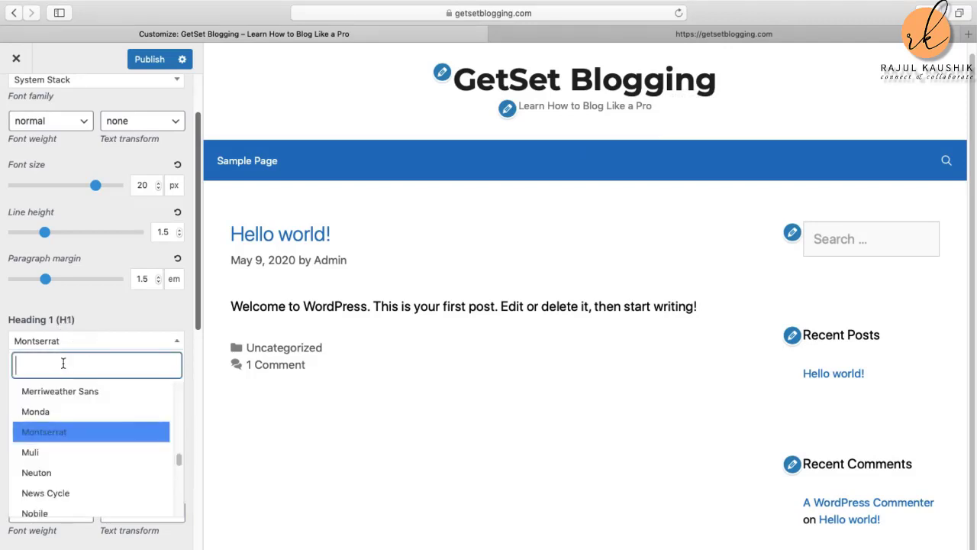
text(Poppi)
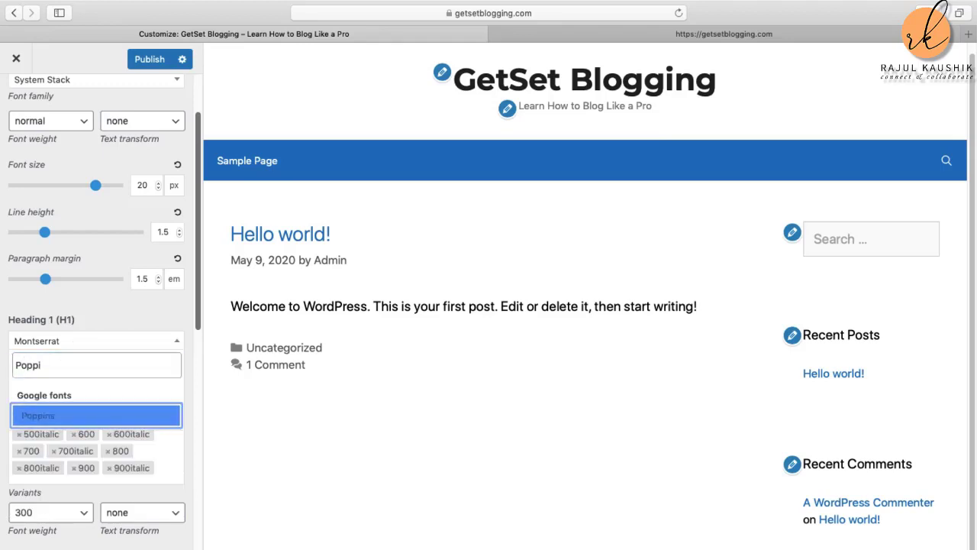
text(n)
click(37, 414)
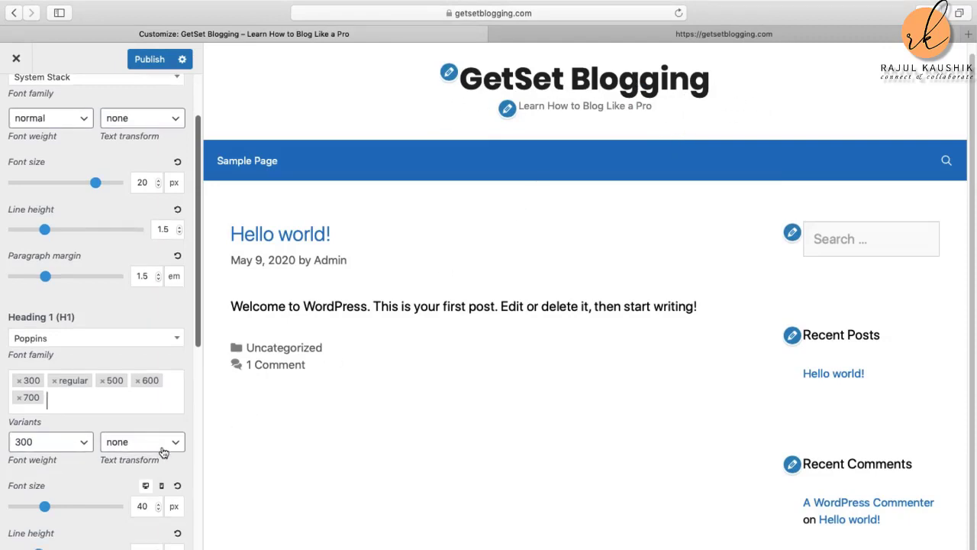
scroll(162, 451, down, 1)
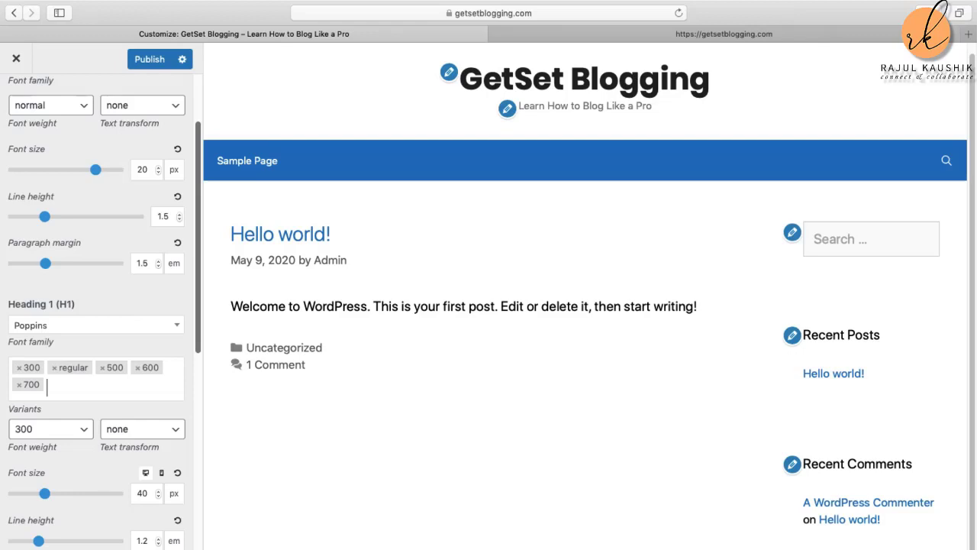
scroll(96, 499, down, 4)
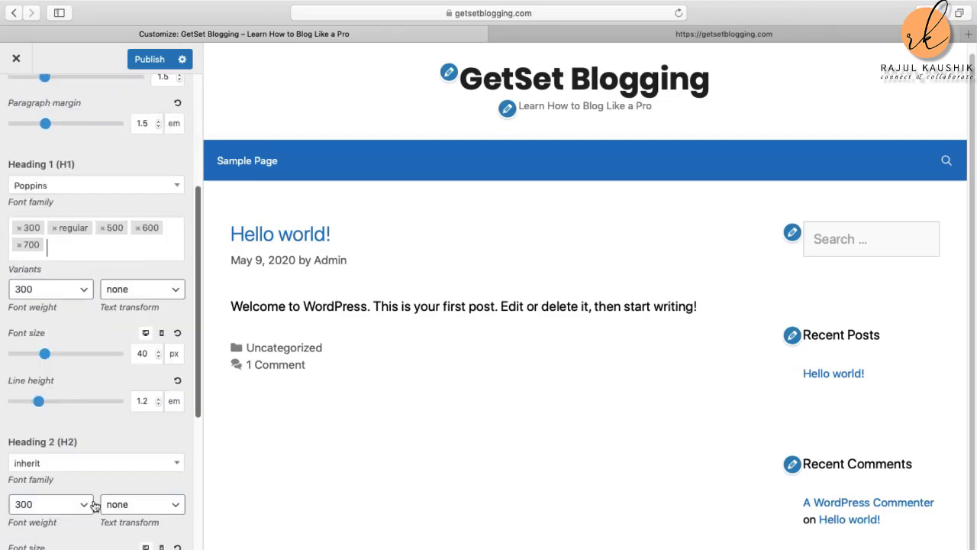
scroll(93, 508, up, 6)
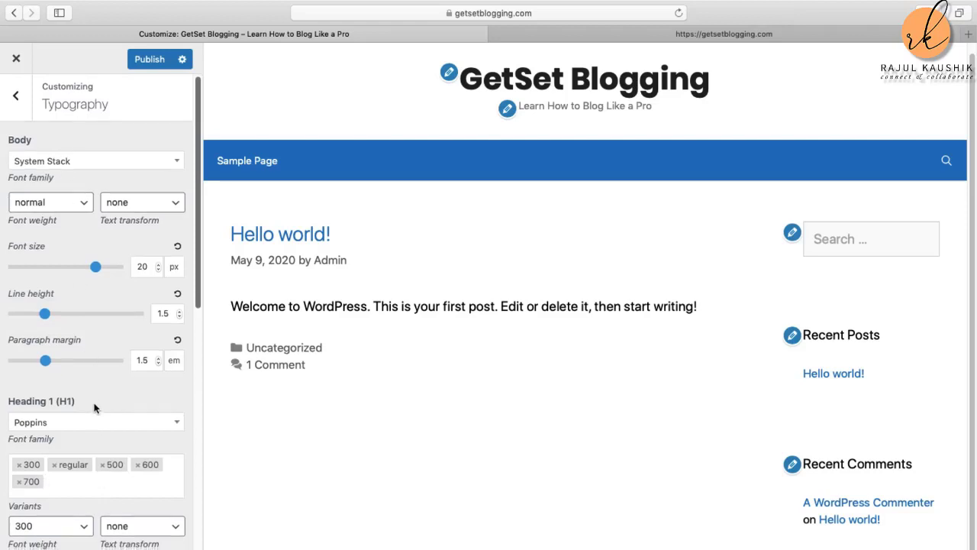
scroll(94, 406, down, 4)
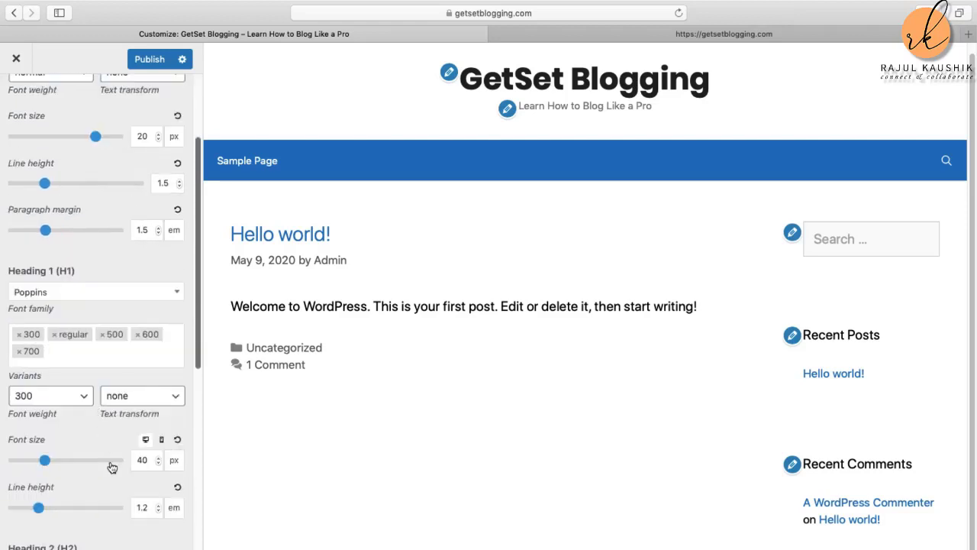
scroll(111, 466, down, 2)
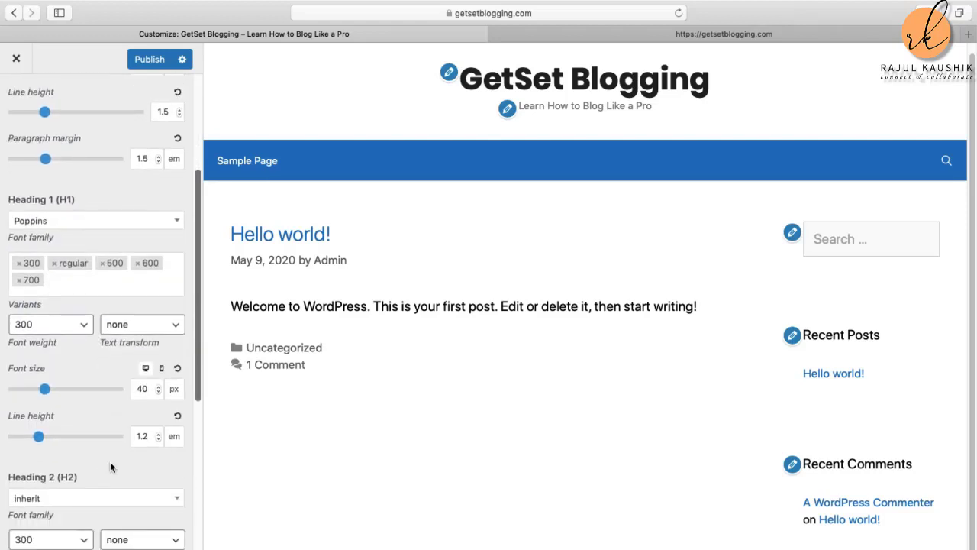
scroll(81, 343, up, 5)
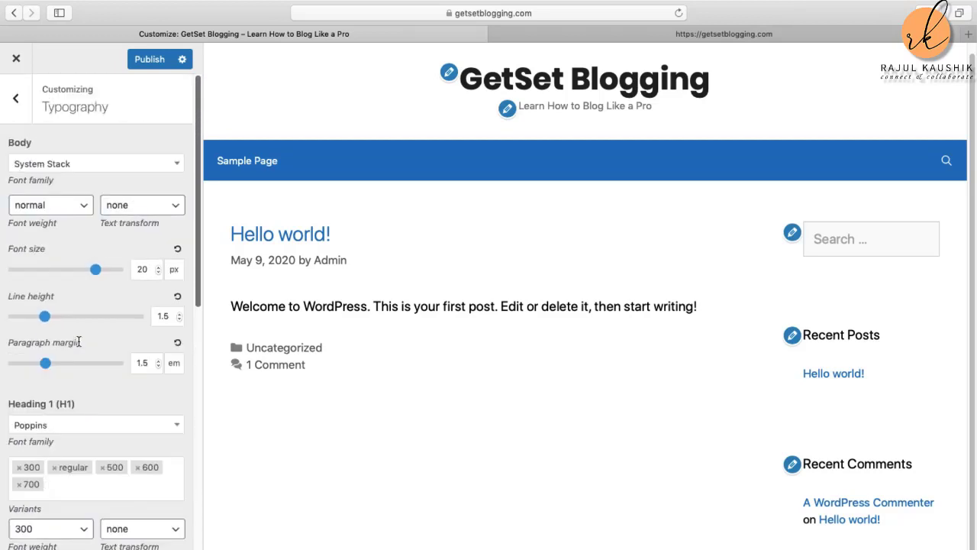
Step: Search 'Po' in the Body font family list and select Poppins
click(179, 165)
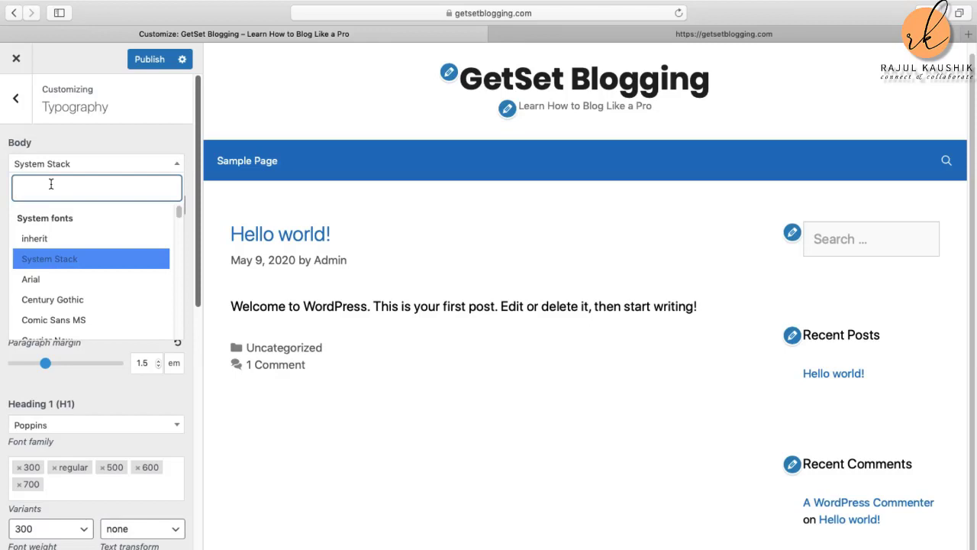
text(Po)
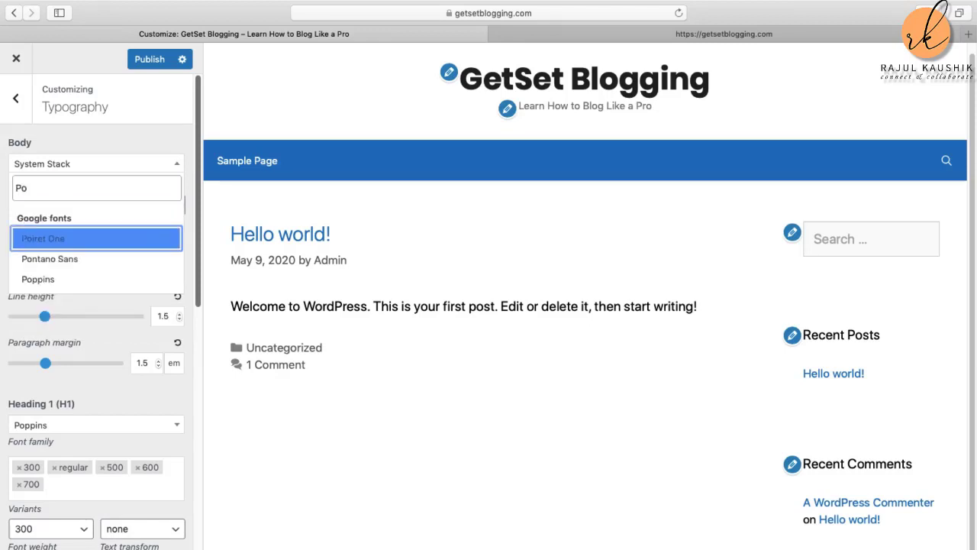
click(67, 285)
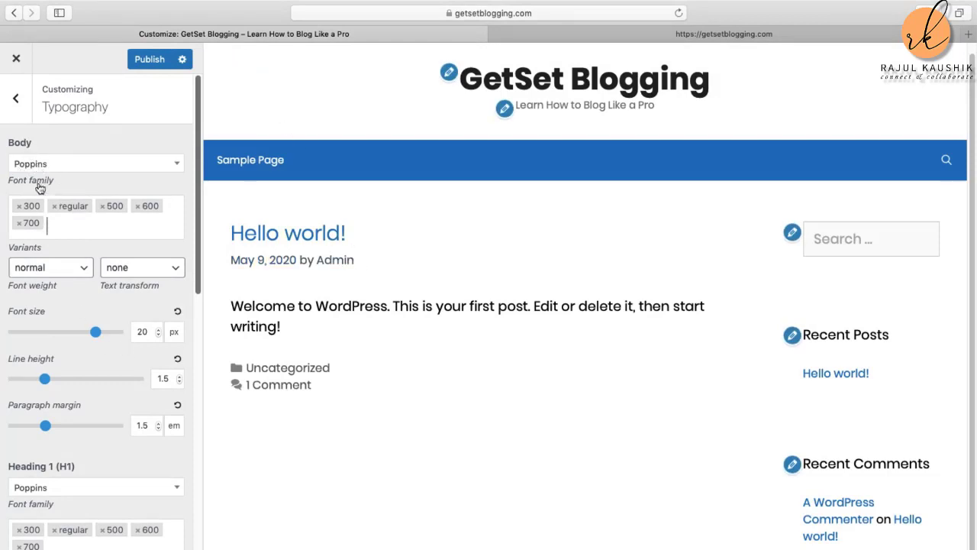
scroll(29, 336, down, 2)
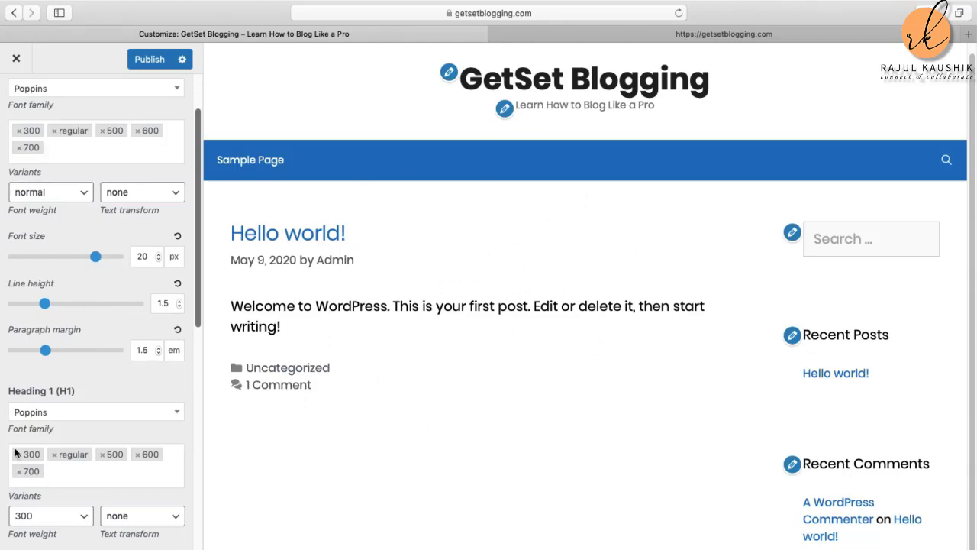
scroll(110, 387, down, 2)
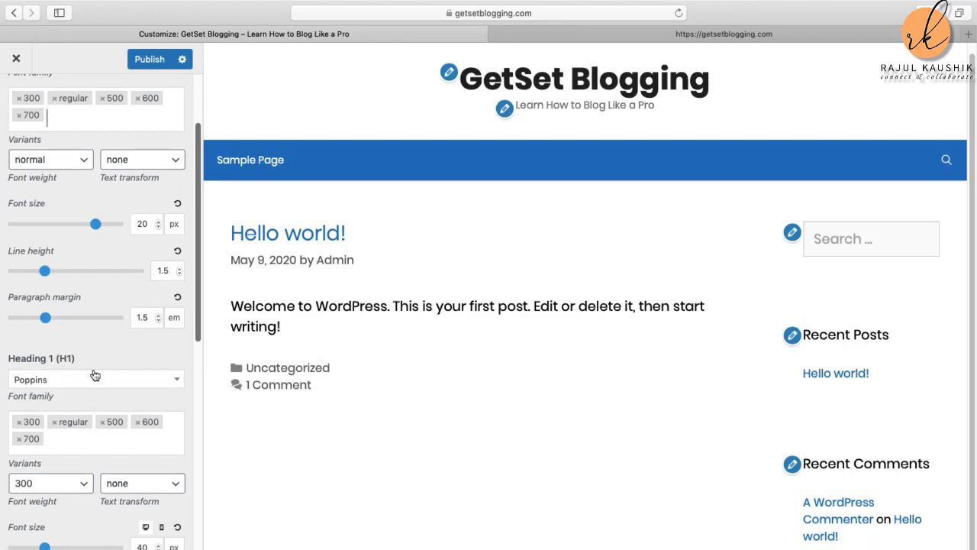
scroll(99, 445, down, 3)
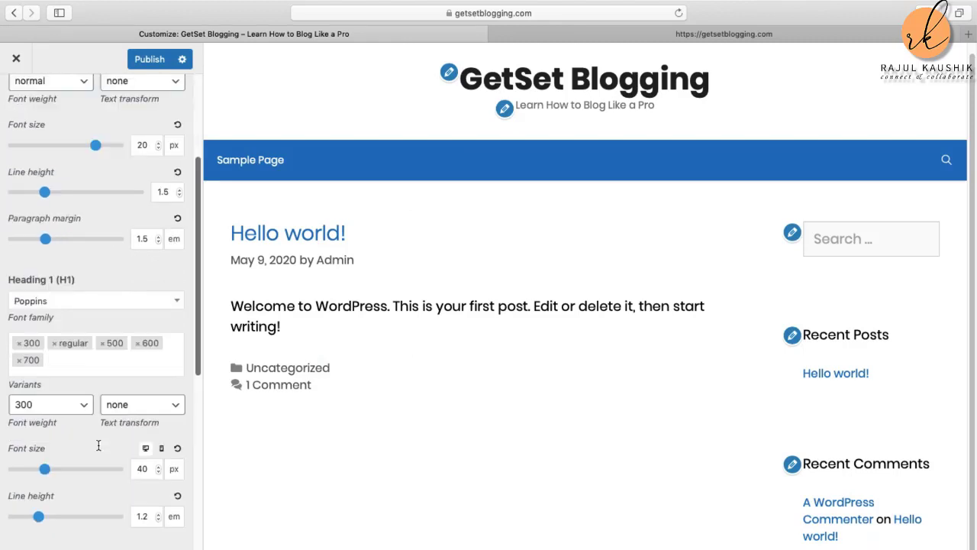
scroll(81, 464, down, 1)
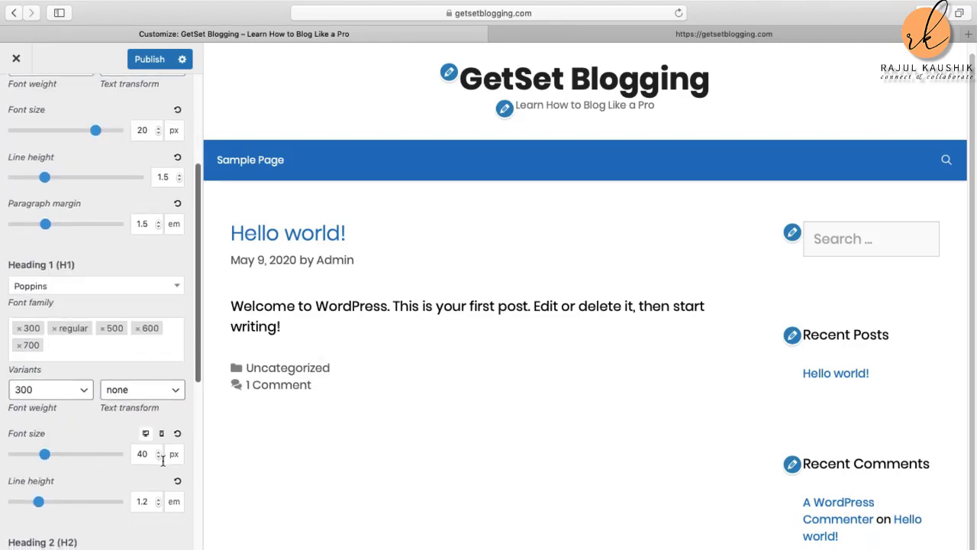
scroll(74, 401, up, 1)
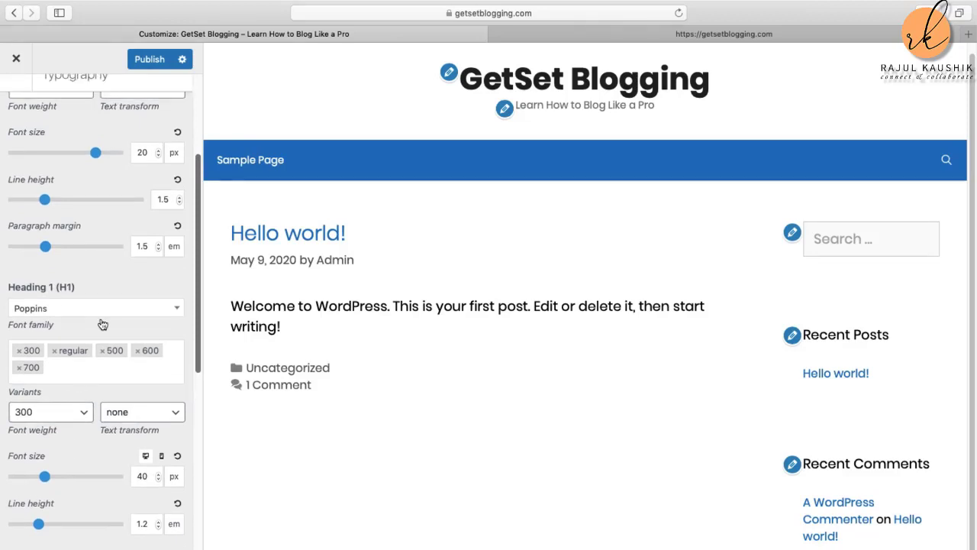
Step: Search 'popp' in the Heading 2 font family list and choose Poppins
scroll(67, 402, down, 5)
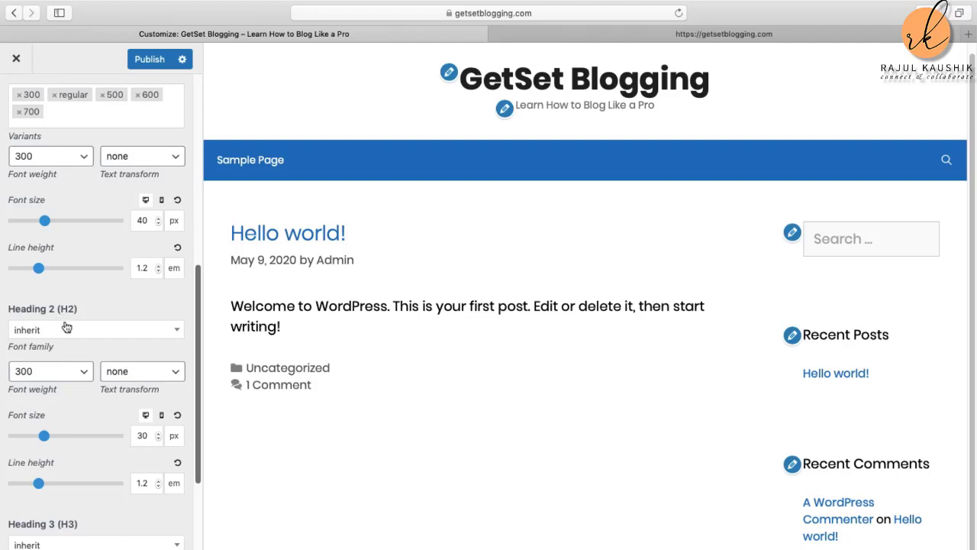
click(137, 329)
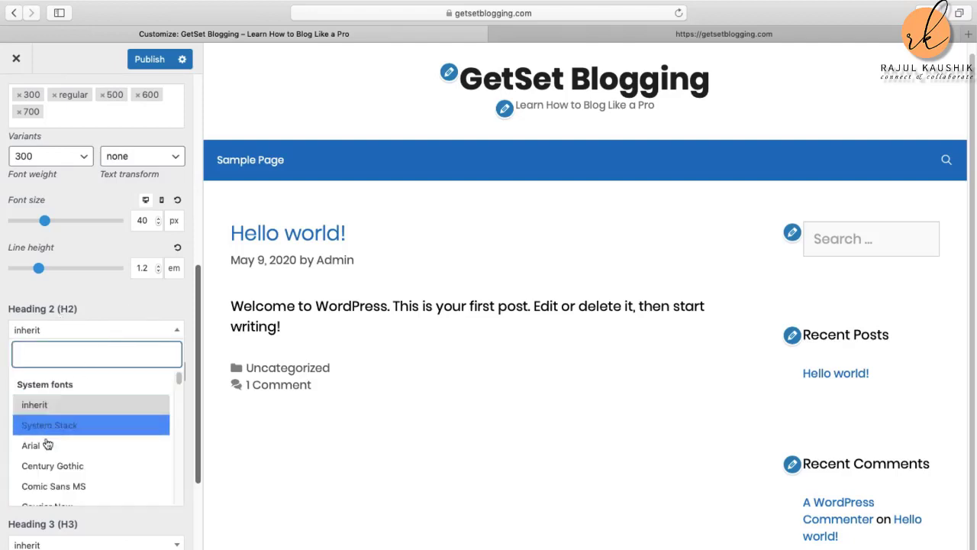
text(popp)
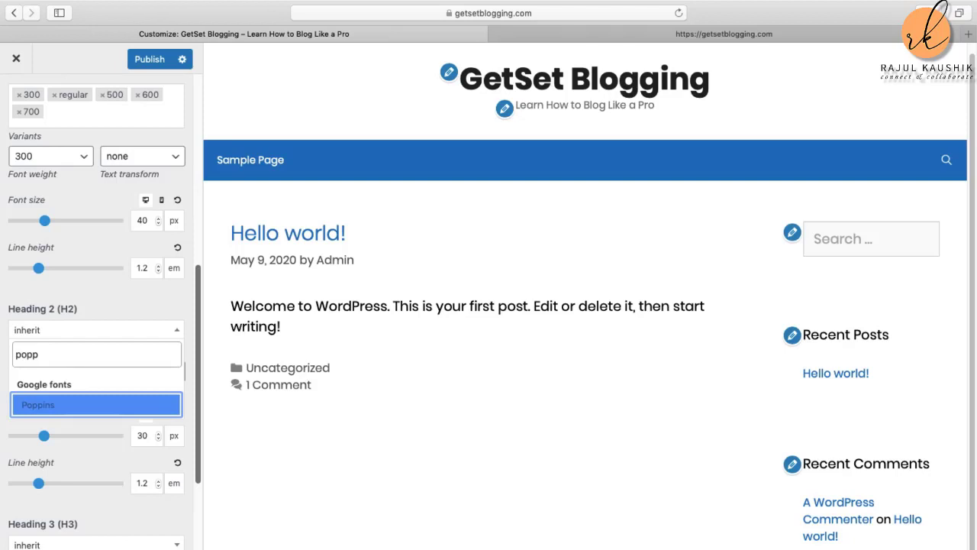
click(39, 405)
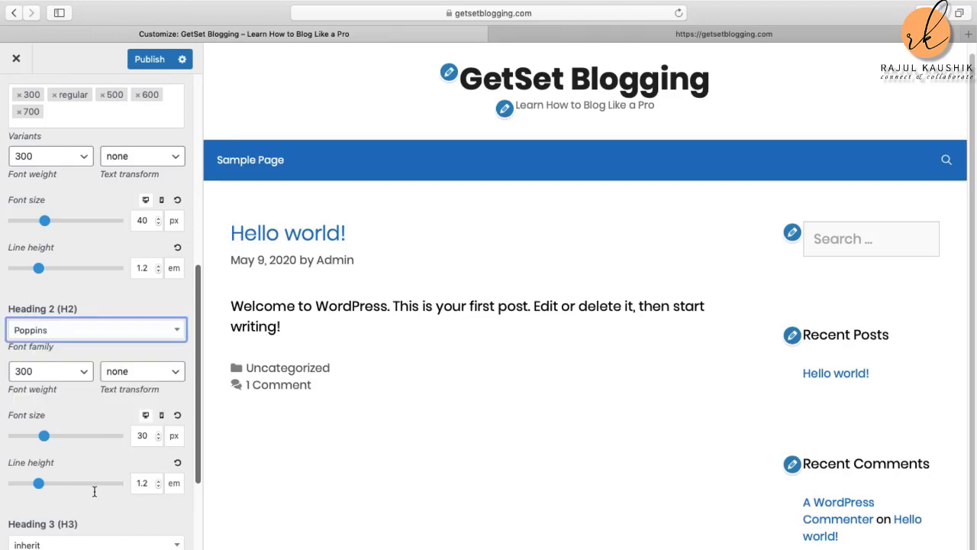
scroll(66, 539, down, 3)
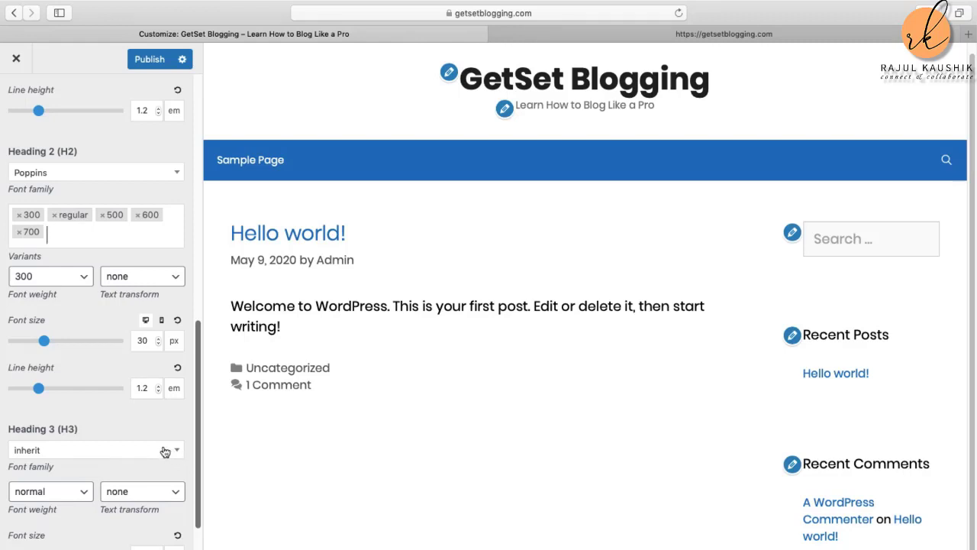
Step: Replace Heading 3's inherited font family with Poppins via a 'popp' search
click(80, 455)
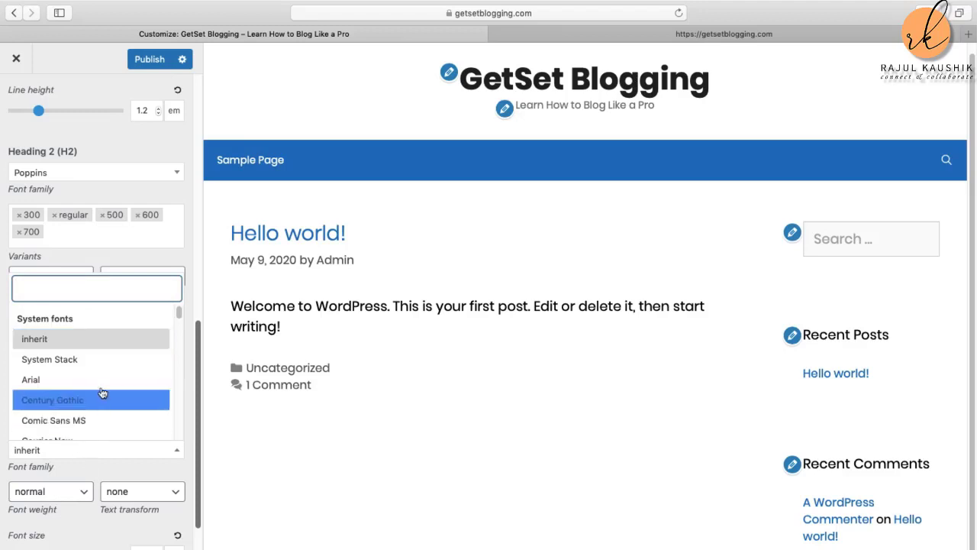
text(popp)
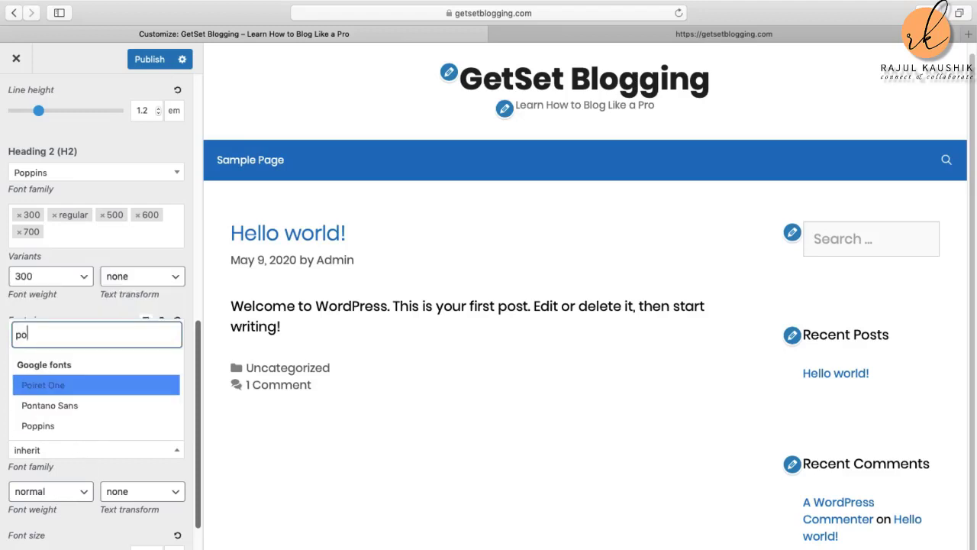
click(76, 429)
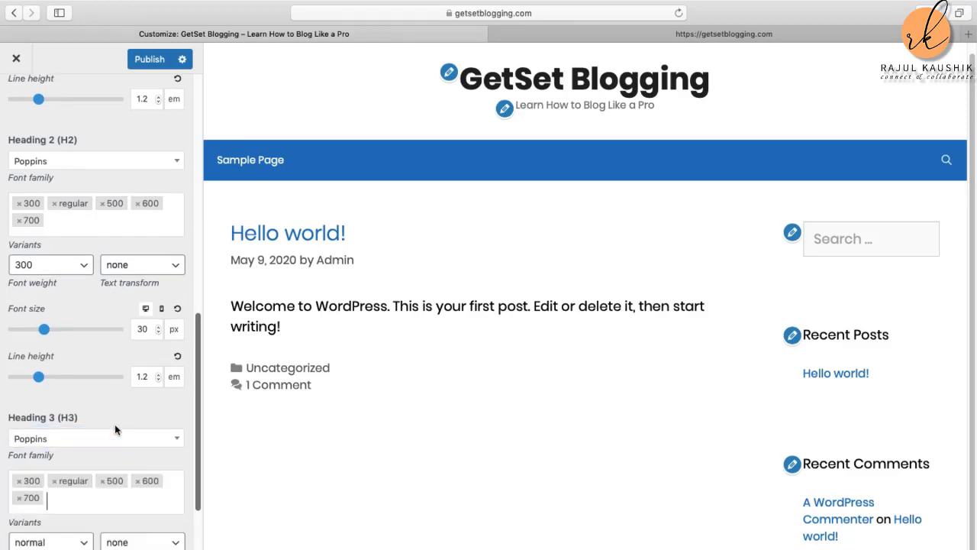
scroll(116, 431, down, 4)
scroll(116, 431, down, 1)
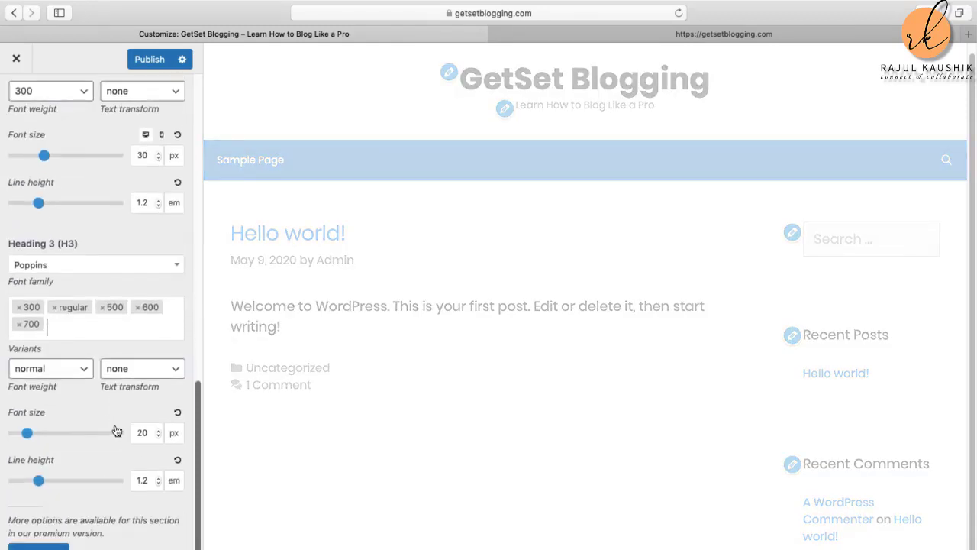
scroll(116, 430, up, 15)
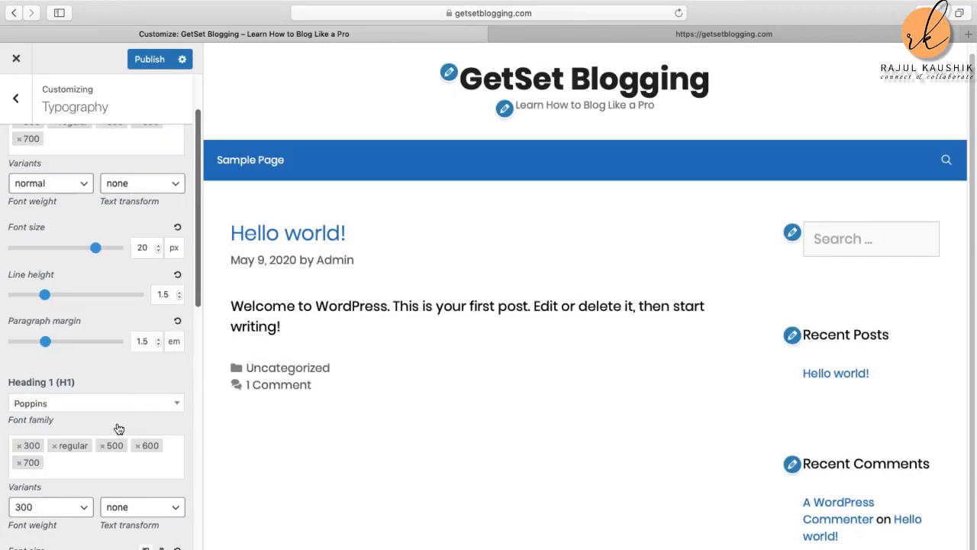
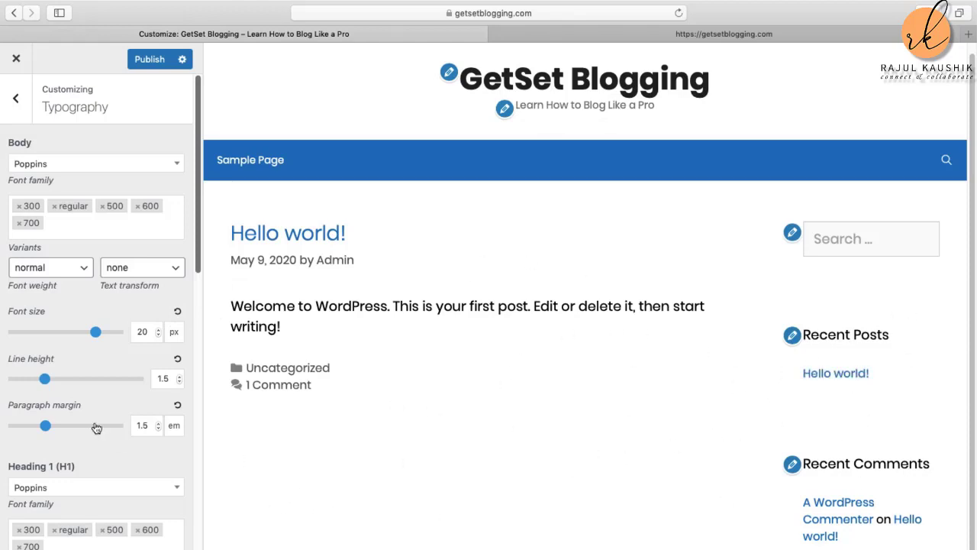
Step: Review the typography panel and publish the typography changes to the site
scroll(63, 502, down, 6)
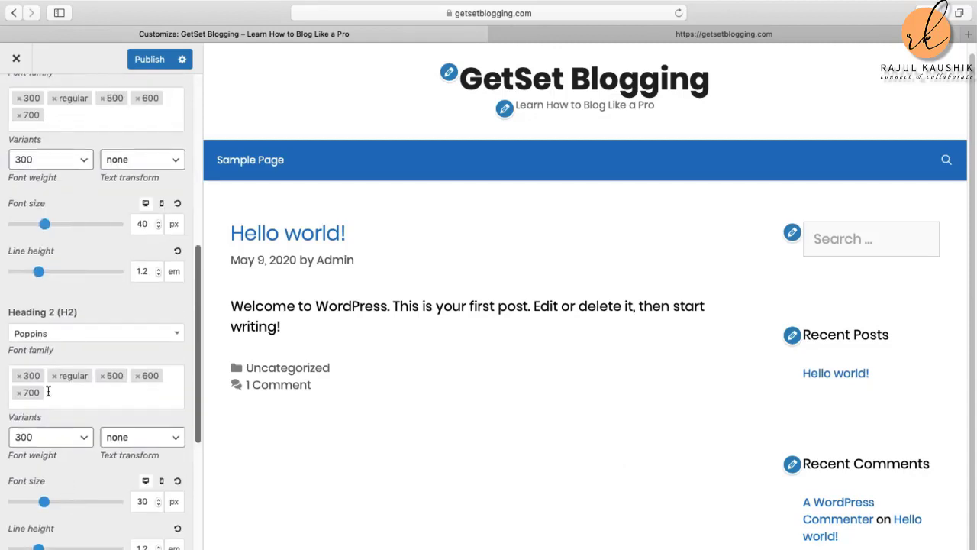
scroll(47, 385, up, 6)
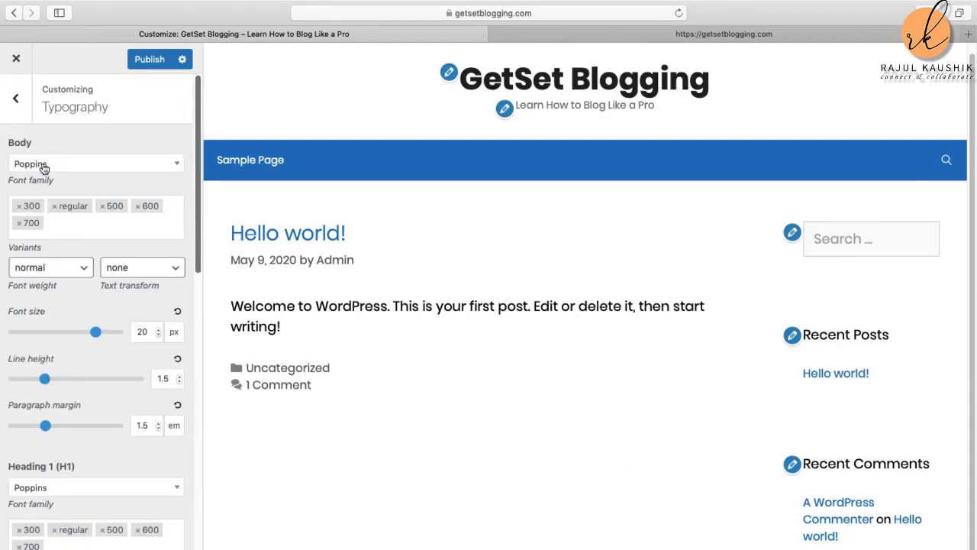
scroll(98, 387, down, 3)
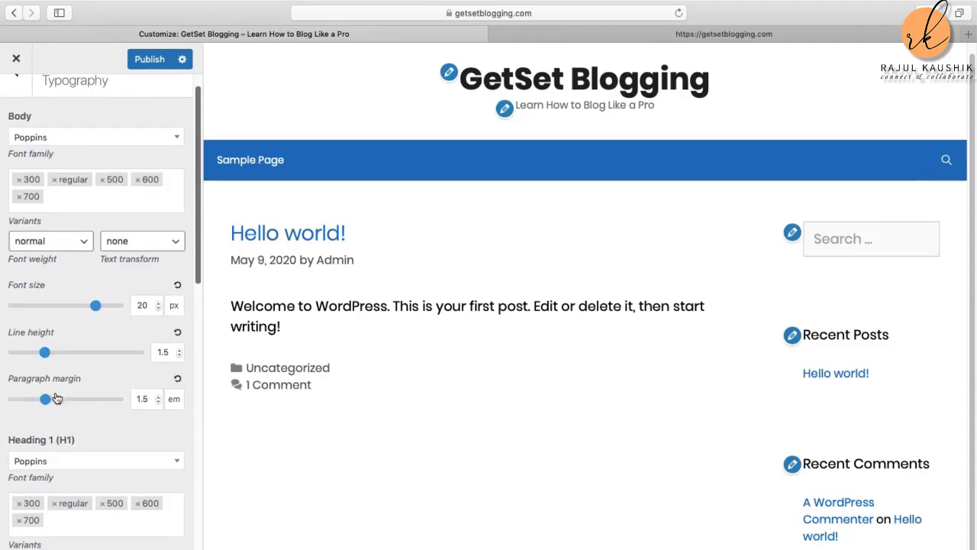
scroll(68, 461, down, 4)
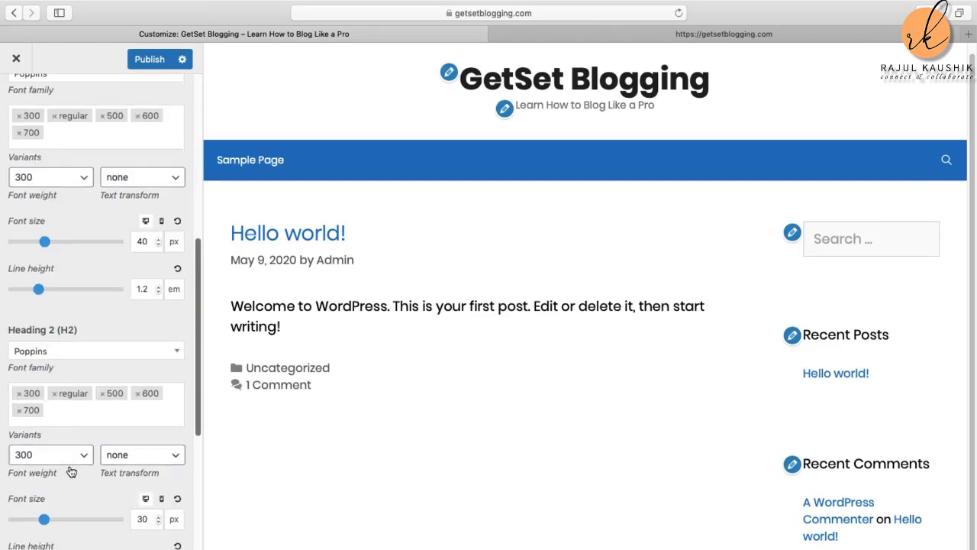
scroll(91, 465, down, 3)
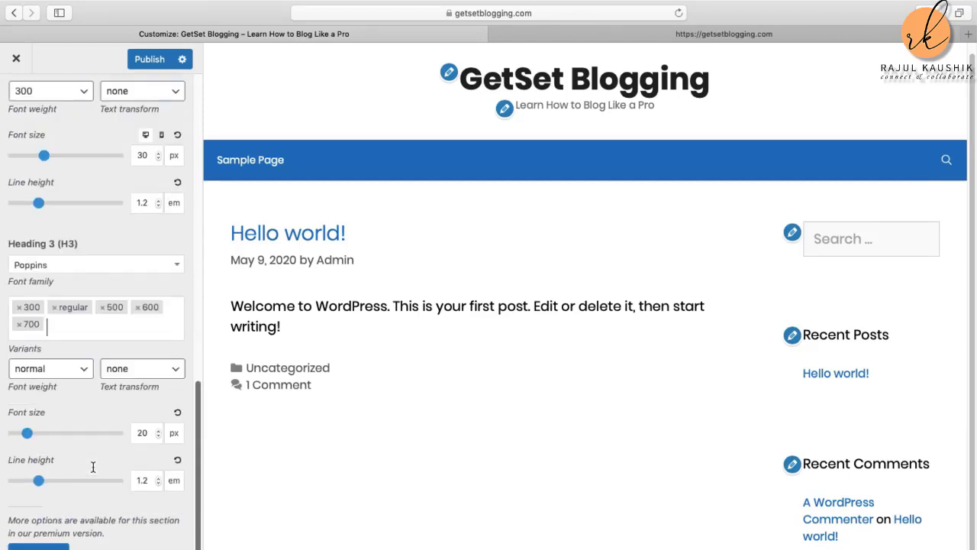
scroll(61, 384, up, 1)
click(61, 384)
scroll(61, 384, up, 3)
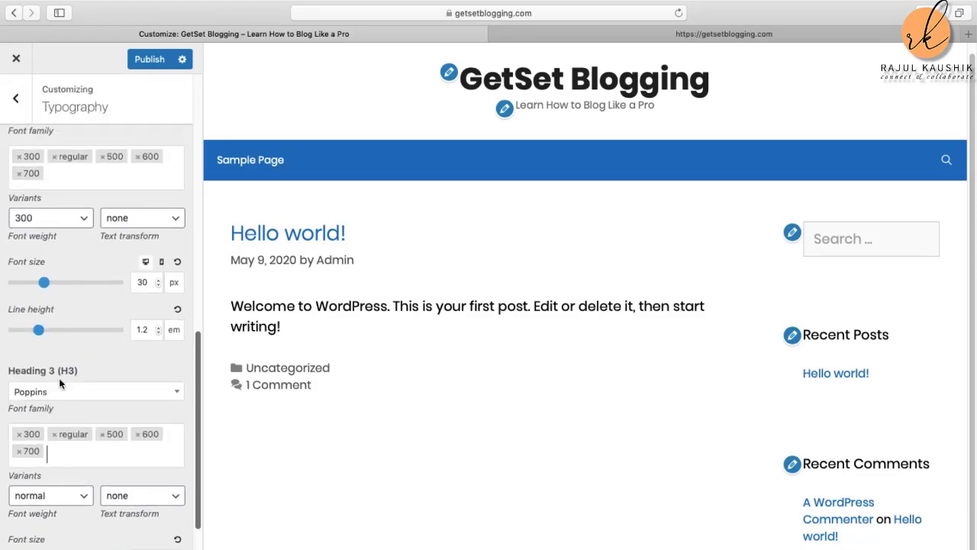
scroll(59, 378, up, 8)
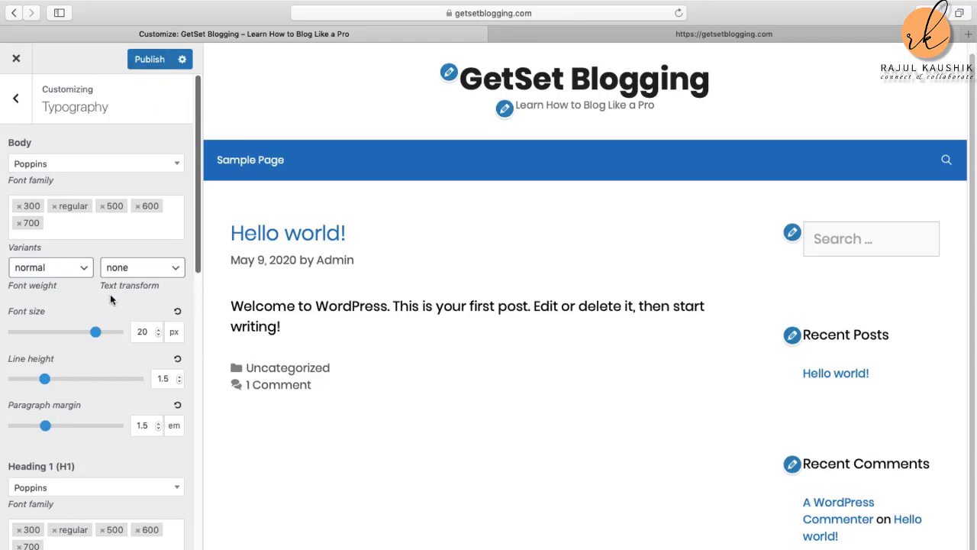
click(150, 61)
Step: Check General's Icon Type options, keep Font, and return to the main Customizer sections
click(17, 103)
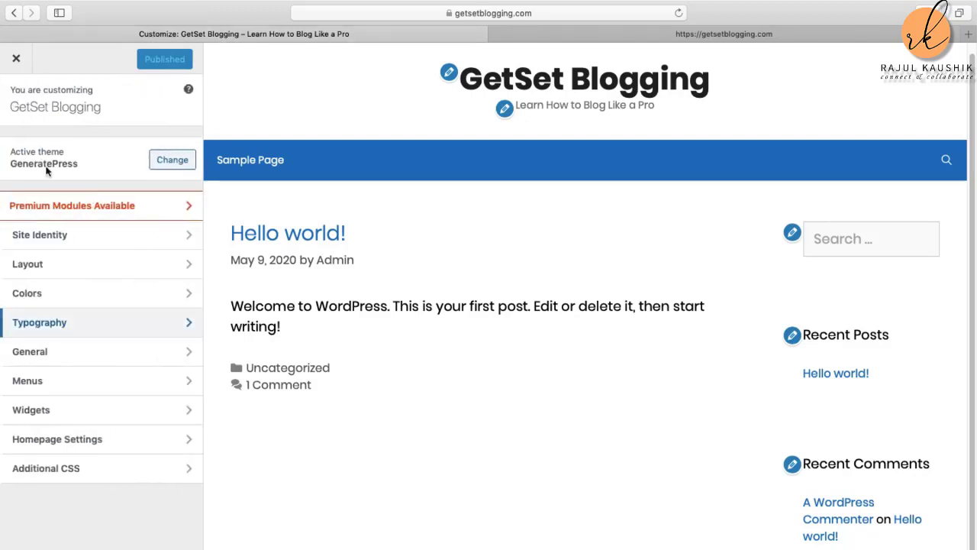
click(97, 347)
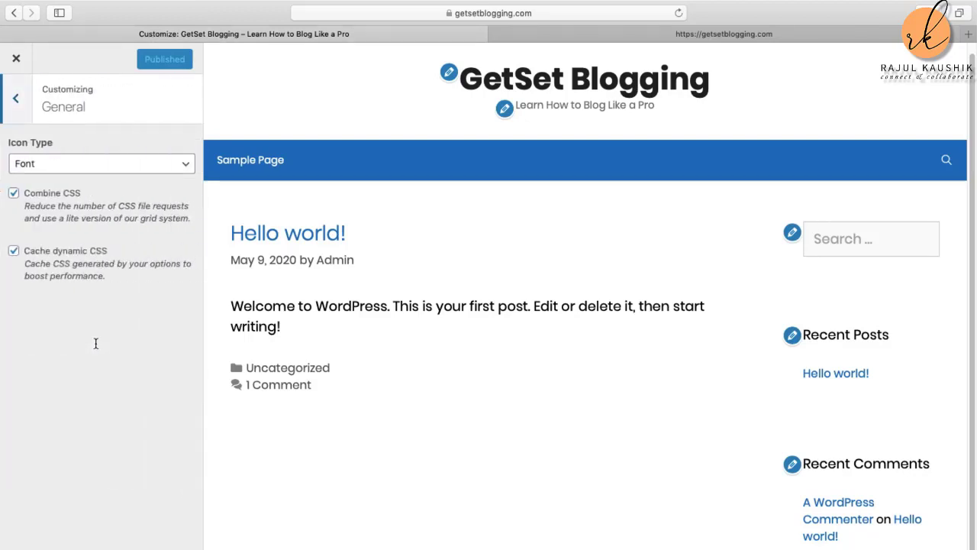
click(186, 164)
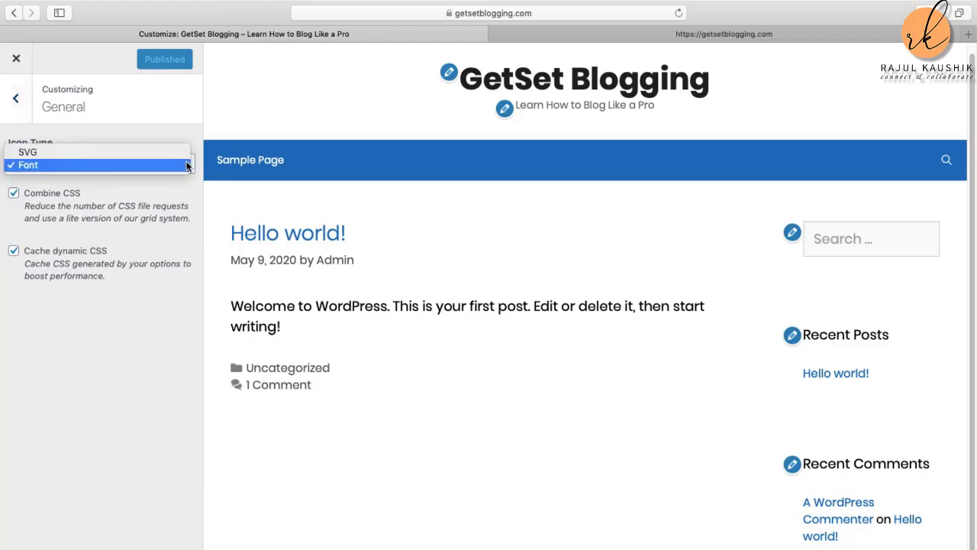
click(126, 166)
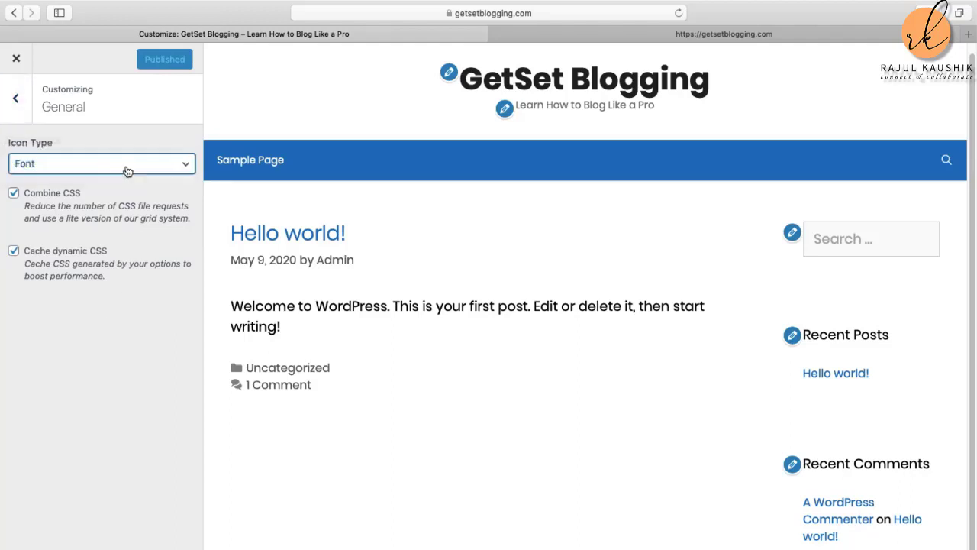
click(17, 101)
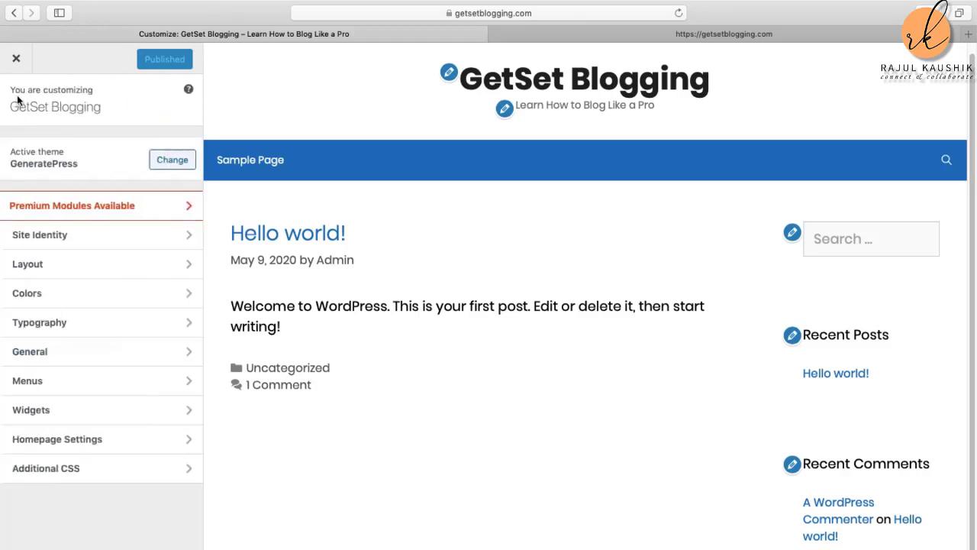
click(79, 386)
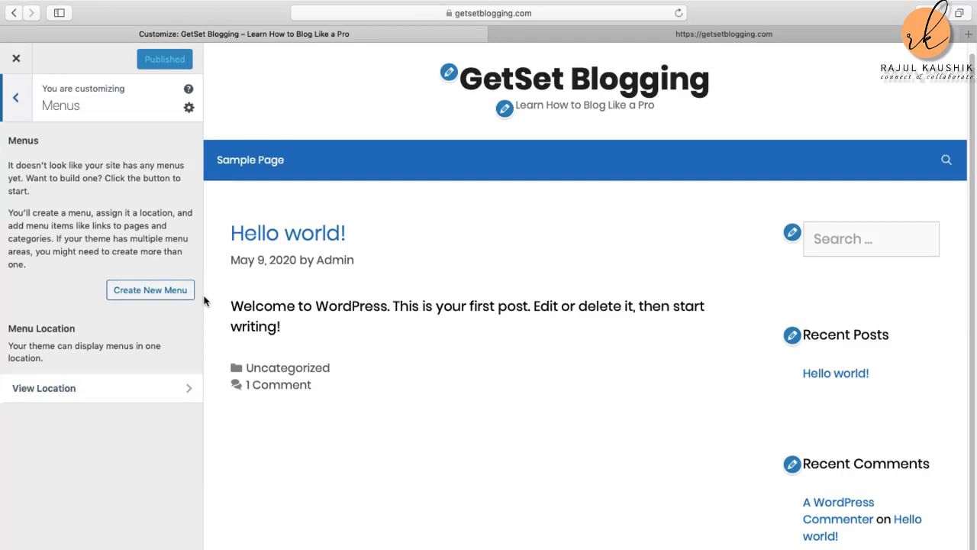
click(141, 297)
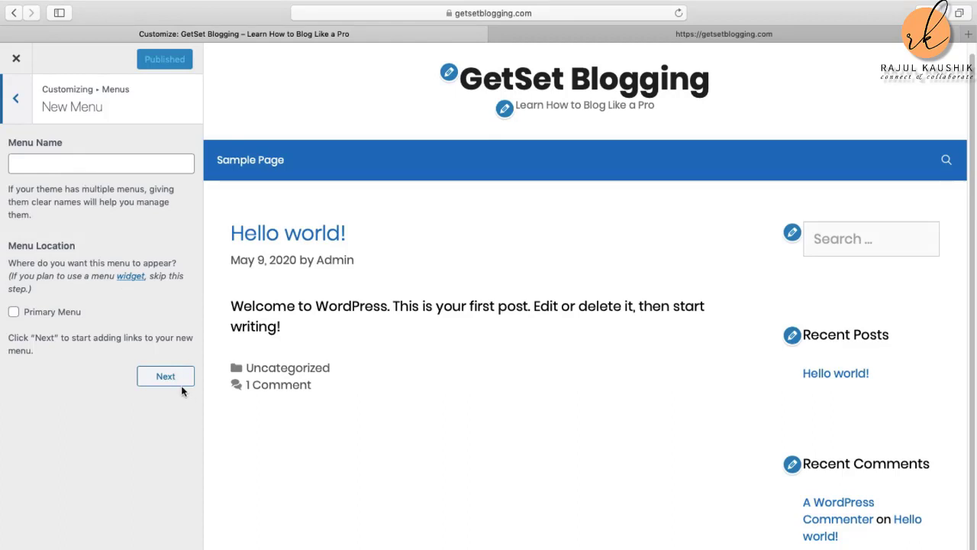
click(15, 97)
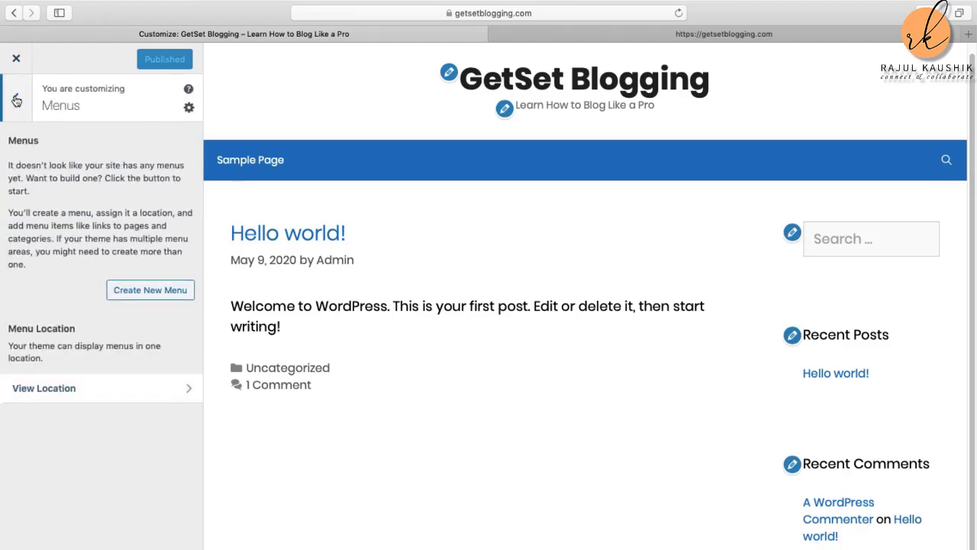
click(16, 100)
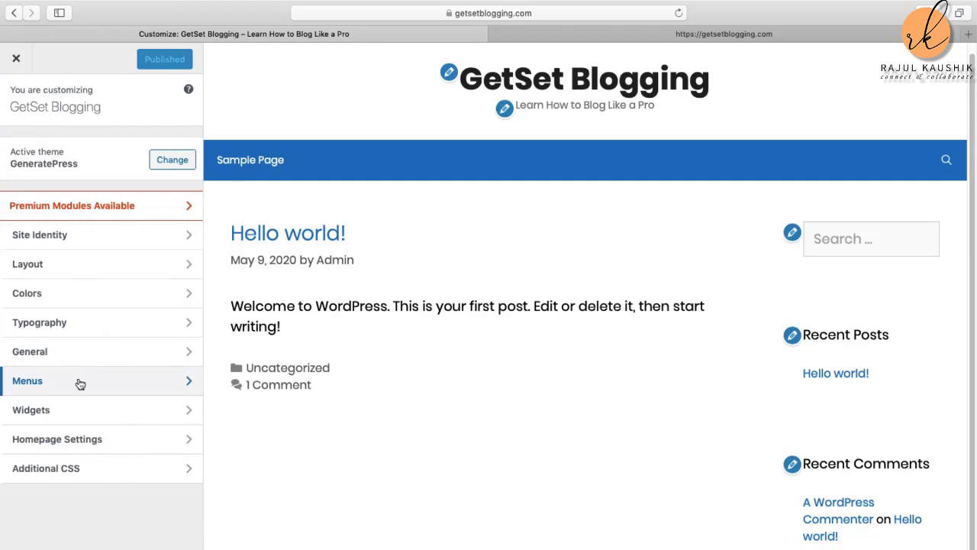
click(102, 409)
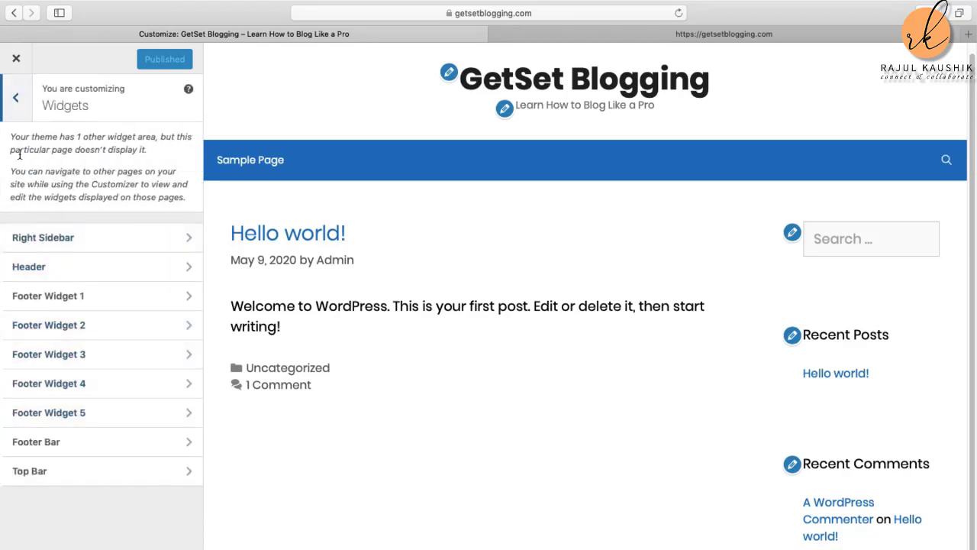
click(16, 99)
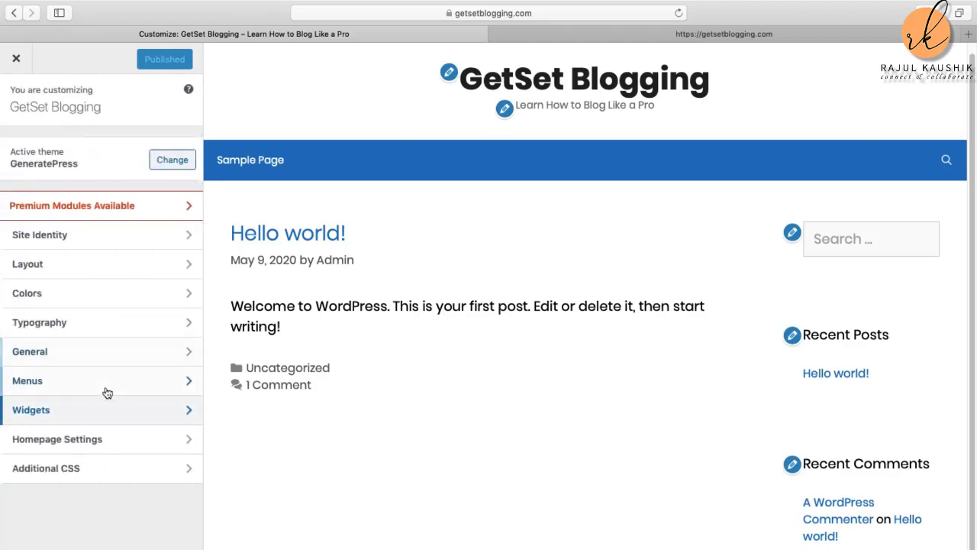
click(116, 439)
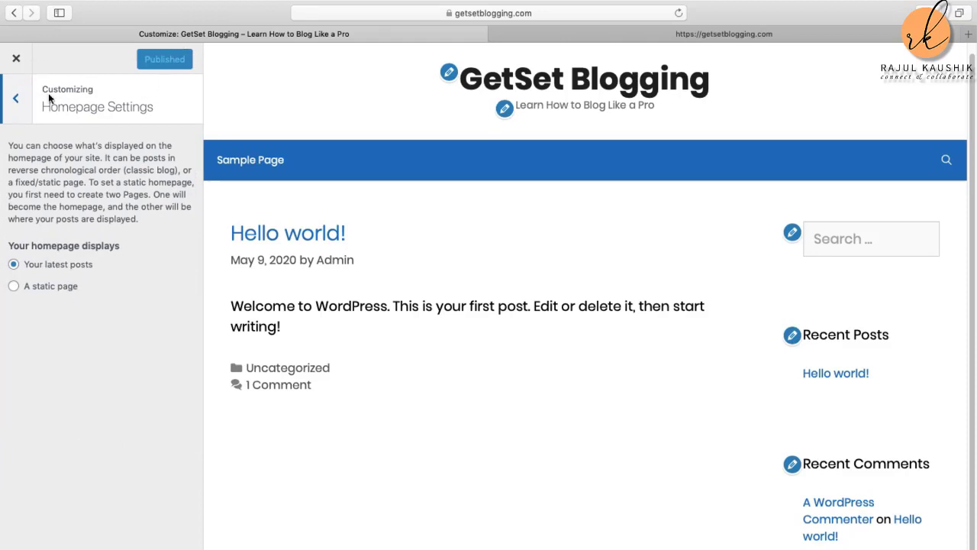
click(16, 103)
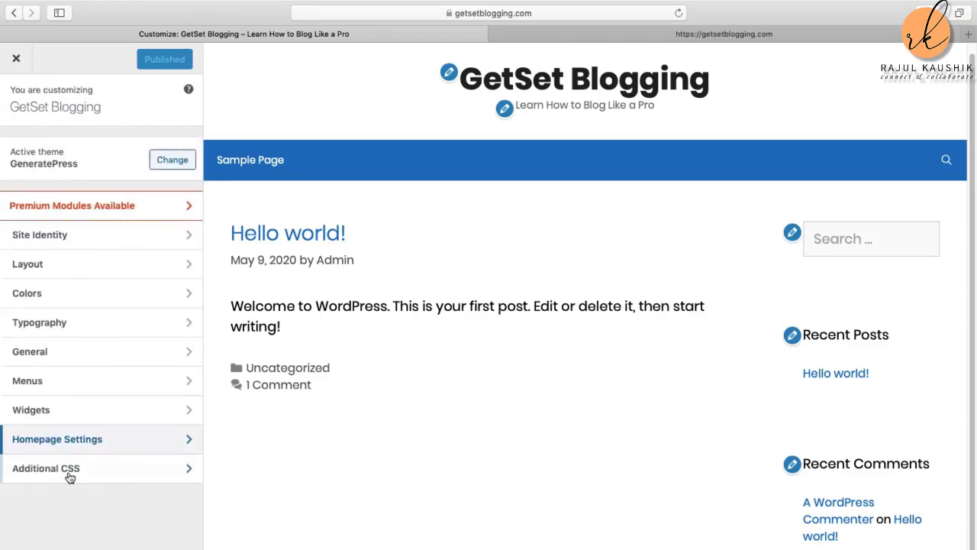
Step: Close the Customizer and reload the live site tab to show the GetSet Blogging design
click(15, 61)
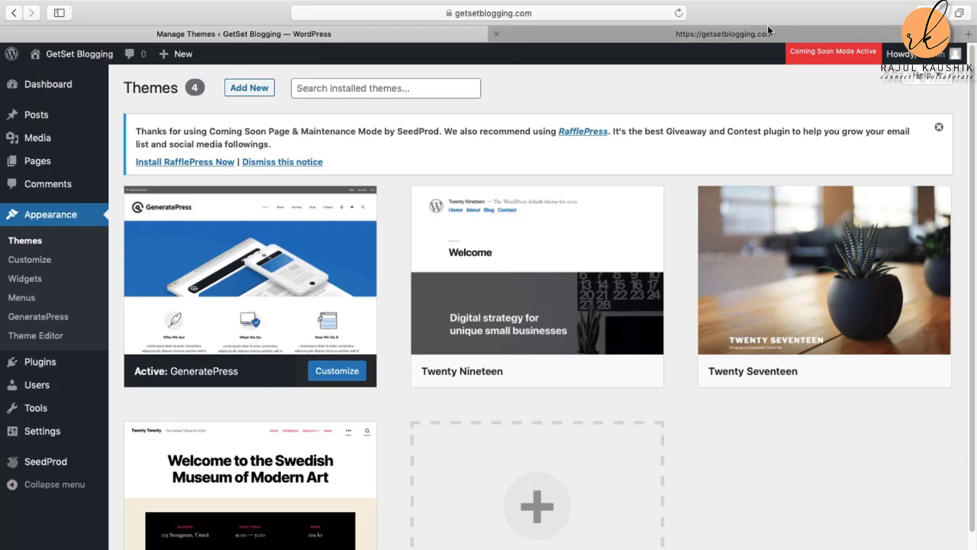
click(730, 36)
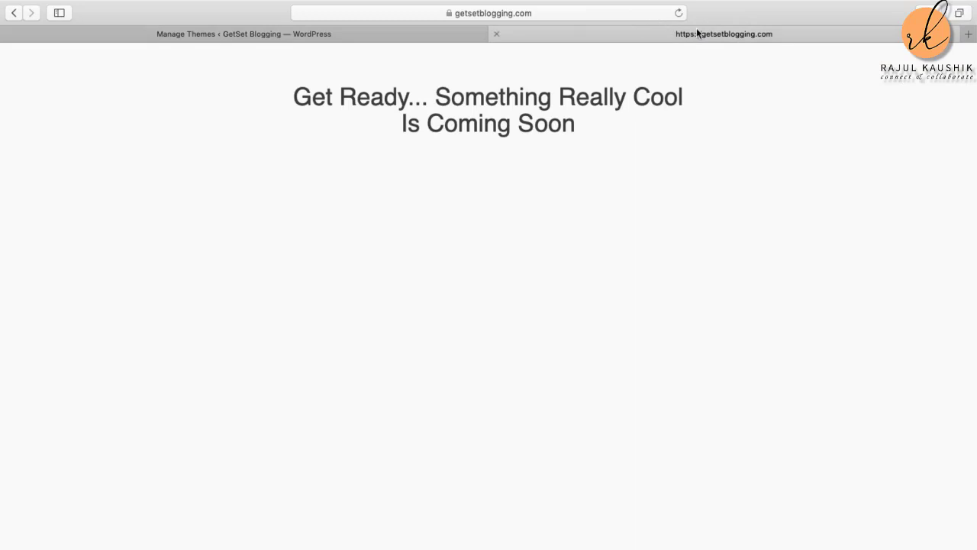
click(678, 13)
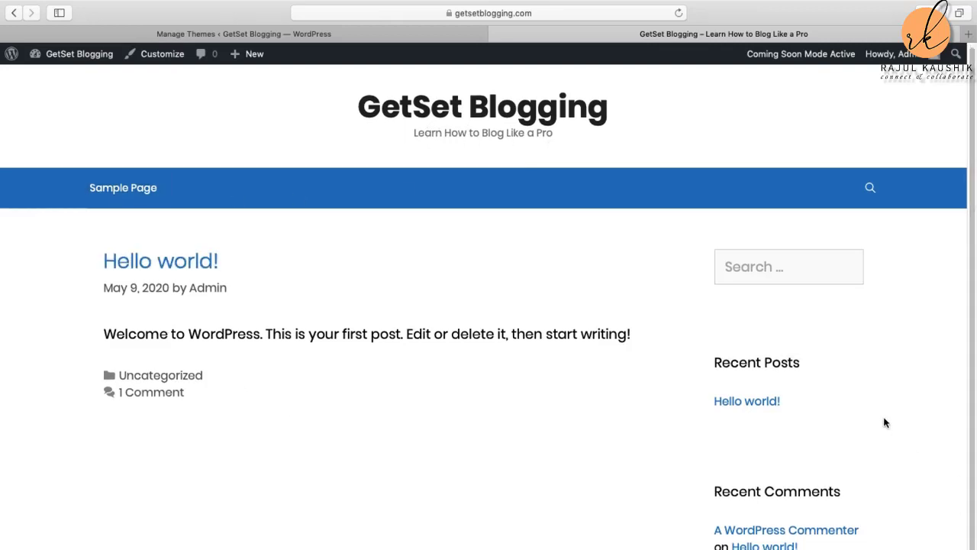
Step: Return to the WordPress admin tab and go to the Plugins page
click(149, 54)
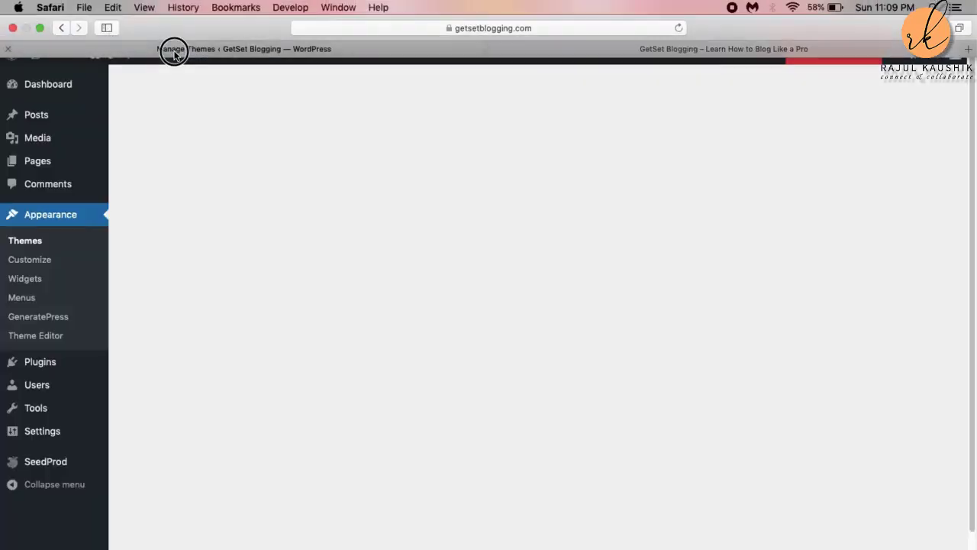
scroll(349, 179, down, 2)
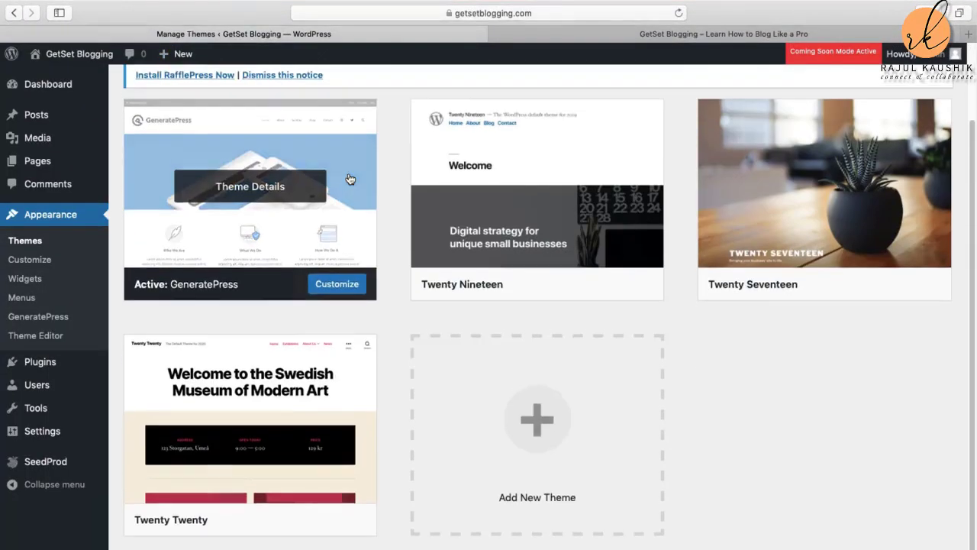
scroll(348, 172, up, 3)
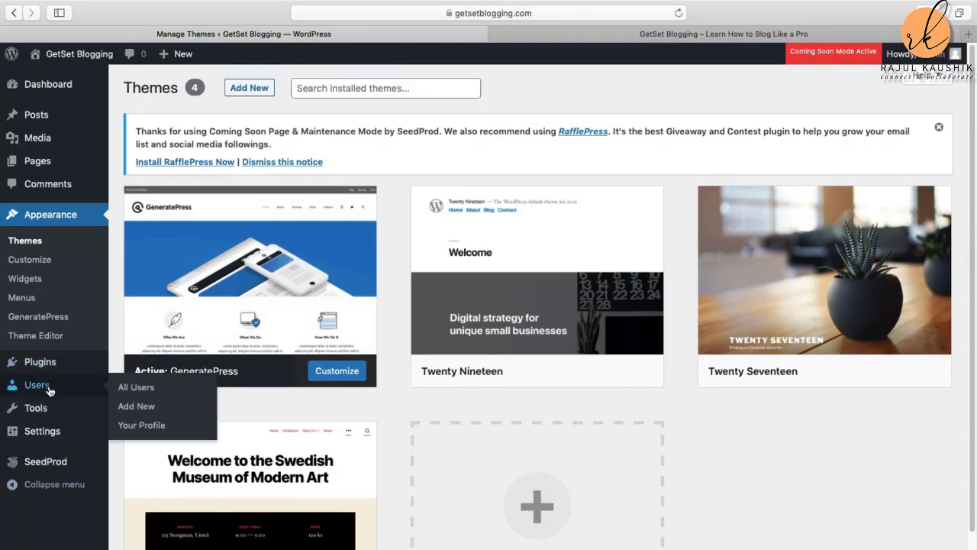
mouse_move(53, 368)
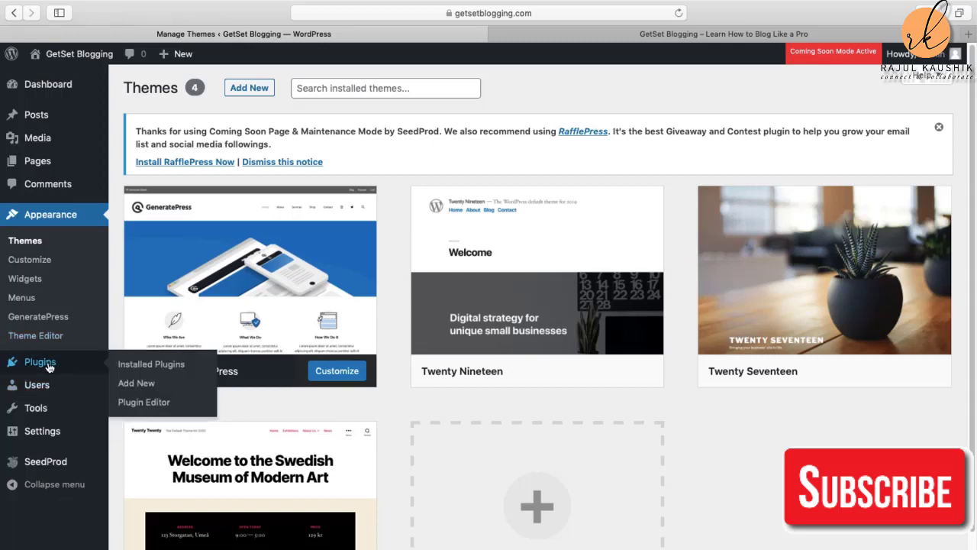
click(48, 364)
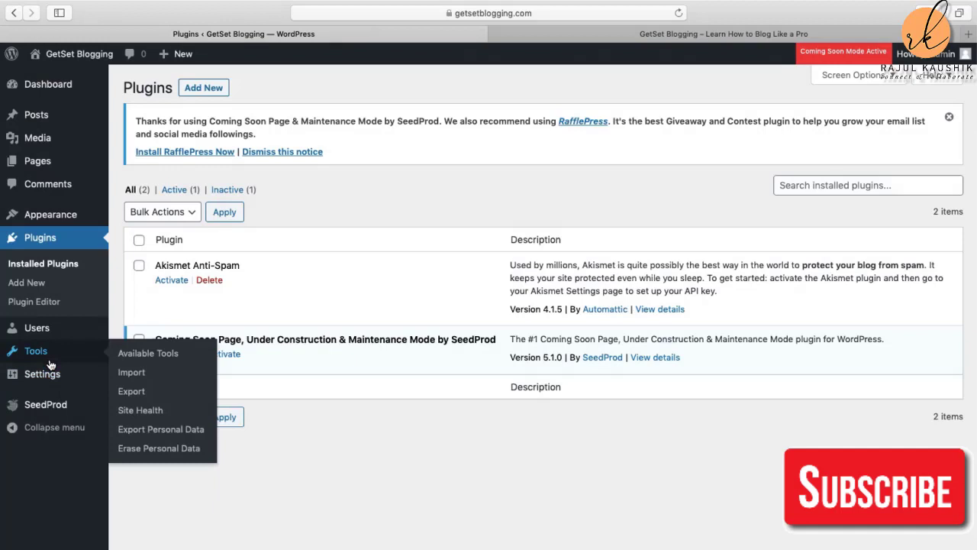
Step: Review the installed plugins list, then bring up the Dashboard
mouse_move(53, 372)
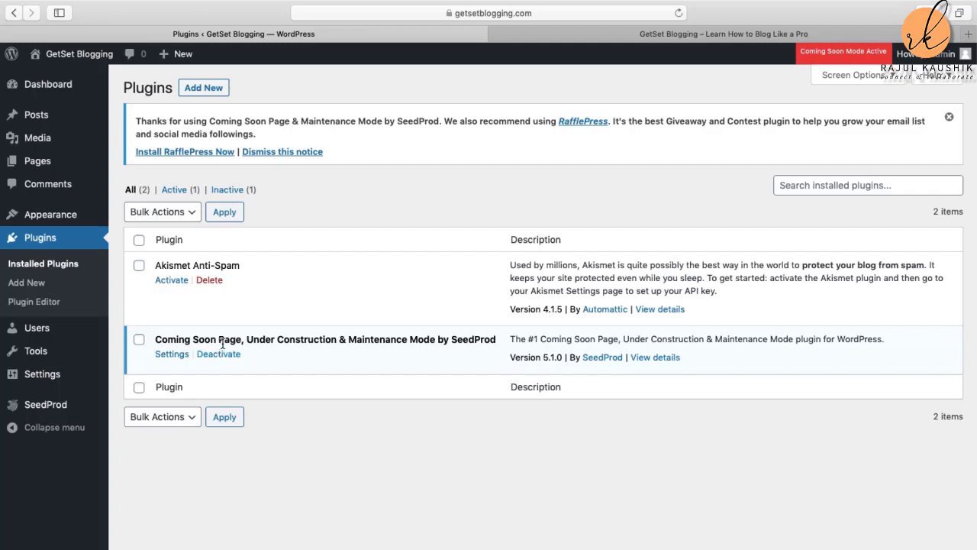
key(super+shift+5)
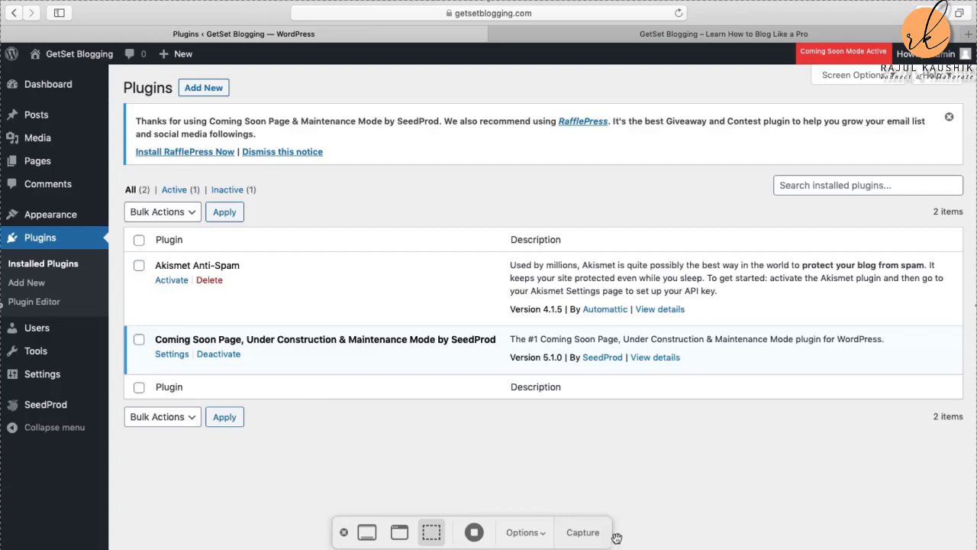
click(474, 534)
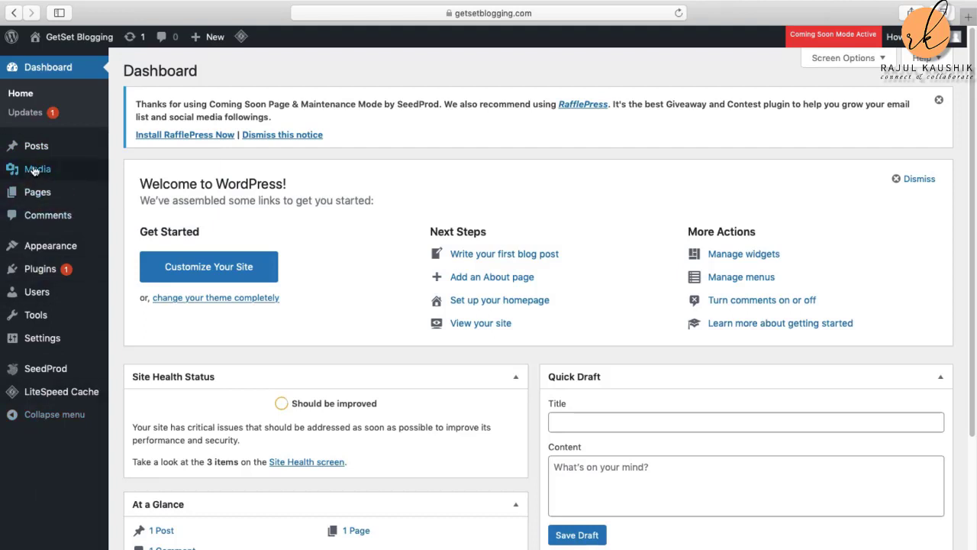
Step: Go to Installed Plugins from the Dashboard sidebar
mouse_move(47, 200)
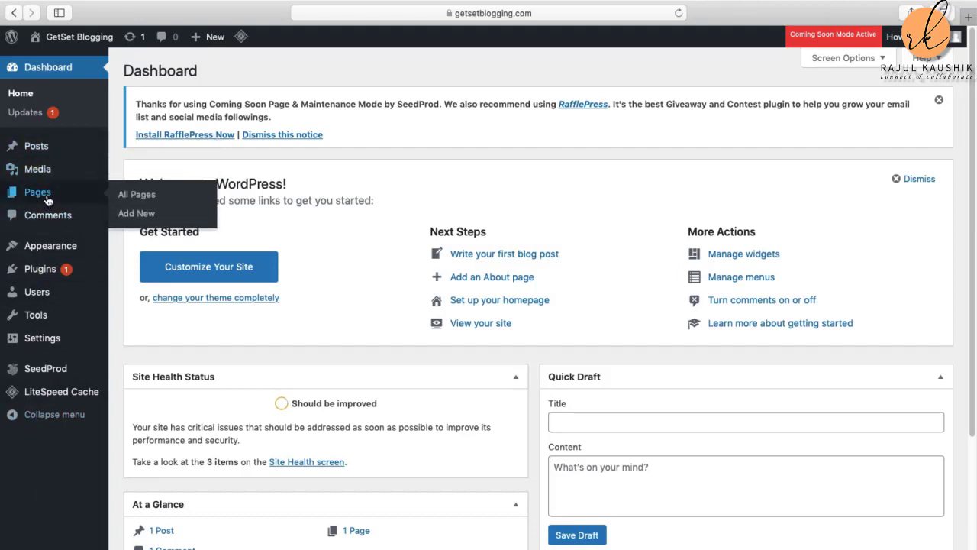
mouse_move(47, 280)
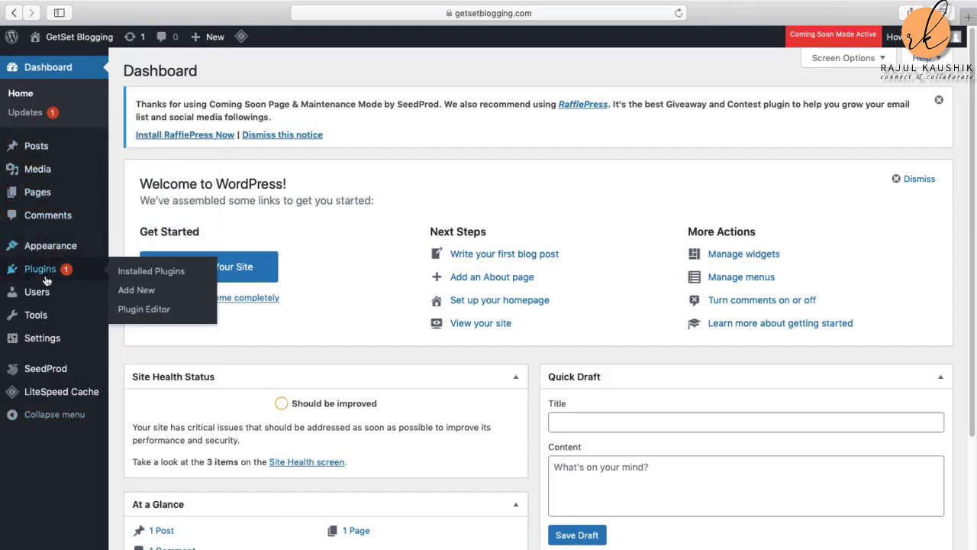
mouse_move(73, 253)
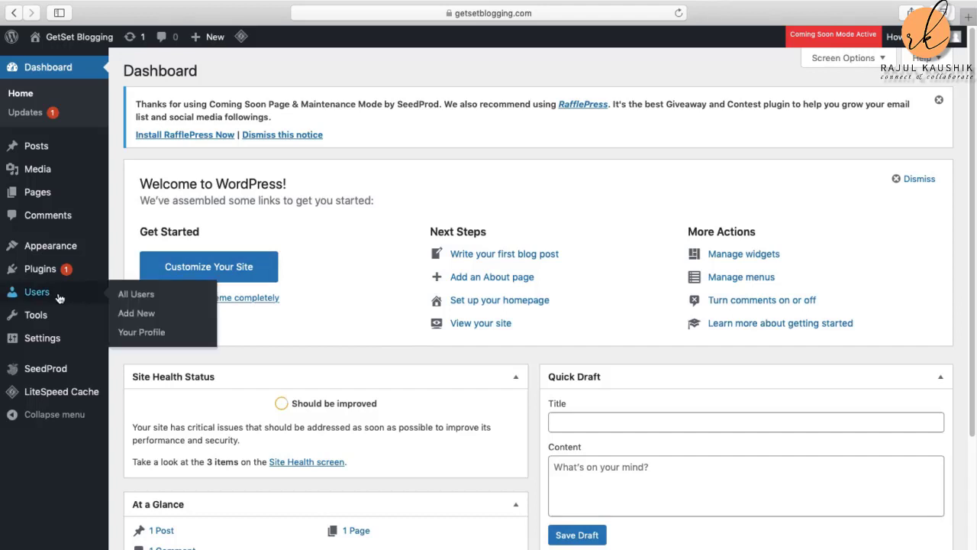
click(42, 277)
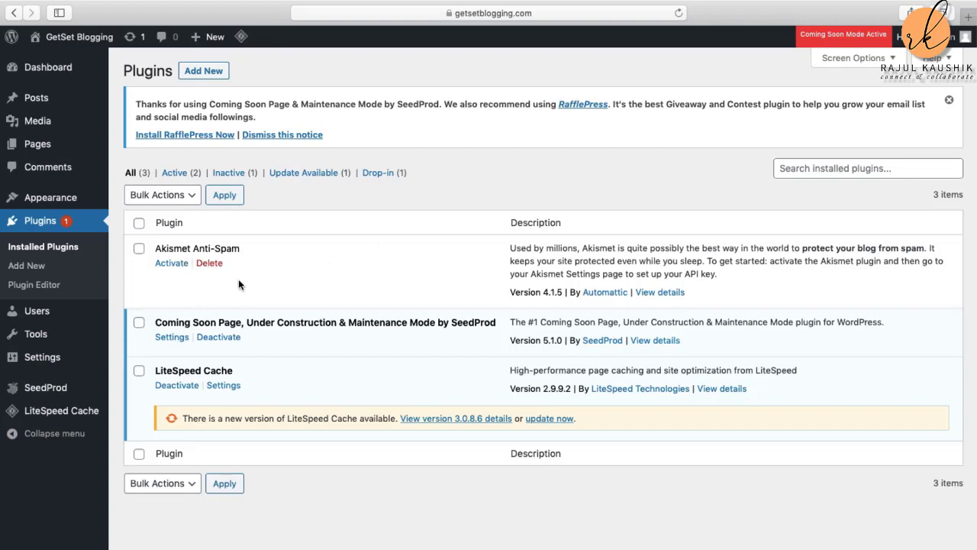
Step: Activate Akismet Anti-Spam from the installed plugins list
click(173, 264)
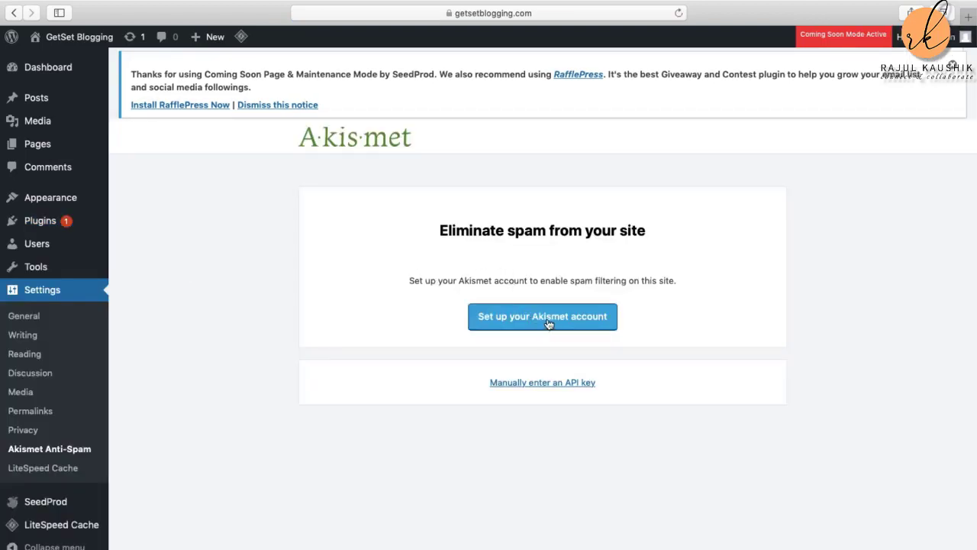
Step: Reveal the manual API key entry field on the Akismet setup page
click(538, 384)
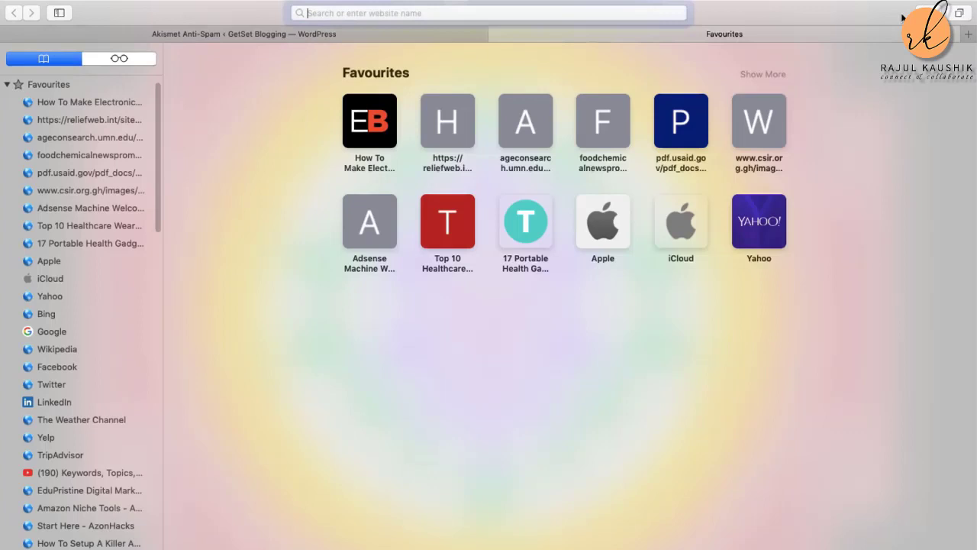
Step: Open akismet.com in a new tab and read its plugin activation instructions
click(971, 16)
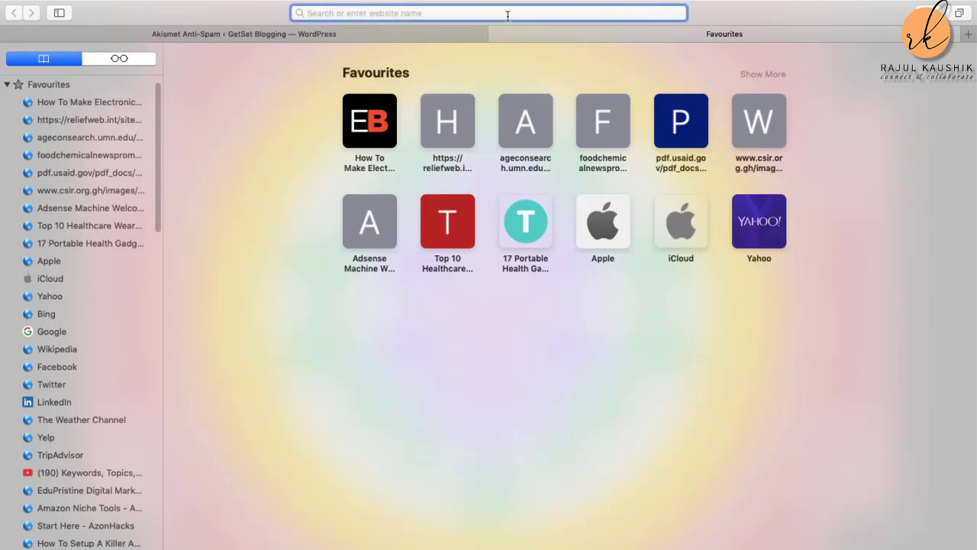
text(akism)
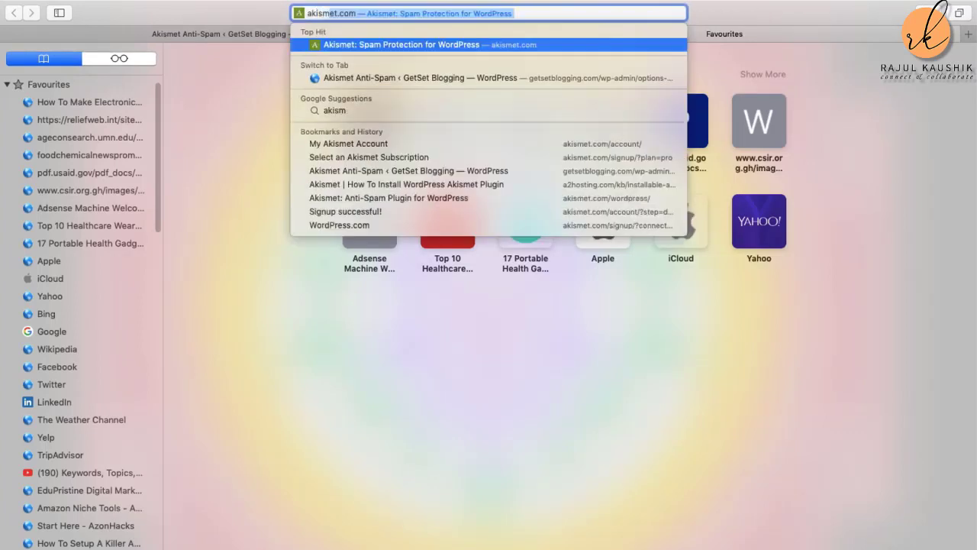
text(et)
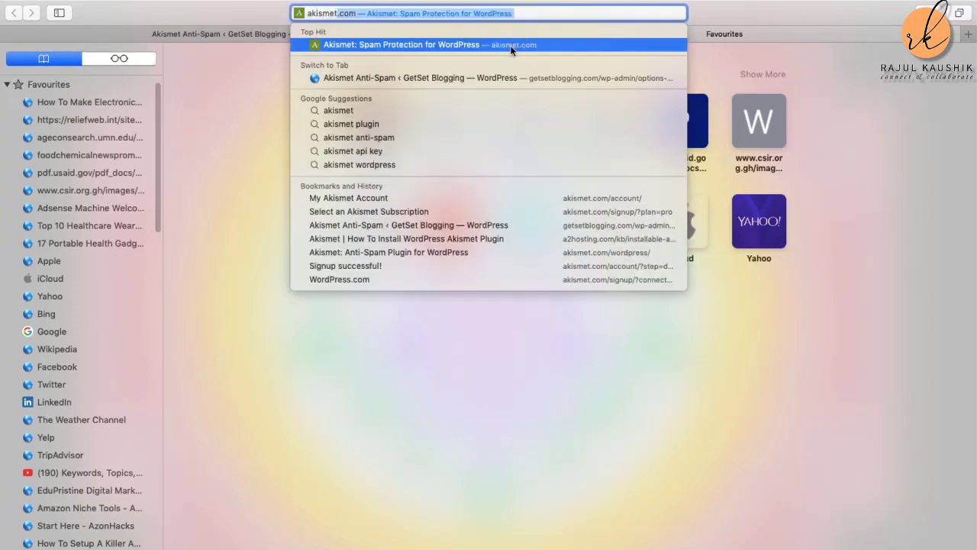
click(510, 45)
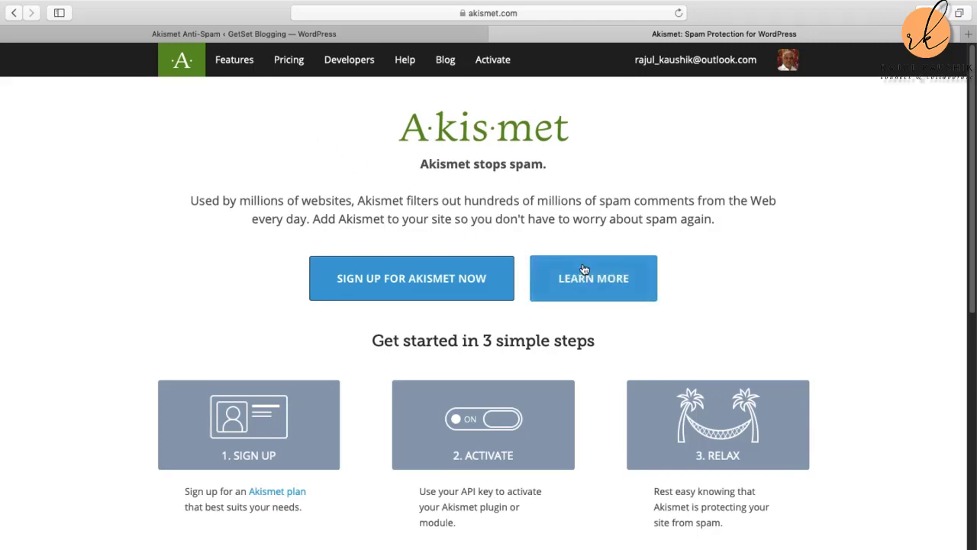
scroll(690, 316, down, 5)
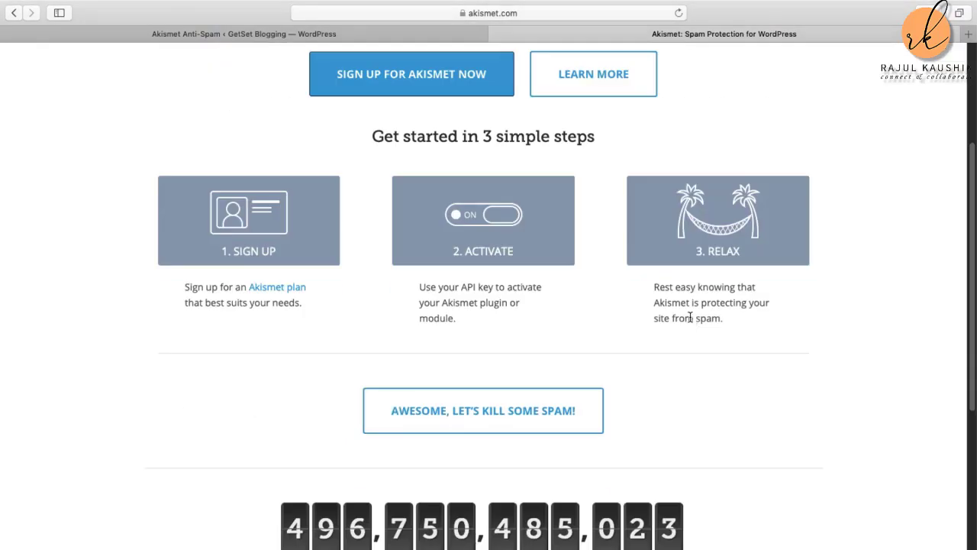
scroll(690, 316, down, 5)
scroll(690, 315, up, 10)
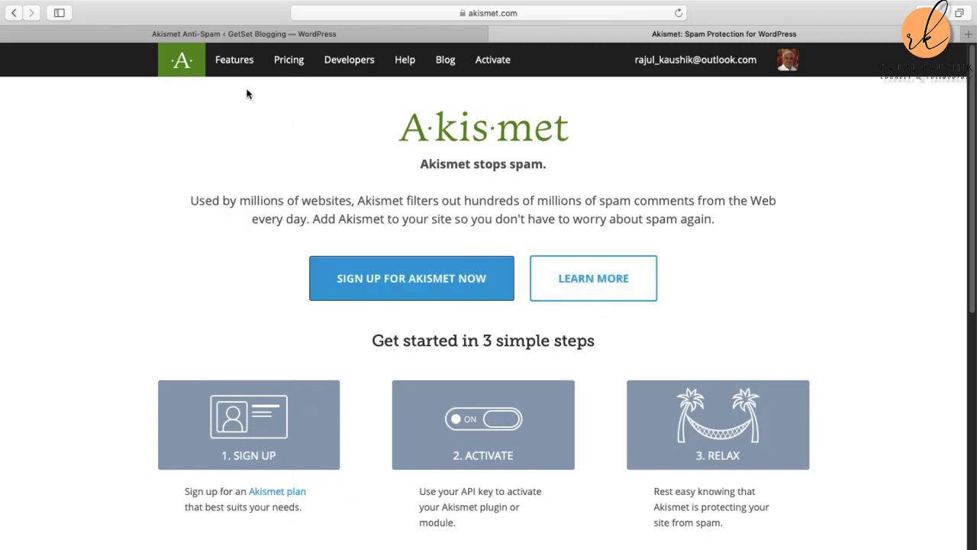
click(497, 61)
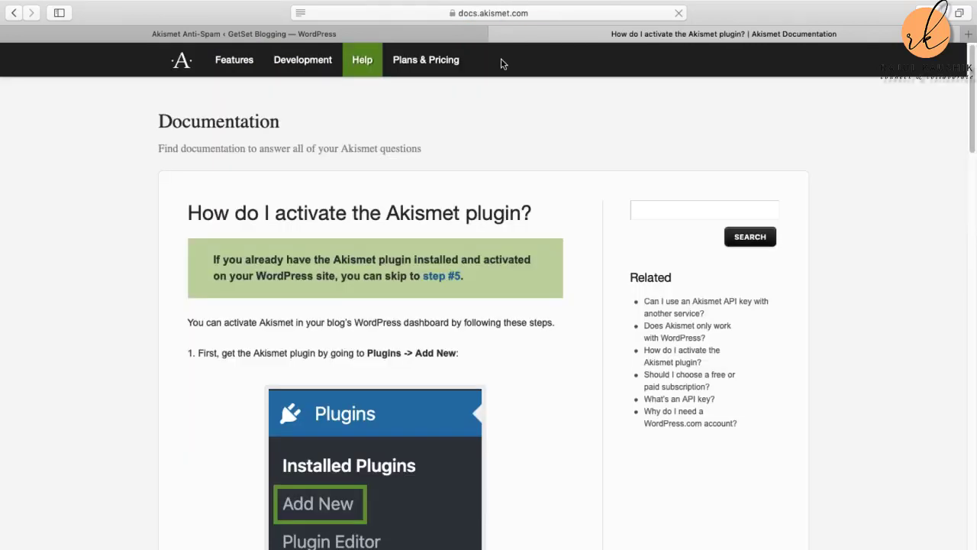
scroll(478, 374, down, 5)
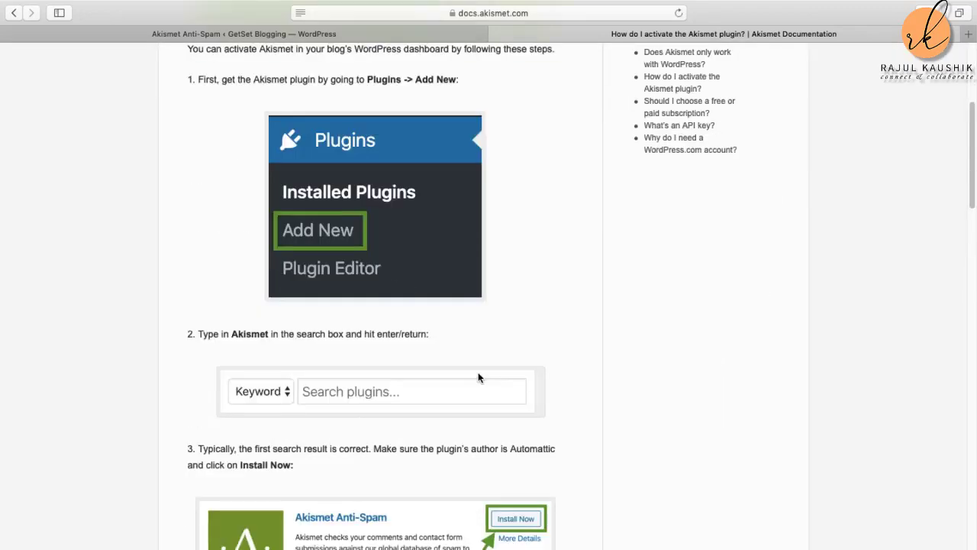
scroll(478, 376, down, 20)
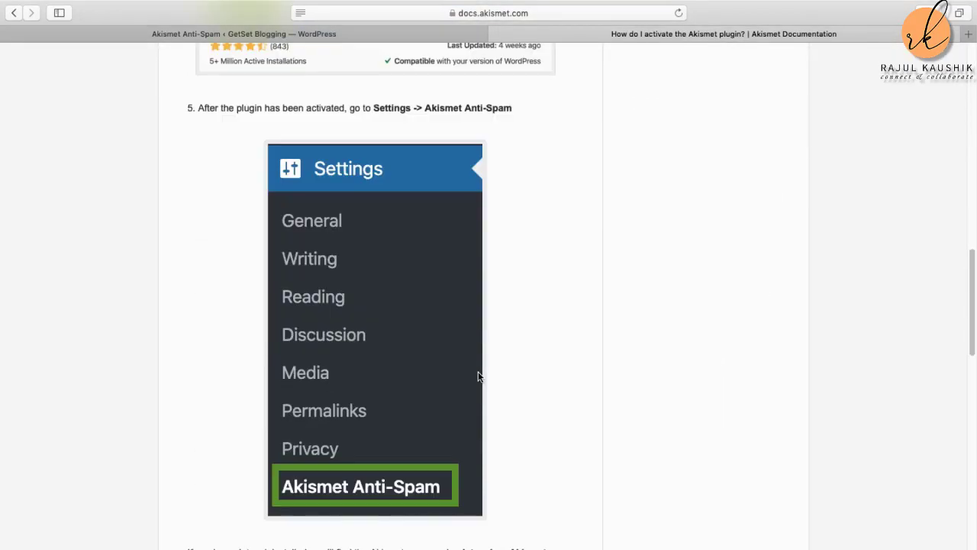
scroll(478, 374, down, 15)
scroll(477, 374, up, 20)
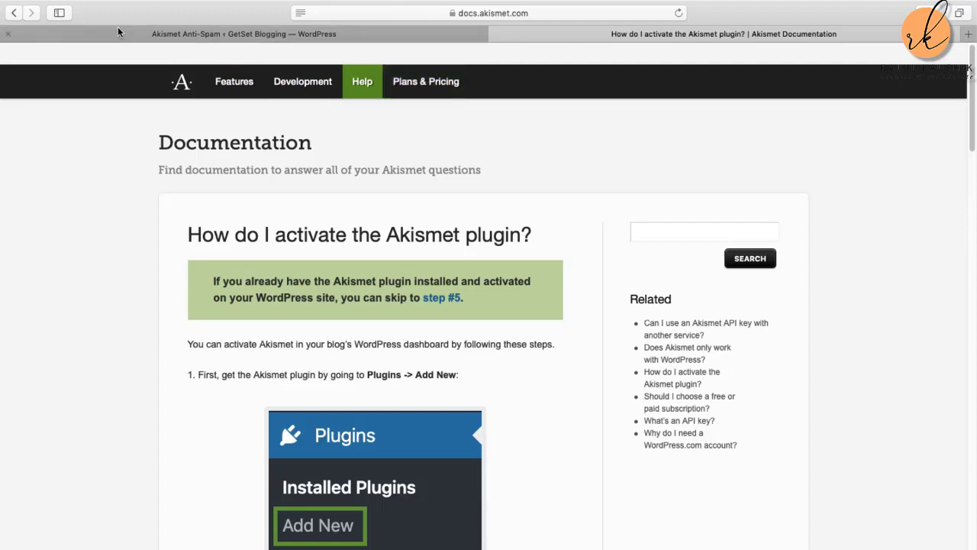
click(15, 13)
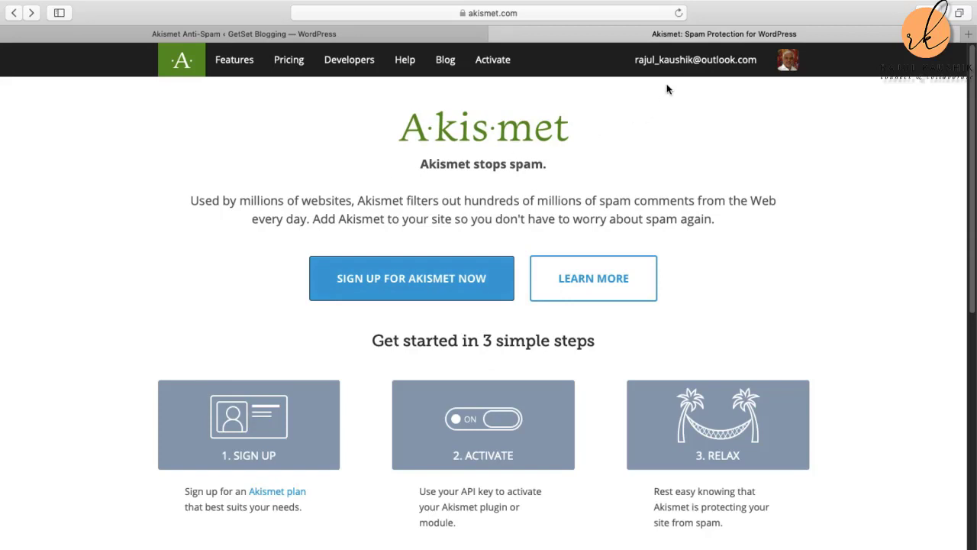
Step: Copy the API key from the Akismet account overview and return to the WordPress tab
click(676, 64)
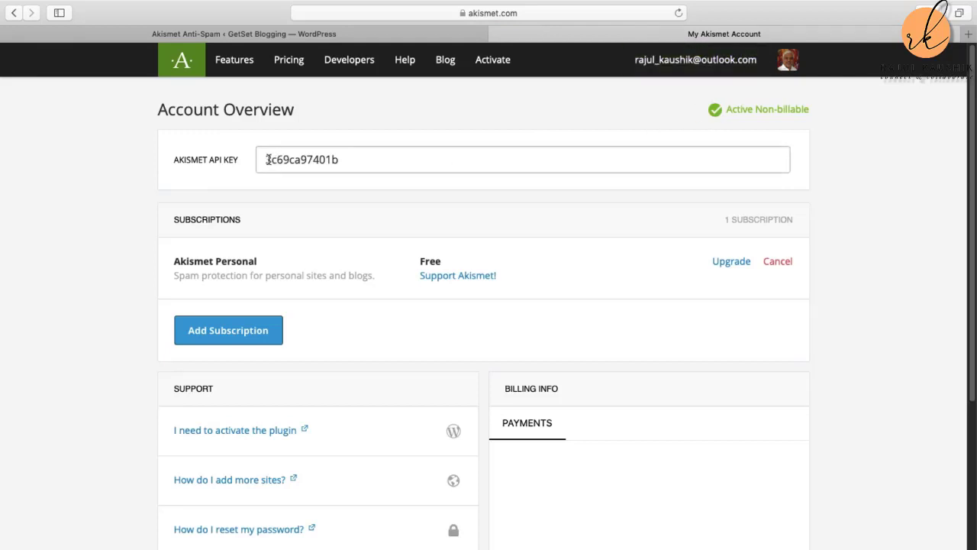
drag(268, 160, 358, 161)
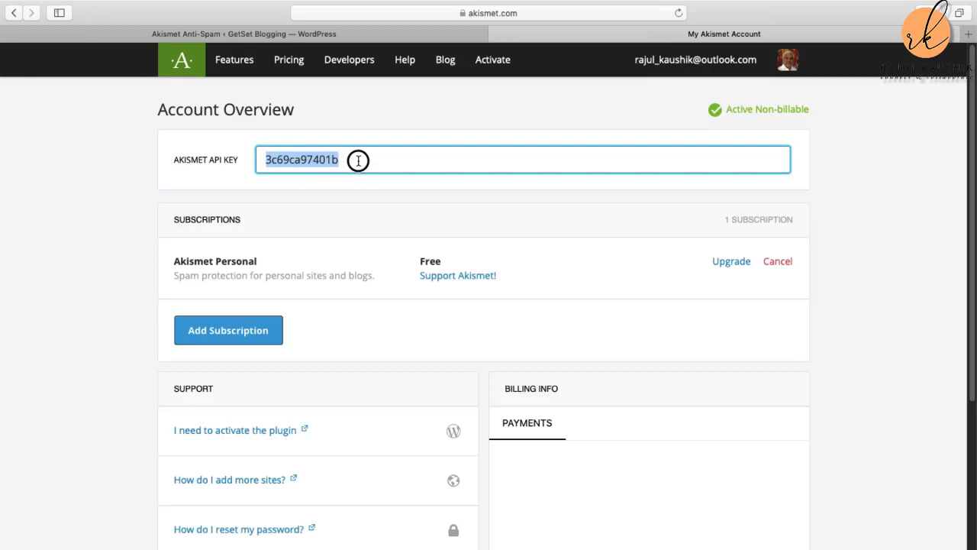
right_click(324, 158)
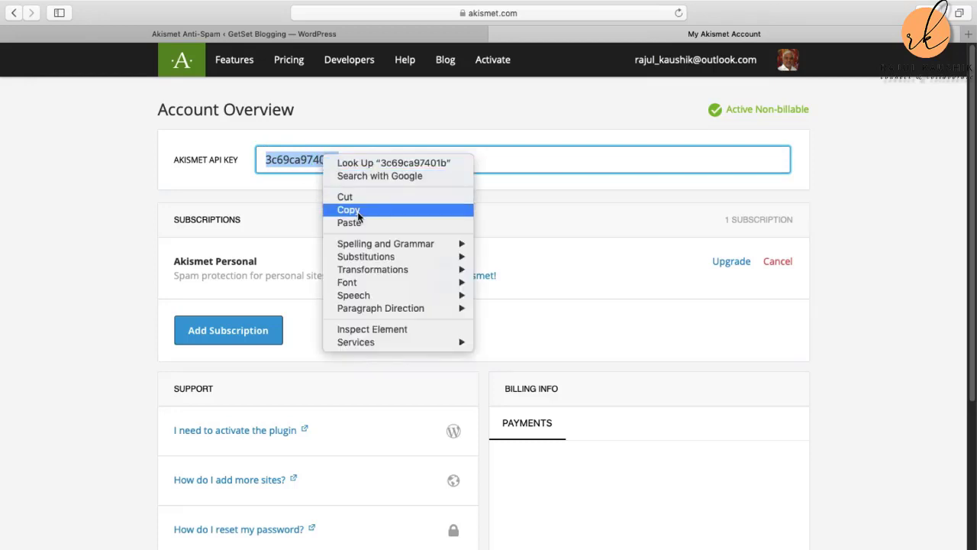
click(358, 211)
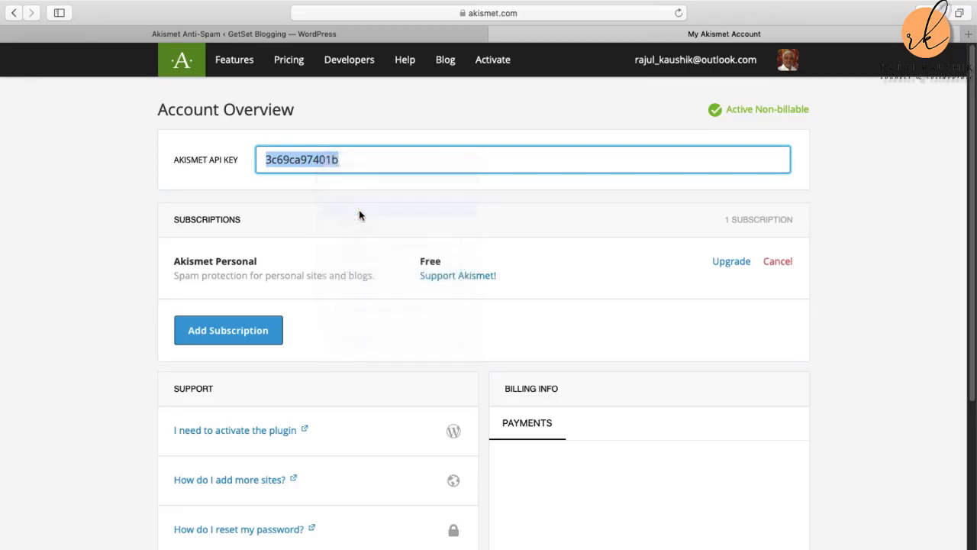
click(321, 34)
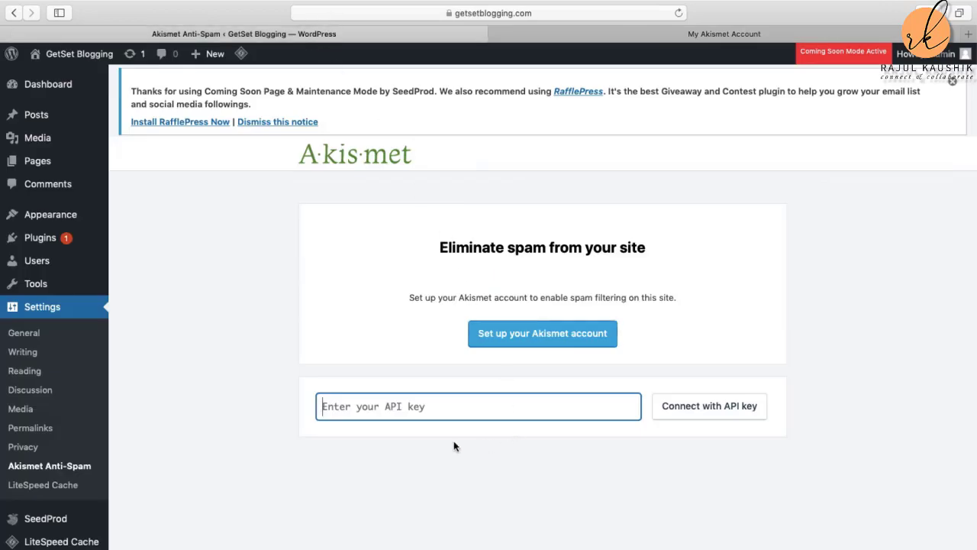
Step: Paste the API key into Akismet's field and connect with it
click(345, 404)
right_click(344, 404)
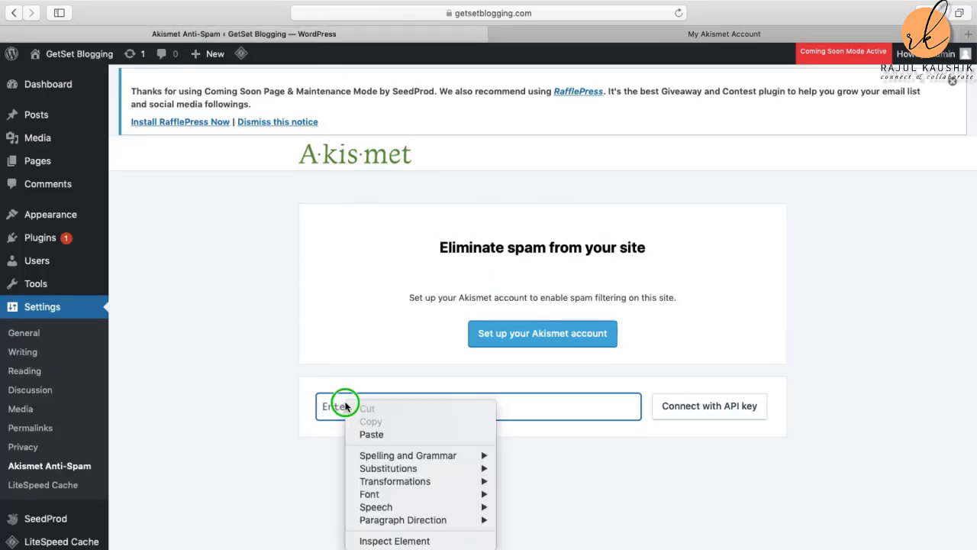
click(371, 434)
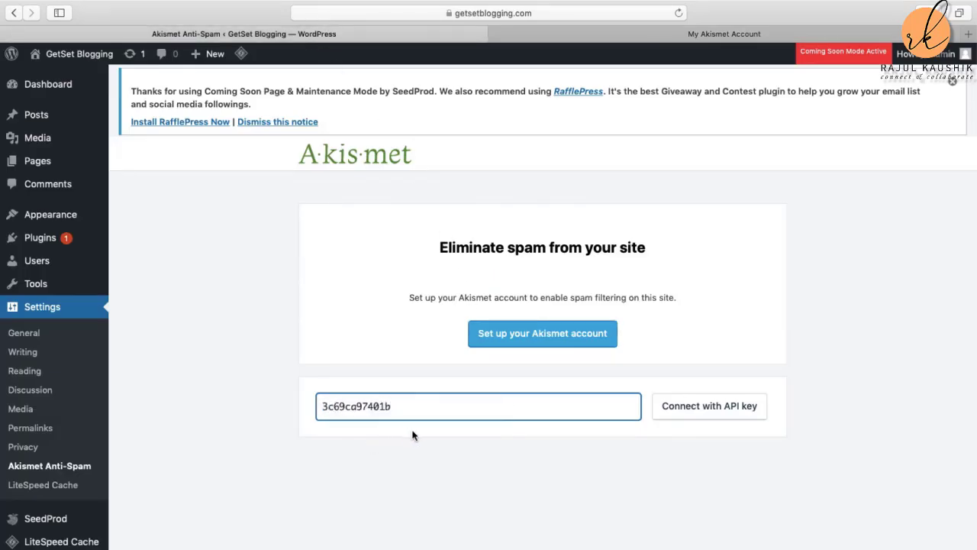
click(727, 414)
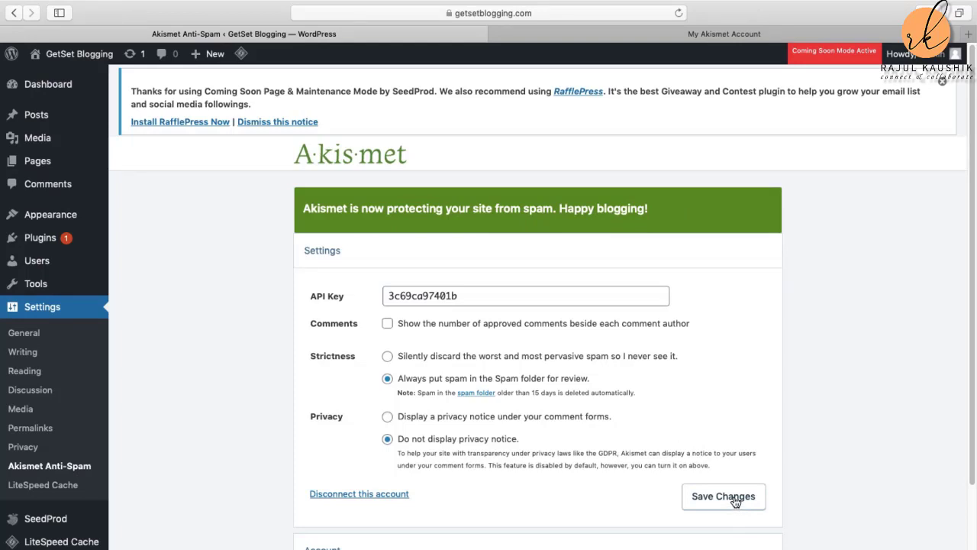
Step: Save the Akismet settings and return to the installed plugins list
click(735, 500)
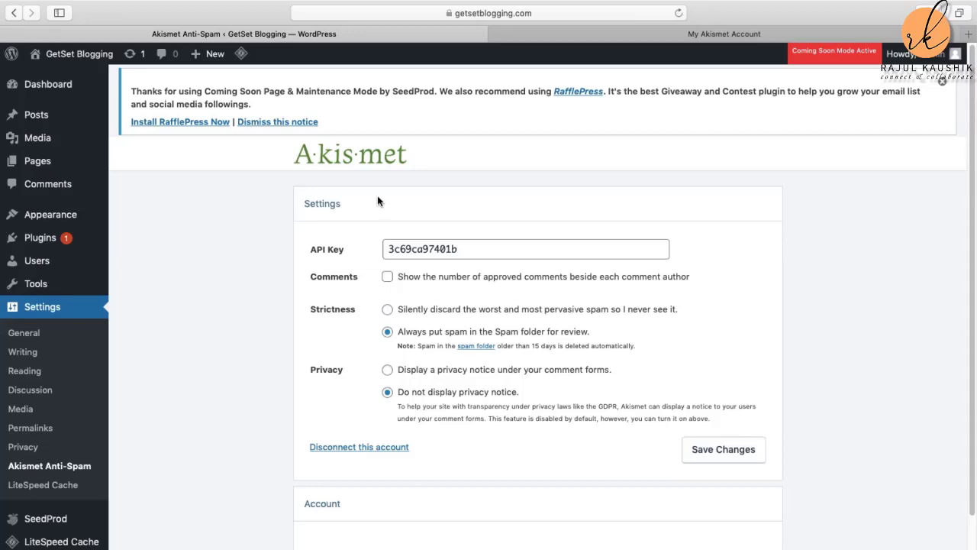
scroll(816, 339, down, 3)
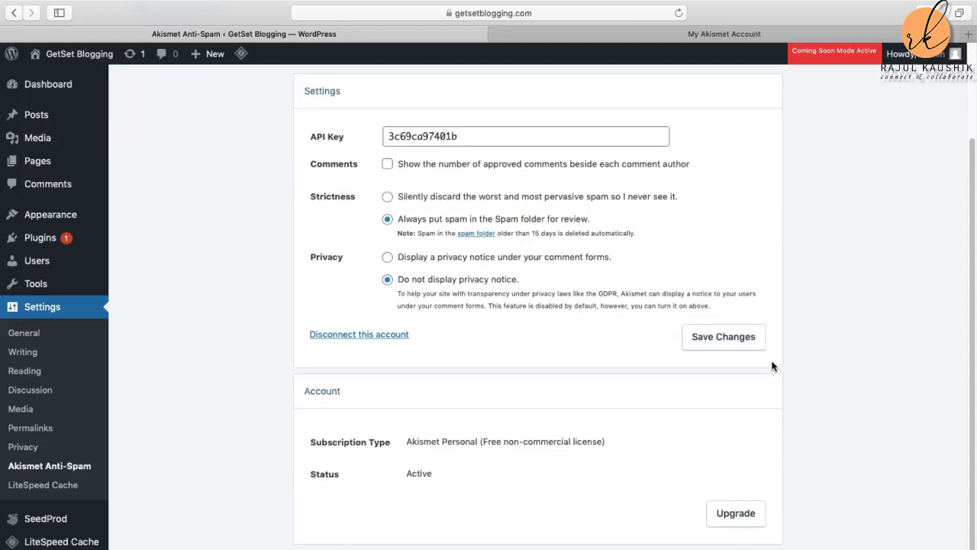
scroll(773, 368, up, 3)
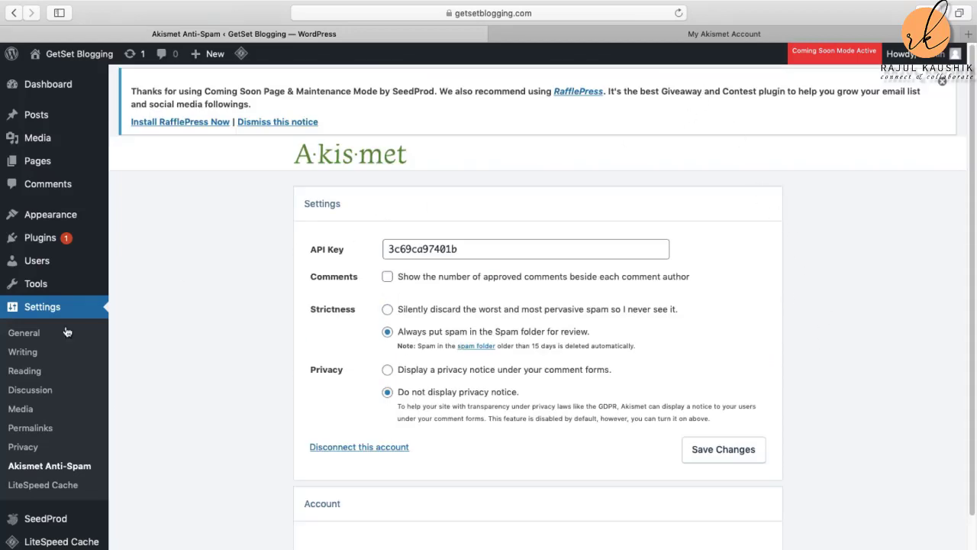
click(40, 242)
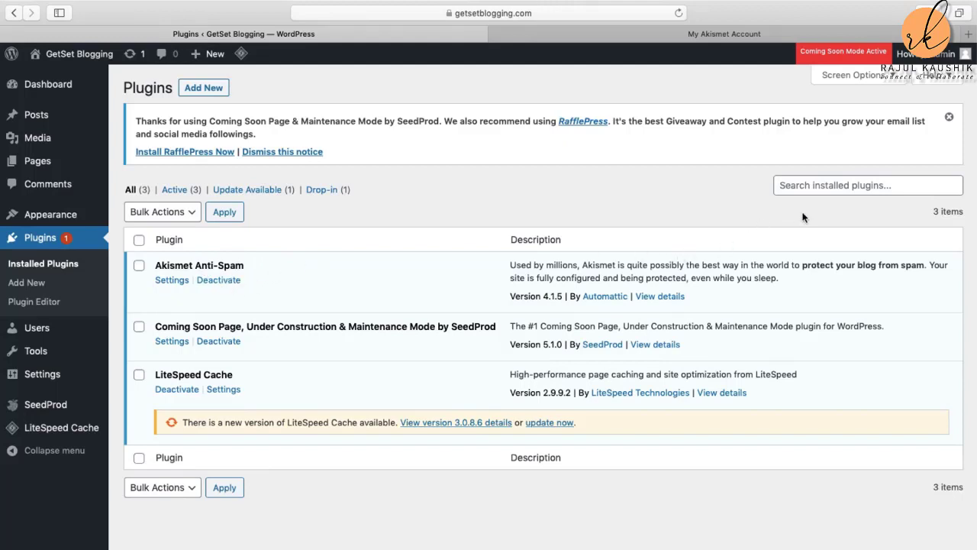
Step: Search installed plugins for 'rankmath', then go to Add Plugins
click(794, 185)
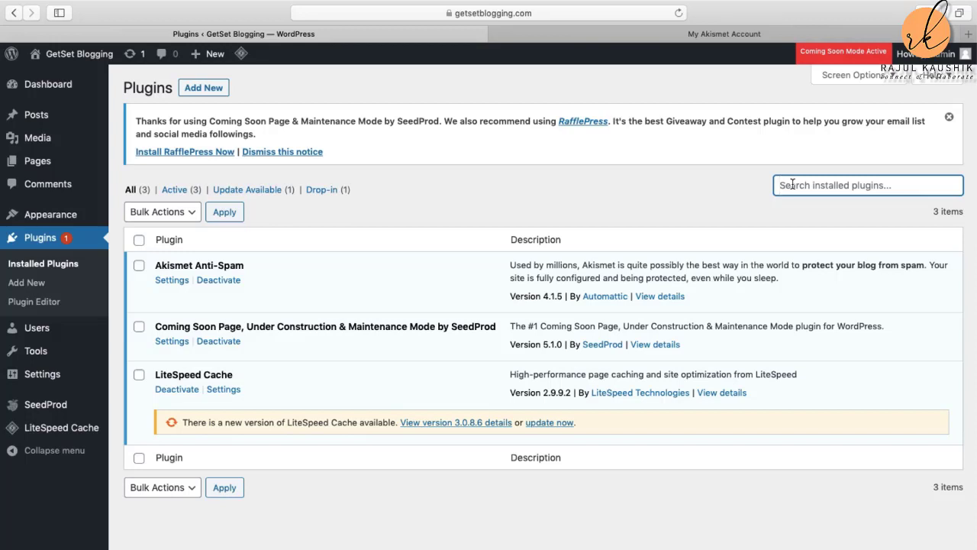
text(ran)
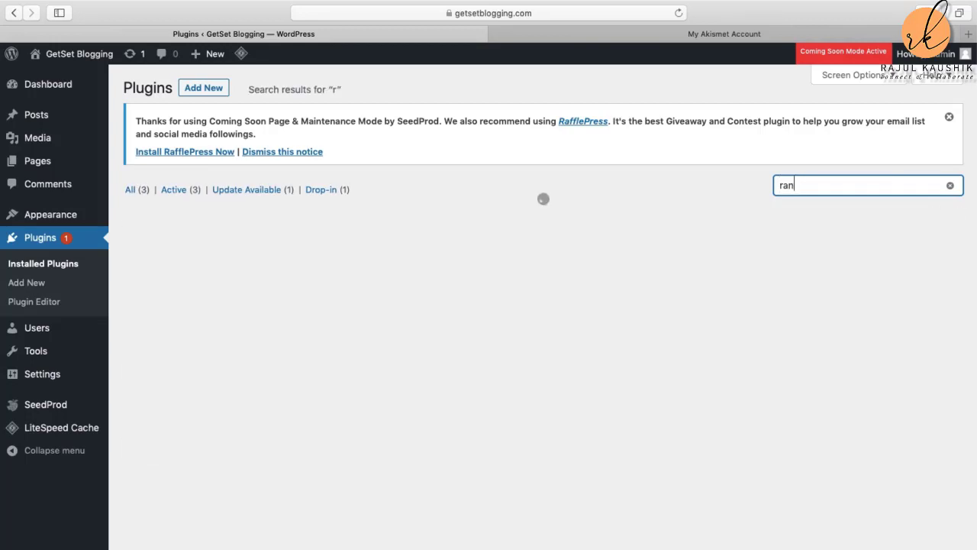
text(kmath)
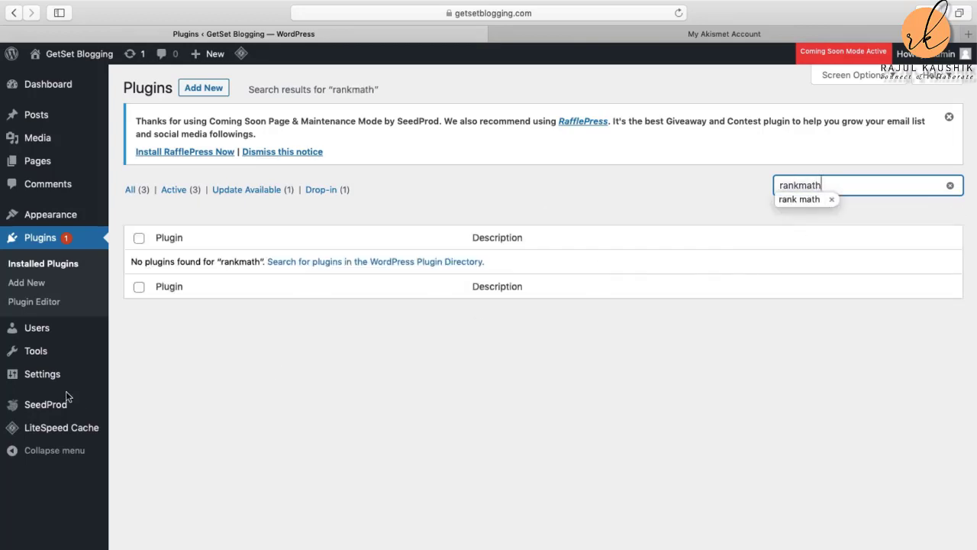
click(212, 92)
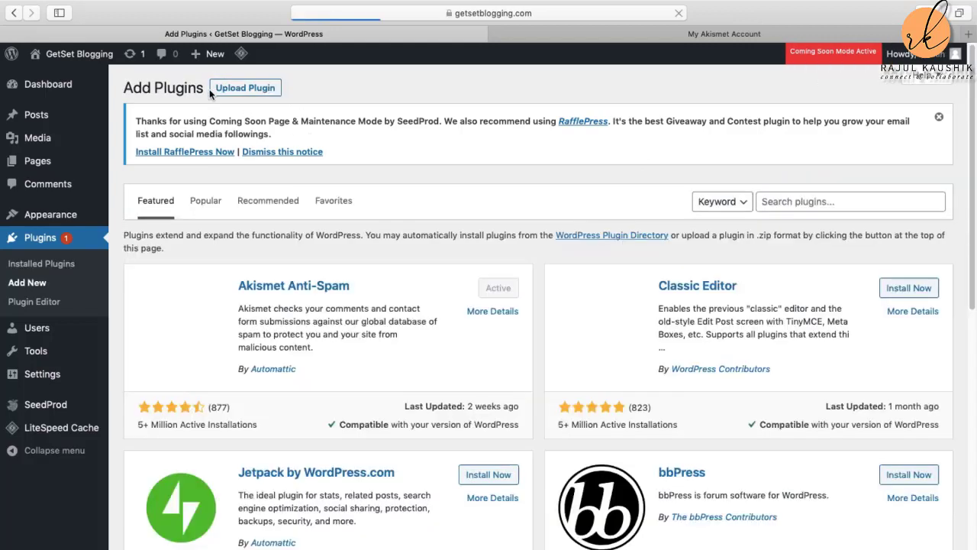
Step: Search the plugin directory for 'rankmath', then install and activate Rank Math SEO
click(851, 200)
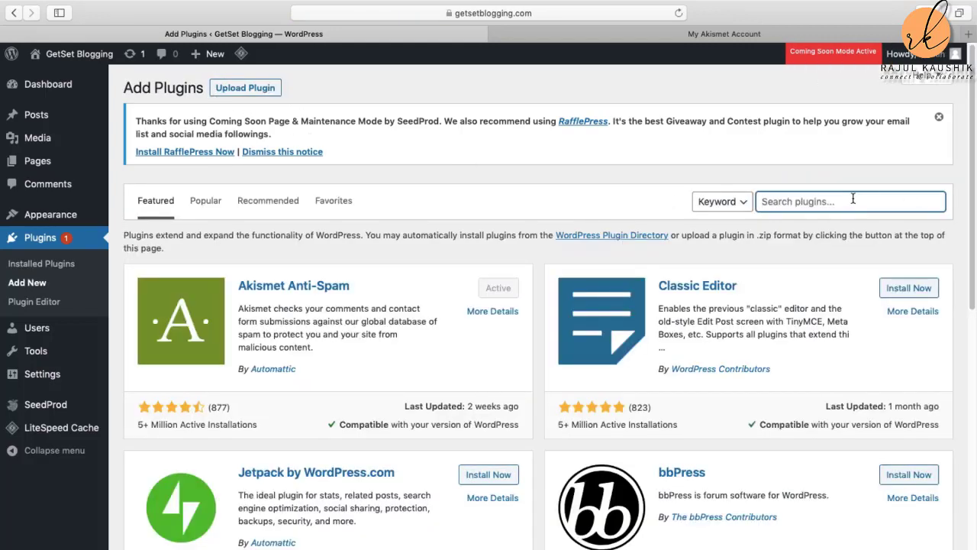
text(rankmath)
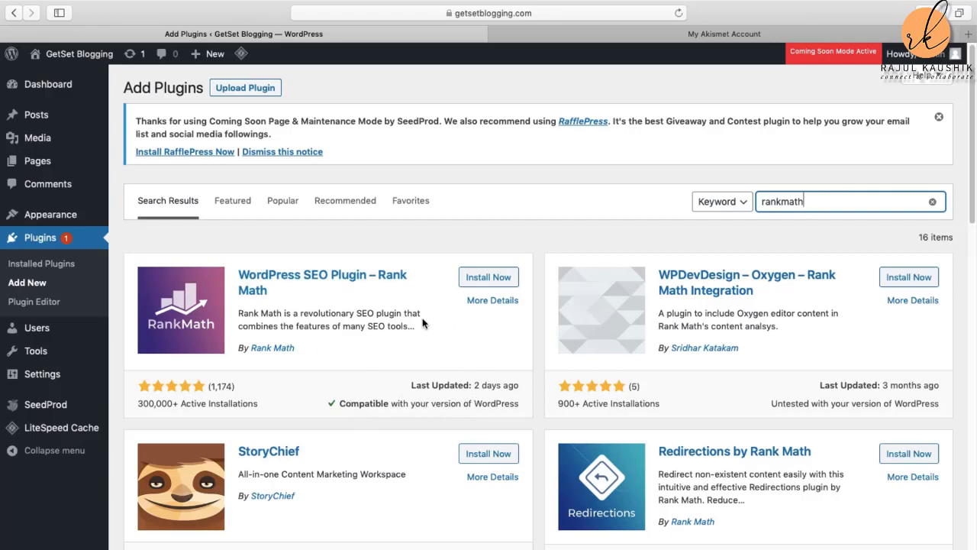
click(492, 279)
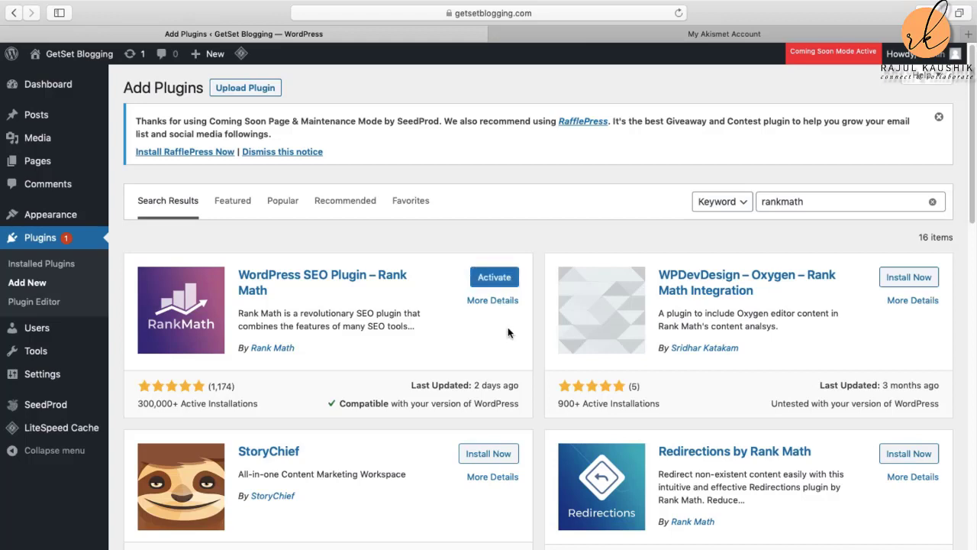
click(494, 279)
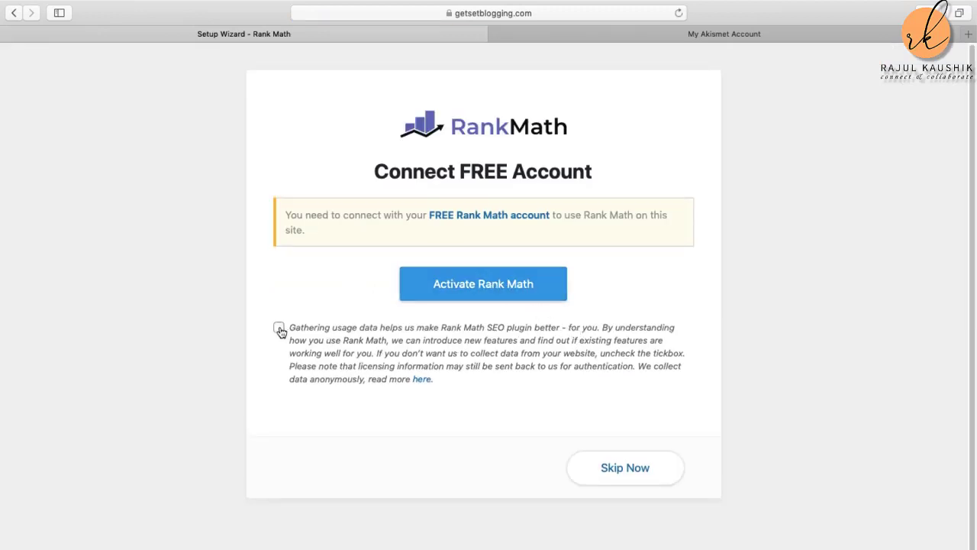
Step: Skip the Rank Math account connection and go back to the 'rankmath' search results
click(638, 472)
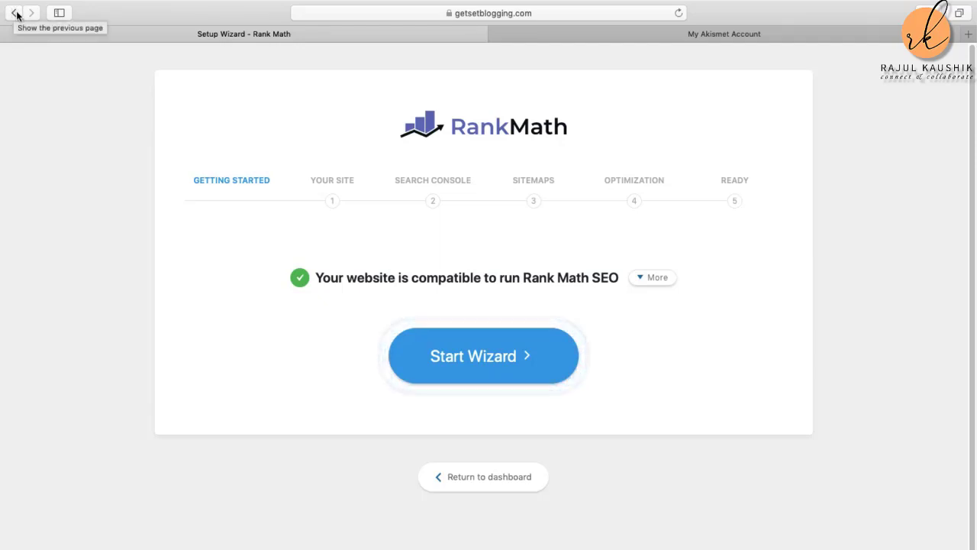
click(16, 16)
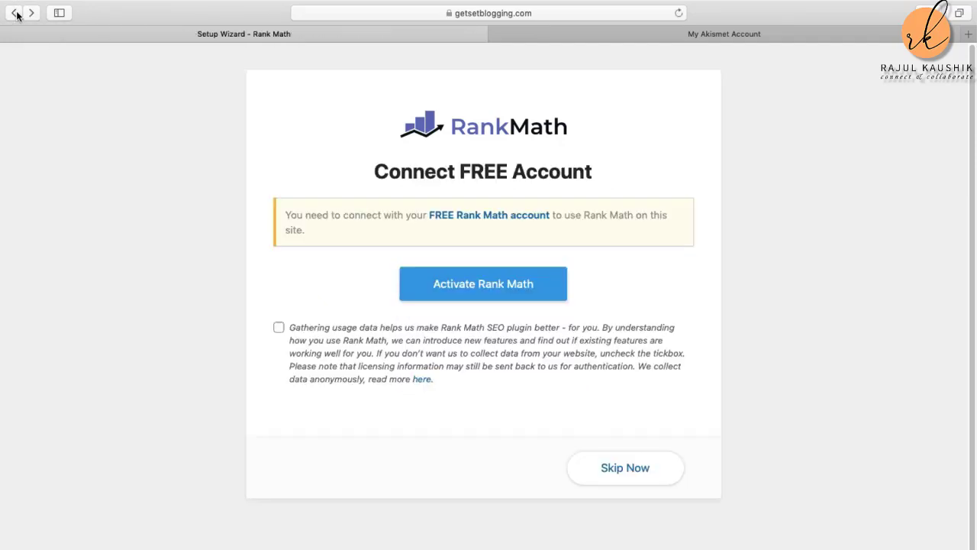
click(17, 15)
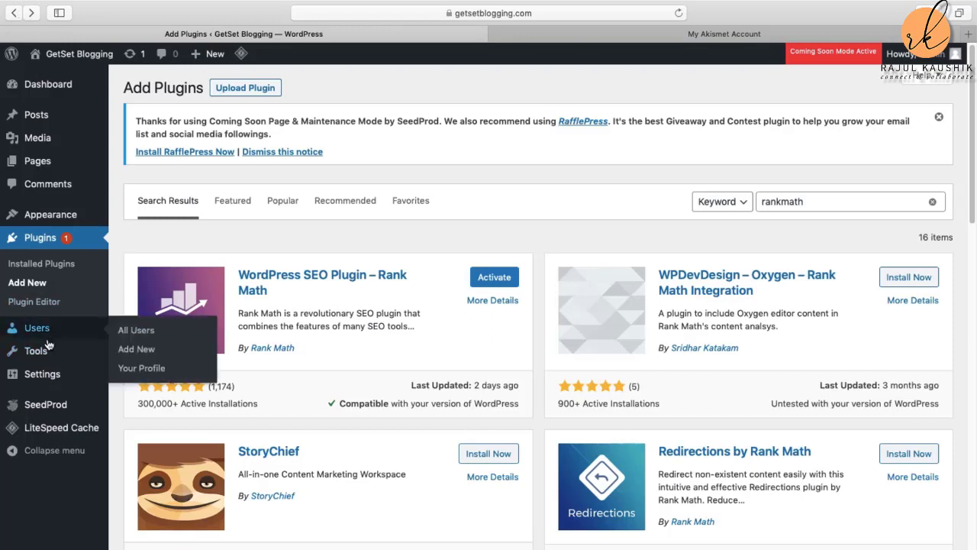
Step: Open Installed Plugins, now listing Rank Math SEO 1.0.42.3 as active, and focus its search
click(46, 239)
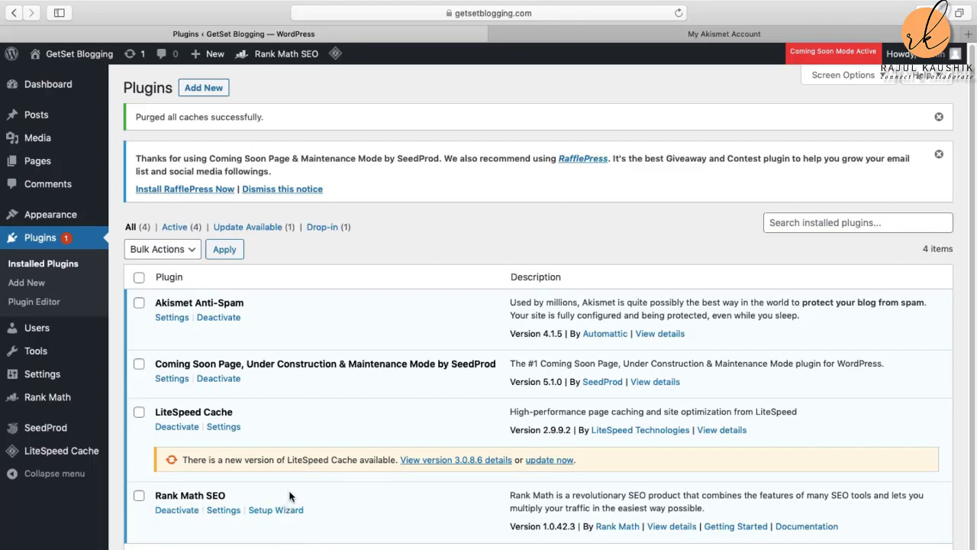
click(832, 223)
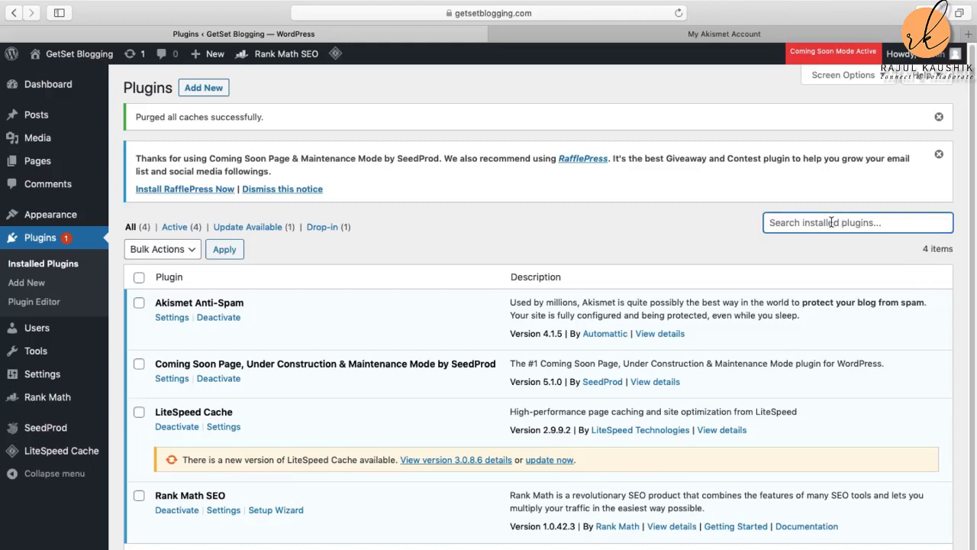
Step: Check installed plugins for Really Simple SSL, then find and install it from the directory
text(reall)
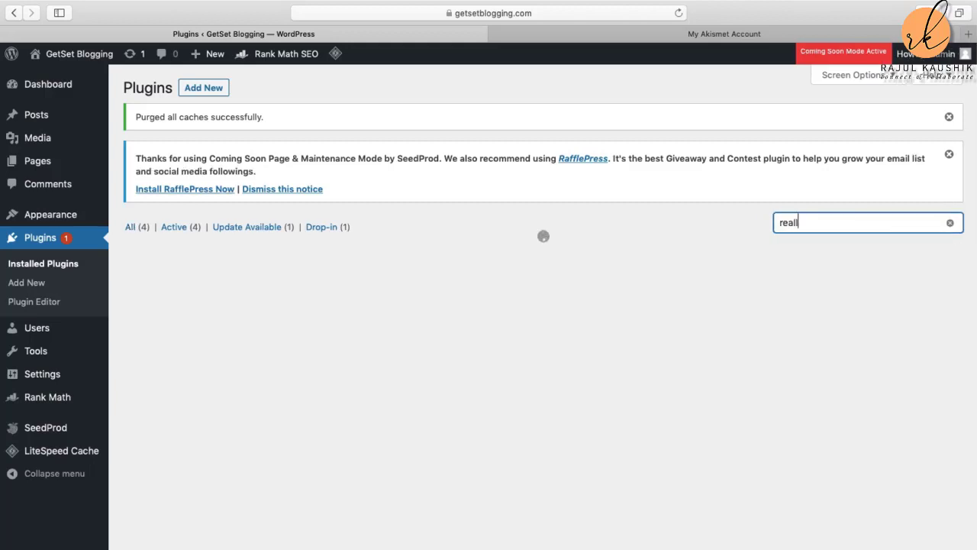
text(y sim)
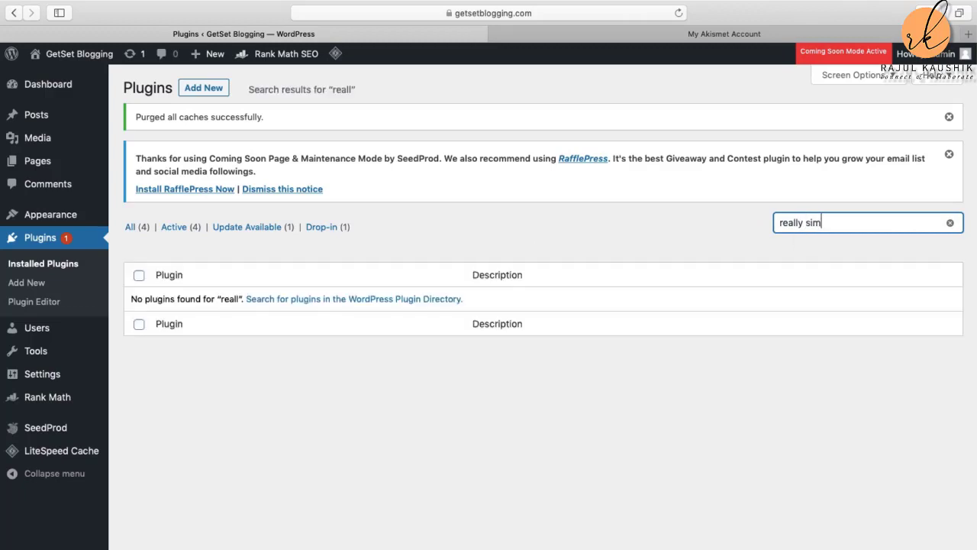
text(ple ssl)
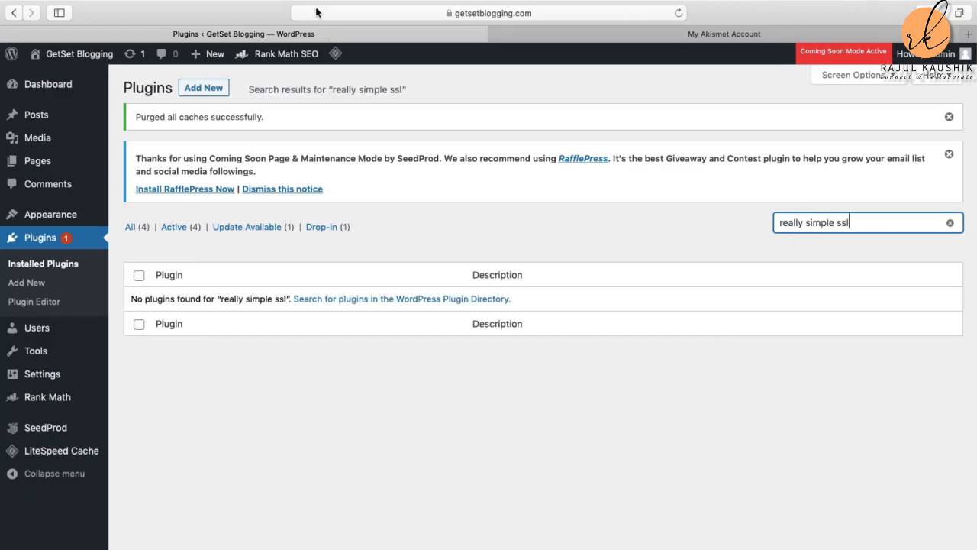
click(204, 88)
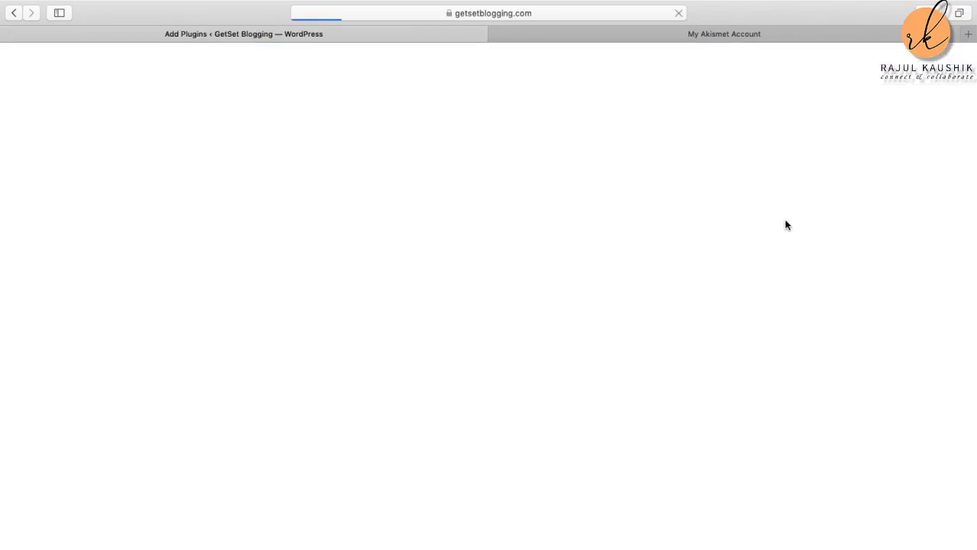
click(777, 202)
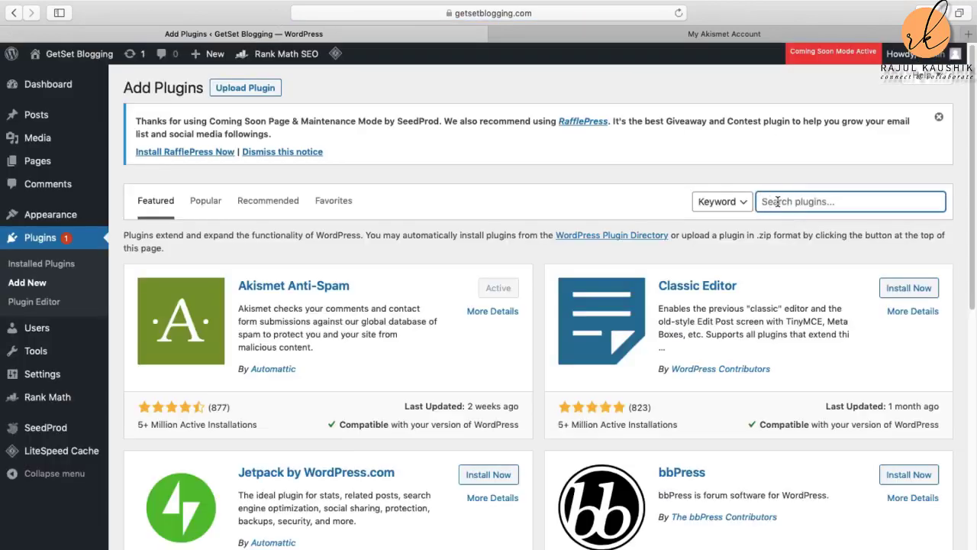
text(really simpl)
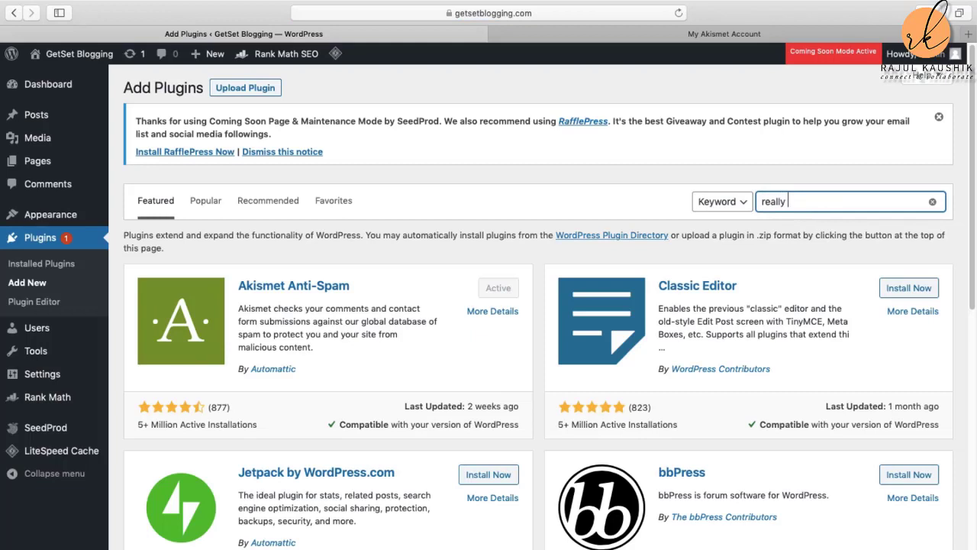
text(e ssl)
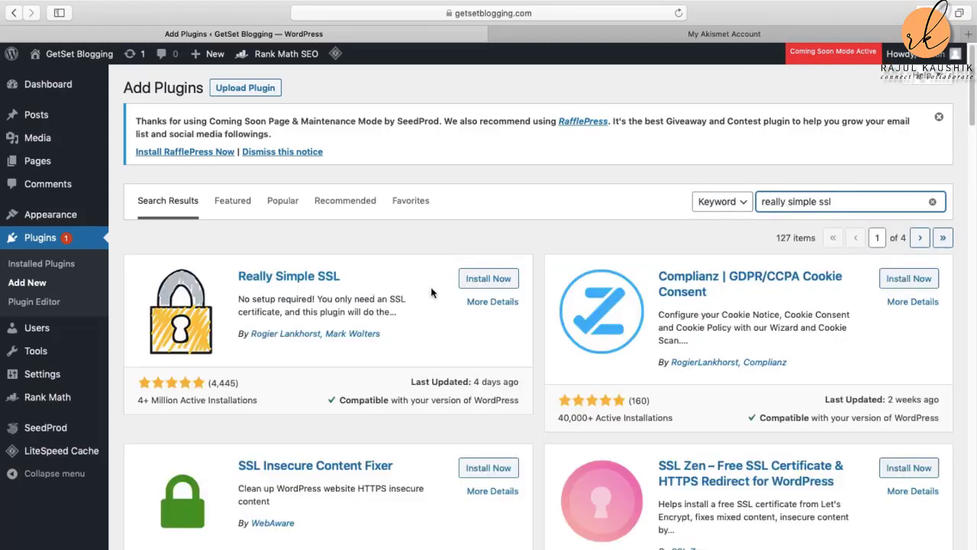
click(493, 282)
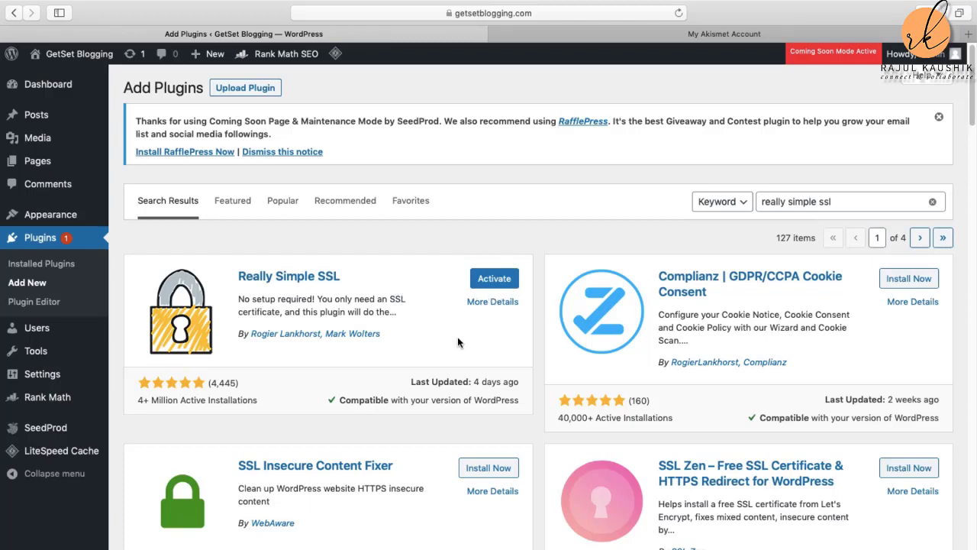
key(super+shift+5)
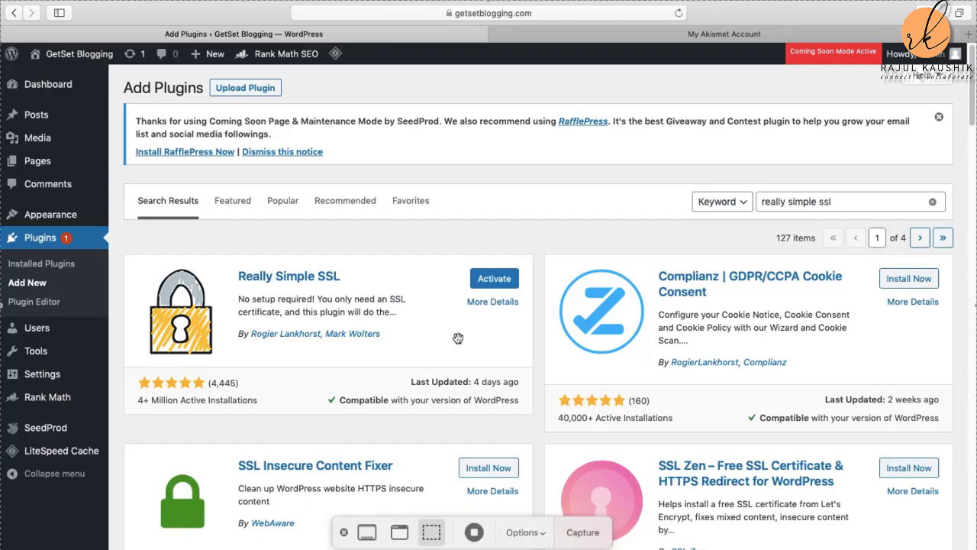
Step: Activate the Really Simple SSL plugin to show its 'Almost ready to migrate to SSL!' notice
click(474, 532)
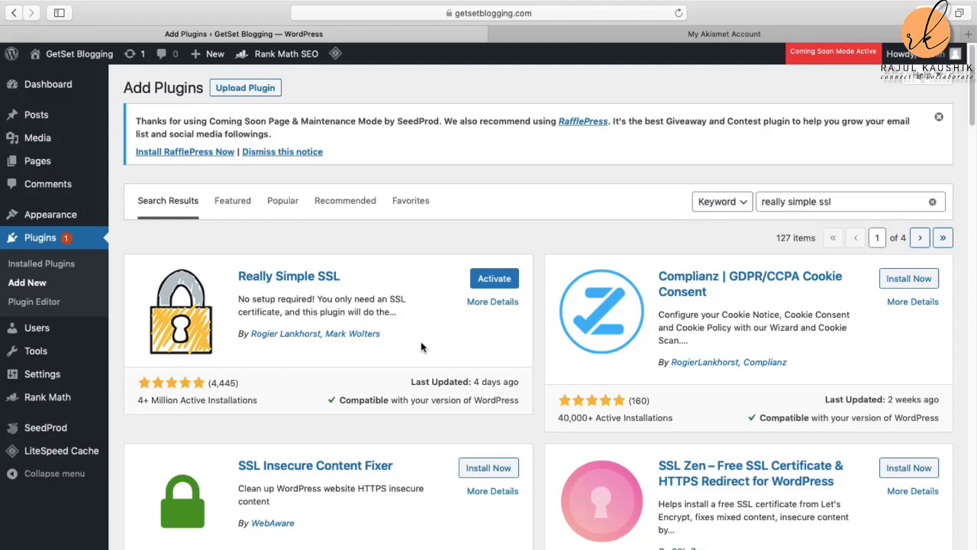
click(490, 281)
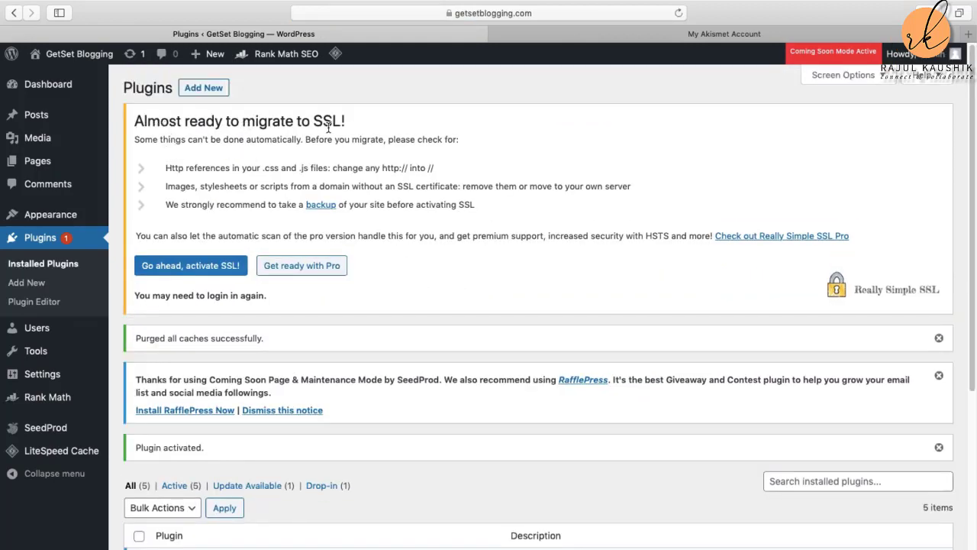
Step: Activate SSL site-wide with Really Simple SSL and return to the Plugins list
click(213, 271)
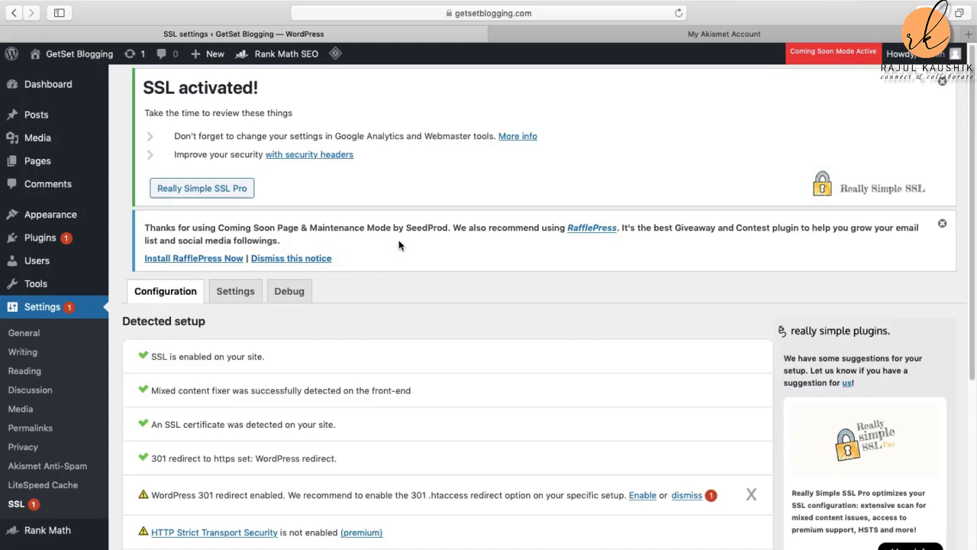
click(40, 239)
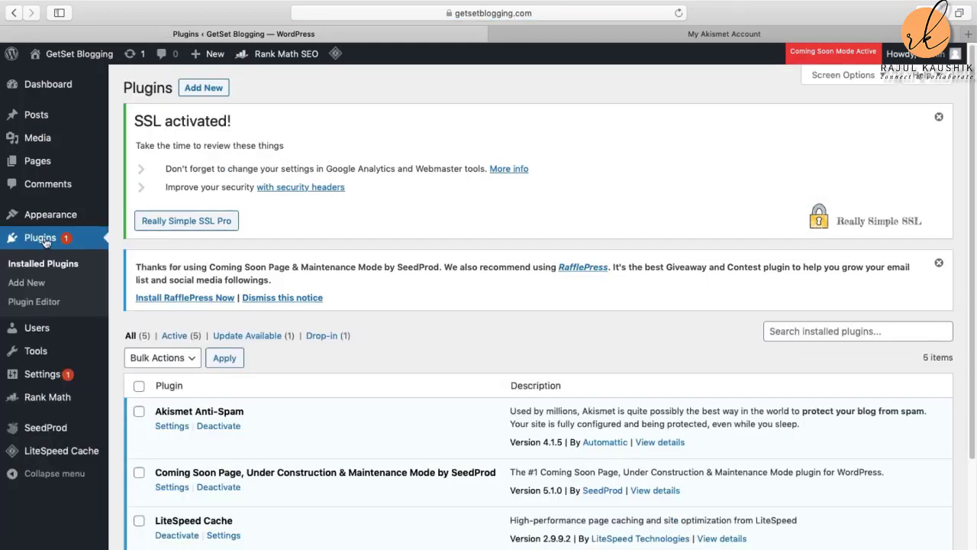
Step: Search the plugin directory for 'imagify', correcting the autocorrected search term
click(202, 88)
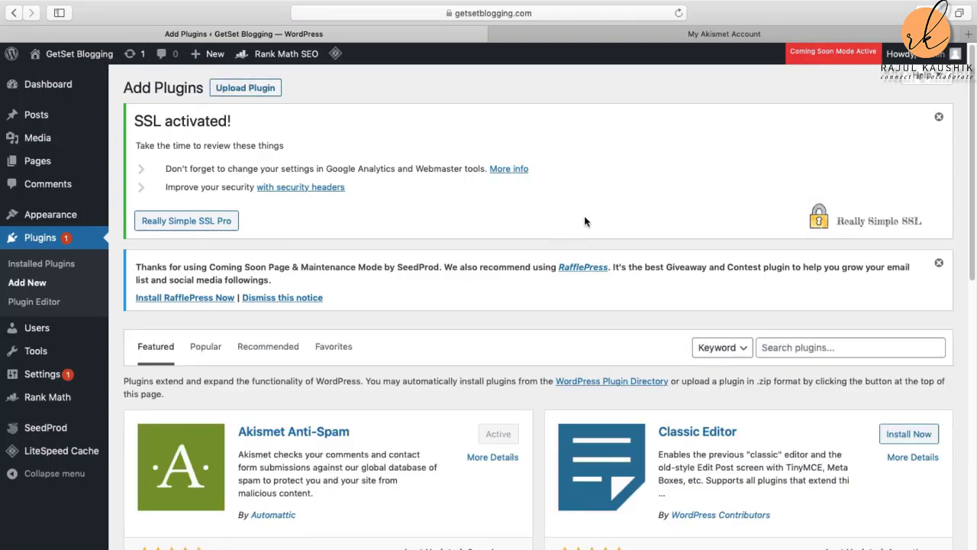
click(808, 348)
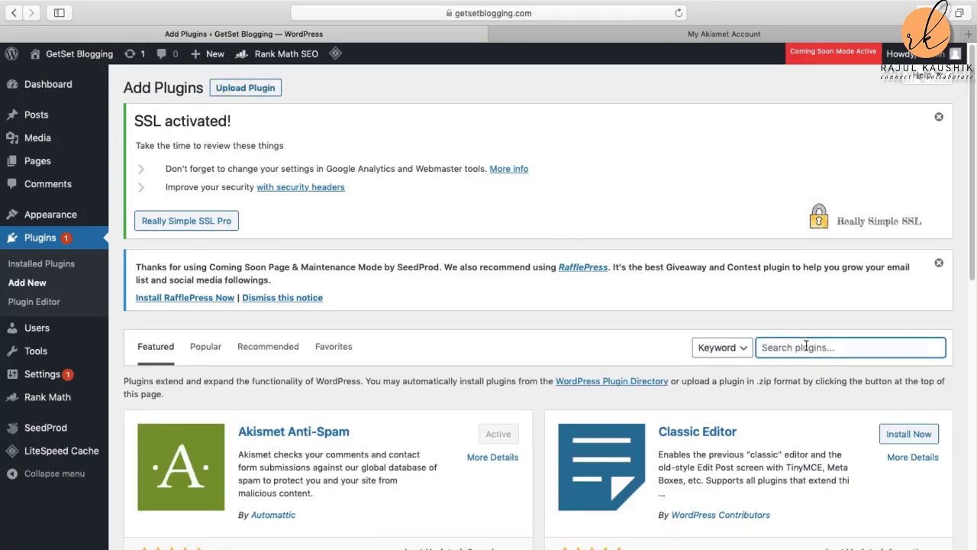
text(imagify)
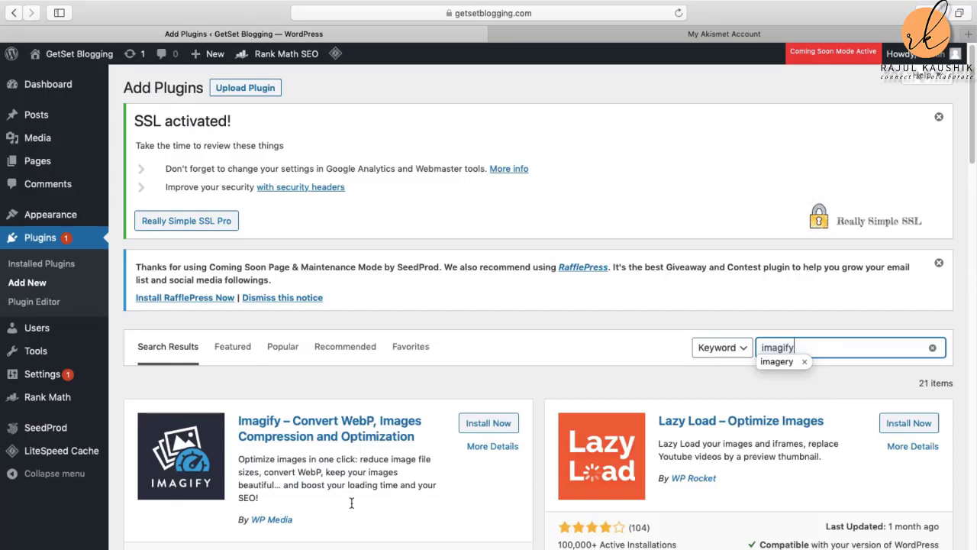
scroll(352, 504, down, 2)
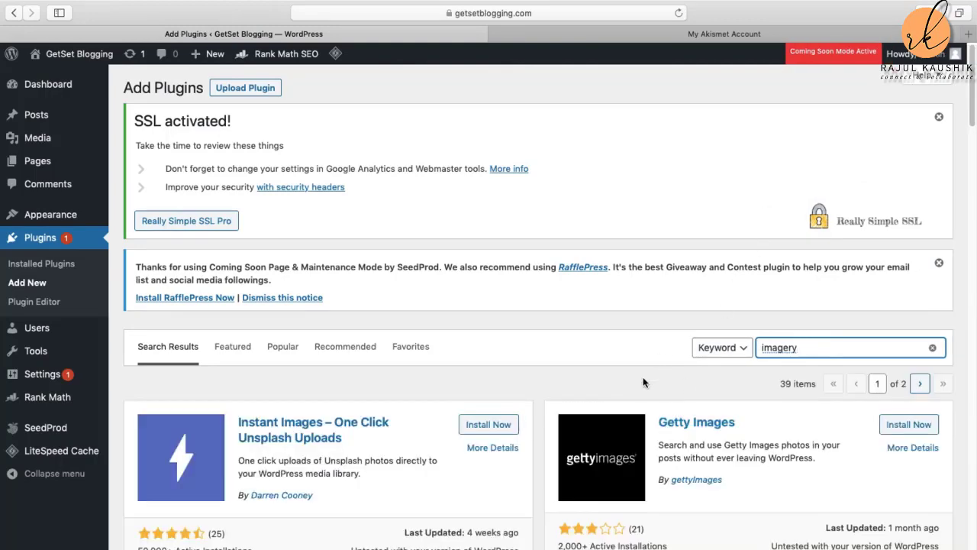
scroll(573, 385, down, 3)
scroll(565, 391, down, 3)
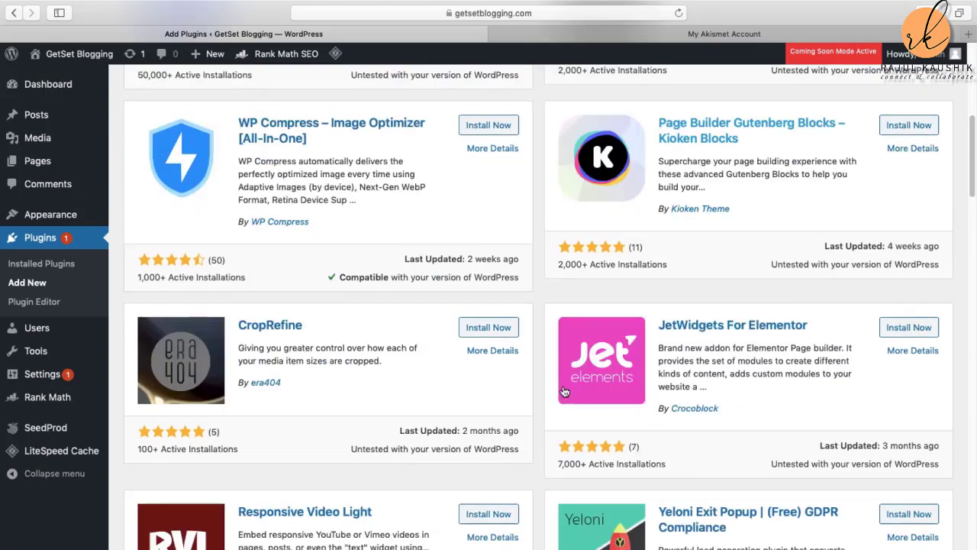
scroll(562, 384, up, 6)
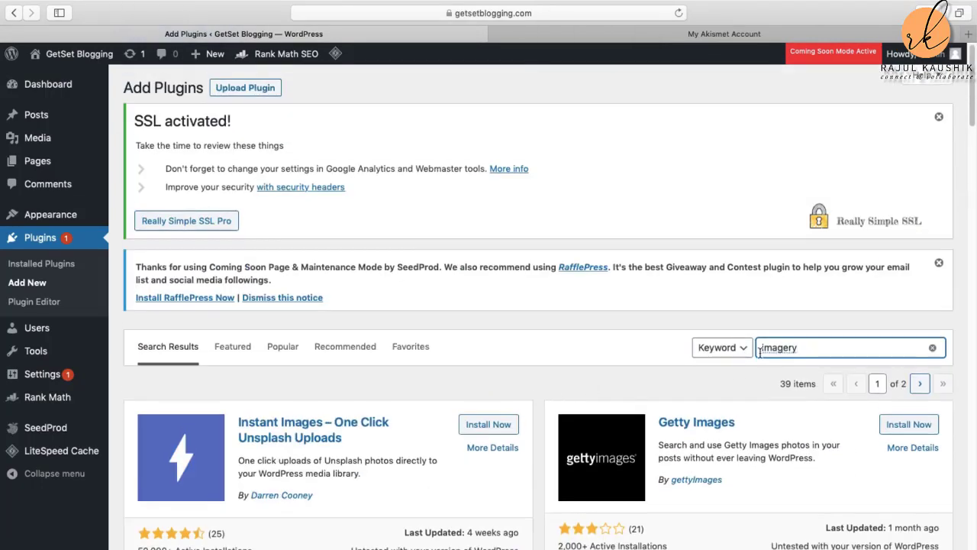
click(809, 348)
key(BackSpace)
key(BackSpace)
key(BackSpace)
text(ify)
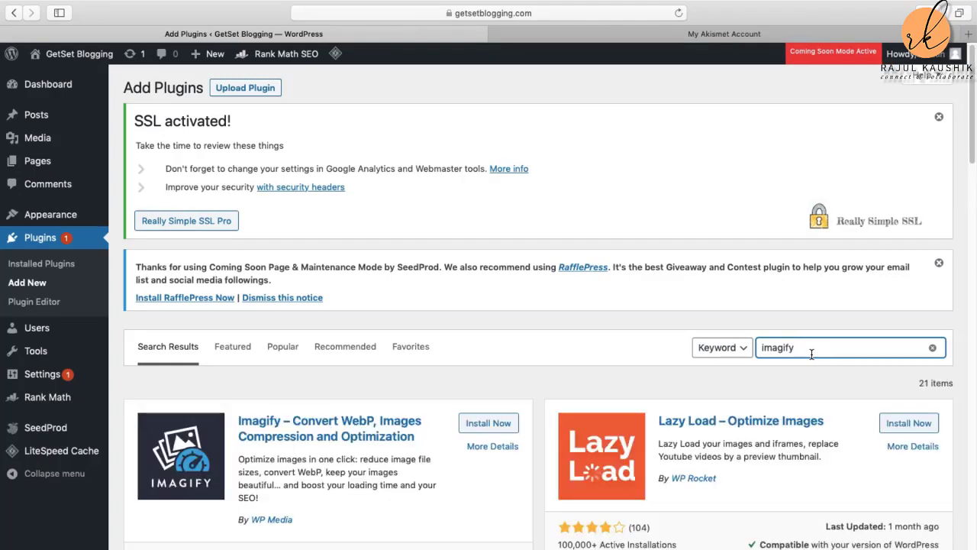
Step: Install and activate the Imagify plugin, then open a new blank browser tab
click(495, 425)
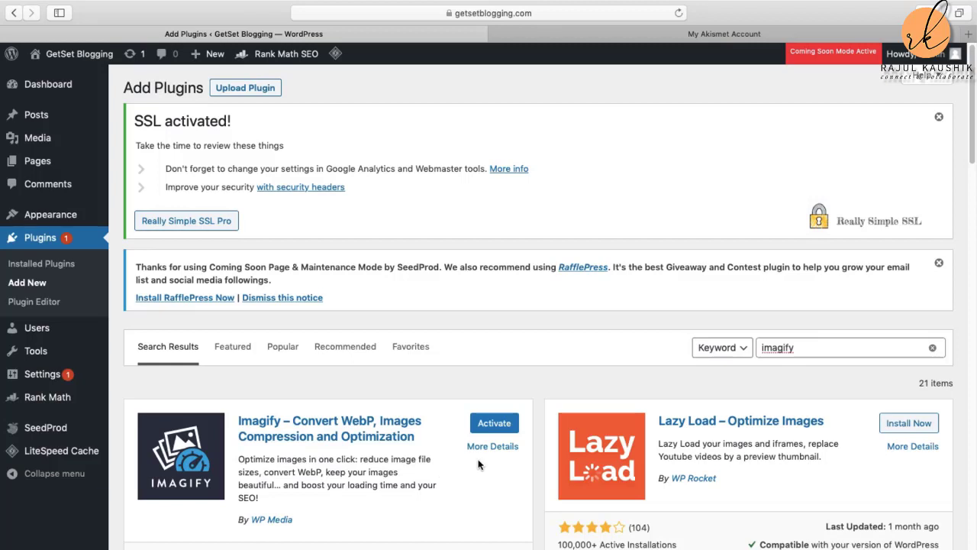
click(495, 424)
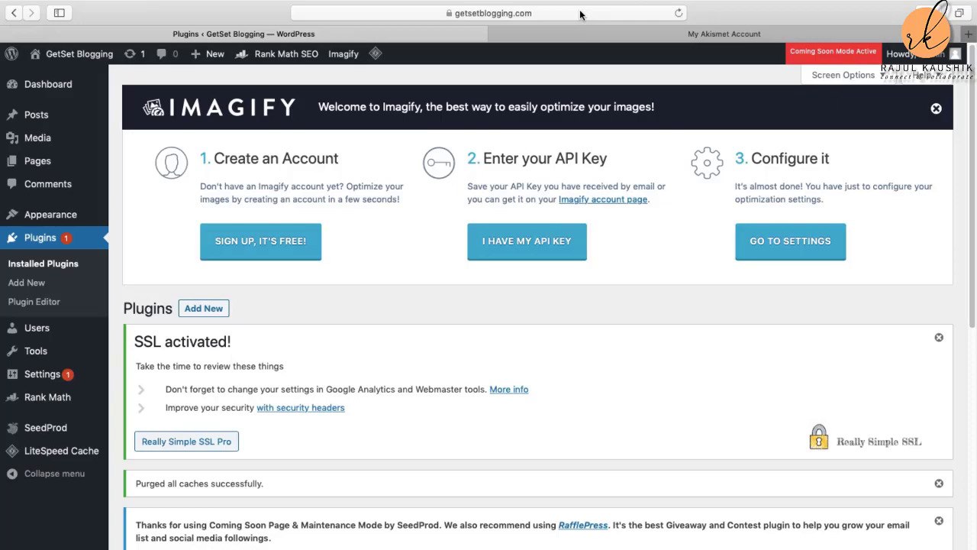
key(super+t)
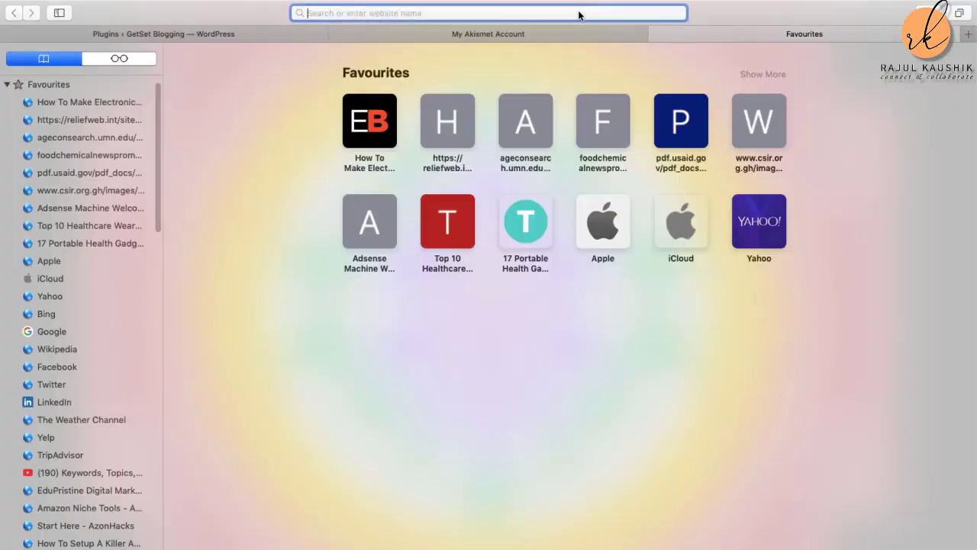
Step: Enter imagify.com and reload after the server error to reach the imagify.io home page
text(ima)
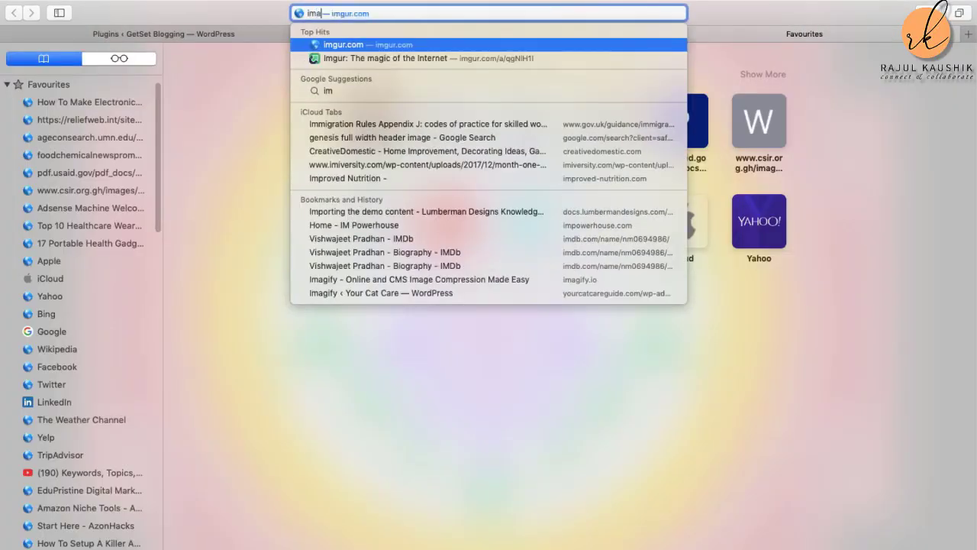
text(gify)
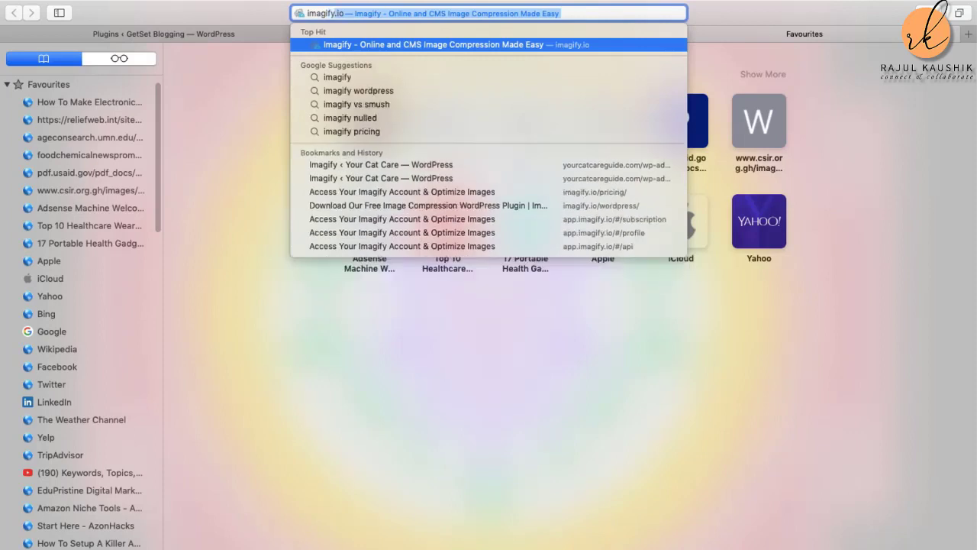
text(.com)
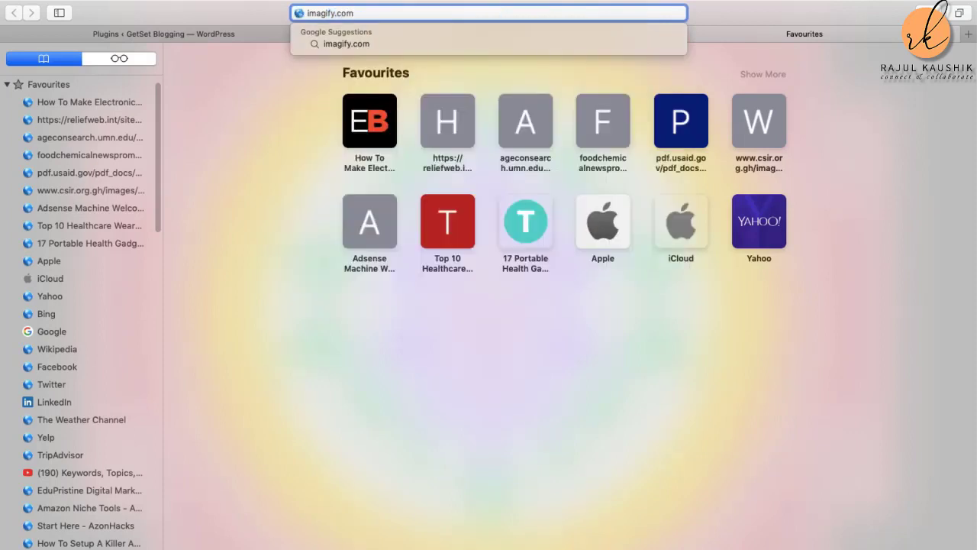
key(Return)
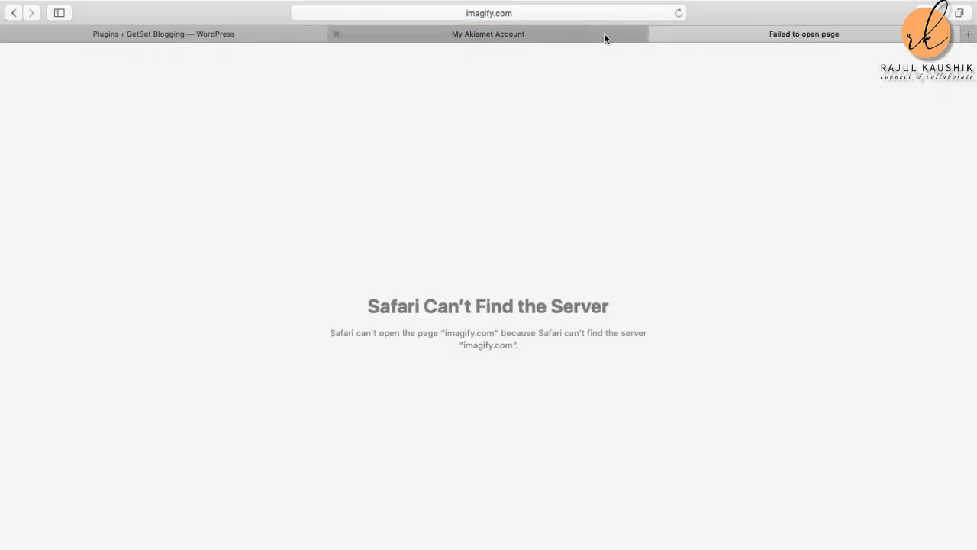
mouse_move(765, 5)
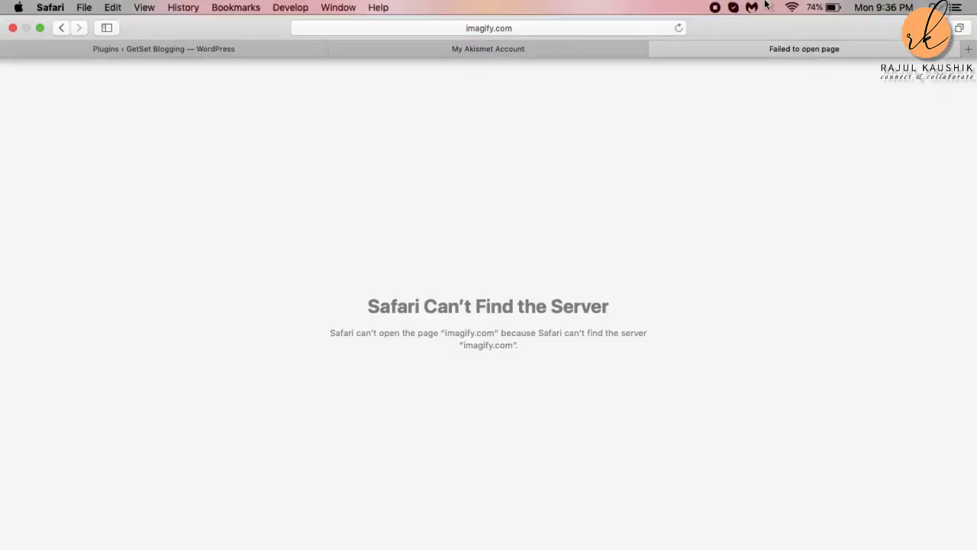
click(678, 28)
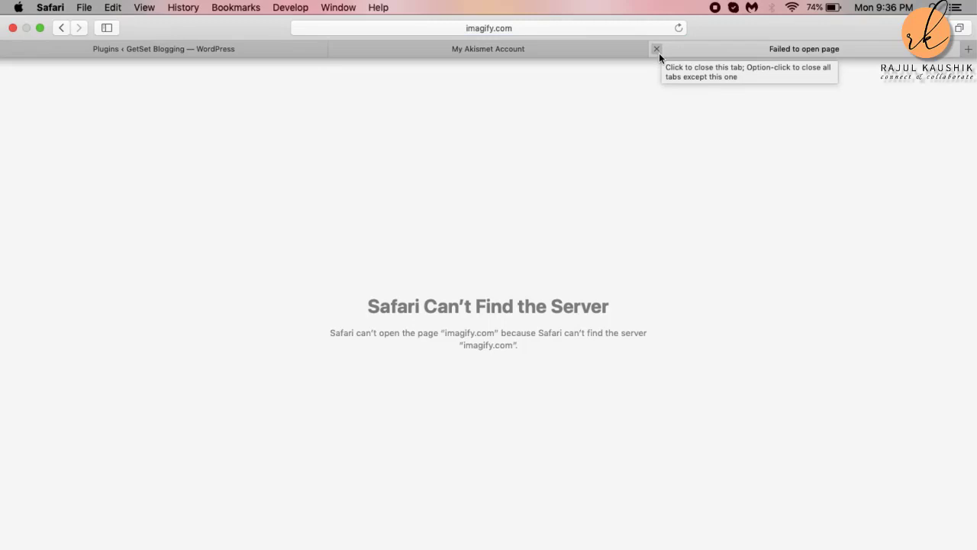
key(super+shift+5)
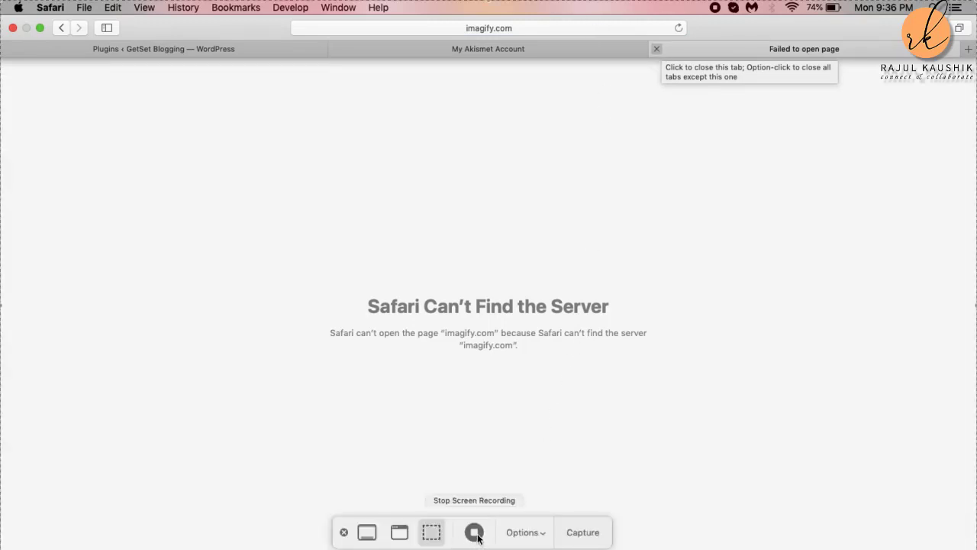
click(474, 532)
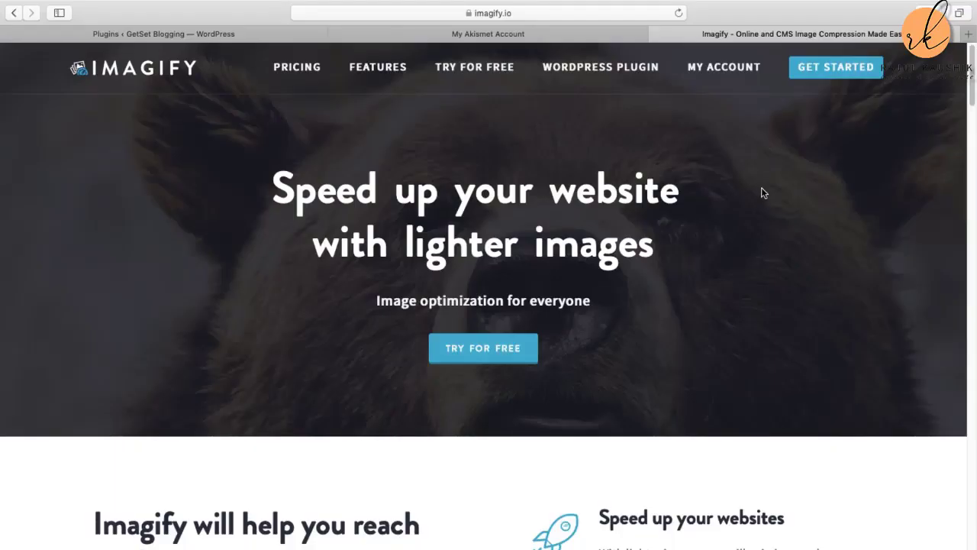
Step: Sign in to the Imagify account using the saved login credentials
click(726, 76)
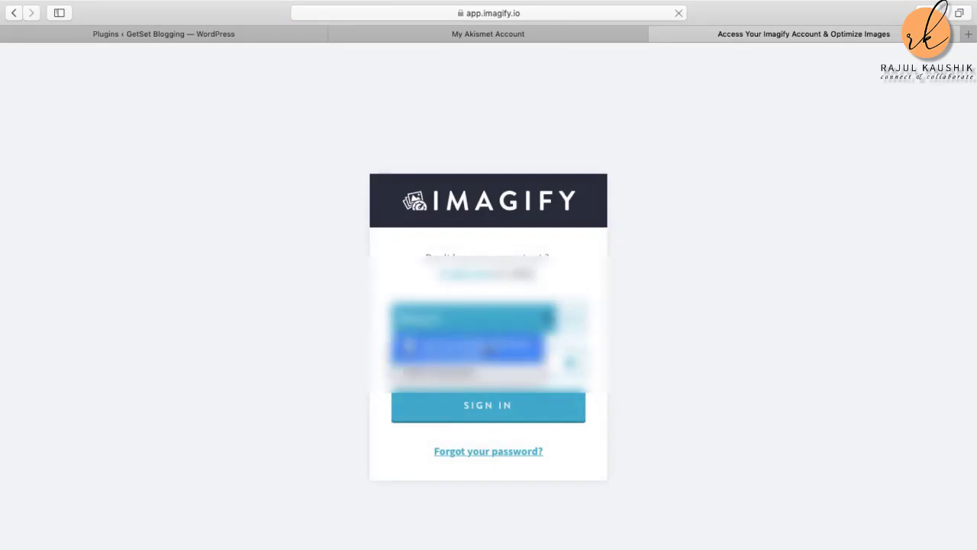
click(481, 347)
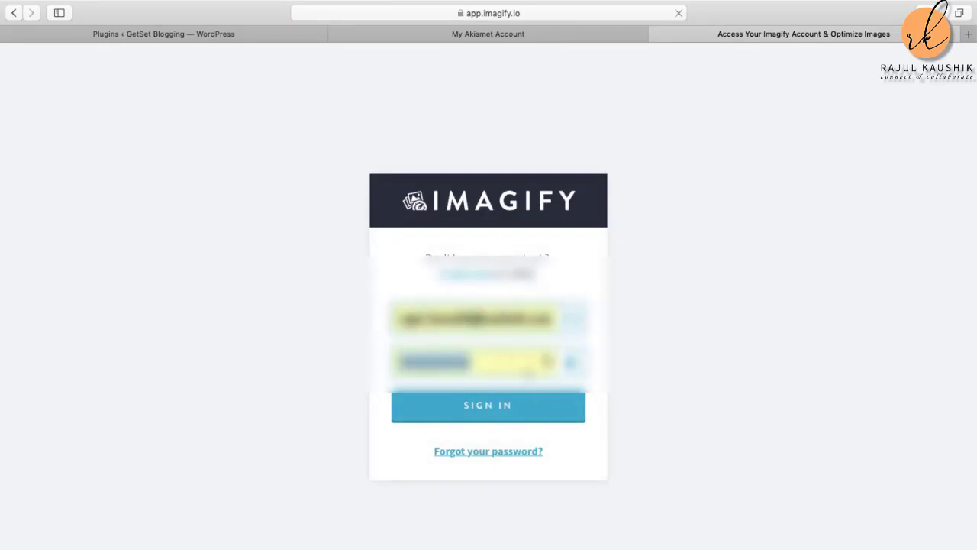
click(500, 409)
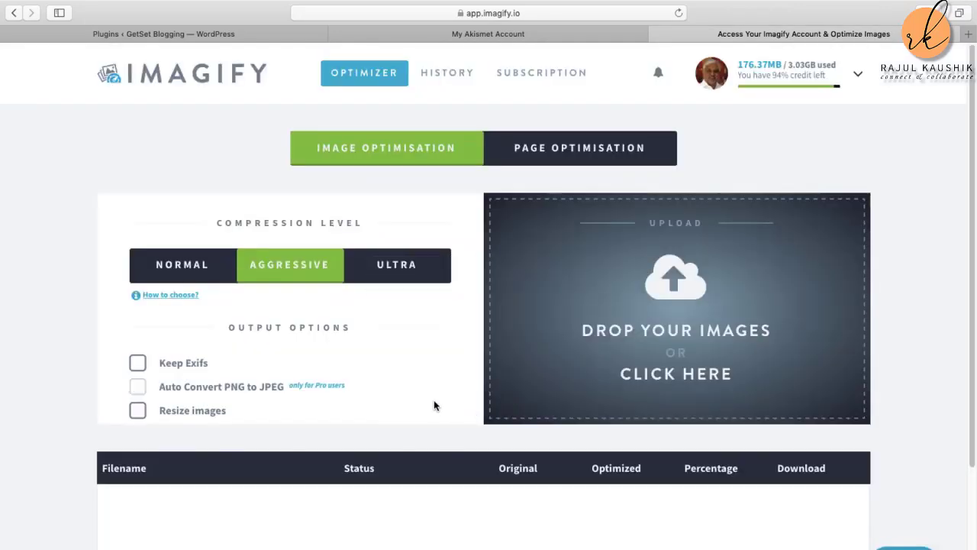
Step: Copy the access token from the API - Integration page and return to the WordPress tab
click(823, 76)
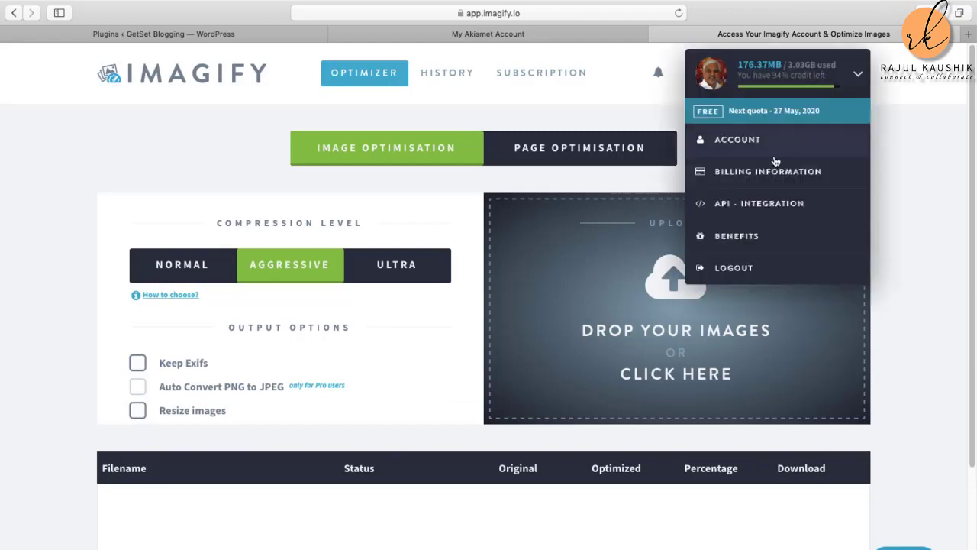
click(756, 206)
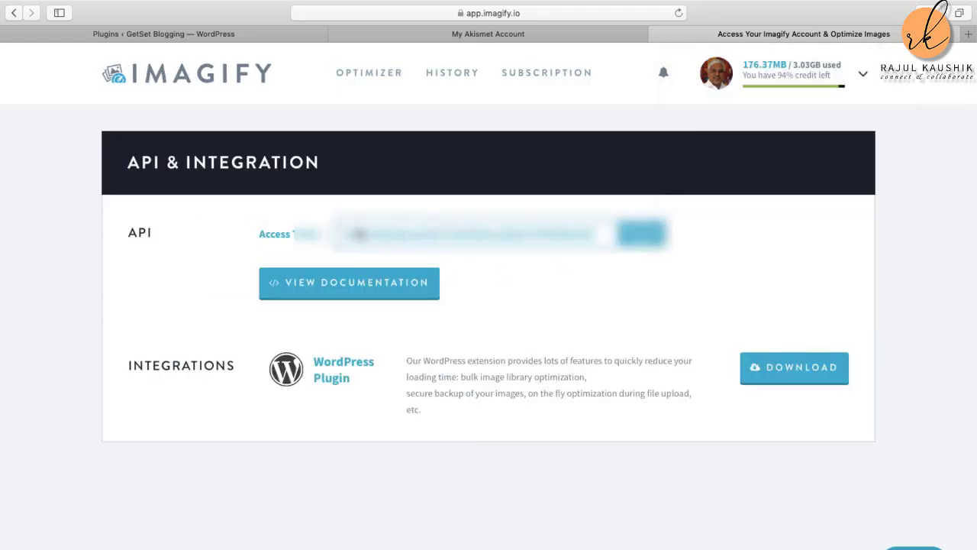
click(641, 233)
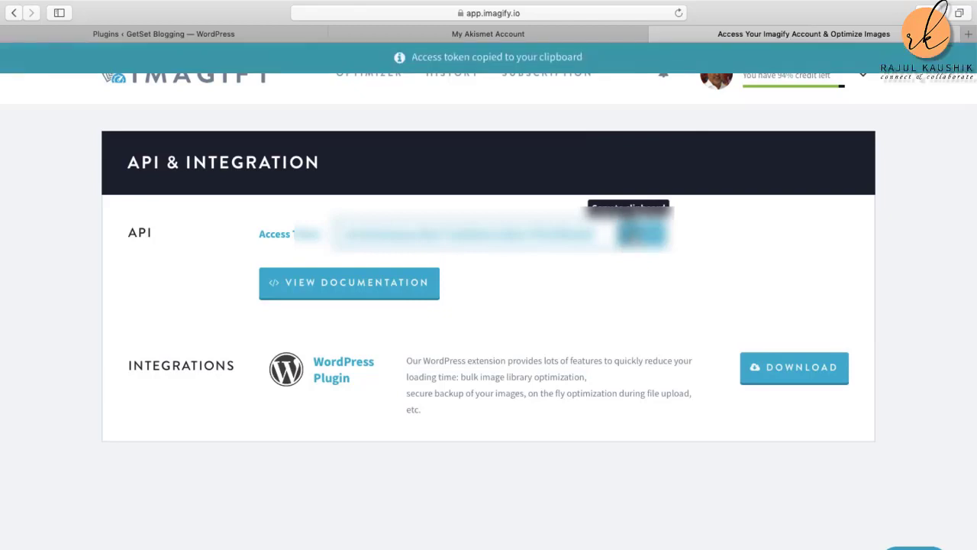
click(182, 33)
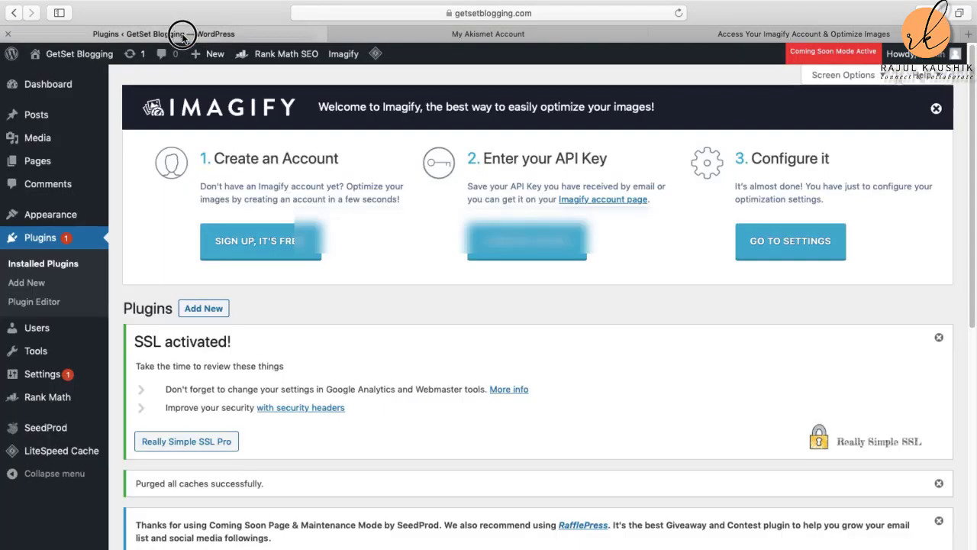
Step: Paste the copied API key into Imagify, connect it, and dismiss the Congratulations message
click(526, 241)
click(403, 340)
right_click(402, 339)
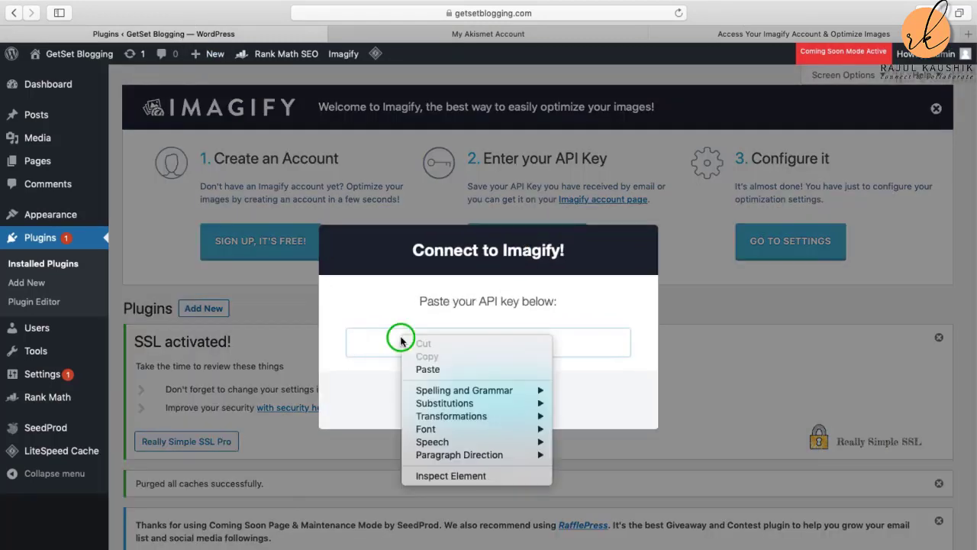
click(435, 373)
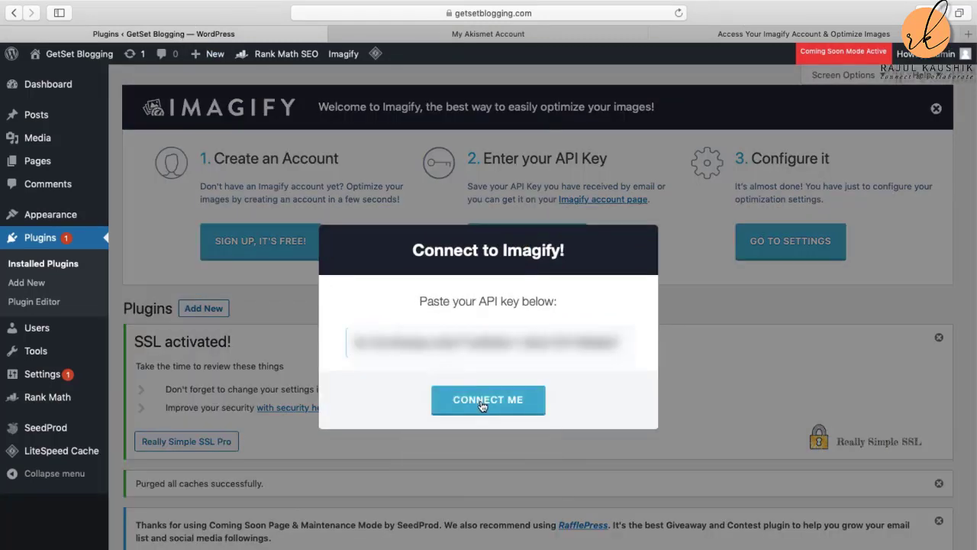
click(480, 400)
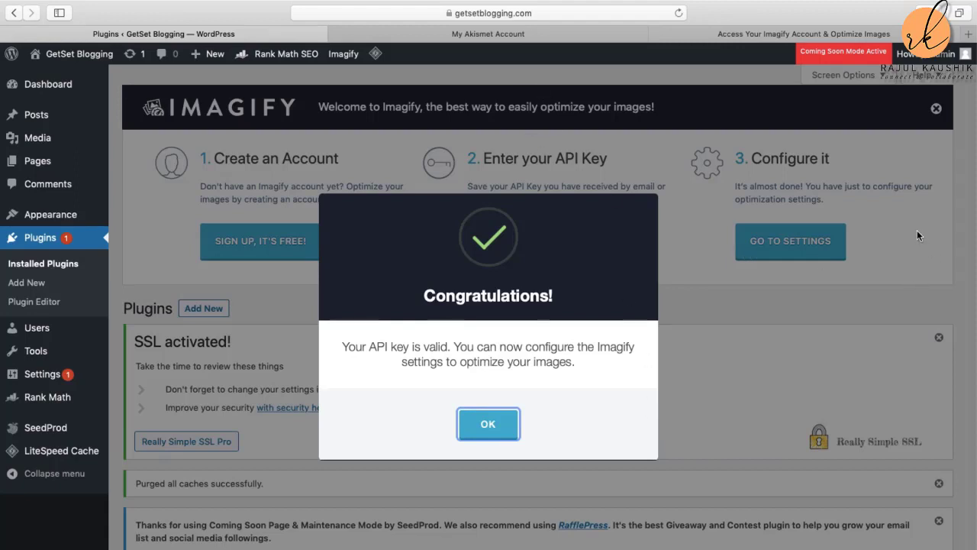
click(898, 305)
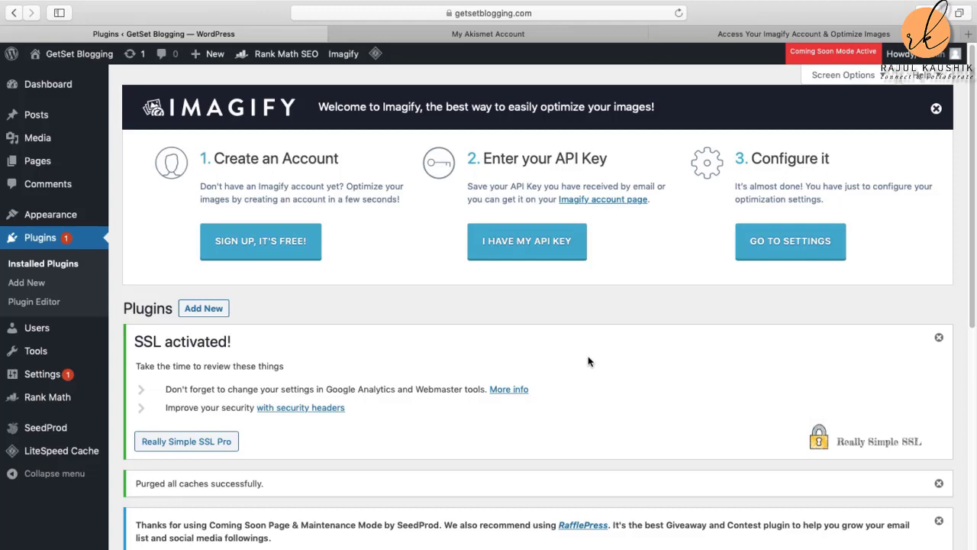
Step: Reload the Plugins page and scroll to the six active plugins, including Imagify 1.9.9
click(42, 242)
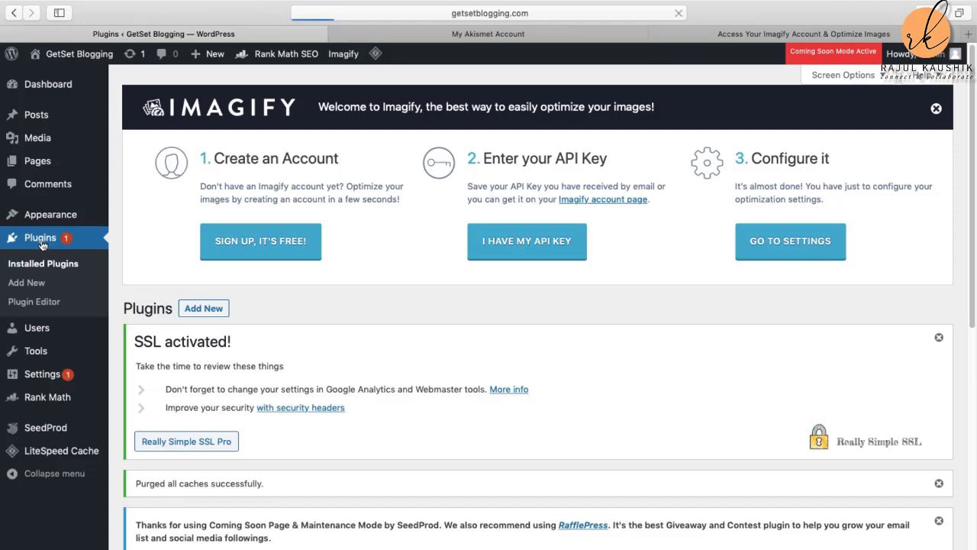
scroll(339, 368, down, 5)
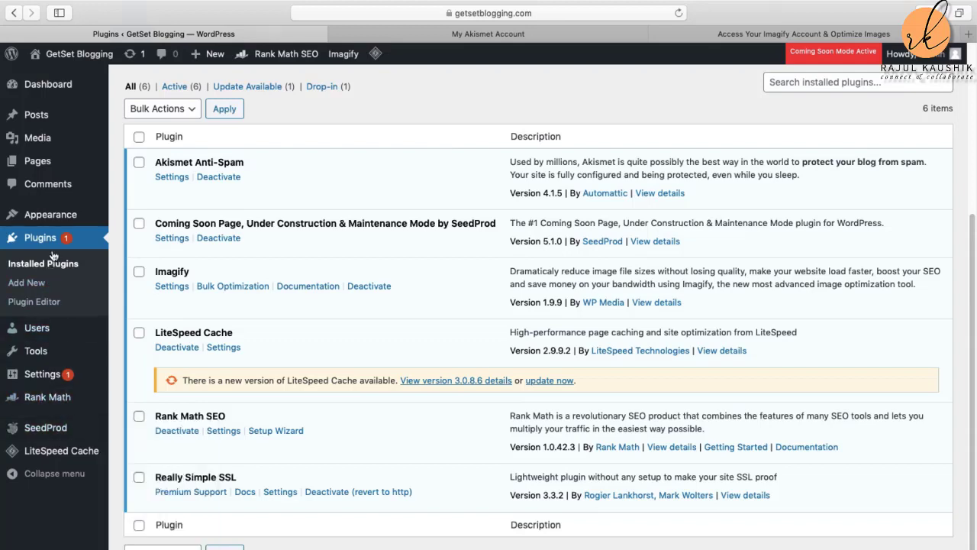
mouse_move(55, 220)
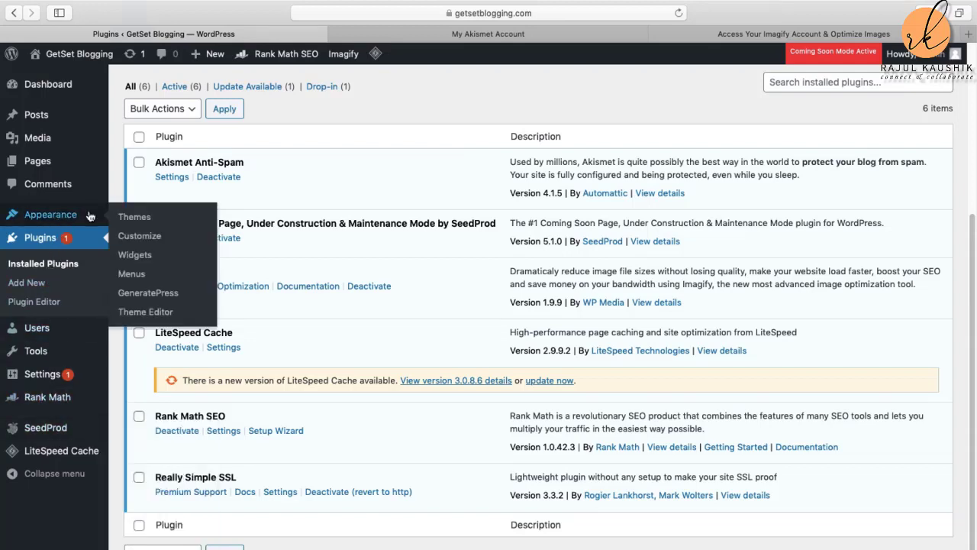
Step: Go to Appearance > Widgets and view the Right Sidebar's Search, Recent Posts and Recent Comments widgets
click(141, 260)
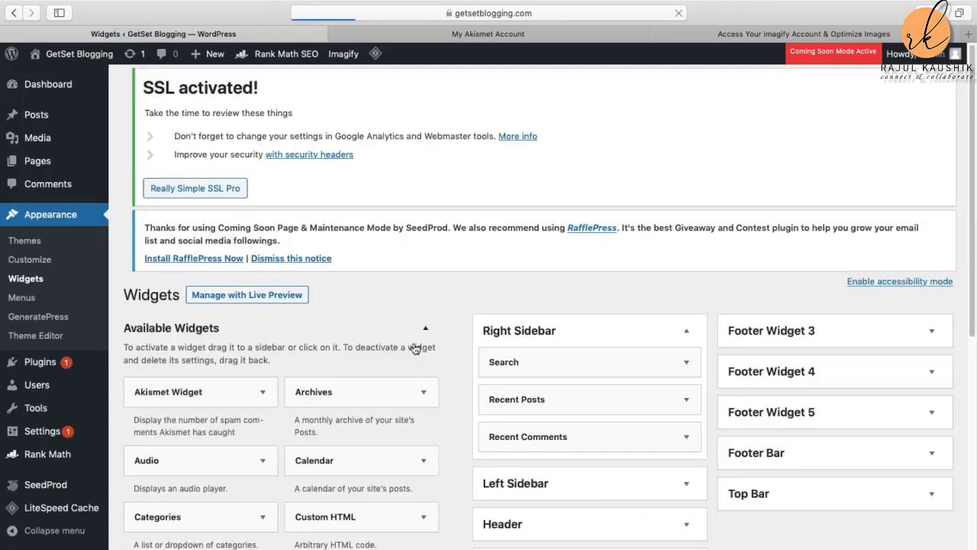
scroll(445, 369, down, 2)
scroll(445, 368, down, 3)
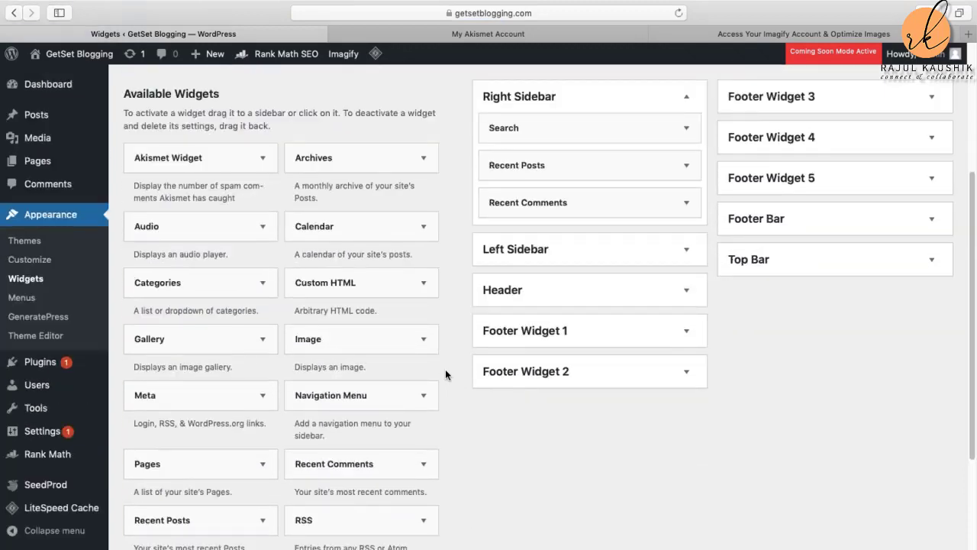
scroll(445, 374, up, 2)
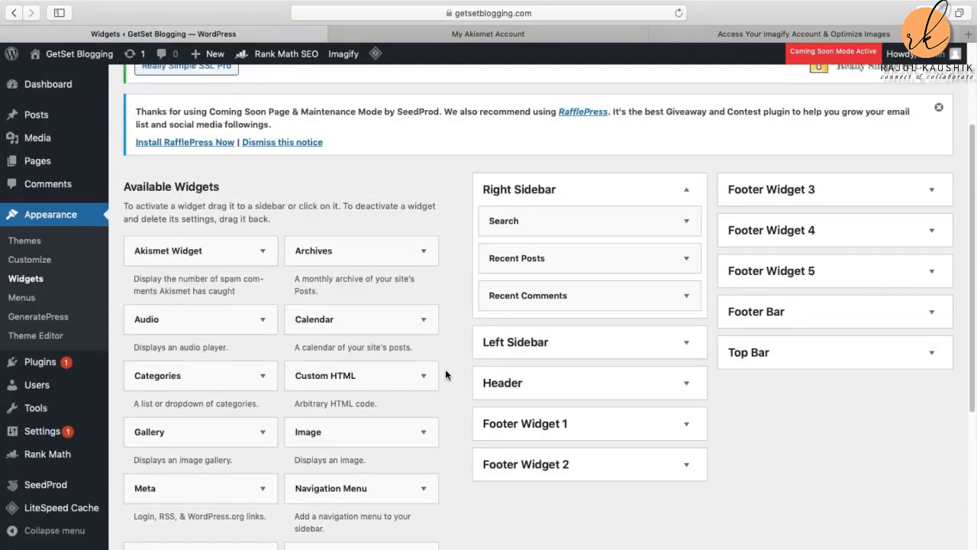
scroll(445, 369, down, 2)
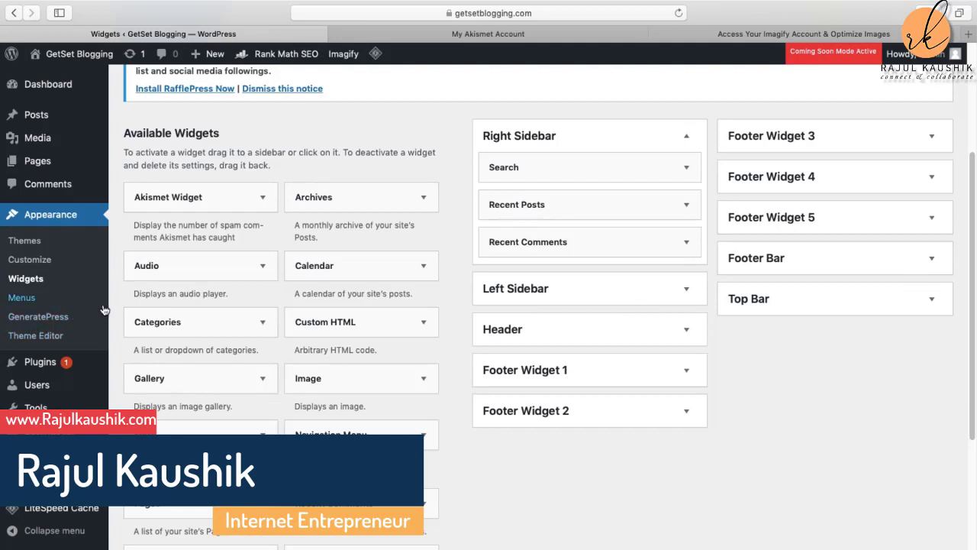
Step: Open the live Customizer and inspect the Footer Widget 1 area under Widgets
click(30, 260)
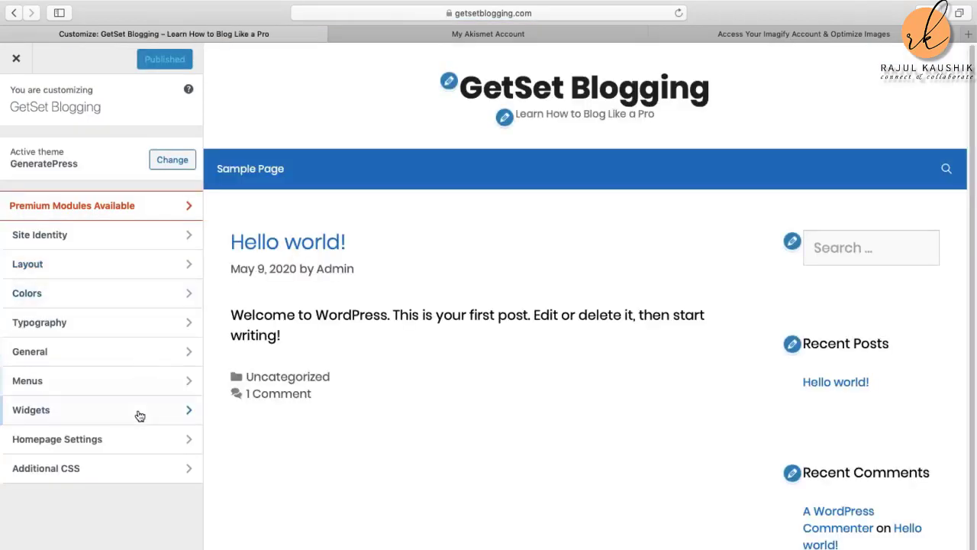
click(85, 409)
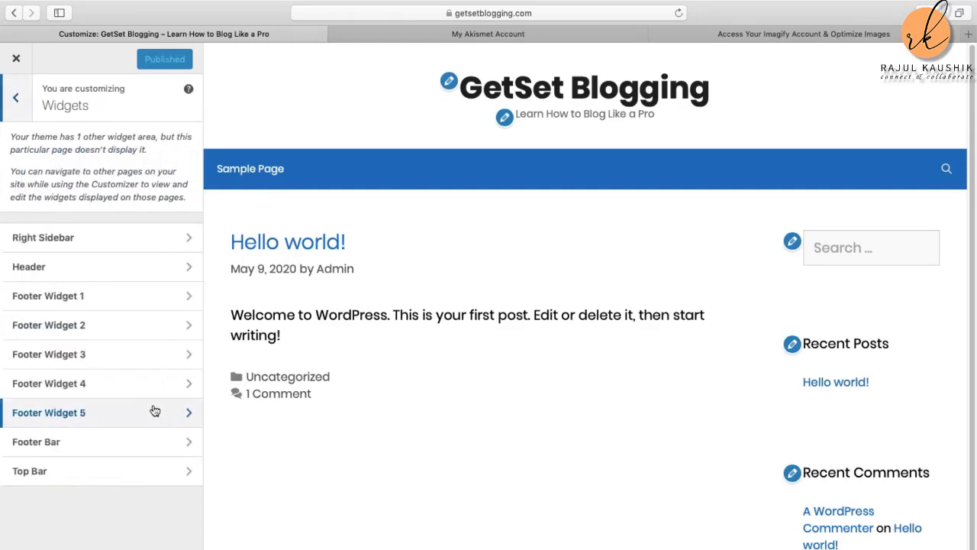
click(113, 295)
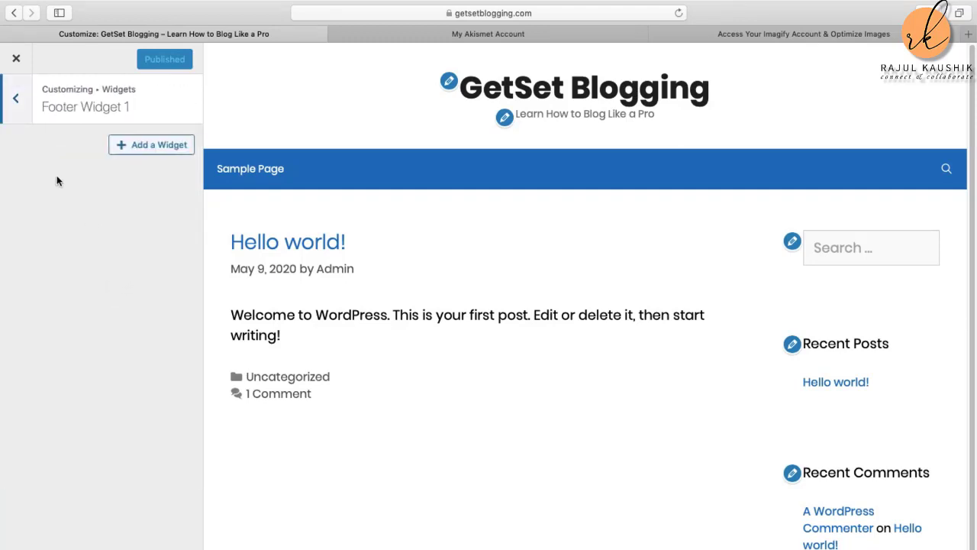
scroll(638, 349, down, 2)
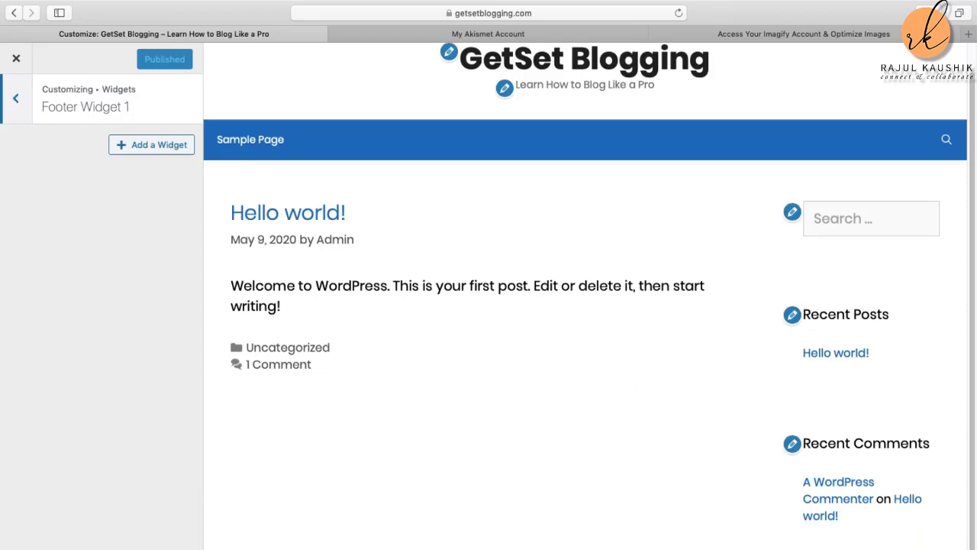
Step: Back out of the widget areas to the main Customizer menu
click(17, 101)
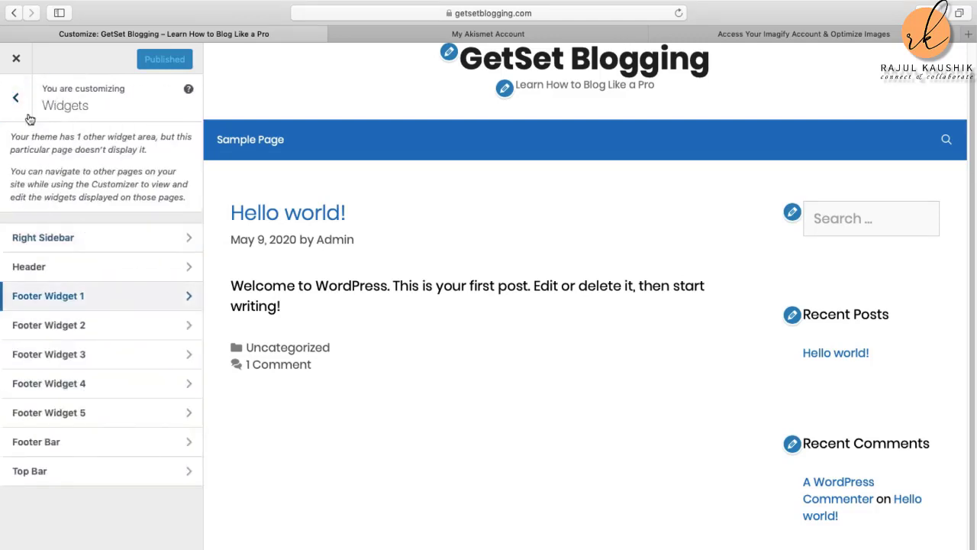
click(18, 101)
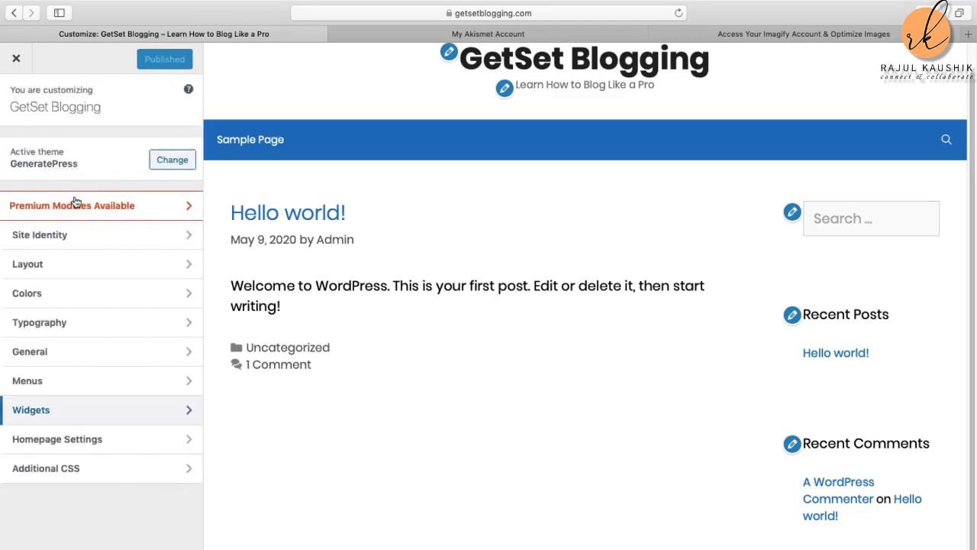
click(72, 264)
Step: Open the Footer layout settings and keep the Footer Widgets count at 3
click(85, 267)
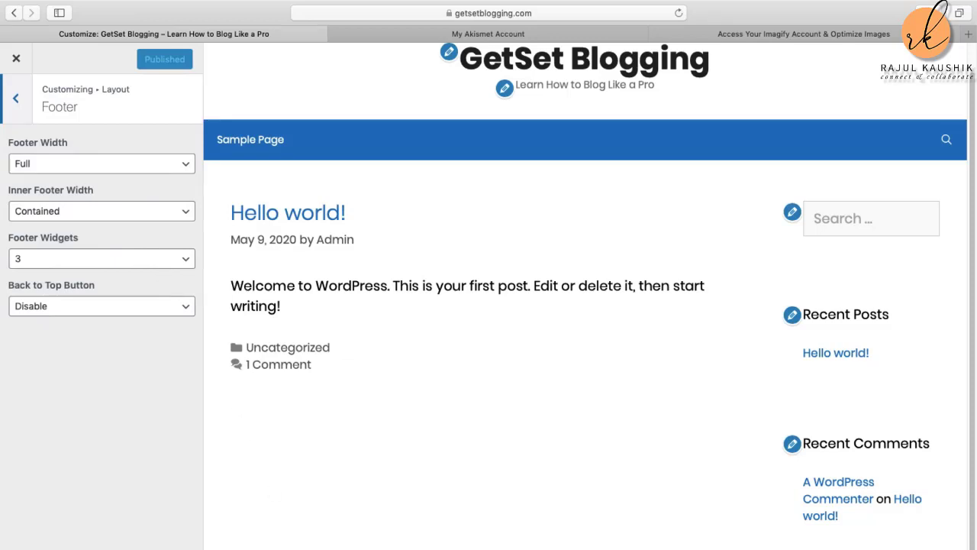
click(185, 260)
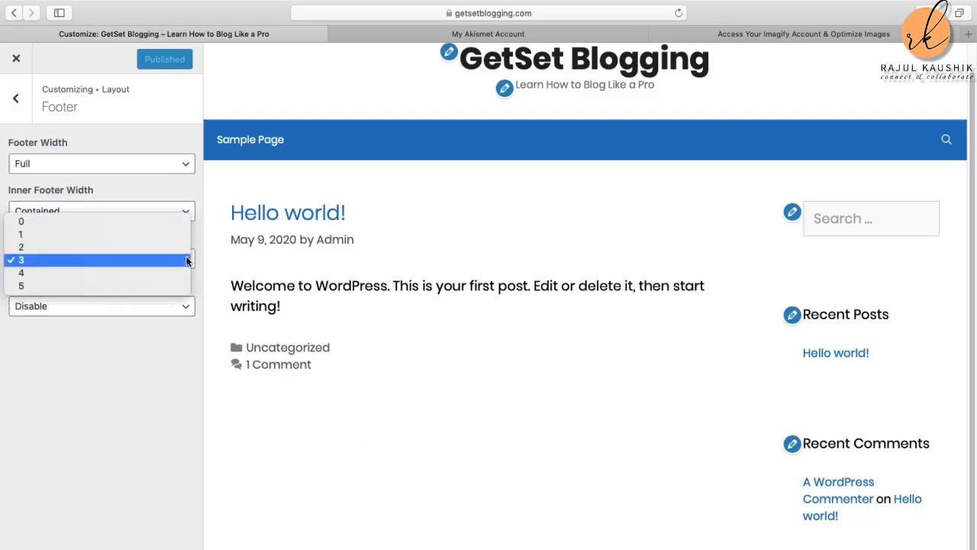
click(63, 262)
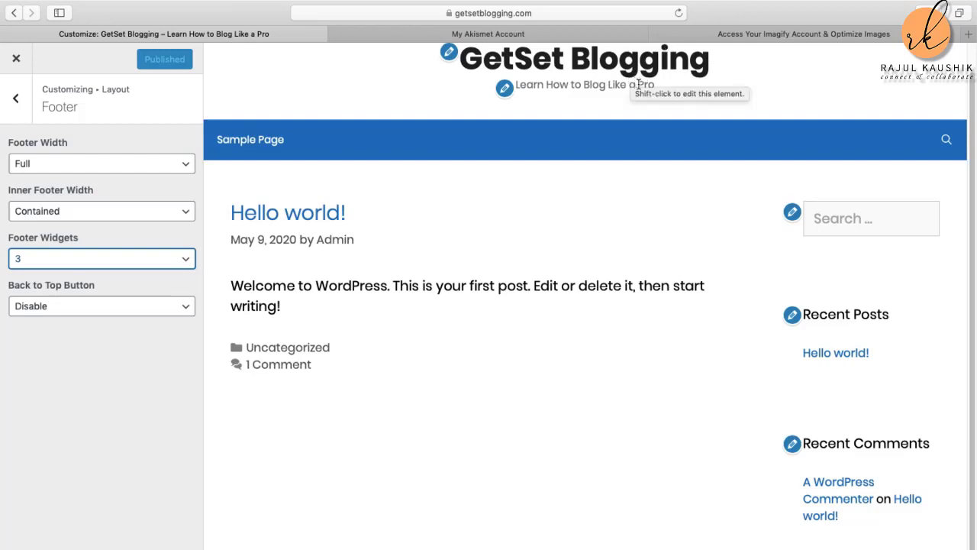
Step: Confirm 3 footer widgets, then leave the Customizer for the Widgets admin page
click(188, 260)
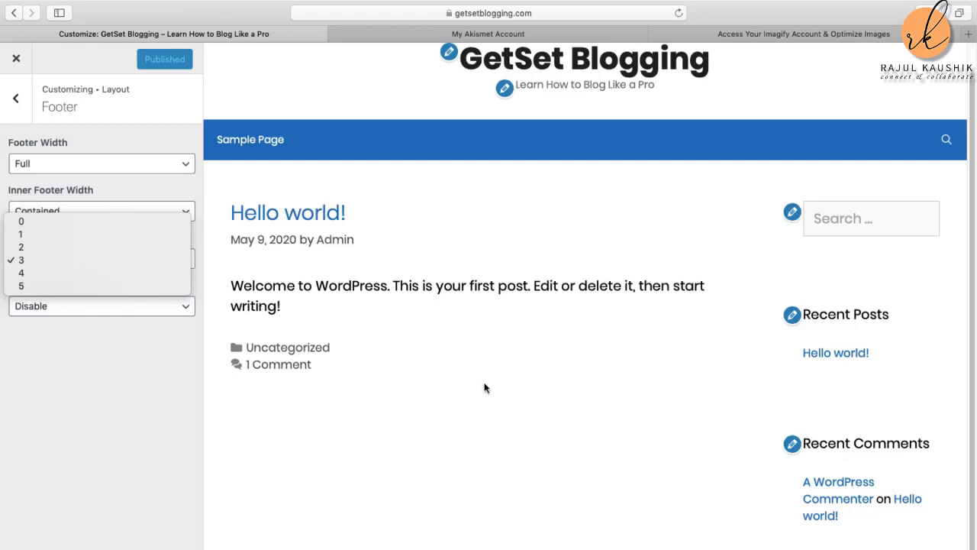
click(90, 259)
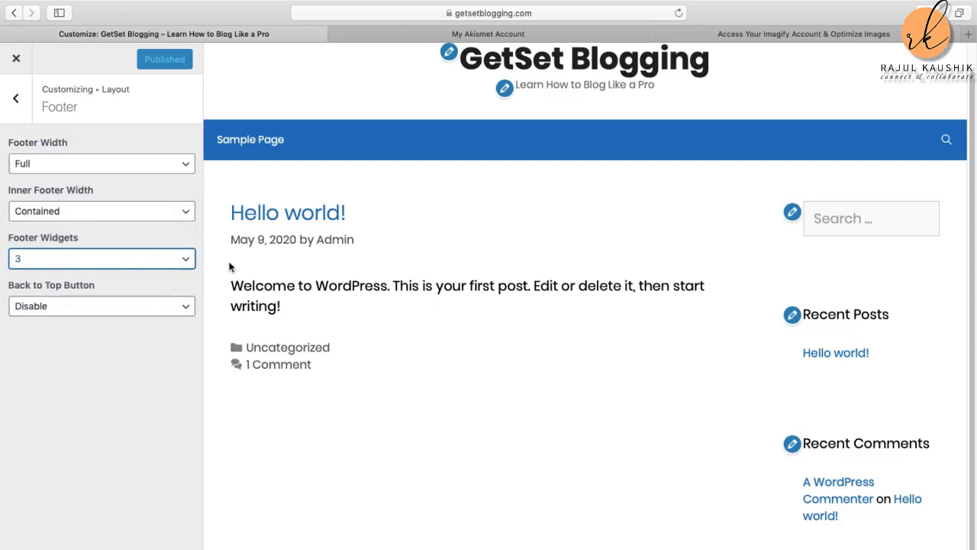
click(17, 103)
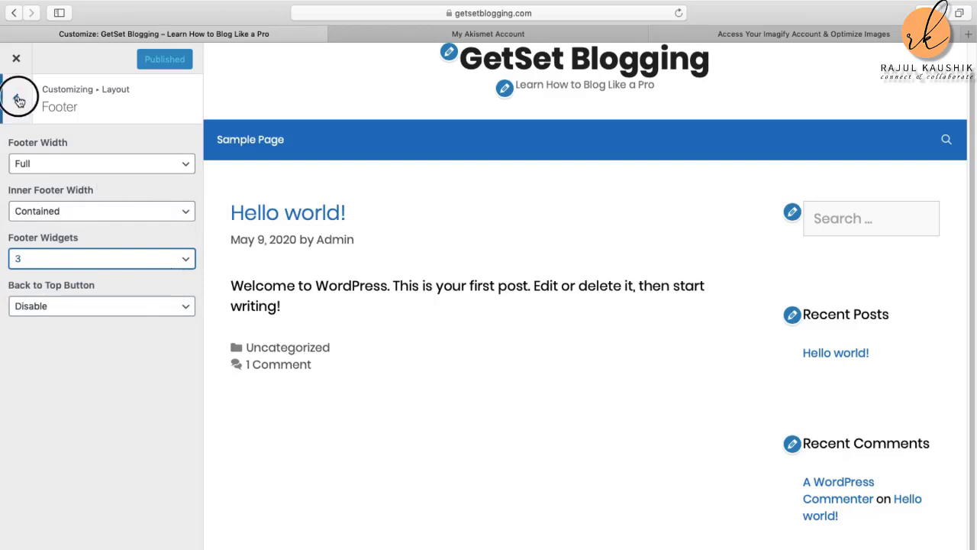
click(17, 103)
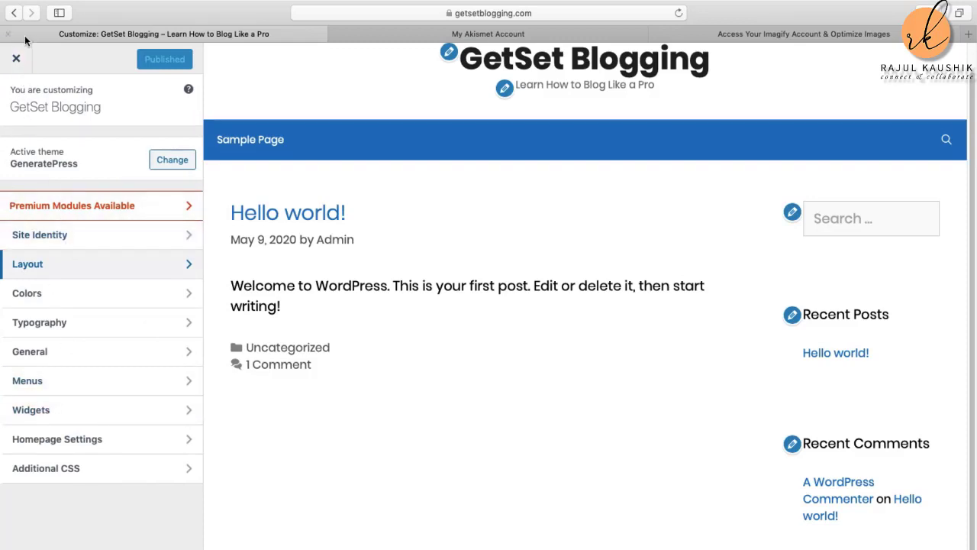
click(17, 61)
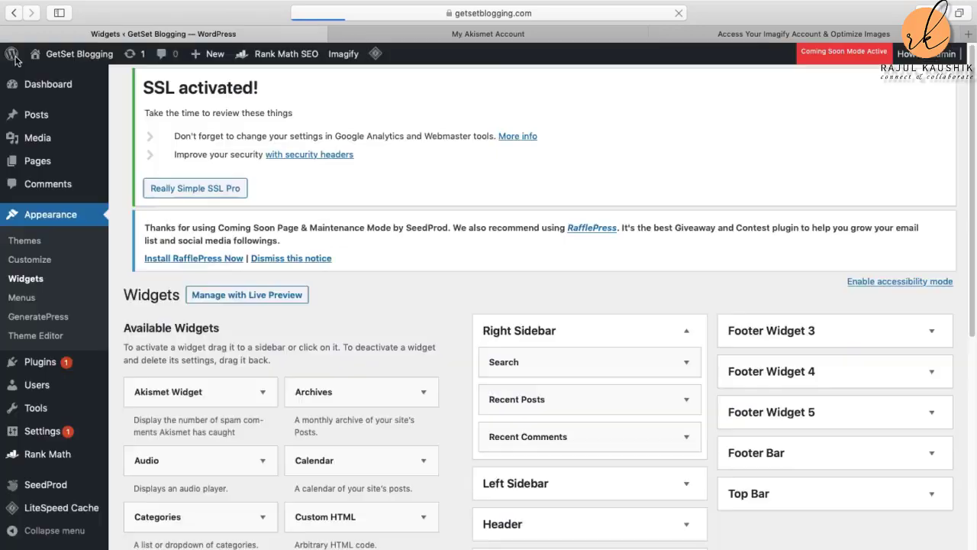
Step: Scroll through the available widgets and empty areas such as Left Sidebar, Header, and Footer Widget 1–2
scroll(458, 428, down, 3)
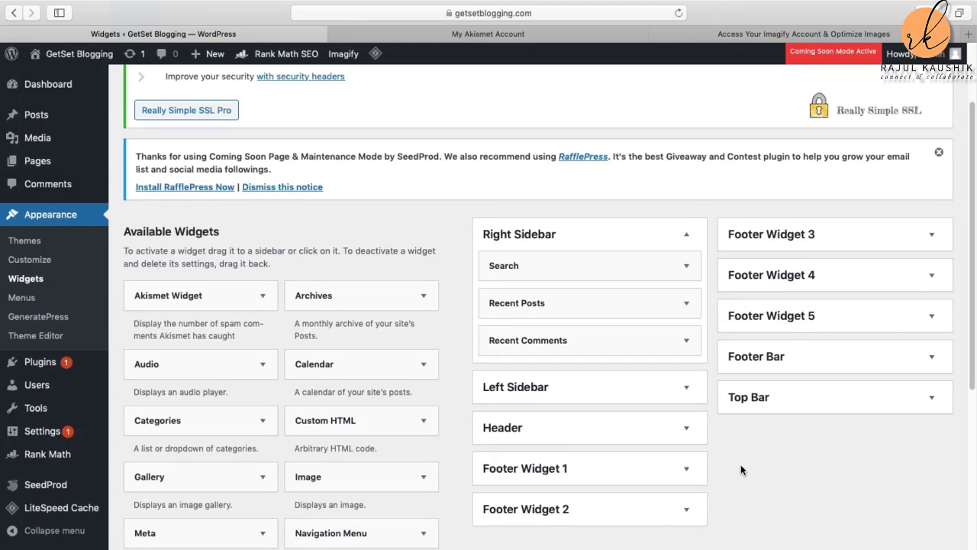
scroll(634, 475, down, 1)
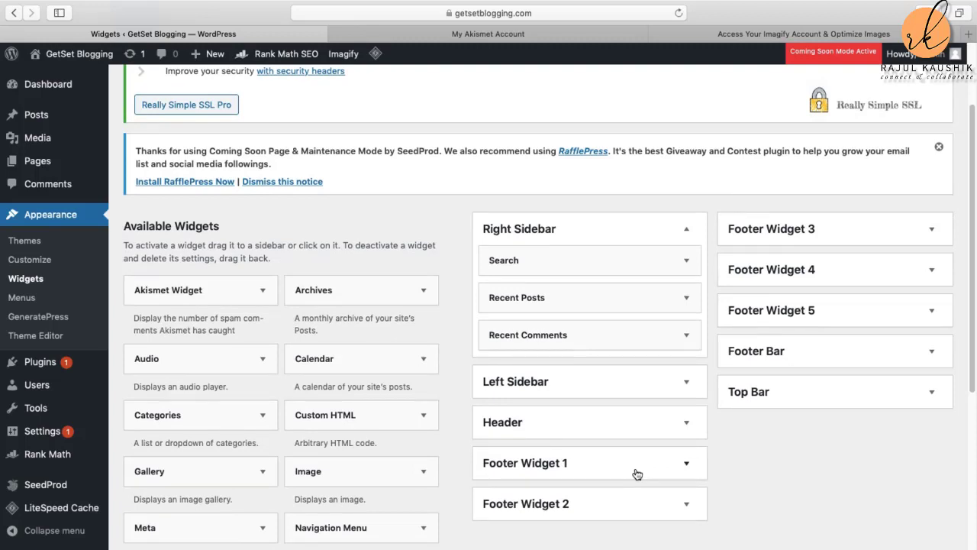
scroll(318, 440, down, 3)
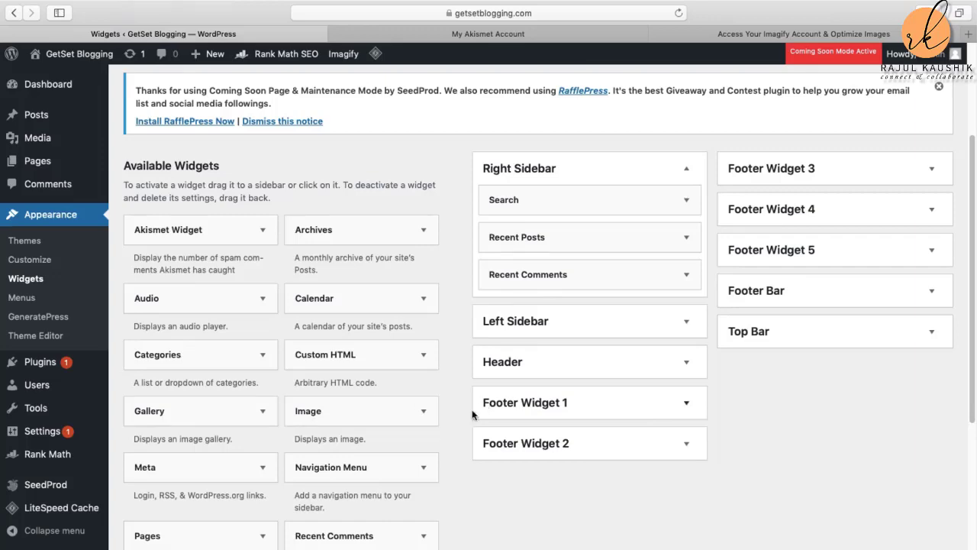
scroll(578, 486, down, 5)
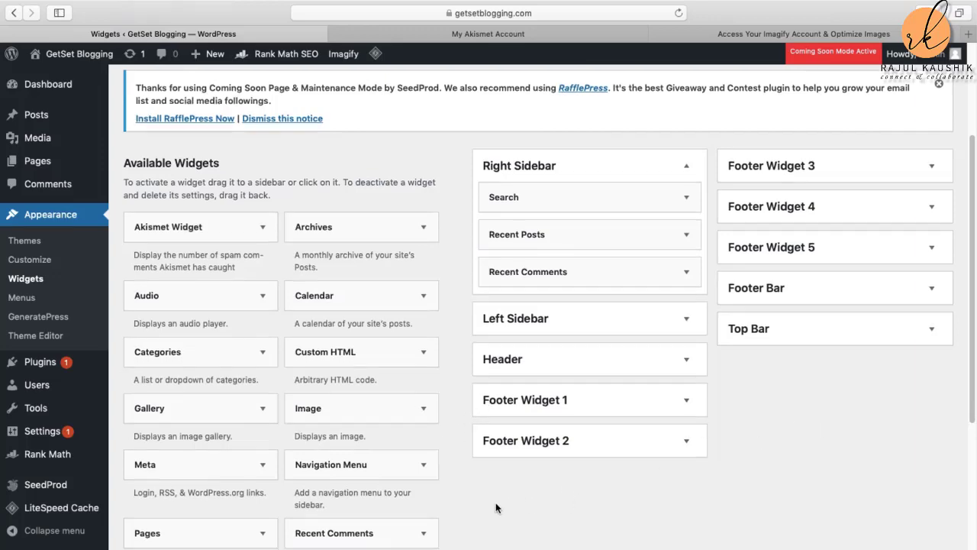
scroll(516, 501, up, 4)
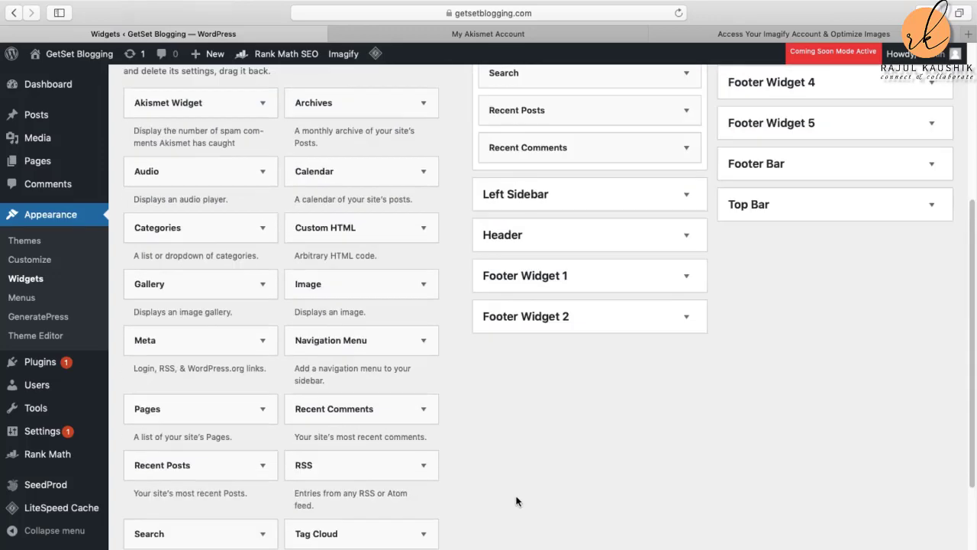
scroll(516, 502, down, 2)
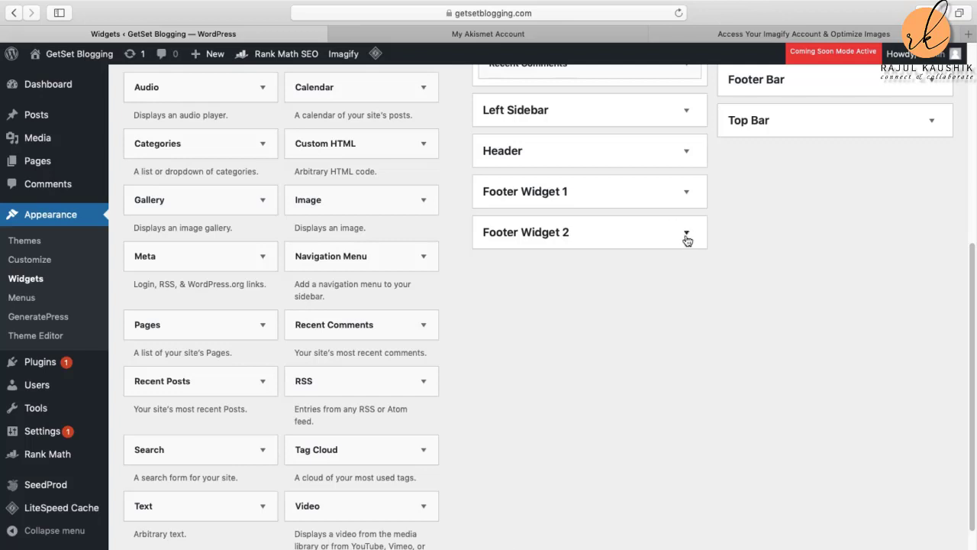
Step: Add the Recent Posts widget to Footer Widget 2
click(264, 384)
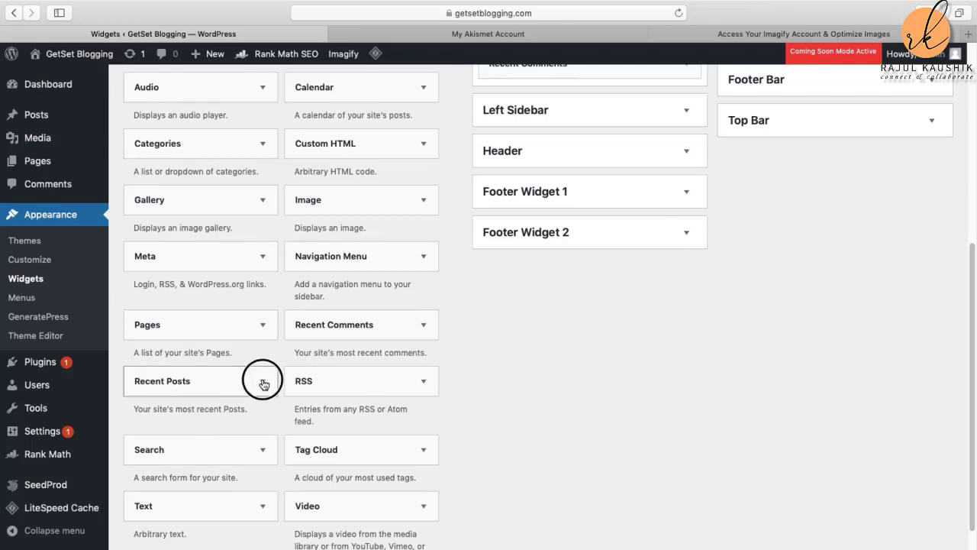
scroll(235, 484, down, 1)
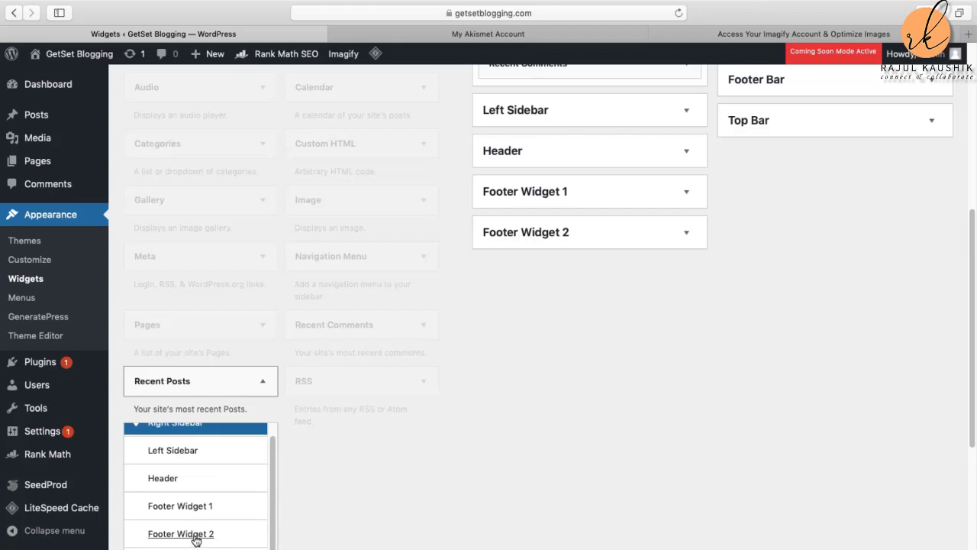
click(195, 536)
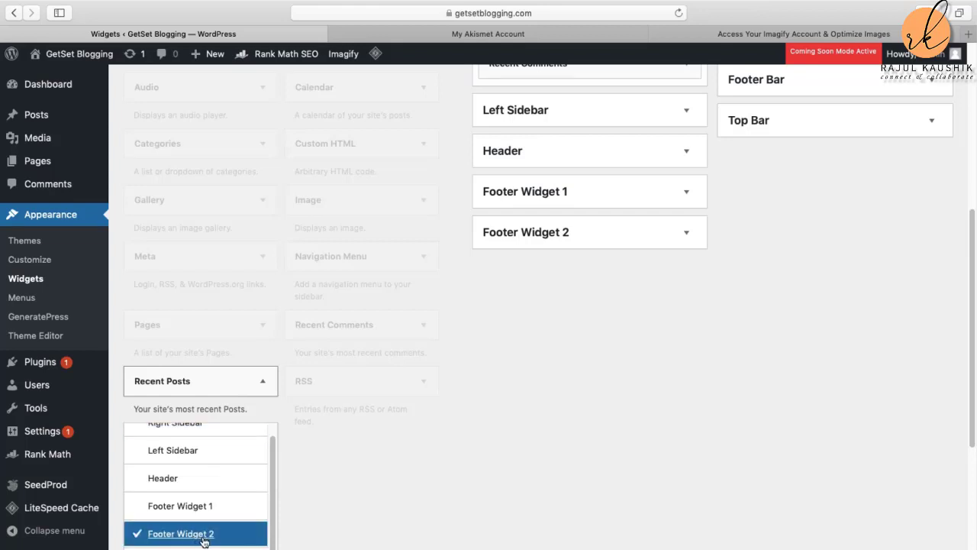
scroll(305, 527, down, 3)
click(220, 533)
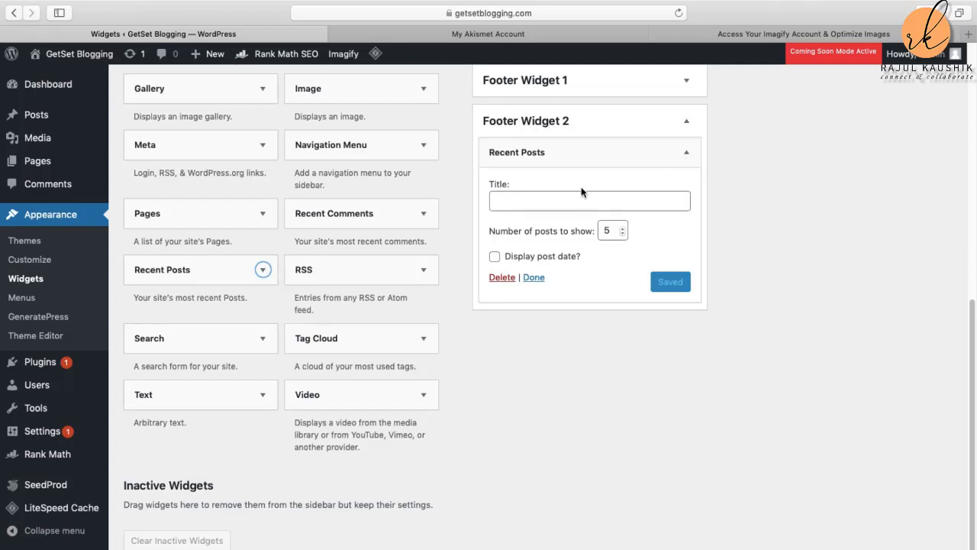
Step: Title the widget 'Recent Posts' and save it
click(563, 201)
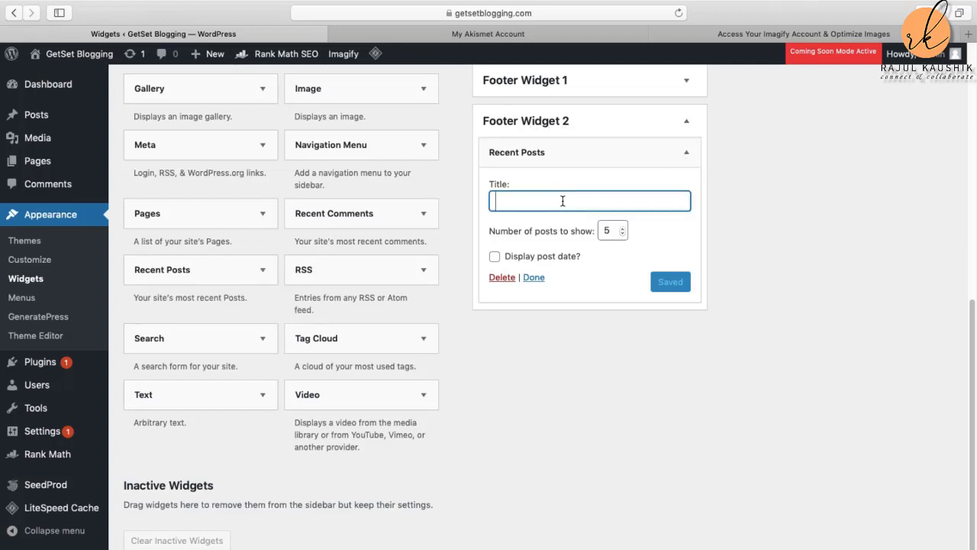
text(R)
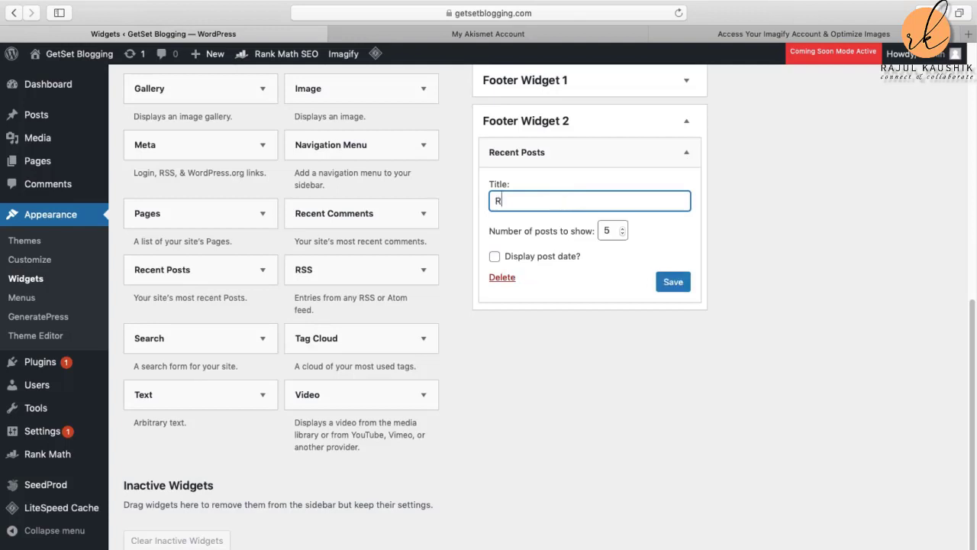
text(ecent Posts)
click(677, 284)
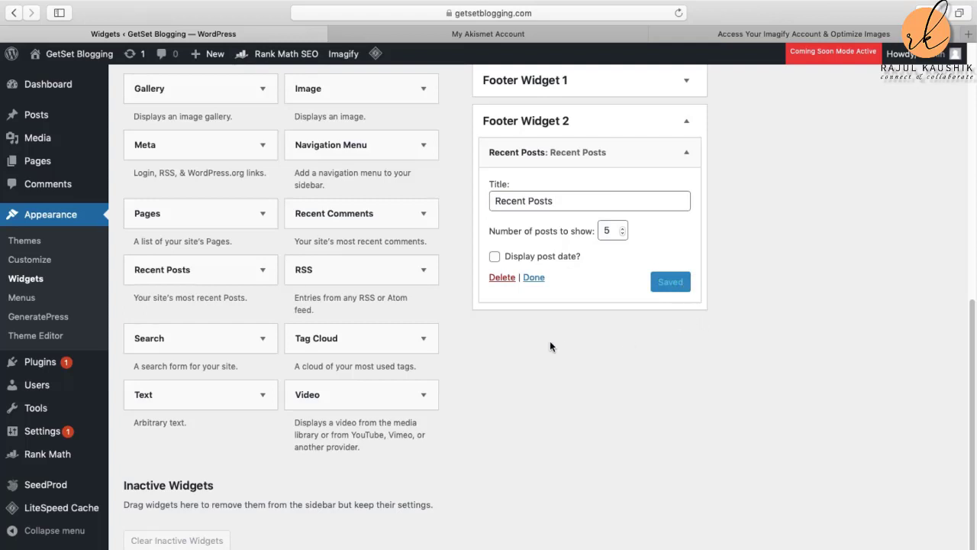
scroll(524, 417, up, 4)
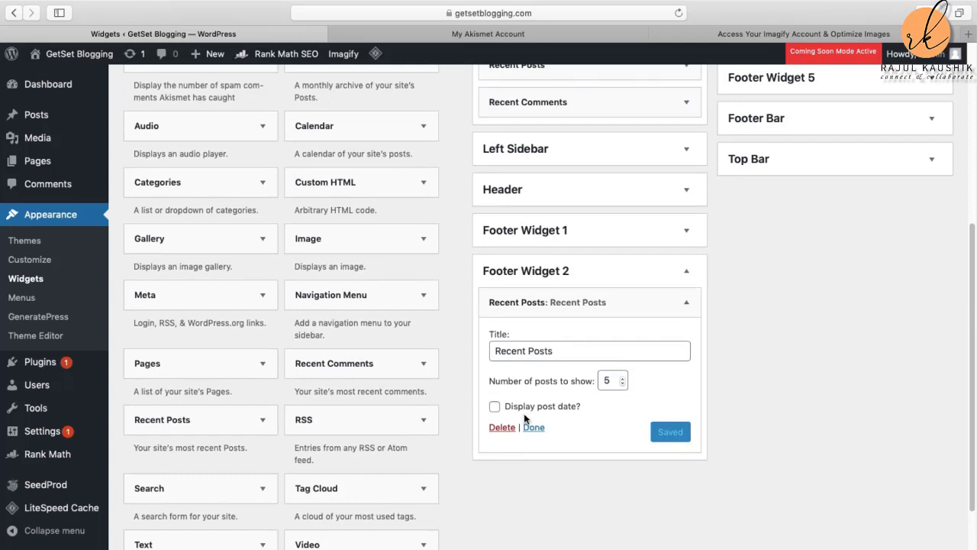
scroll(606, 332, up, 1)
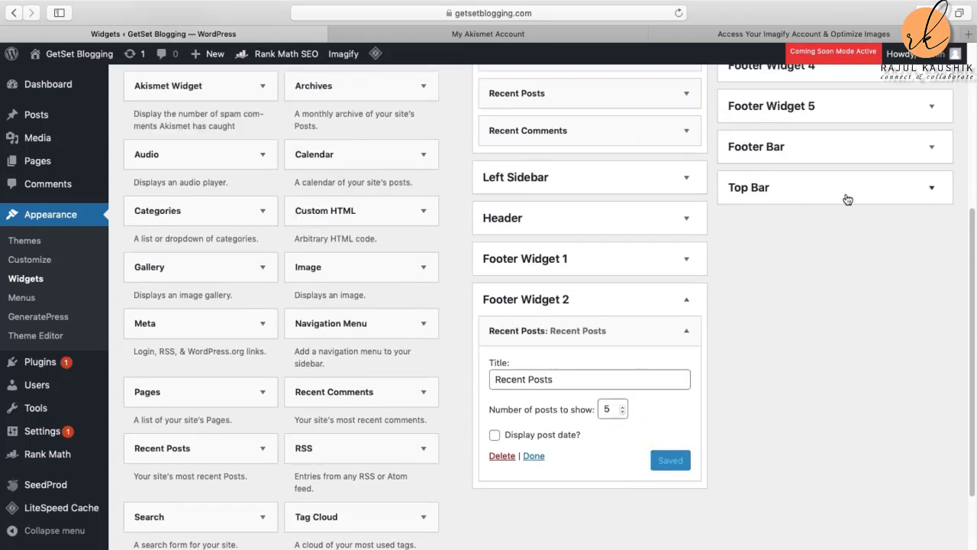
scroll(844, 200, up, 3)
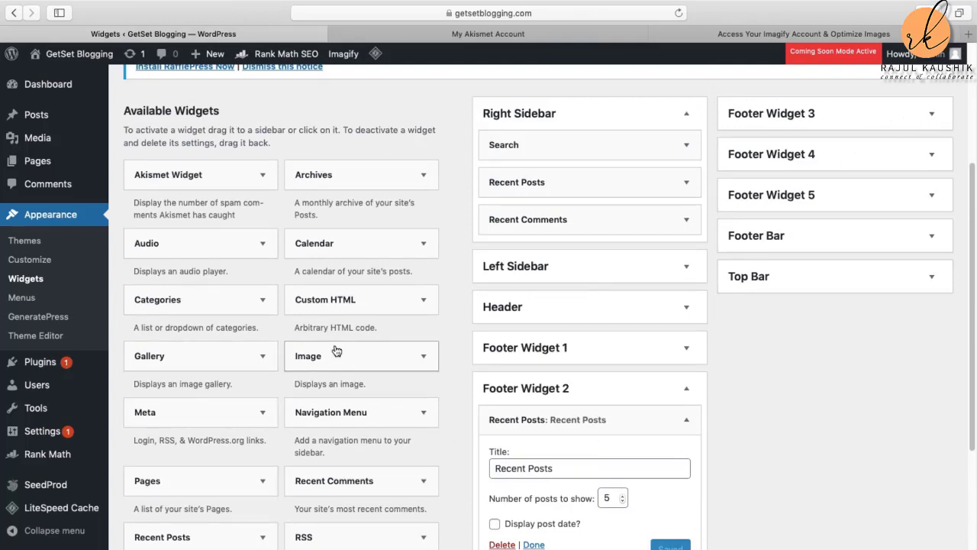
scroll(336, 504, down, 5)
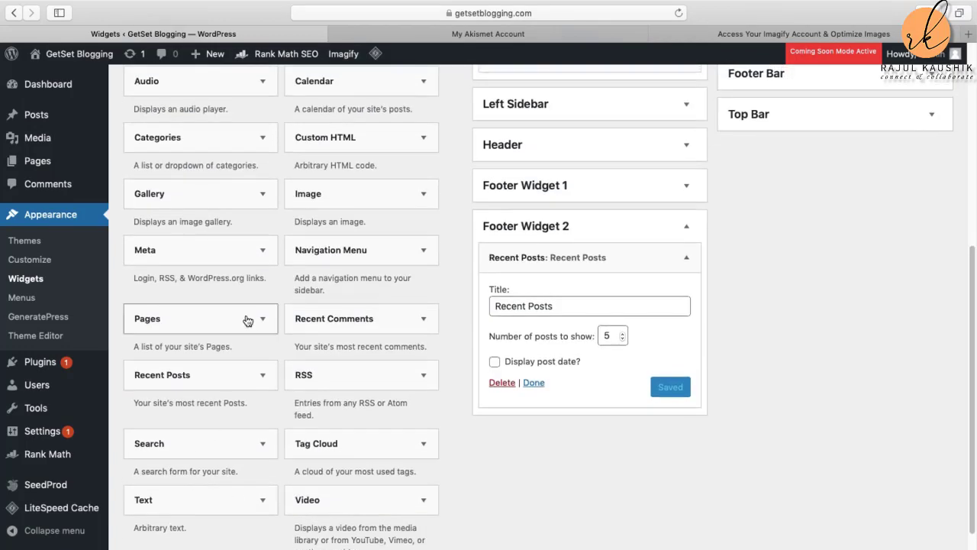
Step: Add a Pages widget to Footer Widget 3, title it 'Pages', and save it
click(257, 321)
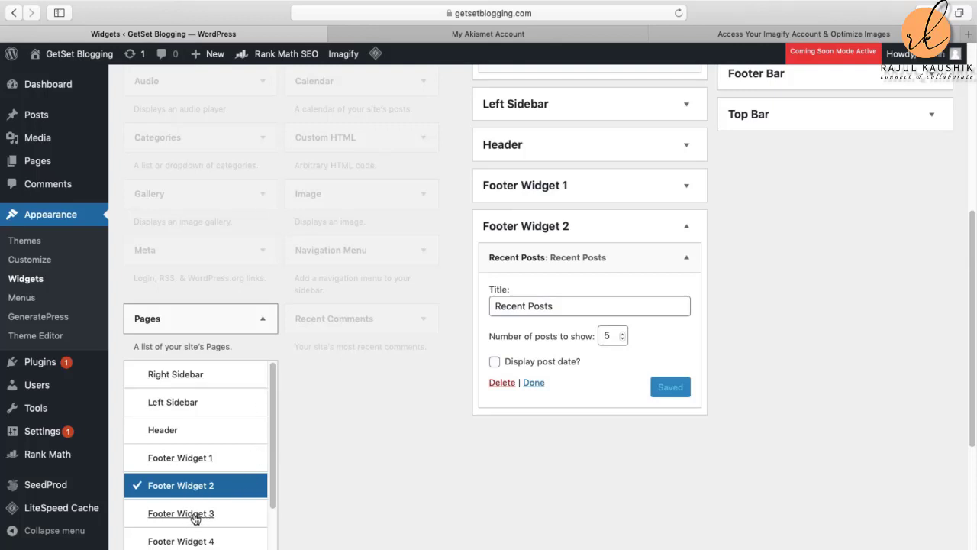
click(194, 519)
click(227, 548)
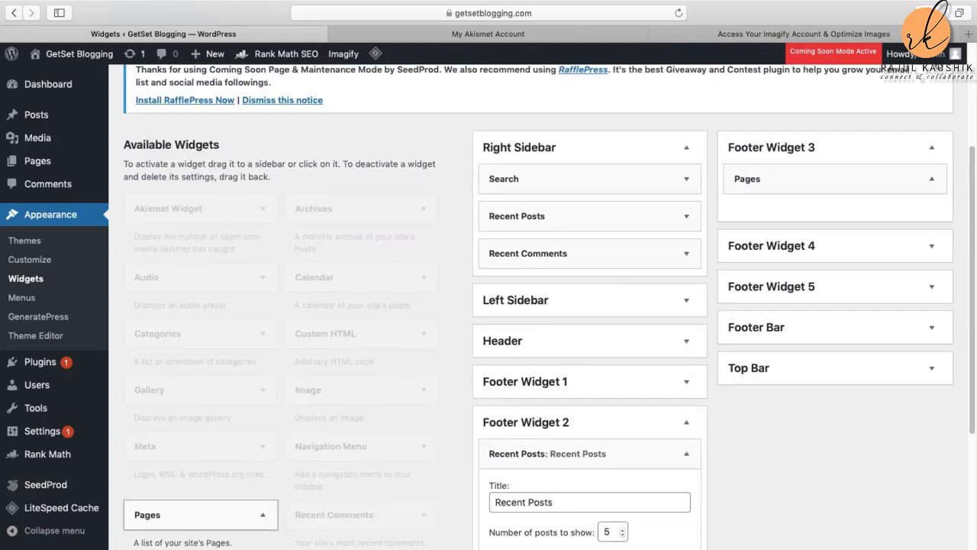
click(774, 223)
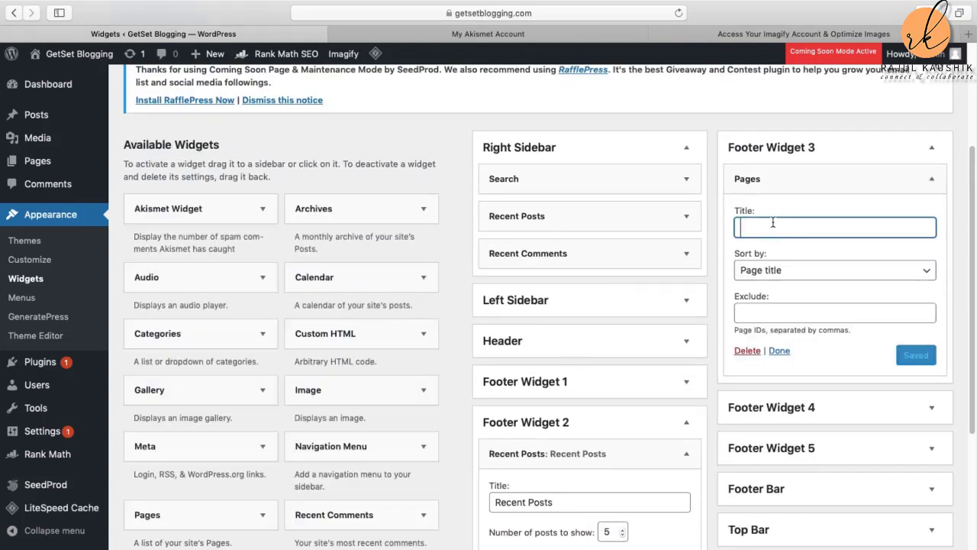
text(Pages)
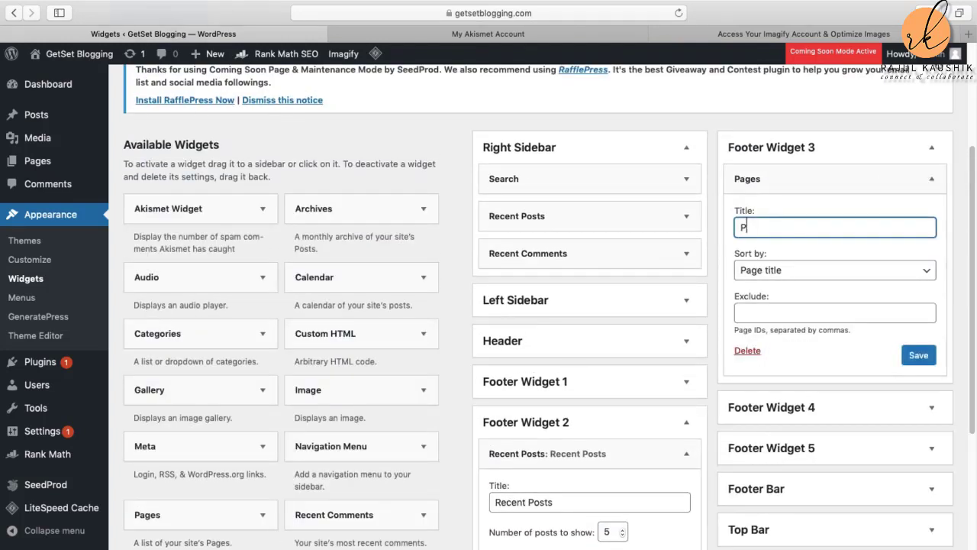
click(927, 357)
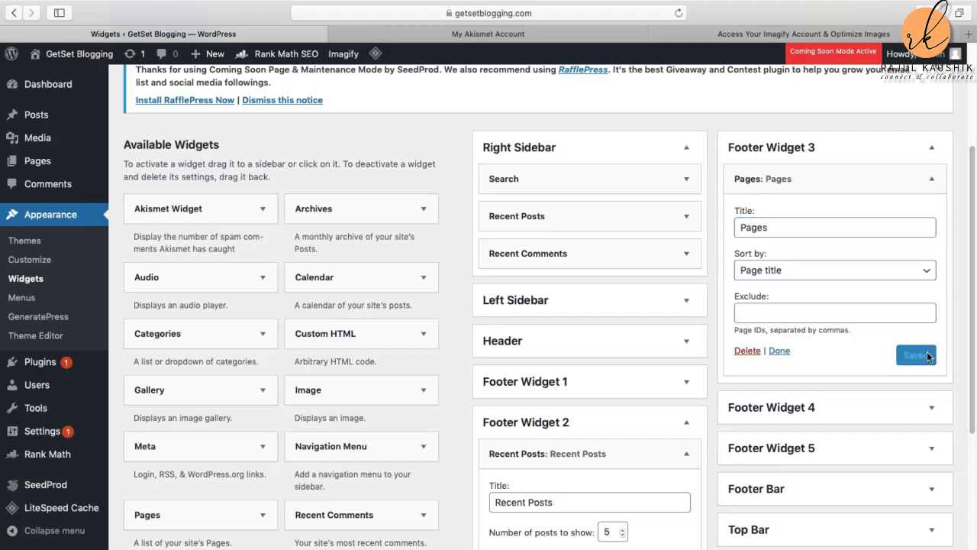
scroll(927, 342, down, 6)
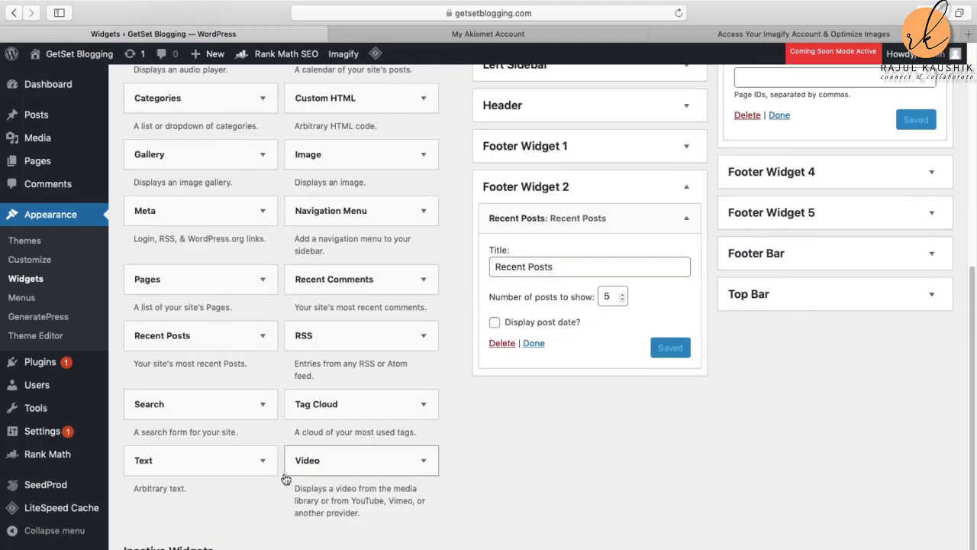
scroll(284, 479, up, 1)
scroll(284, 479, up, 4)
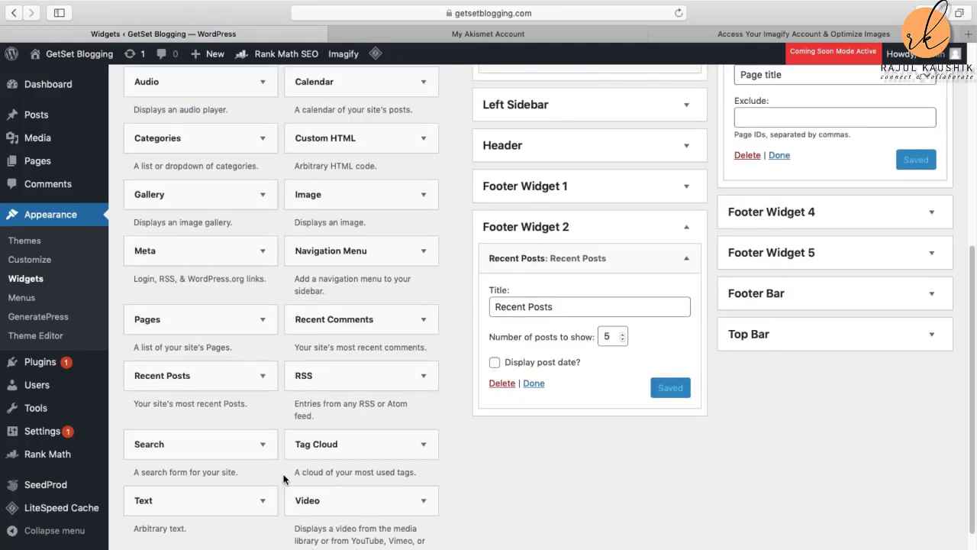
scroll(284, 479, up, 7)
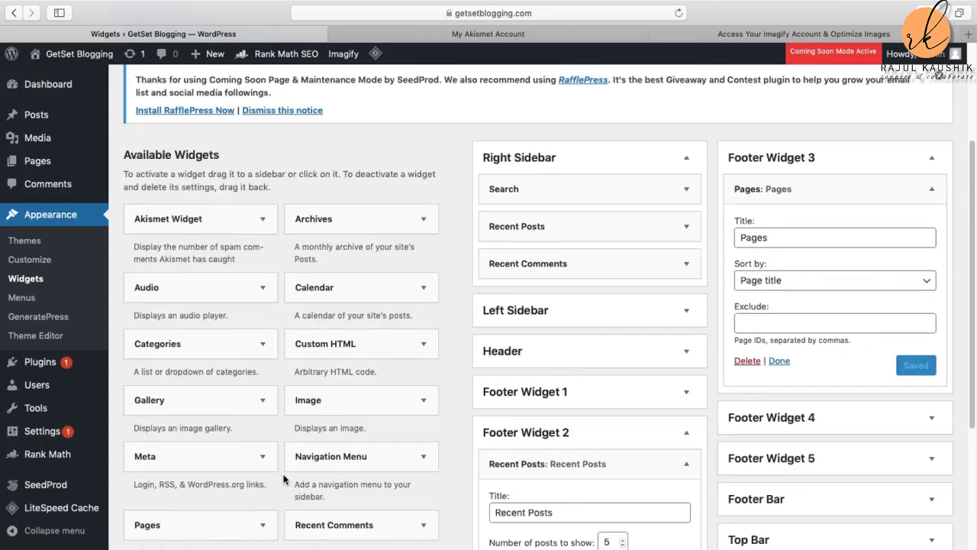
scroll(283, 478, up, 1)
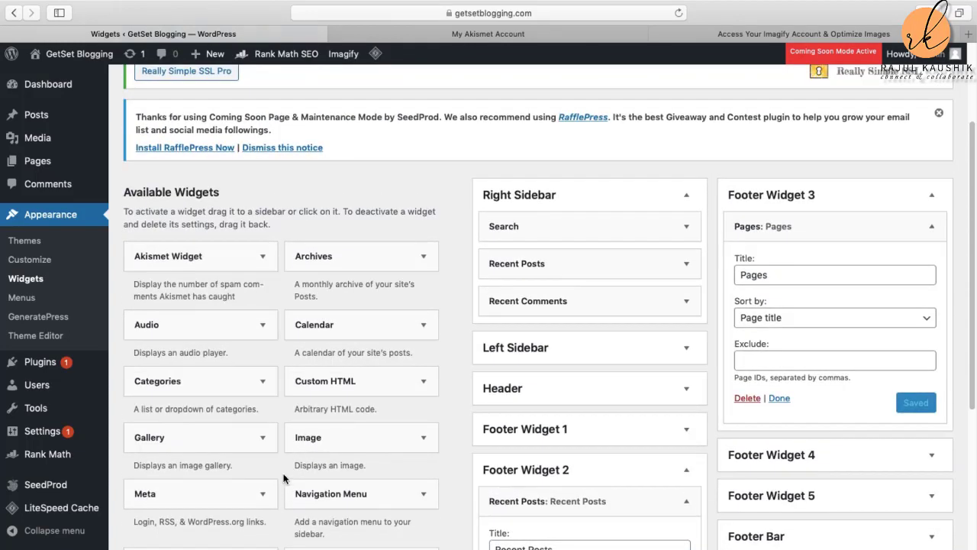
scroll(284, 479, down, 2)
scroll(283, 479, down, 1)
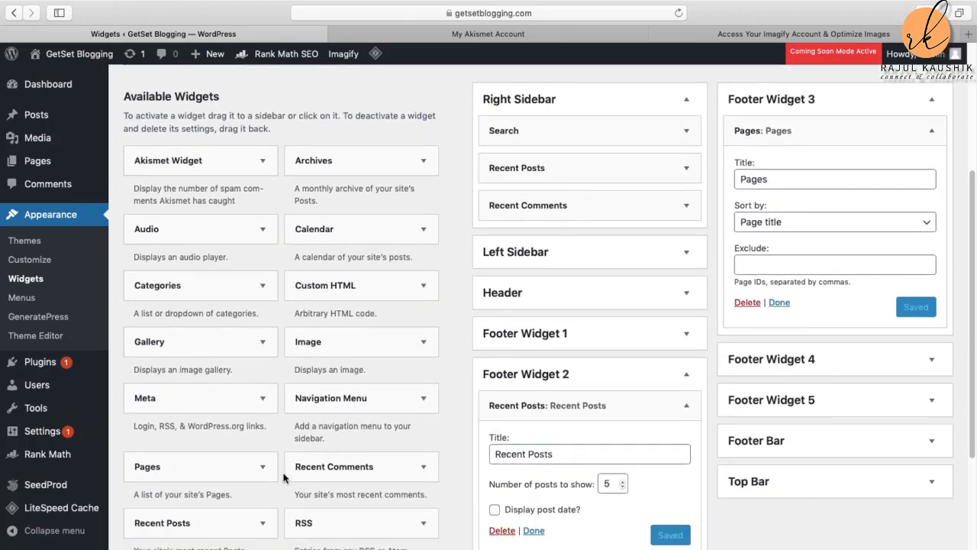
scroll(284, 479, down, 1)
scroll(284, 479, down, 3)
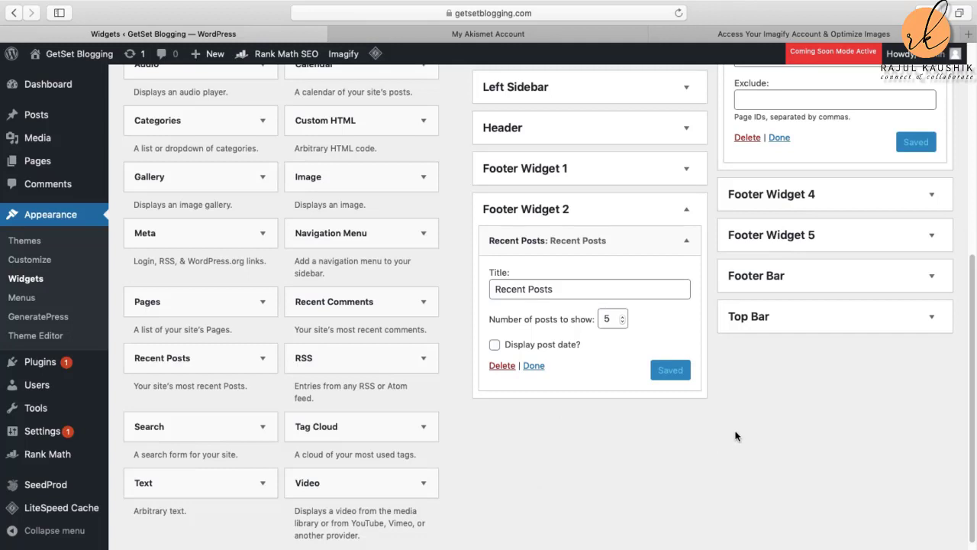
scroll(735, 436, up, 2)
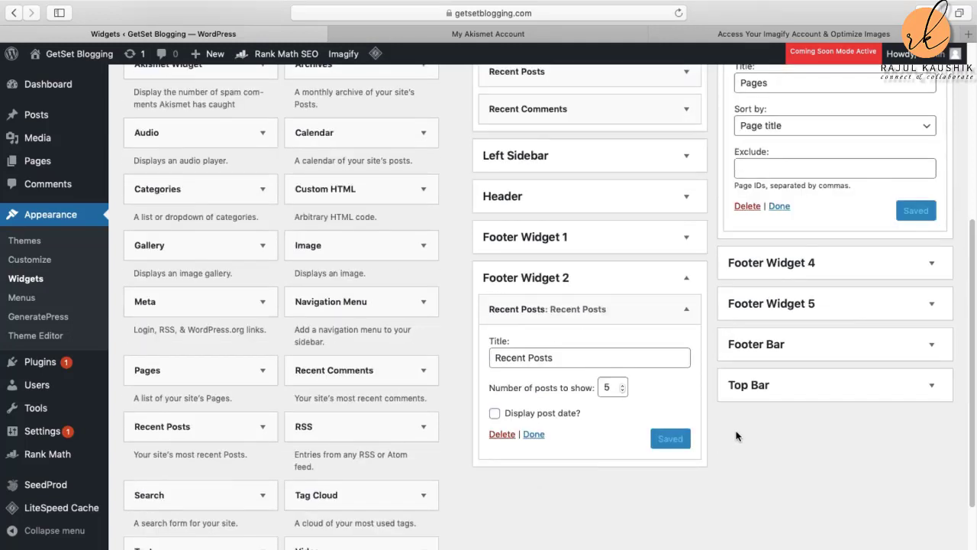
scroll(736, 436, up, 1)
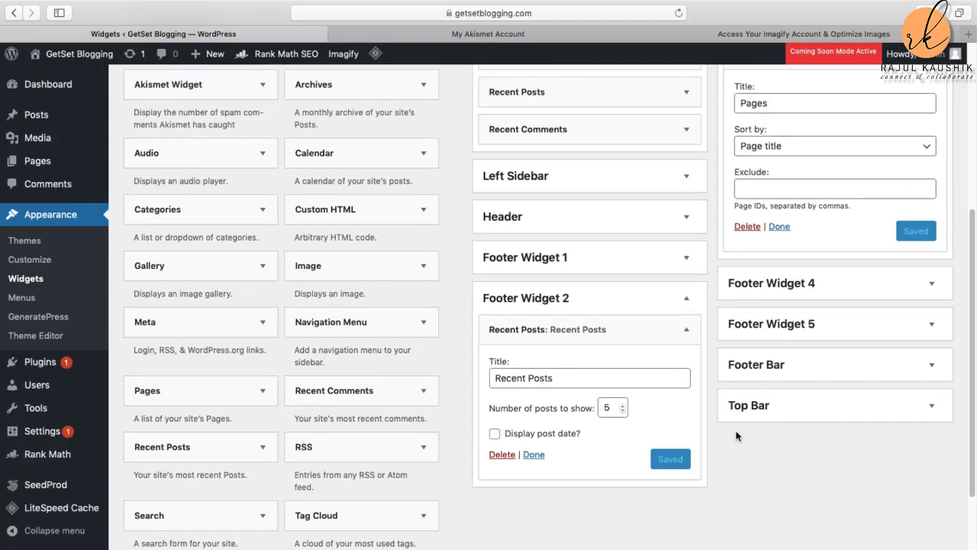
scroll(738, 434, up, 3)
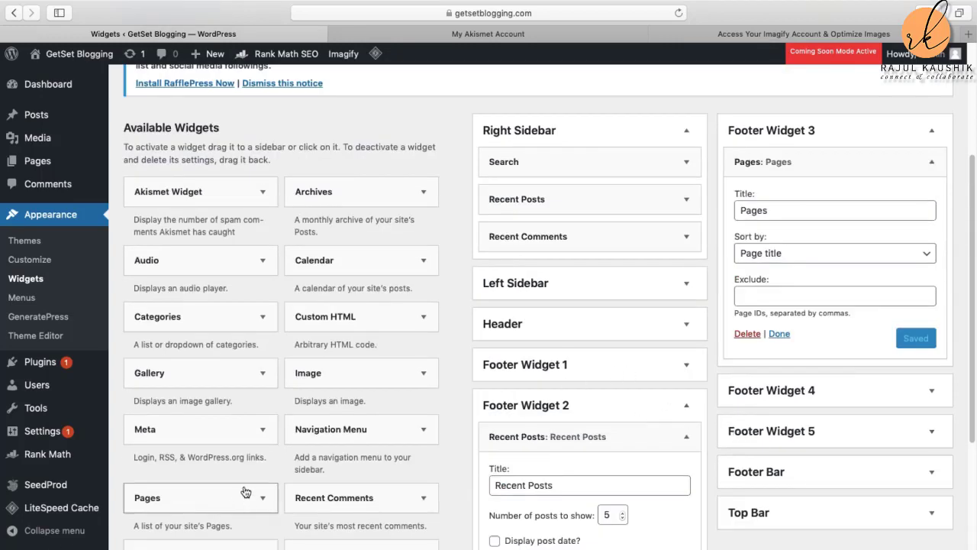
scroll(229, 447, down, 3)
scroll(240, 495, down, 3)
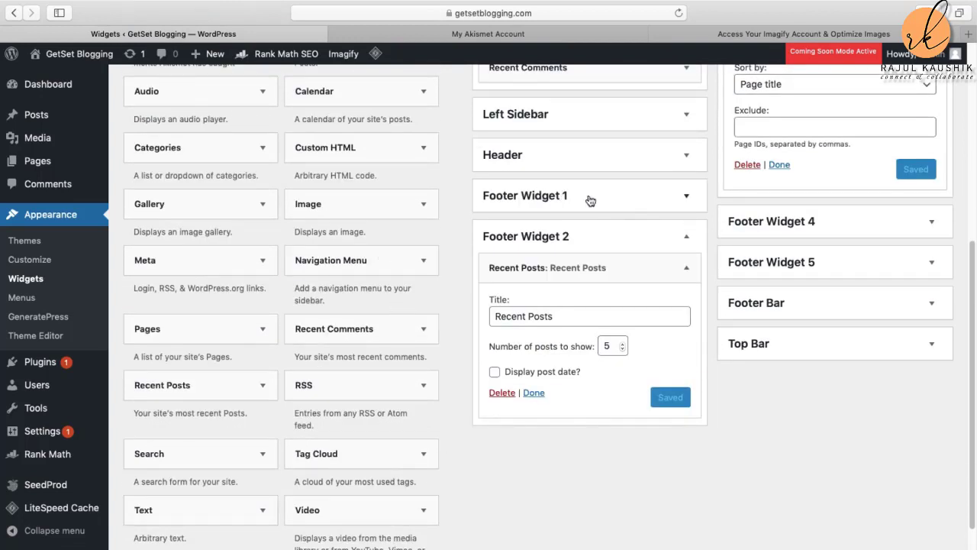
Step: Place an Image widget, without title or picture, in Footer Widget 1 and close it
click(425, 208)
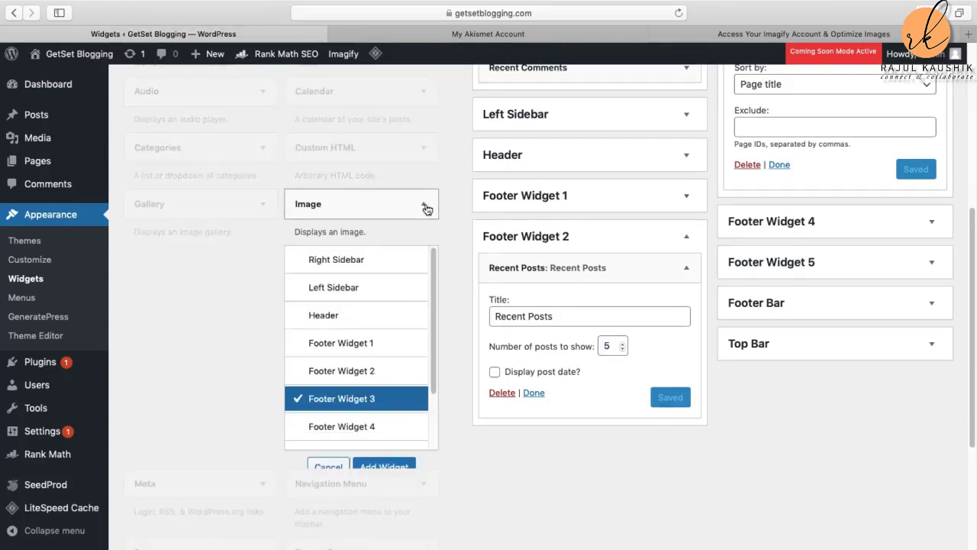
click(363, 348)
click(383, 466)
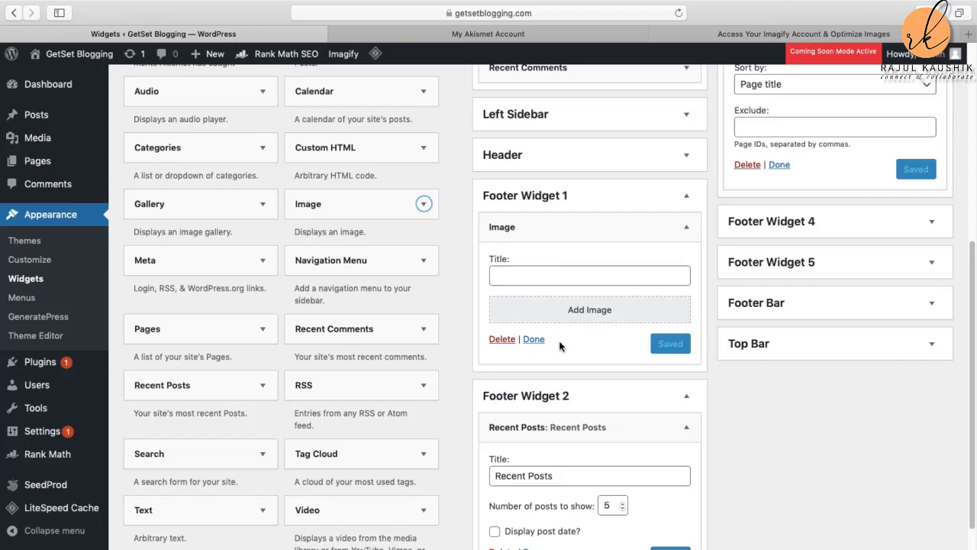
click(533, 341)
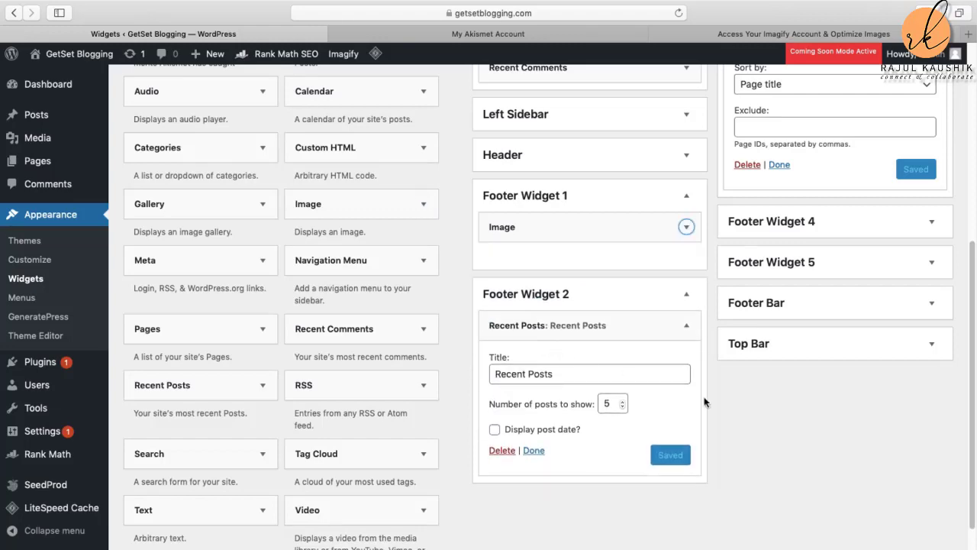
Step: Glance at the Imagify and Akismet tabs, then start a new tab addressed 'get' for getsetblogging.com
scroll(791, 444, down, 4)
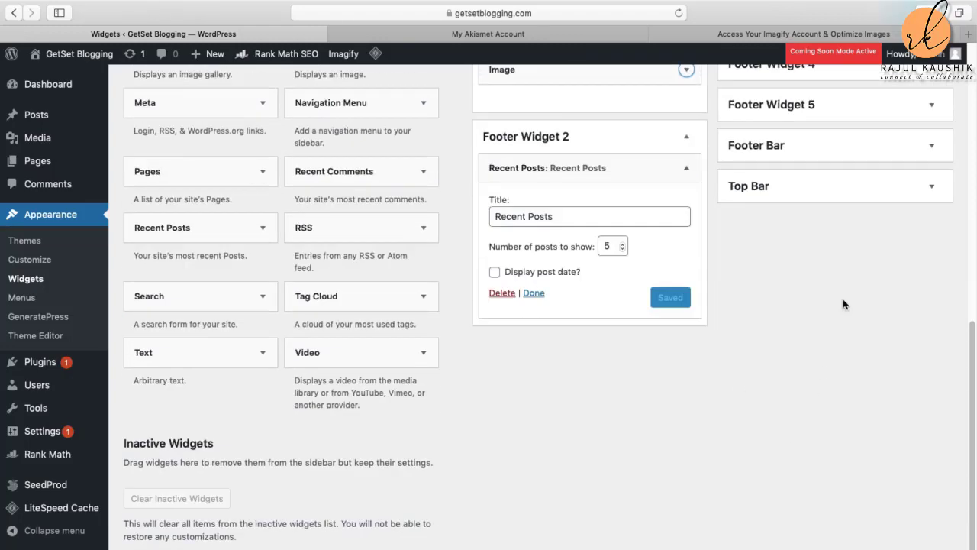
click(791, 30)
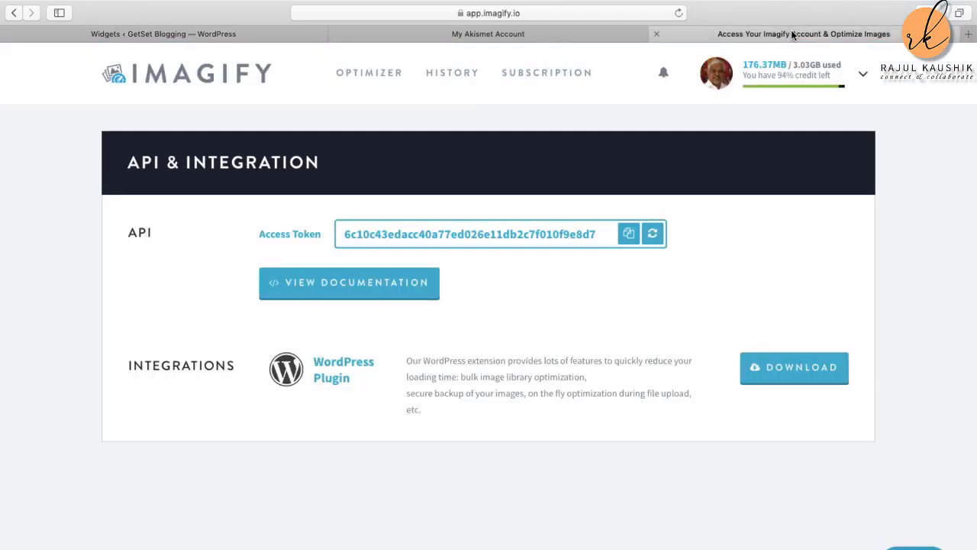
mouse_move(800, 64)
click(518, 31)
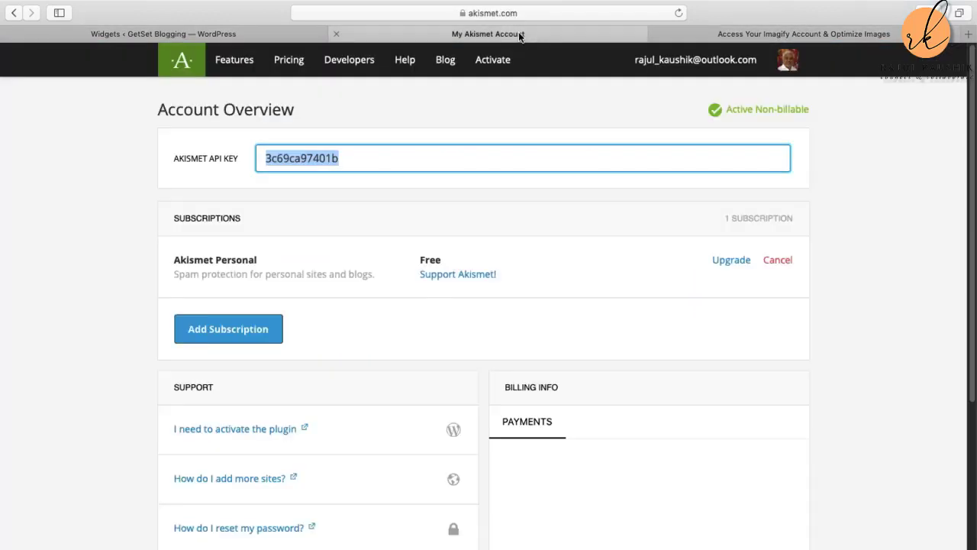
click(182, 30)
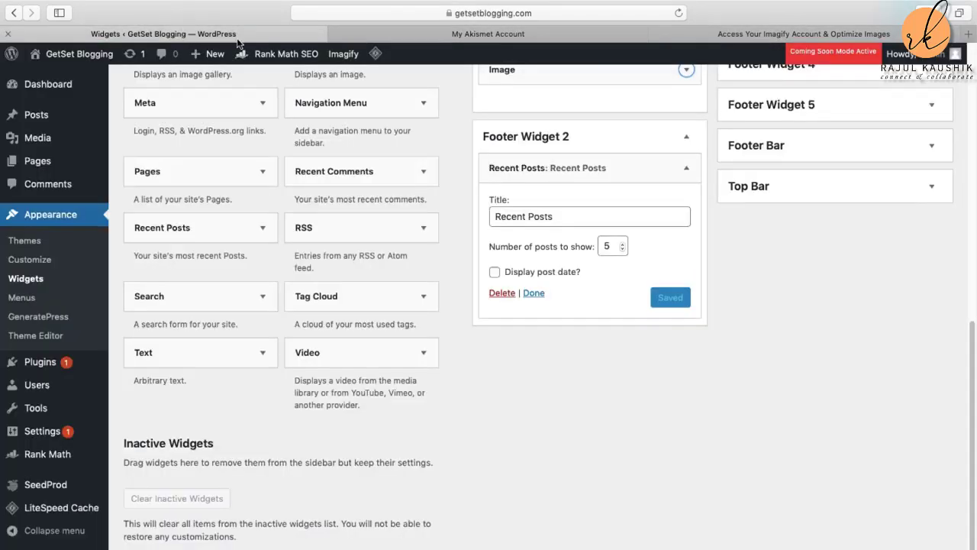
click(968, 33)
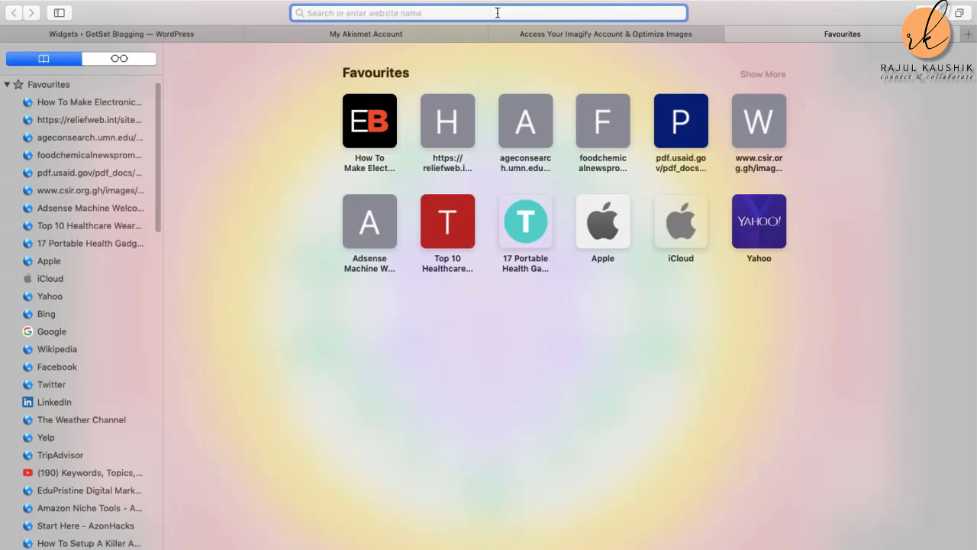
text(get)
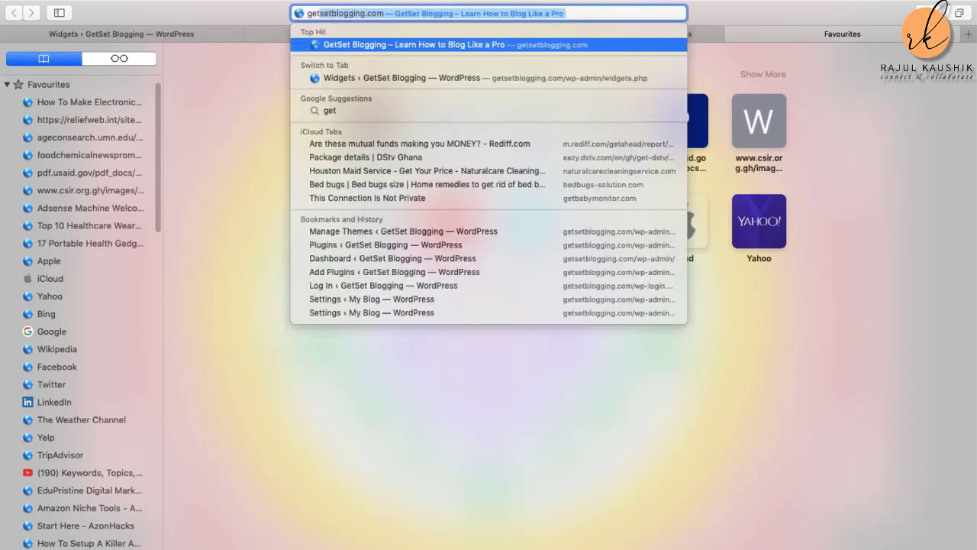
click(561, 48)
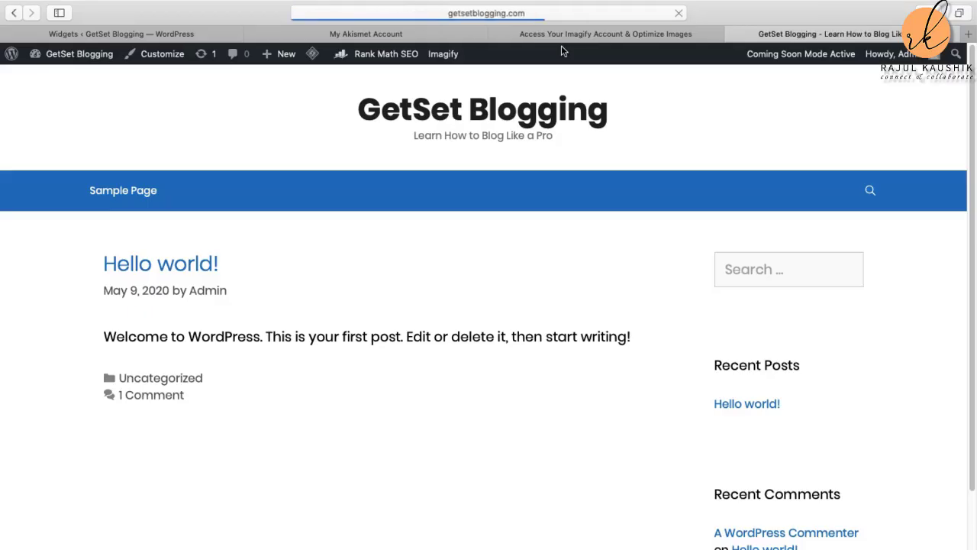
scroll(629, 268, down, 4)
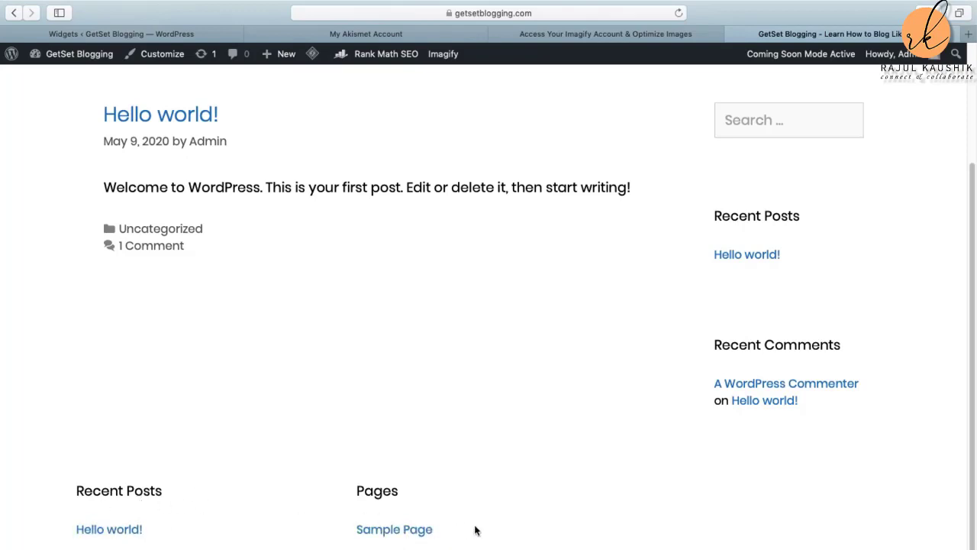
scroll(406, 504, up, 3)
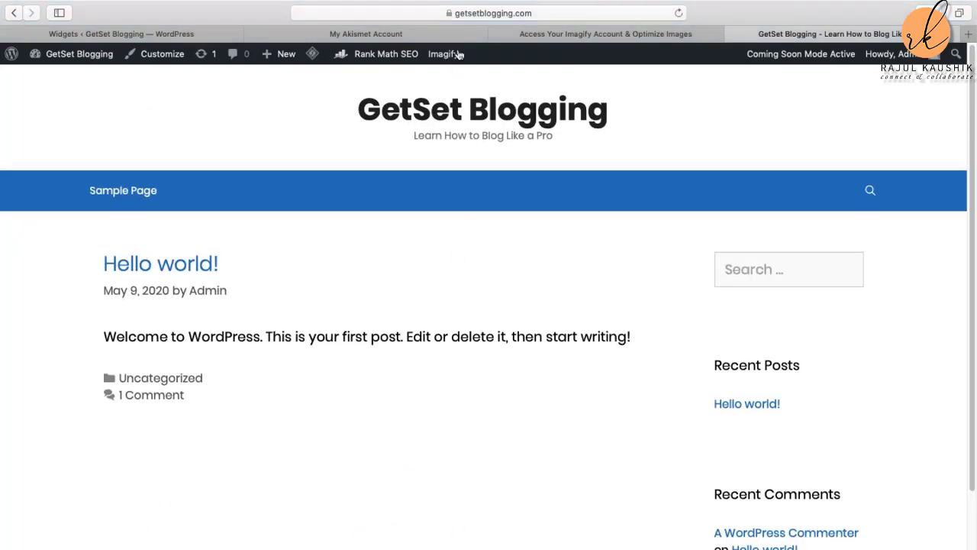
Step: Switch back to the Widgets admin page to review the Right Sidebar and footer widget areas
click(139, 35)
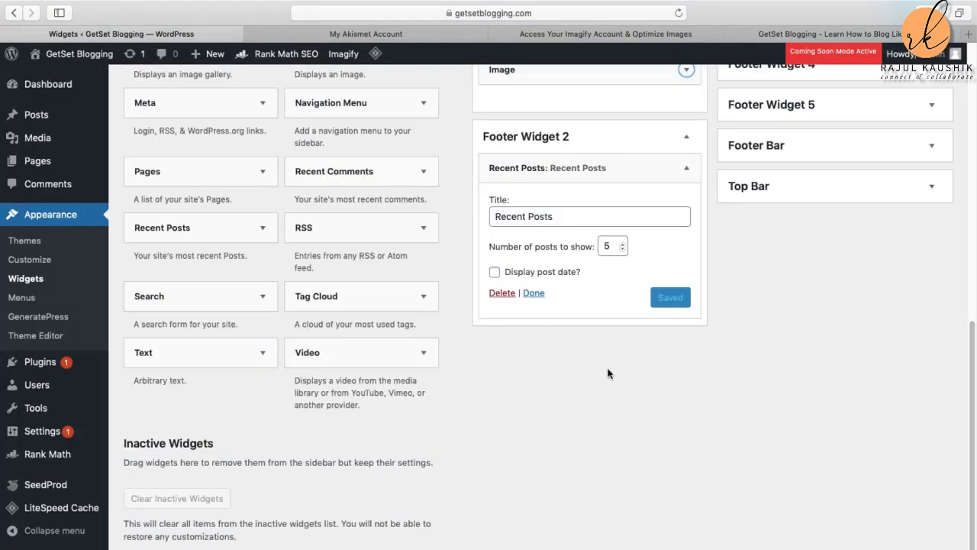
scroll(594, 361, up, 6)
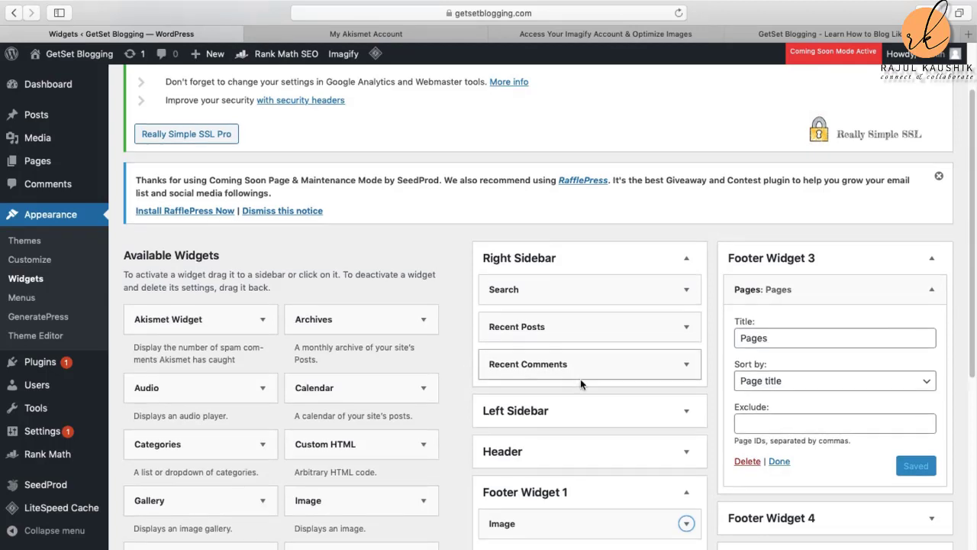
scroll(580, 379, down, 1)
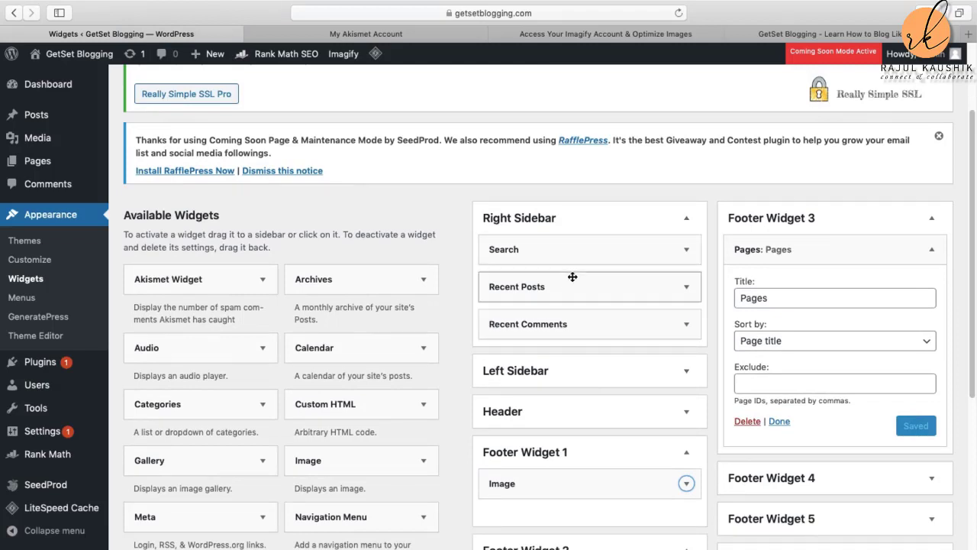
click(804, 36)
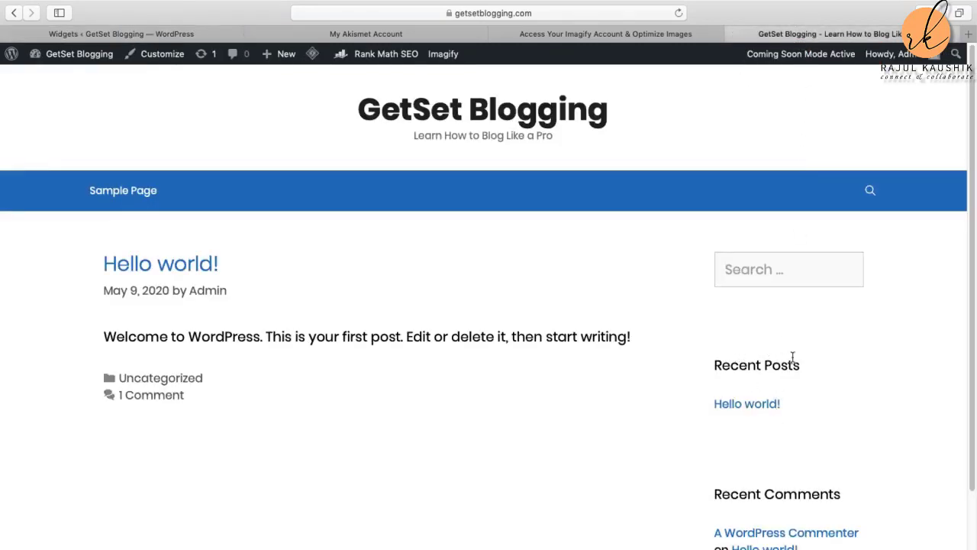
scroll(806, 504, down, 1)
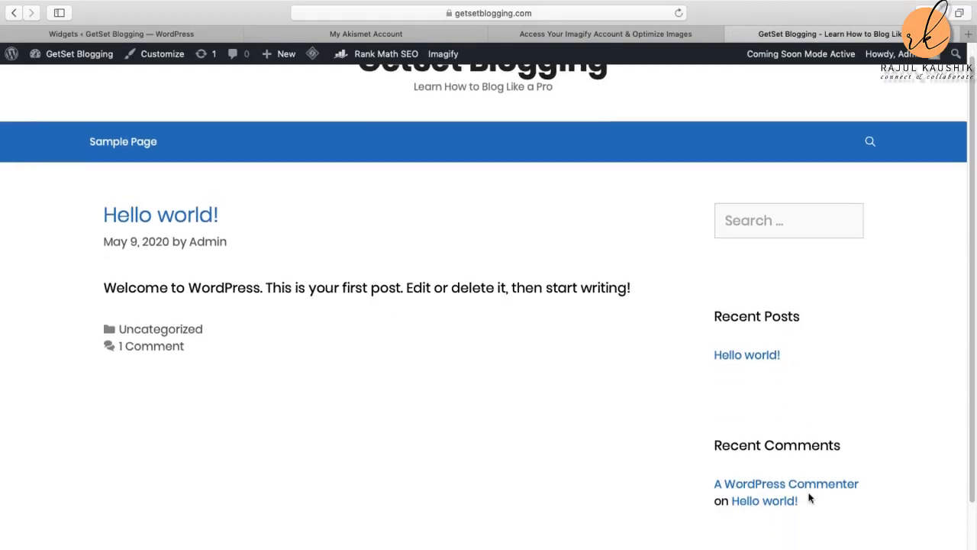
scroll(816, 503, down, 2)
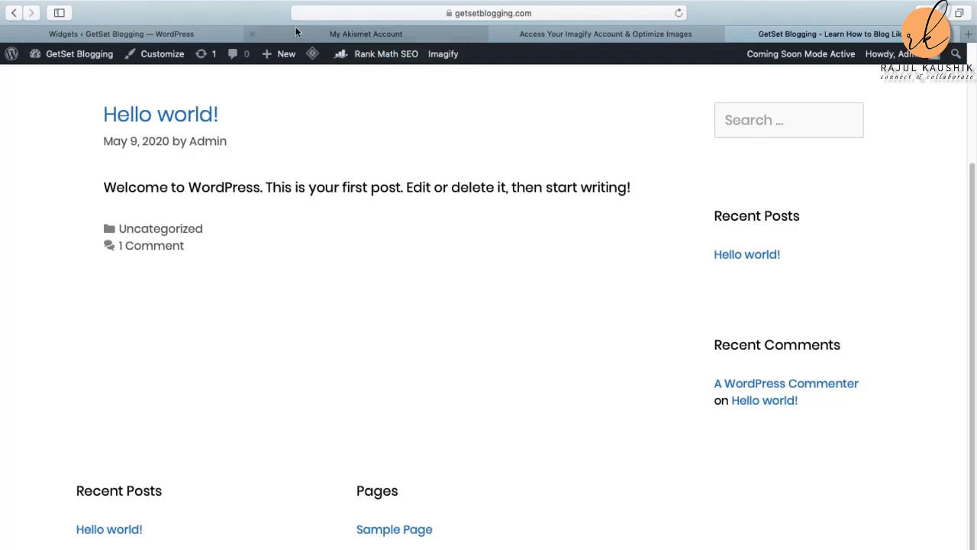
click(86, 38)
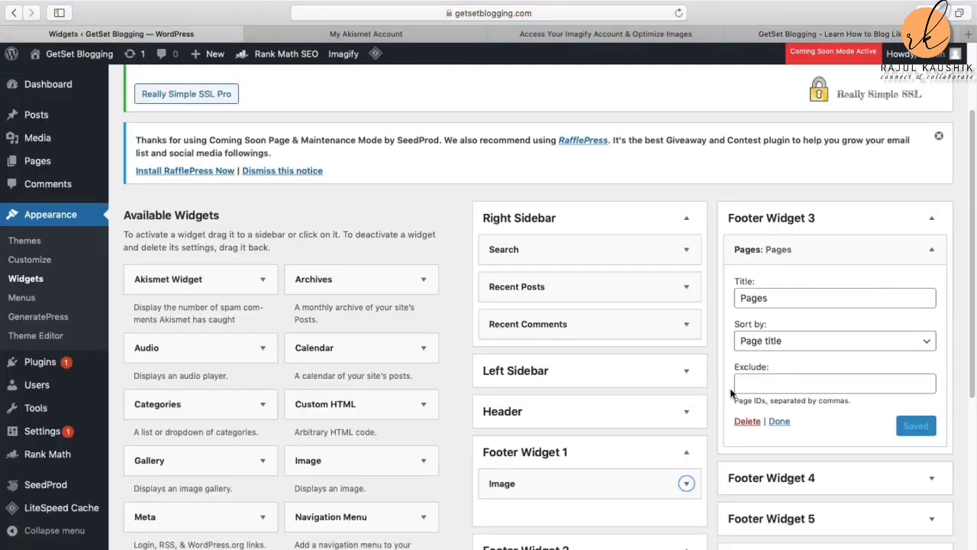
click(687, 326)
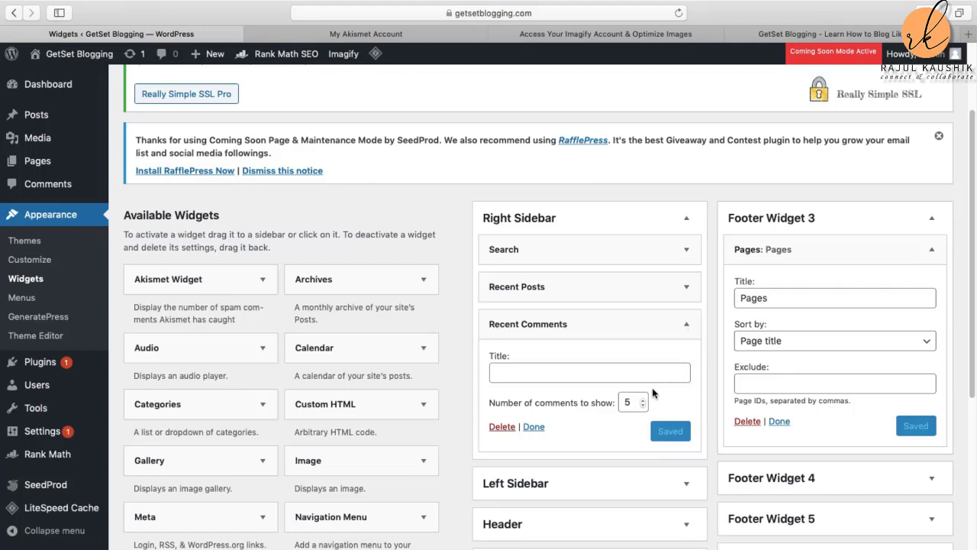
click(504, 430)
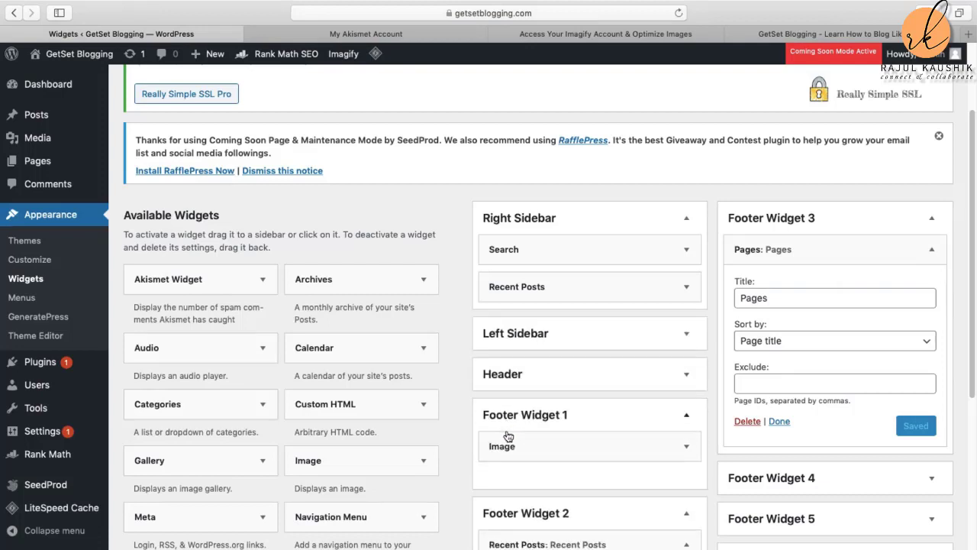
click(851, 34)
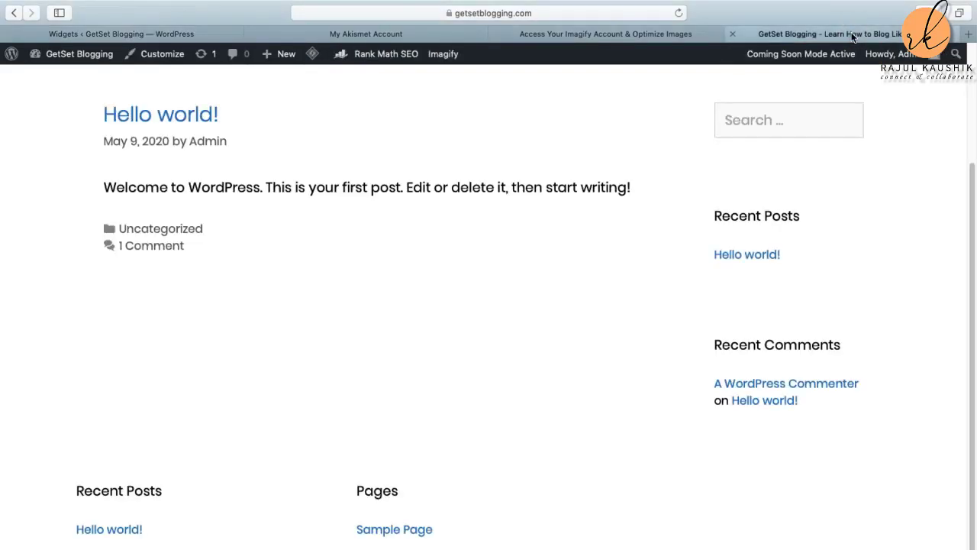
click(678, 13)
click(182, 34)
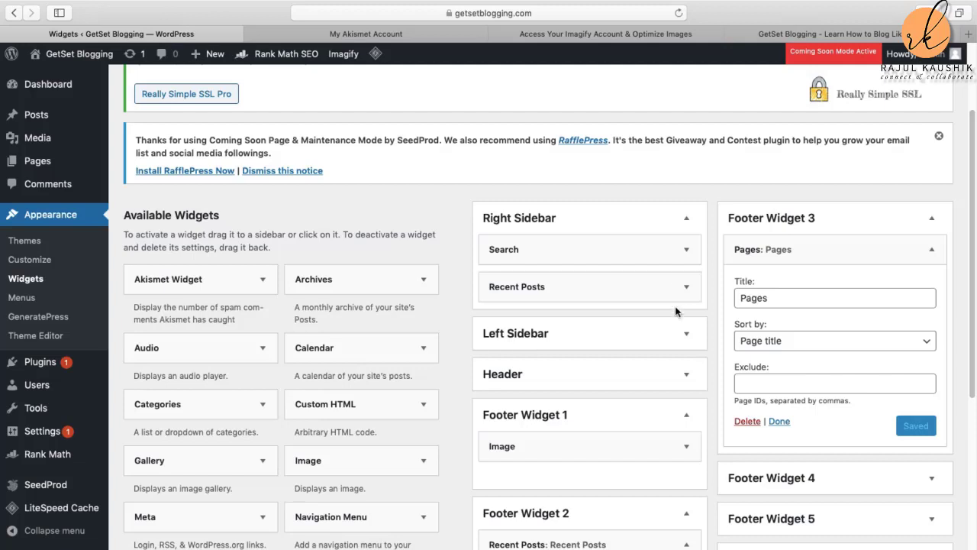
click(841, 32)
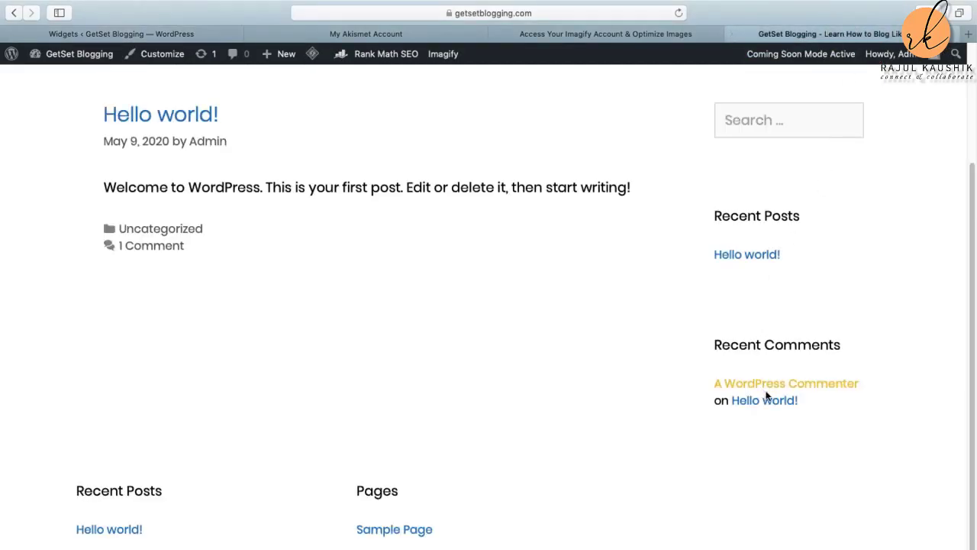
click(678, 13)
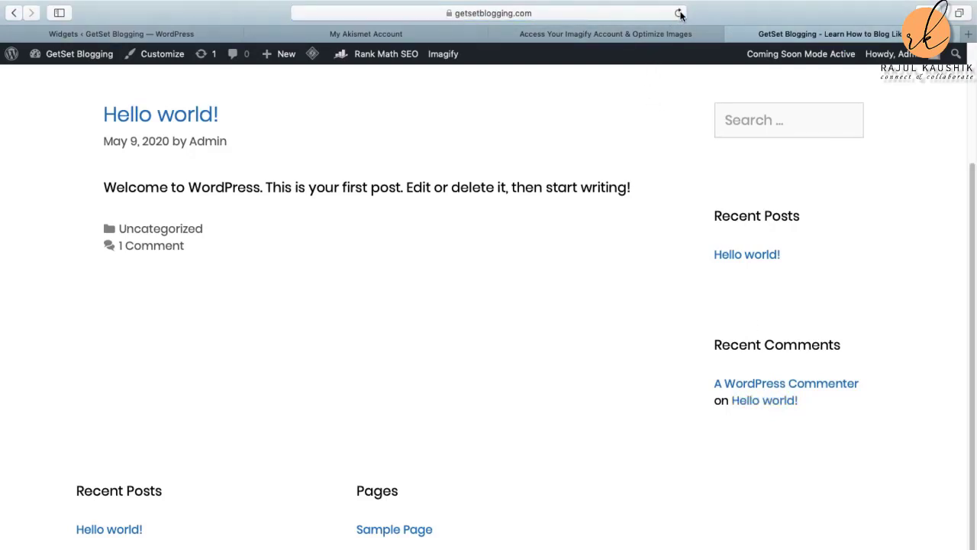
click(141, 35)
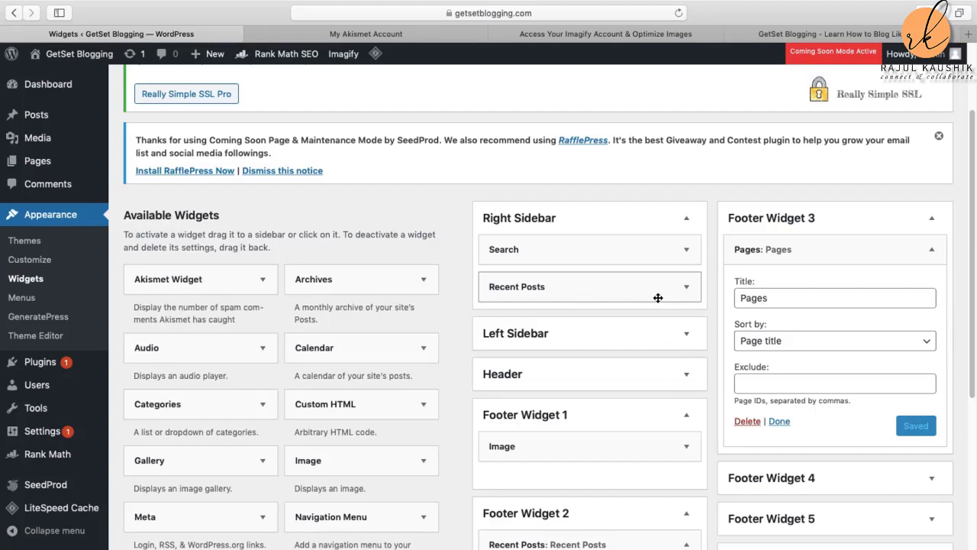
key(super+shift+5)
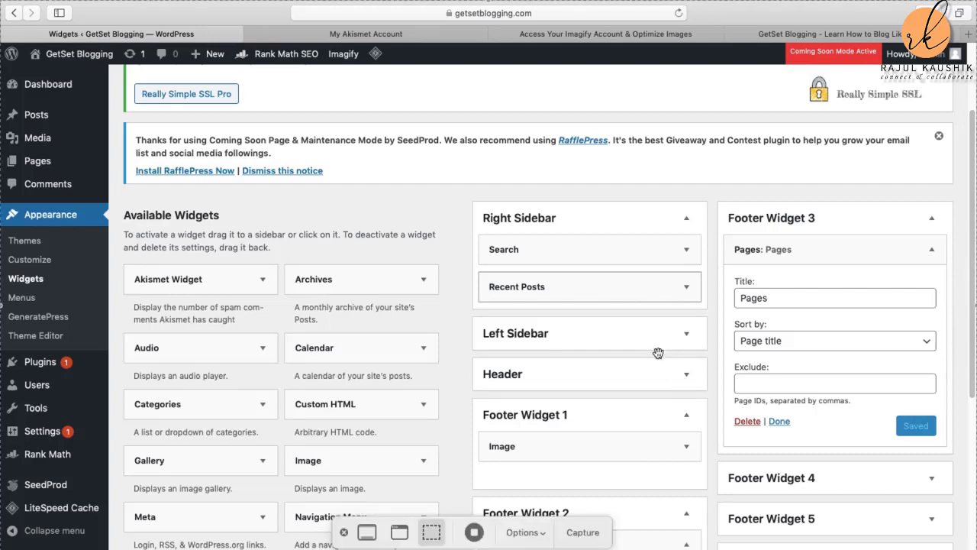
click(475, 532)
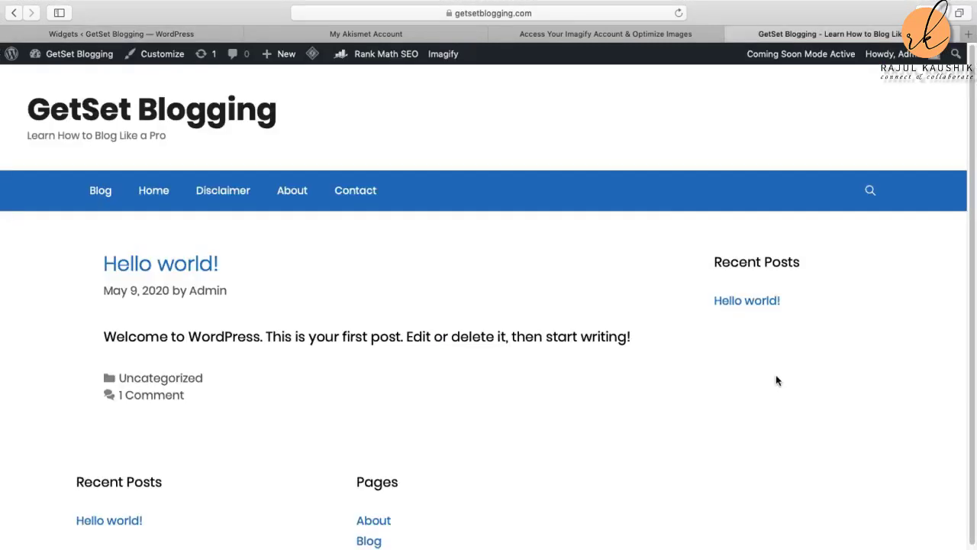
click(162, 34)
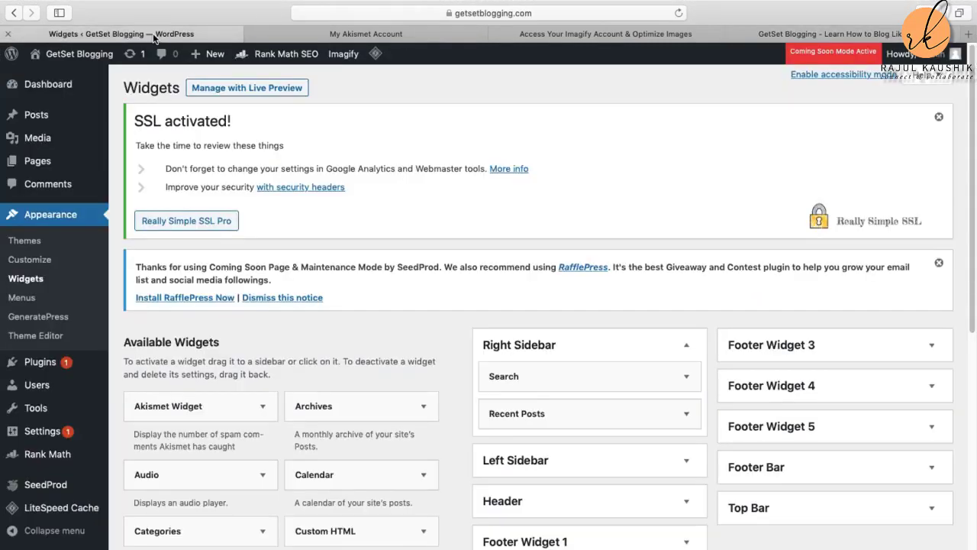
scroll(328, 502, down, 3)
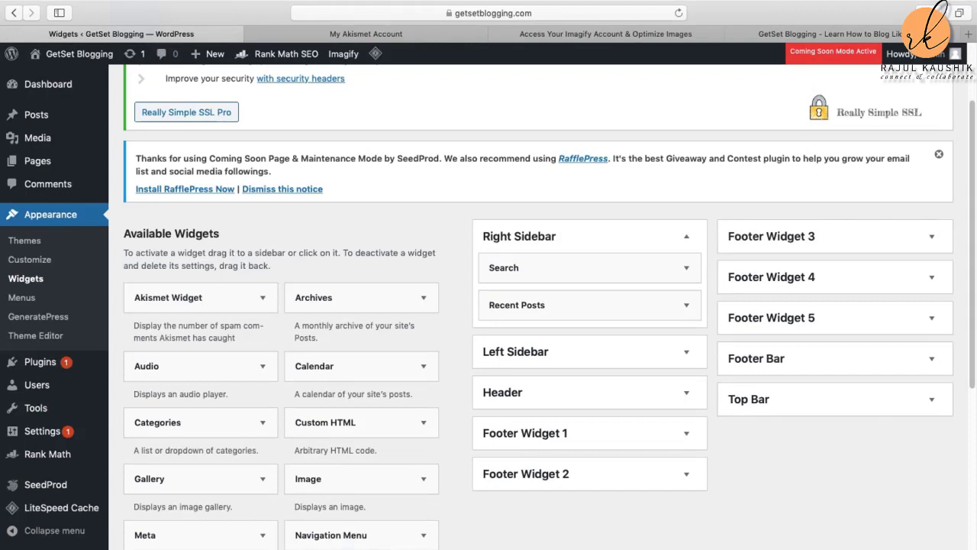
scroll(386, 503, down, 3)
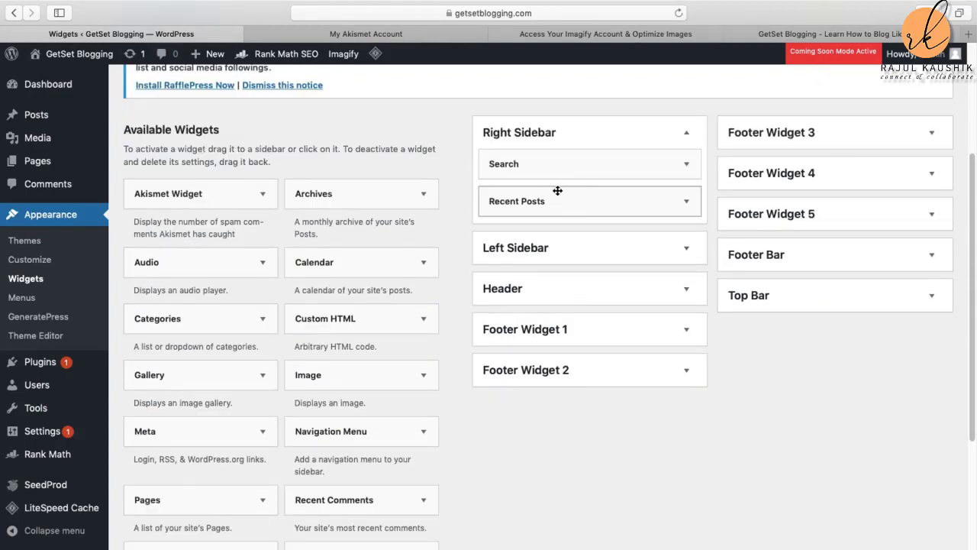
click(771, 33)
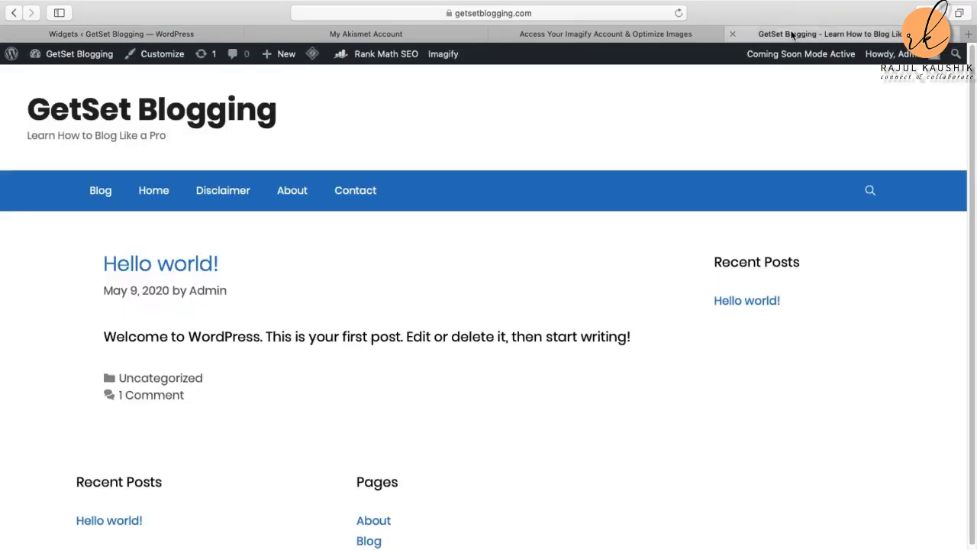
click(678, 13)
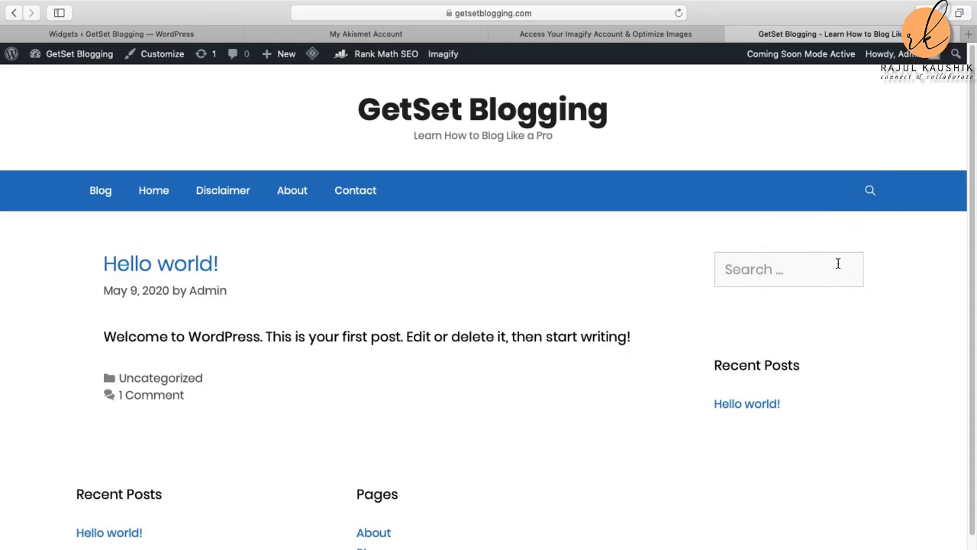
click(114, 38)
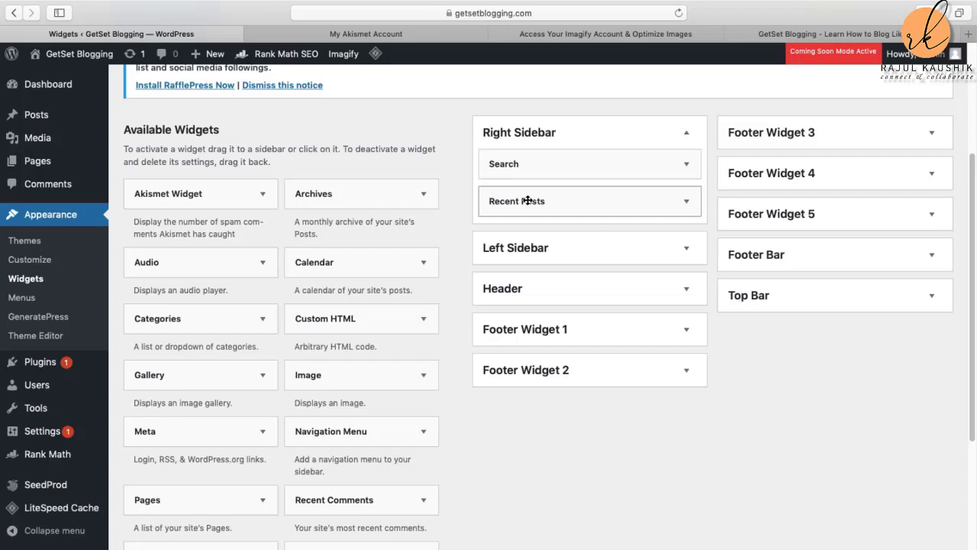
click(829, 34)
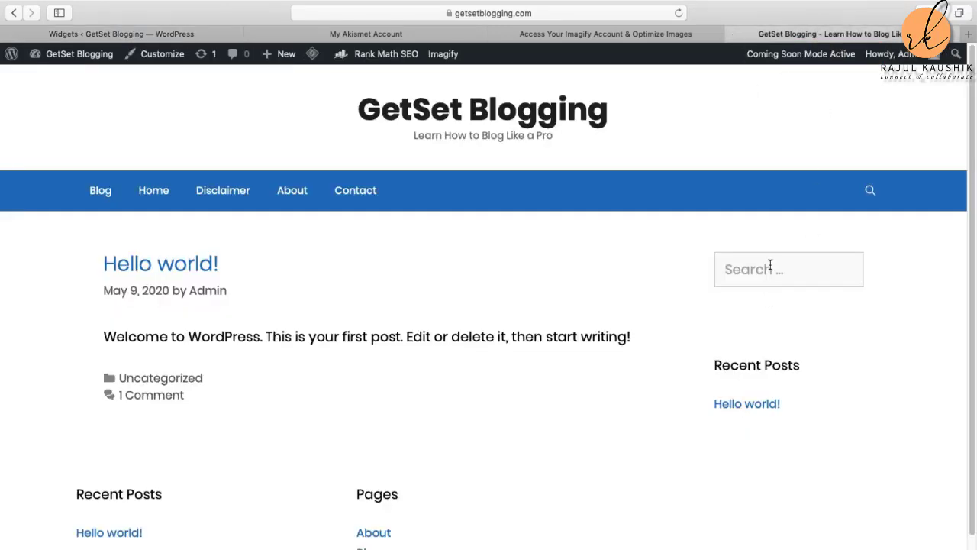
Step: Delete the Search widget from the Right Sidebar on the Widgets page
click(73, 34)
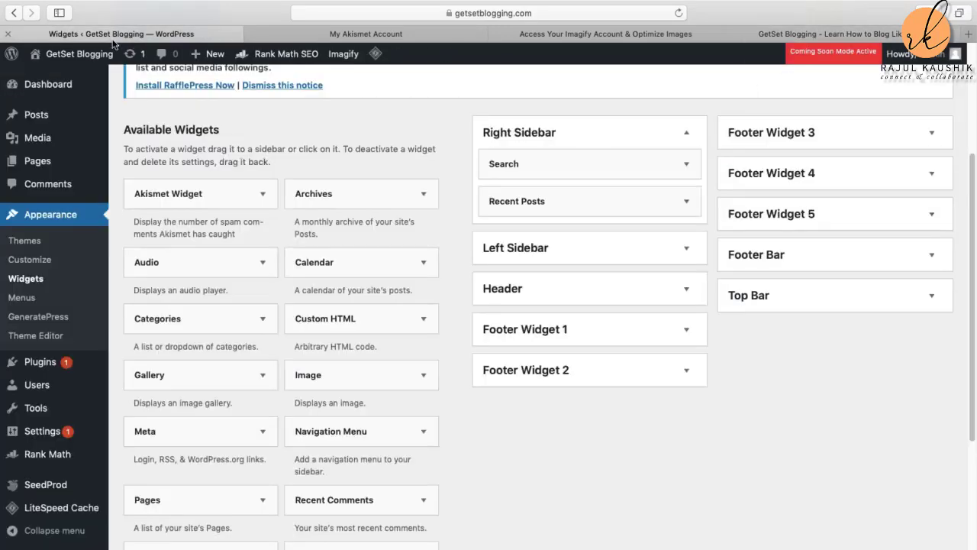
click(679, 170)
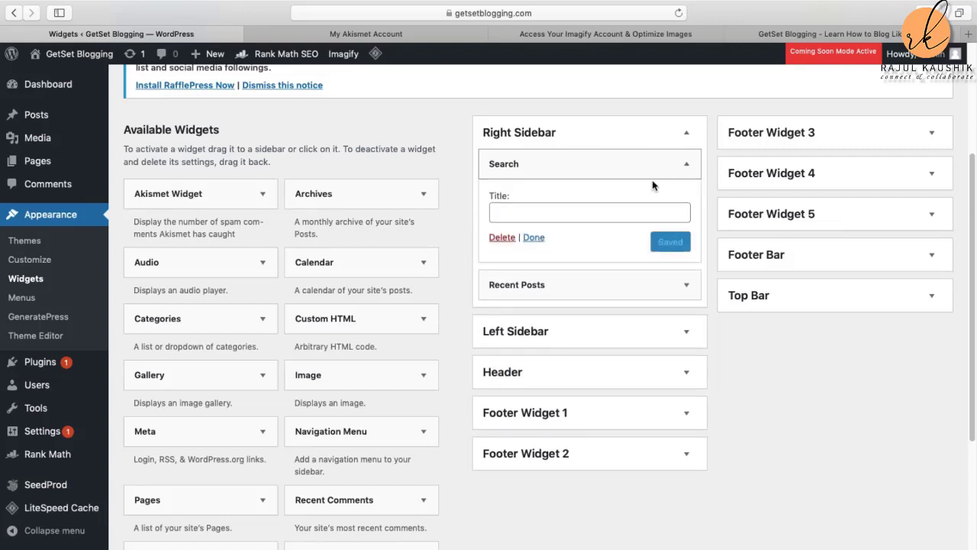
click(503, 240)
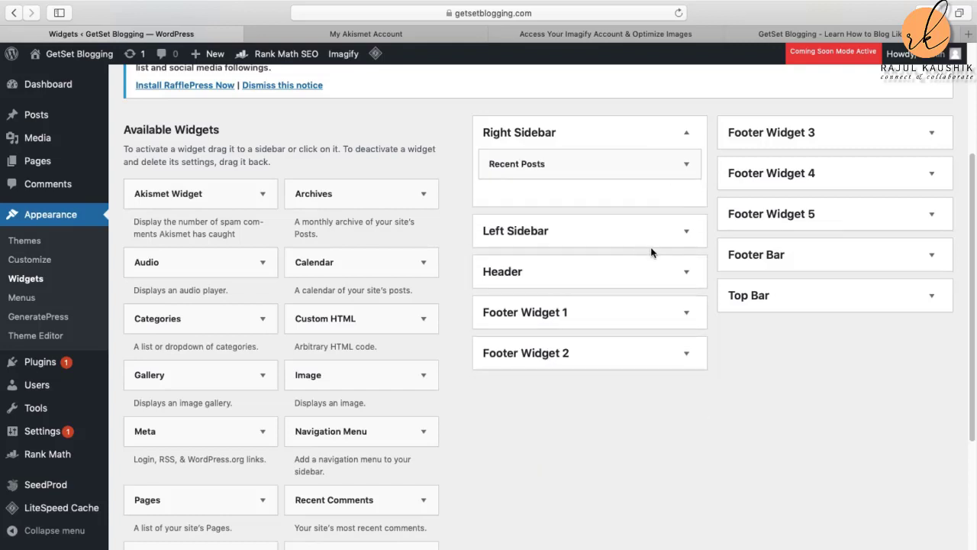
Step: Reload the live site to confirm the sidebar shows only Recent Posts, then return to Widgets
click(825, 33)
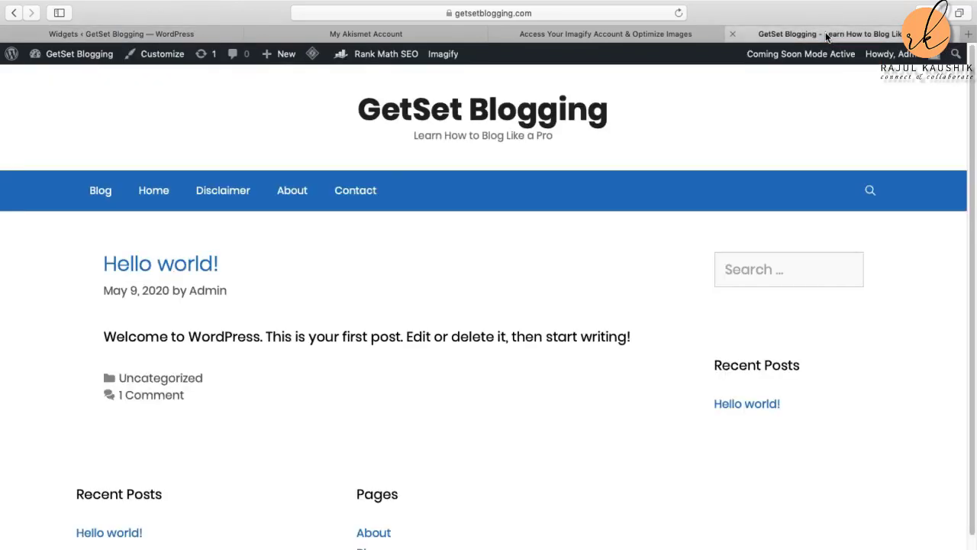
click(678, 14)
click(103, 34)
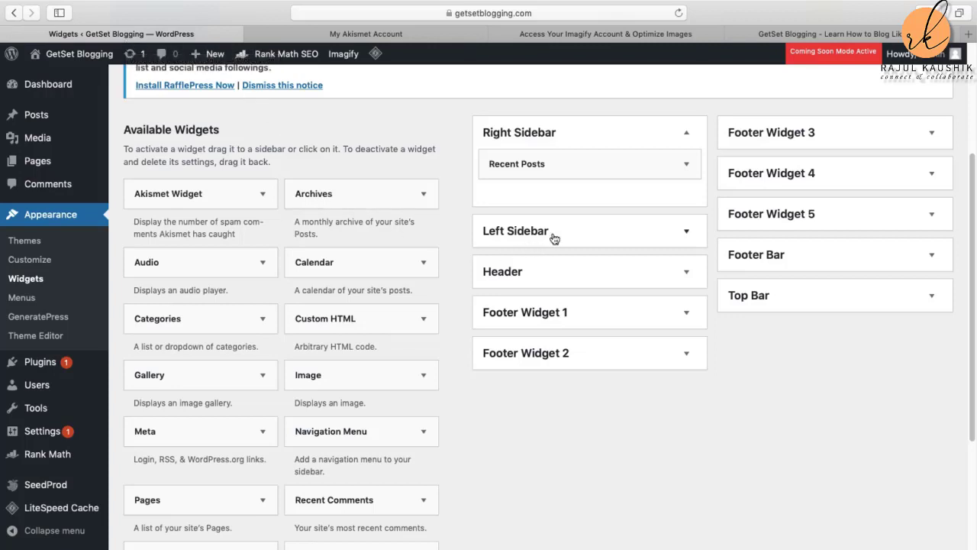
Step: Review the widget areas and check the live front page before returning to Widgets
scroll(628, 243, down, 4)
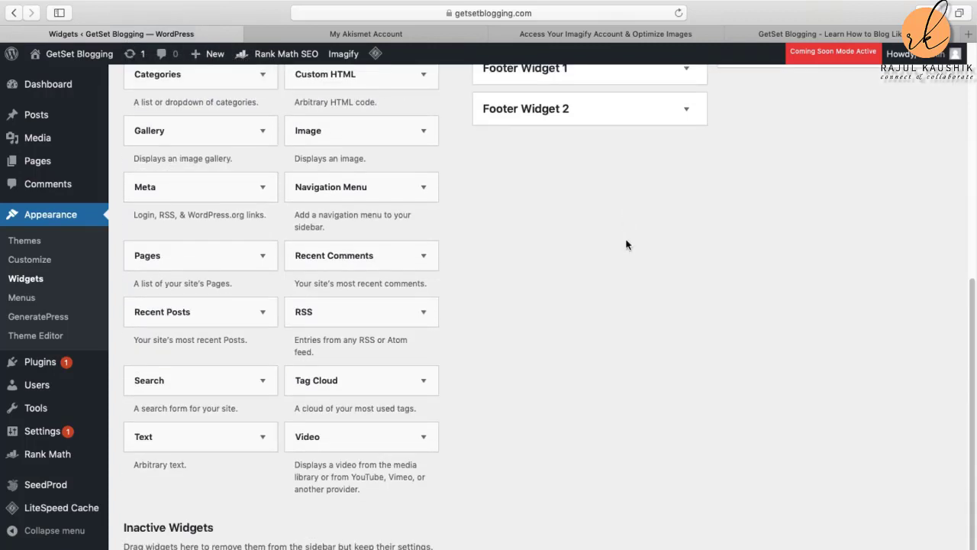
scroll(627, 240, up, 5)
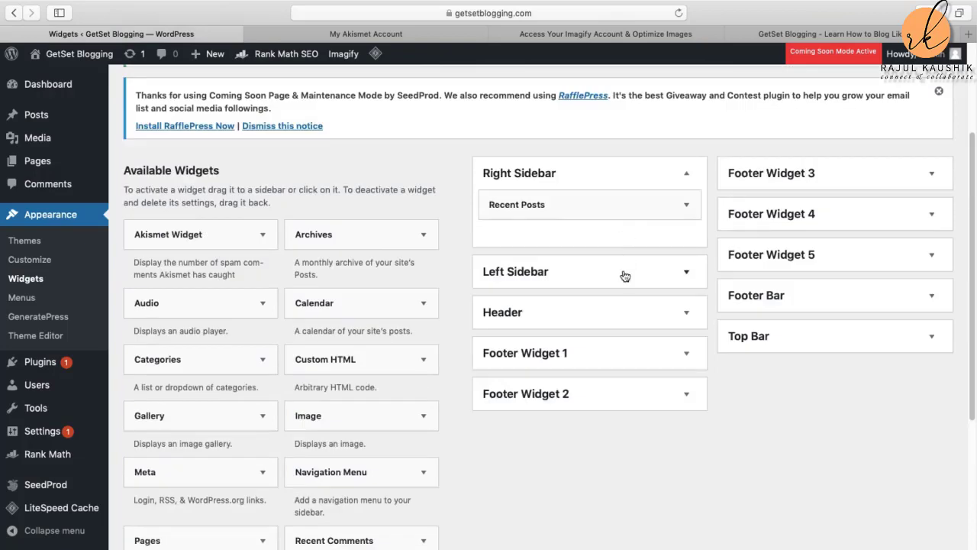
scroll(670, 424, up, 1)
scroll(672, 425, up, 3)
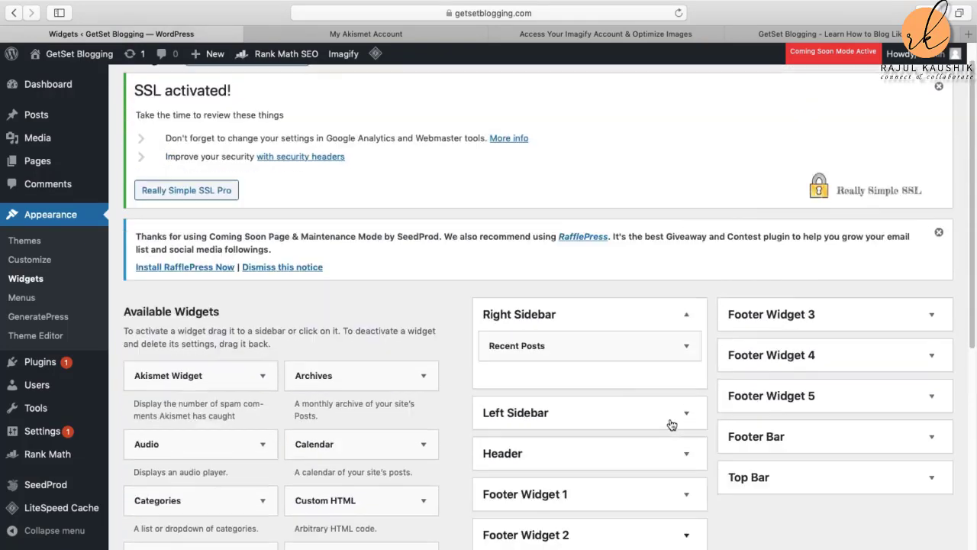
scroll(672, 425, down, 1)
scroll(672, 425, down, 3)
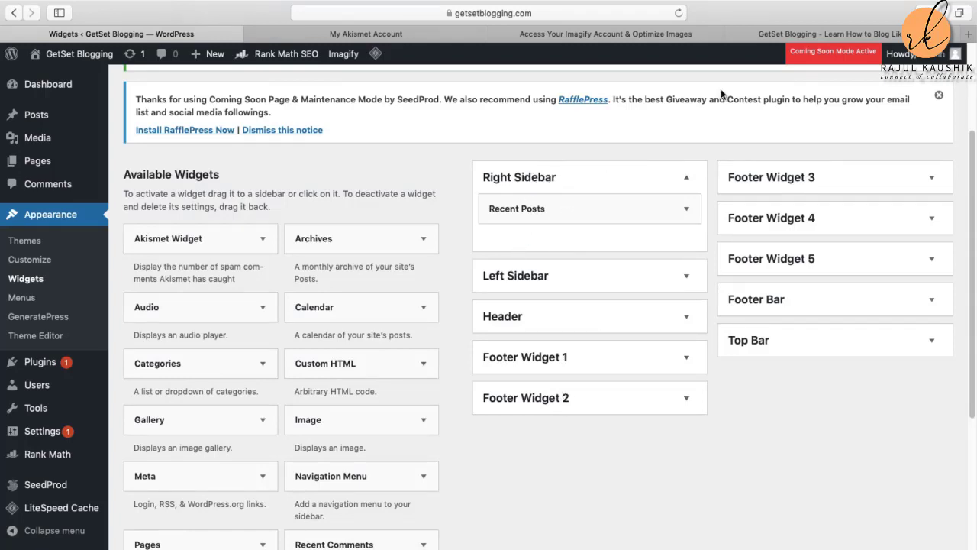
click(840, 37)
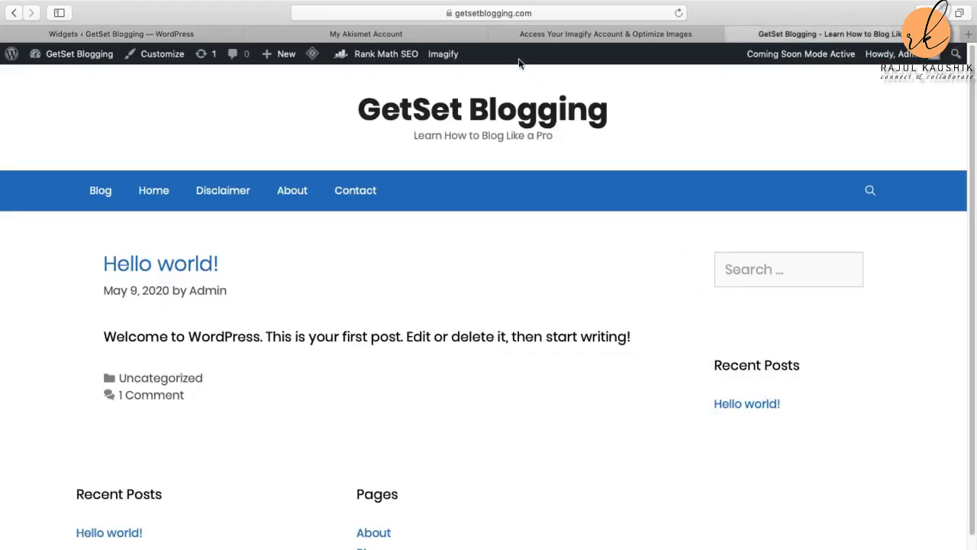
click(177, 32)
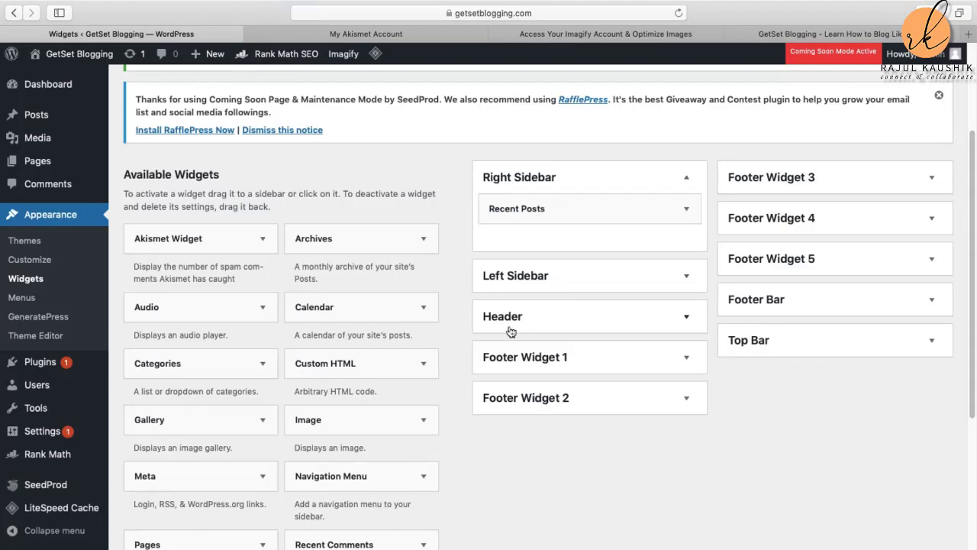
Step: Launch the GetSet Blogging Customizer via Appearance > Customize in the admin sidebar
scroll(351, 447, down, 3)
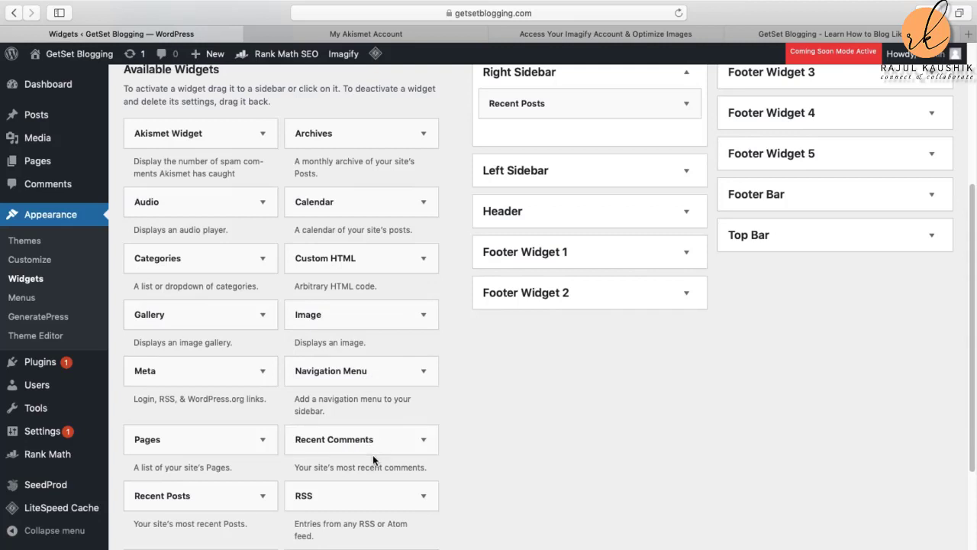
scroll(373, 454, down, 1)
scroll(373, 456, down, 3)
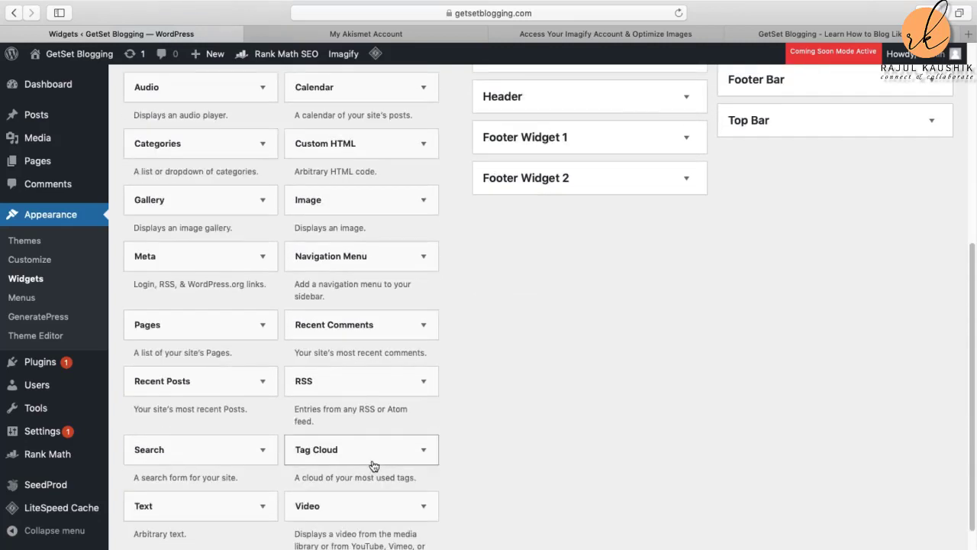
scroll(281, 450, up, 5)
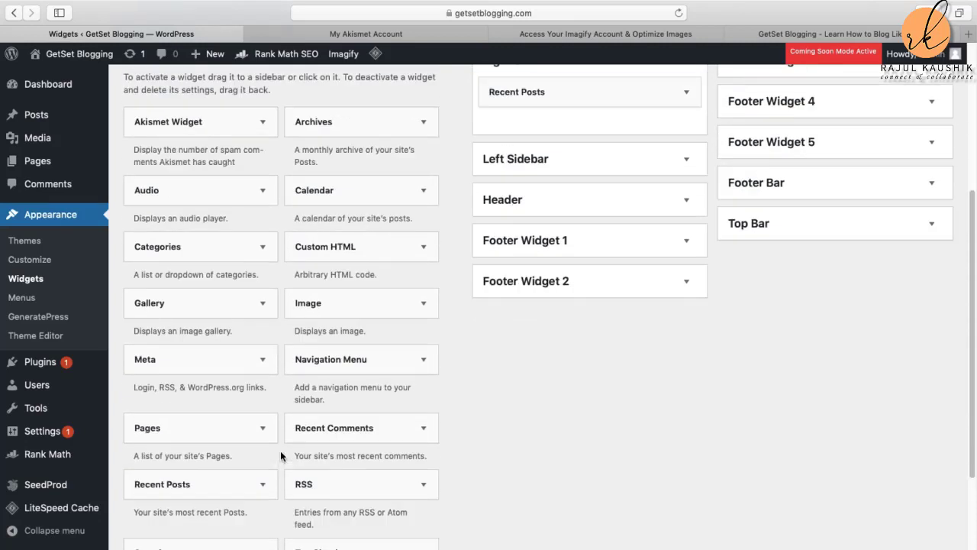
scroll(280, 448, up, 2)
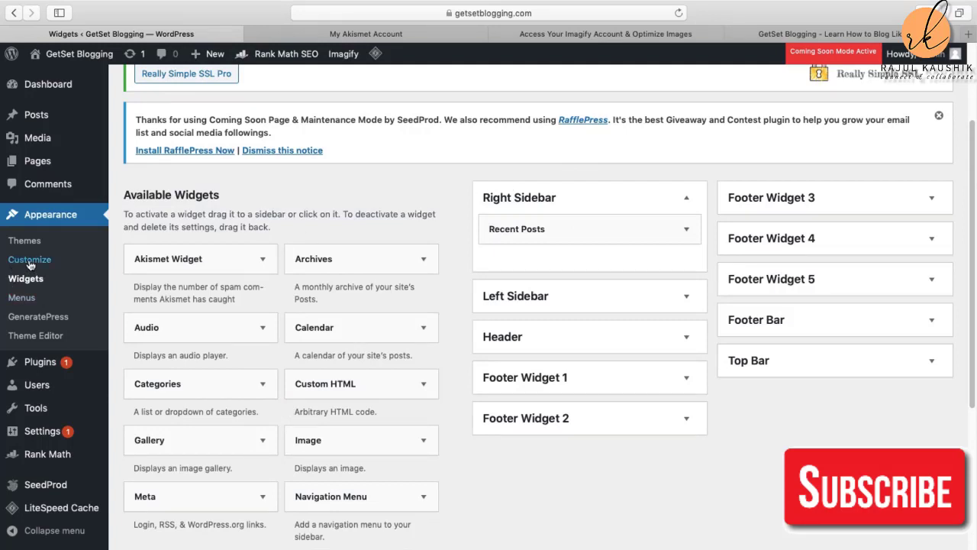
click(29, 264)
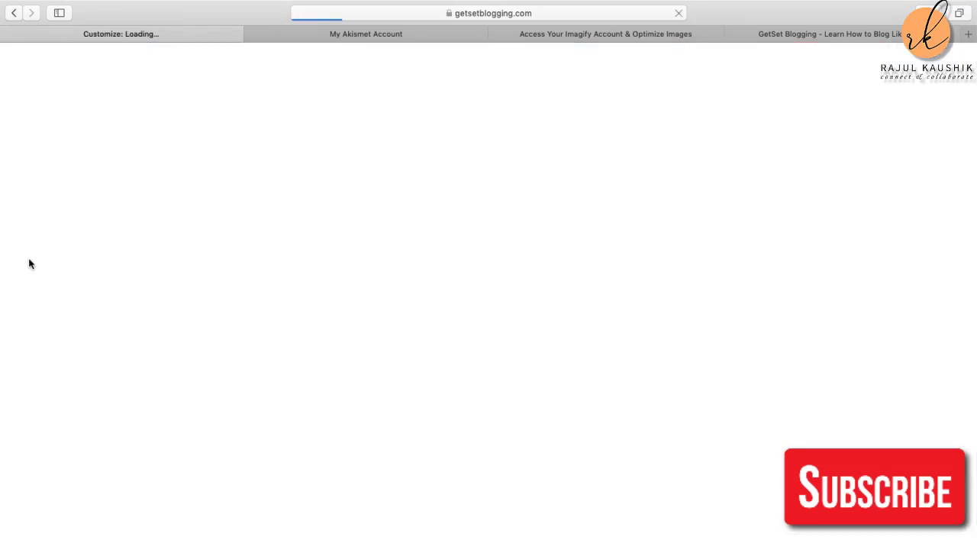
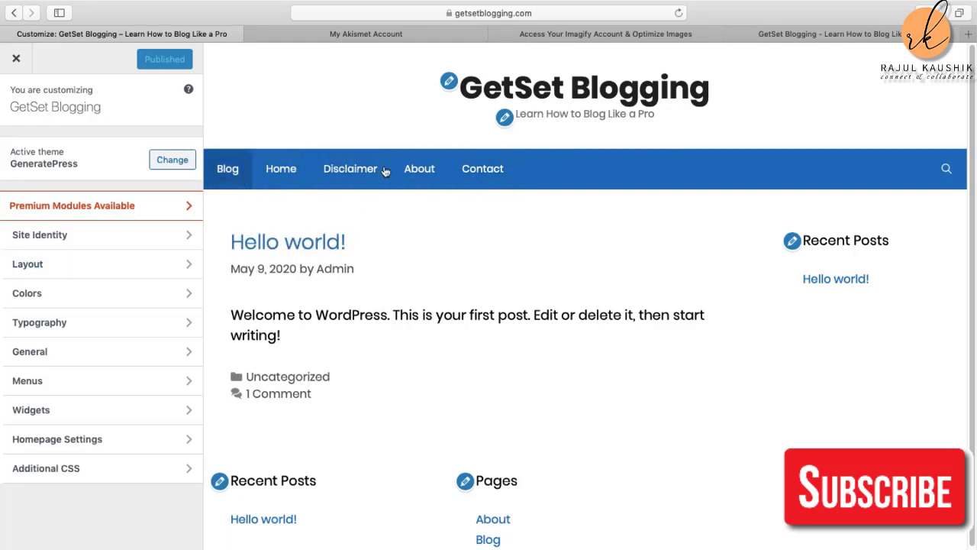
Step: Set the Primary Navigation alignment to Center and publish it
click(56, 267)
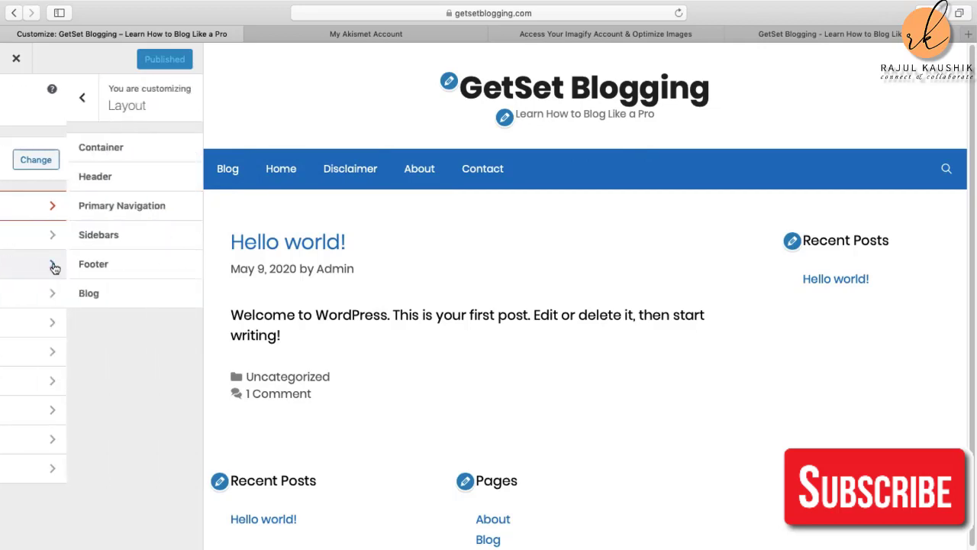
click(83, 205)
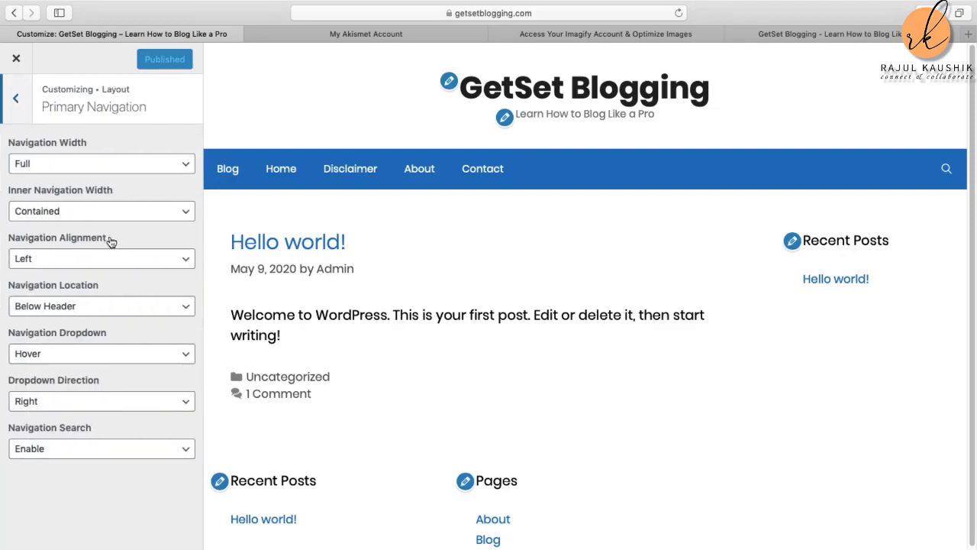
click(73, 261)
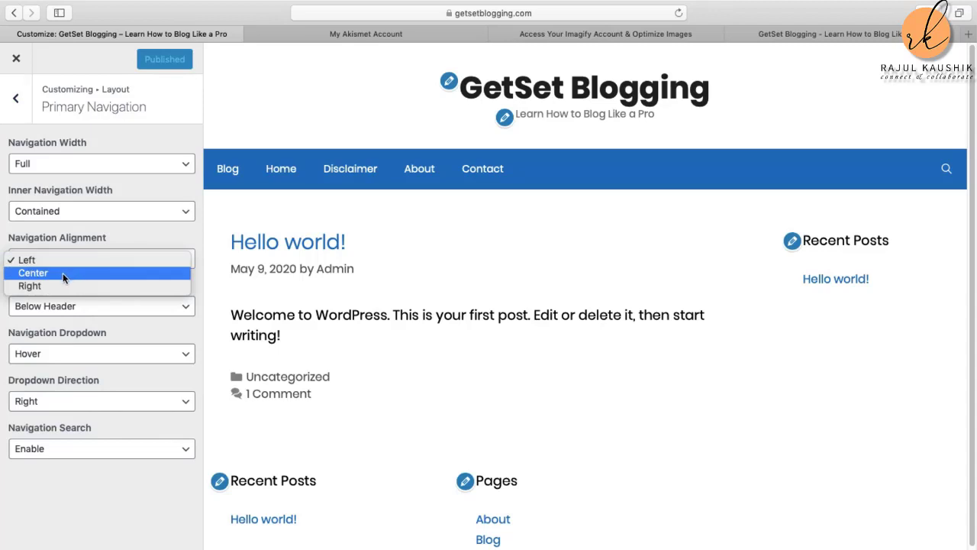
click(62, 273)
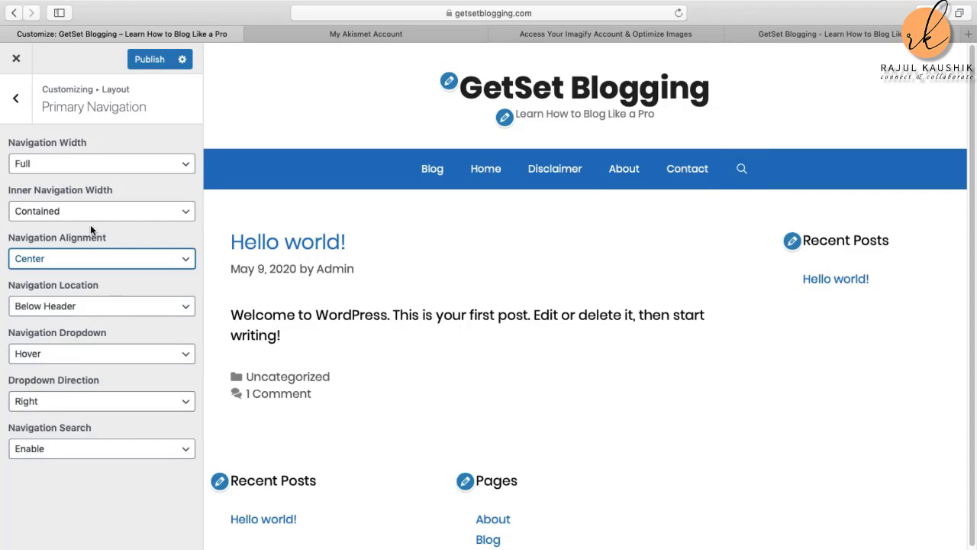
click(157, 60)
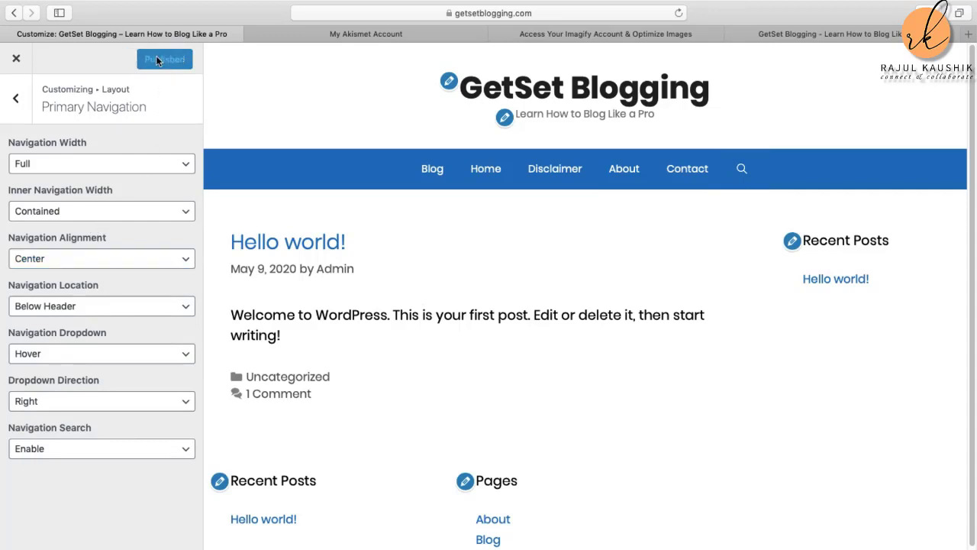
Step: Try a full-width inner footer, revert it to Contained, publish, and close the Customizer
click(20, 97)
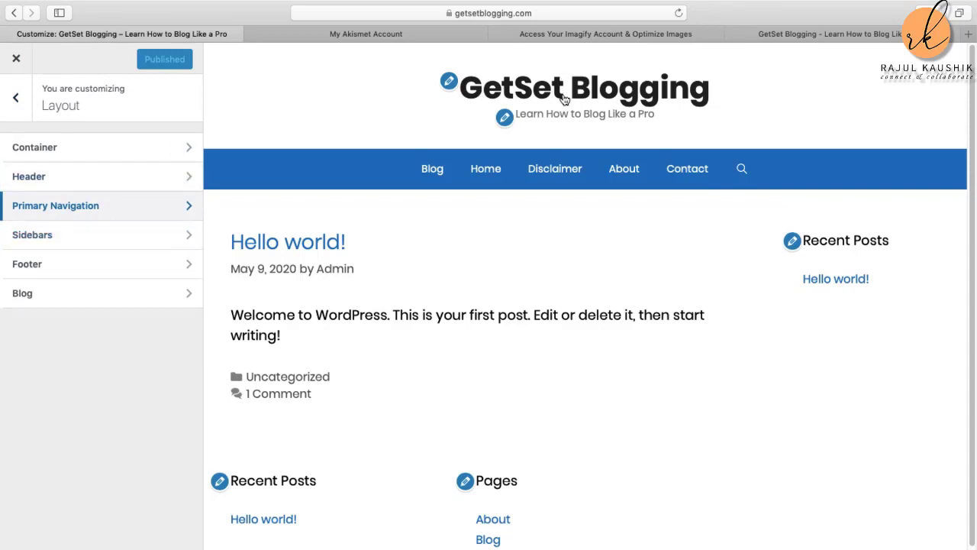
click(126, 267)
scroll(672, 391, down, 2)
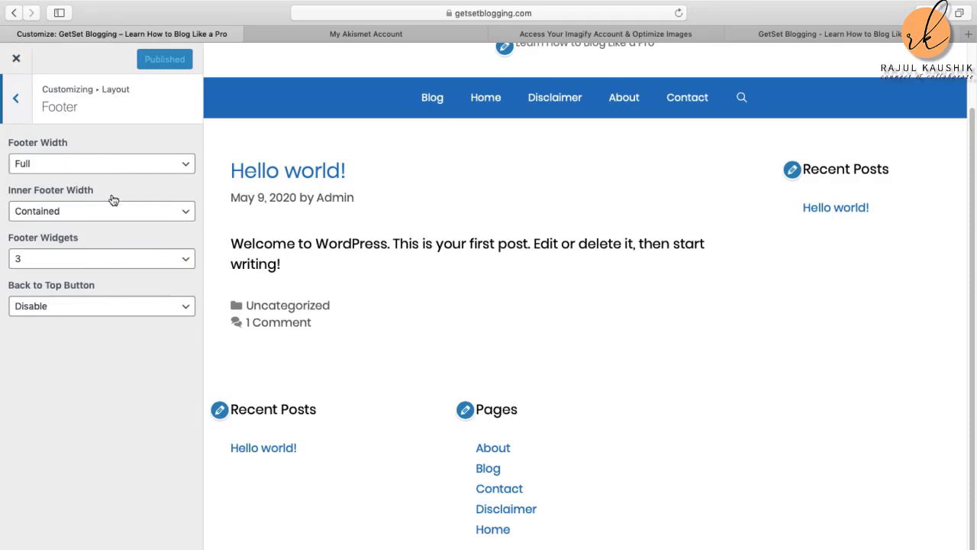
click(135, 208)
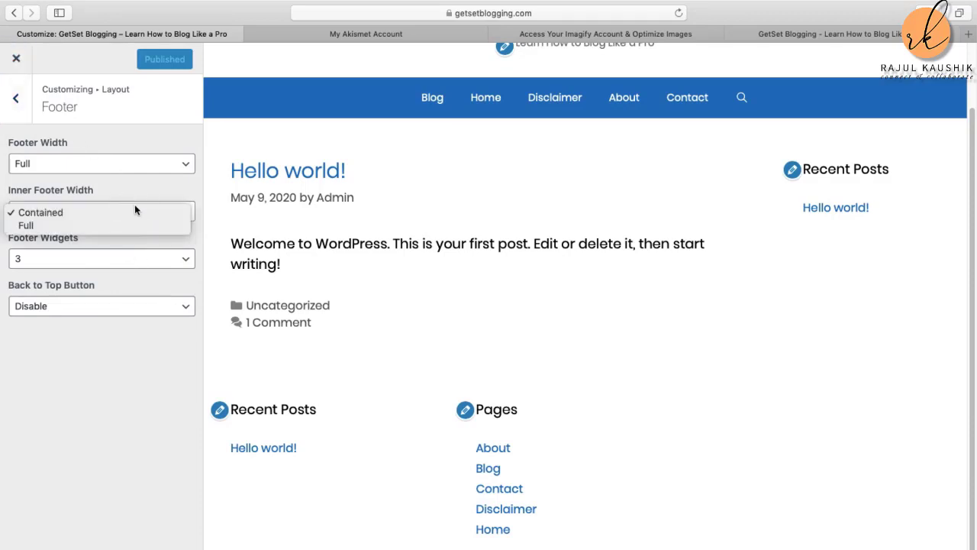
click(109, 225)
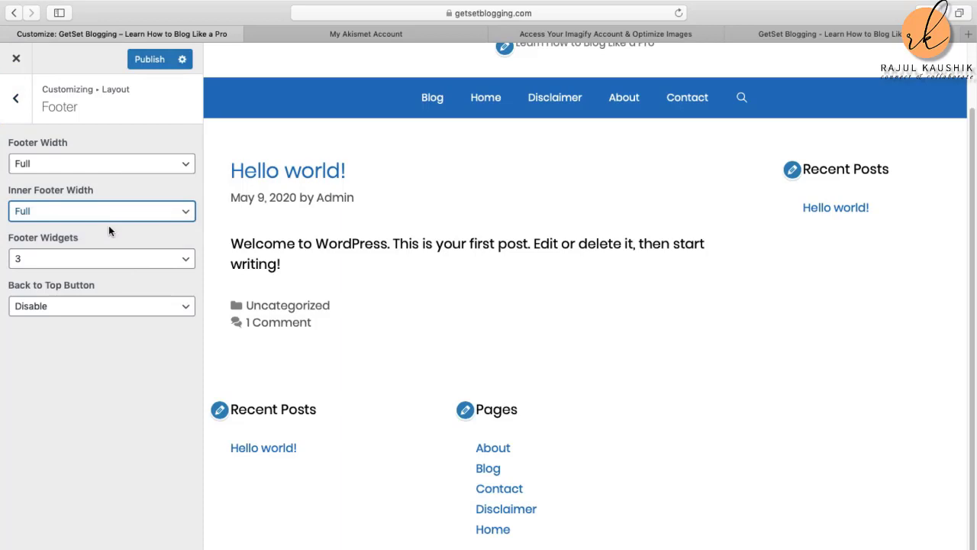
click(107, 210)
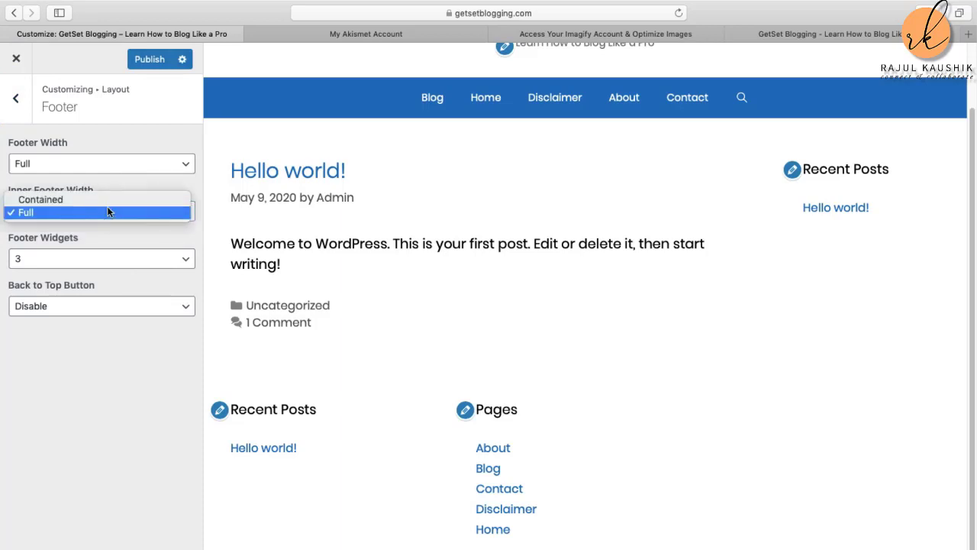
click(96, 199)
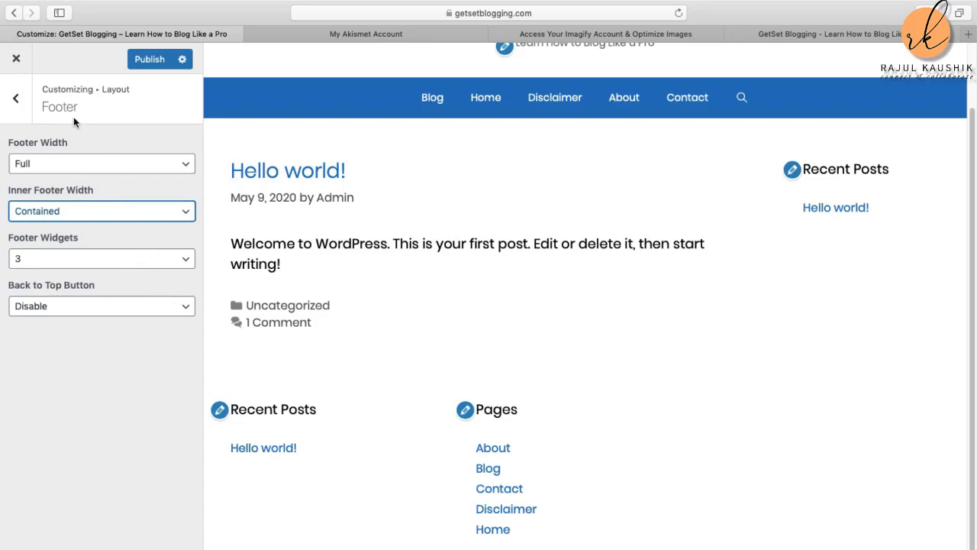
click(152, 58)
click(17, 59)
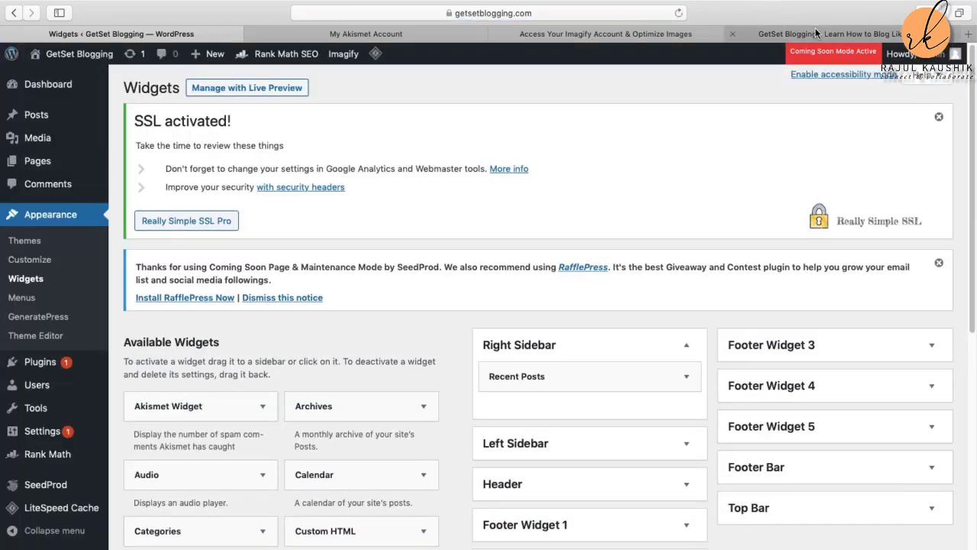
Step: Reload the live site to check the centred header menu, then go to Widgets
click(815, 31)
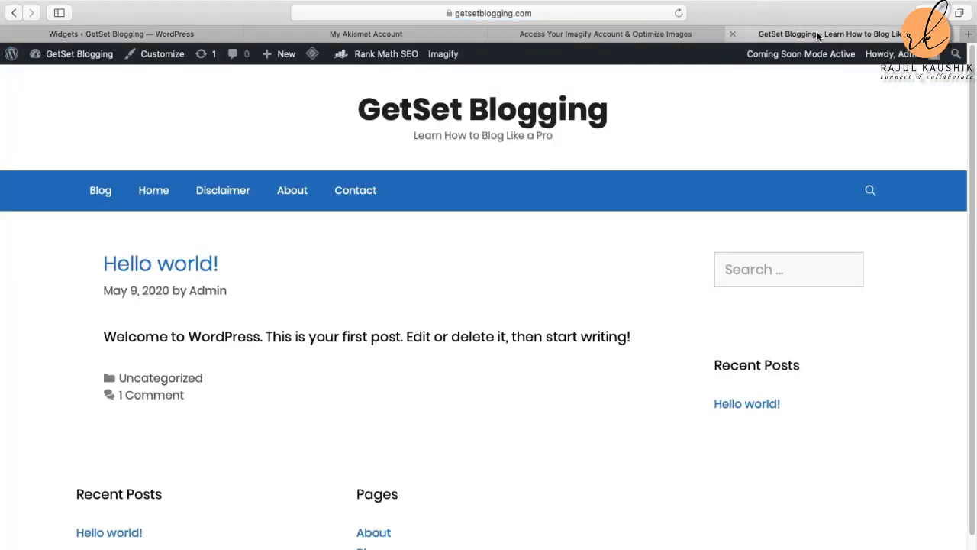
click(686, 14)
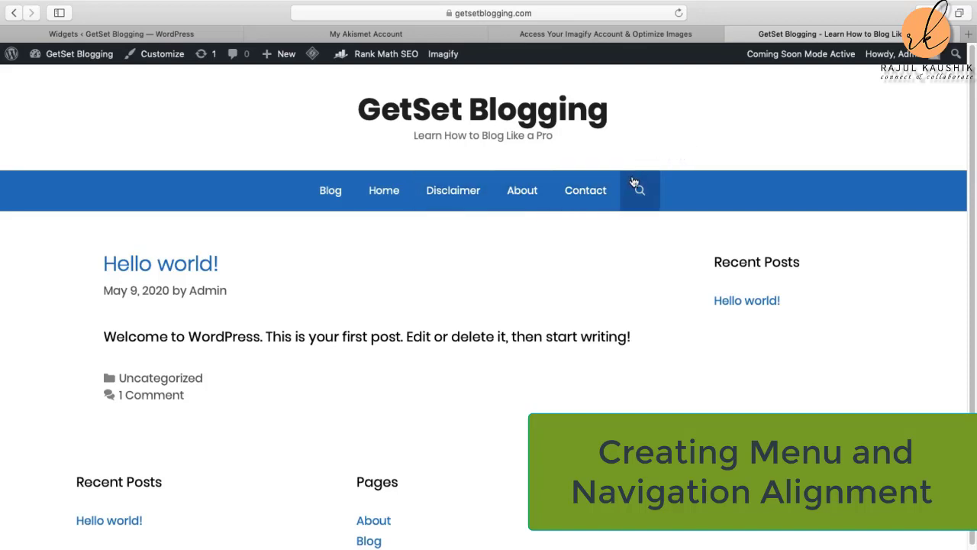
scroll(466, 197, down, 2)
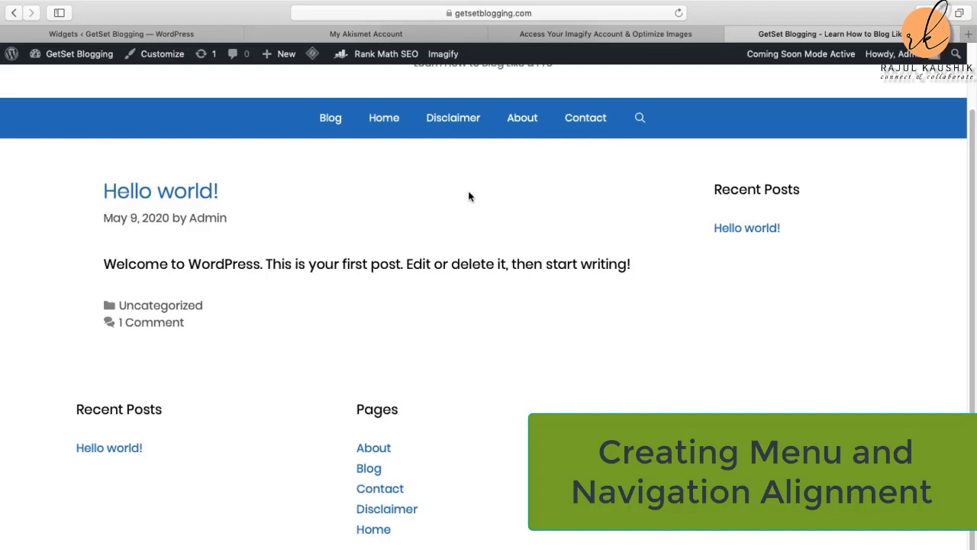
scroll(468, 196, up, 2)
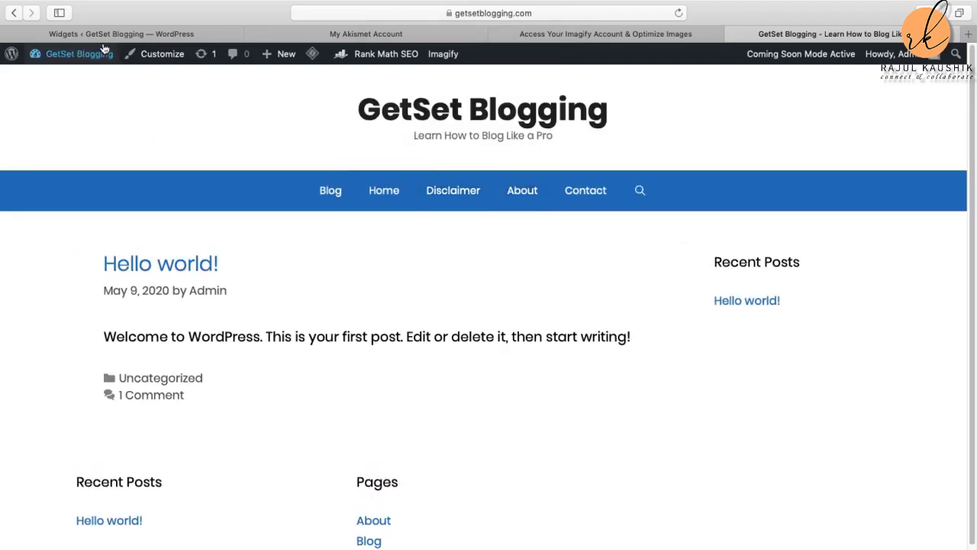
mouse_move(104, 49)
click(43, 115)
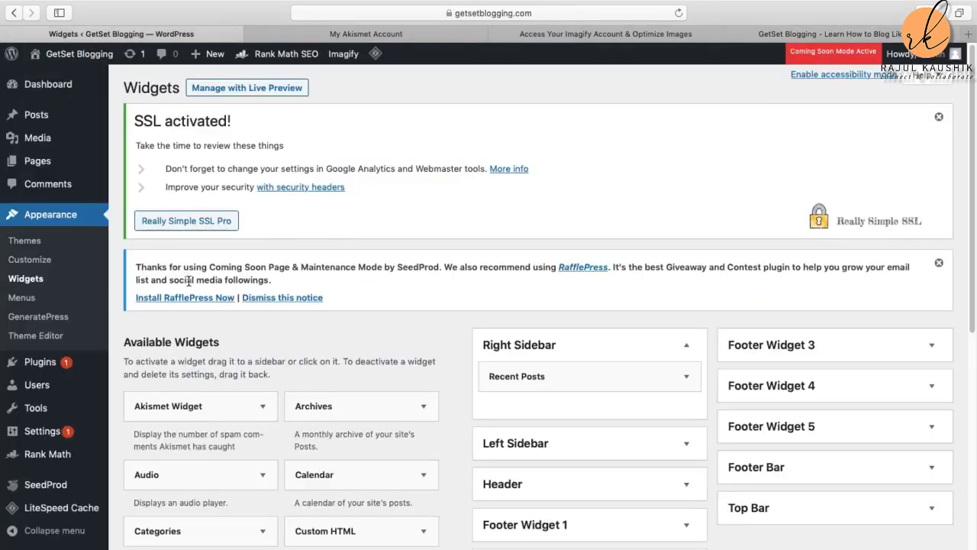
Step: Under Appearance > Menus, assign Header Menu to the Primary Menu location and save it
click(25, 300)
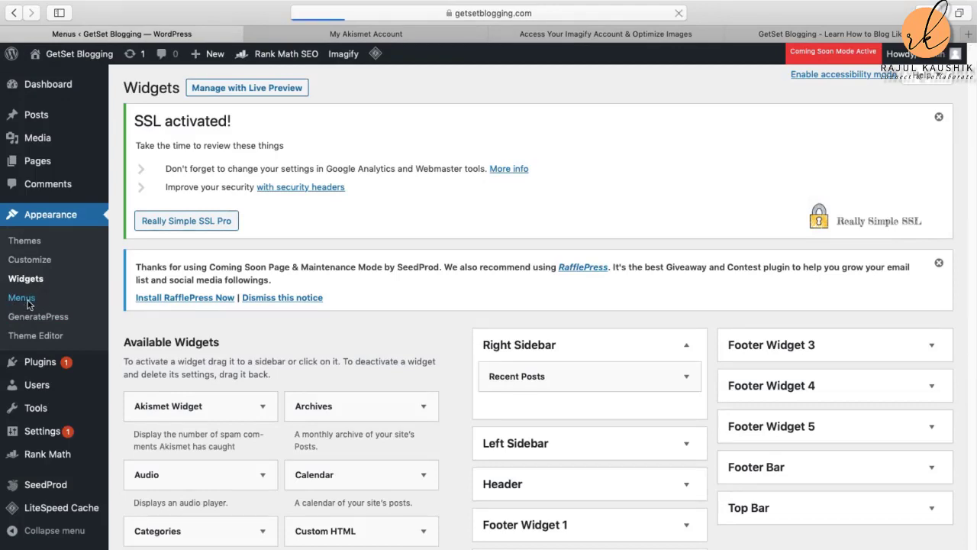
scroll(544, 407, down, 5)
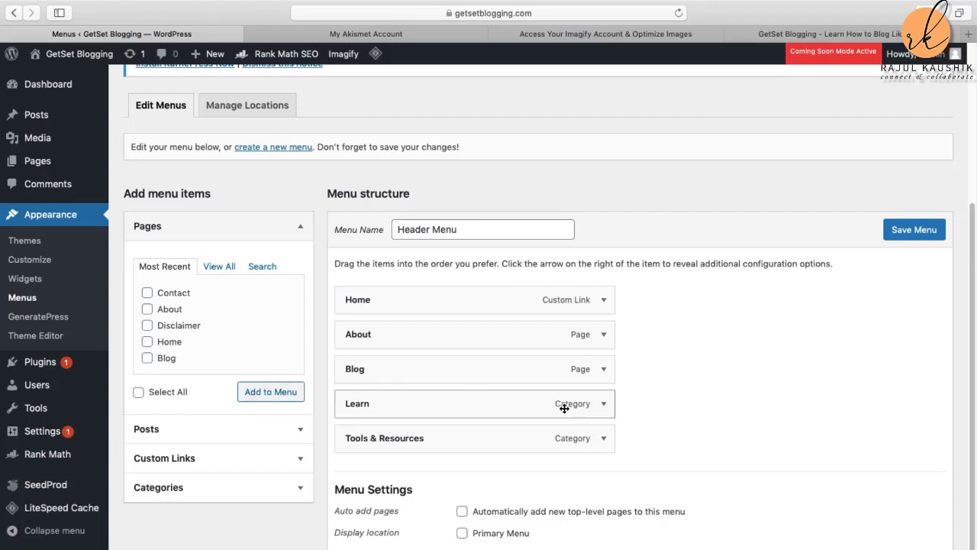
scroll(586, 418, down, 1)
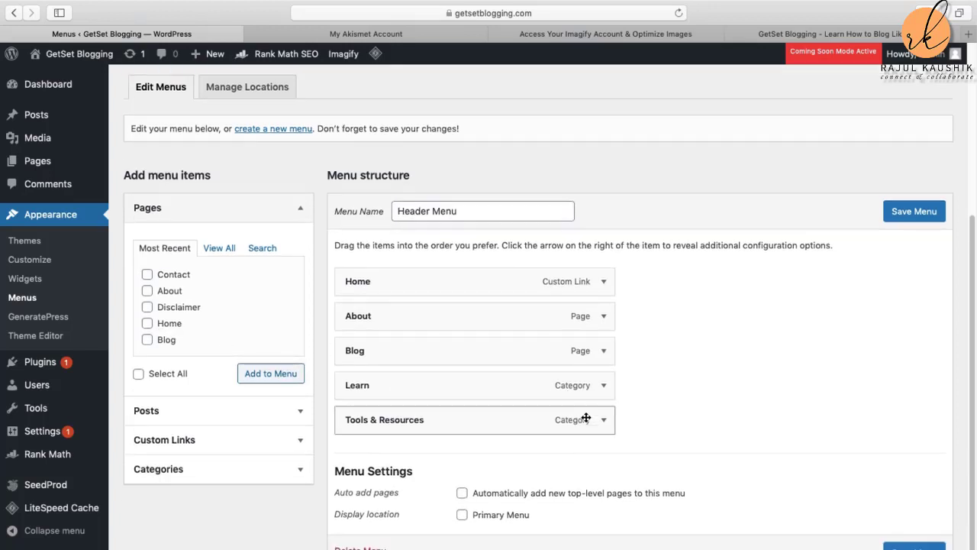
click(462, 515)
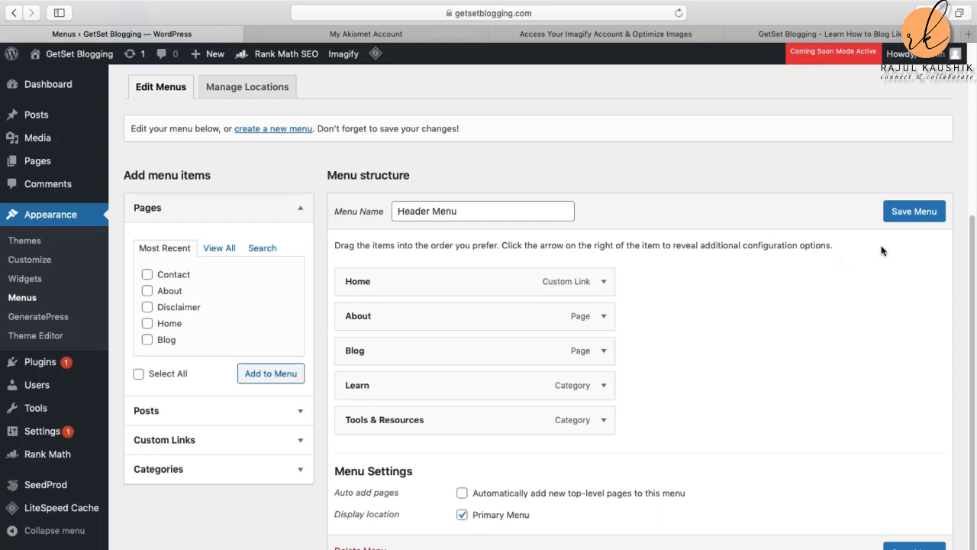
click(913, 221)
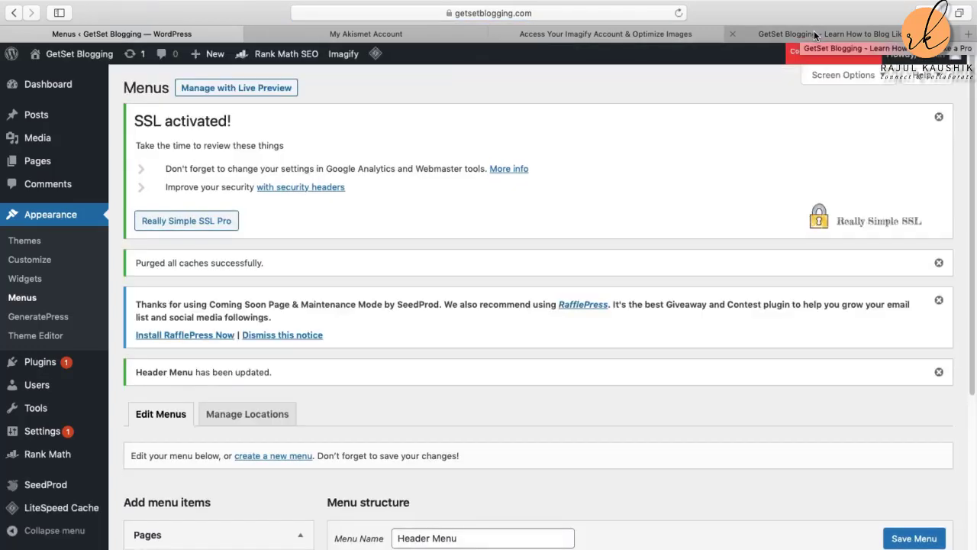
click(814, 32)
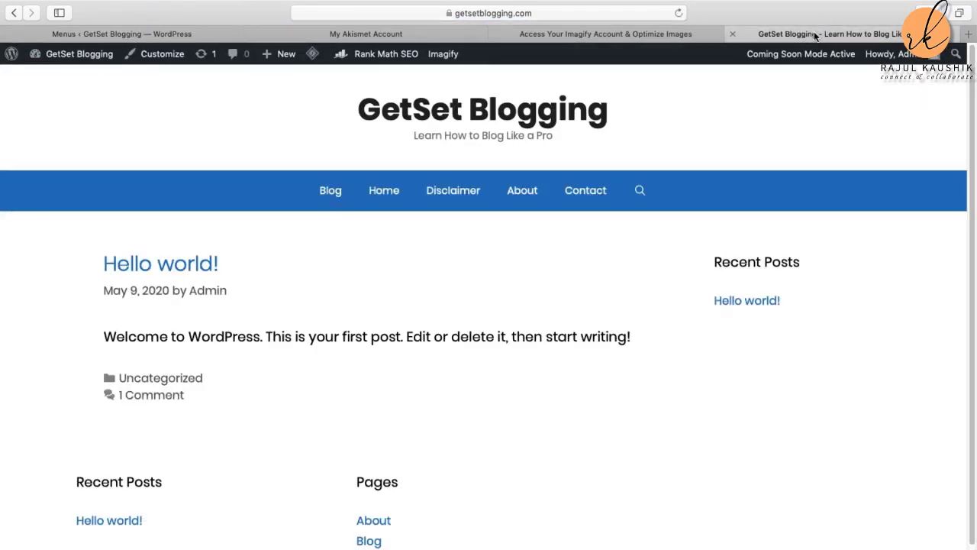
Step: Reload the live site to review the Home, About, Blog, Learn, Tools & Resources menu, then return to Menus
click(677, 13)
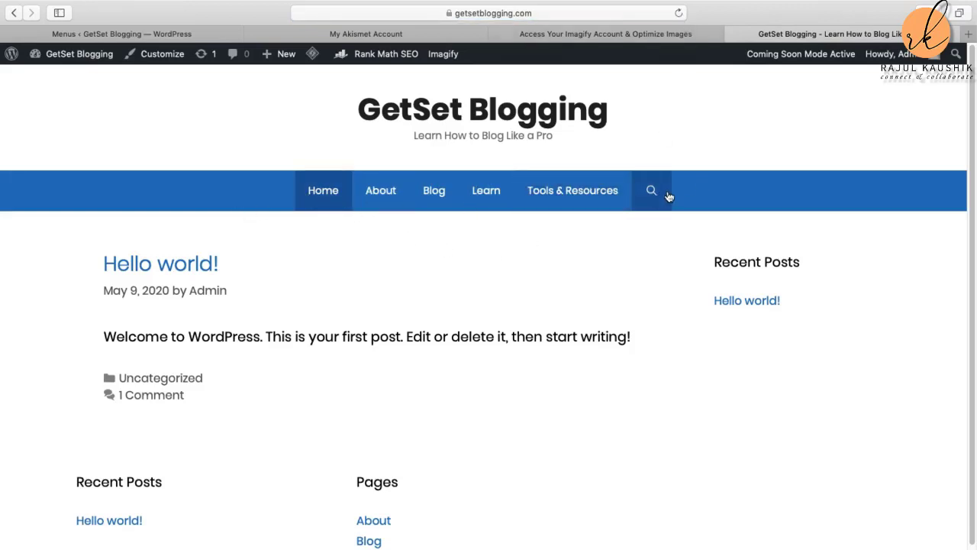
scroll(671, 290, down, 2)
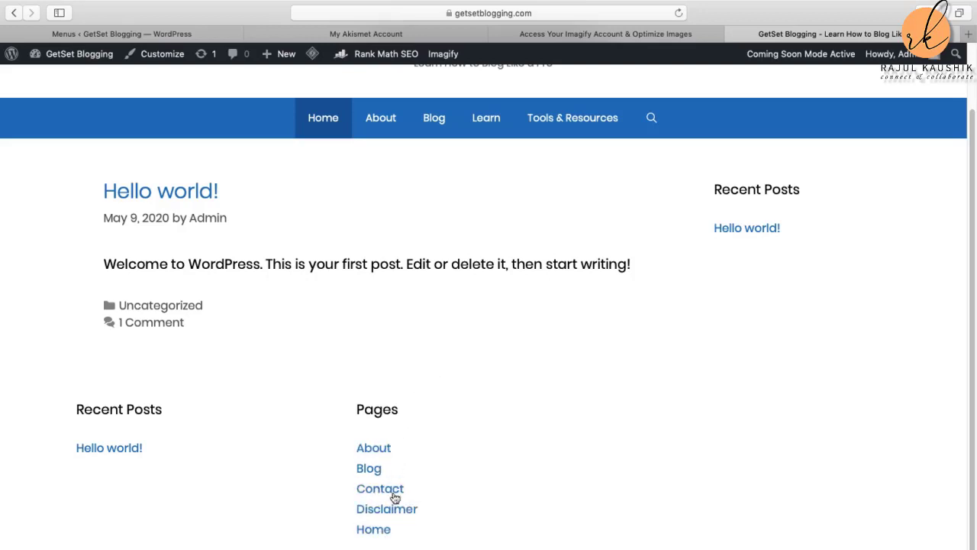
click(102, 36)
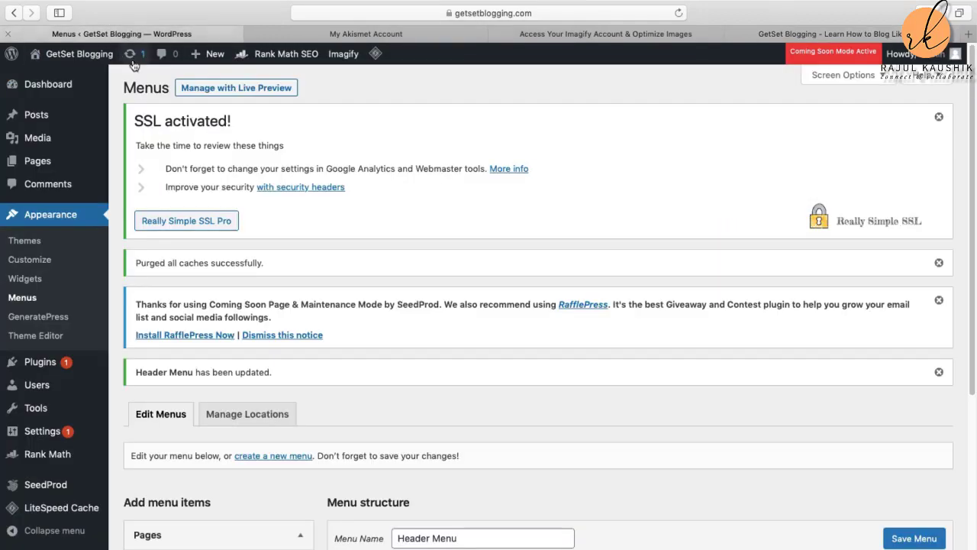
scroll(460, 279, down, 5)
click(794, 34)
scroll(600, 264, up, 2)
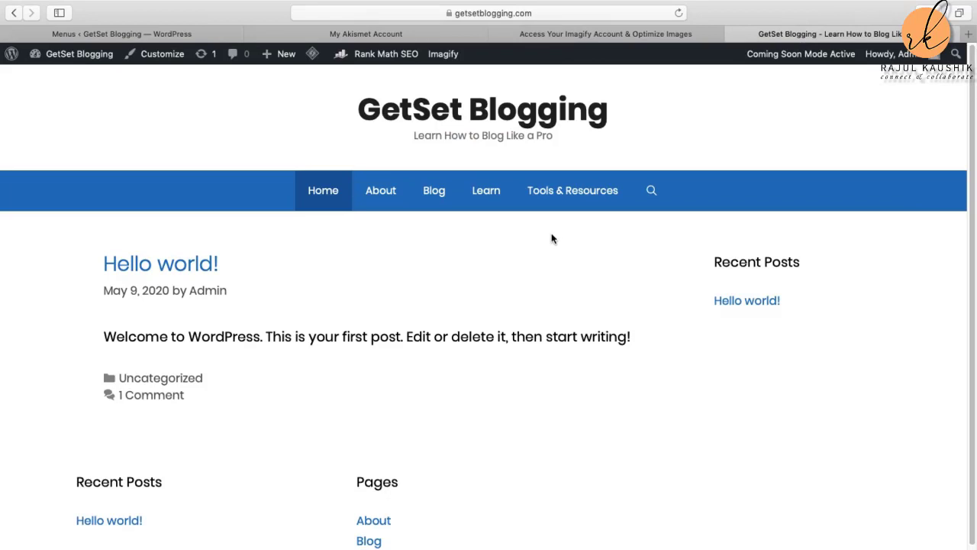
scroll(552, 239, down, 2)
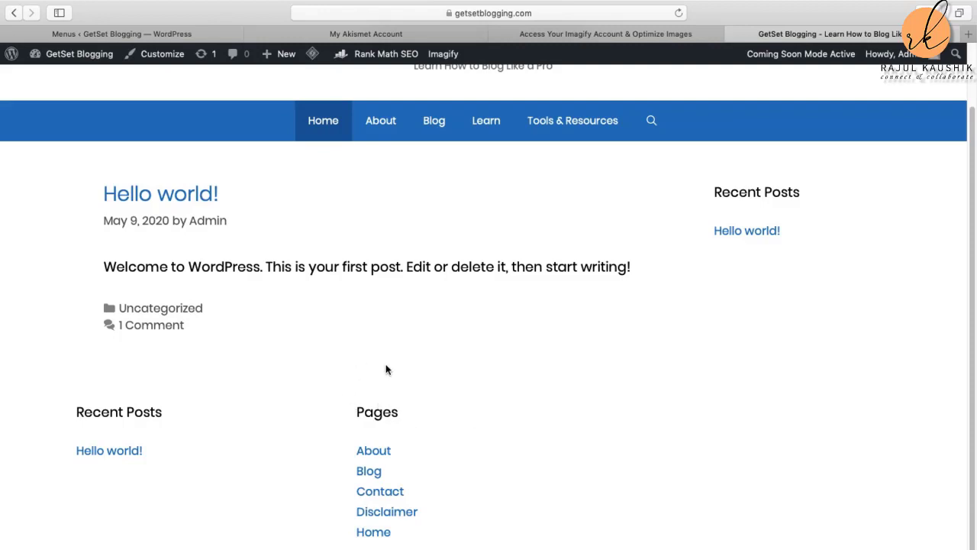
scroll(336, 213, up, 3)
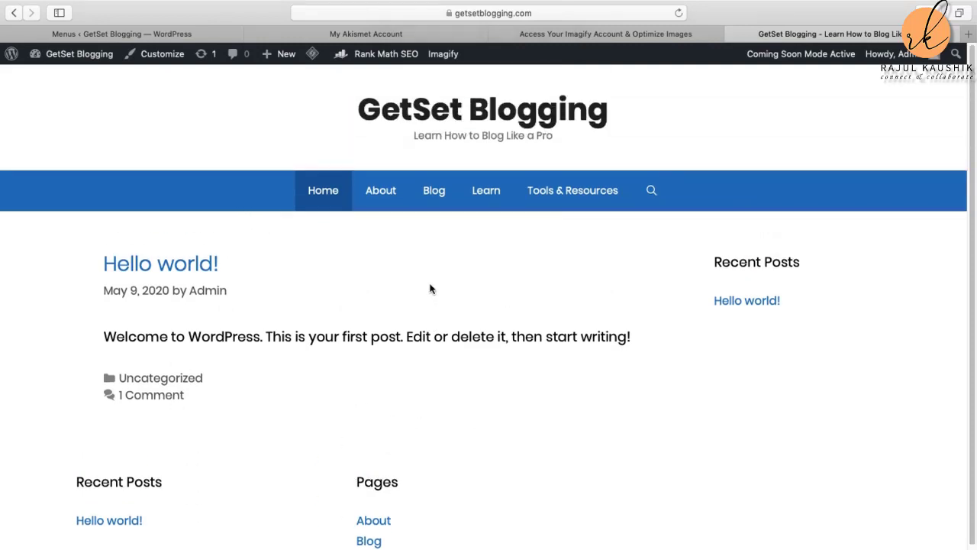
scroll(459, 348, down, 1)
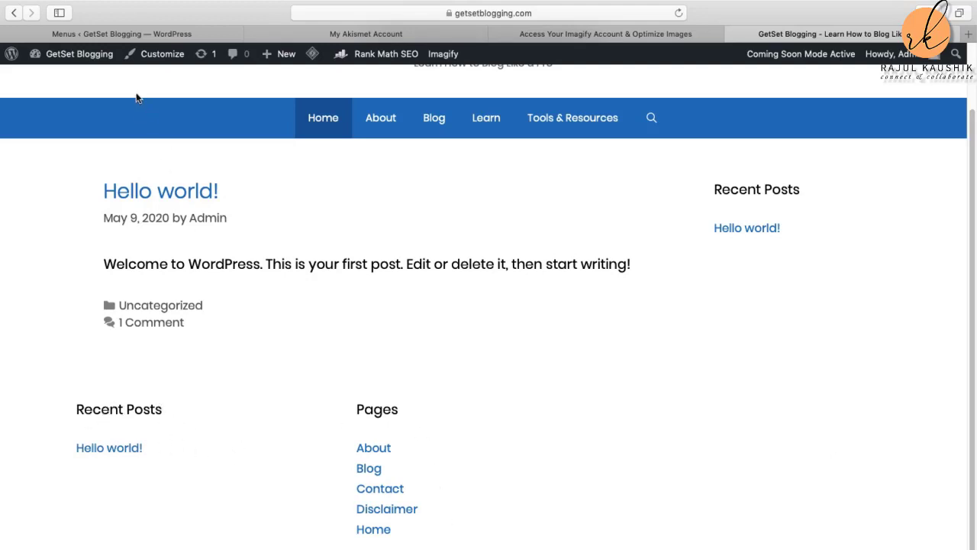
click(80, 34)
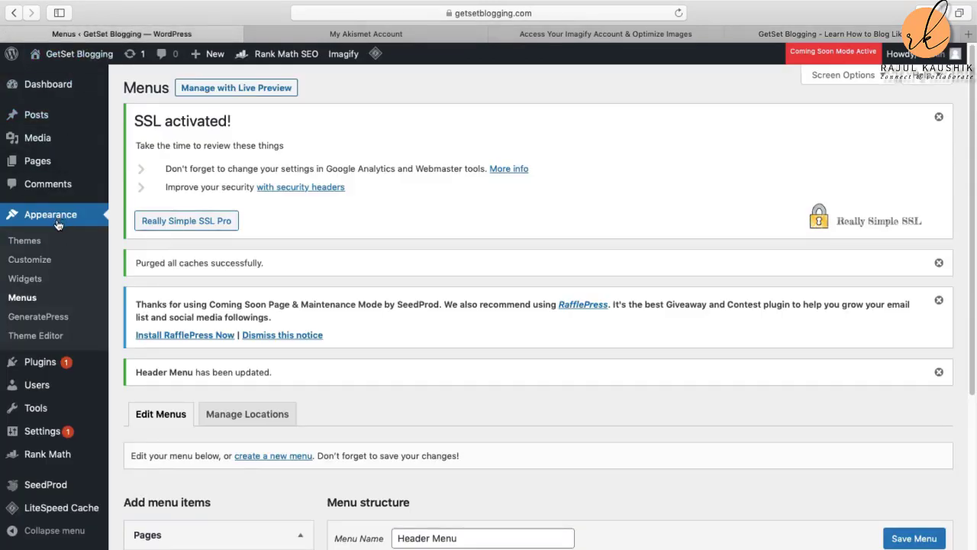
Step: Go back to the admin Dashboard from the Menus screen
click(37, 266)
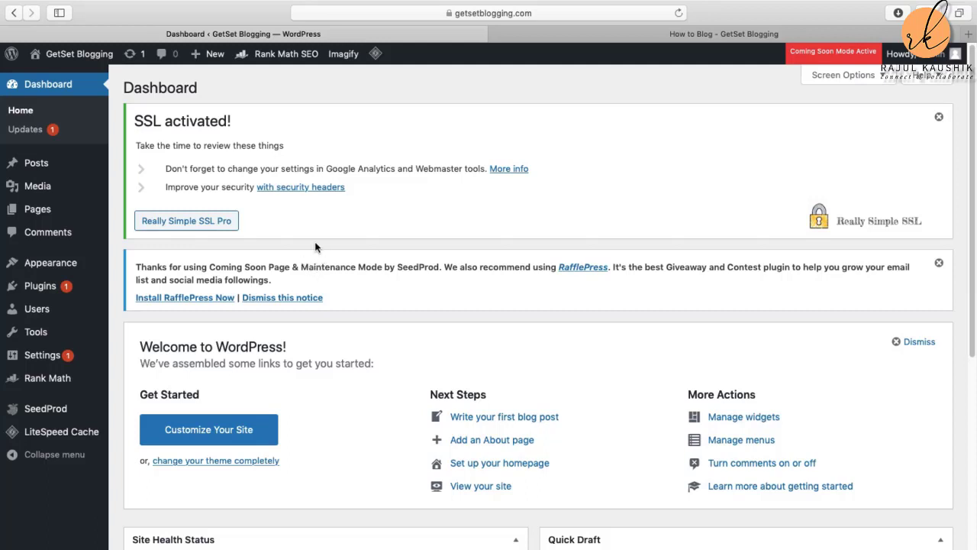
Step: Open the How to Blog page in the editor from the Pages list
click(40, 213)
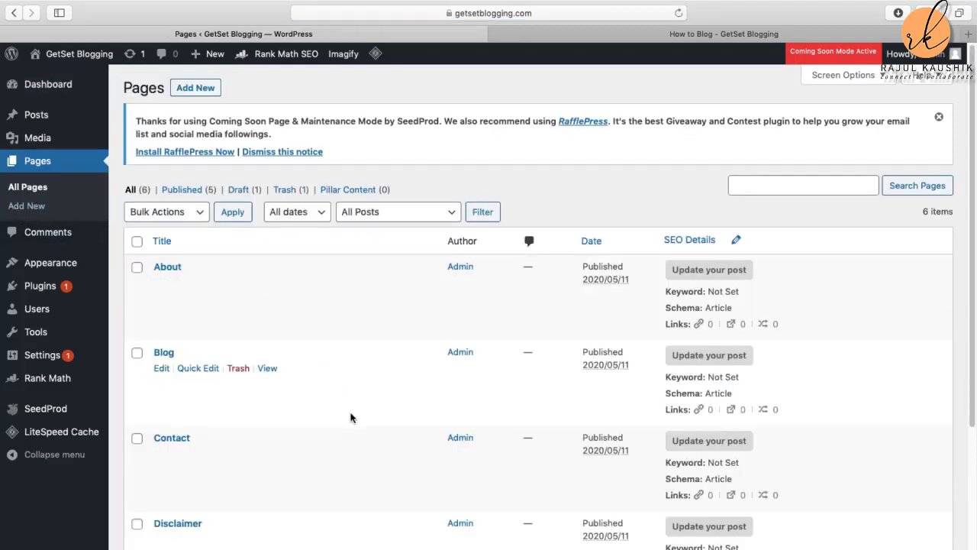
scroll(351, 417, down, 5)
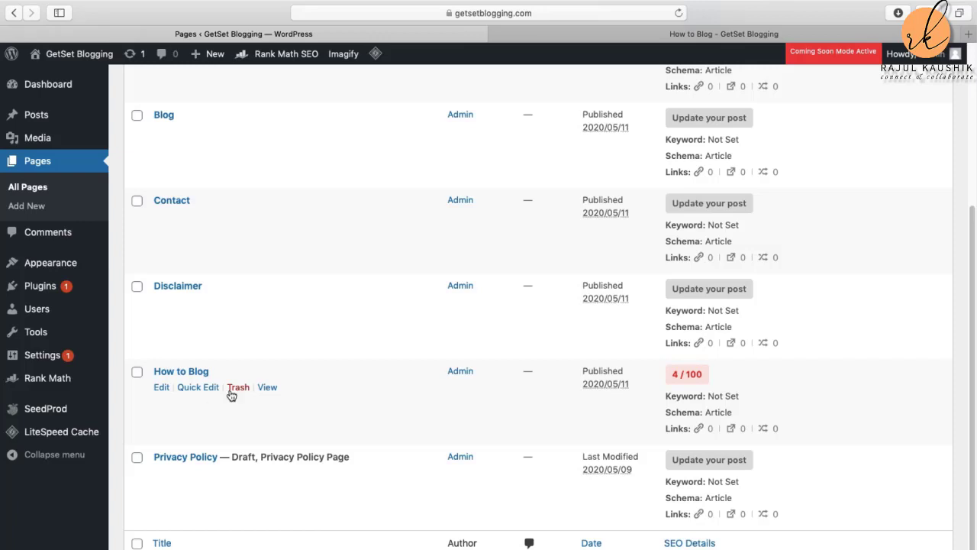
click(162, 388)
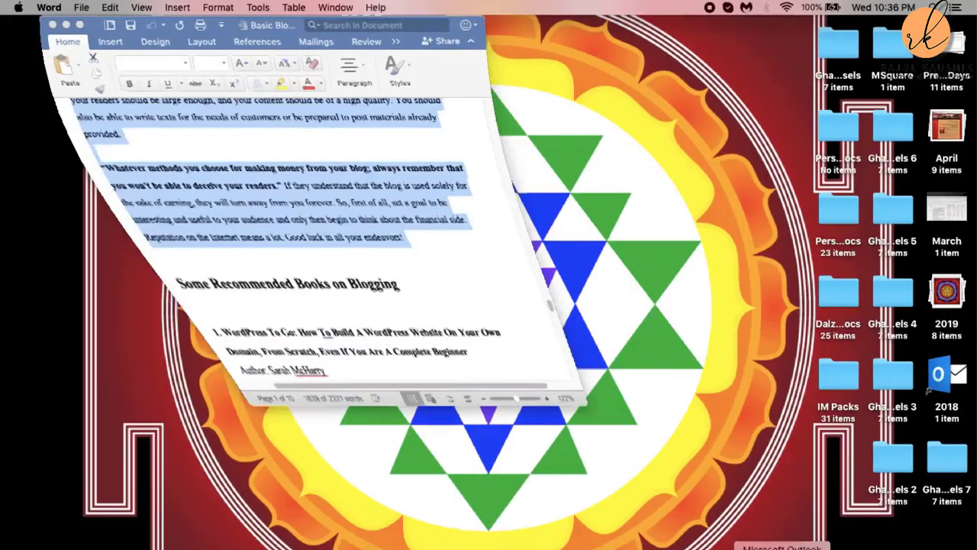
Step: Copy the How to Blog article text in Word and return to the browser
click(353, 237)
drag(354, 238, 179, 181)
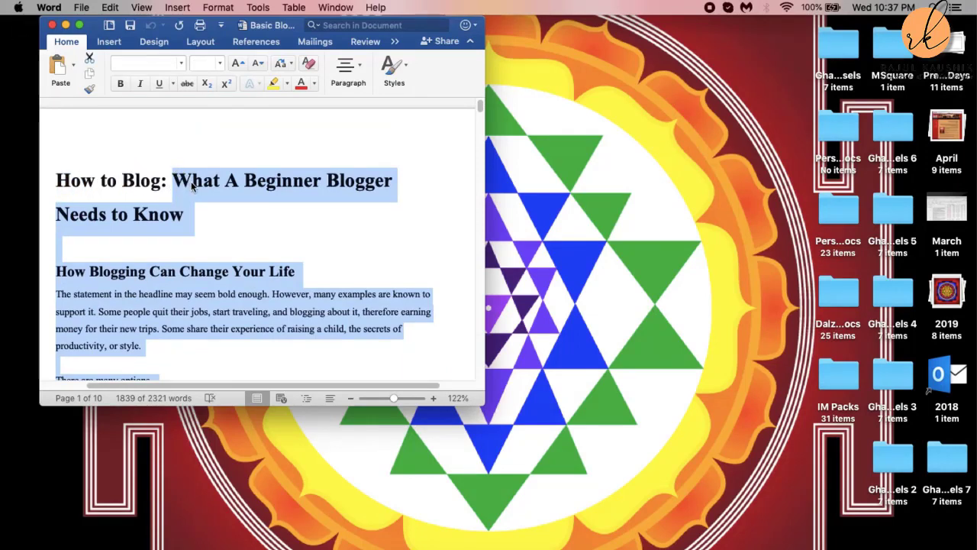
right_click(191, 181)
click(218, 200)
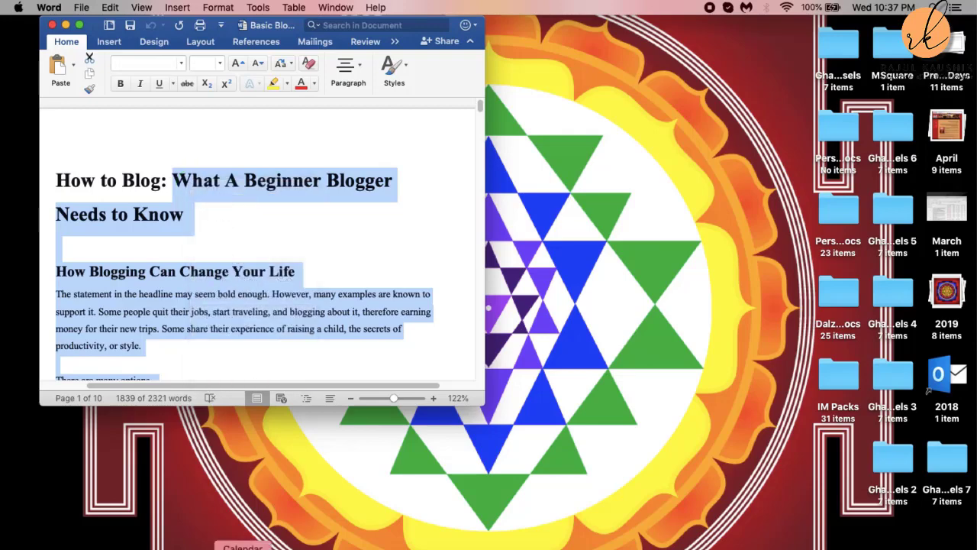
click(143, 548)
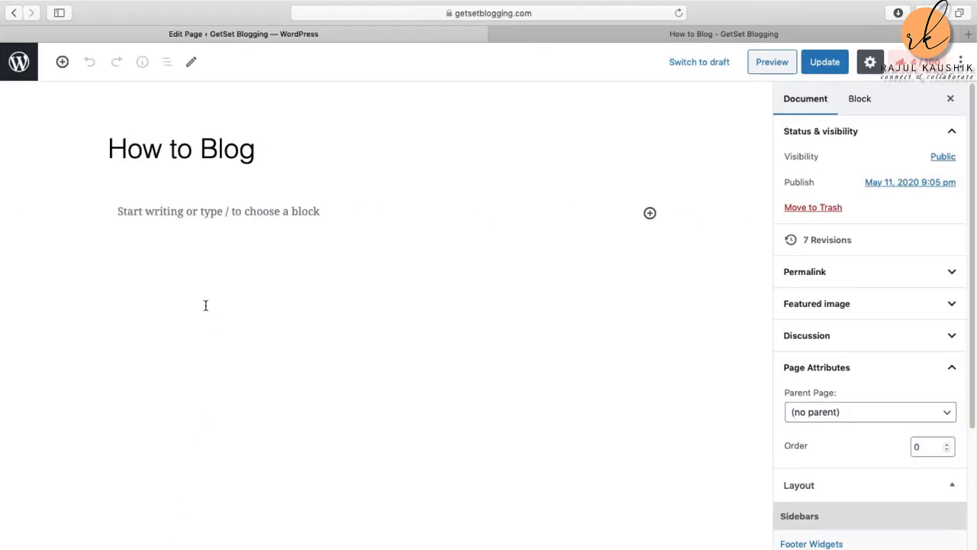
Step: Paste the article into the page body and select its 'What A Beginner Blogger Needs to Know' block
click(116, 209)
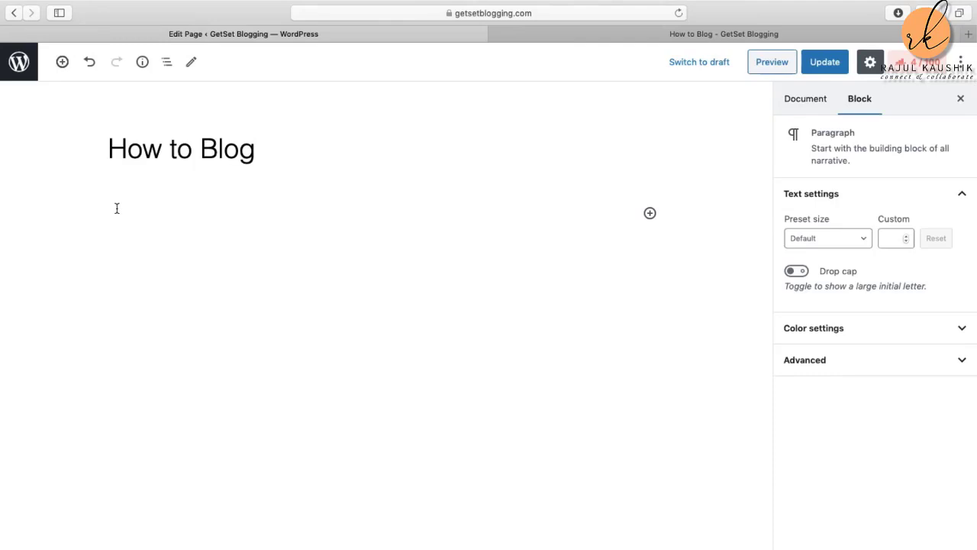
right_click(116, 208)
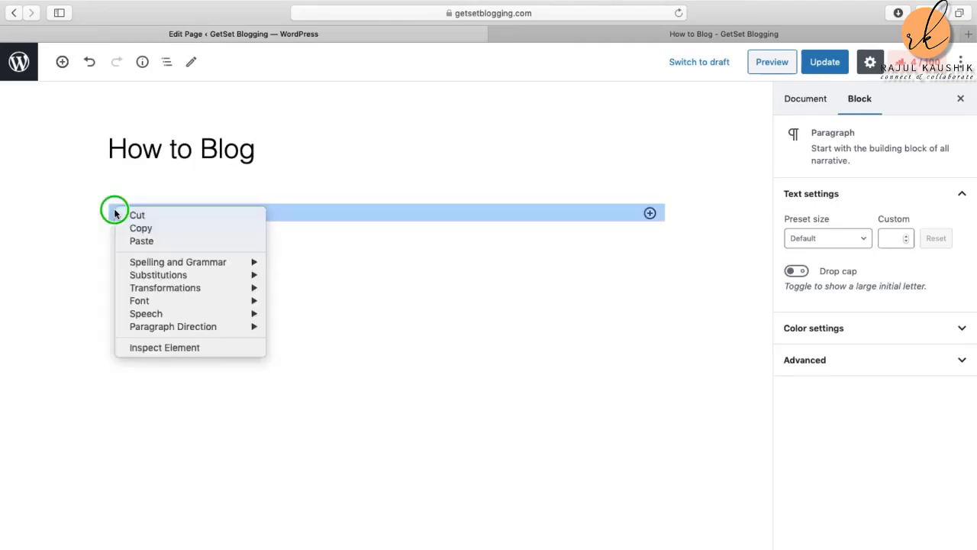
click(152, 241)
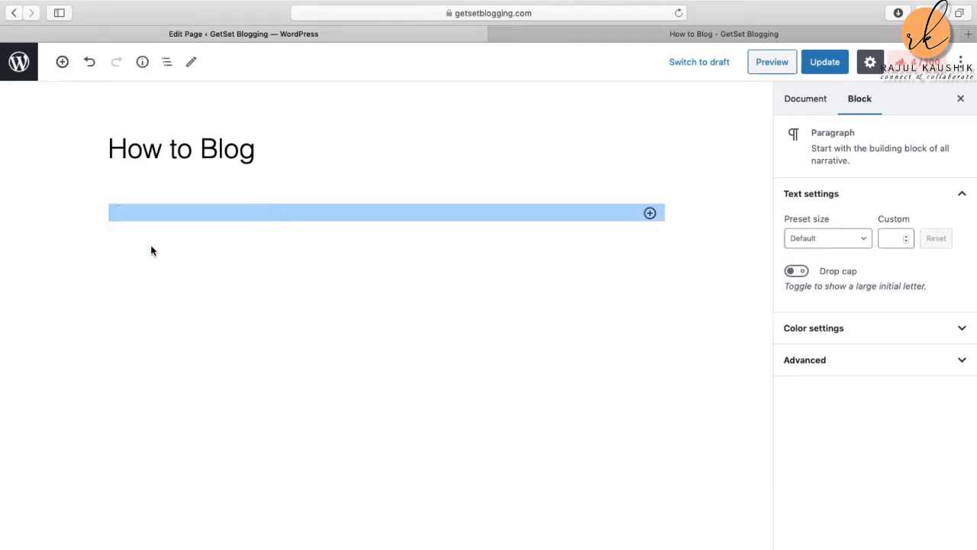
scroll(267, 245, up, 15)
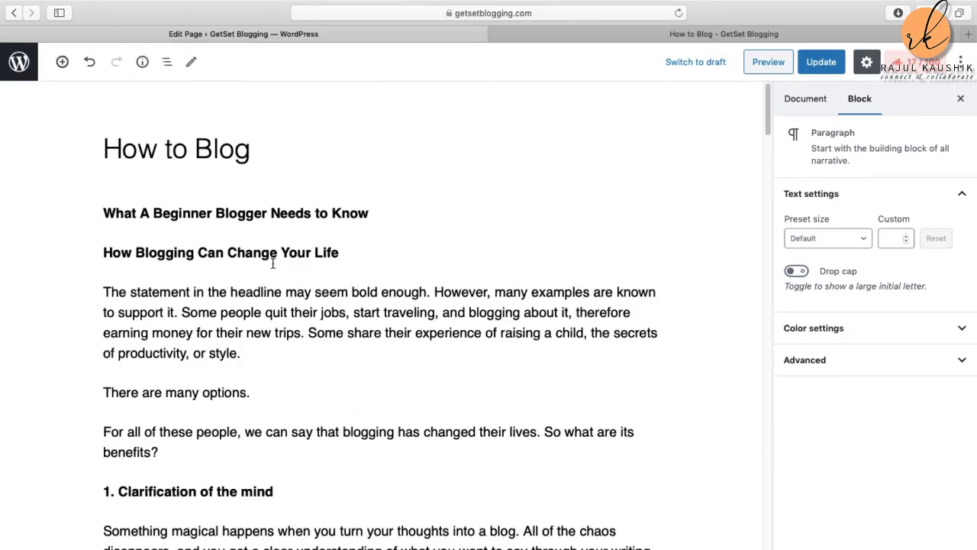
click(280, 159)
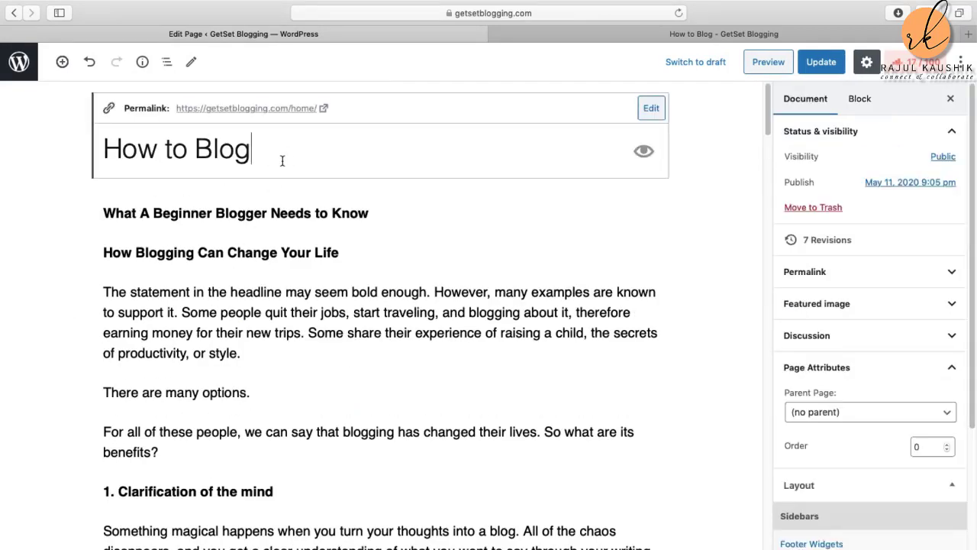
click(376, 212)
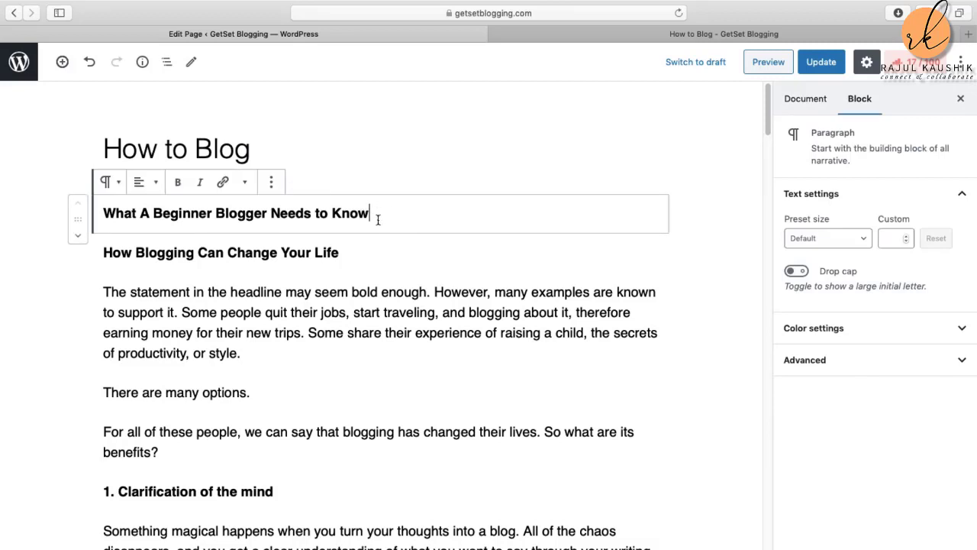
click(359, 151)
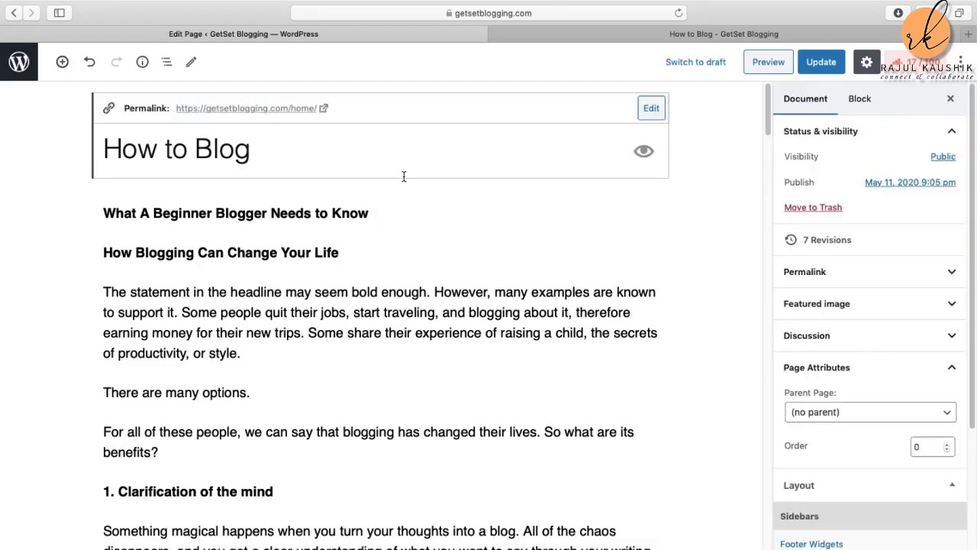
click(394, 212)
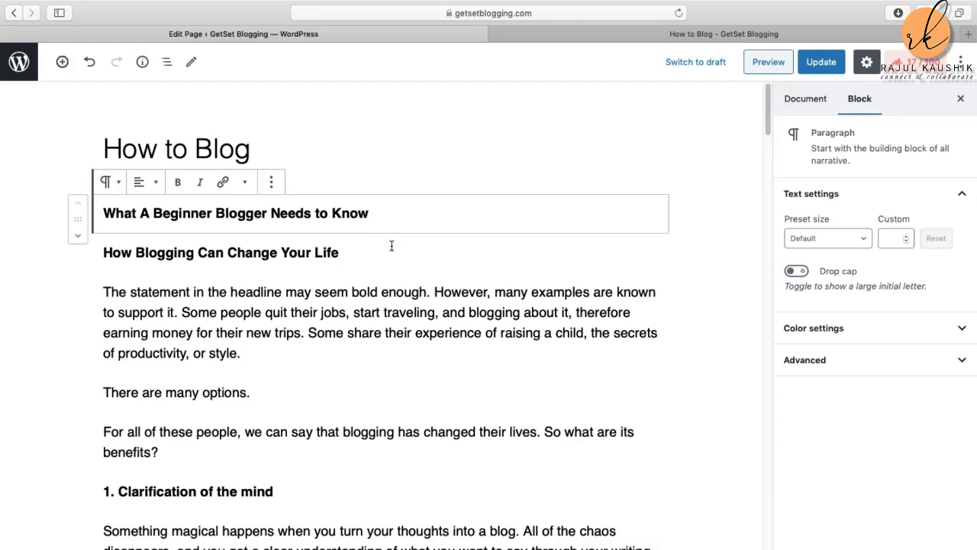
mouse_move(362, 231)
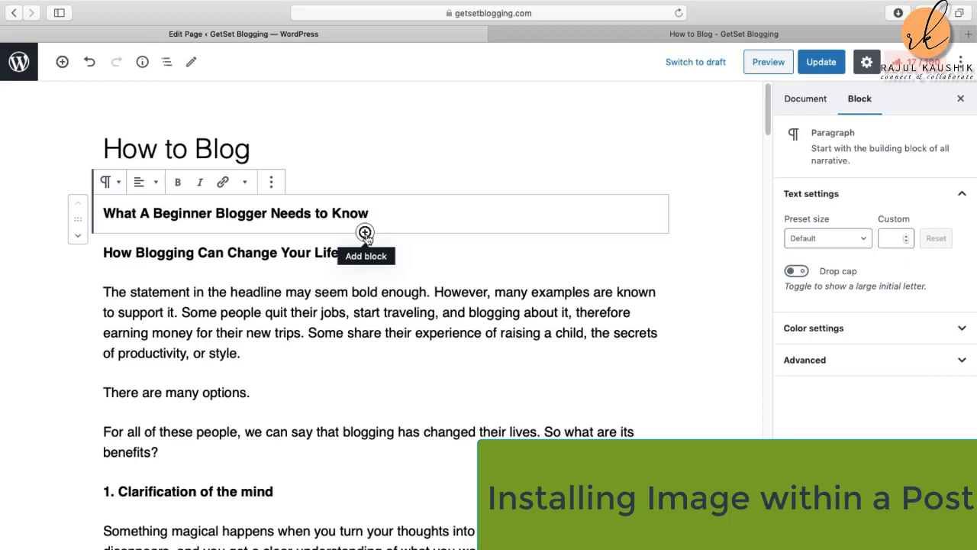
Step: Upload the girl-writing-on-a-black-keyboard photo as an image block below the subheading and update the page
click(365, 233)
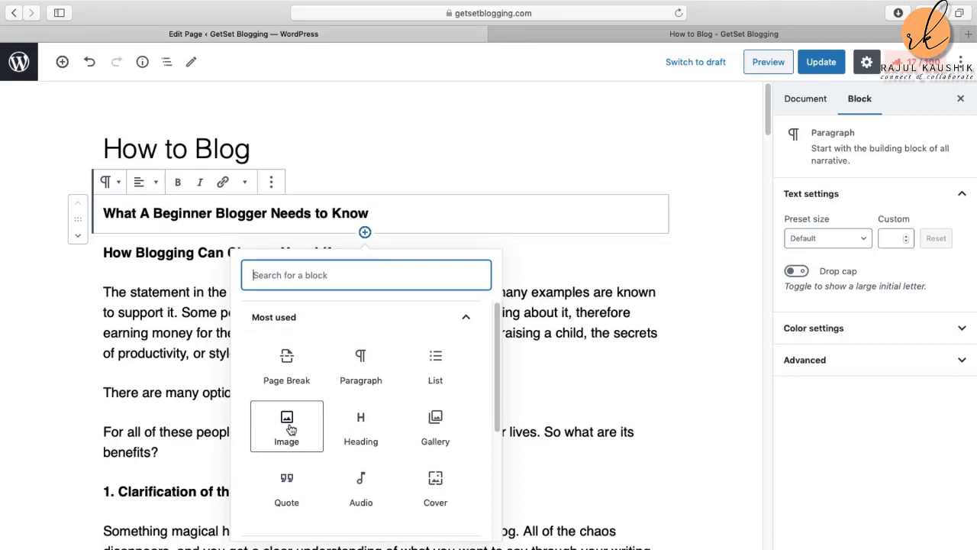
click(289, 428)
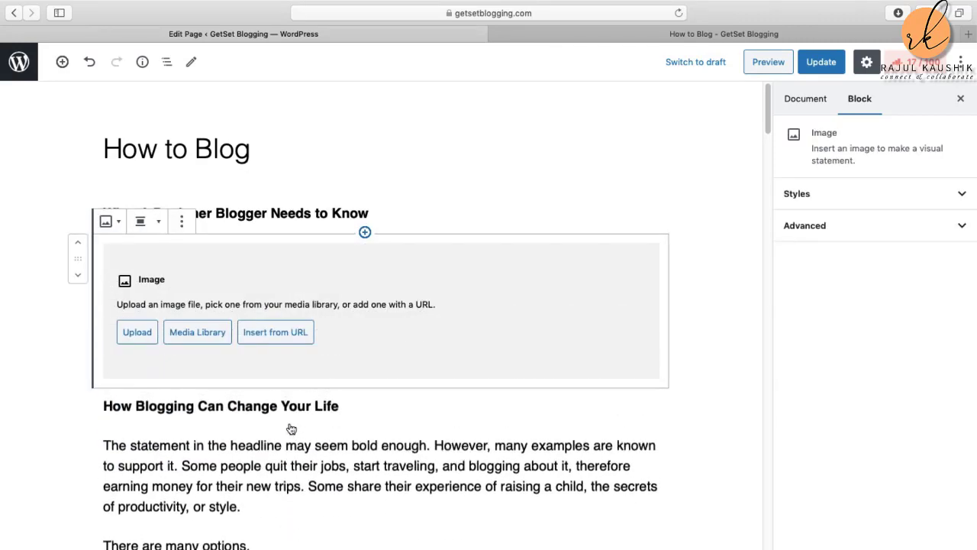
click(151, 335)
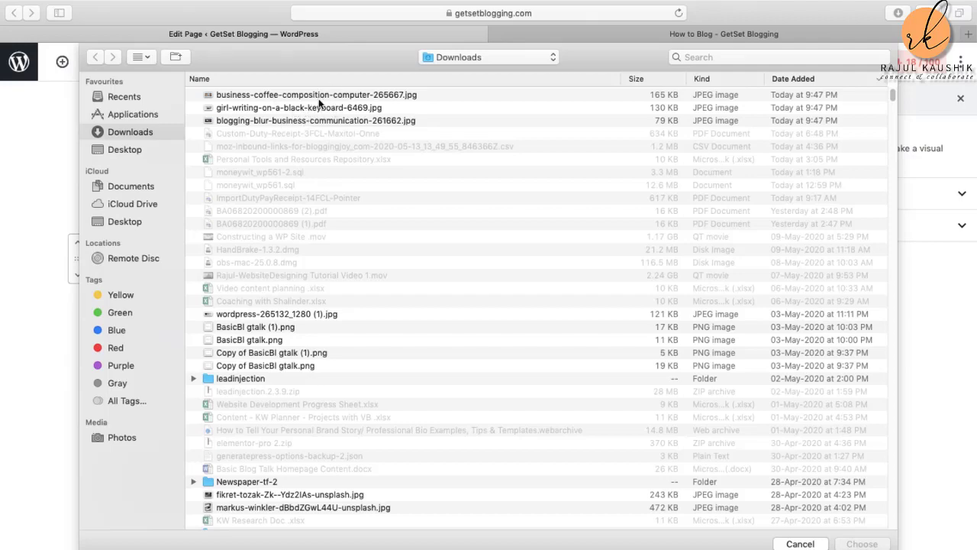
double_click(308, 108)
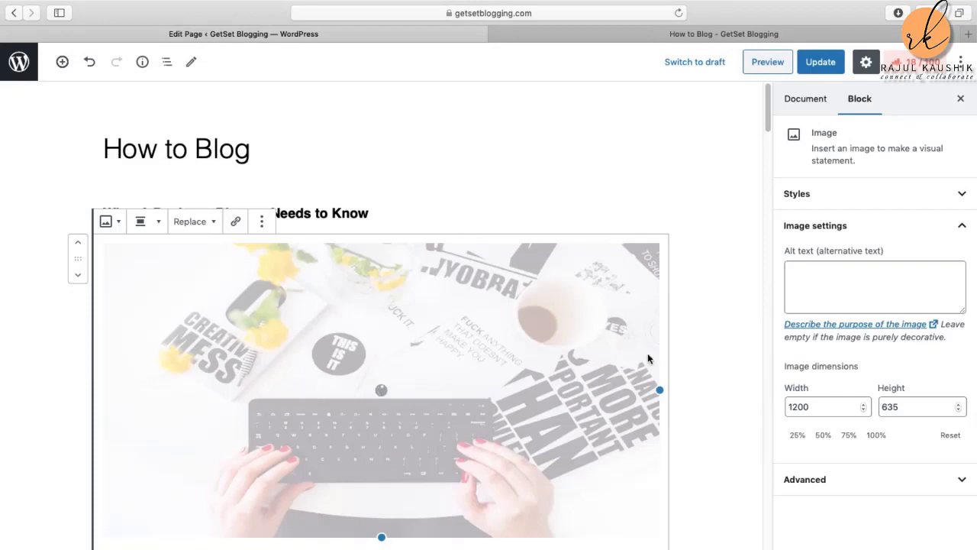
scroll(687, 349, down, 2)
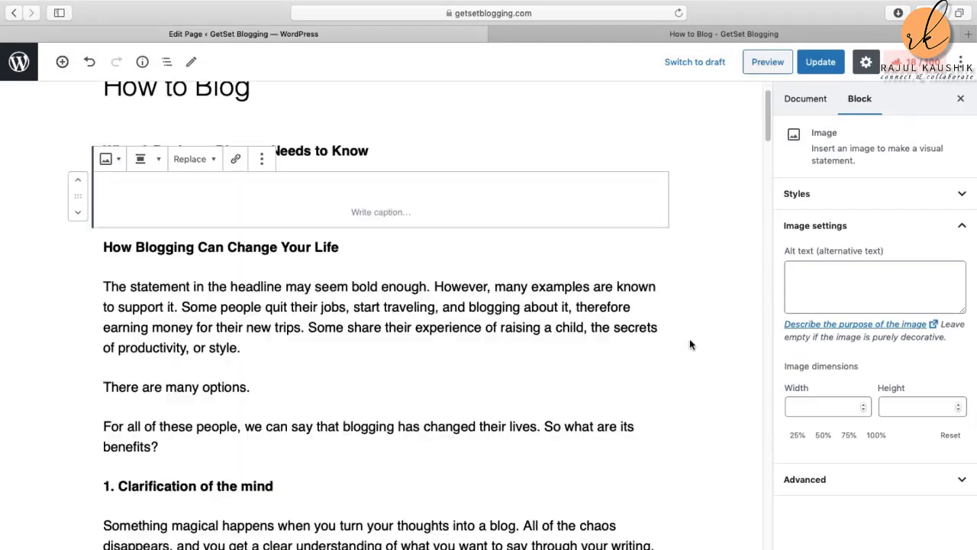
scroll(724, 357, up, 2)
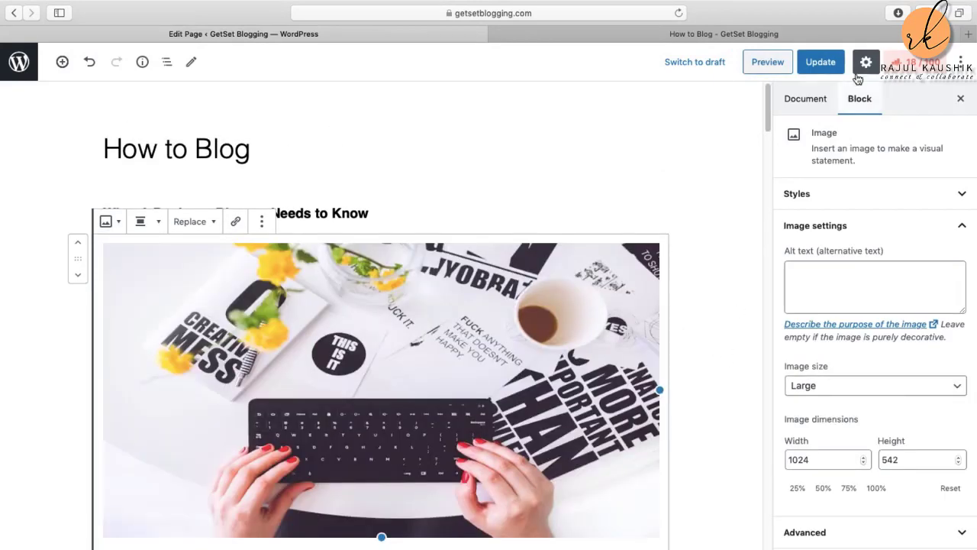
click(820, 64)
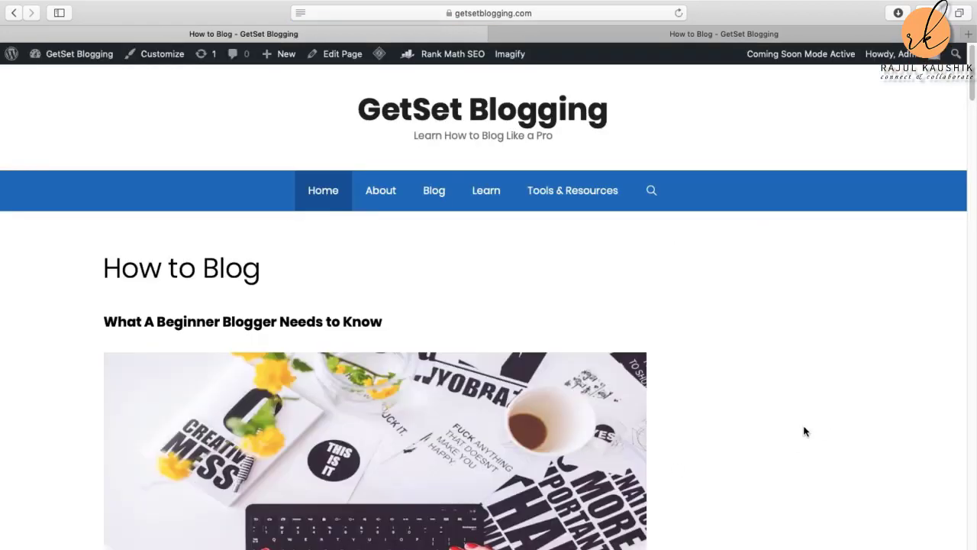
scroll(805, 431, down, 3)
scroll(804, 431, down, 3)
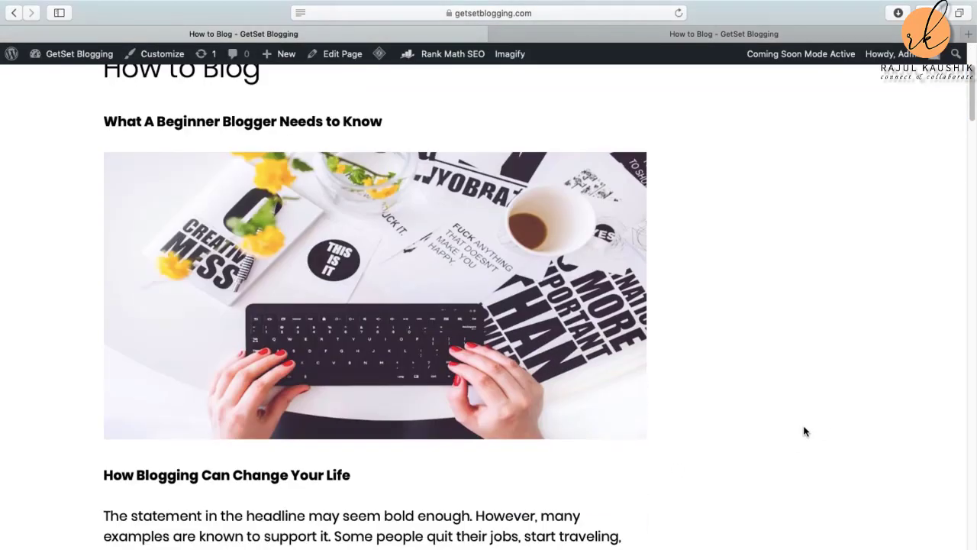
scroll(804, 431, down, 15)
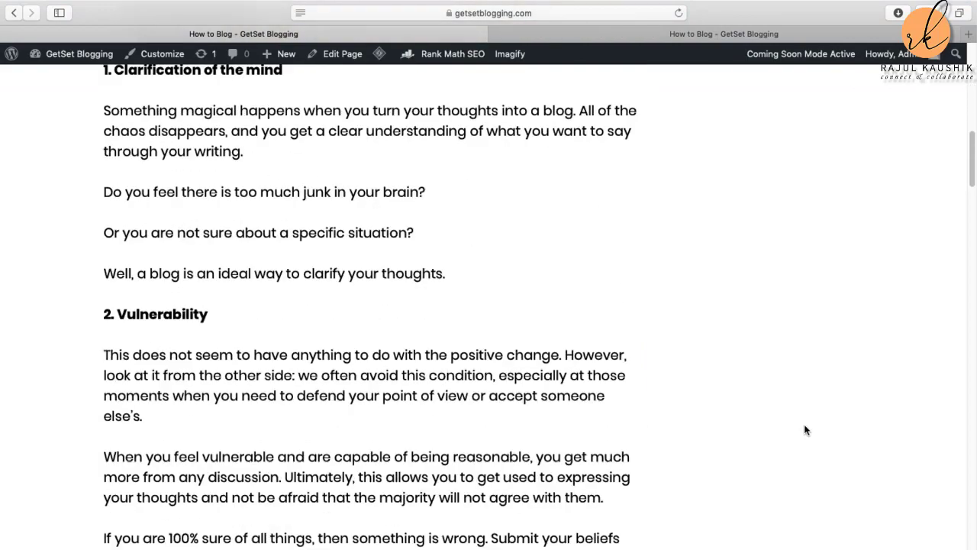
scroll(805, 431, down, 19)
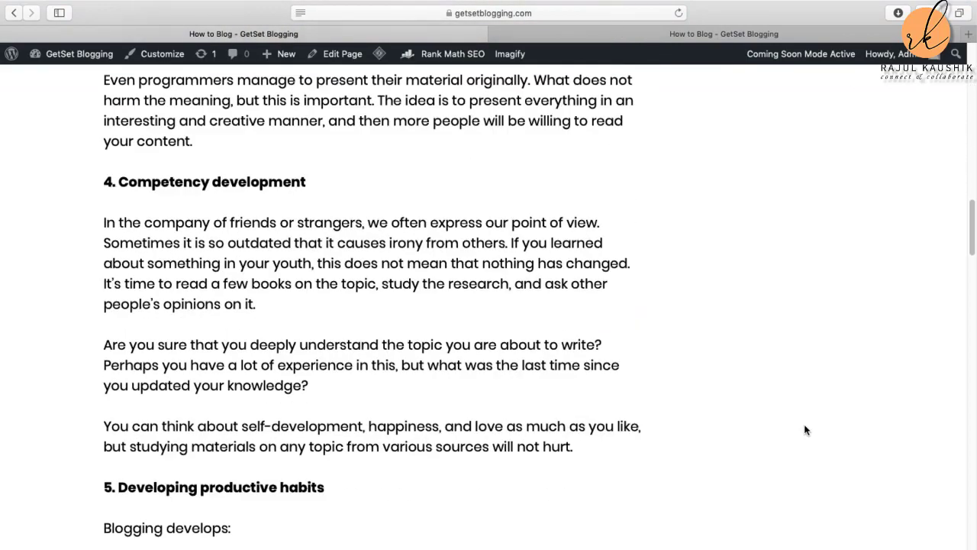
scroll(804, 429, down, 6)
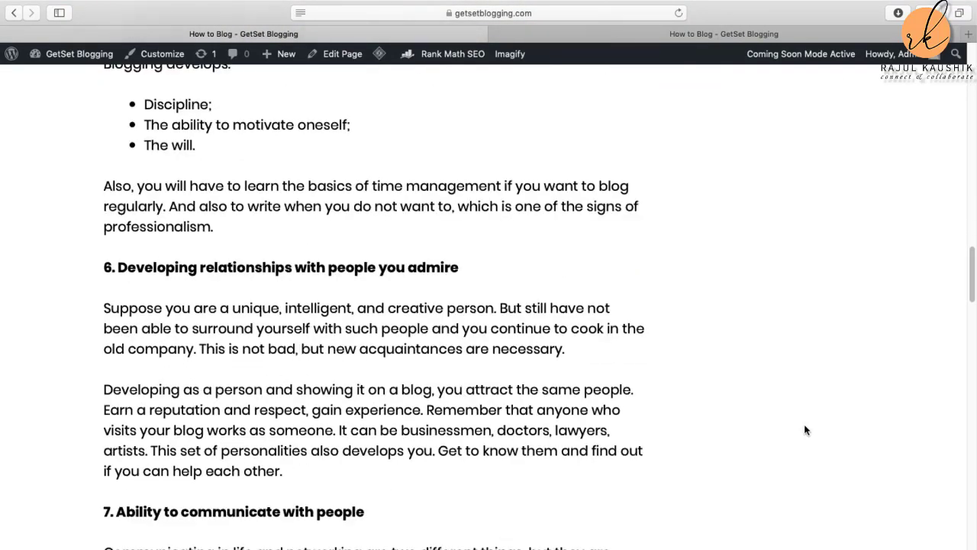
scroll(805, 430, down, 11)
scroll(804, 430, up, 12)
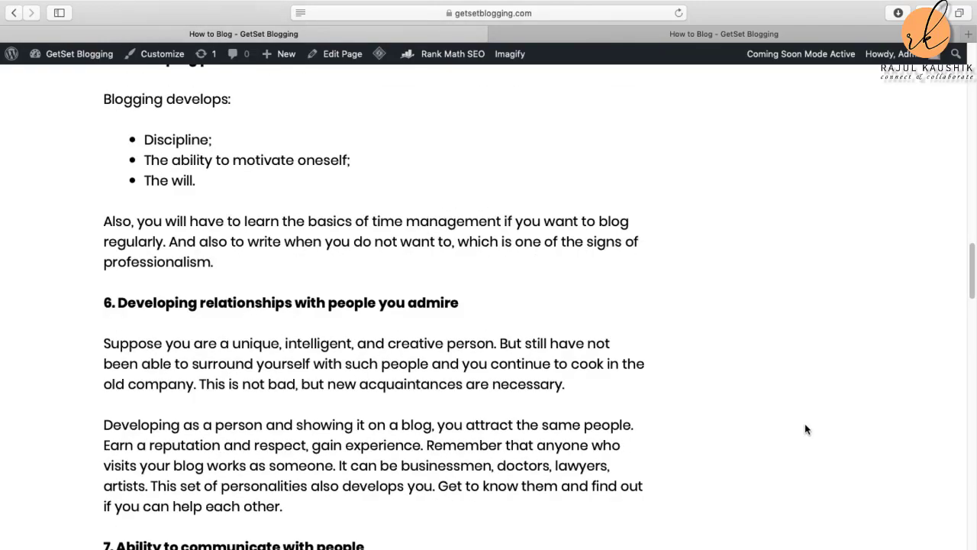
scroll(805, 429, down, 20)
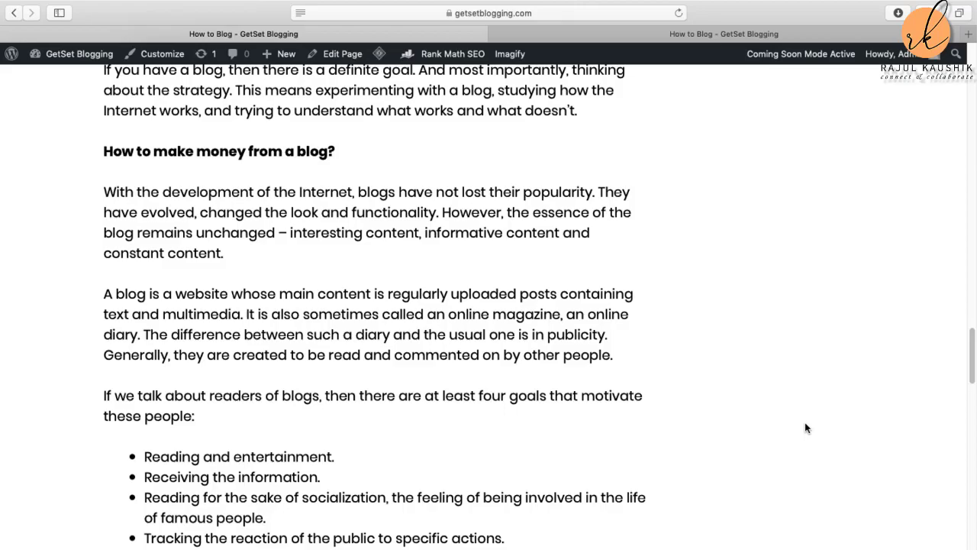
scroll(806, 427, down, 20)
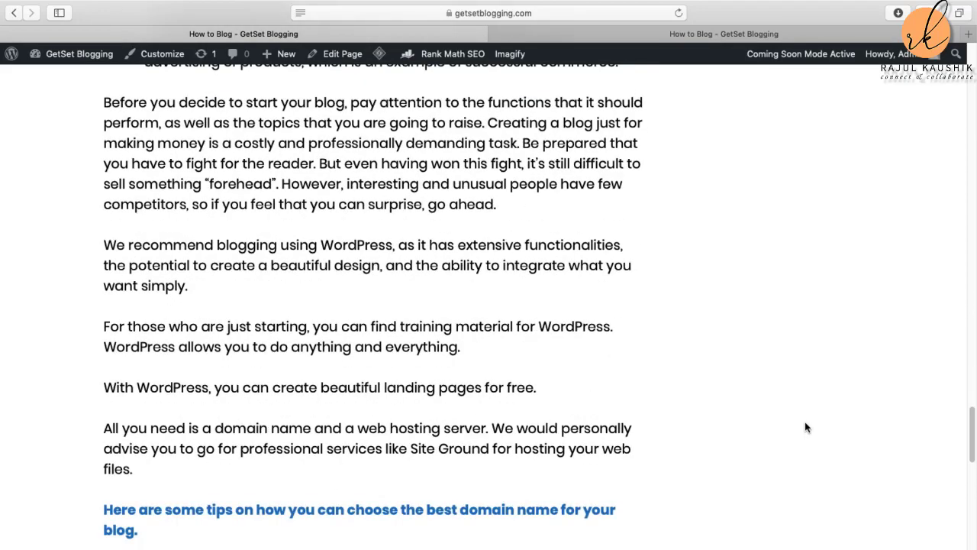
scroll(805, 427, up, 12)
scroll(806, 428, up, 20)
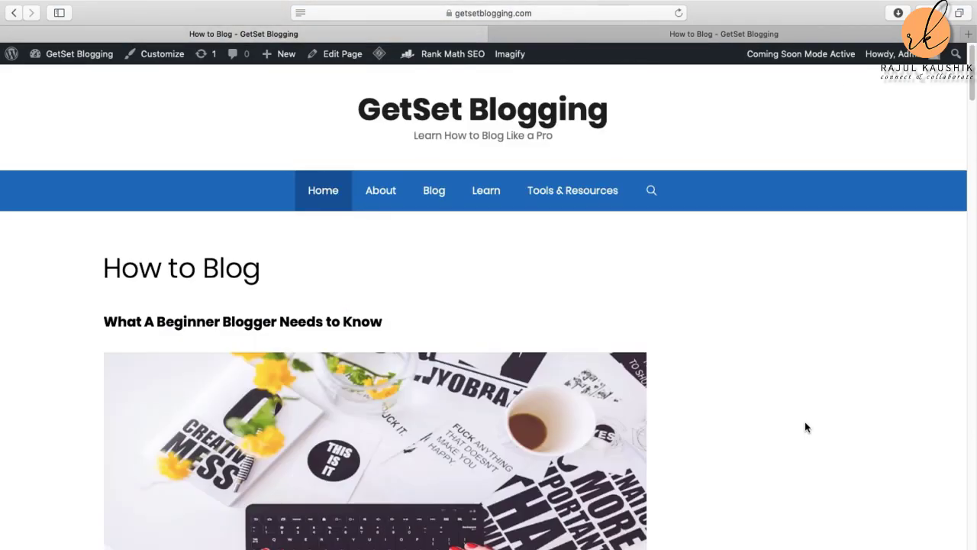
scroll(806, 428, down, 10)
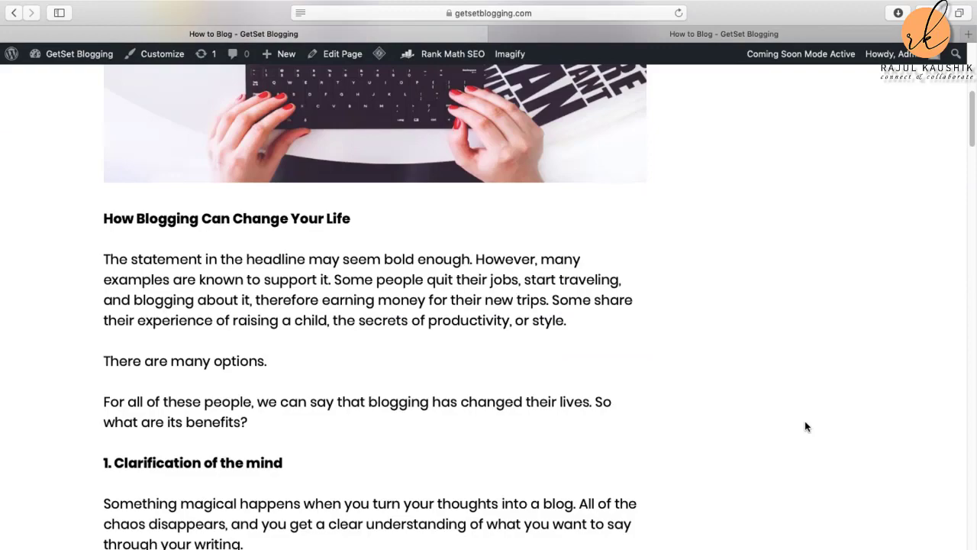
scroll(805, 426, down, 3)
scroll(804, 426, down, 7)
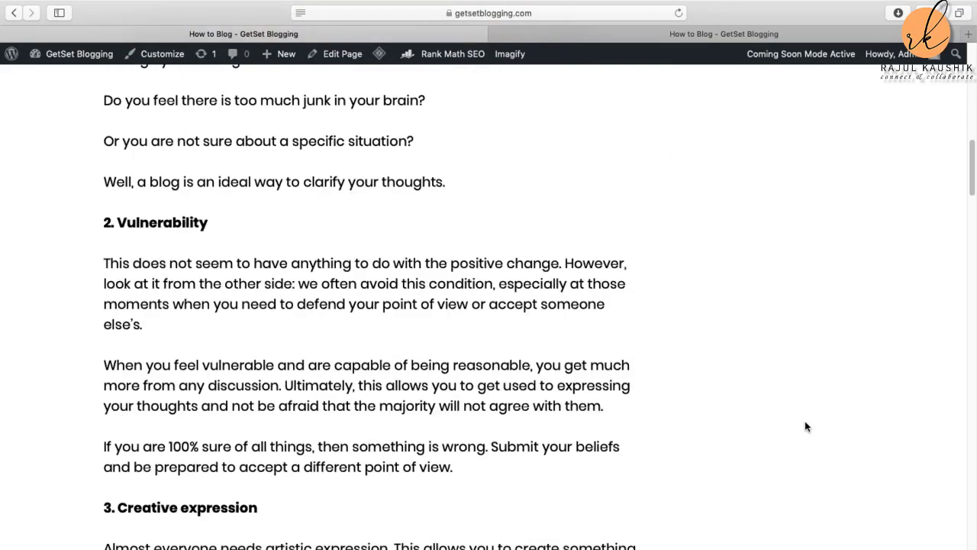
scroll(804, 426, down, 5)
scroll(805, 426, down, 12)
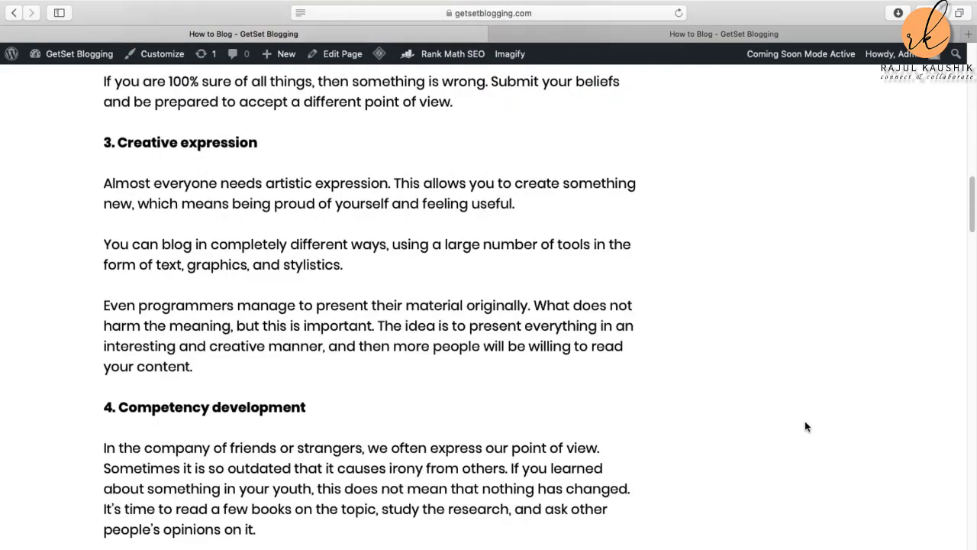
scroll(805, 426, down, 12)
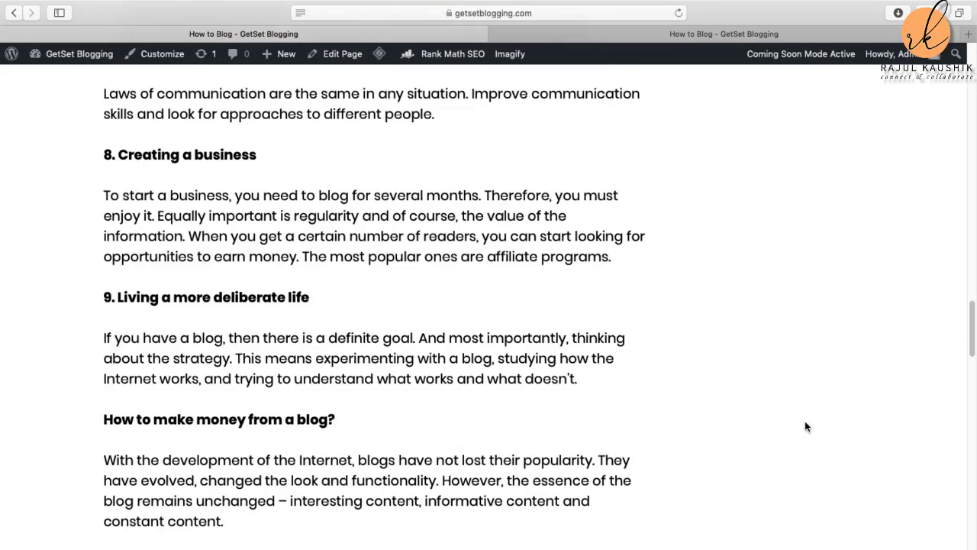
scroll(806, 426, down, 10)
scroll(805, 426, down, 11)
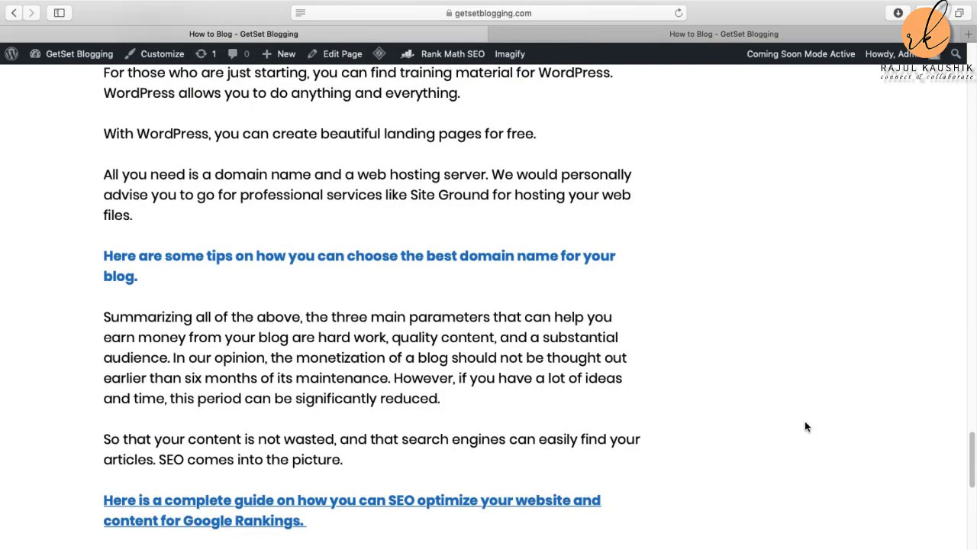
scroll(805, 426, up, 20)
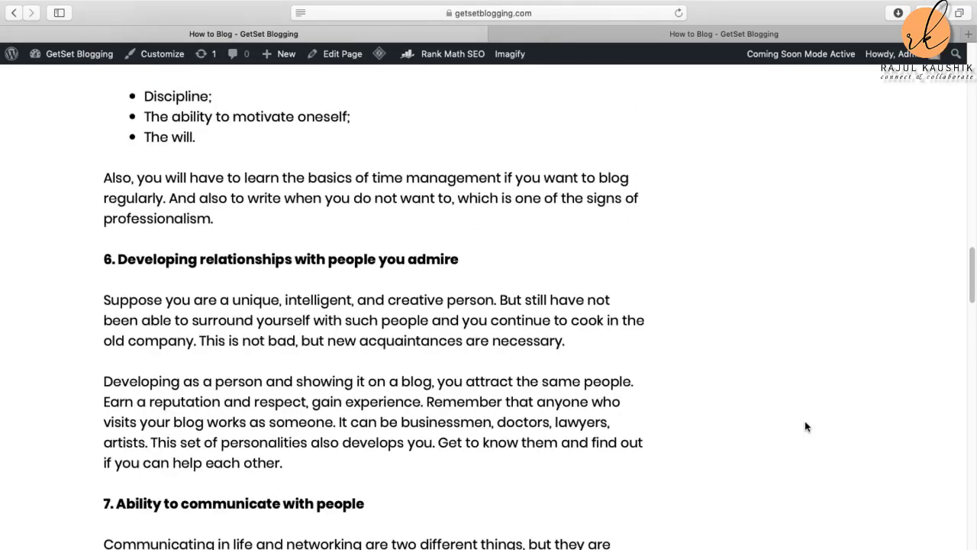
scroll(805, 426, down, 5)
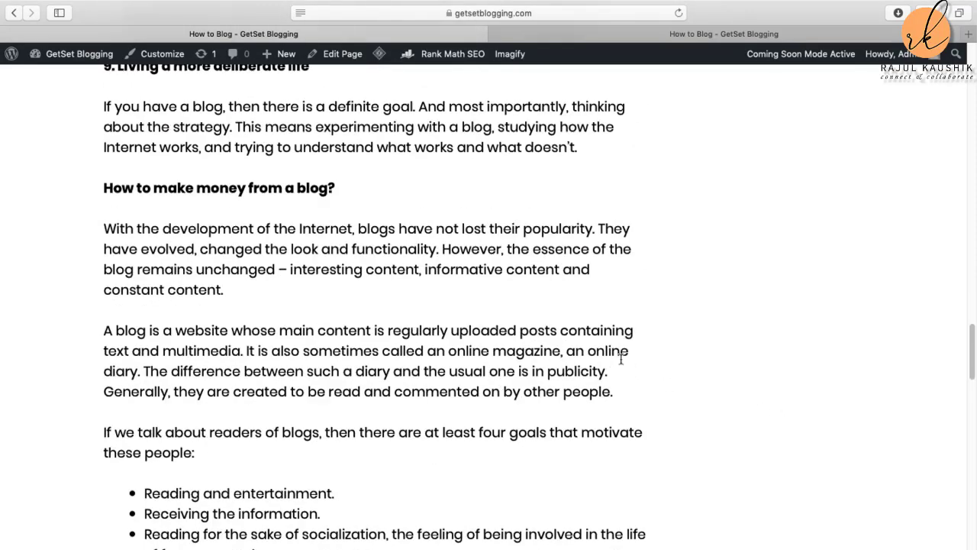
click(340, 190)
scroll(390, 243, up, 2)
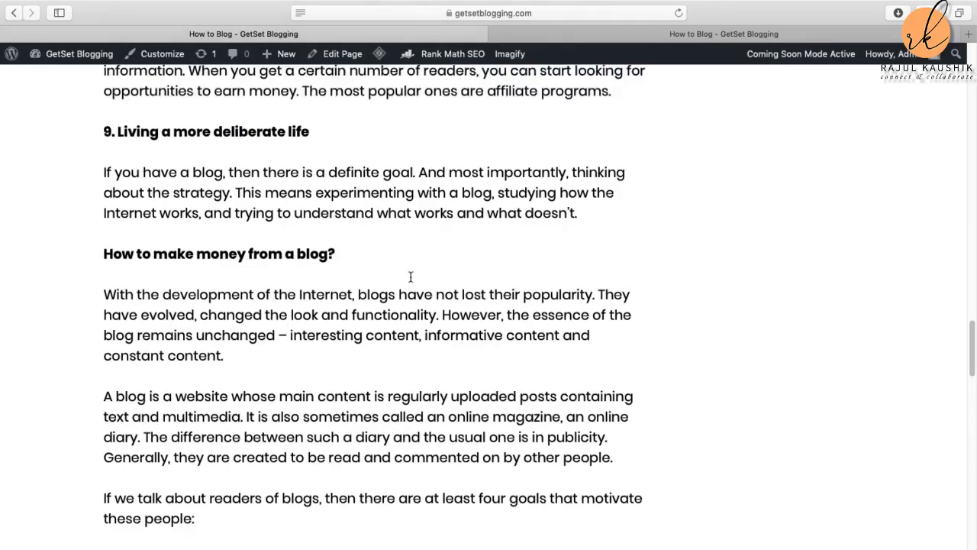
scroll(409, 277, up, 20)
scroll(410, 276, down, 12)
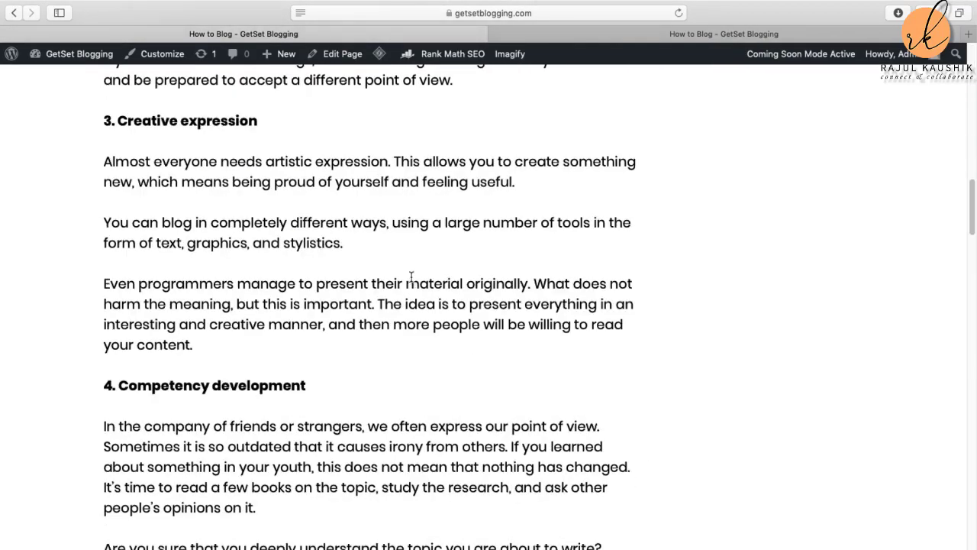
scroll(411, 276, down, 10)
scroll(412, 280, down, 20)
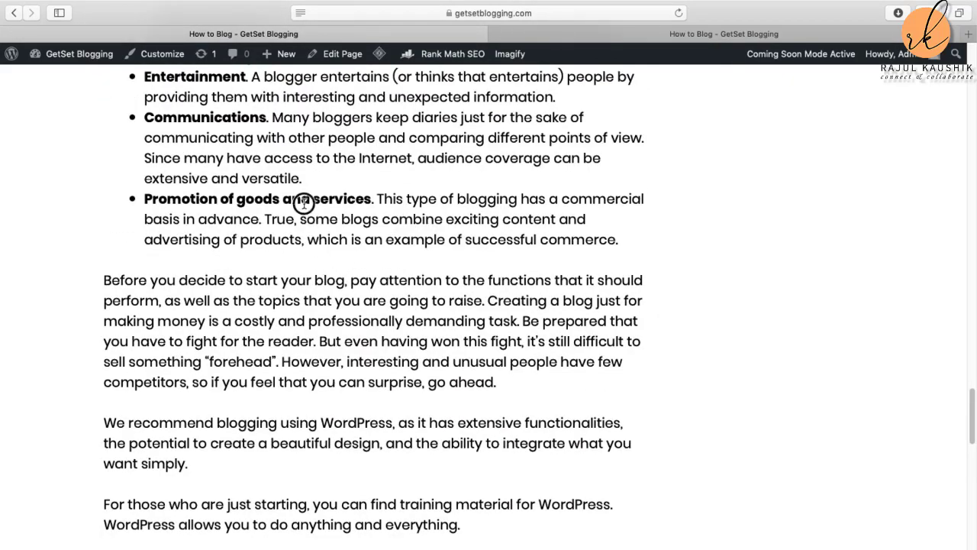
scroll(252, 200, up, 15)
scroll(252, 206, up, 20)
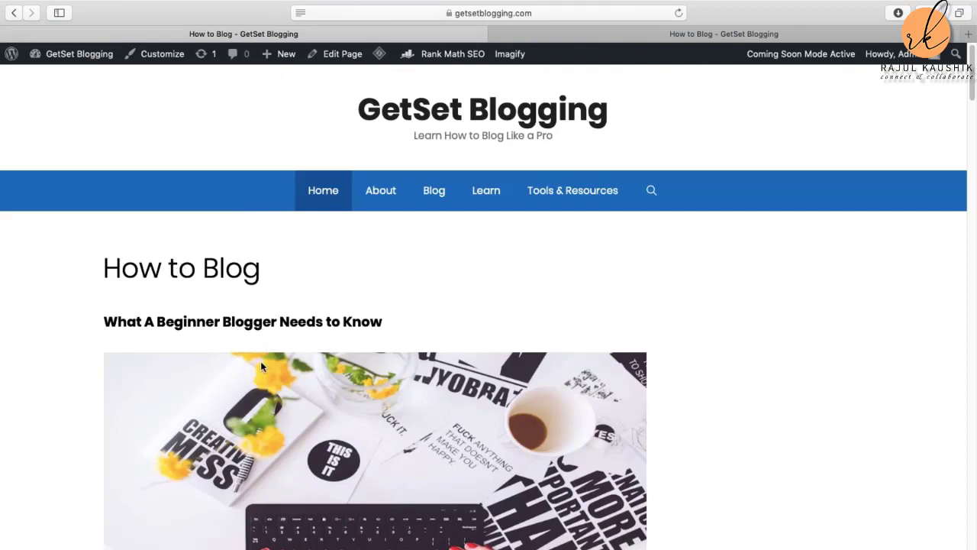
scroll(597, 382, down, 1)
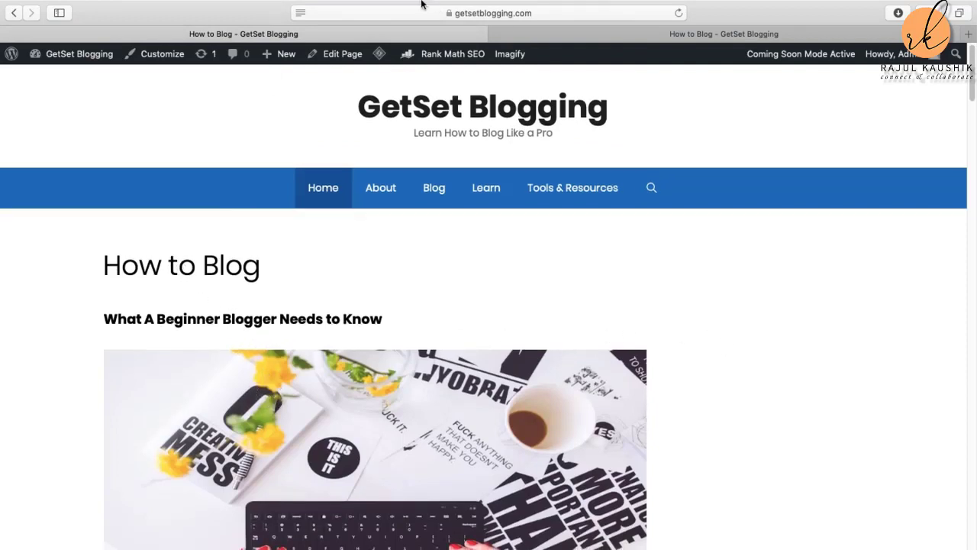
Step: Back in the editor, place the cursor under the 'How to make money from a blog?' heading
click(14, 13)
scroll(421, 424, down, 20)
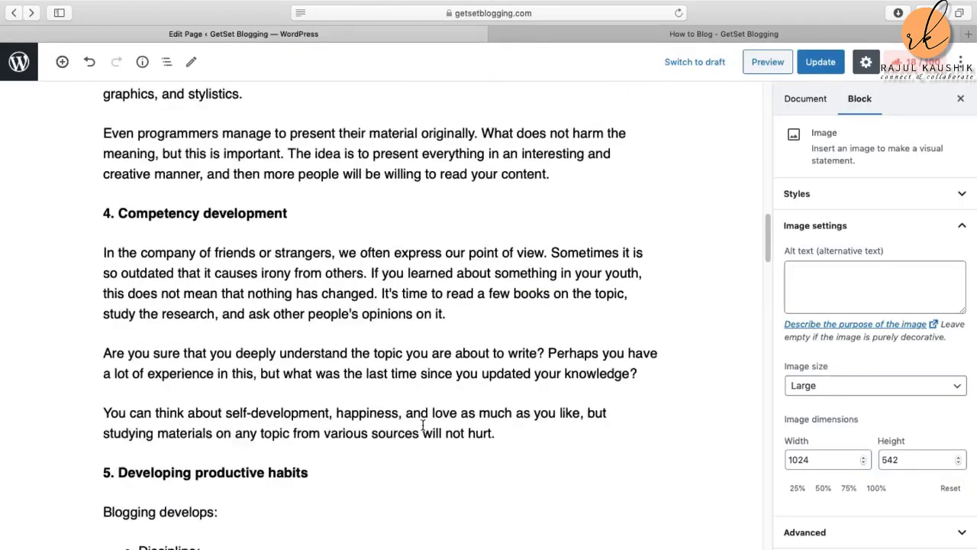
scroll(422, 424, down, 20)
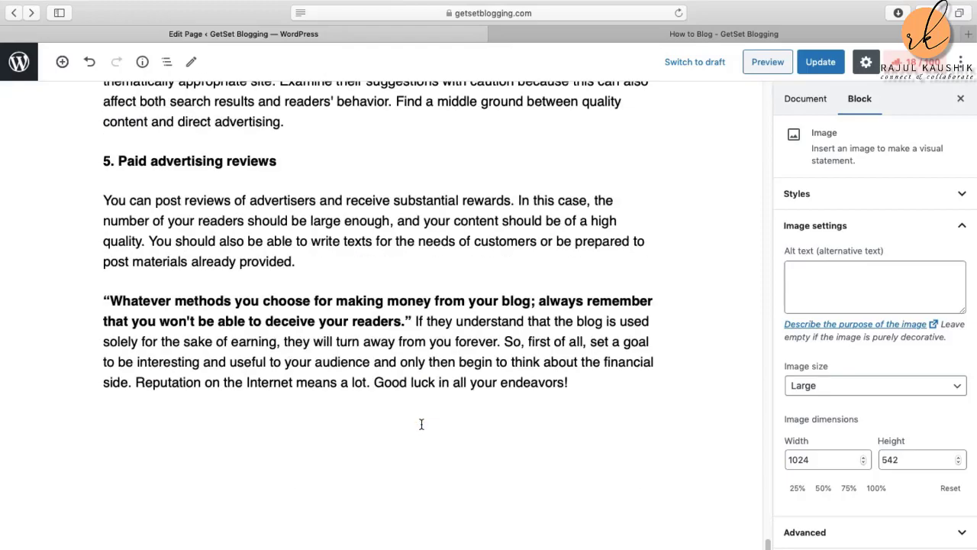
scroll(421, 425, up, 10)
scroll(422, 425, up, 15)
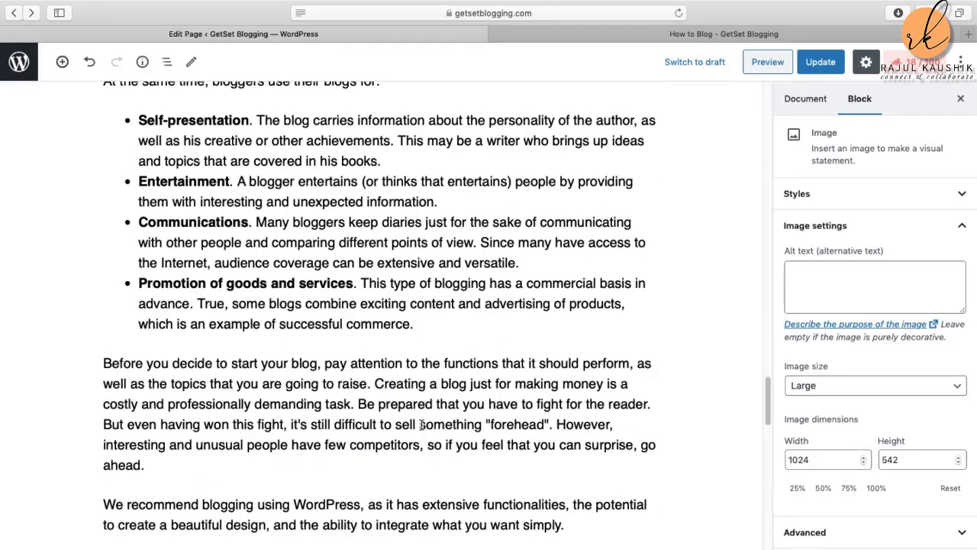
scroll(421, 425, up, 2)
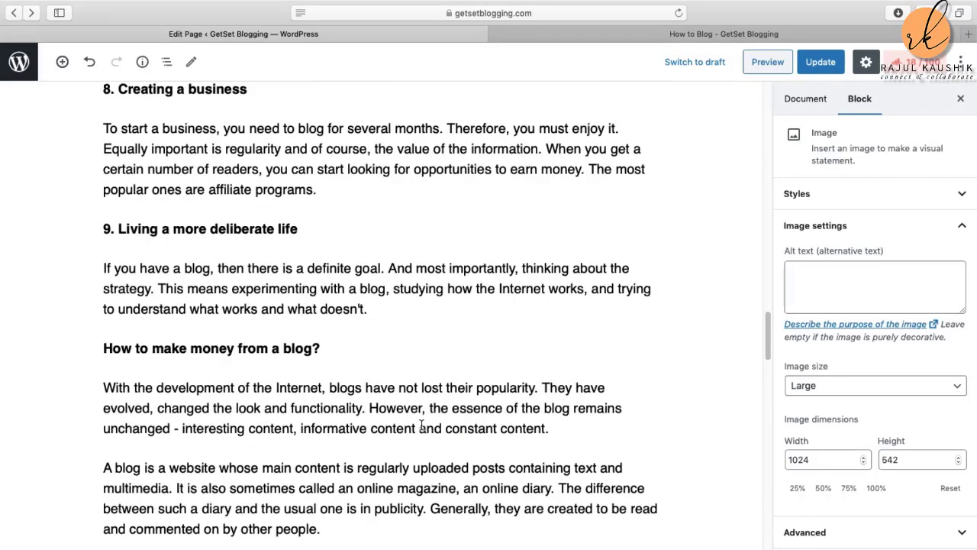
click(365, 366)
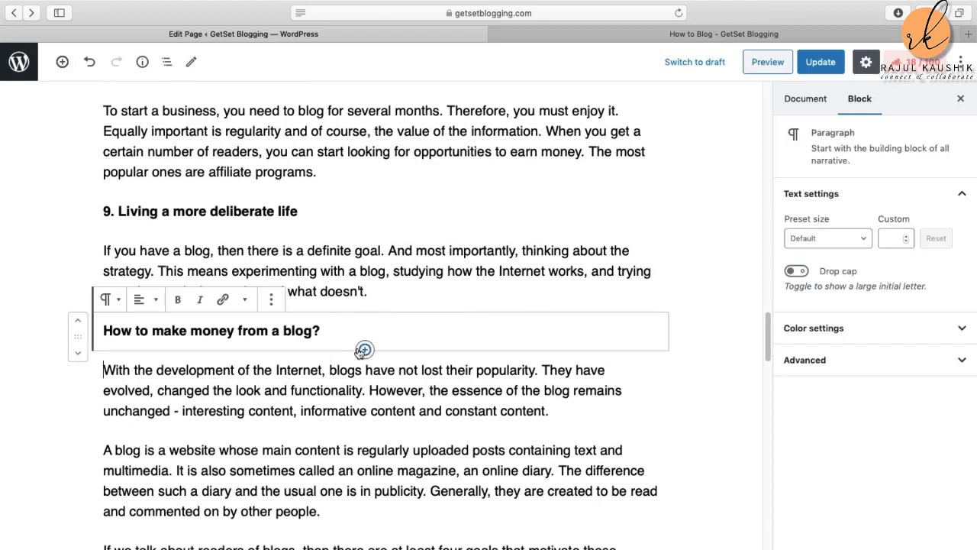
Step: Insert blogging-blur-business-communication-261662.jpg as an image block there and update the page
click(364, 350)
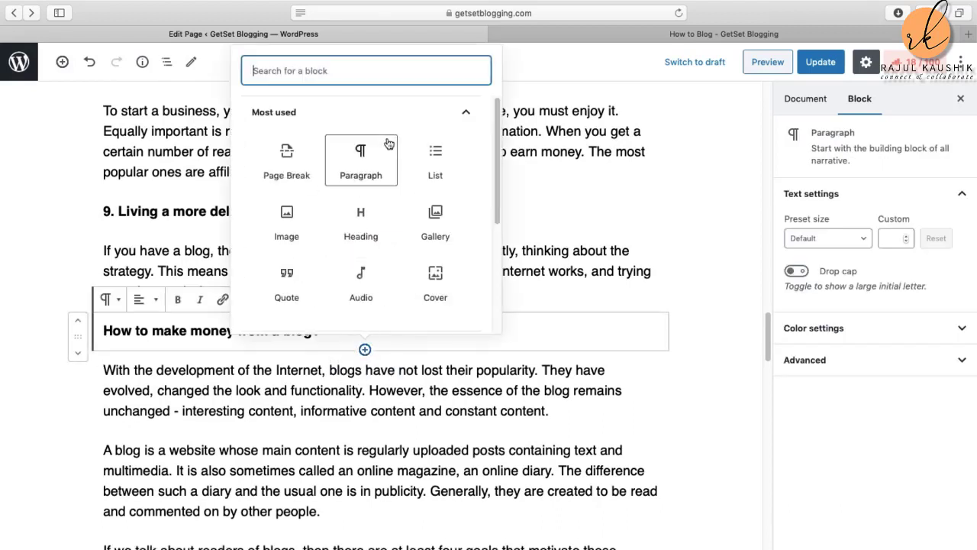
click(288, 220)
click(142, 454)
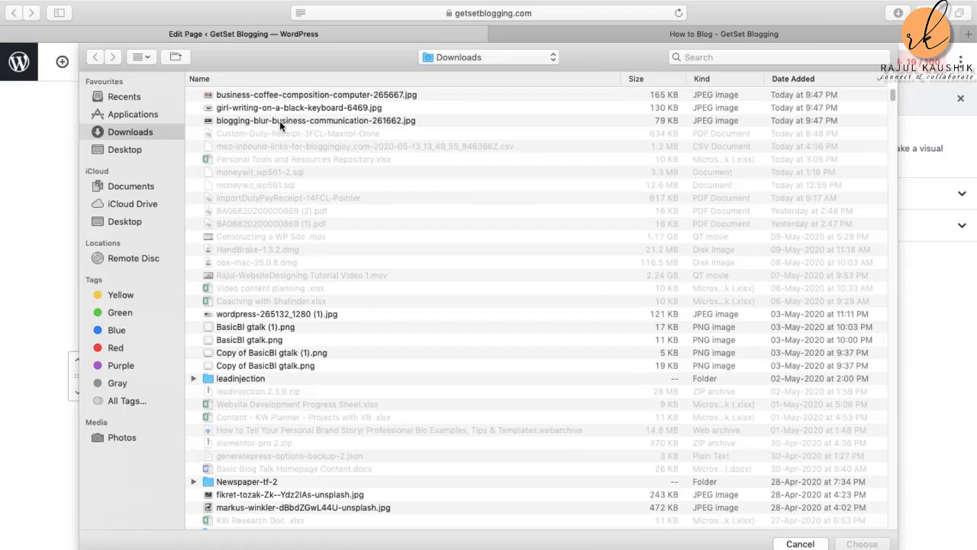
click(280, 121)
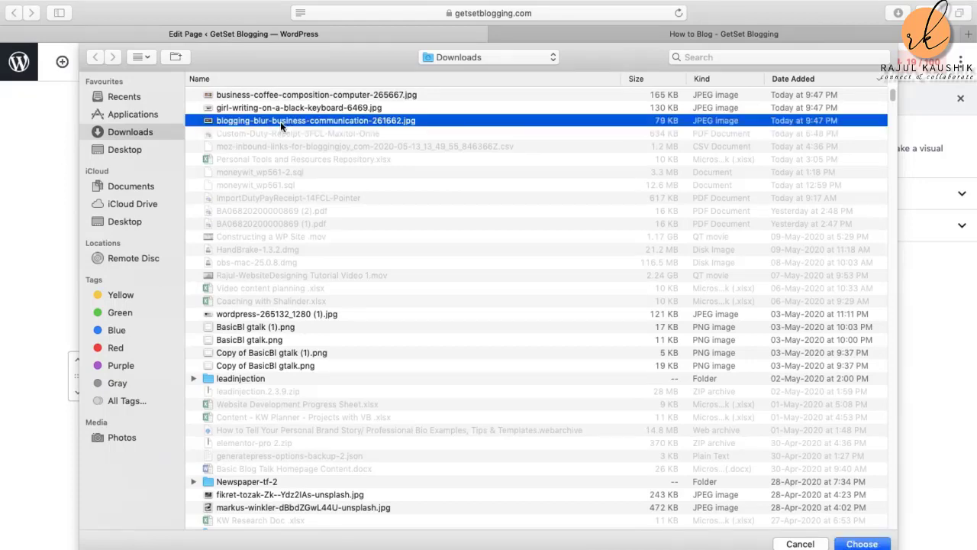
click(862, 544)
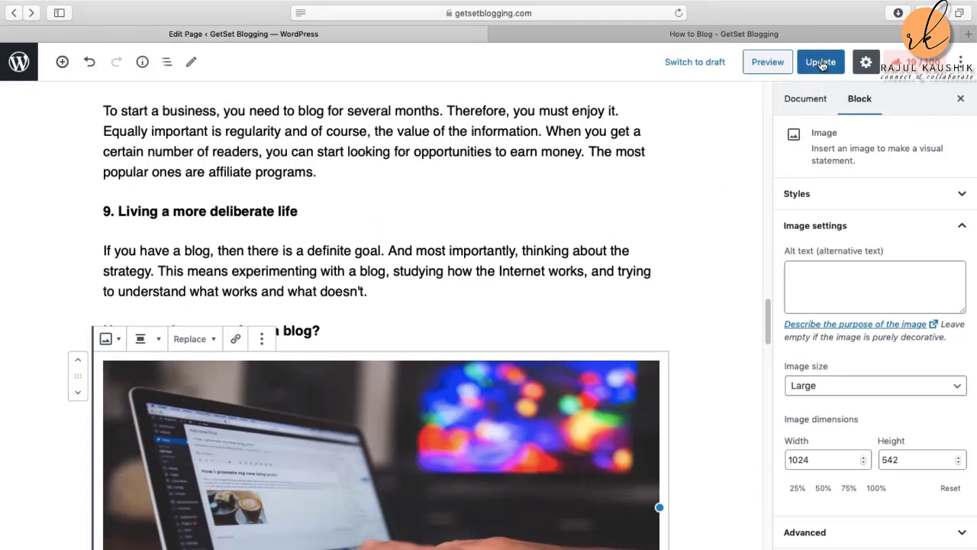
click(820, 64)
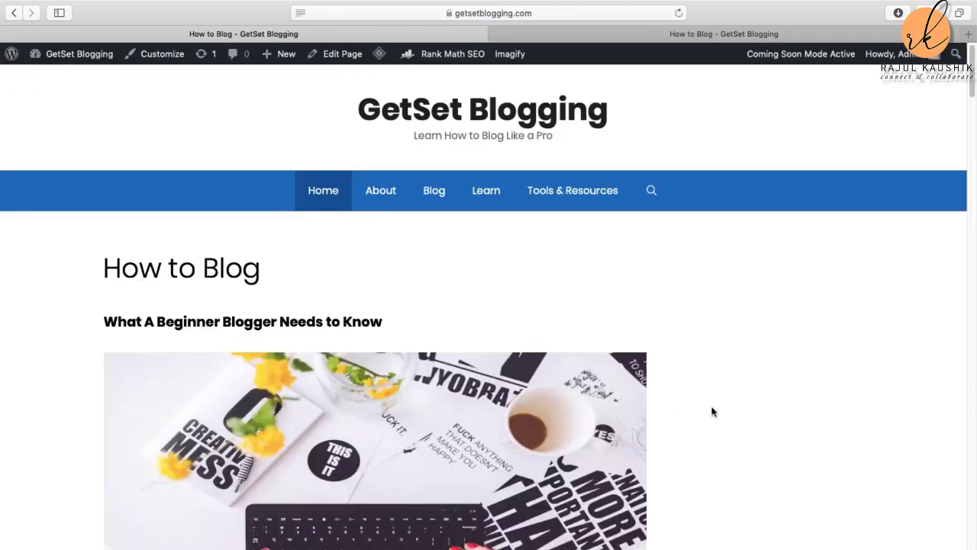
scroll(744, 399, down, 20)
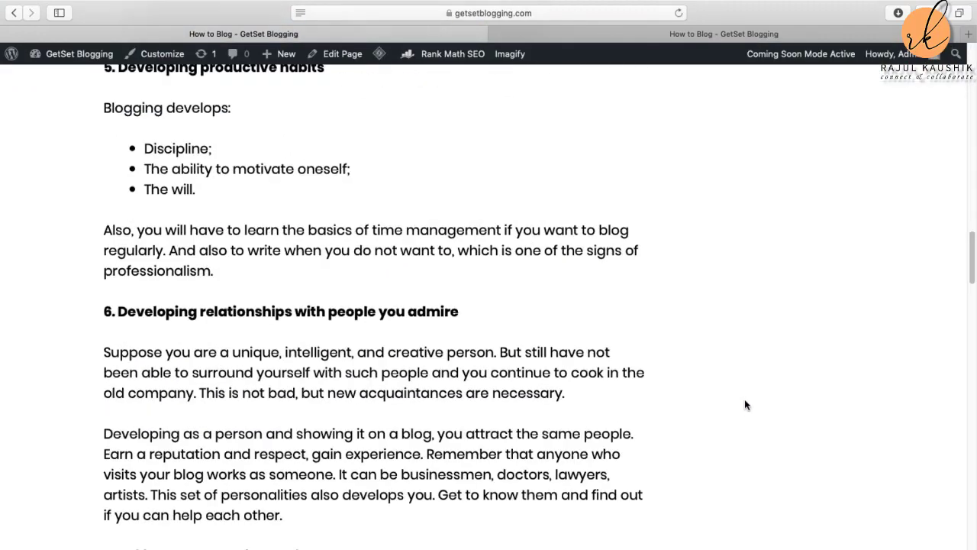
scroll(745, 400, down, 20)
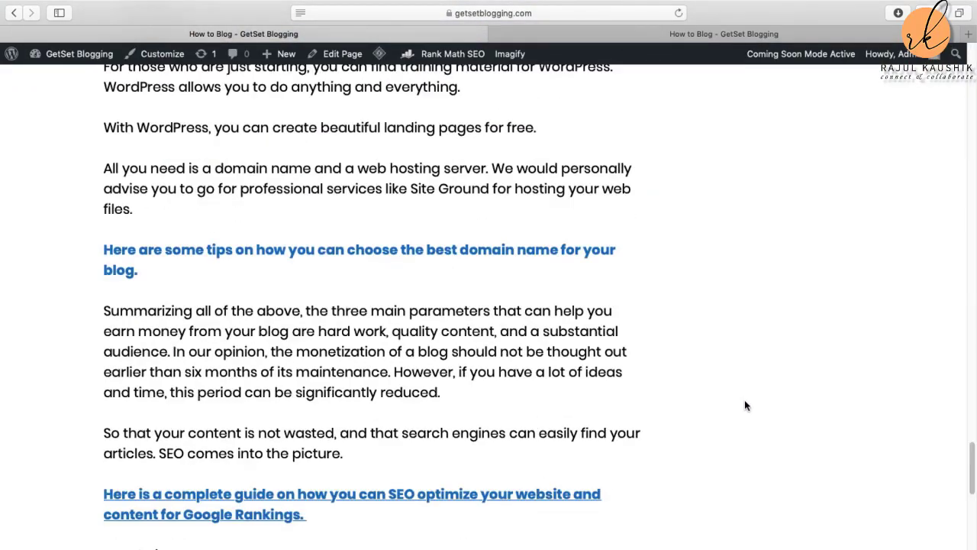
scroll(746, 405, down, 5)
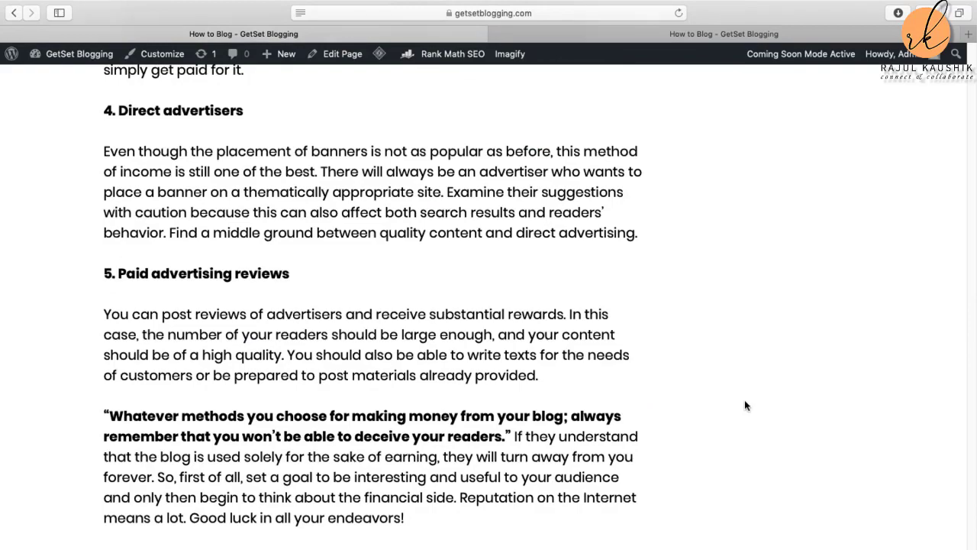
scroll(745, 405, up, 7)
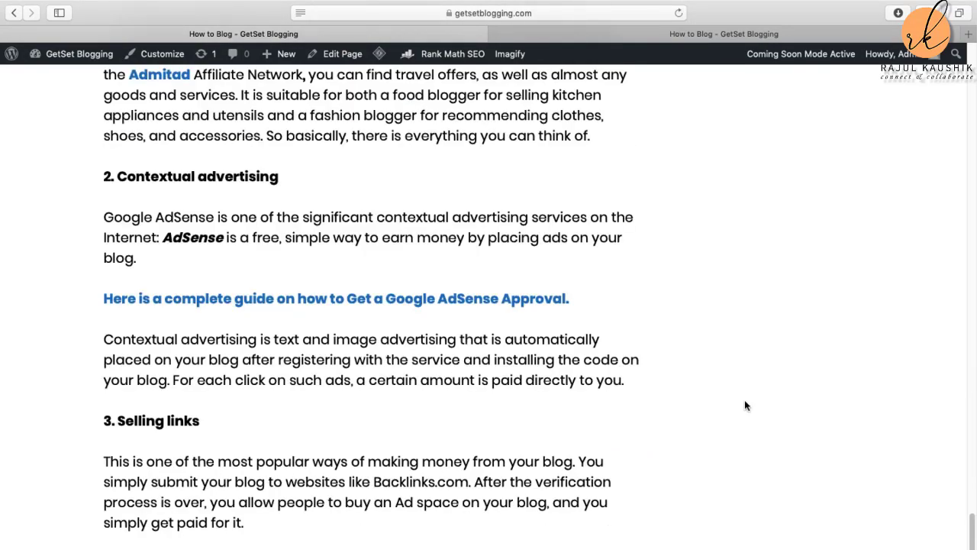
scroll(746, 405, up, 8)
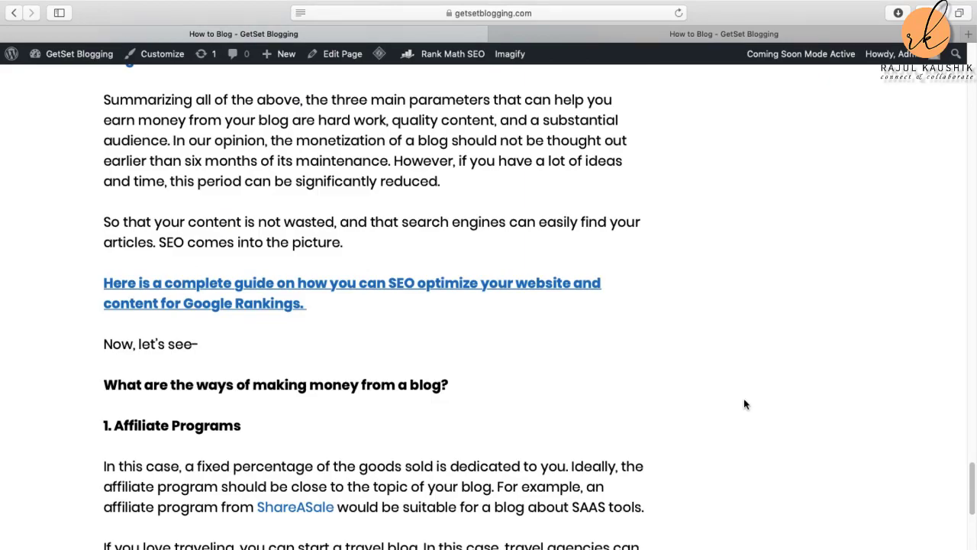
scroll(746, 404, up, 20)
scroll(746, 404, up, 15)
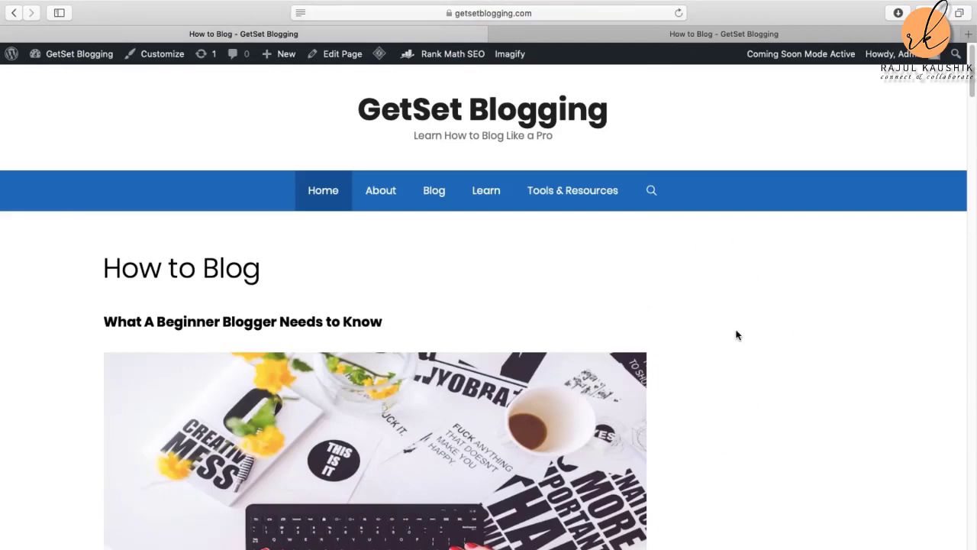
scroll(791, 291, down, 3)
scroll(791, 293, up, 3)
scroll(439, 406, down, 3)
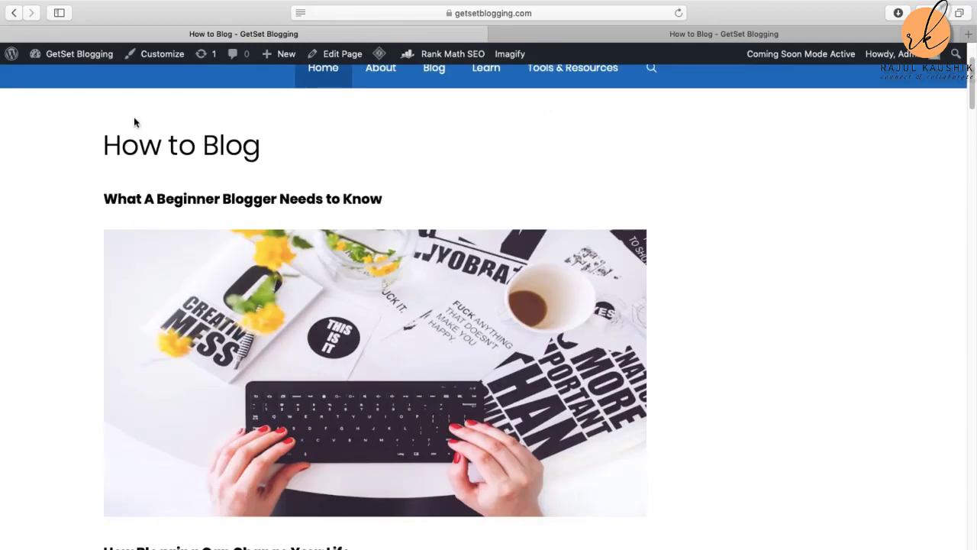
scroll(353, 352, up, 3)
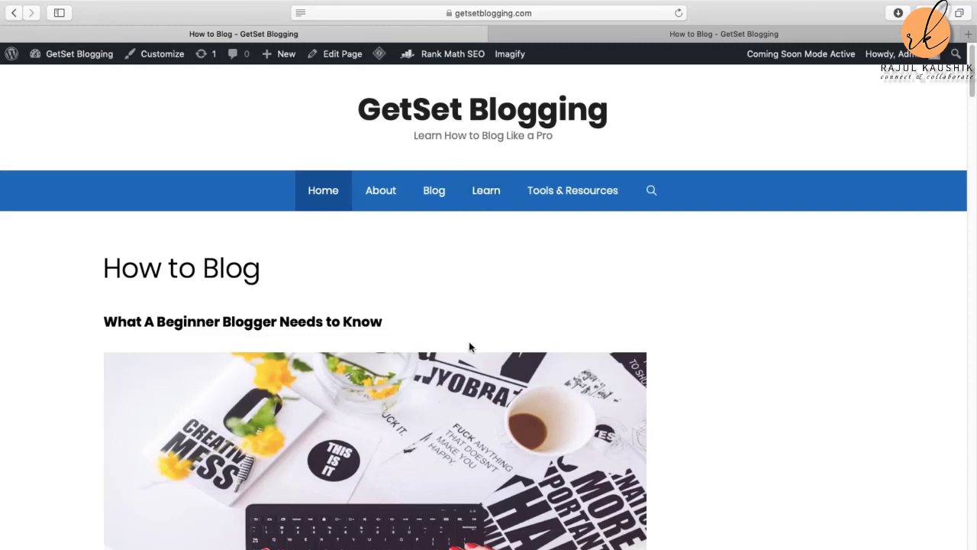
scroll(465, 368, down, 2)
scroll(464, 370, up, 2)
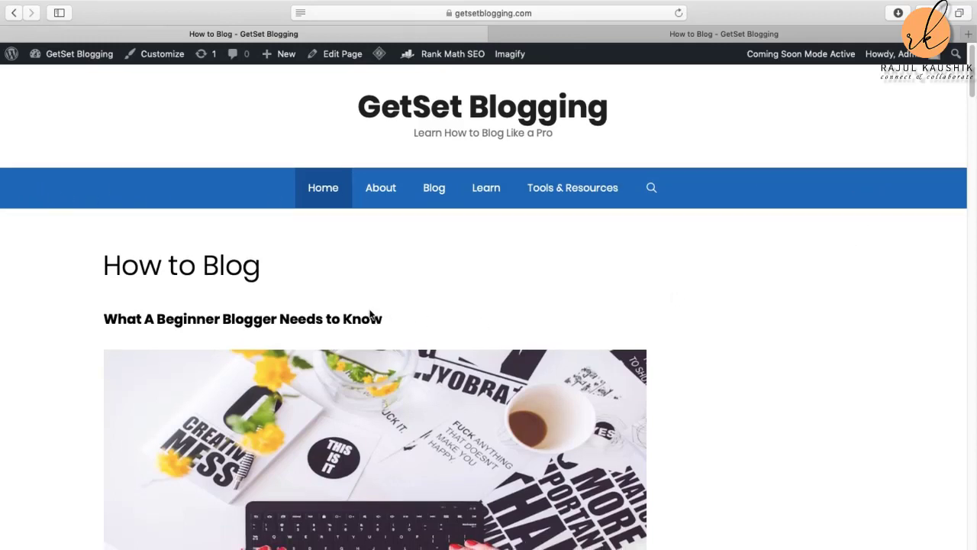
scroll(374, 315, down, 1)
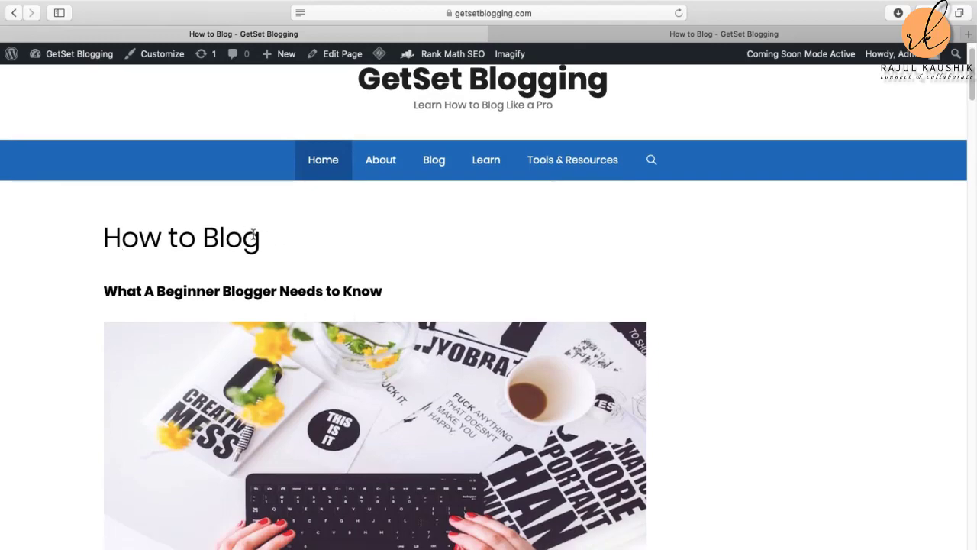
scroll(367, 394, down, 3)
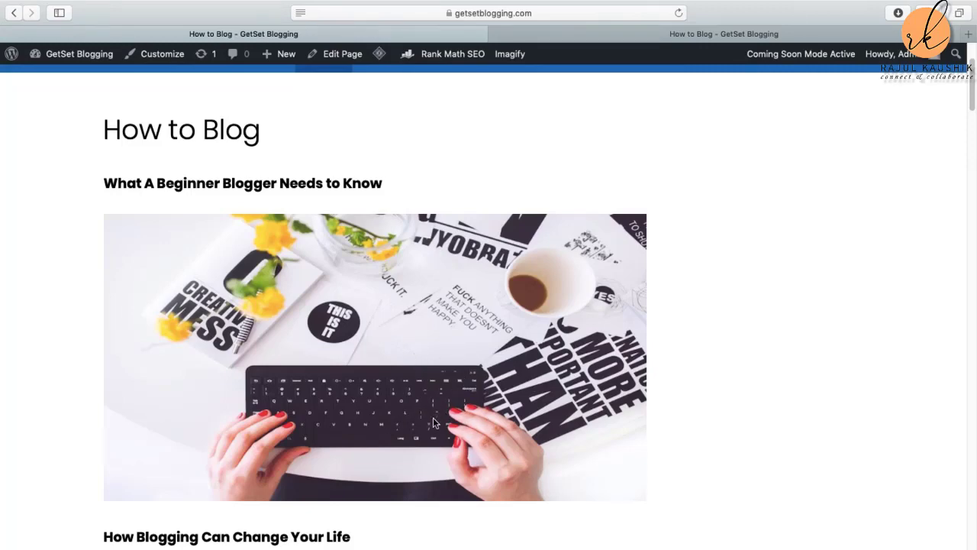
scroll(320, 298, down, 10)
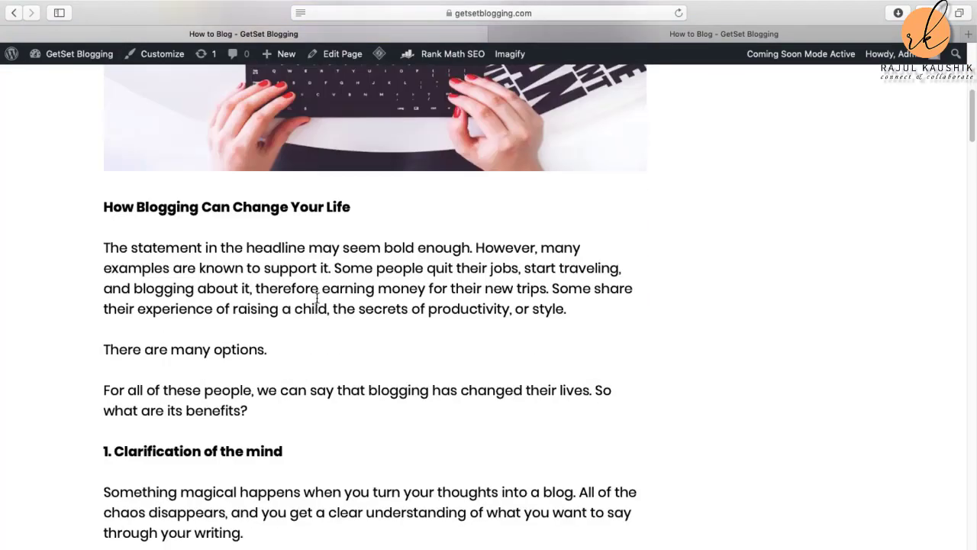
scroll(321, 301, up, 10)
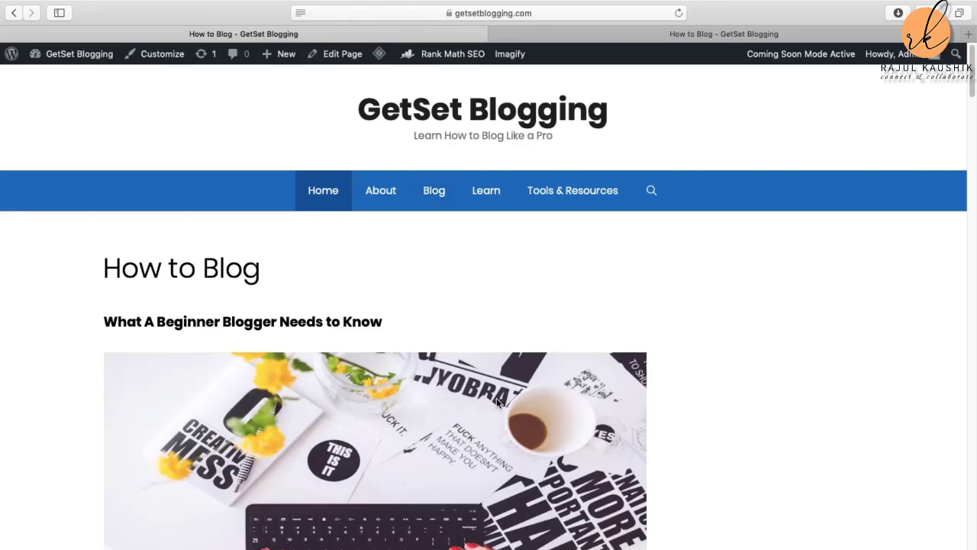
scroll(493, 455, down, 3)
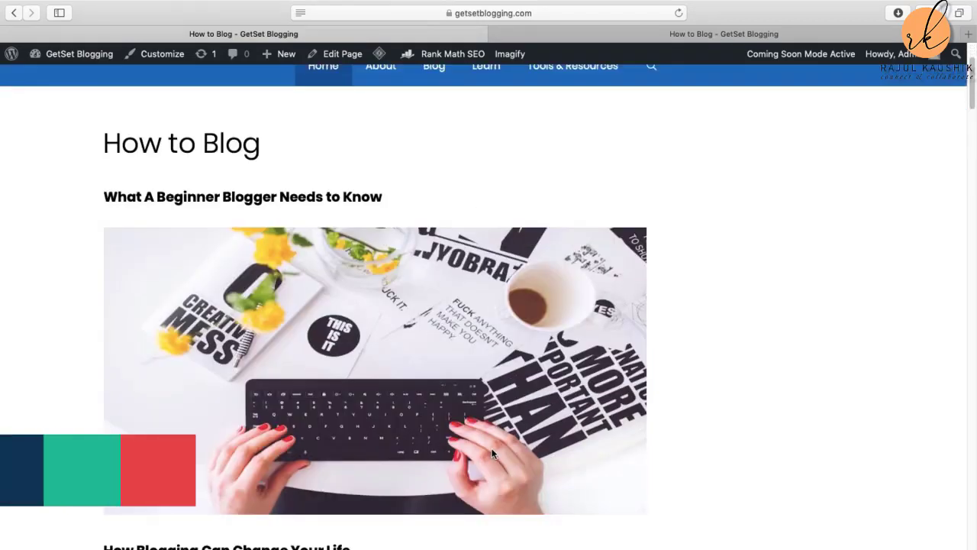
scroll(493, 456, down, 4)
scroll(492, 450, down, 12)
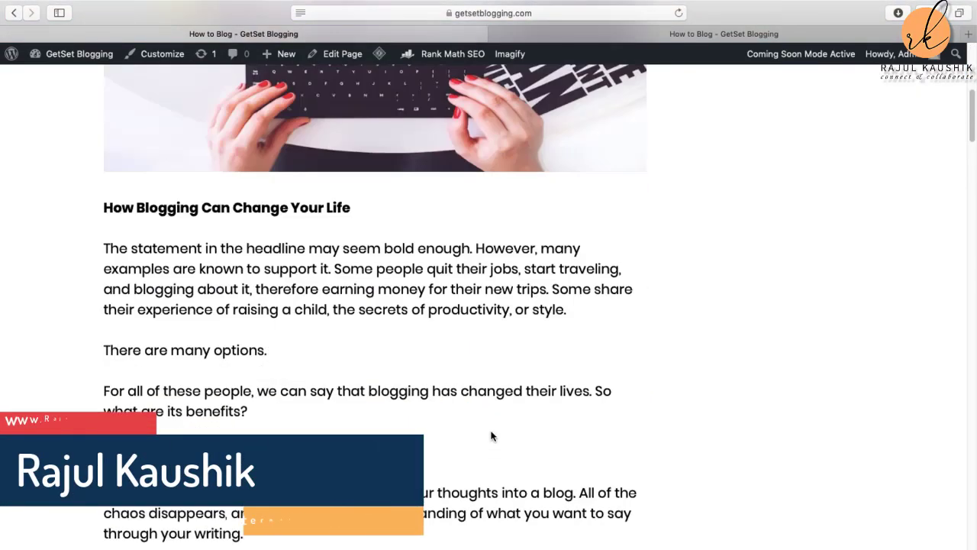
scroll(497, 420, up, 8)
scroll(497, 420, up, 4)
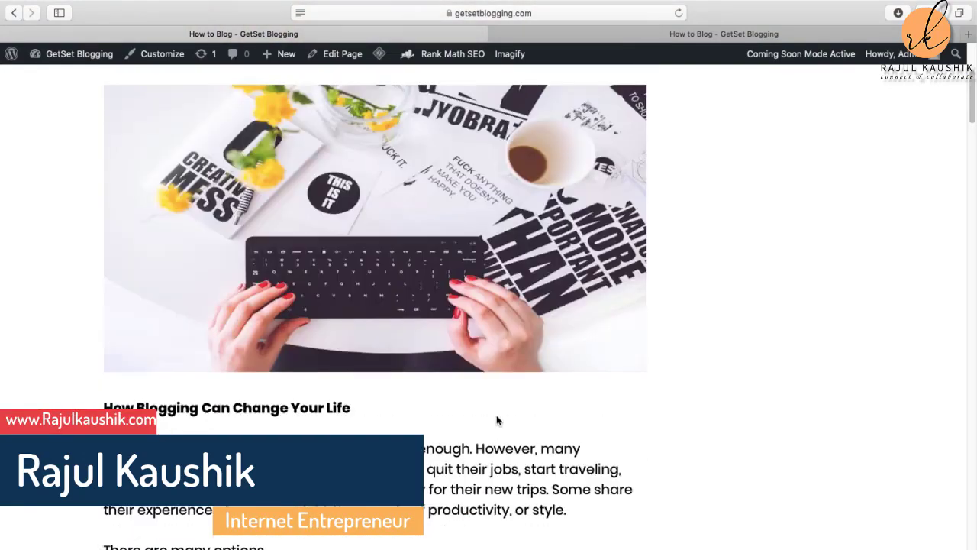
scroll(496, 421, up, 6)
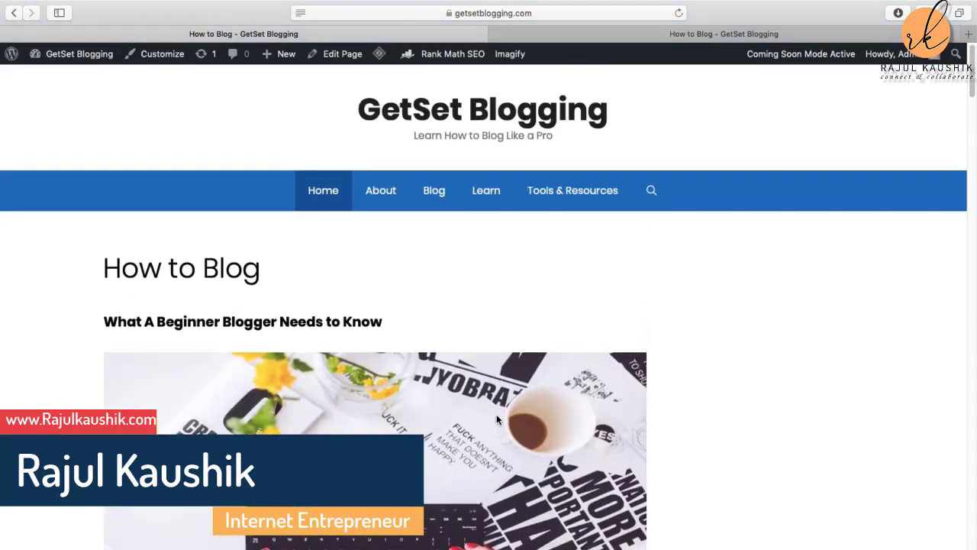
scroll(534, 305, down, 1)
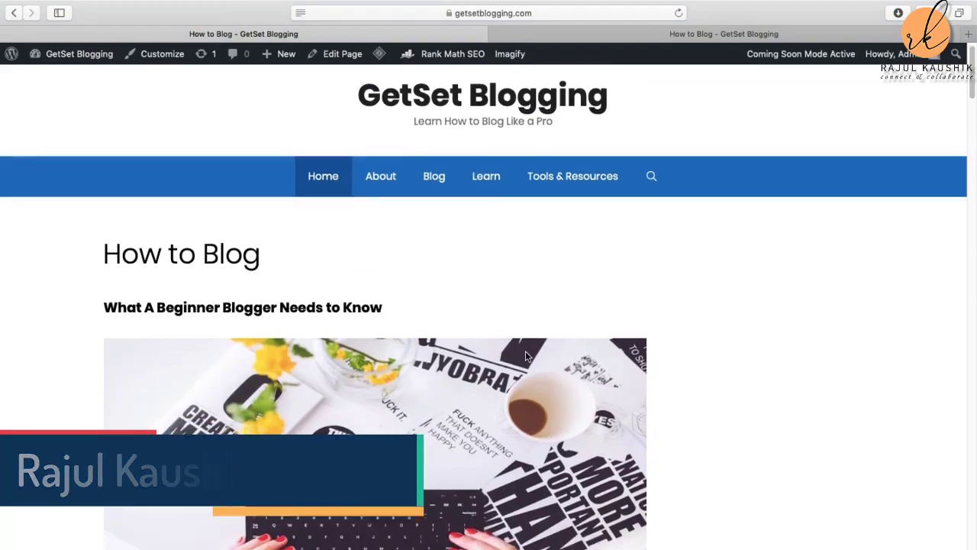
scroll(564, 301, down, 15)
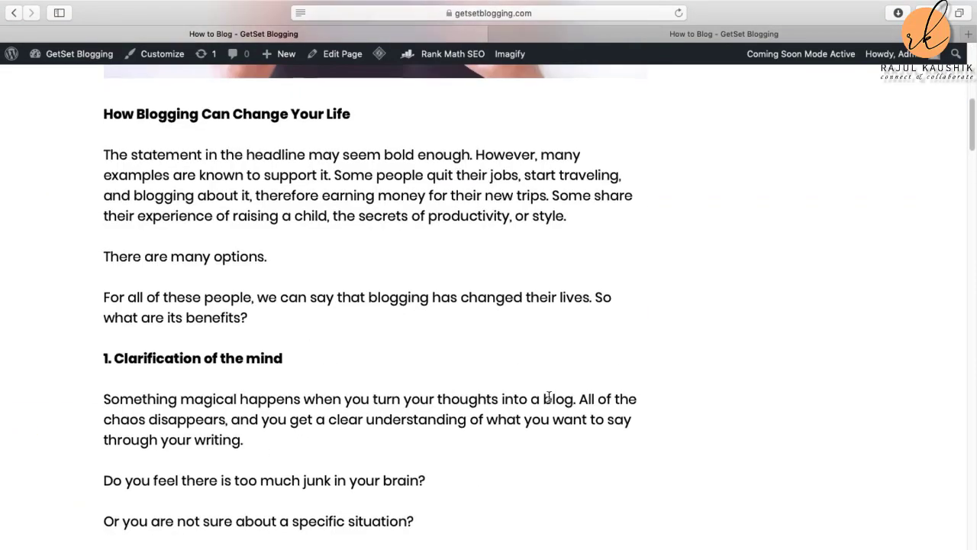
scroll(536, 308, down, 8)
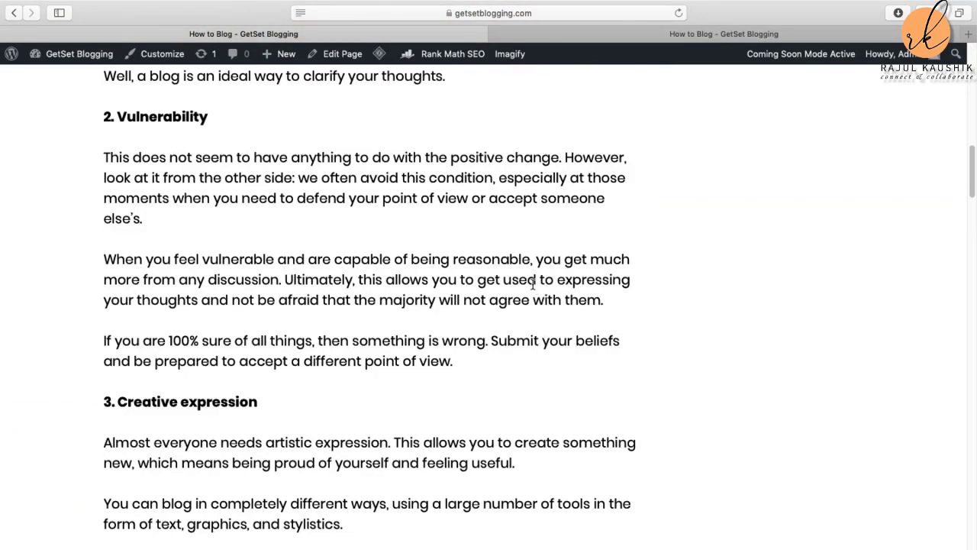
scroll(533, 284, down, 20)
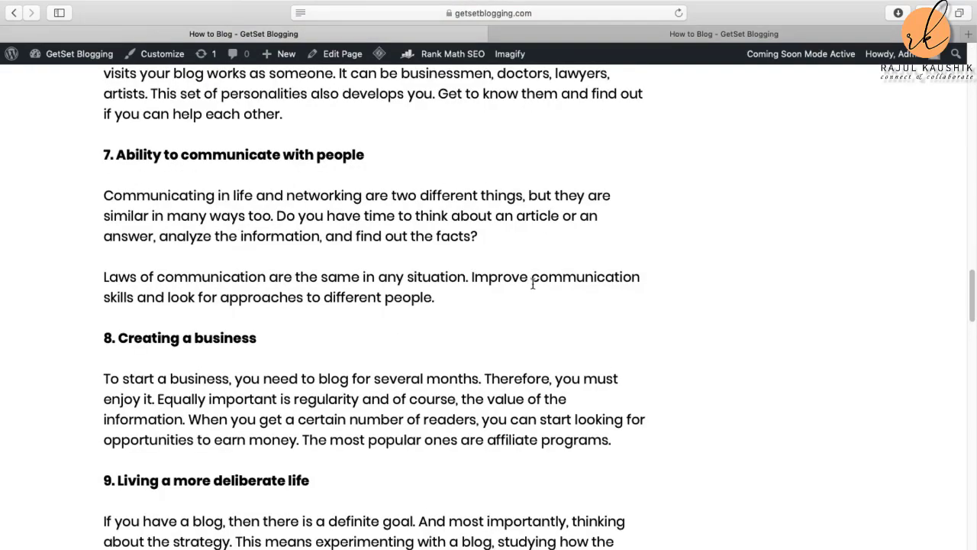
scroll(533, 284, up, 20)
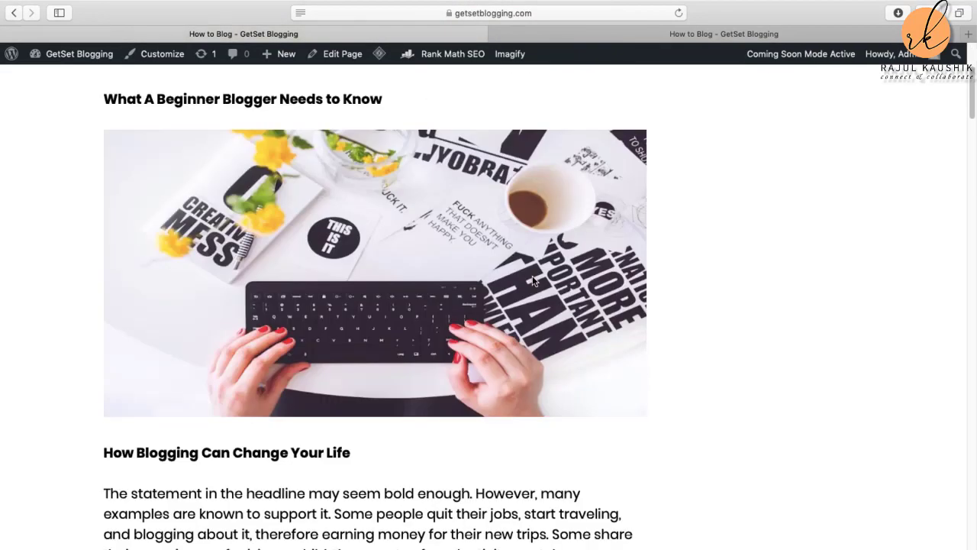
scroll(313, 440, down, 2)
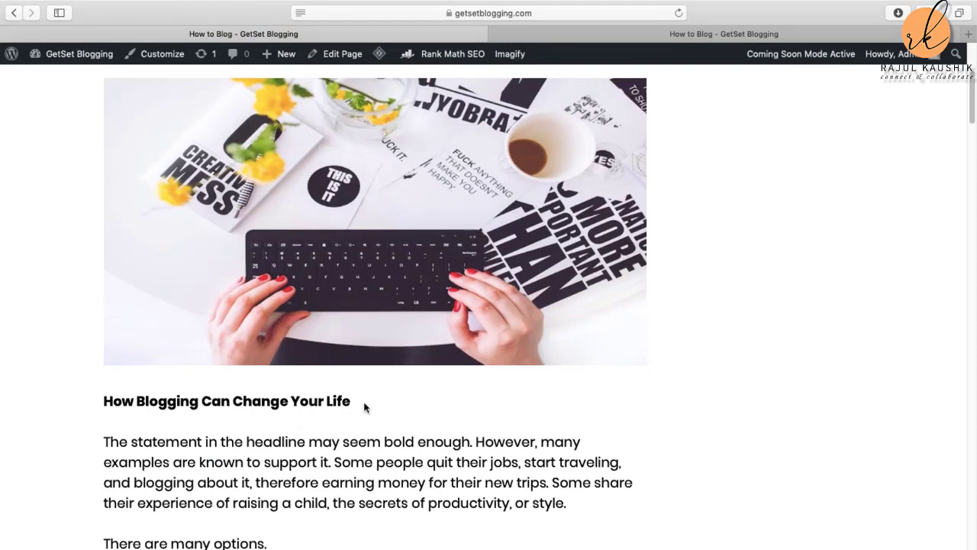
scroll(363, 404, down, 4)
scroll(395, 411, down, 7)
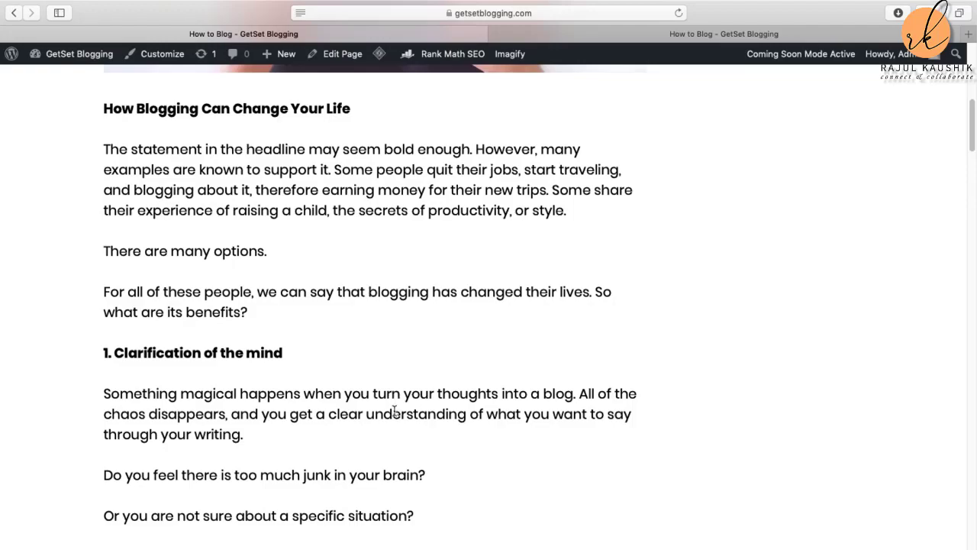
scroll(342, 365, down, 12)
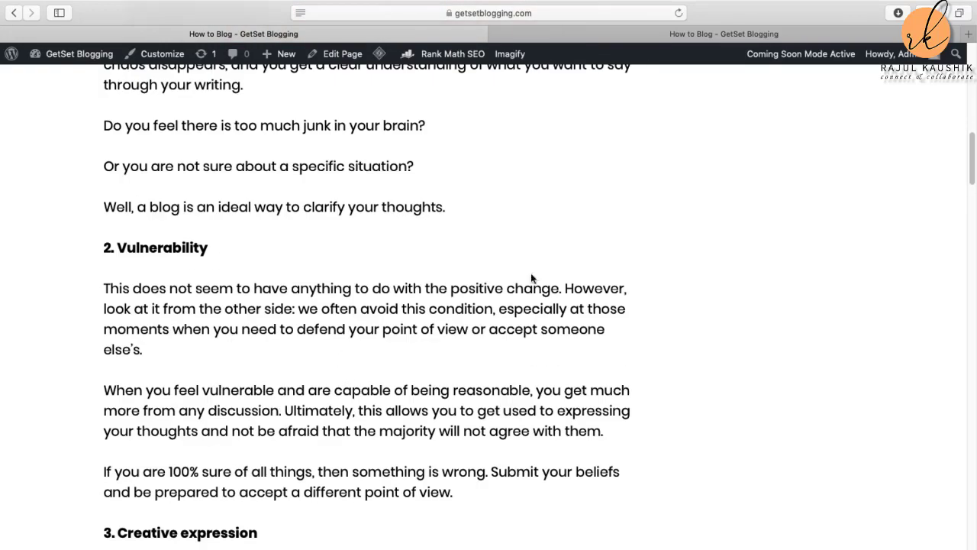
scroll(410, 392, down, 20)
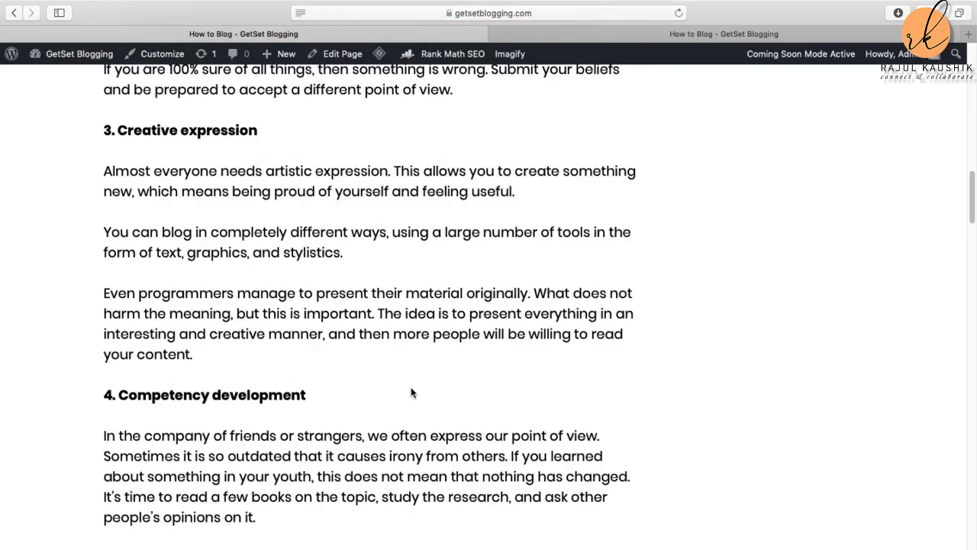
scroll(419, 384, down, 20)
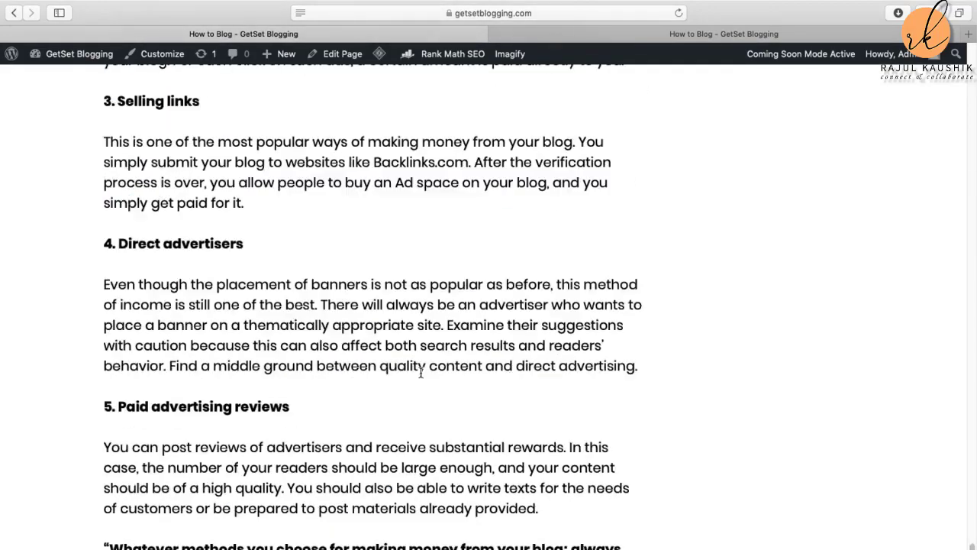
scroll(584, 386, up, 20)
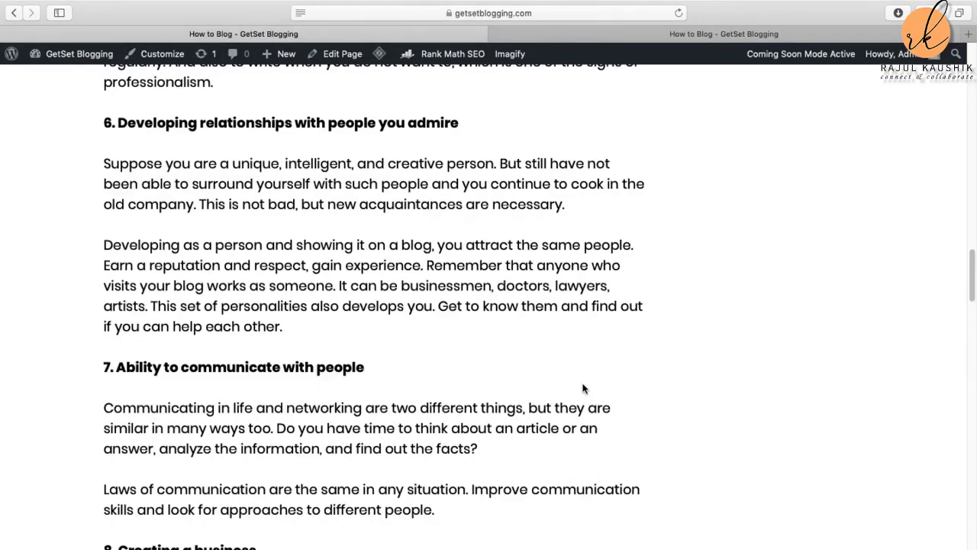
scroll(583, 385, up, 15)
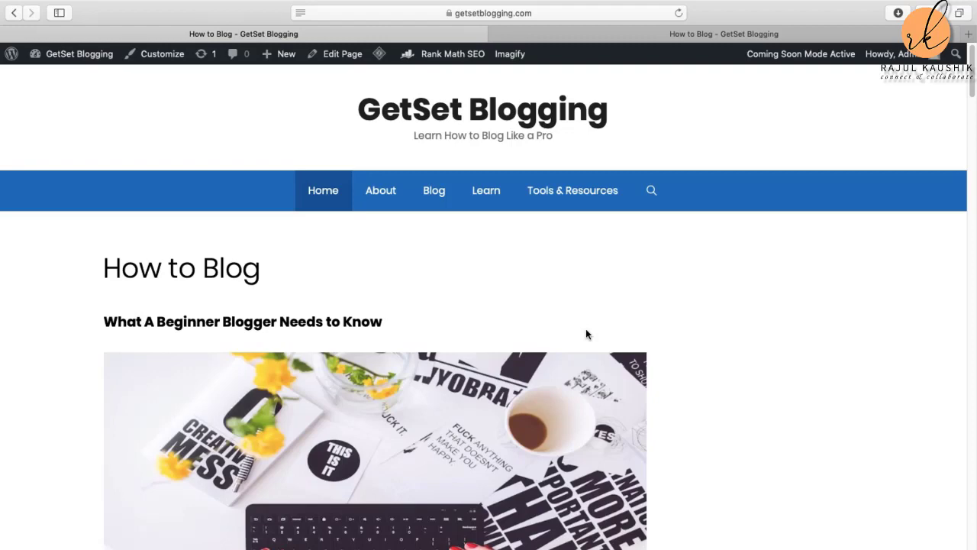
scroll(680, 377, down, 5)
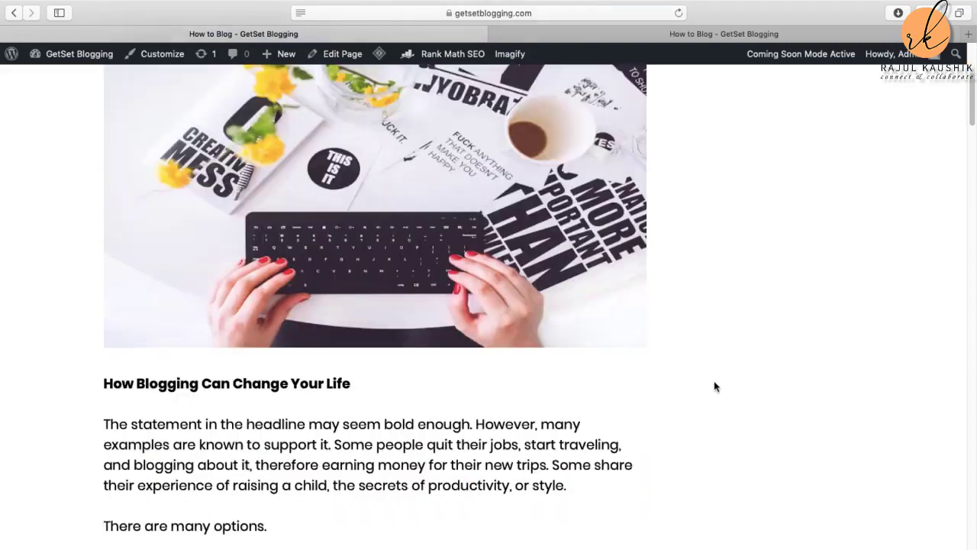
scroll(772, 307, up, 5)
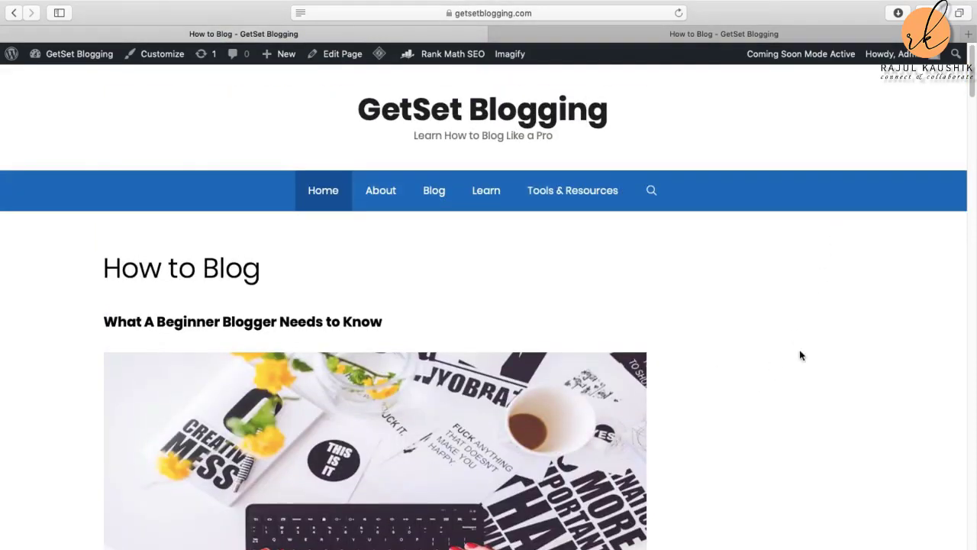
scroll(816, 402, down, 4)
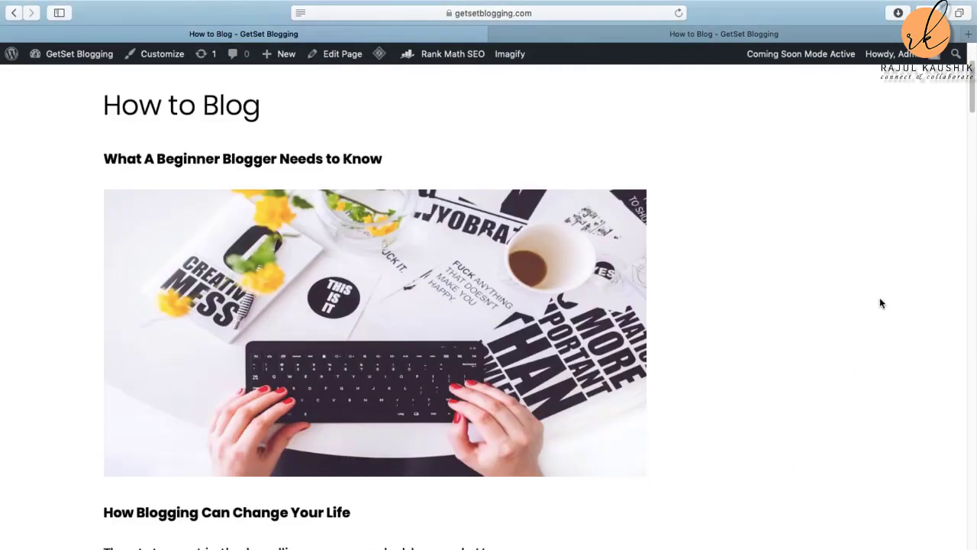
scroll(807, 321, down, 8)
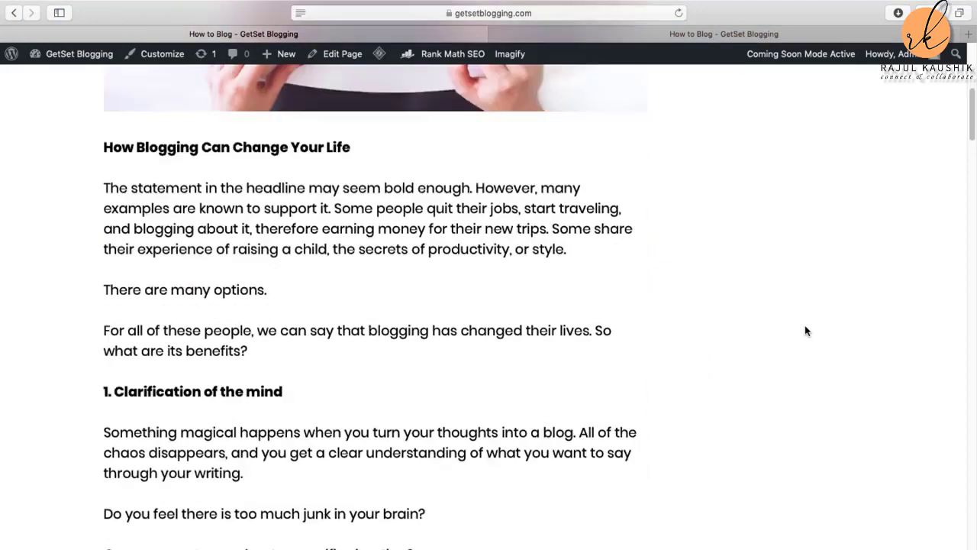
scroll(804, 331, down, 4)
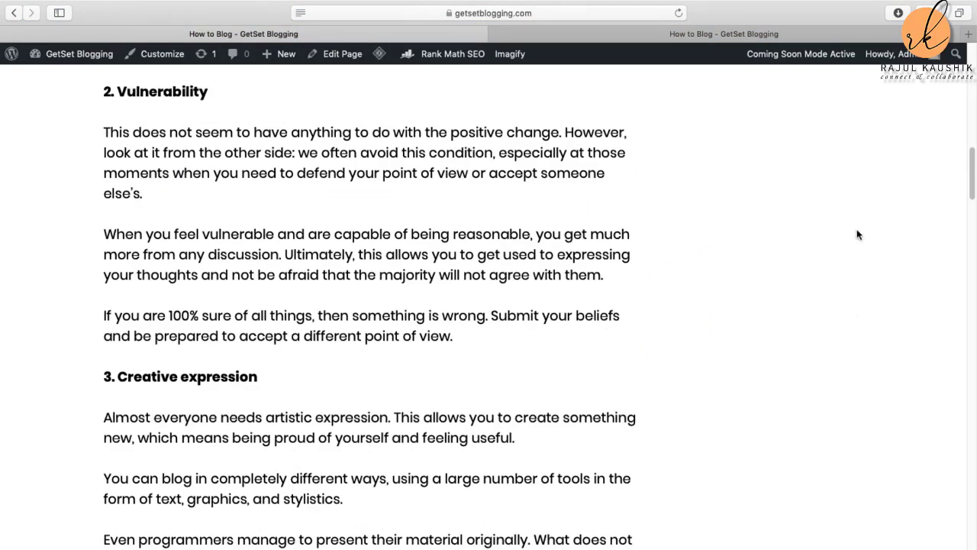
scroll(849, 303, down, 1)
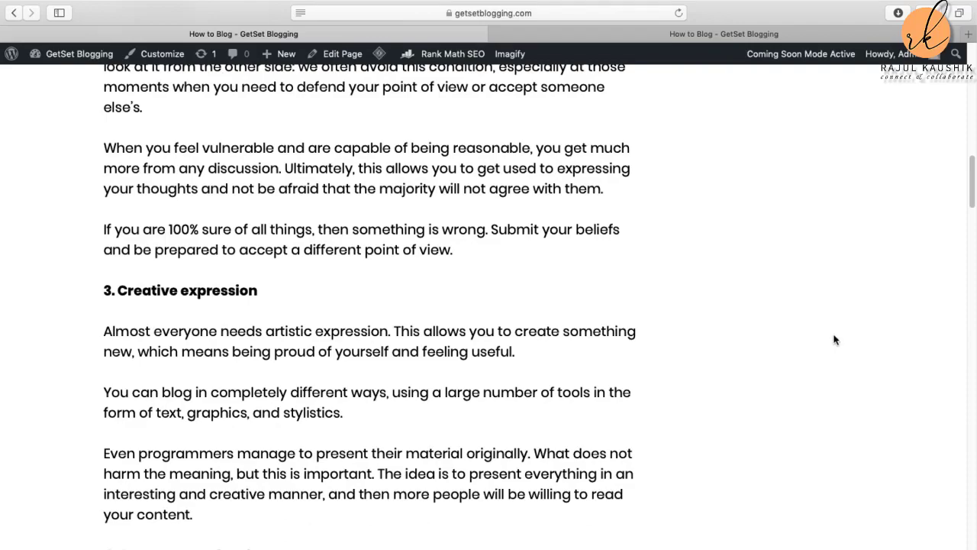
scroll(835, 340, down, 20)
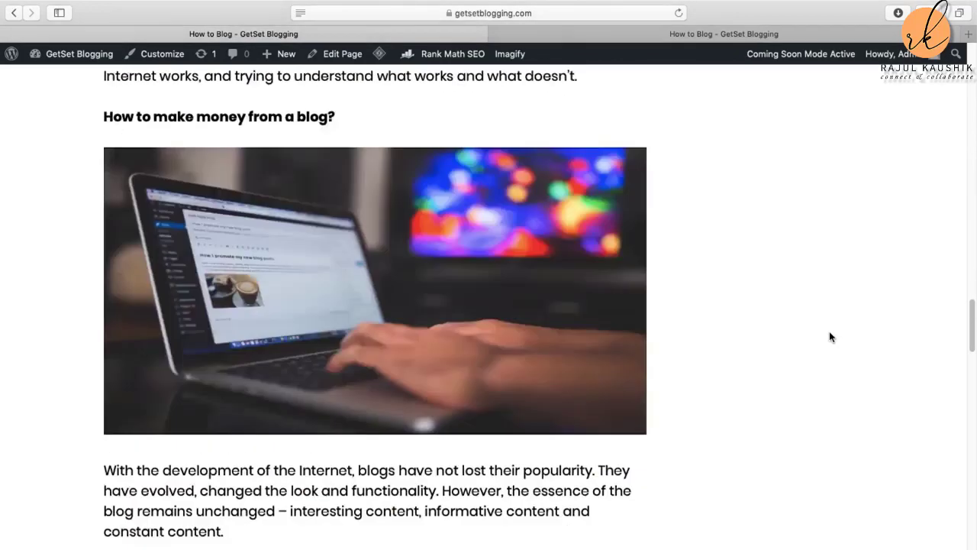
scroll(831, 337, down, 10)
scroll(829, 335, up, 20)
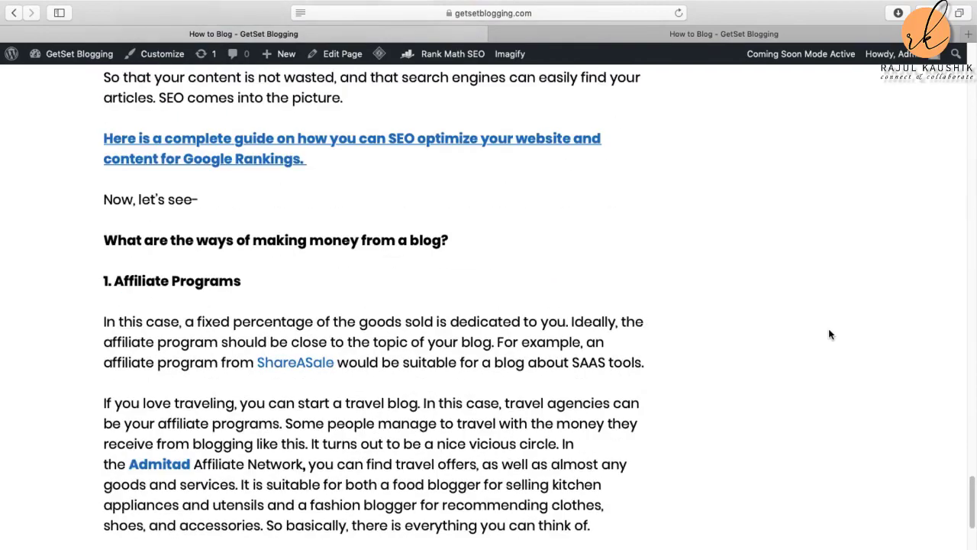
scroll(829, 331, up, 3)
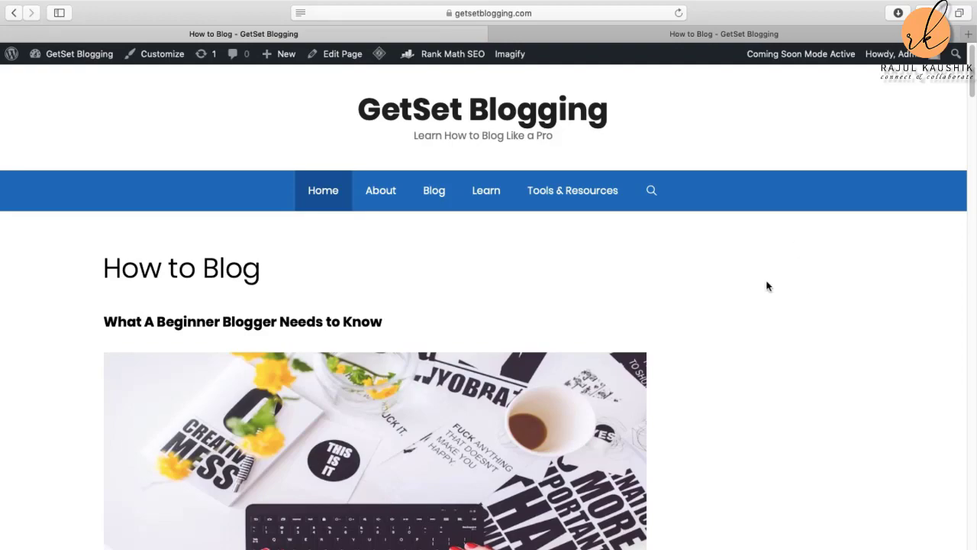
scroll(763, 305, down, 3)
scroll(737, 337, down, 5)
scroll(738, 336, up, 6)
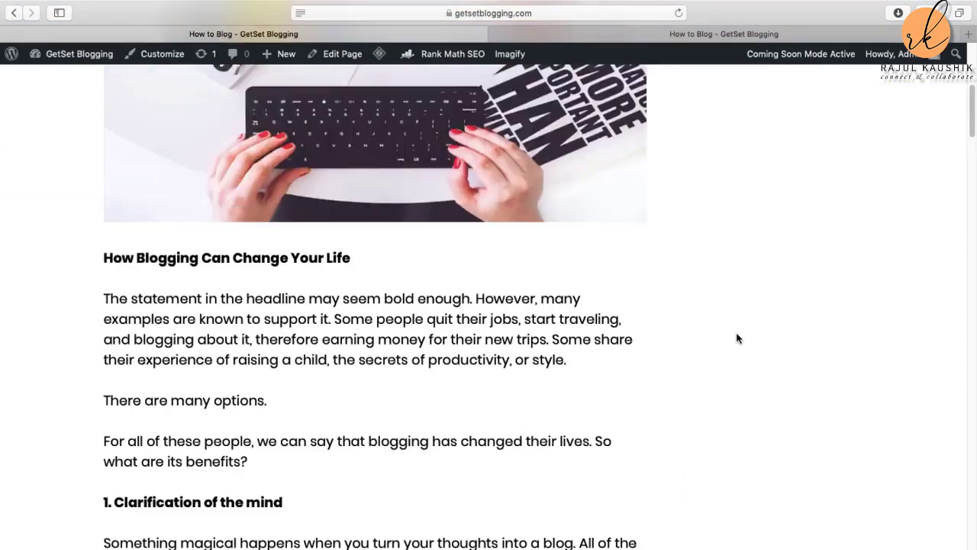
scroll(738, 341, down, 1)
scroll(737, 340, down, 4)
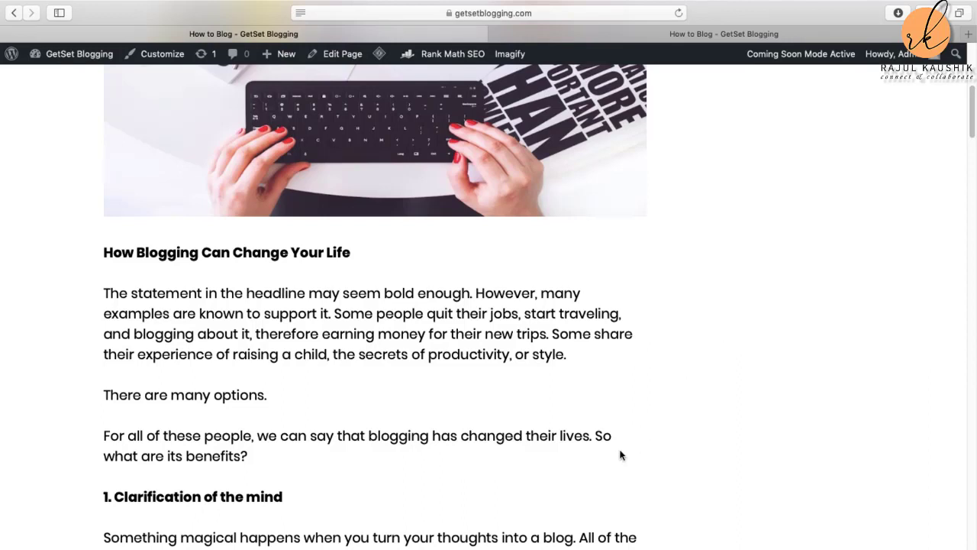
scroll(719, 438, down, 5)
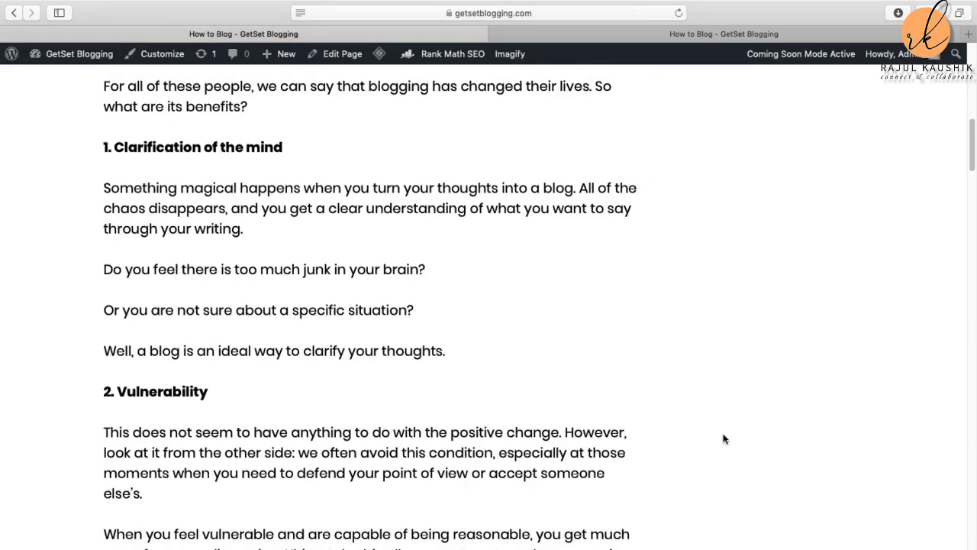
scroll(724, 438, down, 3)
scroll(723, 439, up, 15)
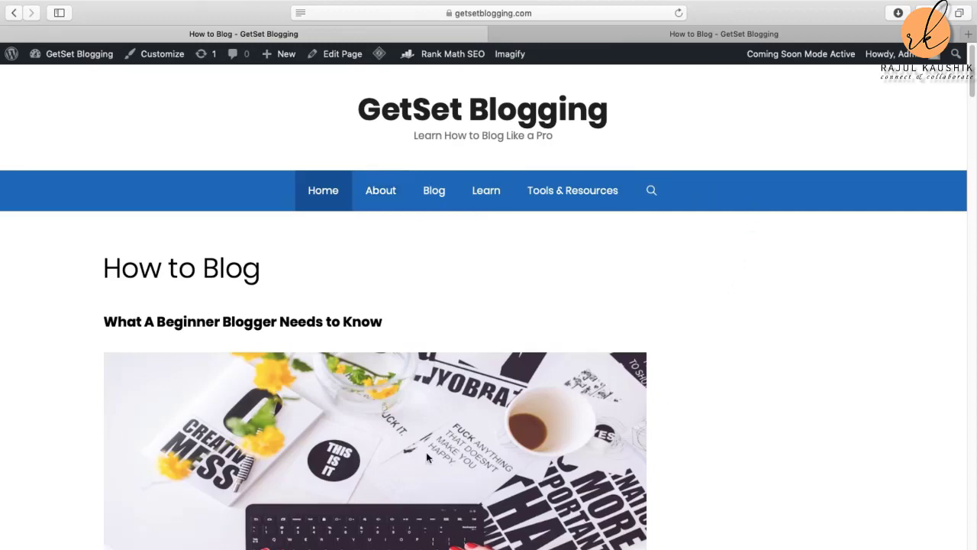
scroll(496, 465, down, 3)
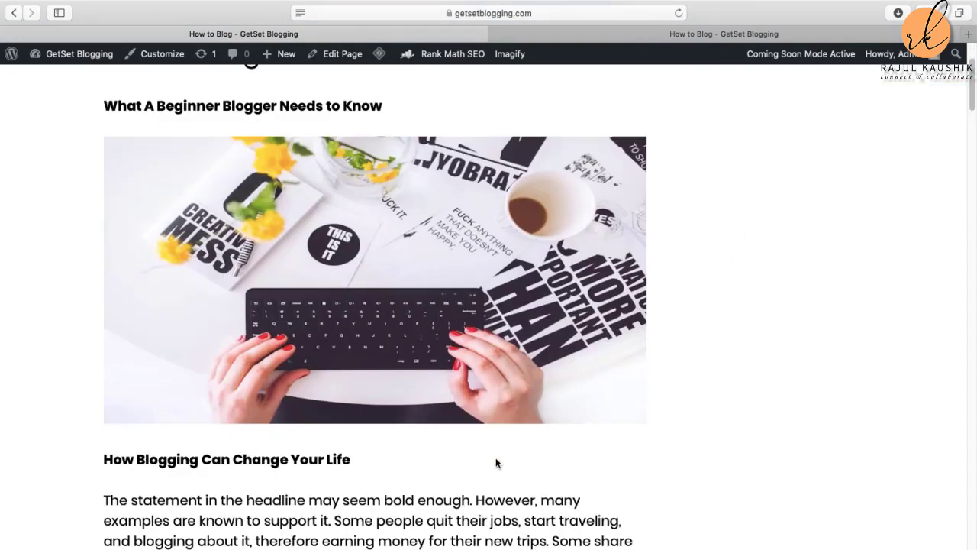
scroll(508, 406, down, 1)
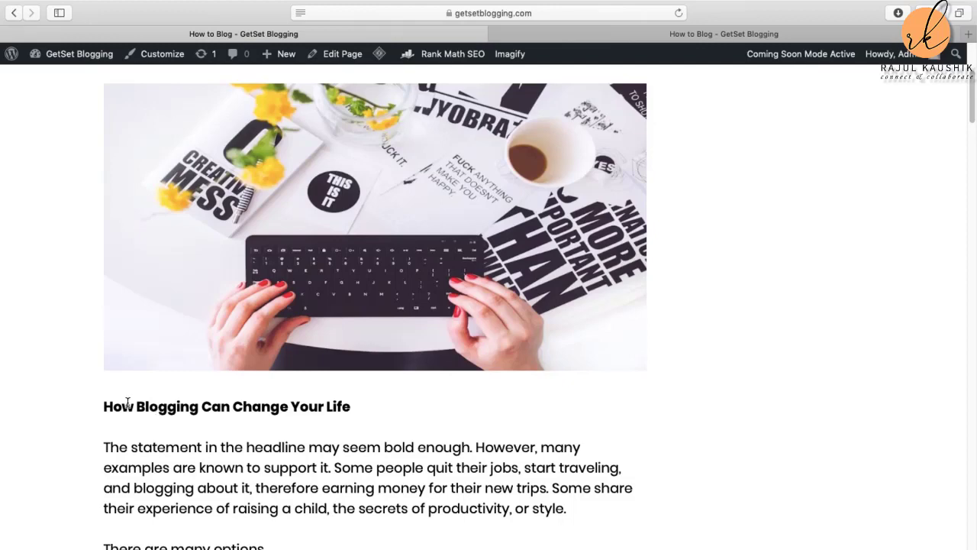
scroll(371, 420, down, 7)
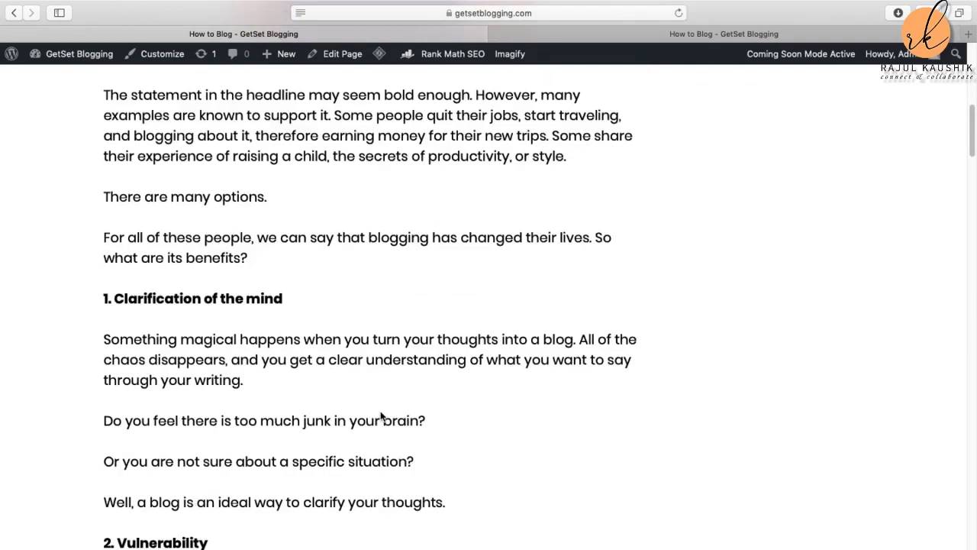
scroll(290, 417, up, 10)
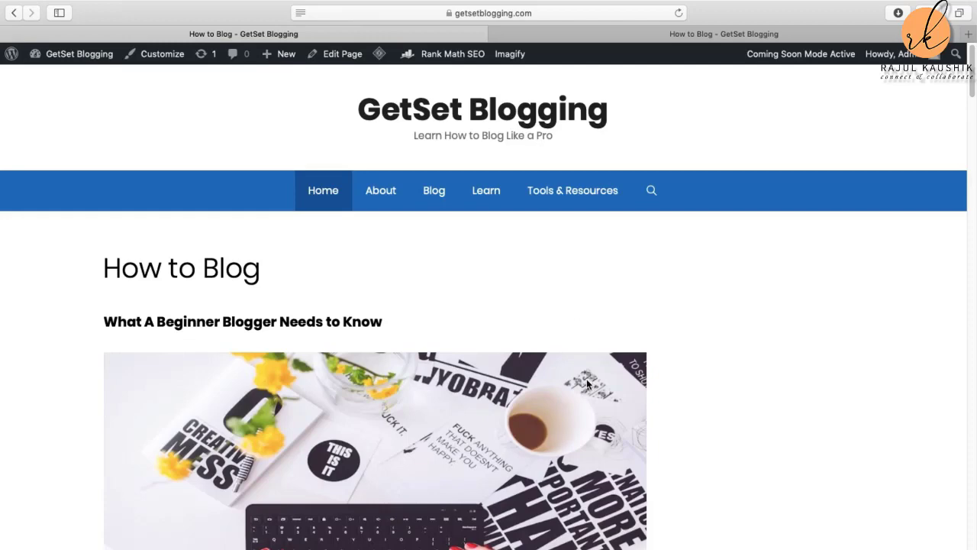
scroll(586, 381, down, 5)
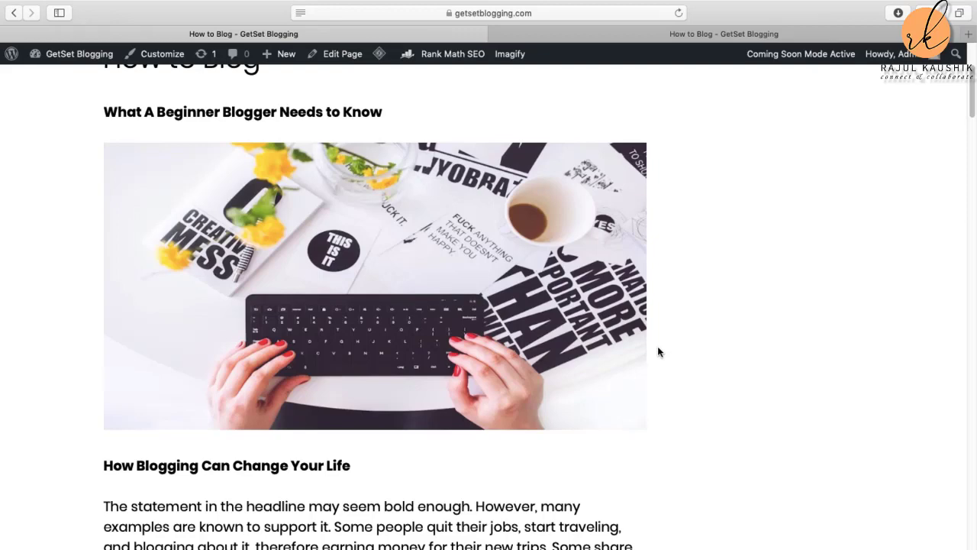
key(super+shift+5)
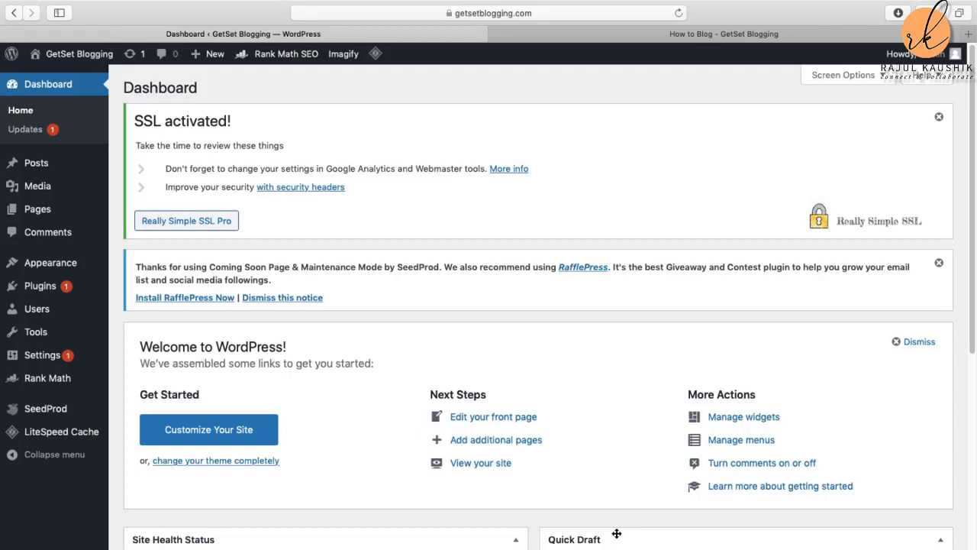
Step: Search the plugin directory for 'easy table of contents'
mouse_move(77, 209)
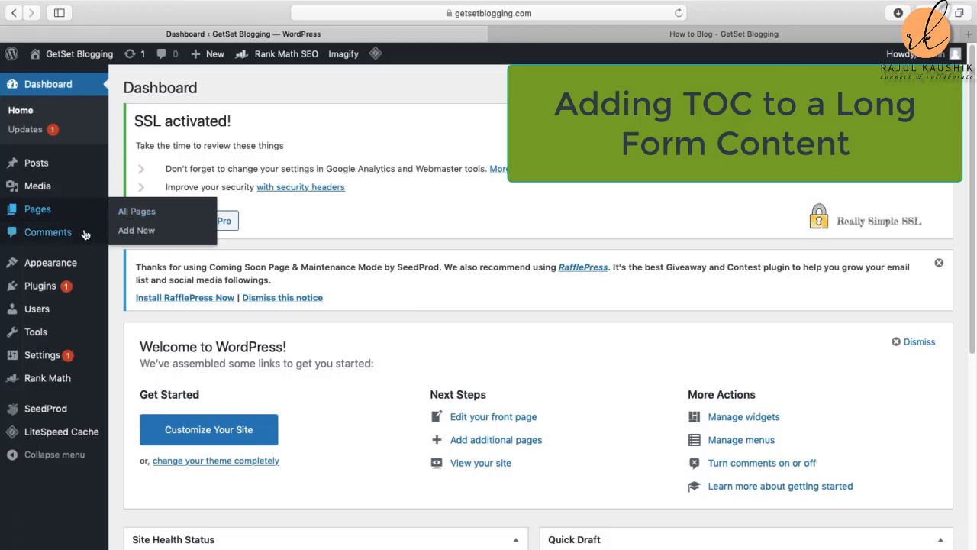
click(42, 290)
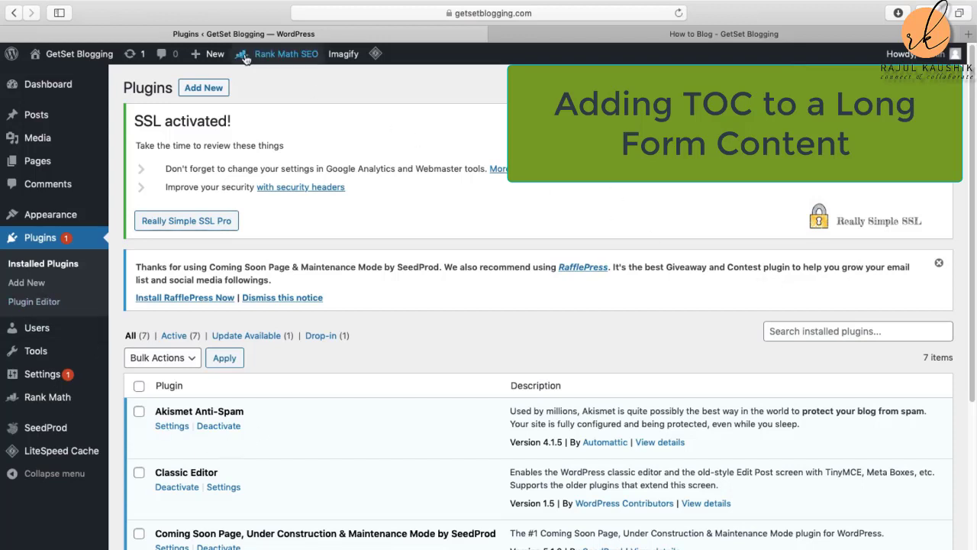
click(210, 90)
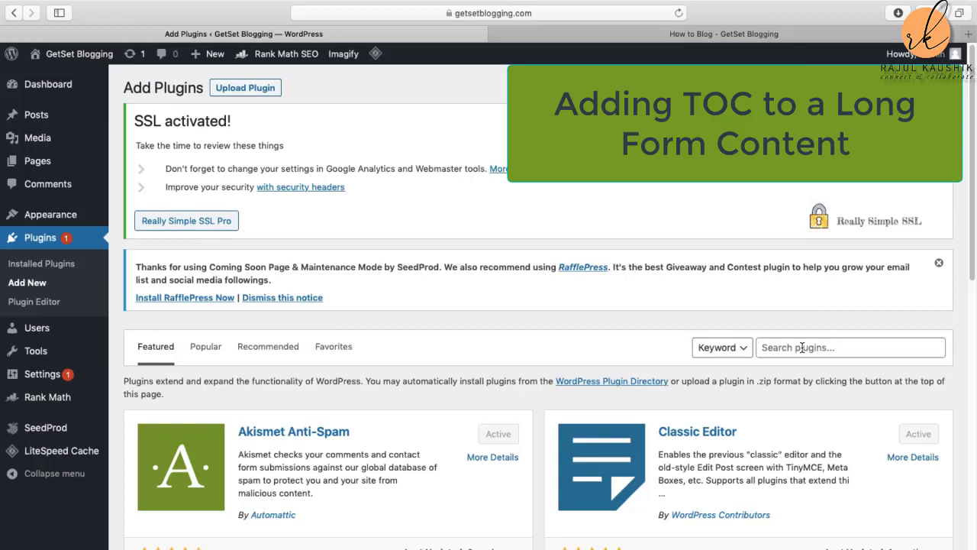
click(802, 347)
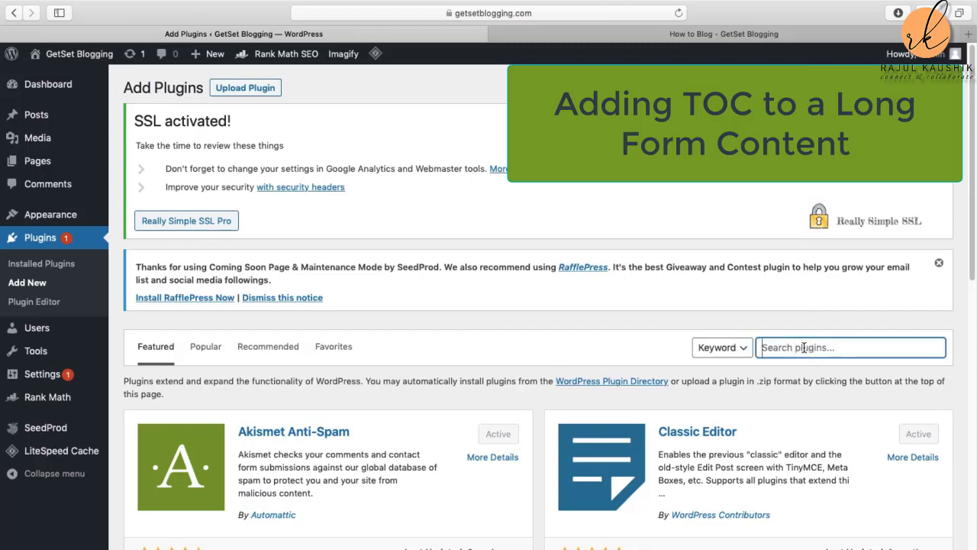
text(easy)
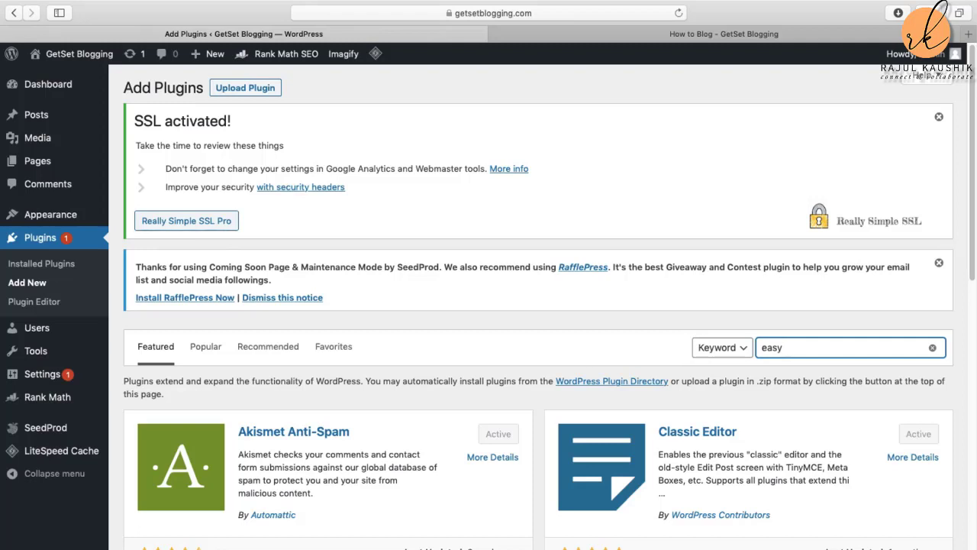
text( table of contents)
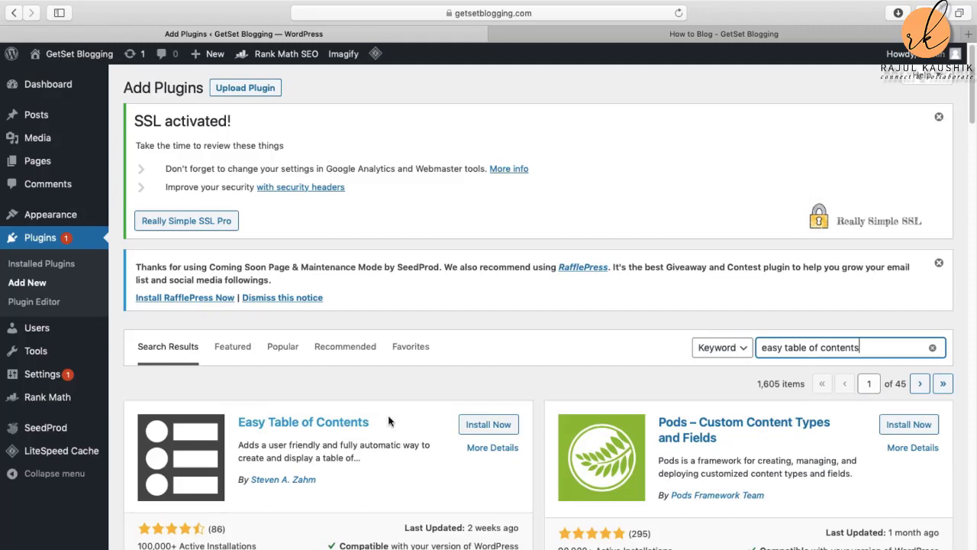
Step: Install and activate Easy Table of Contents, then open its settings page
click(498, 430)
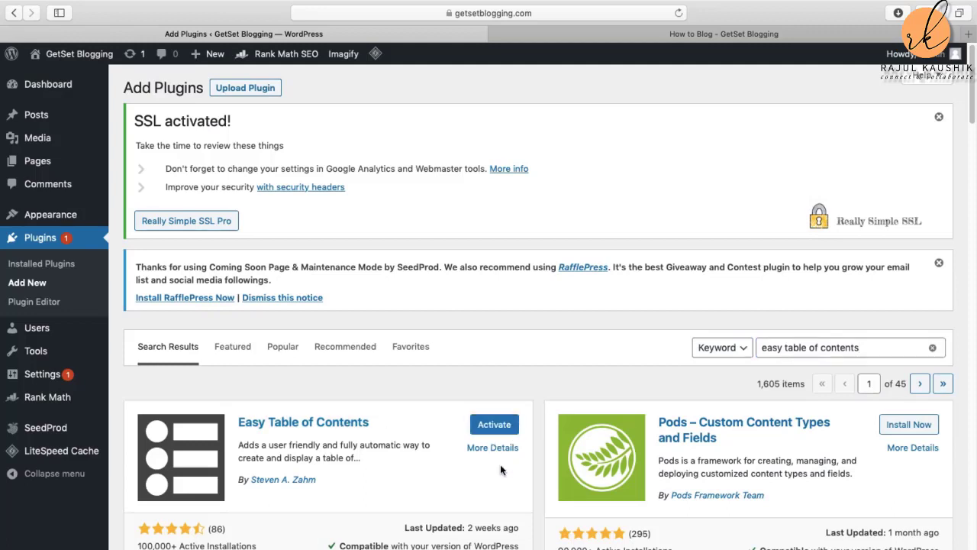
scroll(506, 478, down, 1)
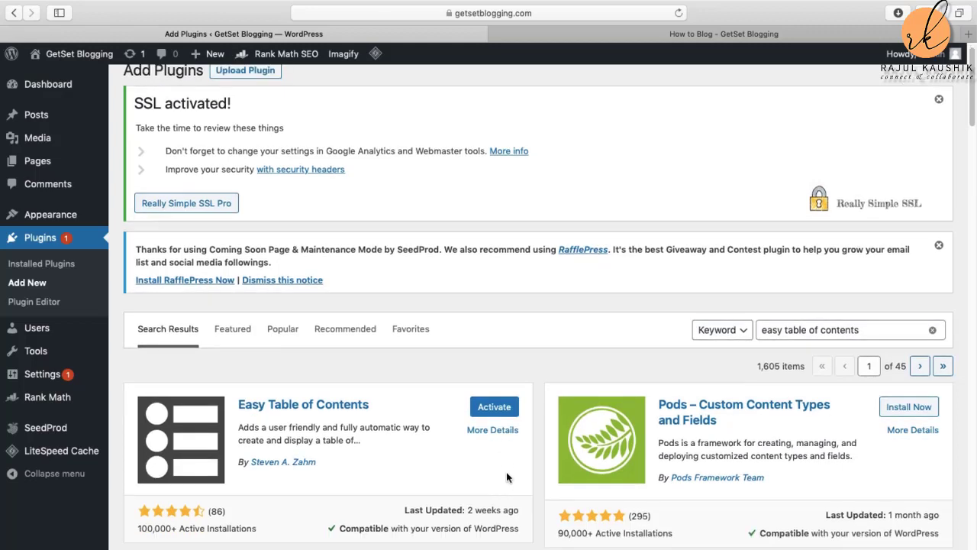
click(496, 410)
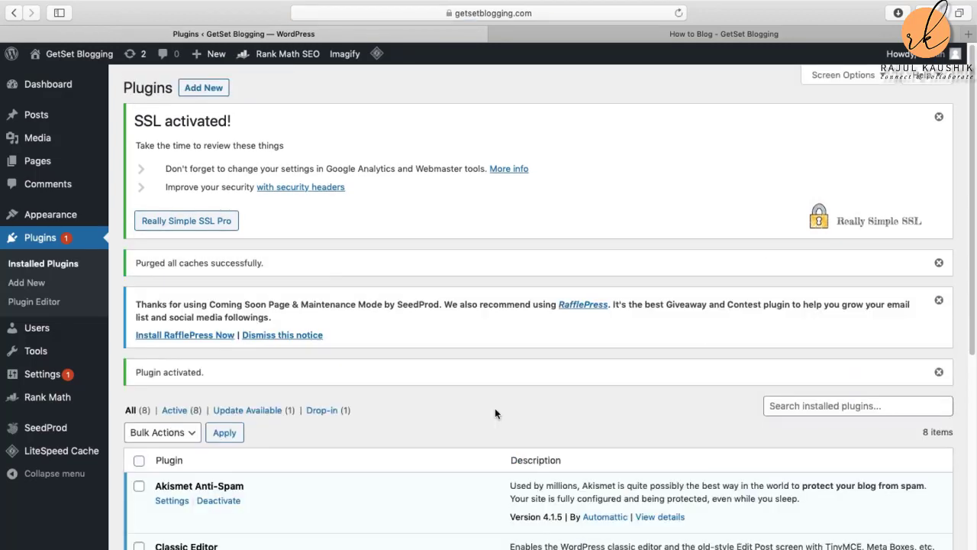
scroll(374, 474, down, 5)
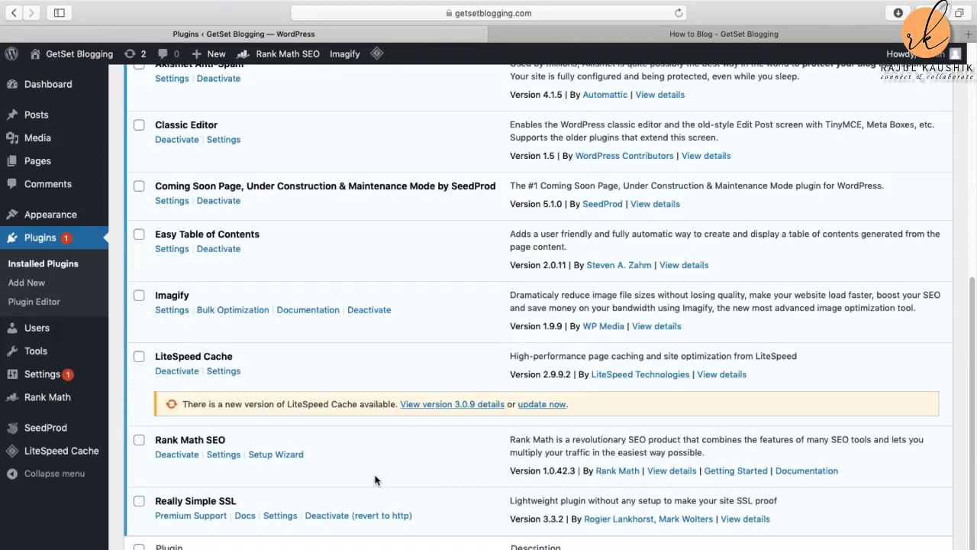
scroll(319, 327, up, 3)
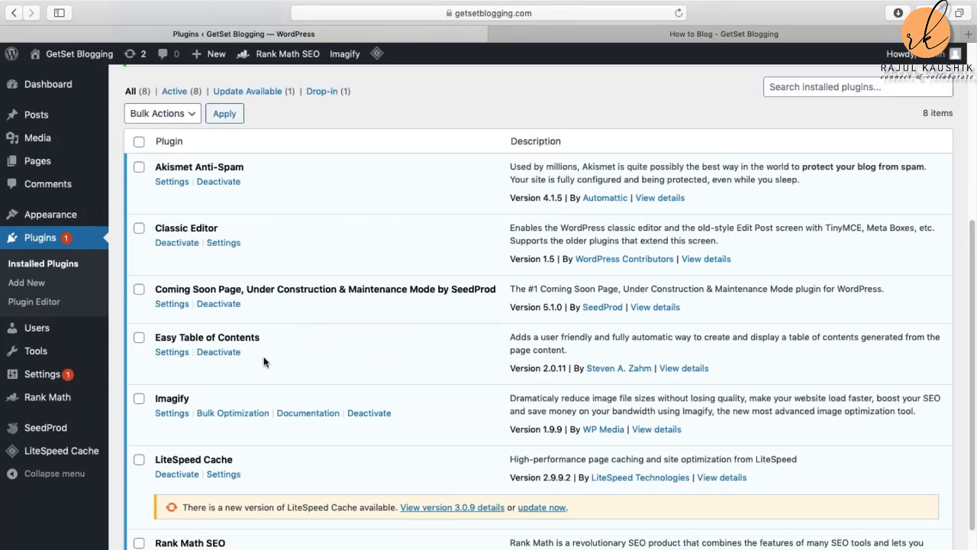
click(176, 356)
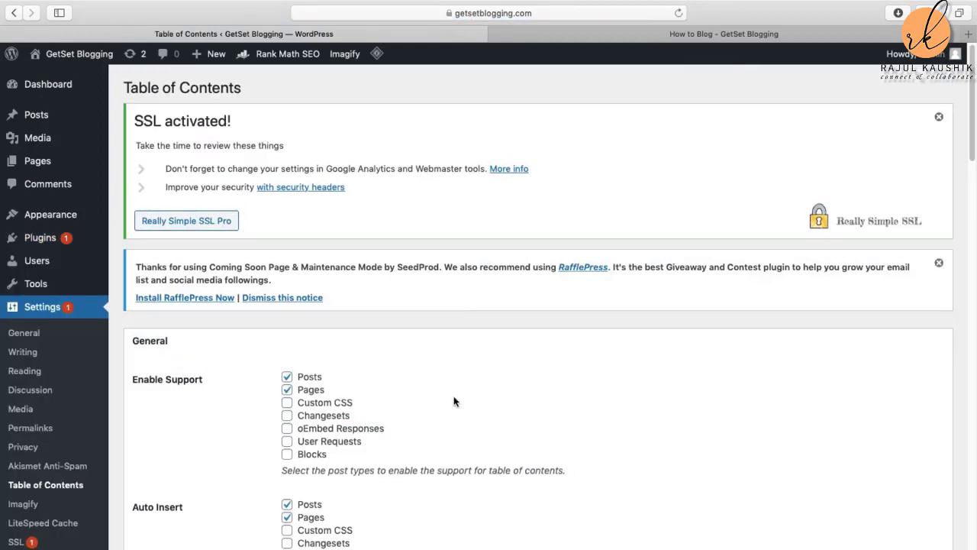
Step: Review all the Table of Contents options down to the bottom and save the changes
scroll(453, 399, down, 1)
scroll(566, 418, down, 3)
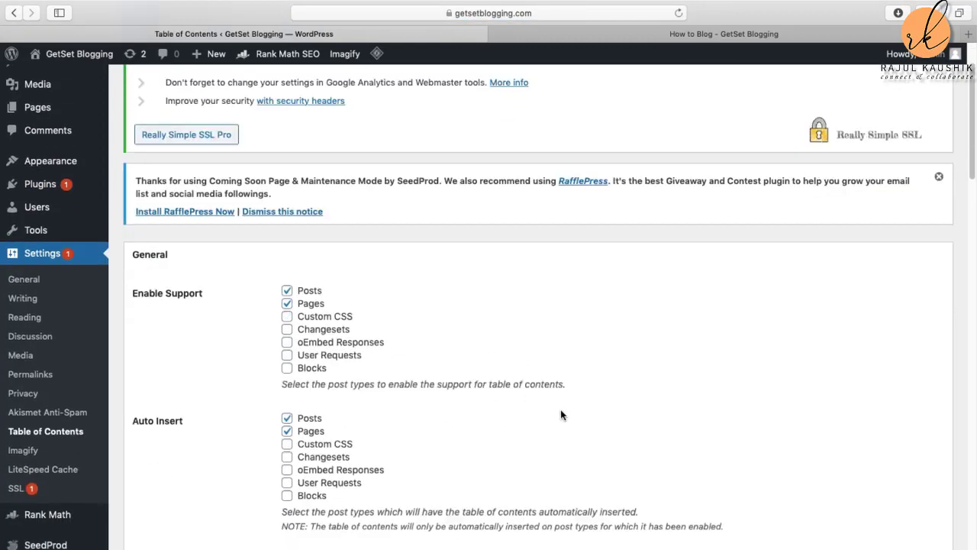
scroll(561, 412, down, 6)
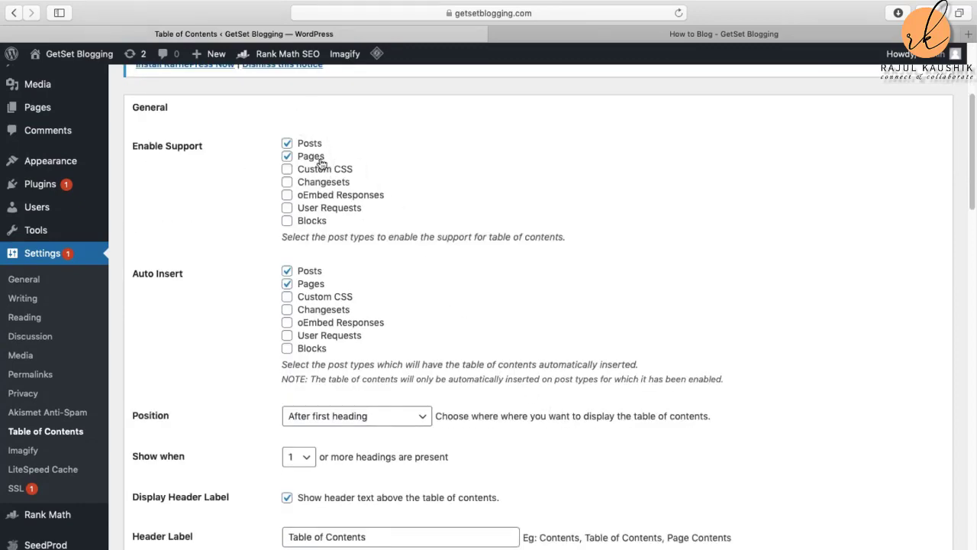
scroll(332, 246, down, 8)
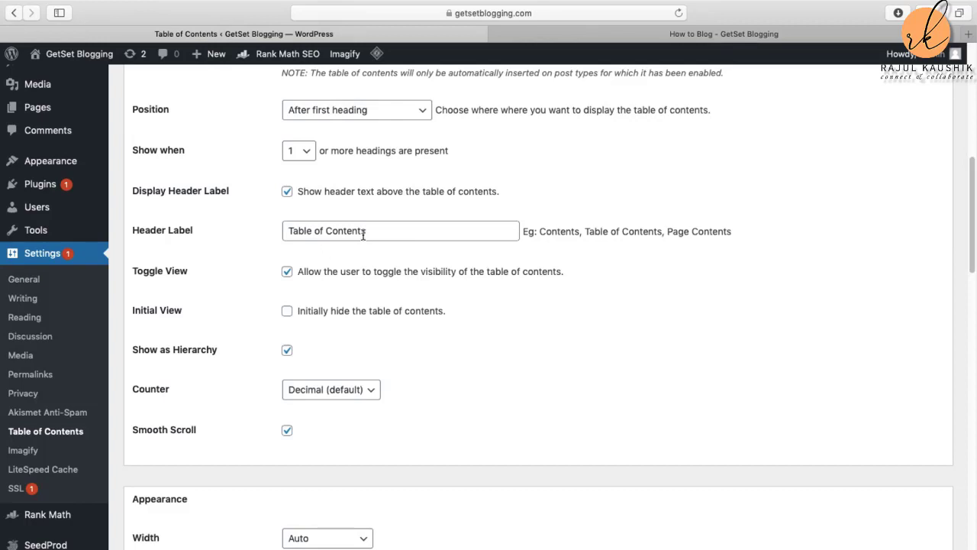
scroll(364, 233, down, 1)
scroll(367, 229, down, 3)
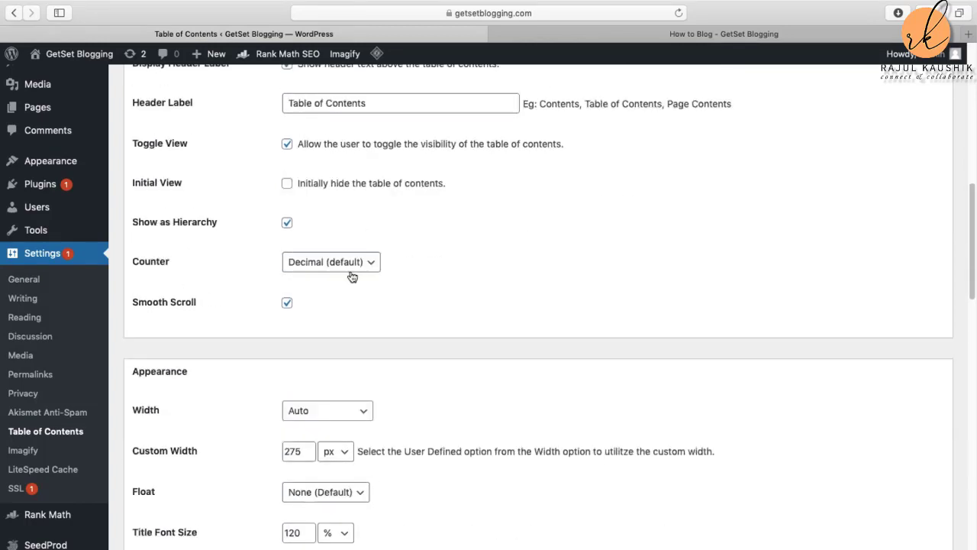
scroll(357, 287, down, 7)
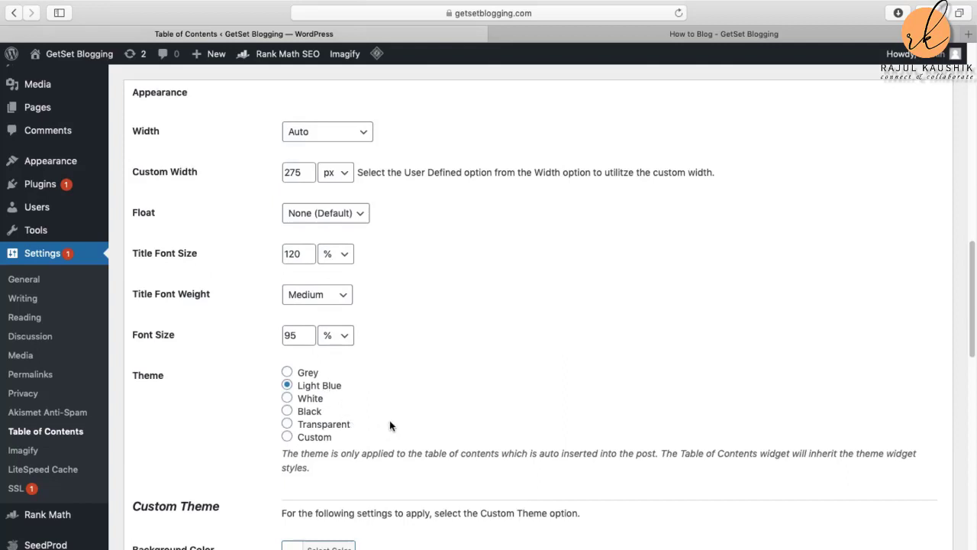
scroll(389, 425, down, 2)
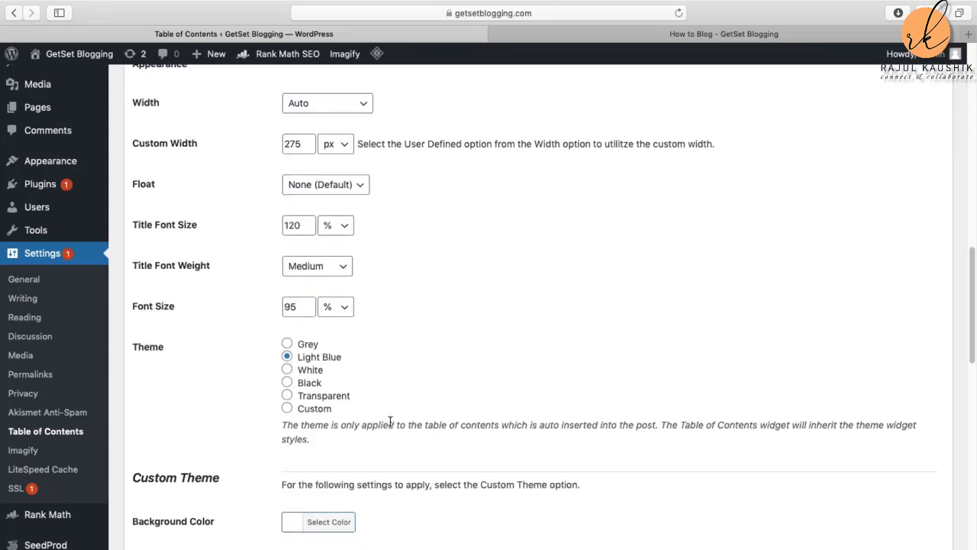
scroll(389, 426, down, 10)
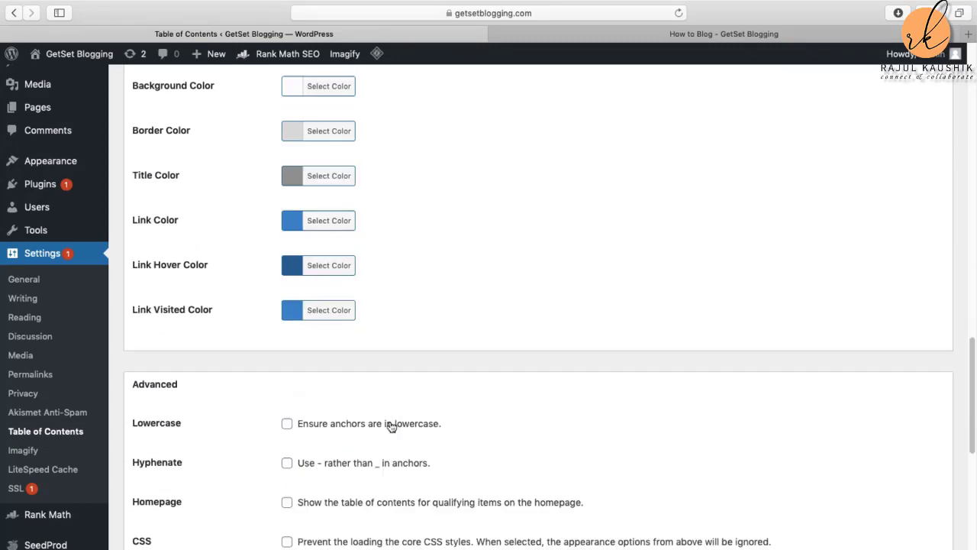
scroll(390, 425, down, 7)
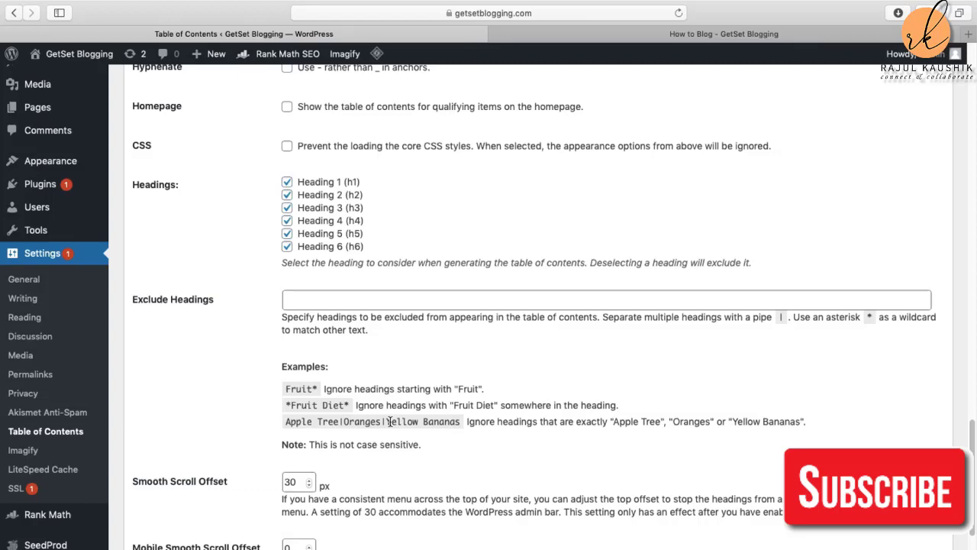
scroll(389, 425, down, 1)
scroll(389, 425, down, 8)
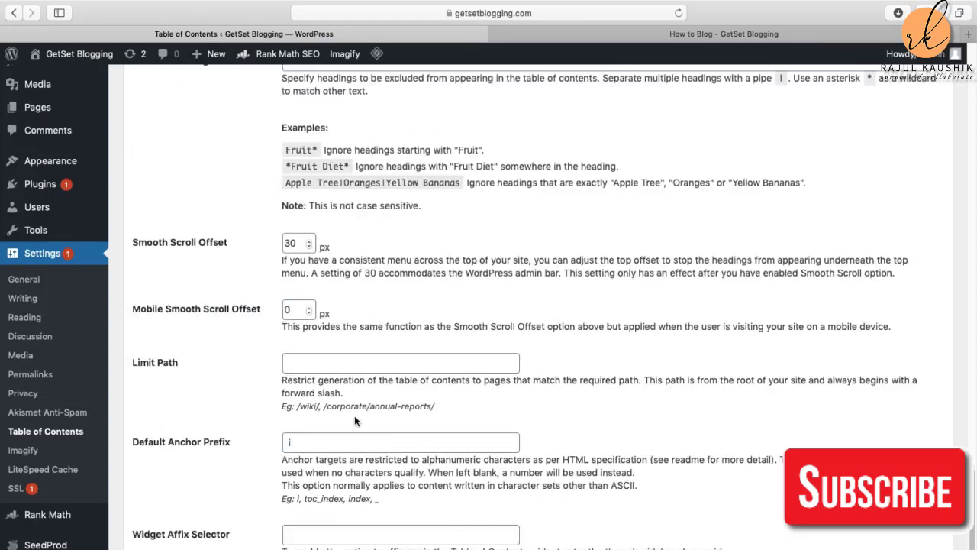
scroll(492, 387, up, 10)
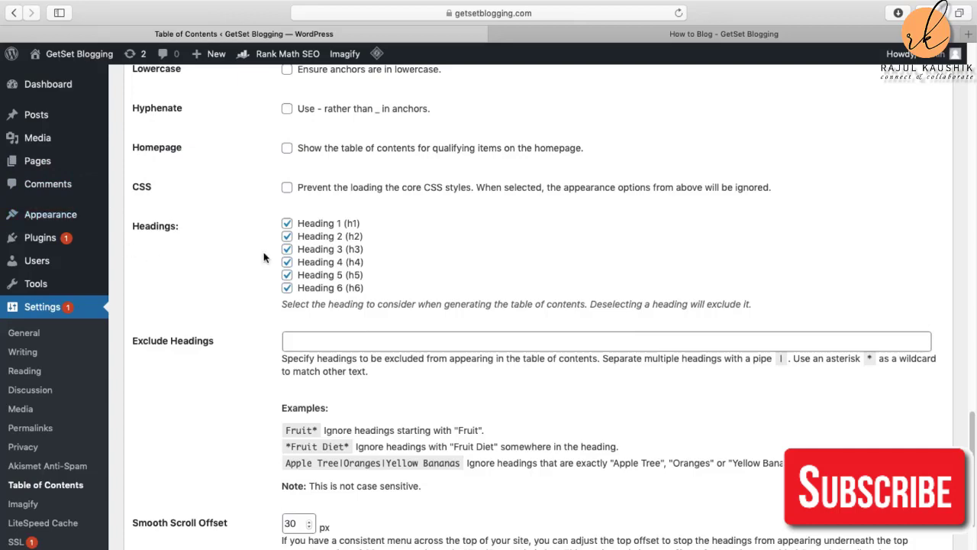
scroll(340, 329, down, 5)
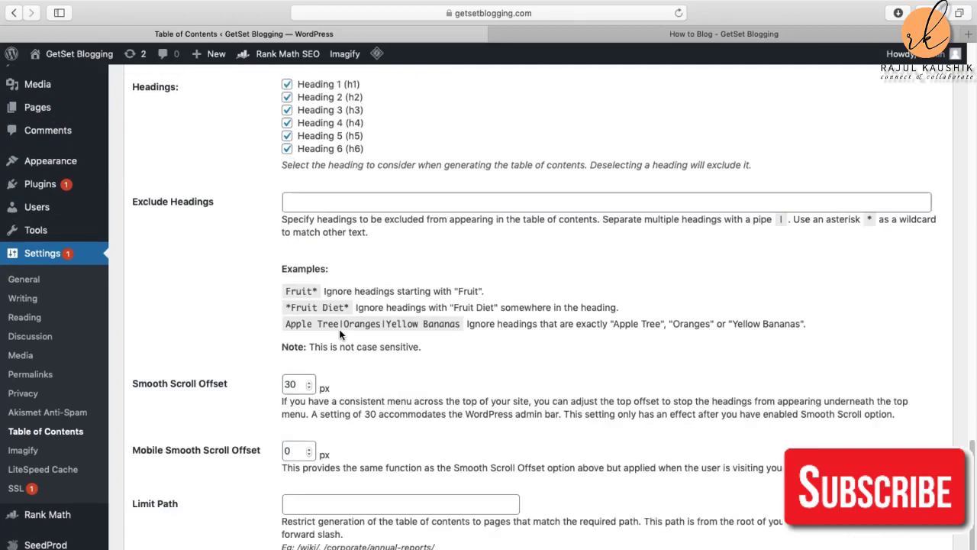
scroll(340, 324, down, 1)
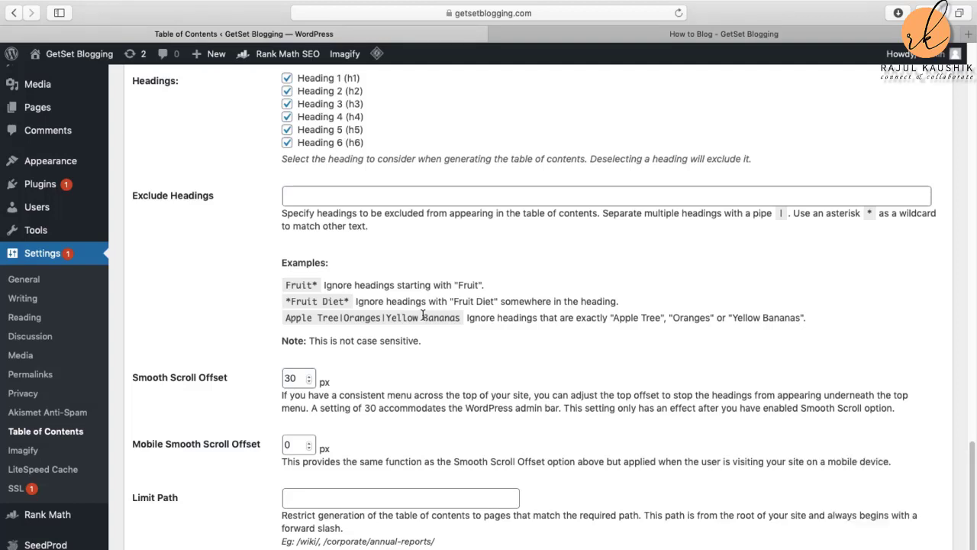
scroll(463, 345, down, 3)
scroll(464, 349, down, 5)
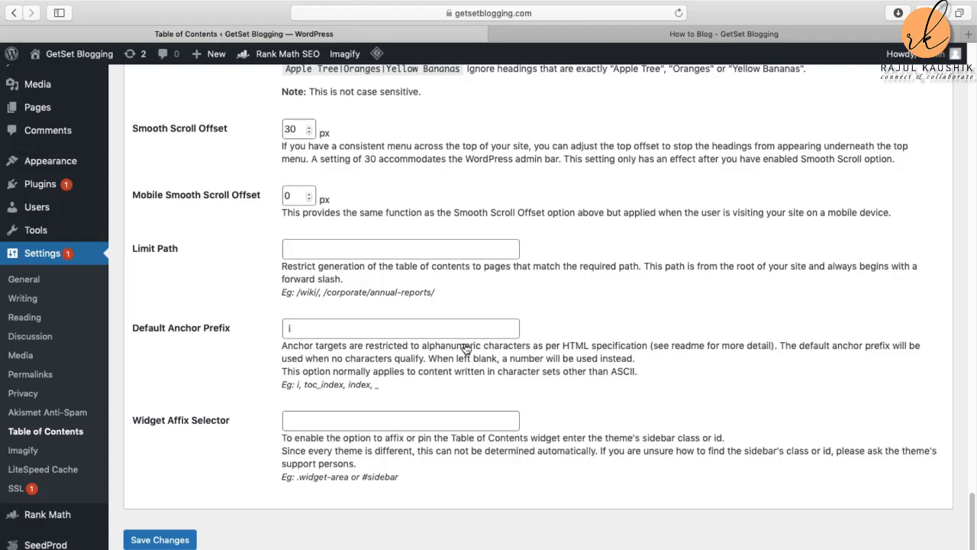
click(168, 540)
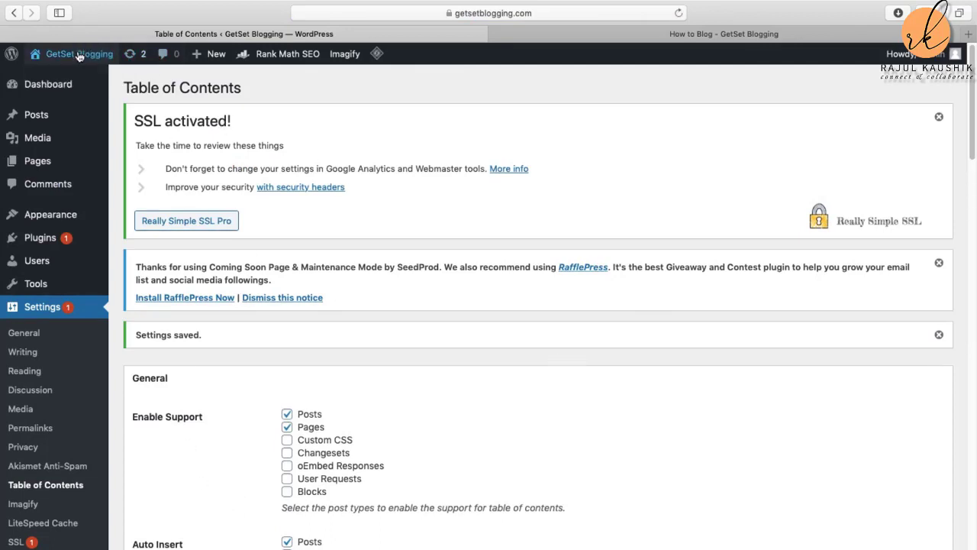
Step: Visit the live How to Blog post and look over its sidebar table of contents
mouse_move(80, 56)
click(55, 80)
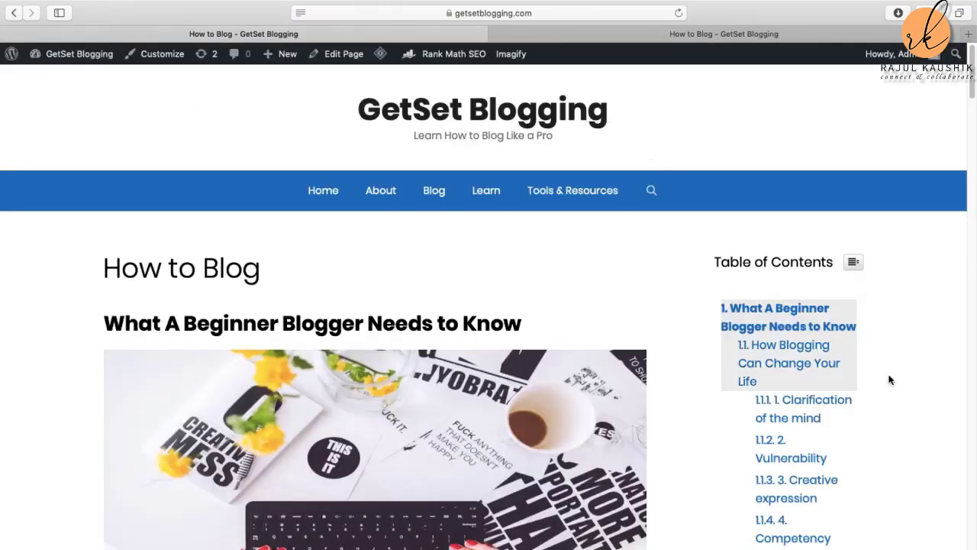
scroll(887, 379, down, 2)
scroll(887, 379, down, 2)
scroll(849, 277, up, 3)
scroll(812, 500, down, 3)
scroll(812, 501, down, 12)
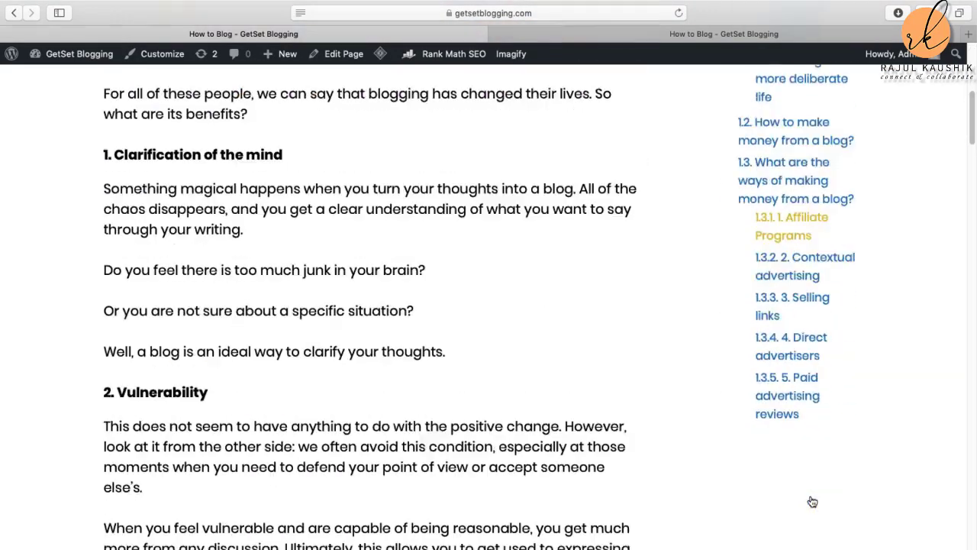
scroll(803, 456, up, 13)
scroll(800, 441, up, 5)
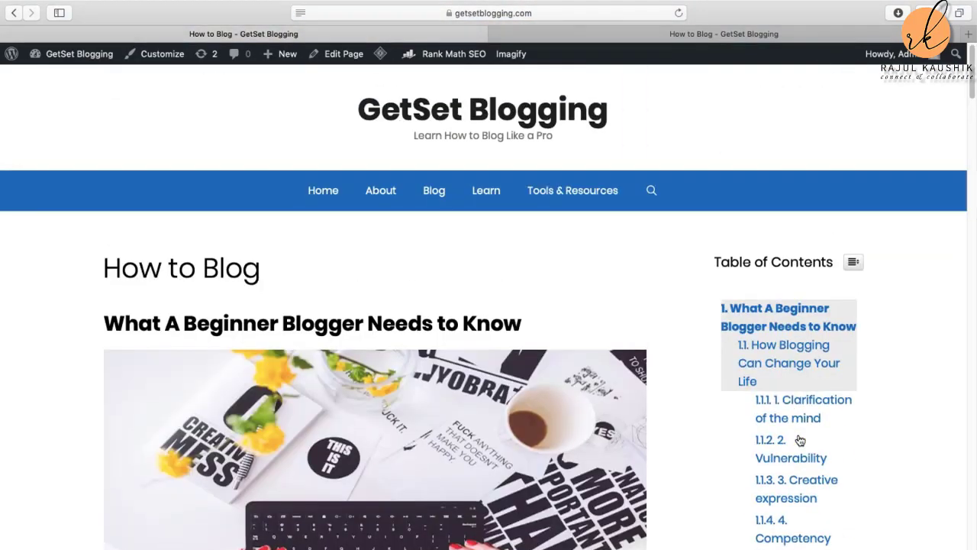
scroll(800, 432, down, 4)
scroll(820, 449, down, 5)
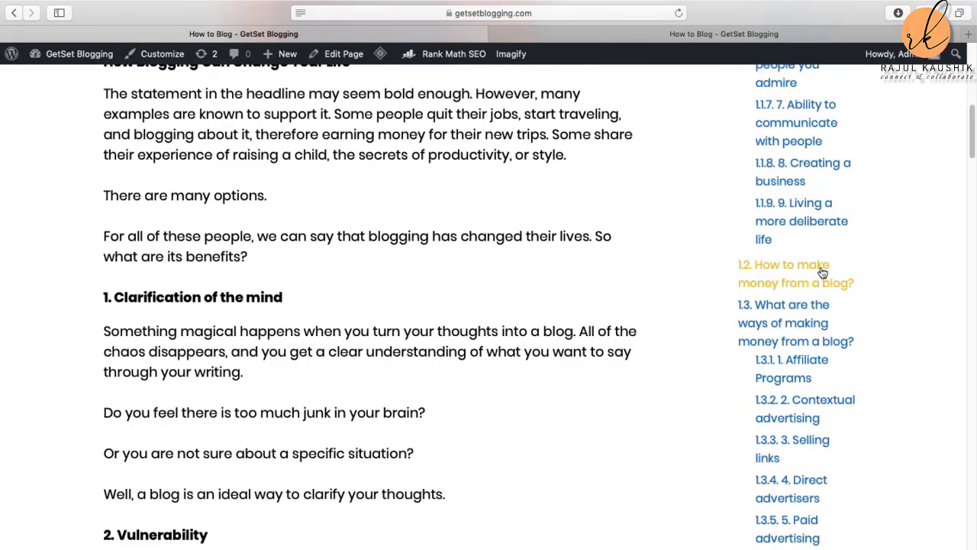
Step: Jump to the How to make money section via the sidebar link, then scroll back up
click(816, 272)
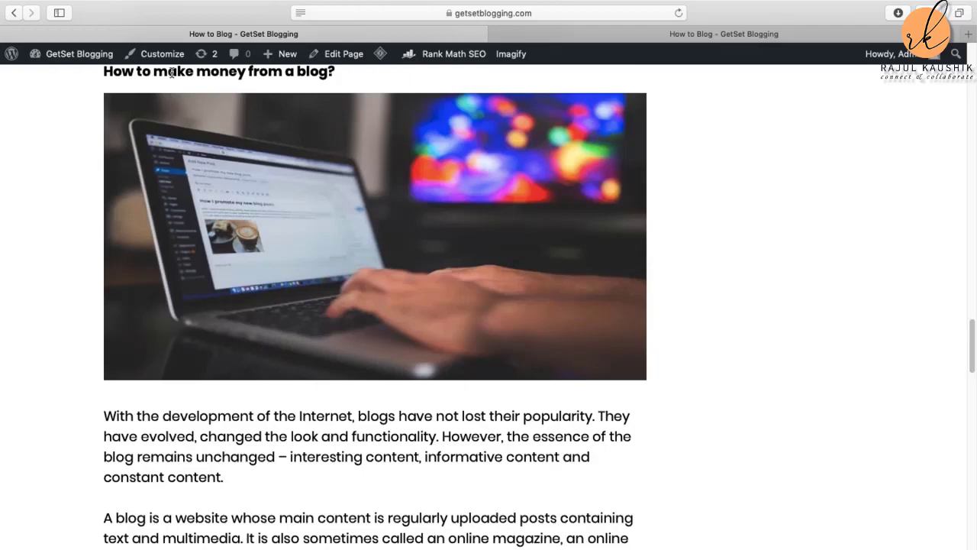
scroll(360, 474, up, 10)
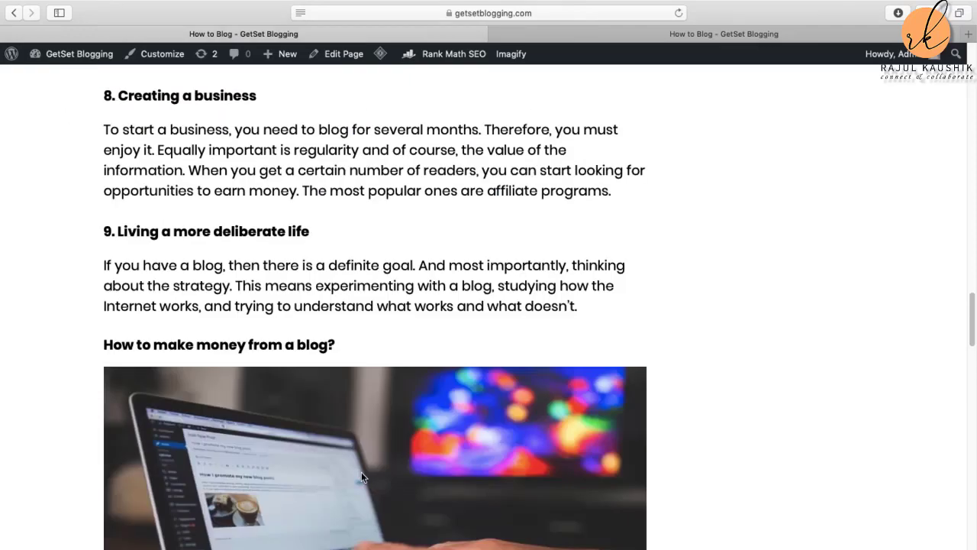
scroll(374, 485, up, 15)
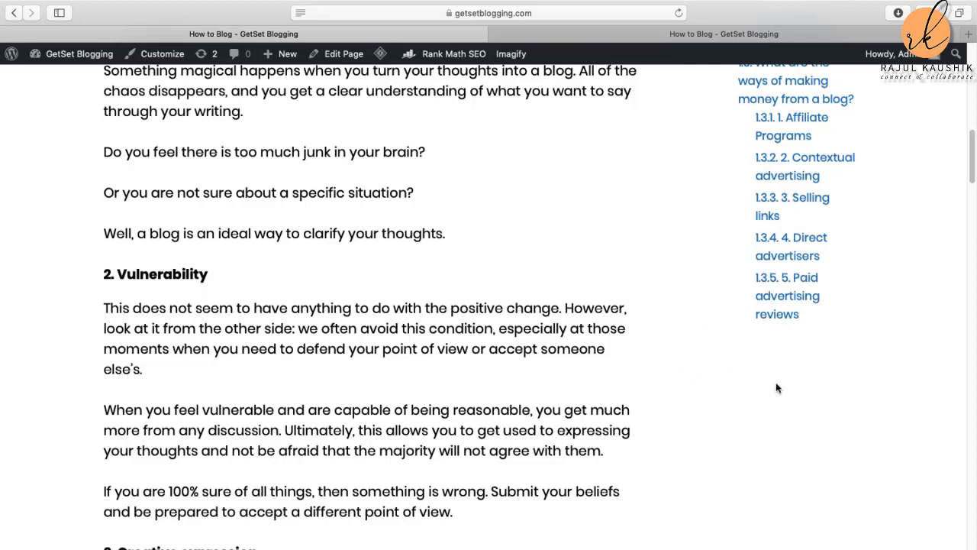
scroll(840, 417, up, 3)
scroll(840, 415, up, 10)
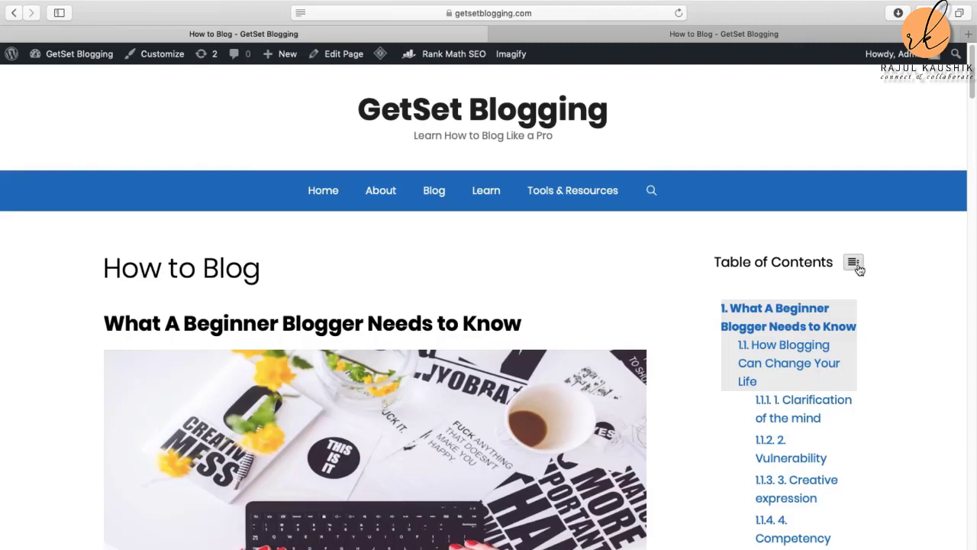
scroll(282, 386, down, 2)
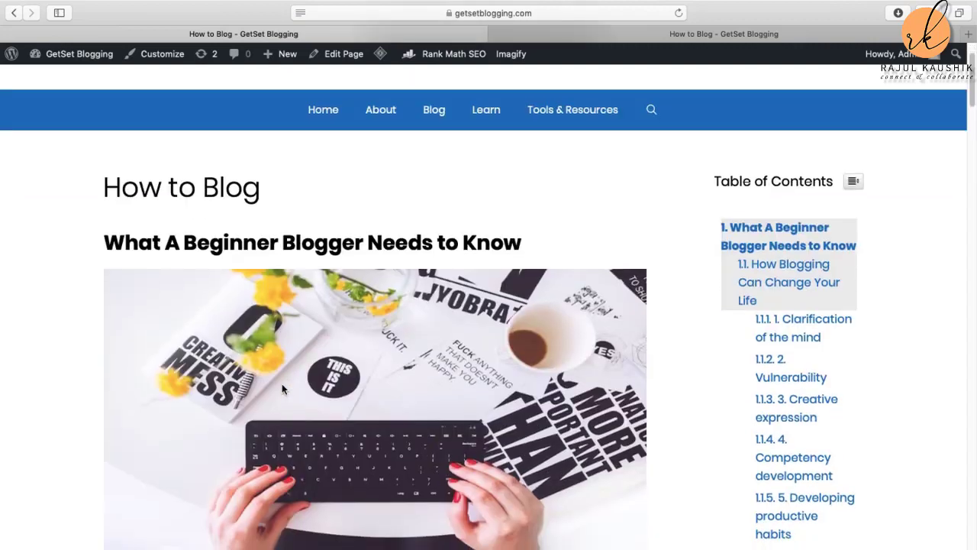
scroll(281, 389, down, 5)
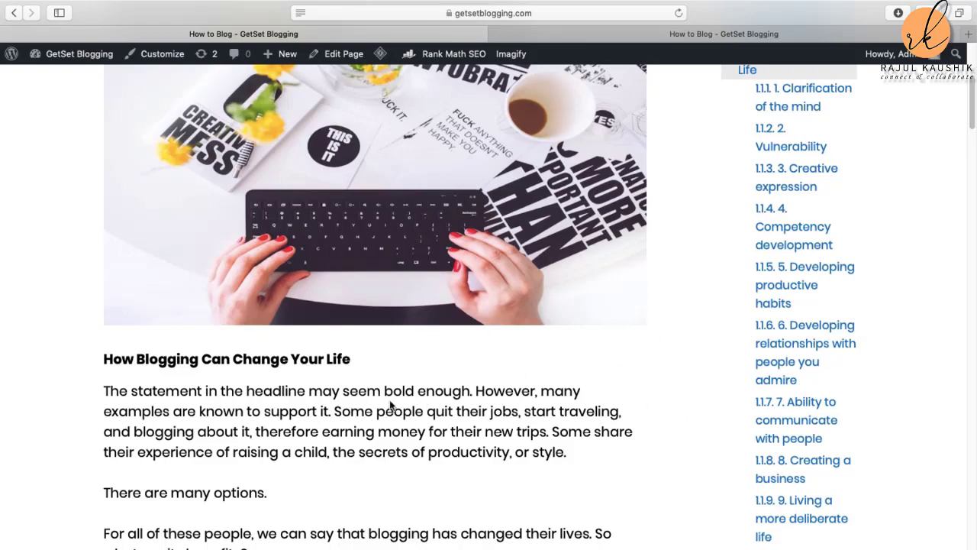
scroll(425, 407, down, 5)
scroll(426, 407, up, 5)
scroll(426, 408, down, 5)
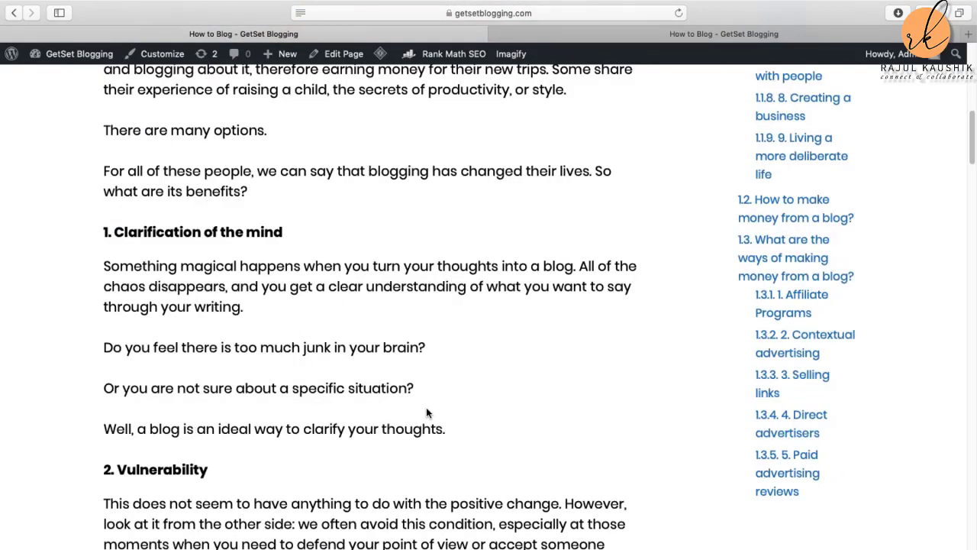
scroll(404, 400, up, 8)
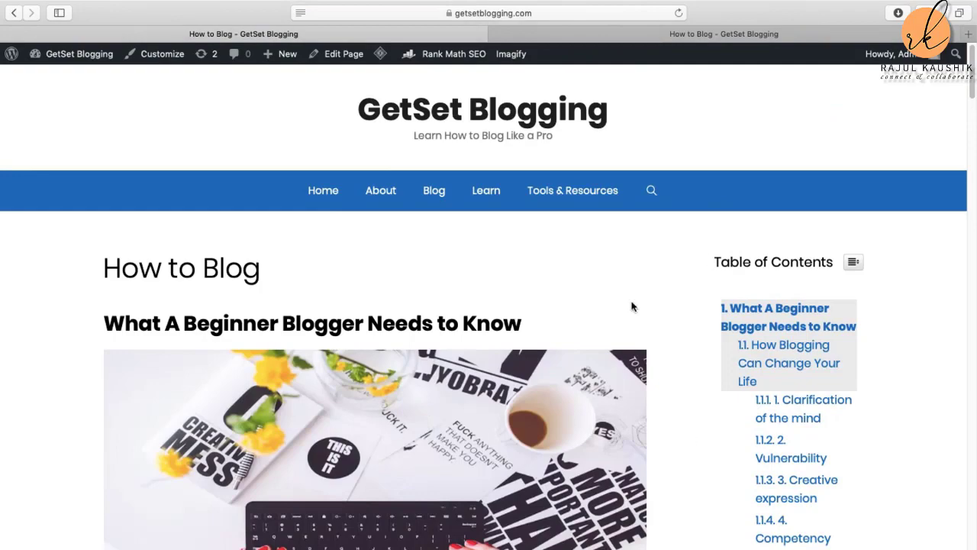
scroll(435, 331, down, 8)
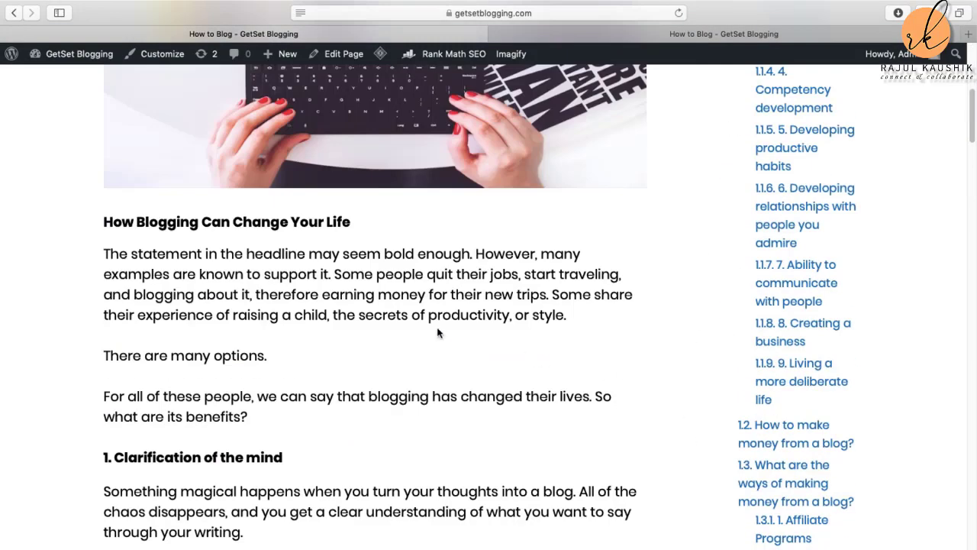
scroll(414, 291, up, 8)
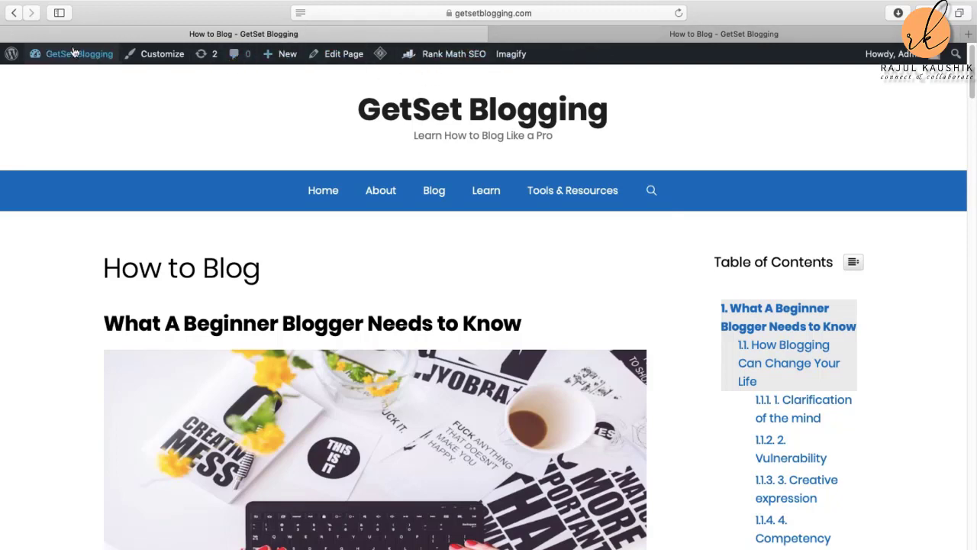
Step: Go back in the post, open the Dashboard from the admin bar, and return to the How to Blog tab
click(15, 14)
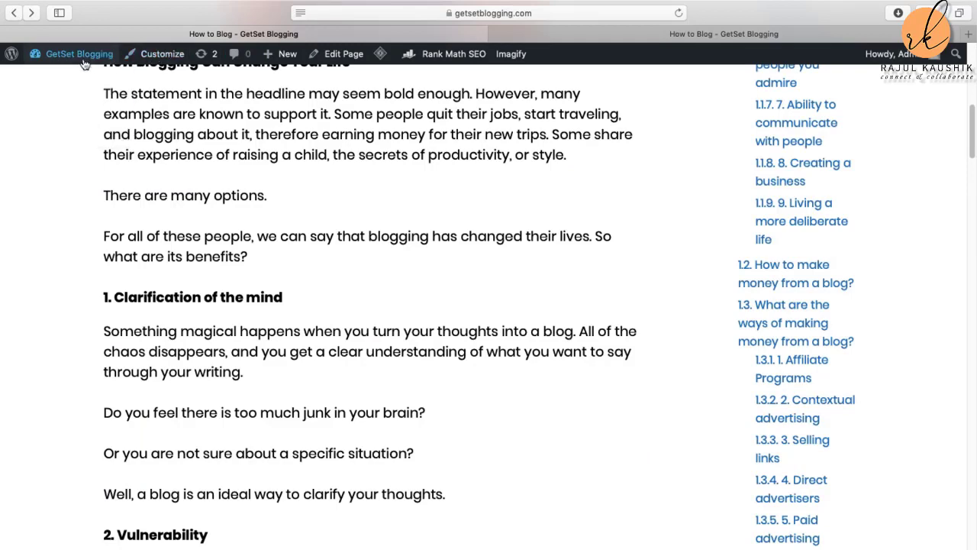
mouse_move(86, 61)
click(70, 84)
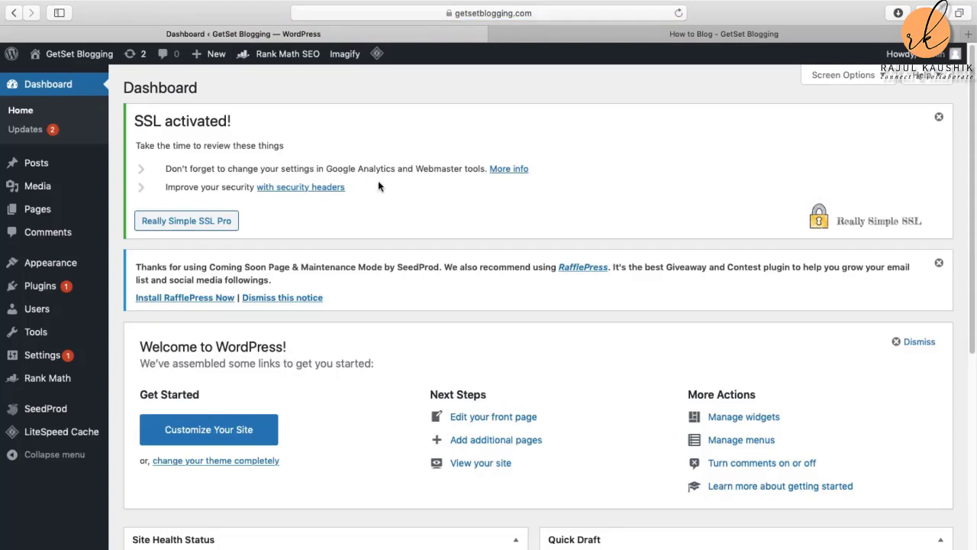
scroll(609, 211, down, 5)
click(696, 38)
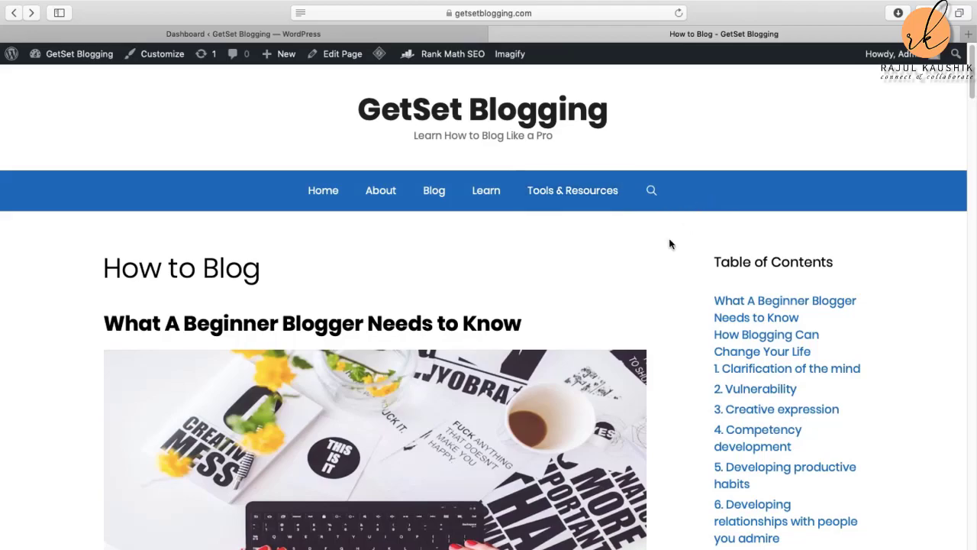
scroll(655, 248, down, 15)
scroll(653, 248, up, 15)
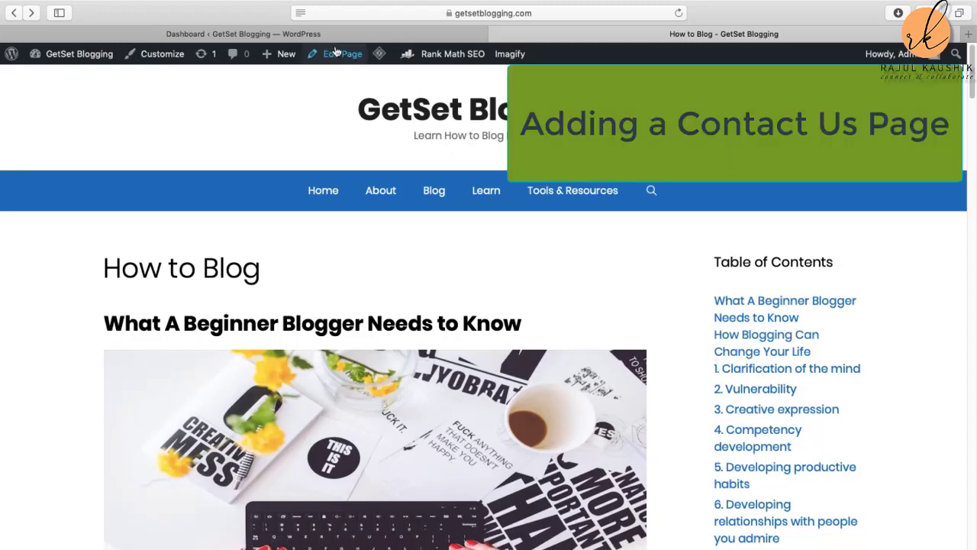
Step: From the Dashboard, search plugins for 'Contact 7', then install and activate Contact Form 7
click(229, 33)
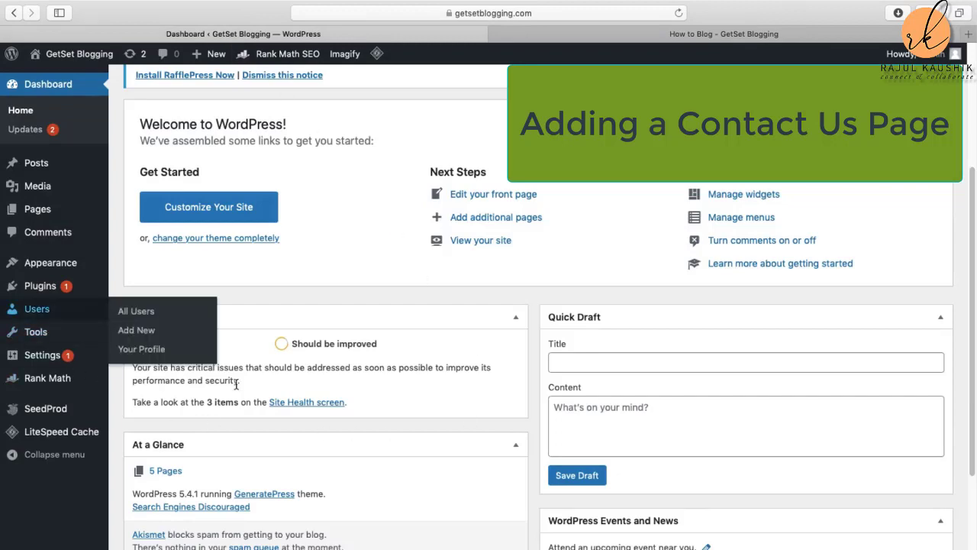
scroll(244, 386, down, 3)
scroll(240, 384, up, 5)
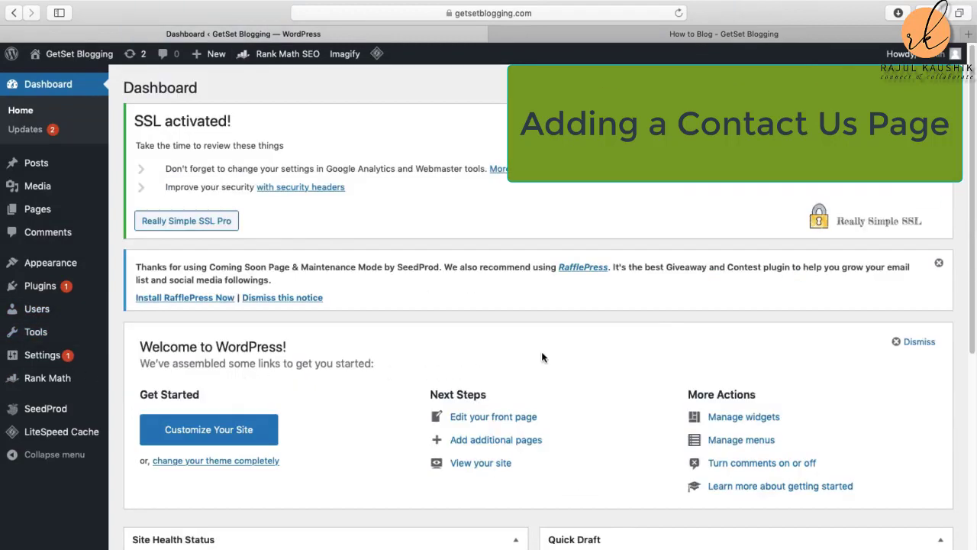
click(46, 290)
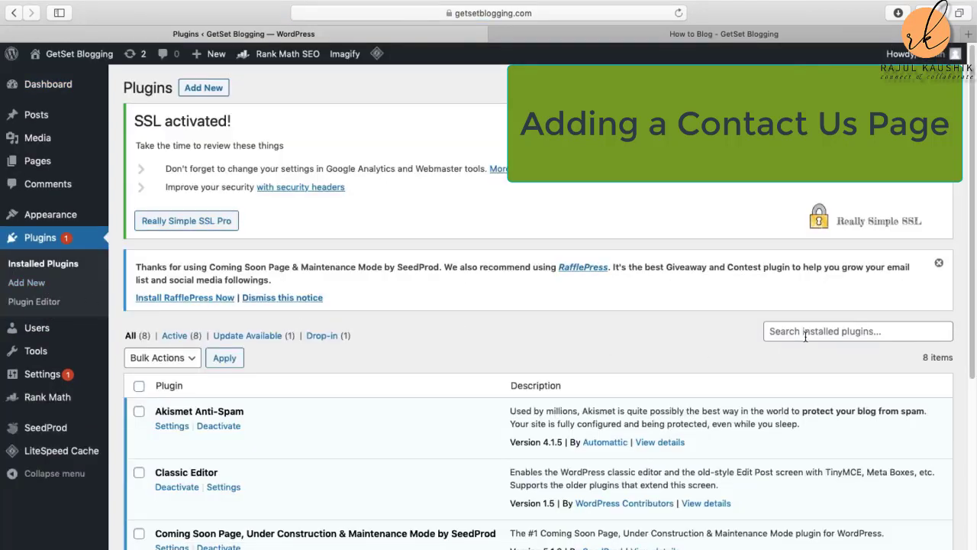
click(203, 89)
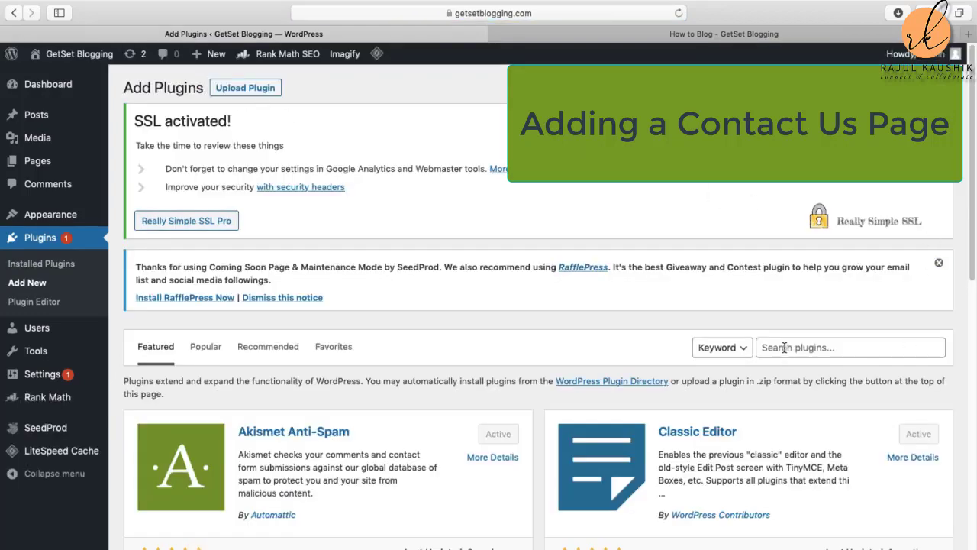
click(784, 348)
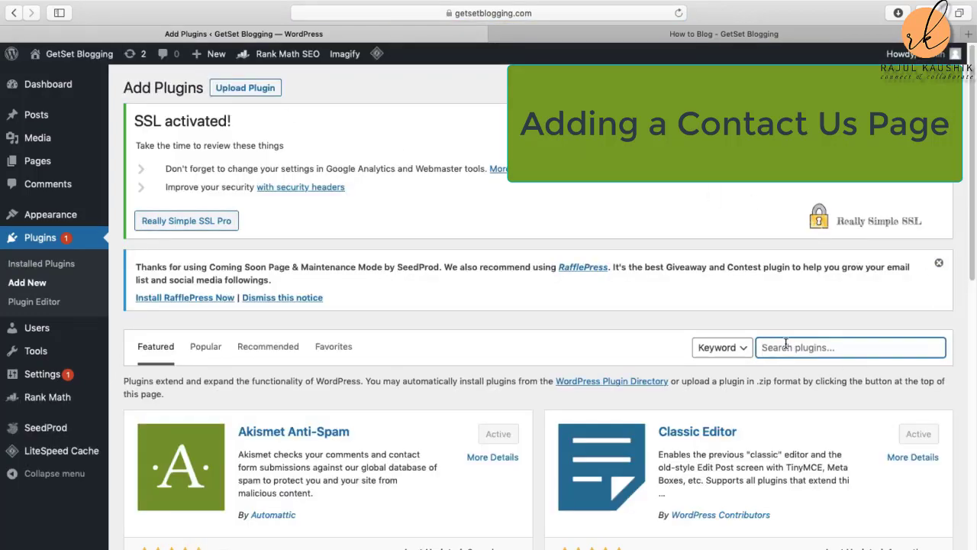
text(Con)
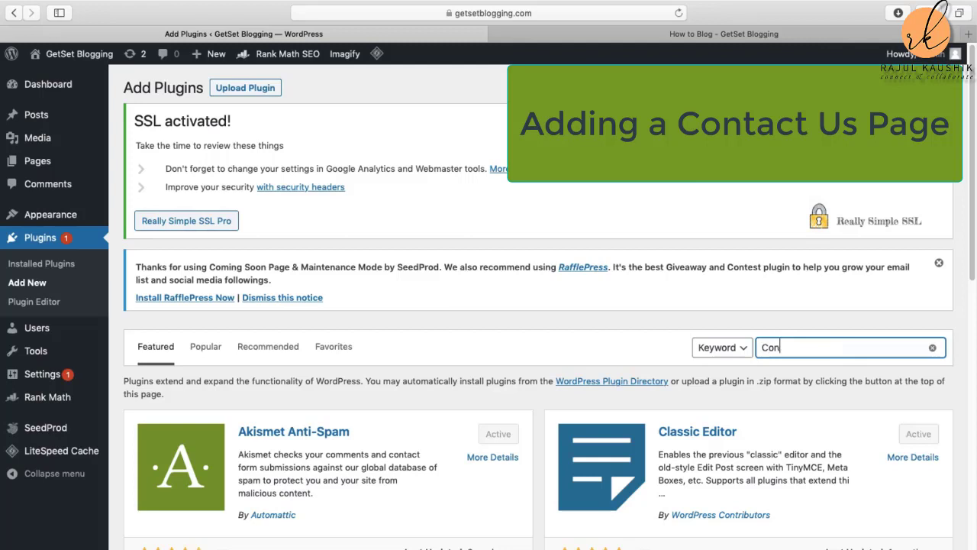
text(tact 7)
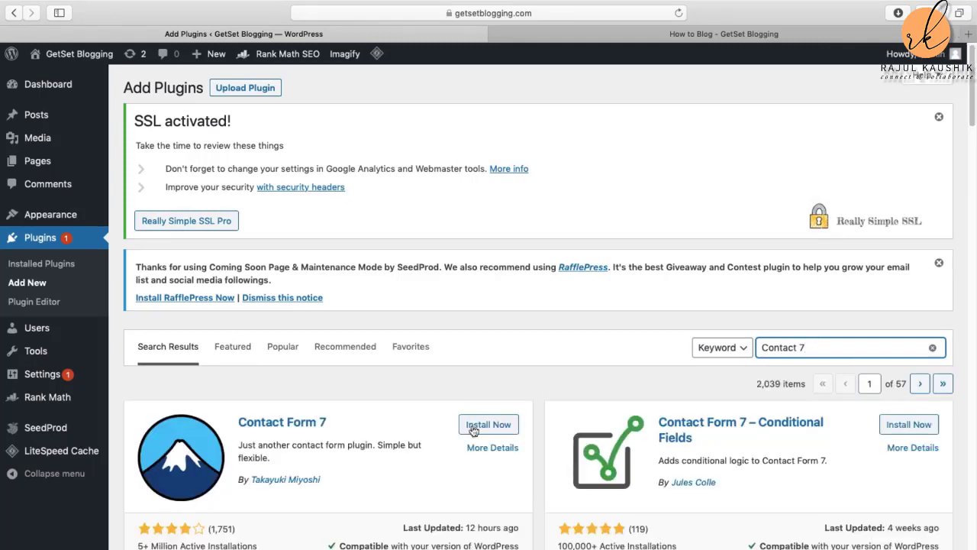
click(492, 428)
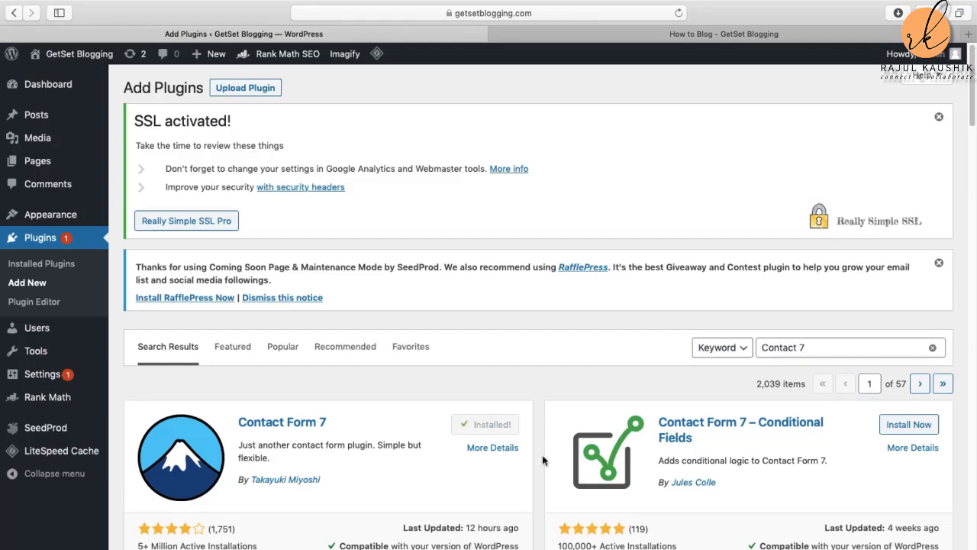
click(494, 429)
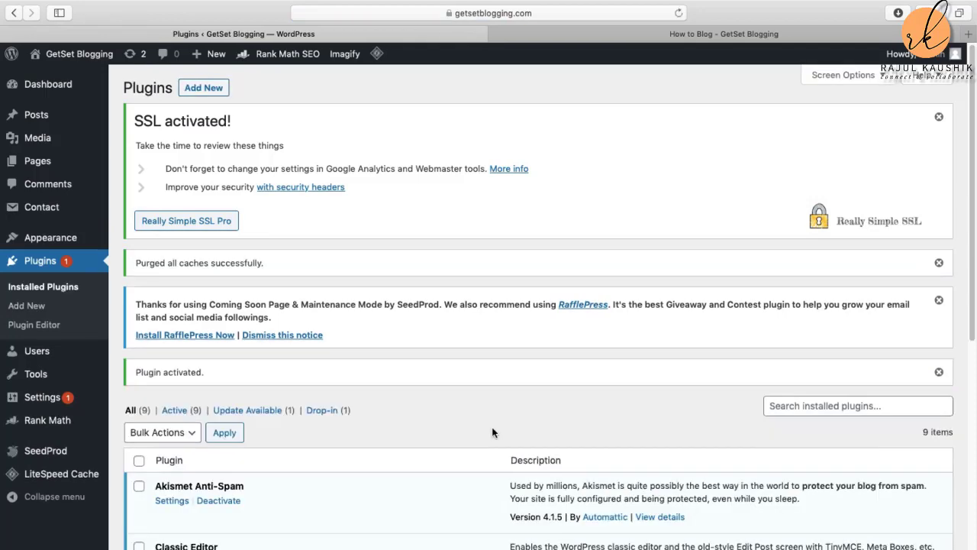
Step: Use the Settings link under Contact Form 7 in the plugin list to reach its Contact Forms page
scroll(420, 450, down, 2)
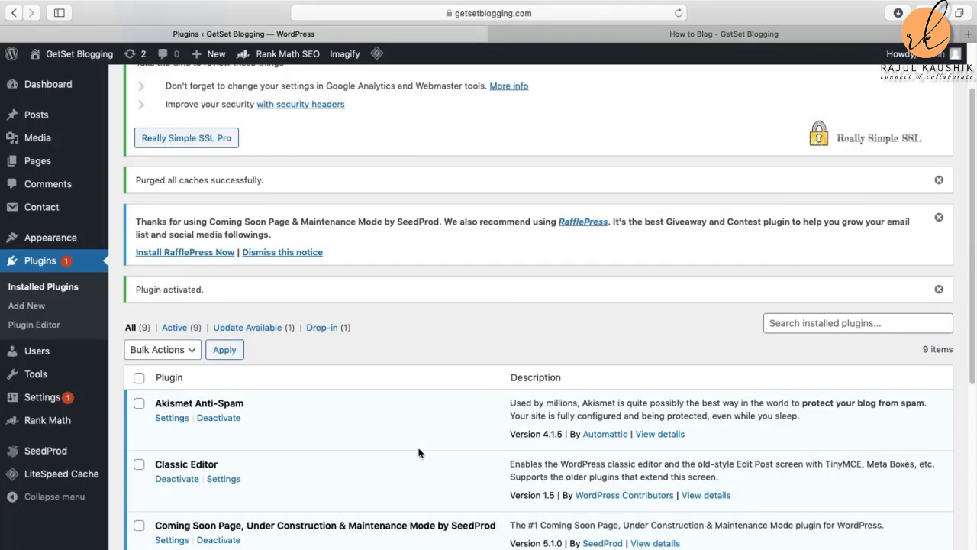
scroll(418, 452, down, 5)
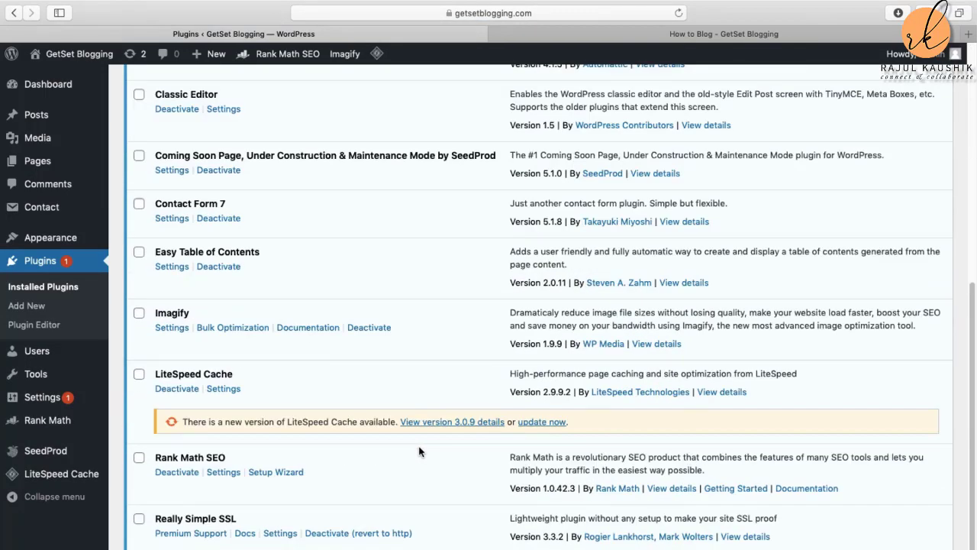
scroll(418, 452, down, 2)
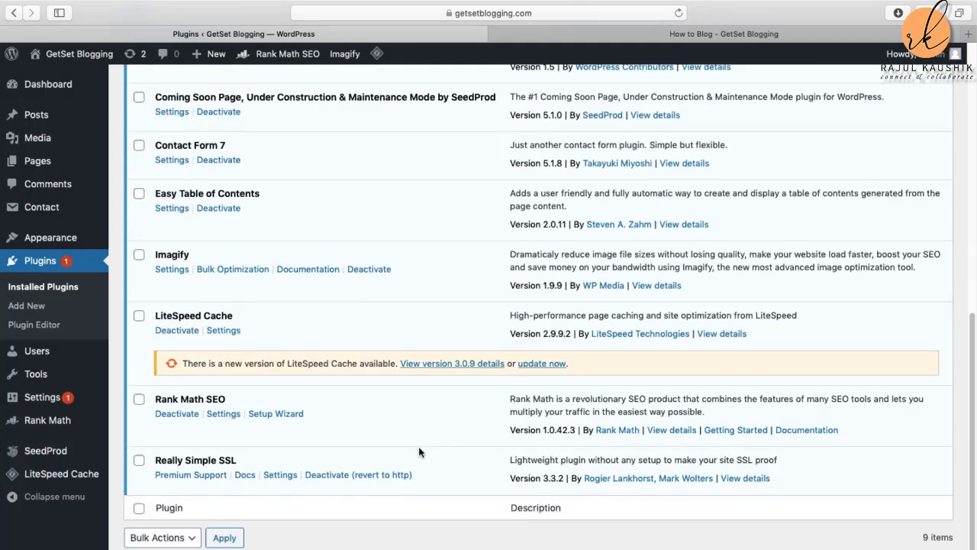
scroll(418, 452, up, 2)
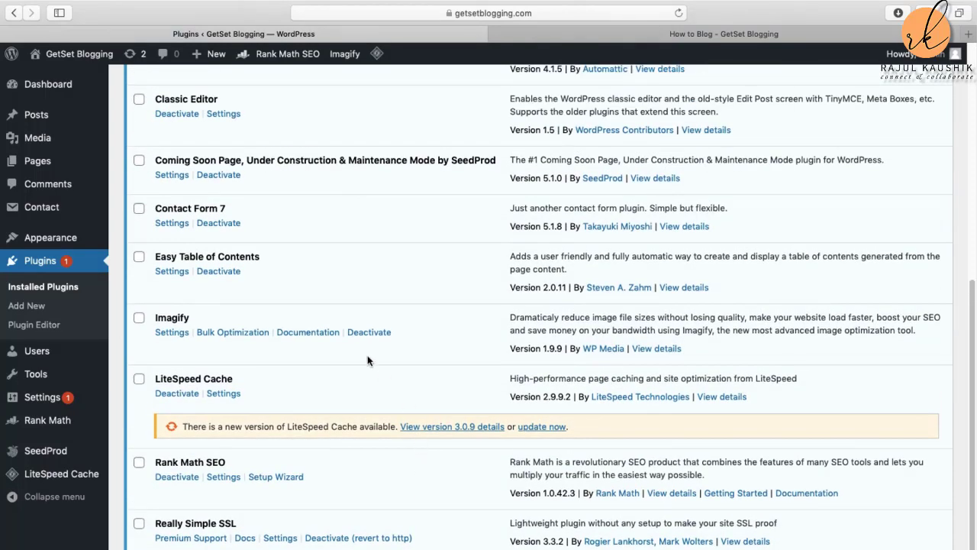
click(172, 224)
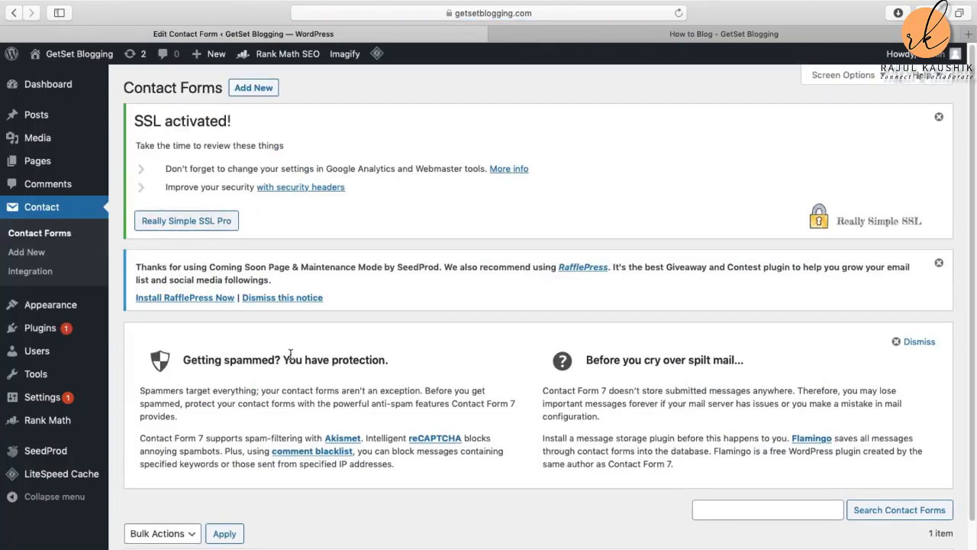
Step: Edit 'Contact form 1' and scroll through its form to find the shortcode
scroll(305, 367, down, 3)
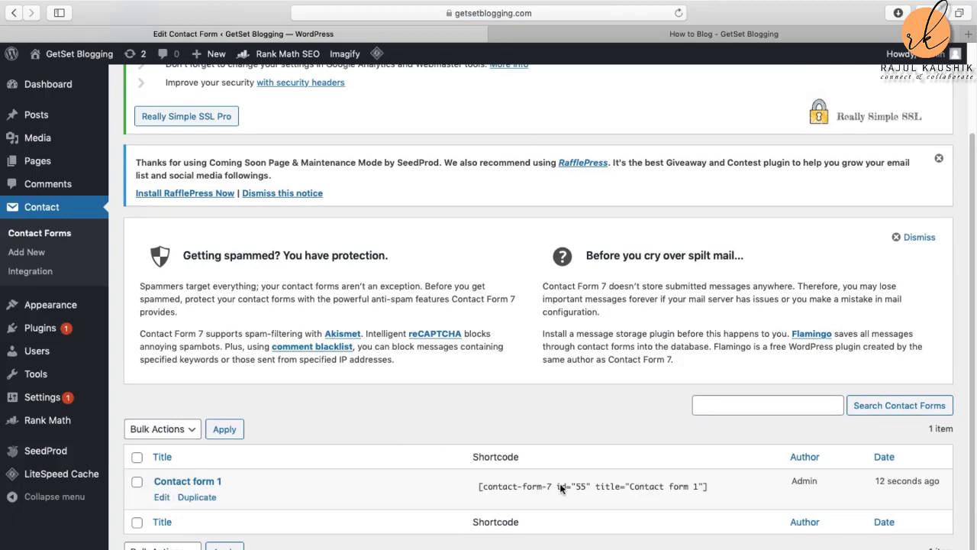
click(162, 498)
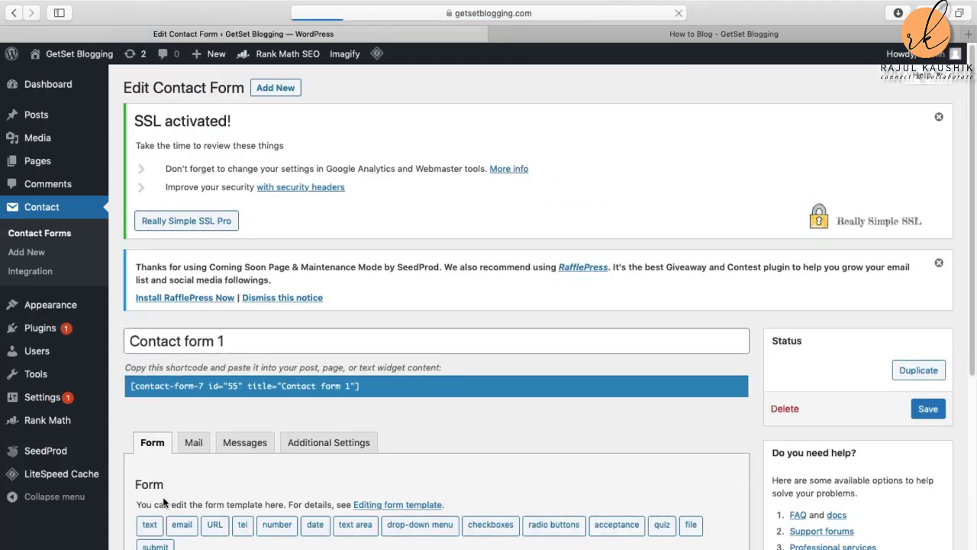
scroll(384, 497, down, 4)
scroll(386, 492, down, 2)
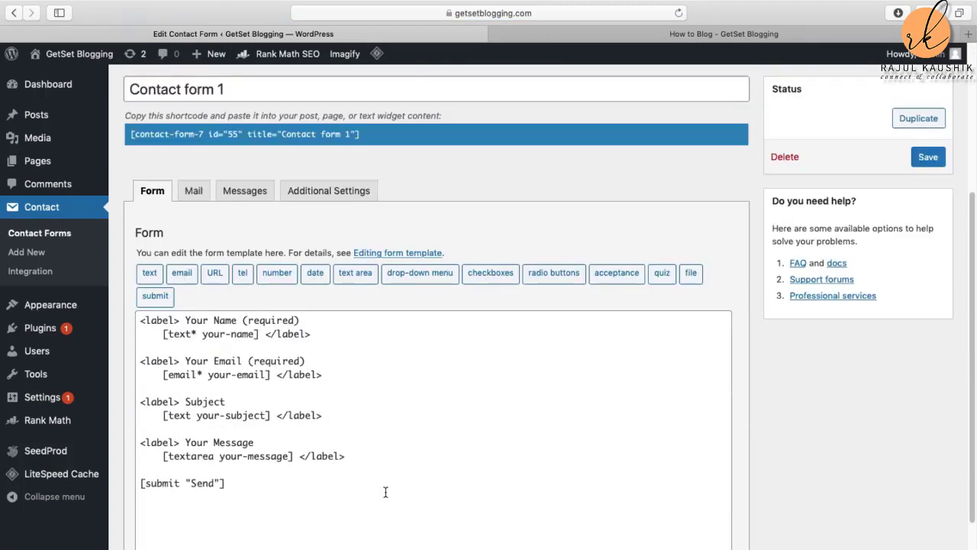
scroll(385, 493, down, 3)
scroll(386, 492, up, 5)
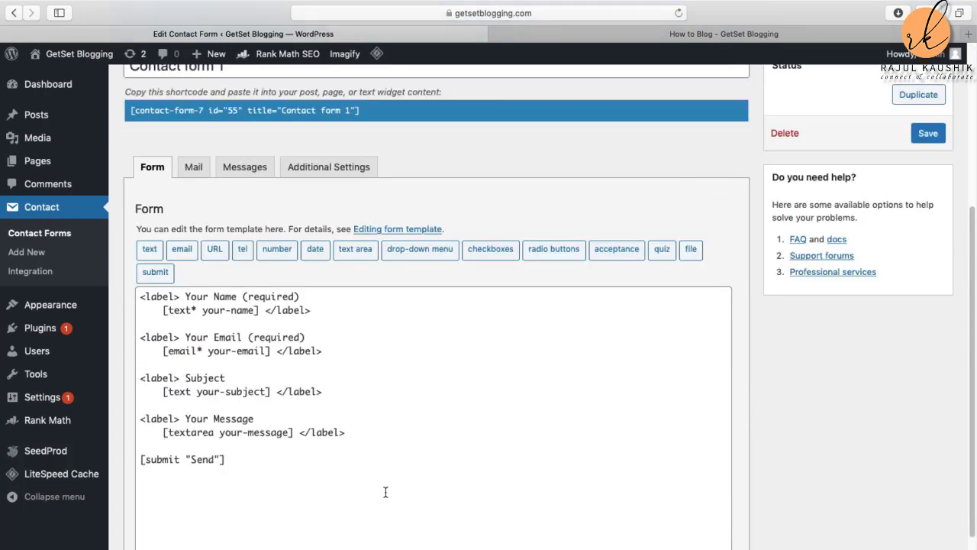
scroll(385, 491, up, 2)
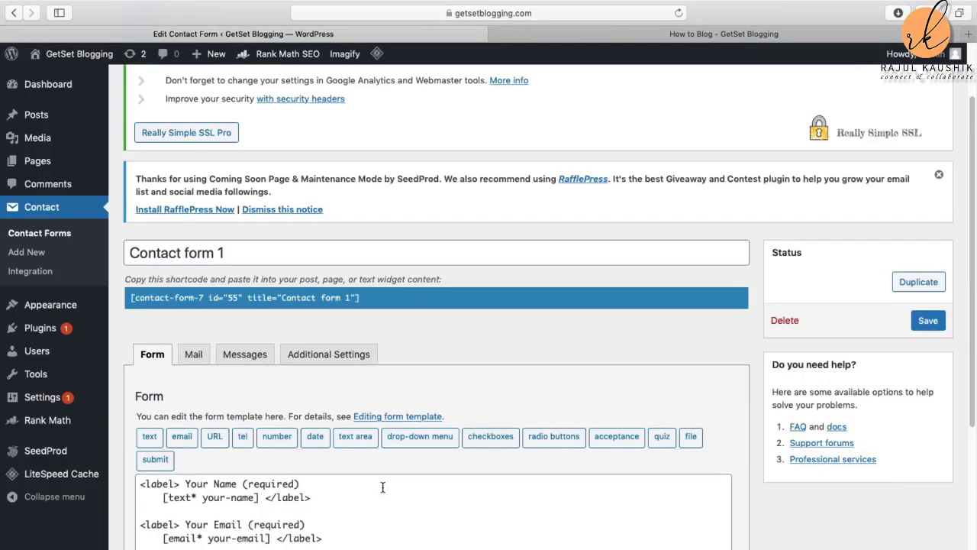
scroll(383, 487, up, 2)
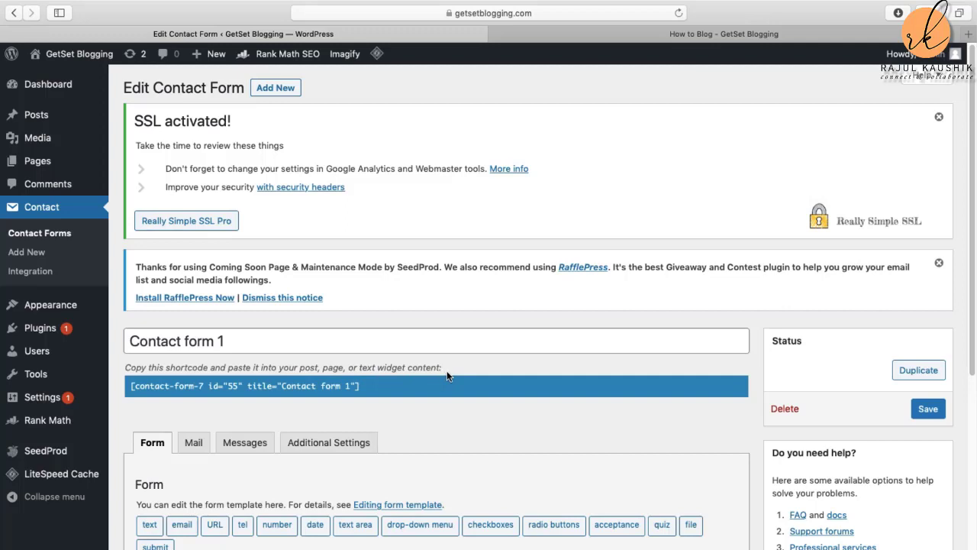
Step: Copy the shortcode [contact-form-7 id="55" title="Contact form 1"] and go to the Pages list
click(144, 387)
drag(144, 387, 373, 390)
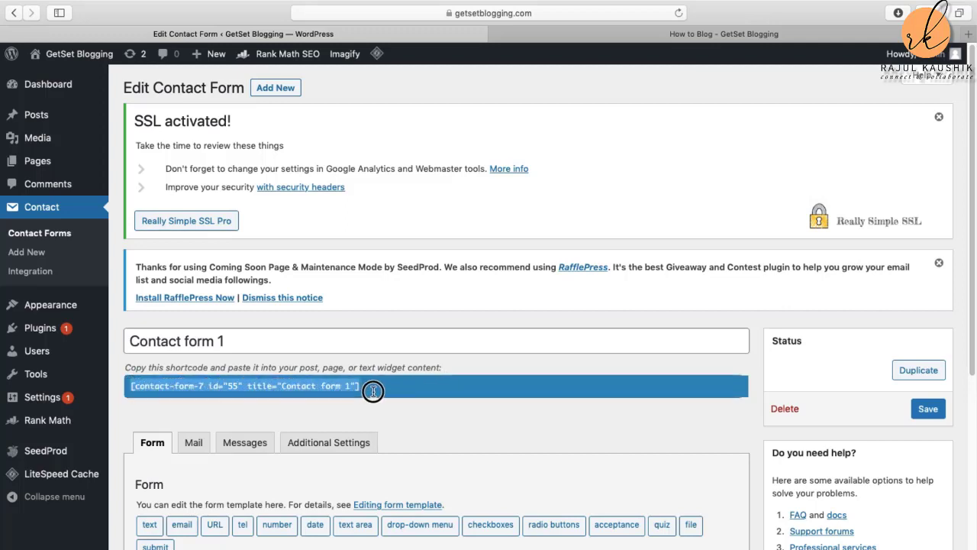
right_click(331, 388)
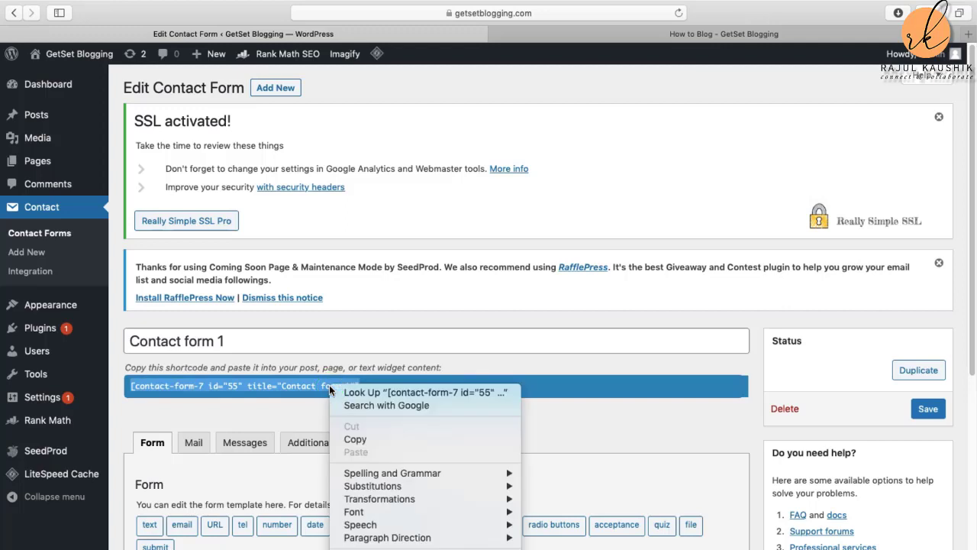
click(359, 442)
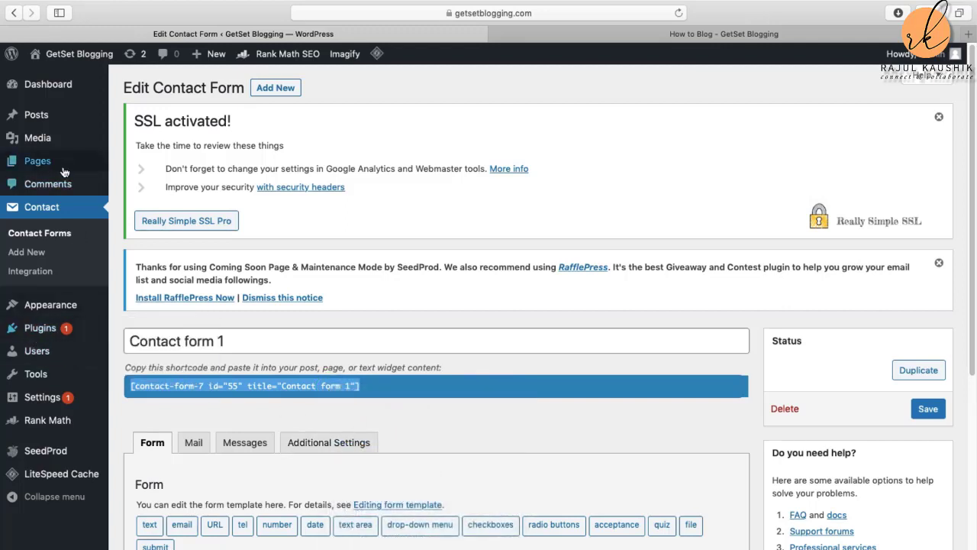
mouse_move(48, 168)
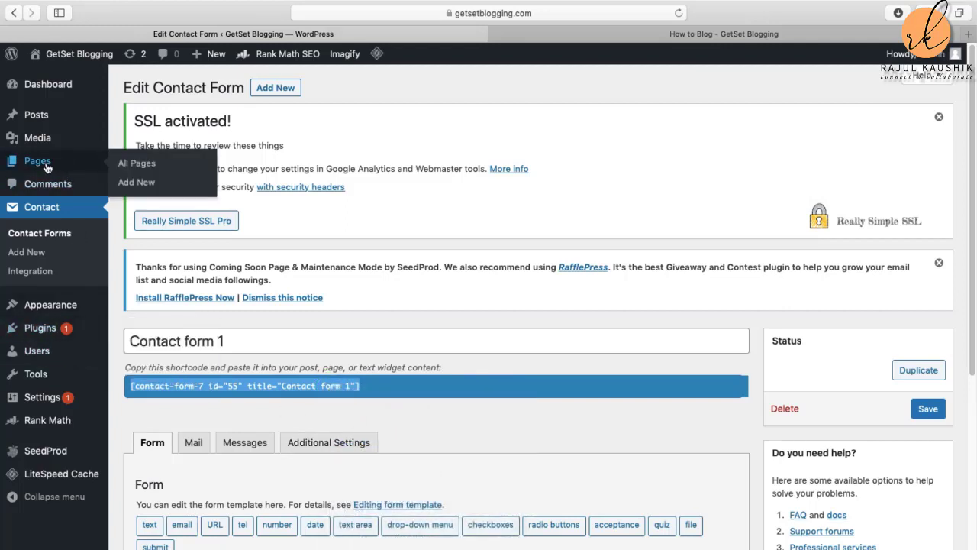
click(48, 168)
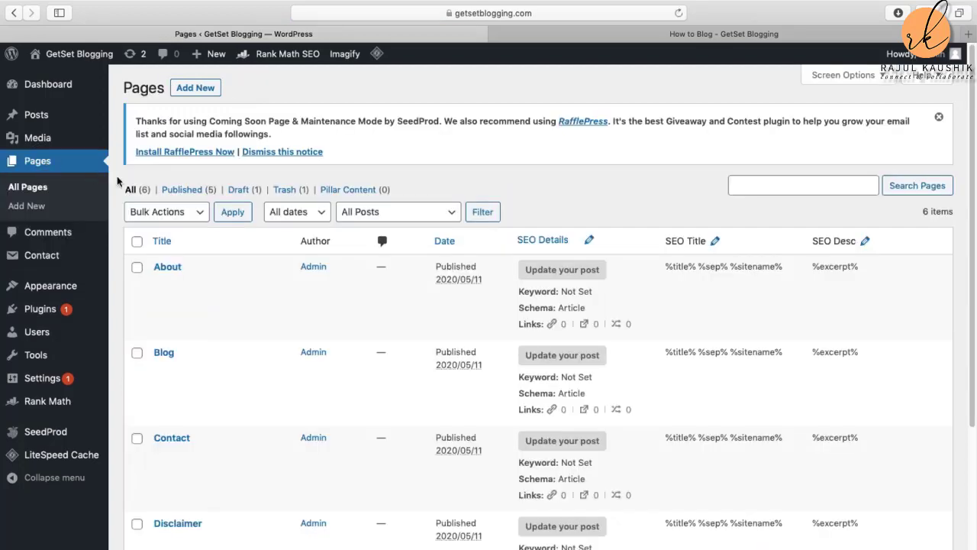
Step: Create a new page titled 'Contact Us', paste the Contact form 1 shortcode into its body, and publish
click(191, 90)
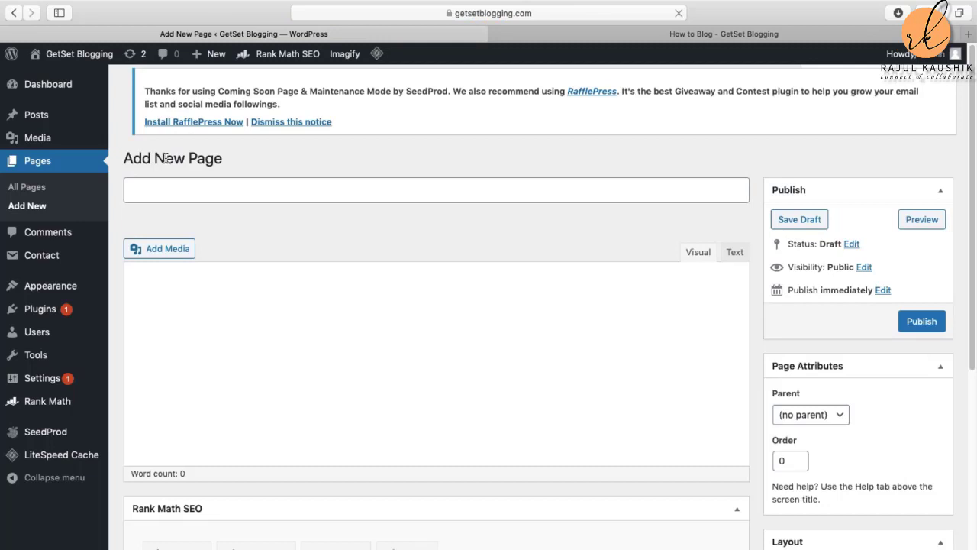
click(156, 191)
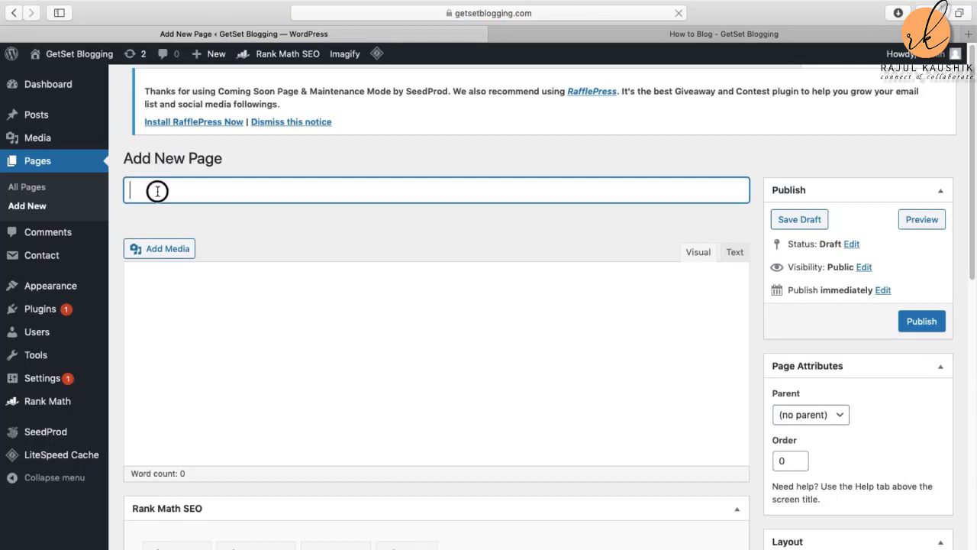
text(Co)
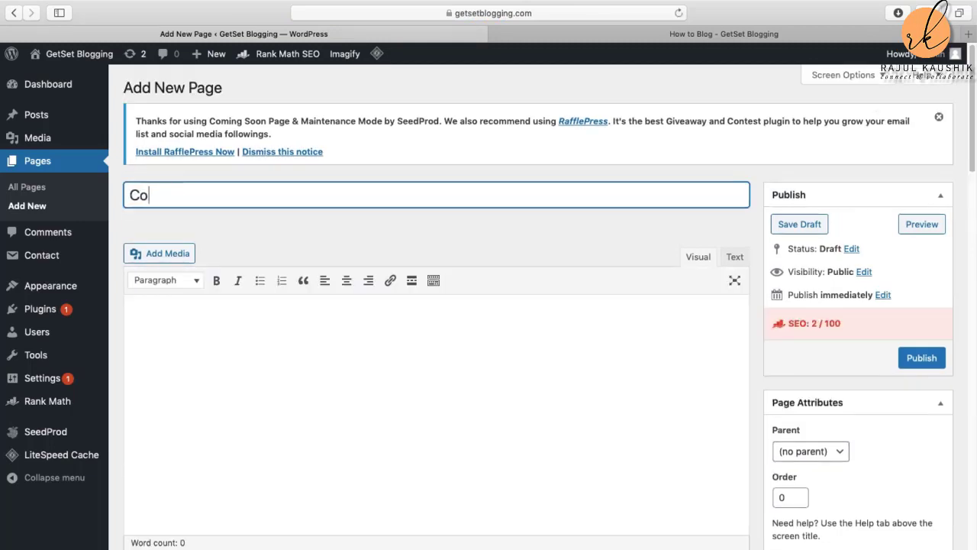
text(ntact Us)
click(168, 309)
right_click(168, 317)
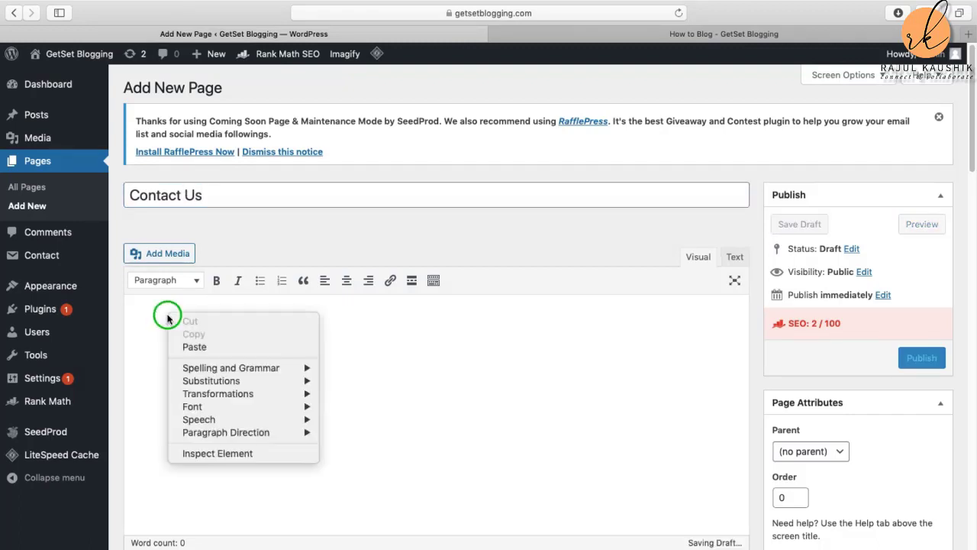
click(193, 347)
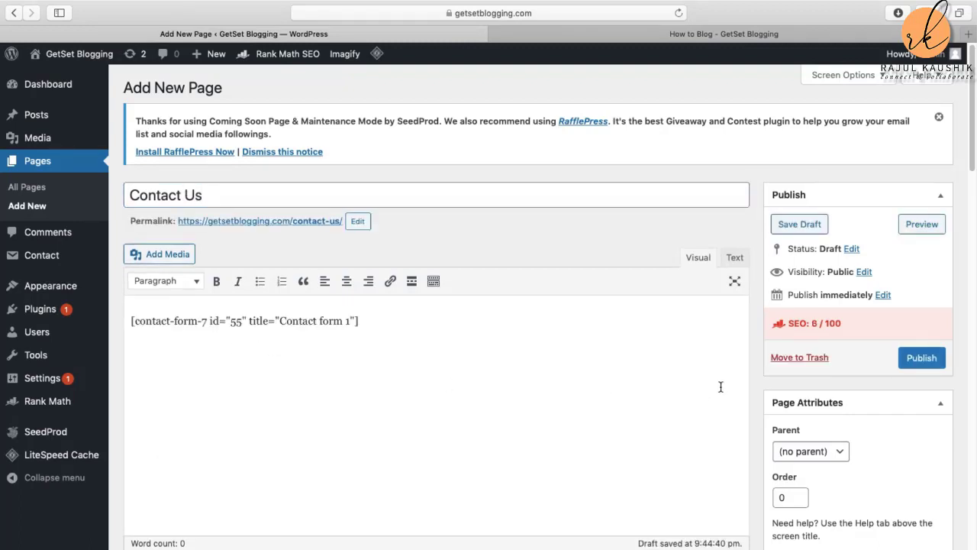
click(923, 359)
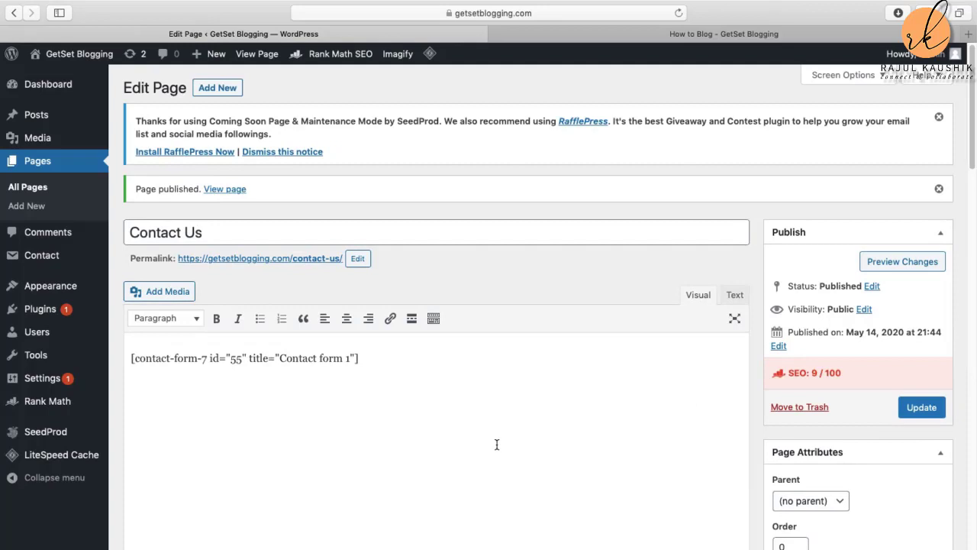
Step: View the published Contact Us page on the site, then go back to its editor
click(225, 189)
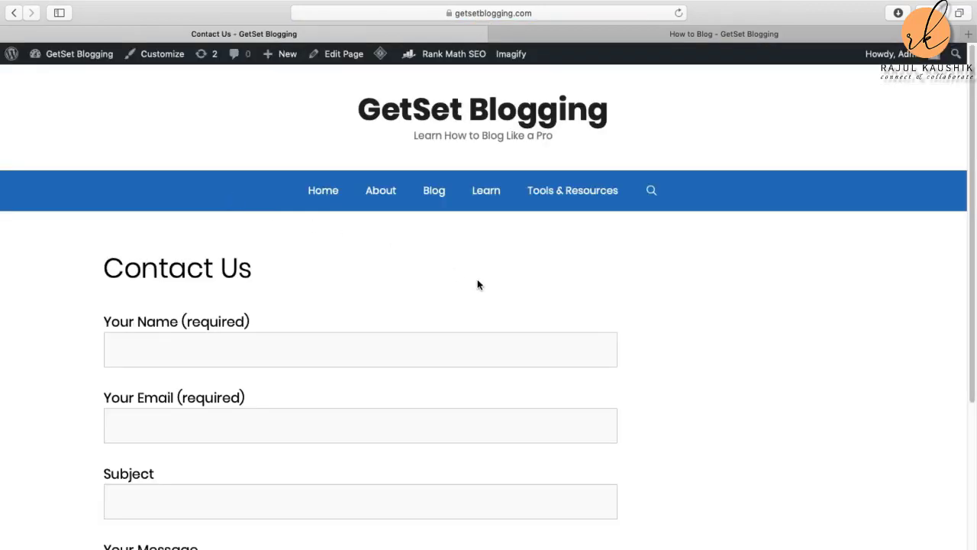
scroll(364, 435, down, 5)
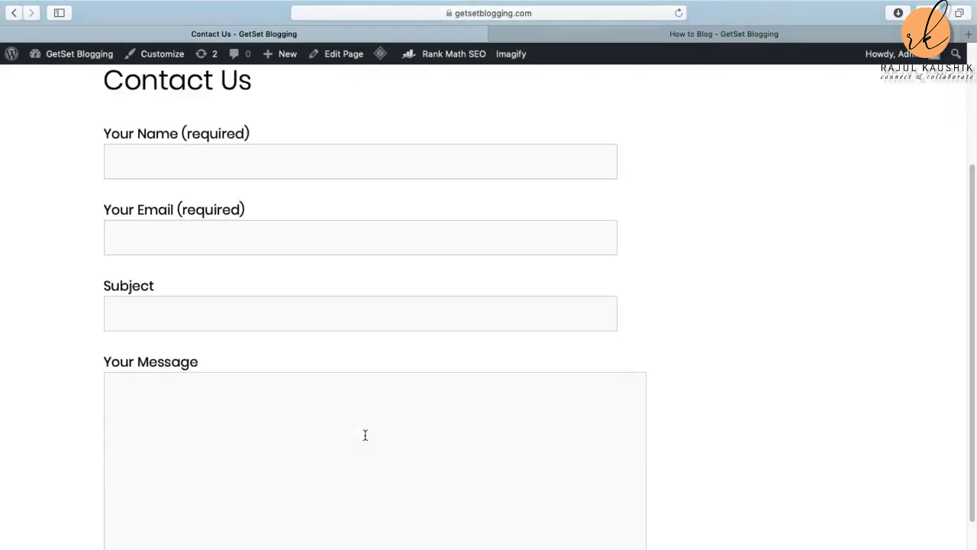
scroll(365, 434, up, 5)
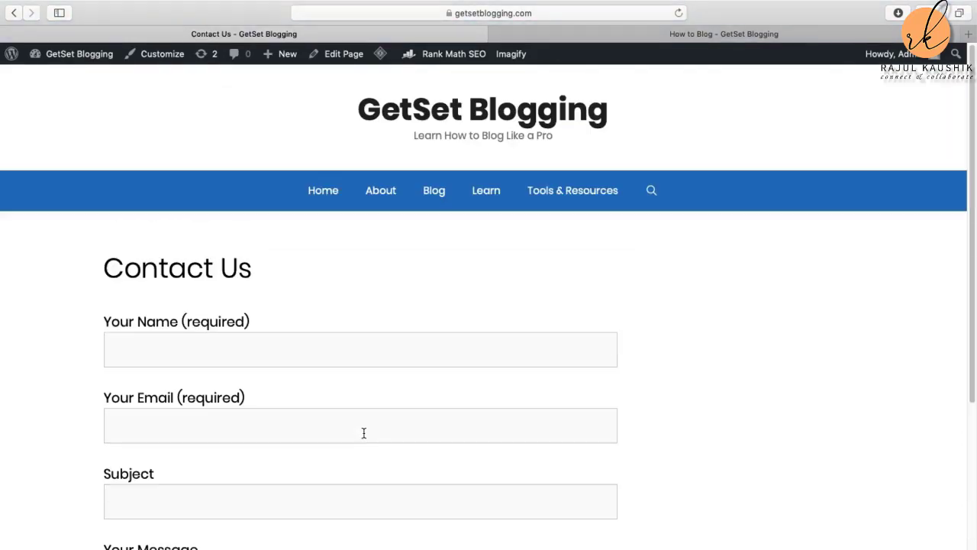
click(14, 13)
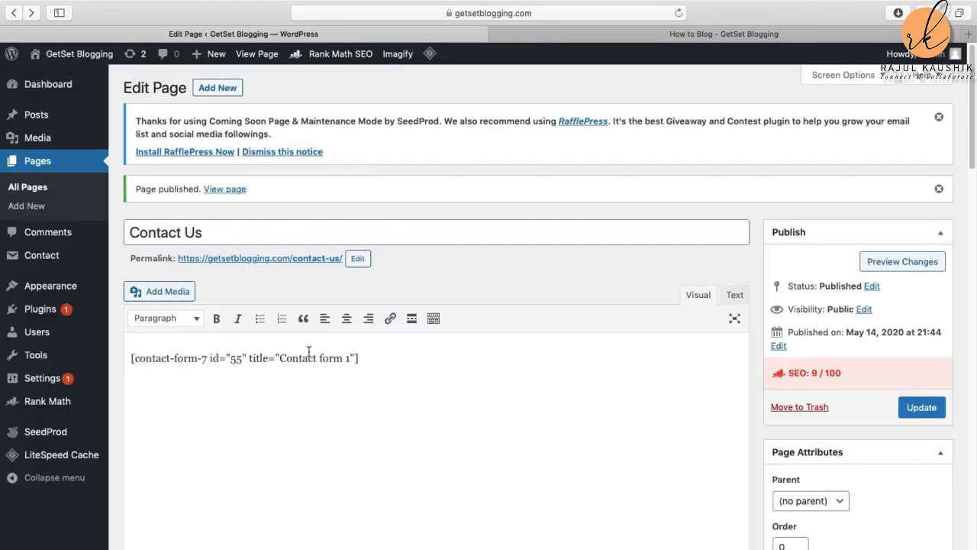
Step: Check the live How to Blog page header for a Contact Us link, then return to the editor
click(701, 40)
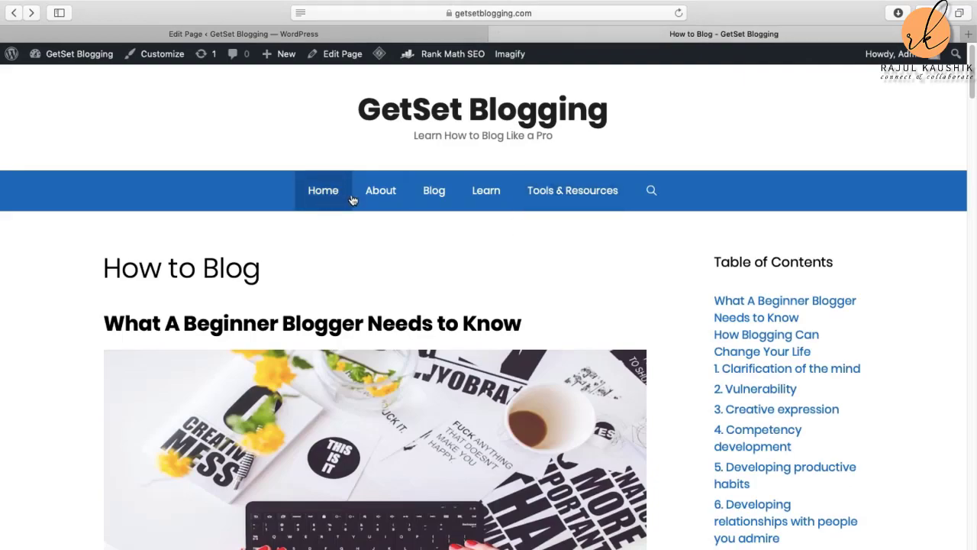
scroll(705, 391, down, 10)
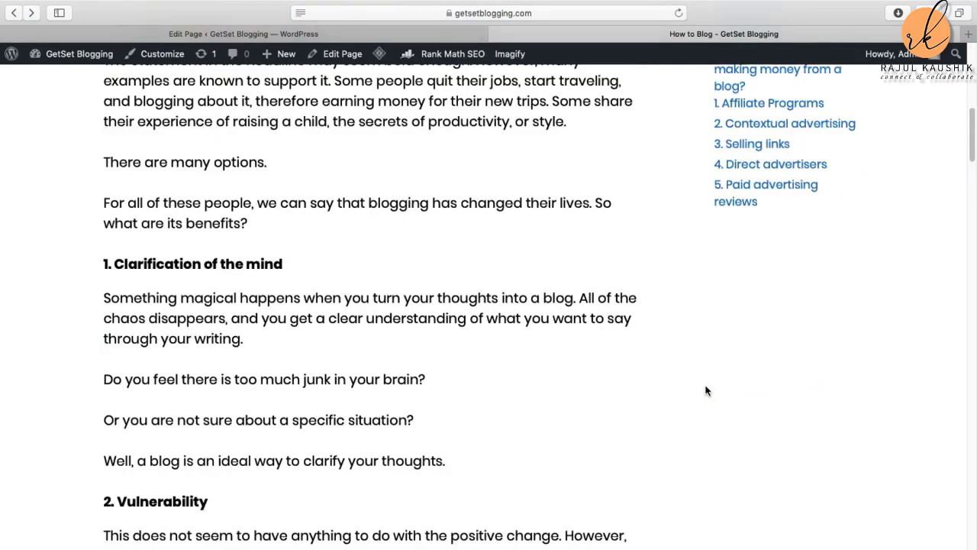
scroll(708, 382, down, 15)
scroll(710, 377, up, 10)
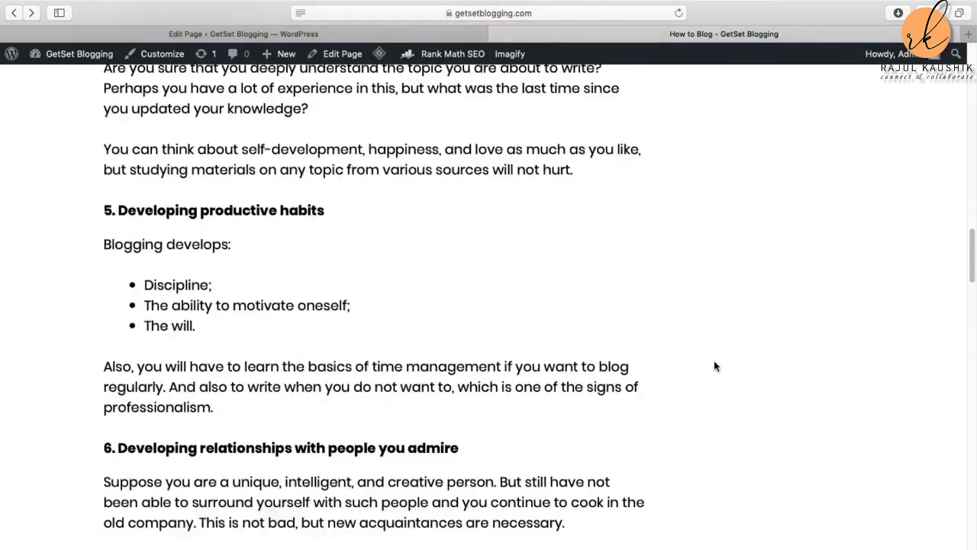
scroll(714, 365, up, 15)
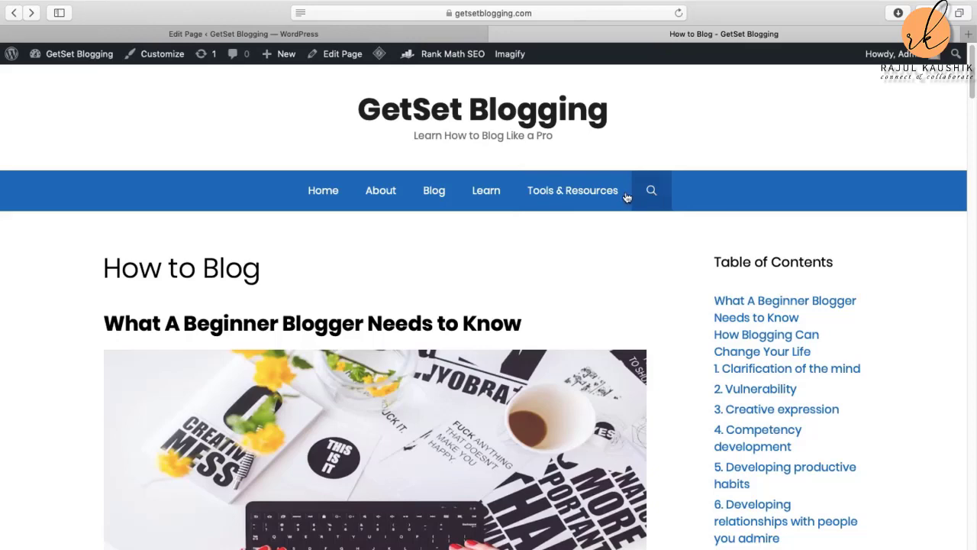
click(190, 34)
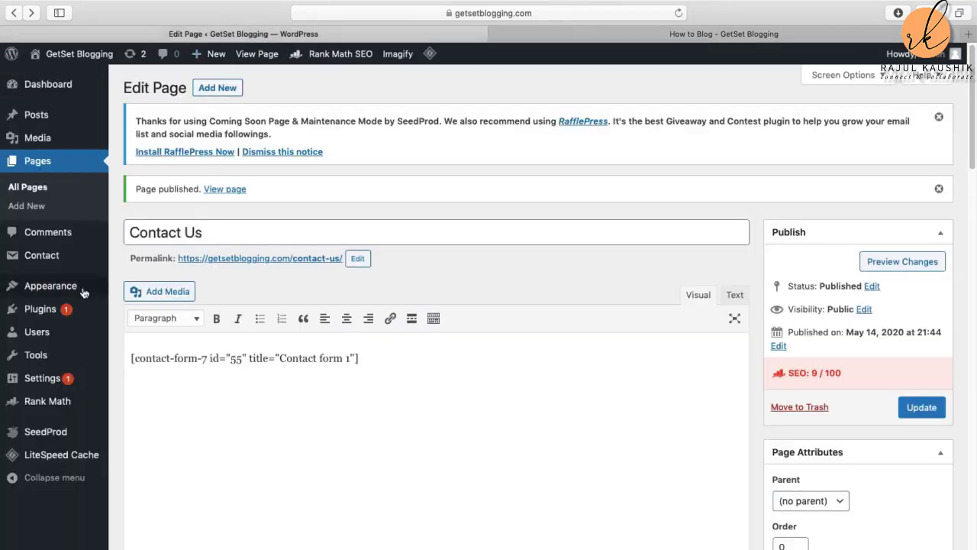
Step: In Appearance > Menus, add the Contact Us page to the Header Menu, save it, and return to the blog tab
mouse_move(48, 292)
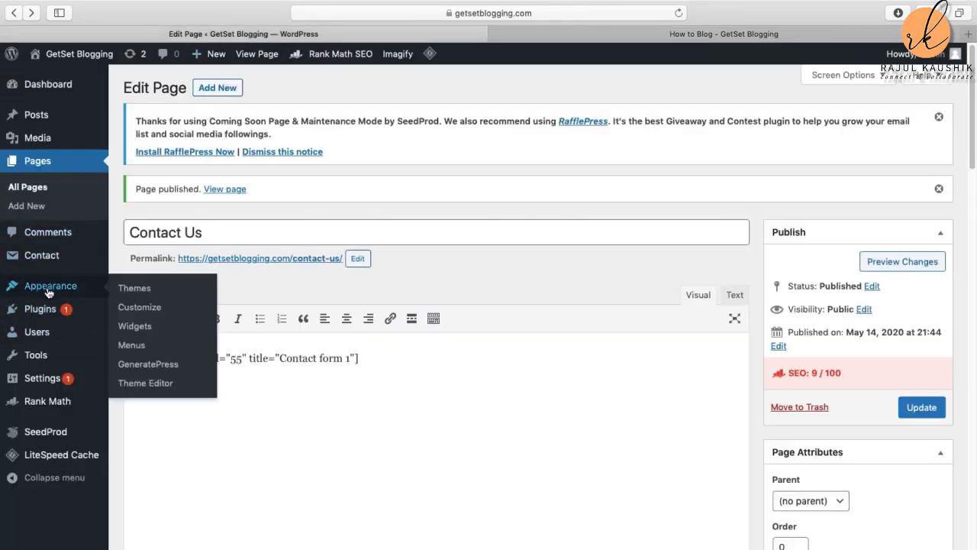
click(141, 347)
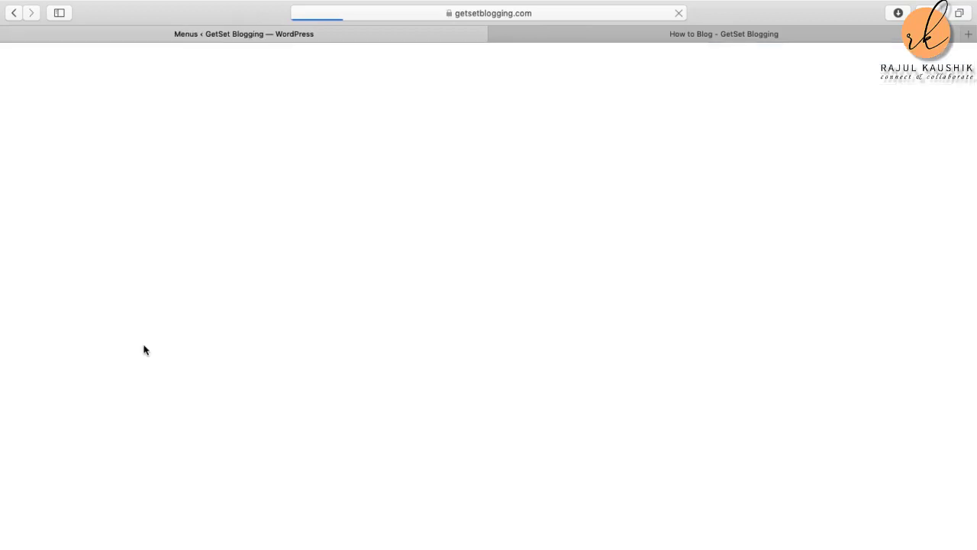
scroll(145, 339, down, 5)
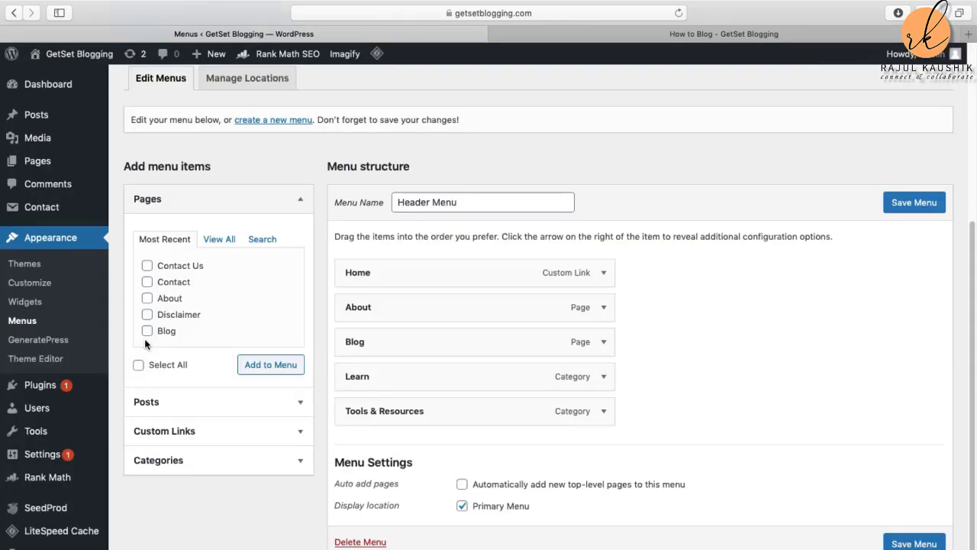
click(148, 266)
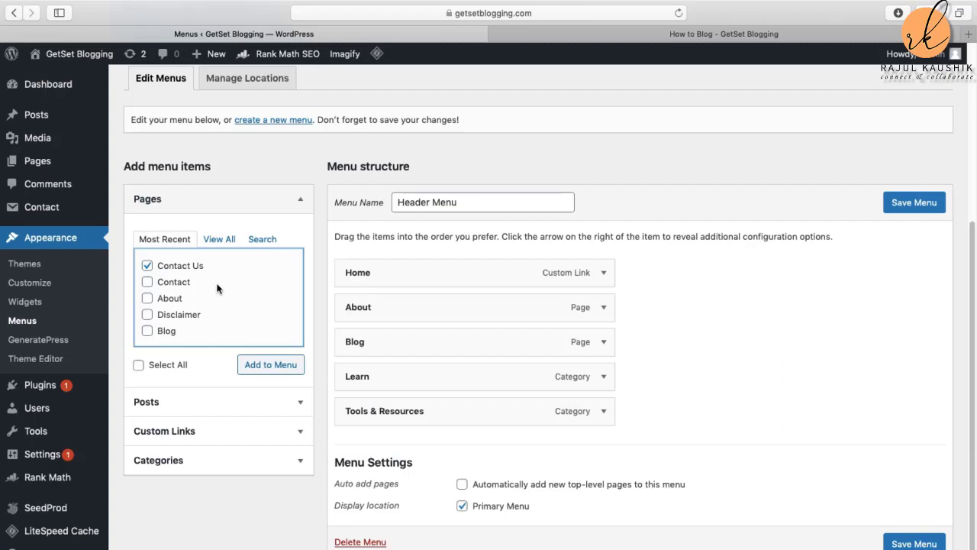
click(270, 365)
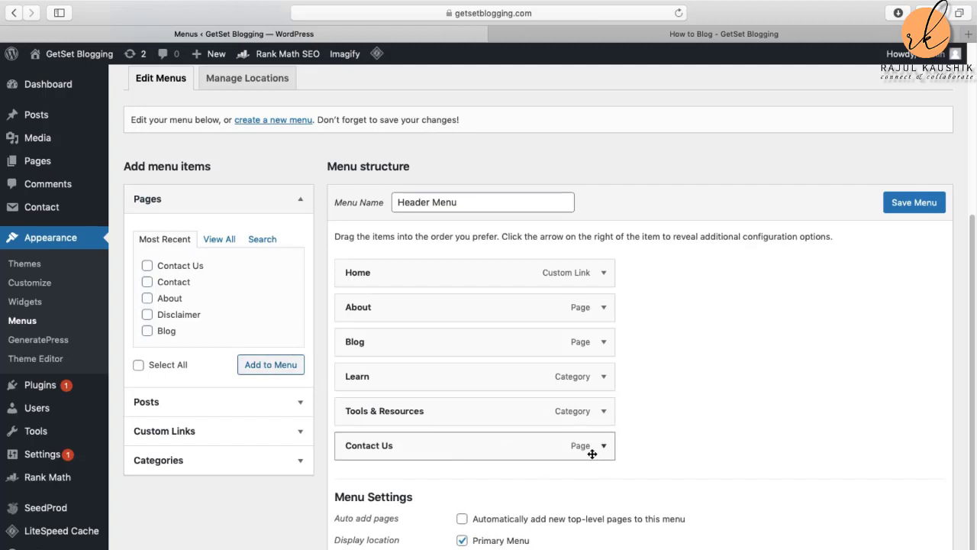
click(917, 204)
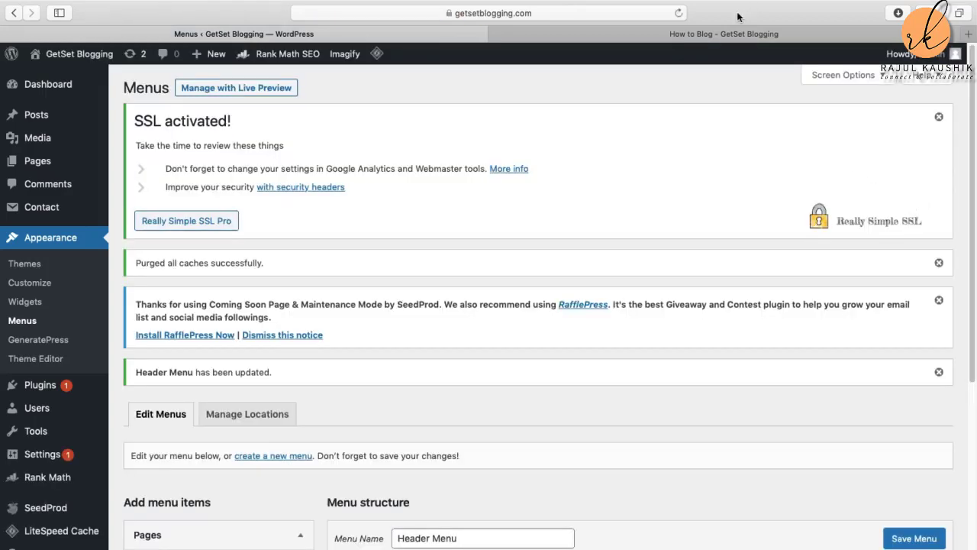
click(732, 32)
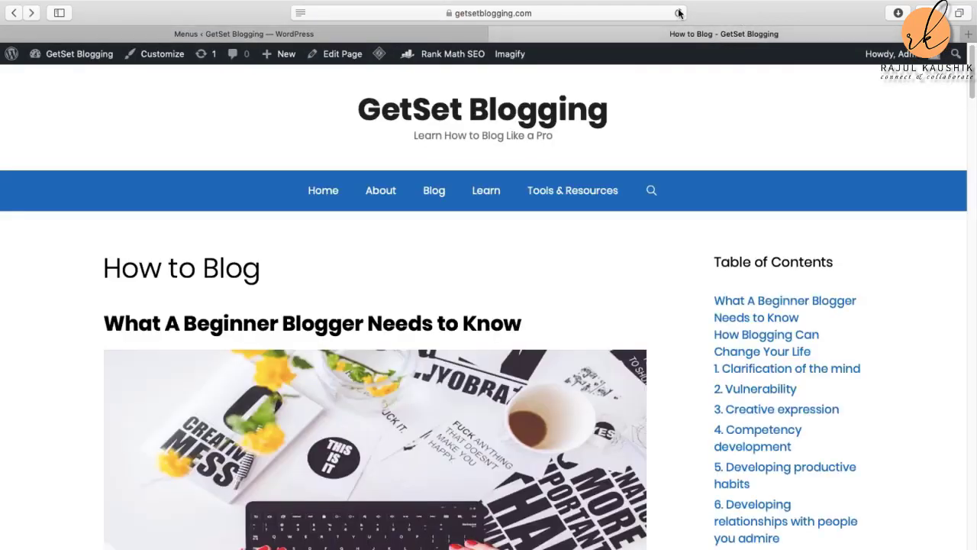
Step: Reload the How to Blog page and open Contact Us from the header to view its form
click(678, 13)
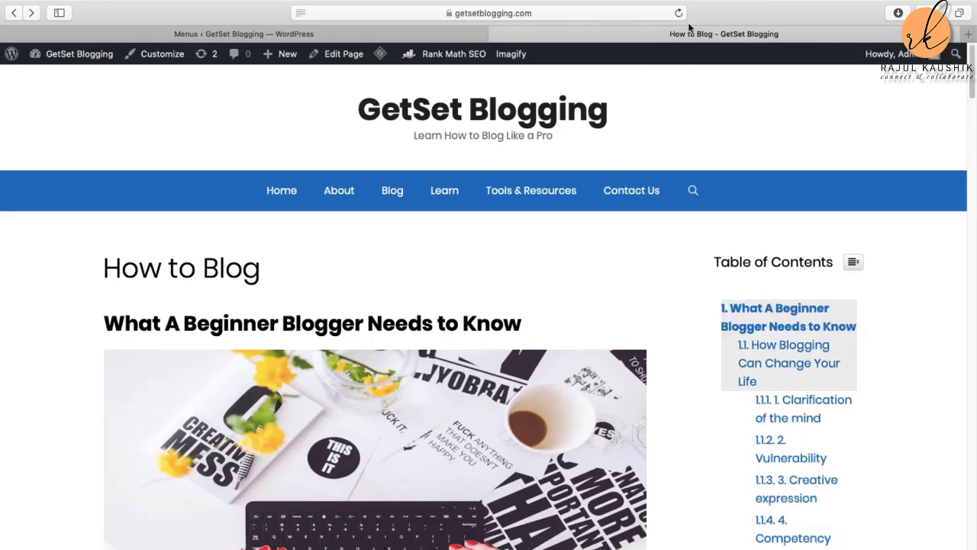
click(632, 197)
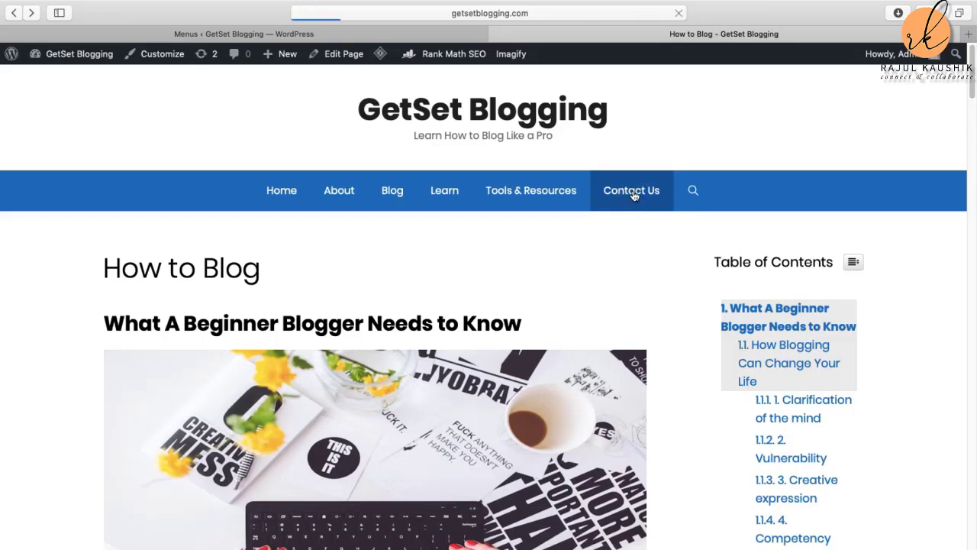
scroll(659, 300, down, 5)
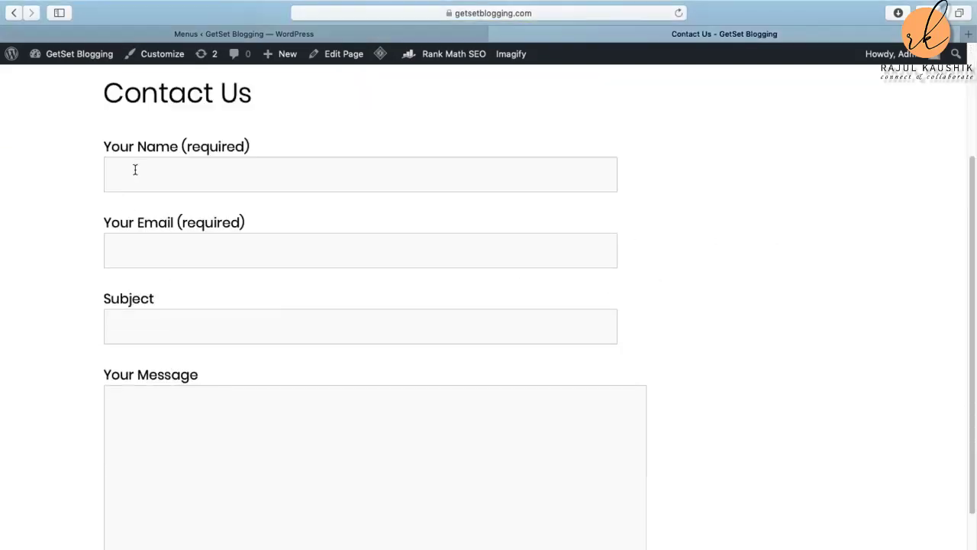
Step: Visit Home from the header menu, then go back through Contact Us to How to Blog
scroll(239, 387, up, 4)
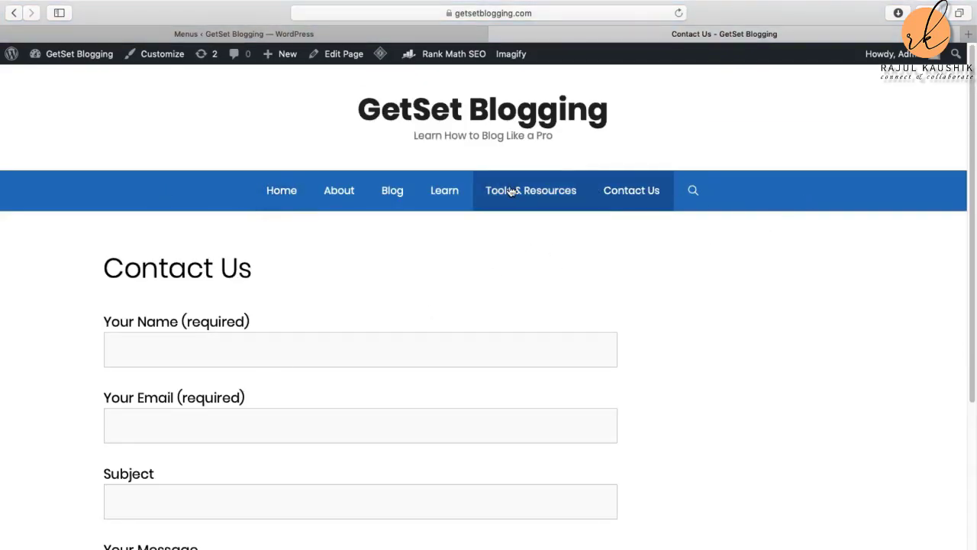
click(281, 196)
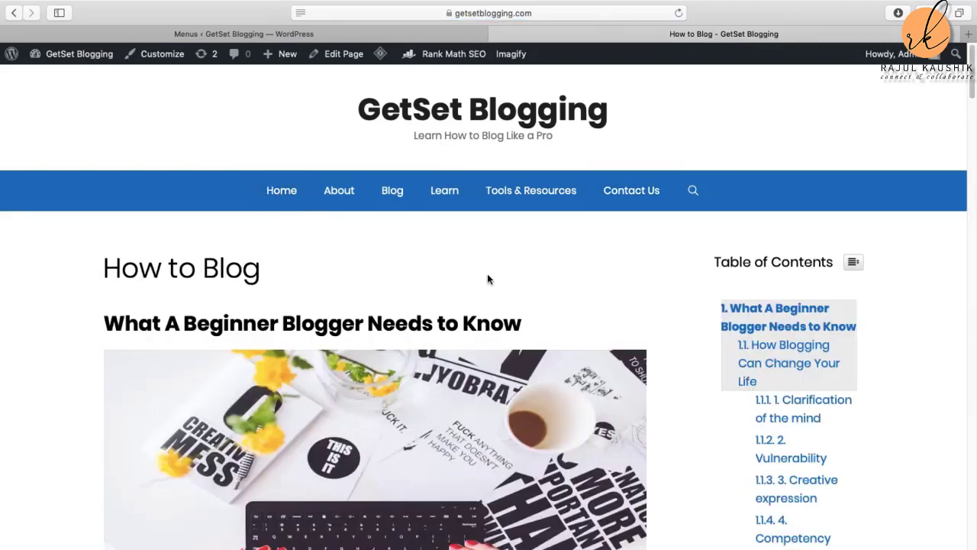
scroll(487, 279, down, 20)
scroll(462, 260, up, 10)
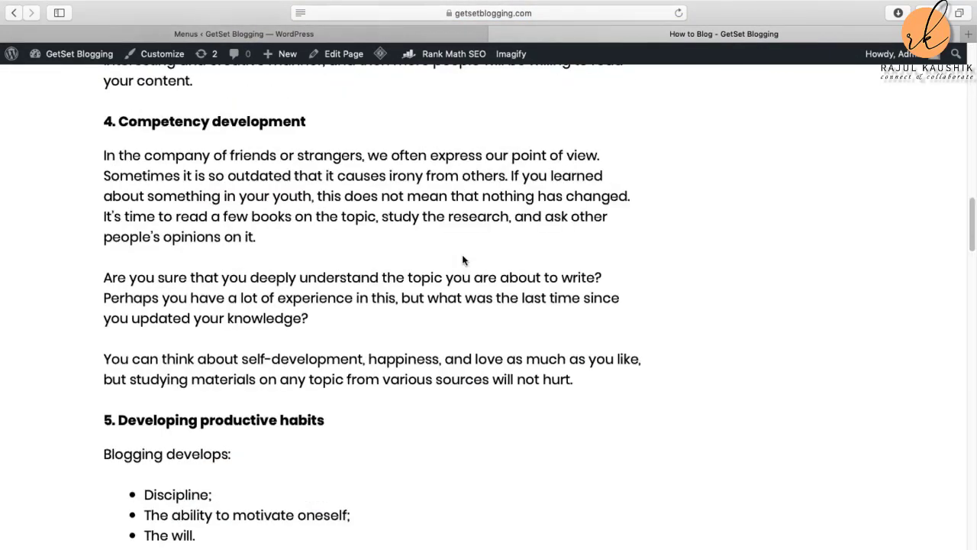
scroll(462, 259, up, 15)
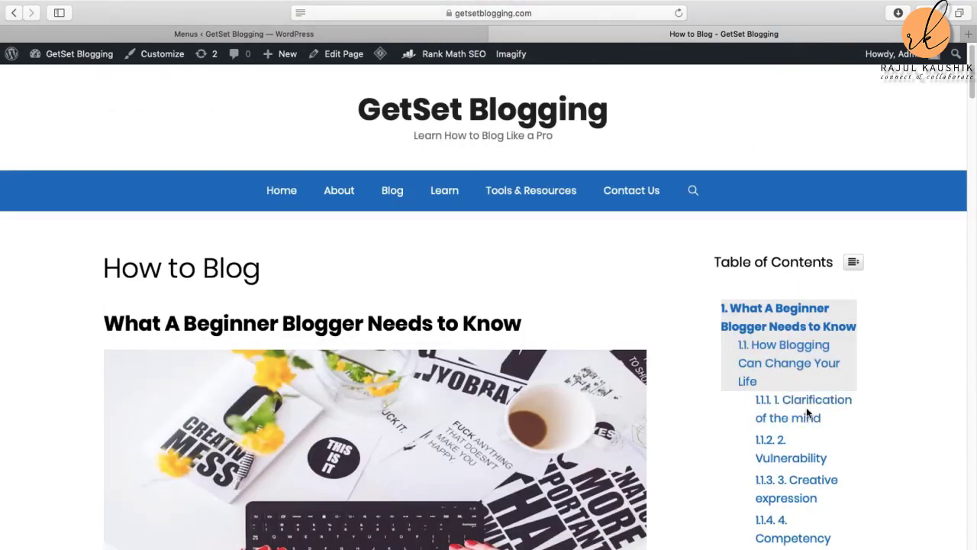
scroll(807, 410, down, 1)
scroll(807, 411, up, 1)
scroll(790, 429, down, 10)
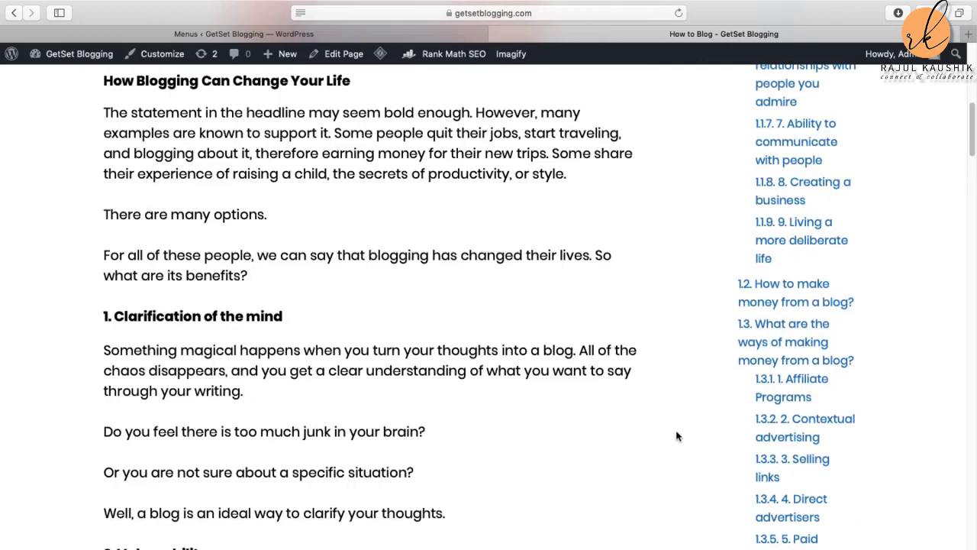
scroll(623, 417, up, 10)
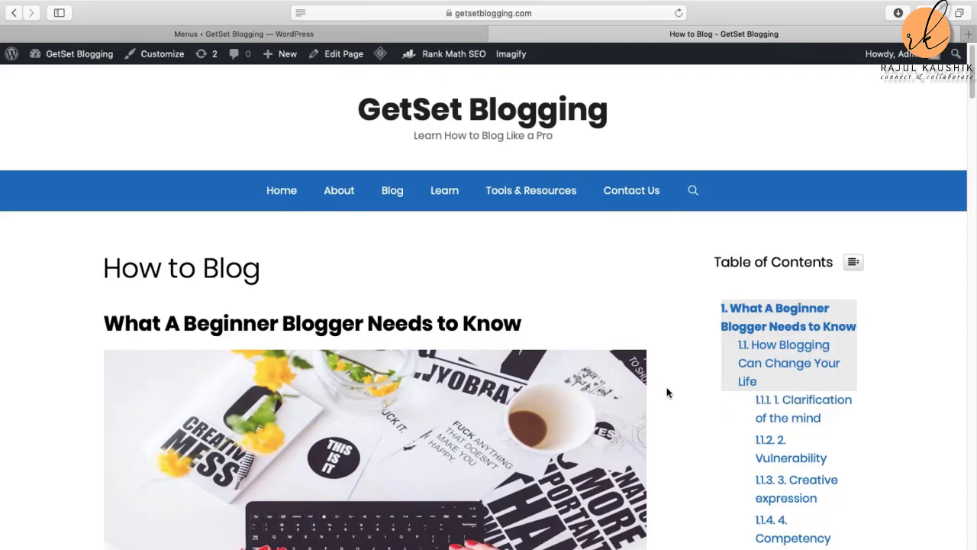
click(15, 14)
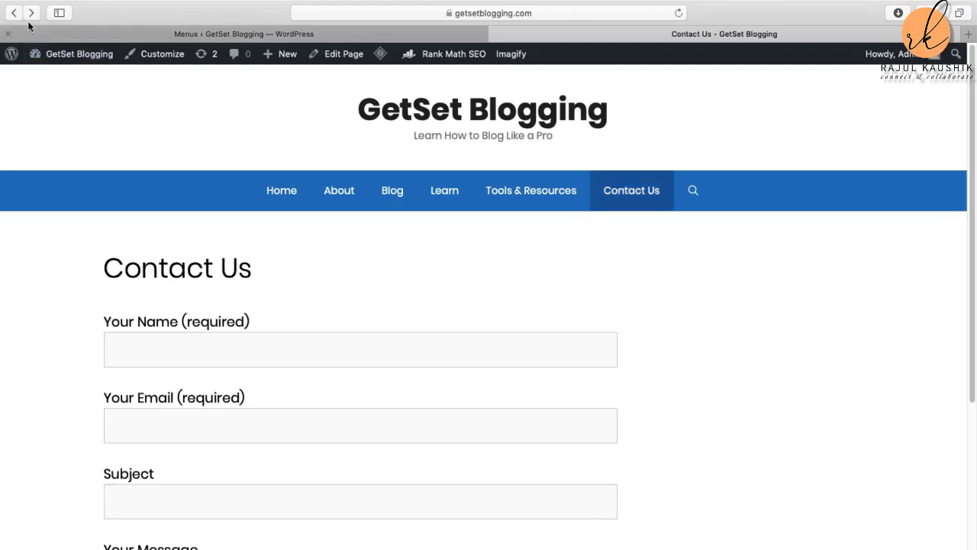
click(16, 16)
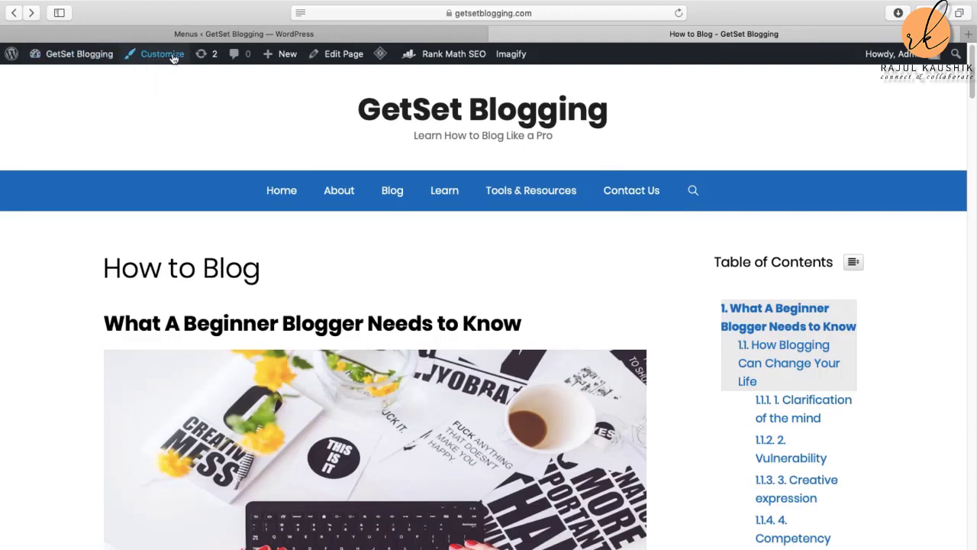
Step: From the dashboard's Pages > All Pages, edit the About page and click into its empty body
click(93, 55)
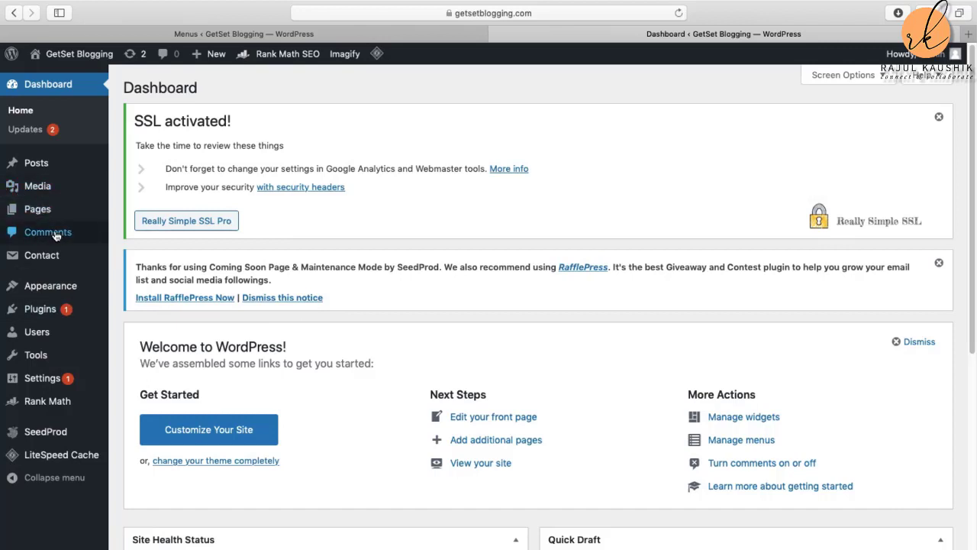
mouse_move(42, 167)
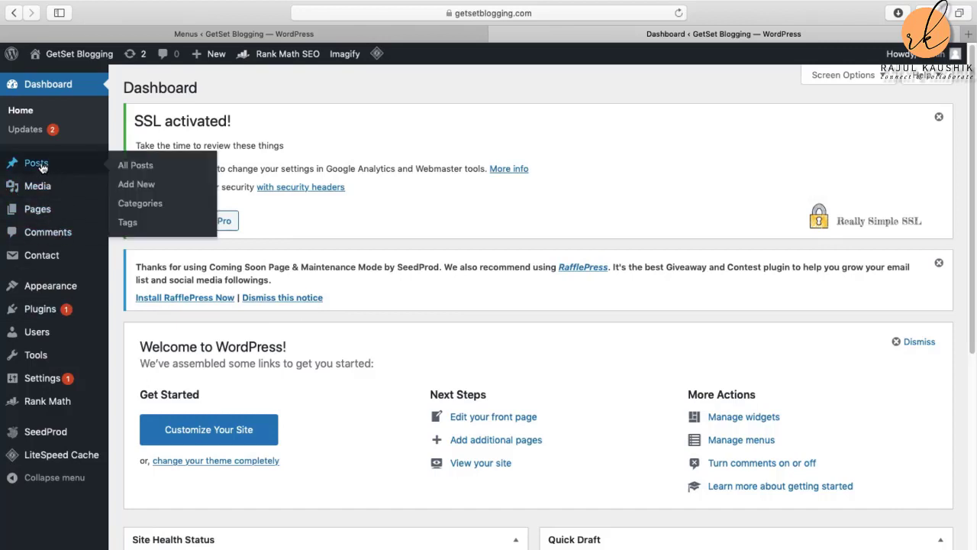
mouse_move(44, 221)
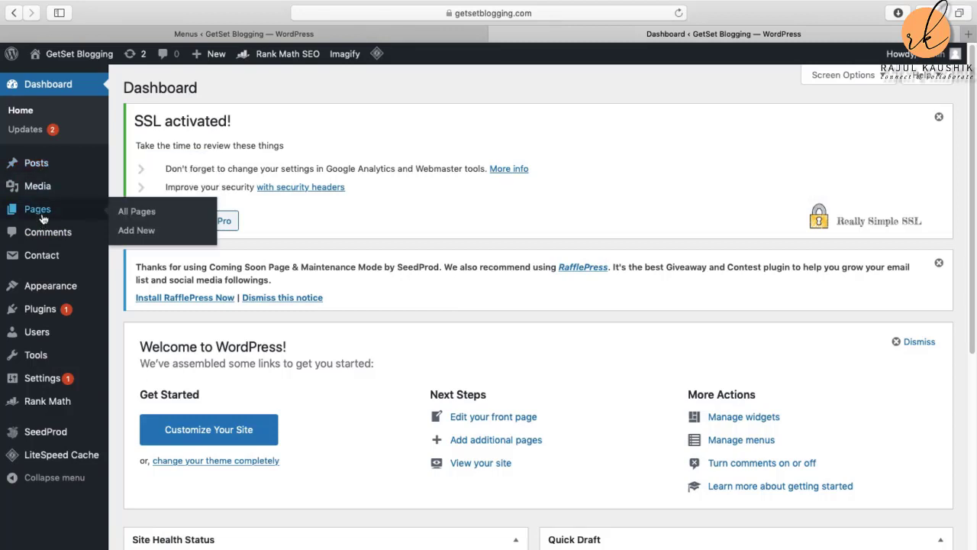
click(126, 214)
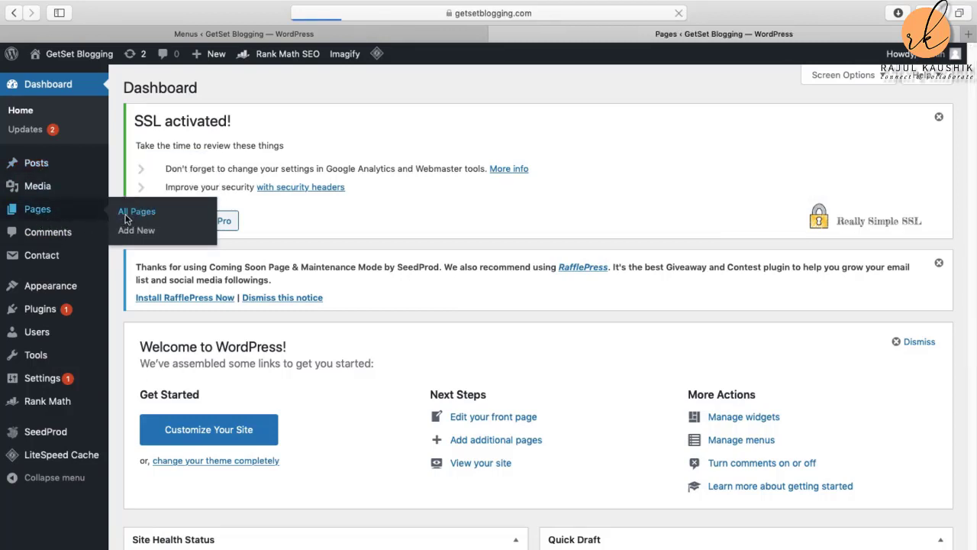
click(163, 287)
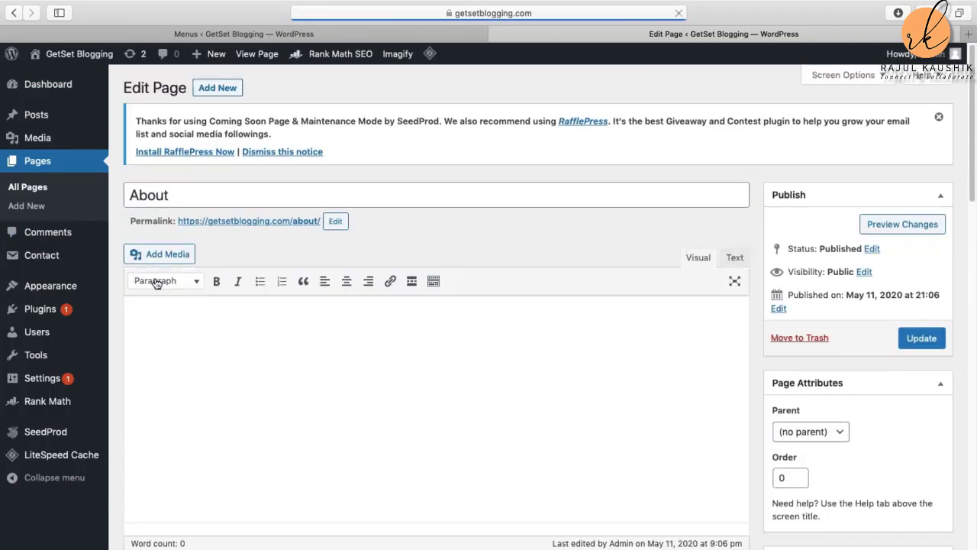
click(156, 281)
Step: Write the opening line 'Welcome to GetSetBlogging.com' in the About page body
click(386, 365)
click(187, 321)
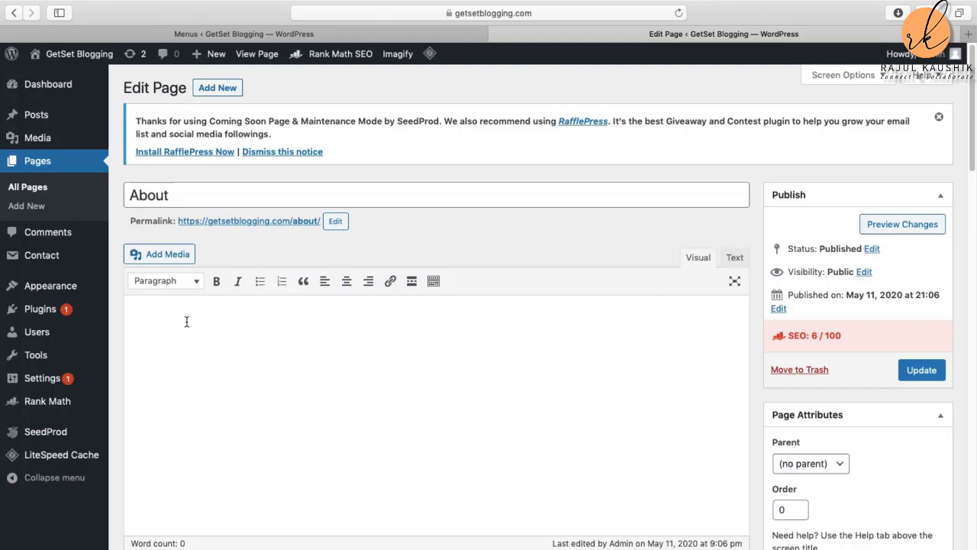
text(Welcome to Get Set Bloggin)
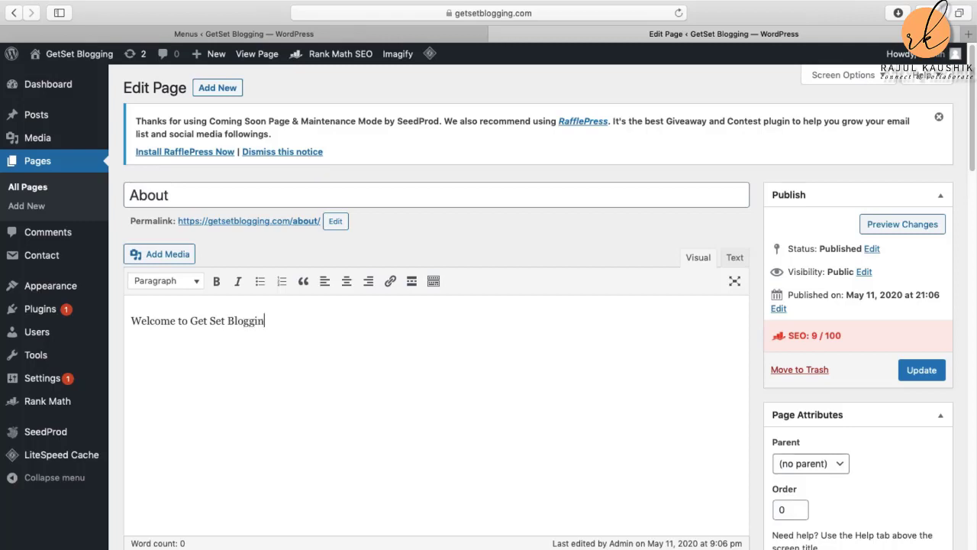
text(g)
key(BackSpace)
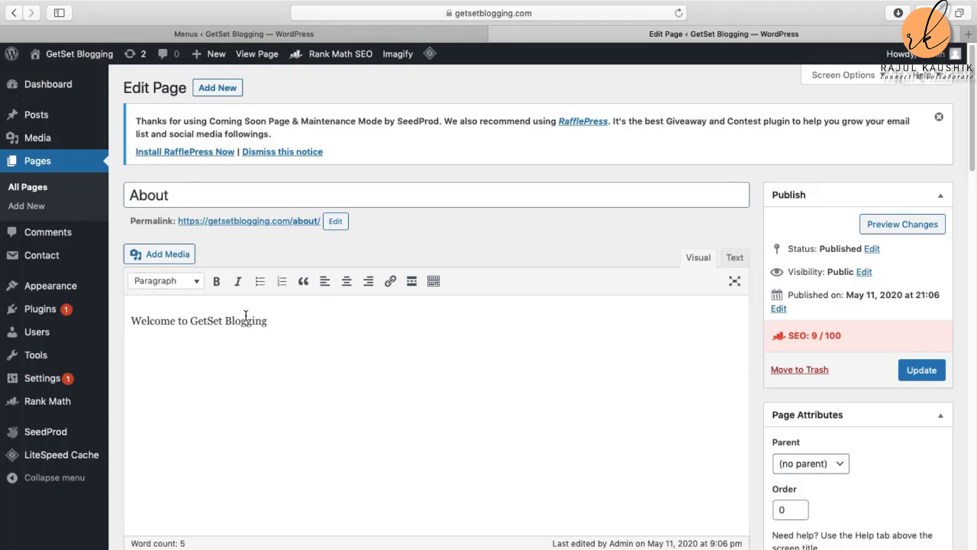
click(224, 319)
key(BackSpace)
text(.com)
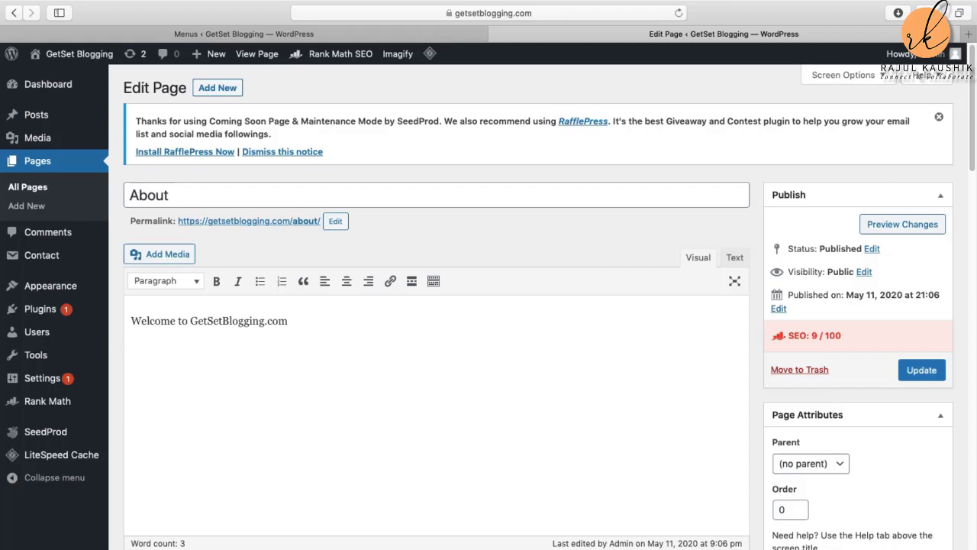
Step: Add the paragraph on blogging tips and tools, then the 'Happy Blogging!' sign-off
key(Return)
text(We bring all informa)
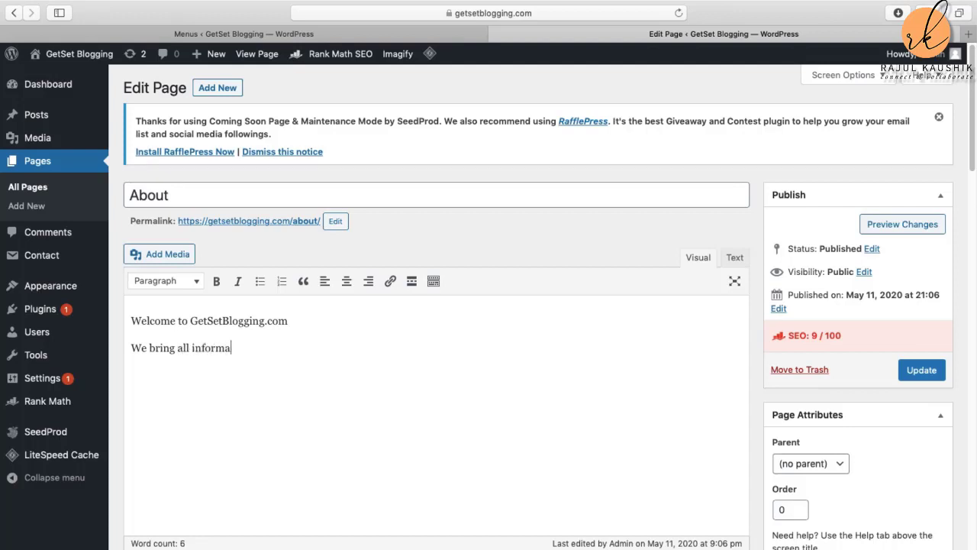
text(tion related to th)
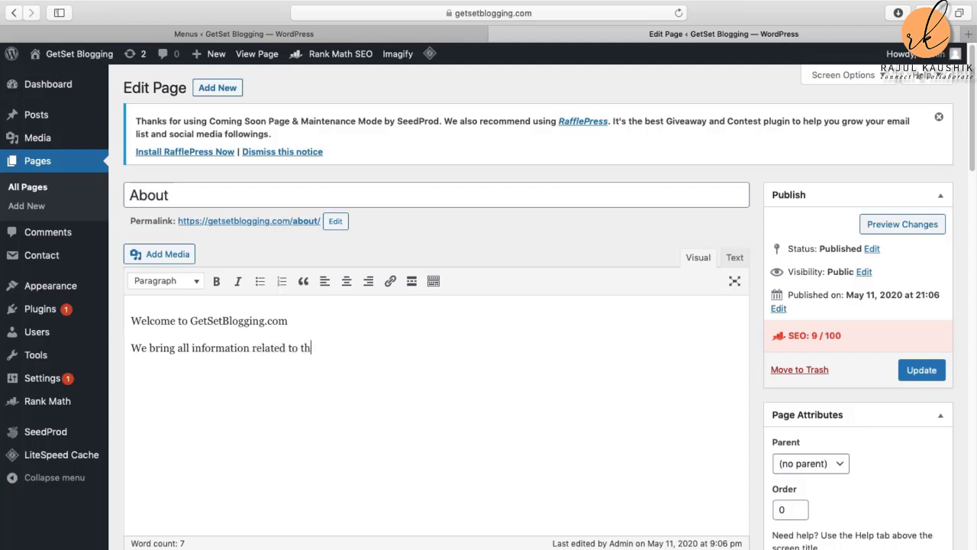
text(e subject)
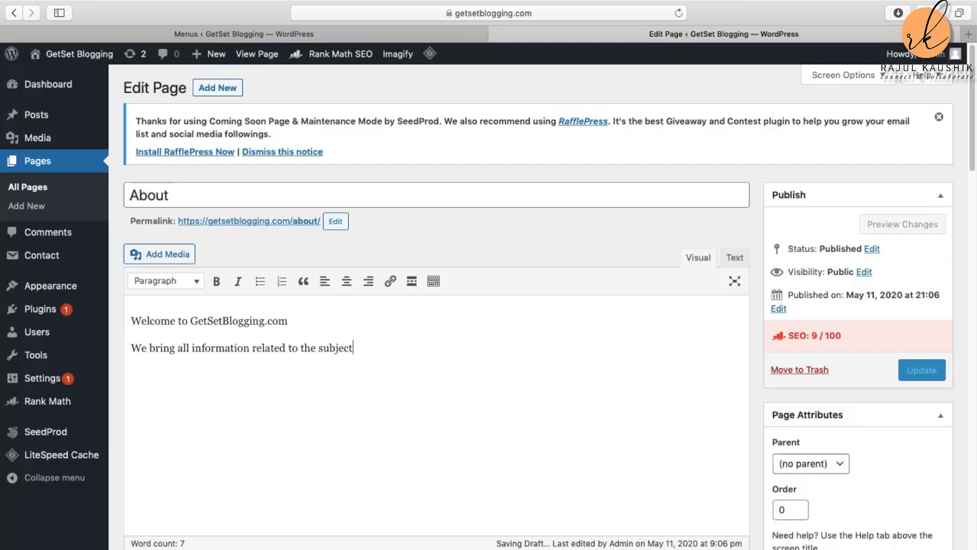
text( of blogging)
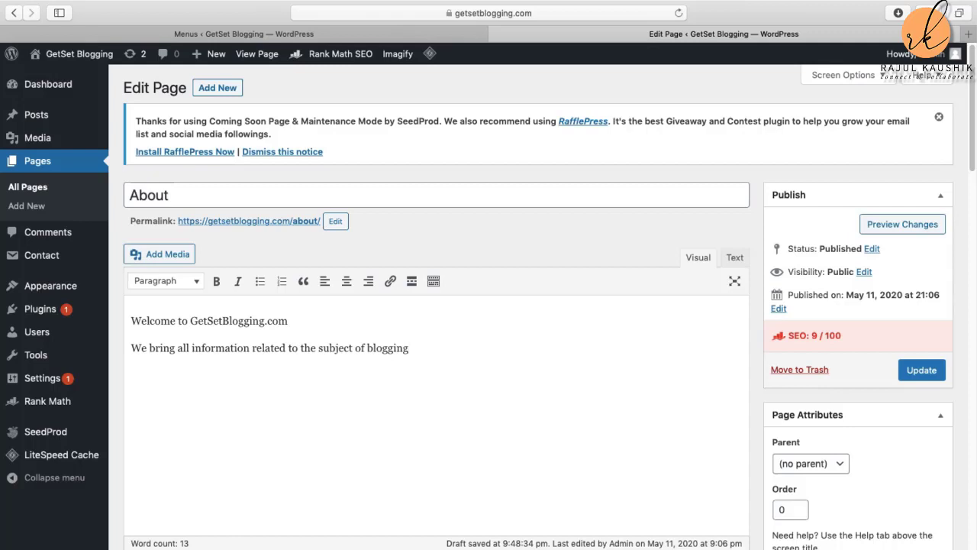
text(in totality. Find)
text(tips)
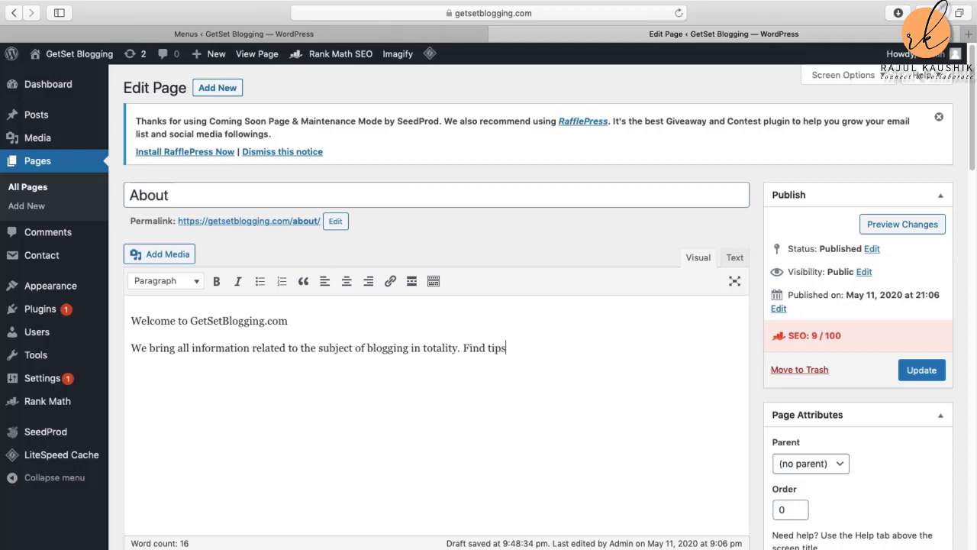
text( and tools that )
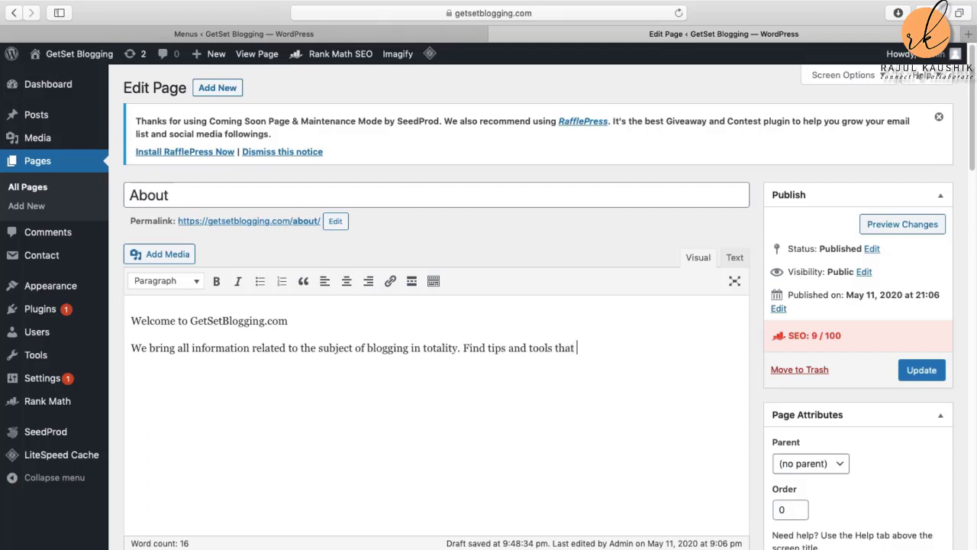
text(can help you start)
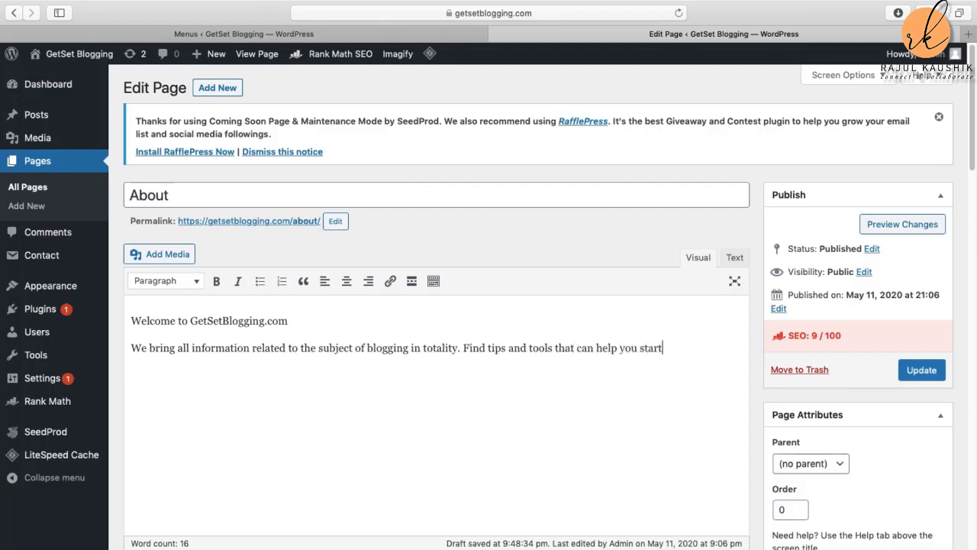
text( blogging in)
text( no t)
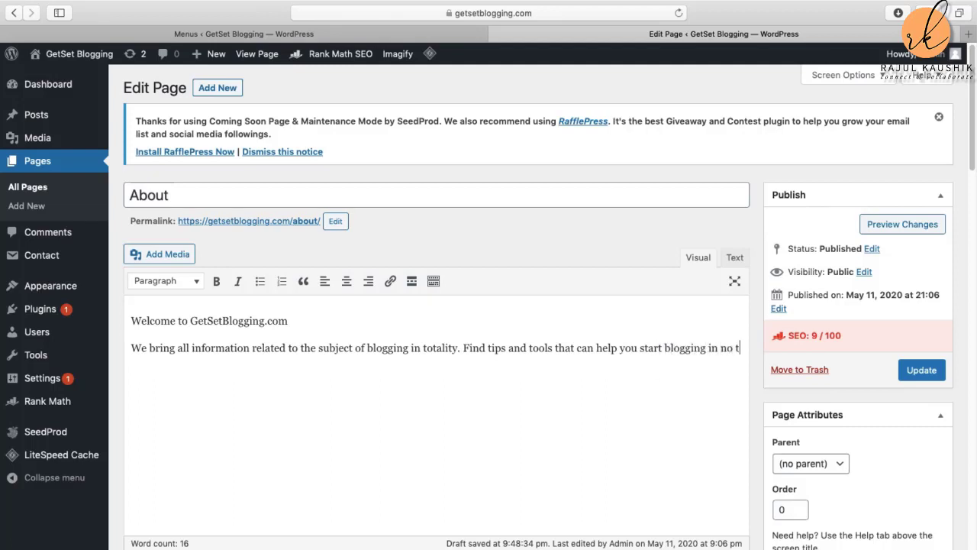
text(ime.)
key(Return)
key(Return)
key(BackSpace)
text(Happy)
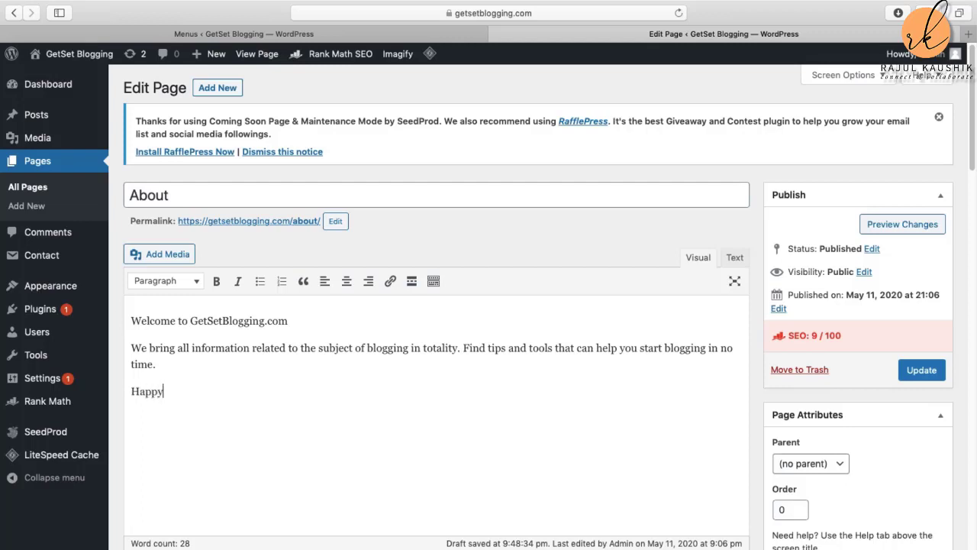
text( Blogging!)
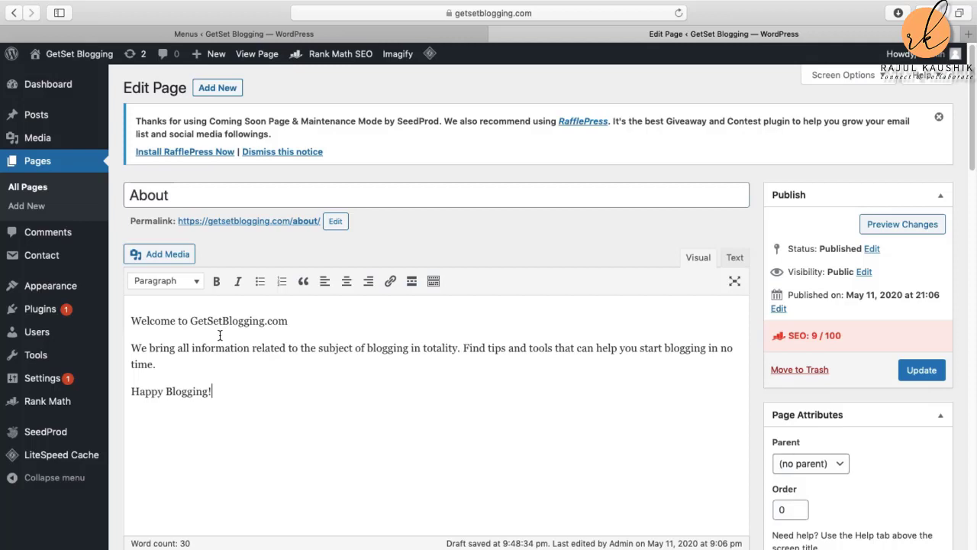
Step: Update the published About page, then choose Visit Site from the admin bar
click(920, 371)
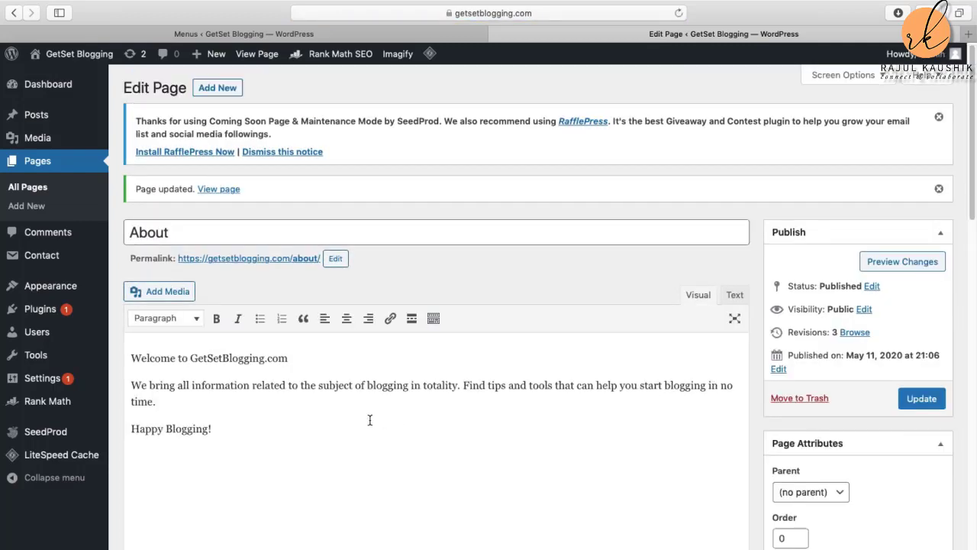
scroll(419, 410, down, 10)
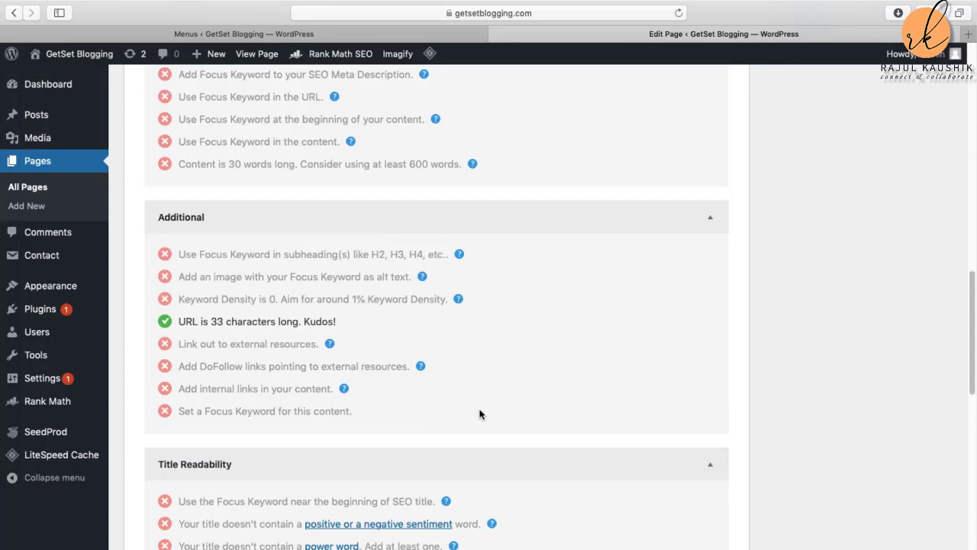
scroll(481, 411, up, 6)
scroll(481, 412, up, 5)
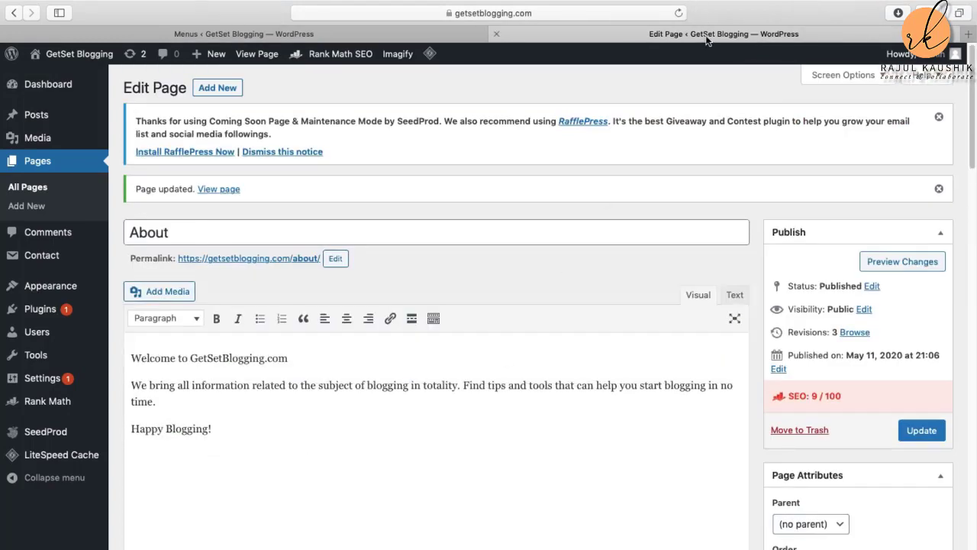
click(268, 34)
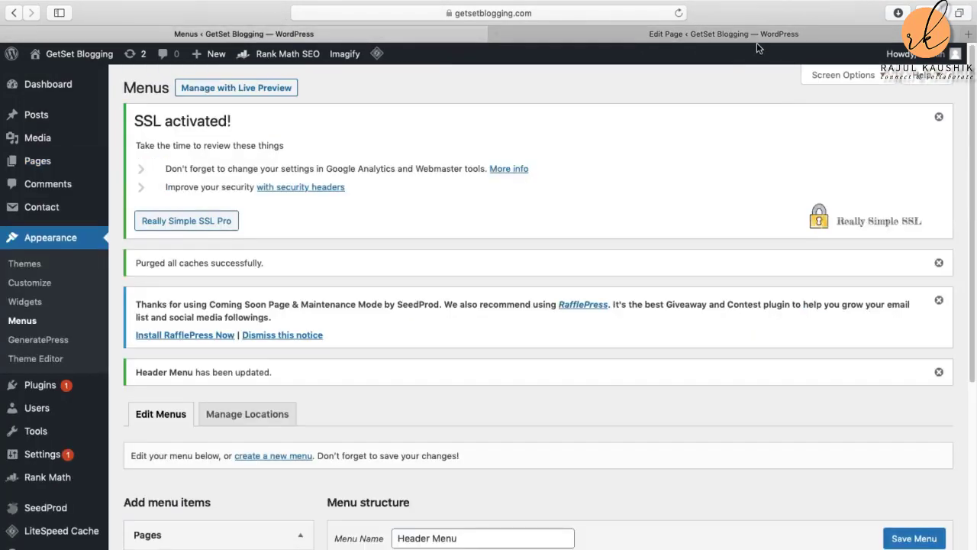
click(749, 34)
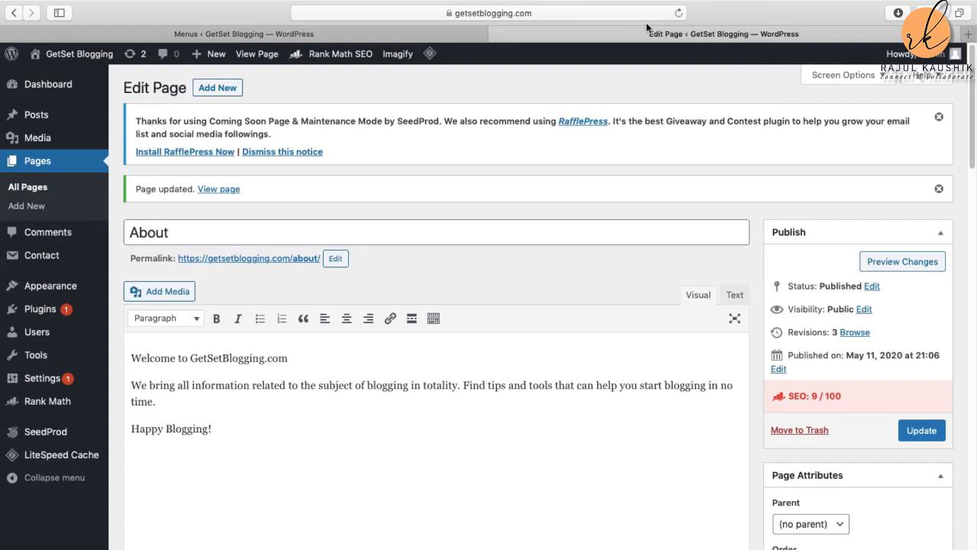
mouse_move(68, 55)
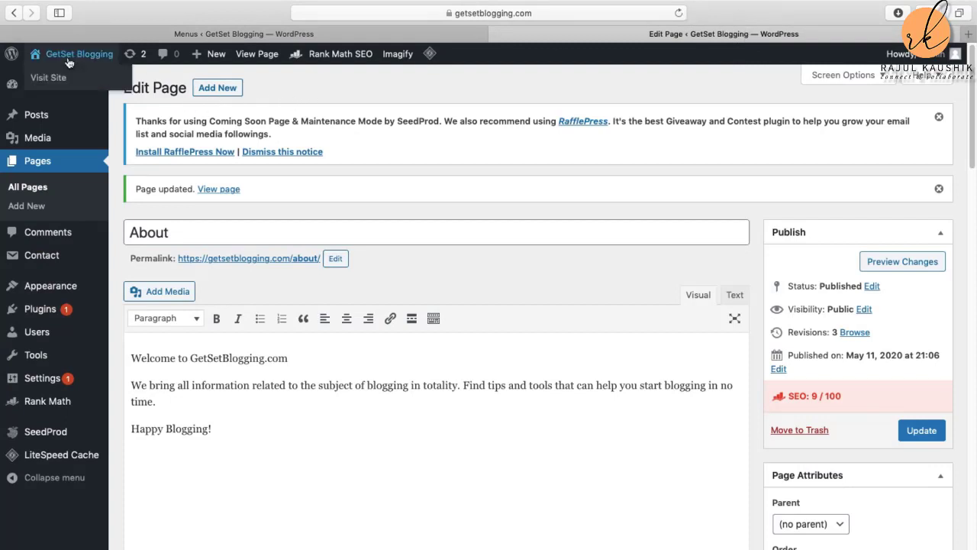
click(55, 78)
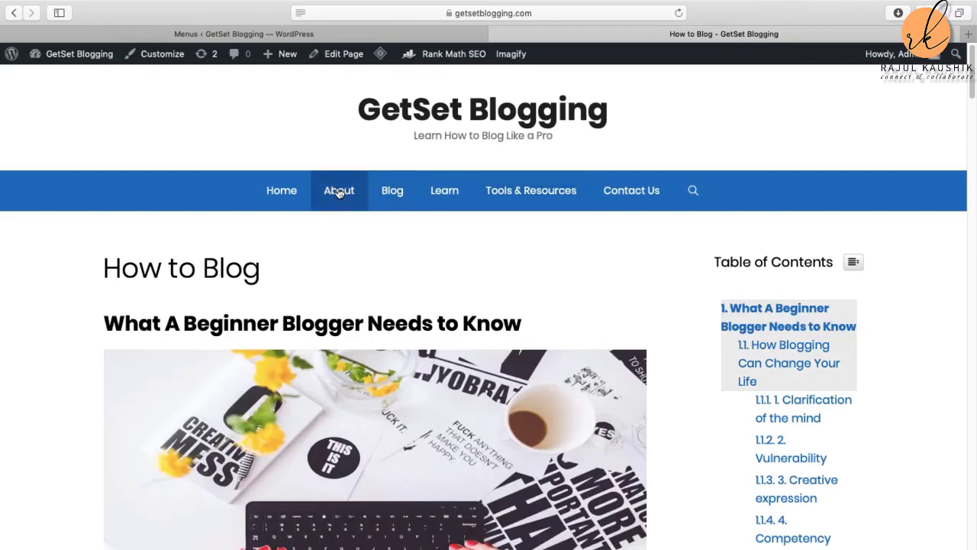
Step: Open About, Blog, Learn and Tools & Resources from the live header menu, revisiting Learn
click(339, 192)
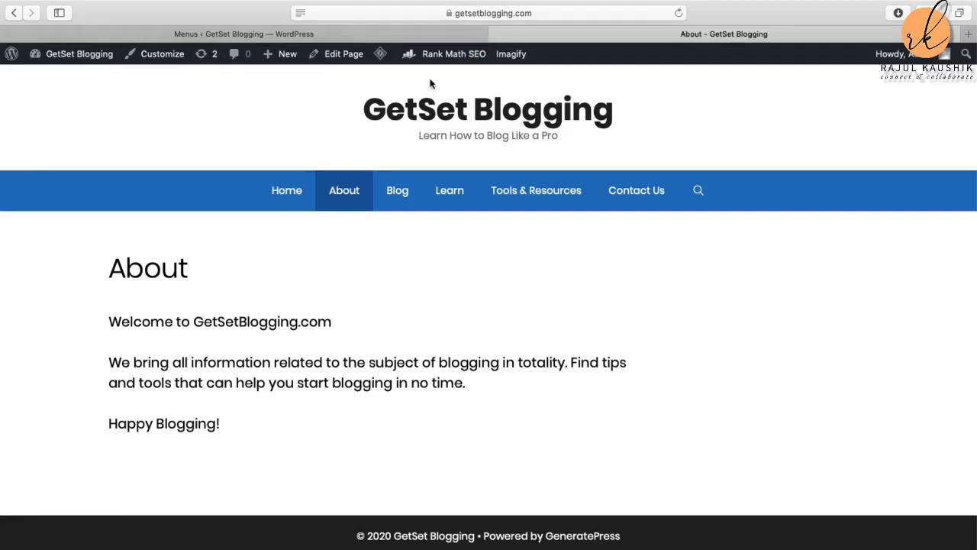
click(404, 194)
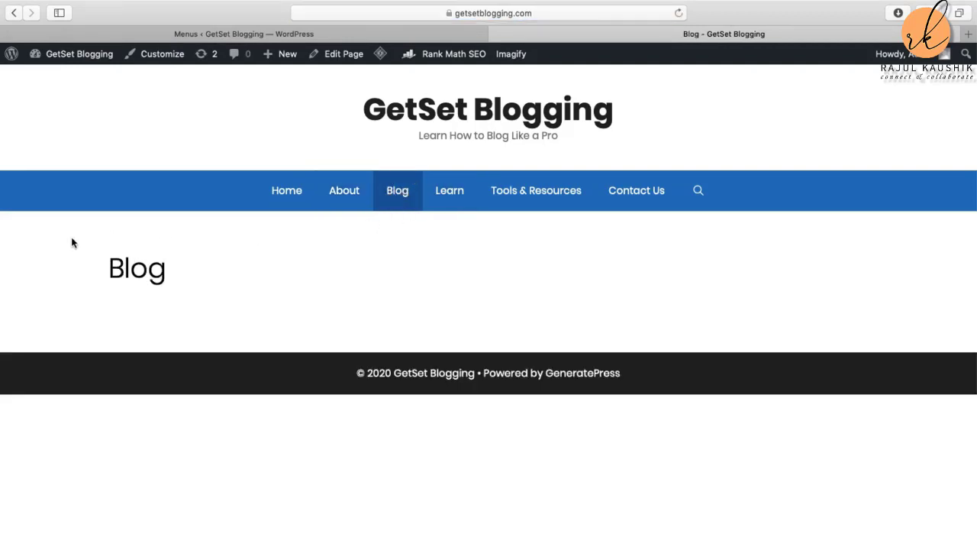
click(456, 197)
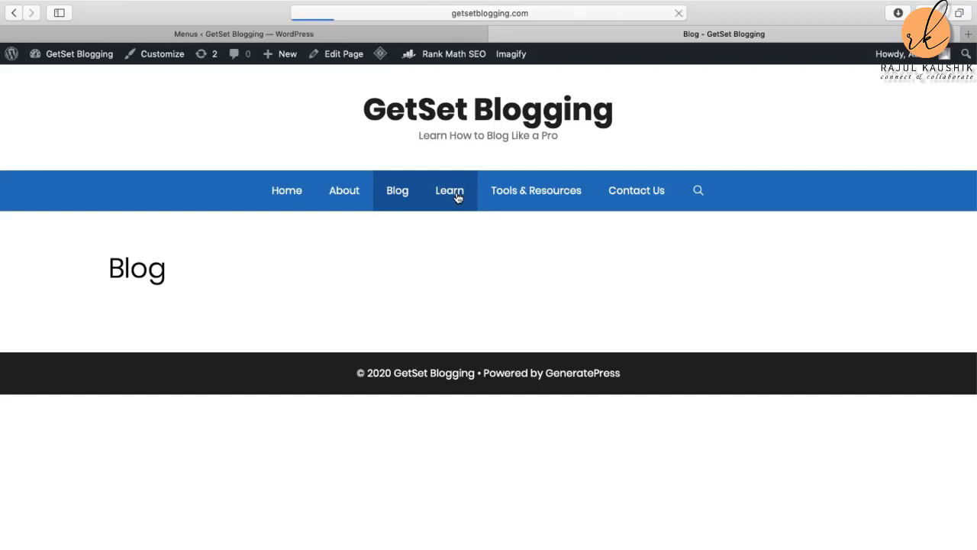
click(547, 196)
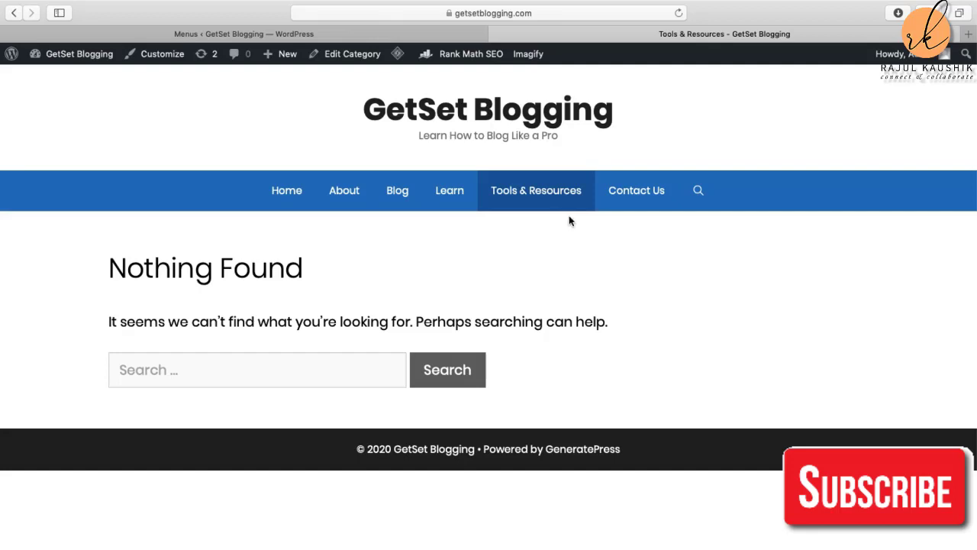
click(449, 191)
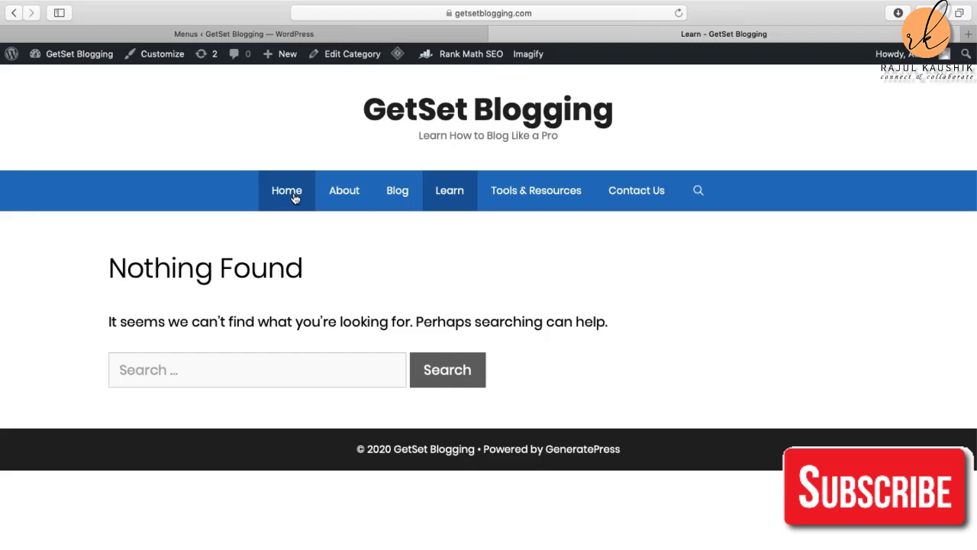
key(super+shift+5)
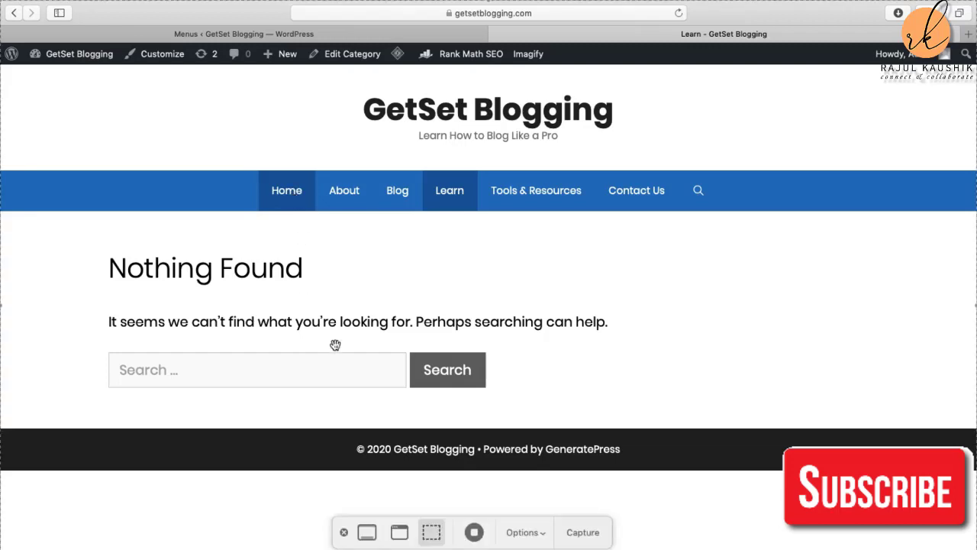
click(474, 532)
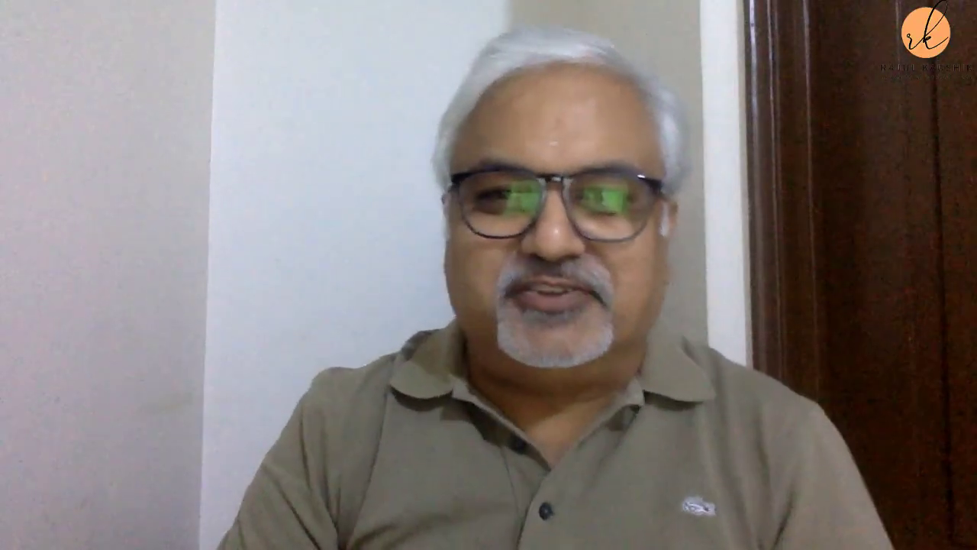